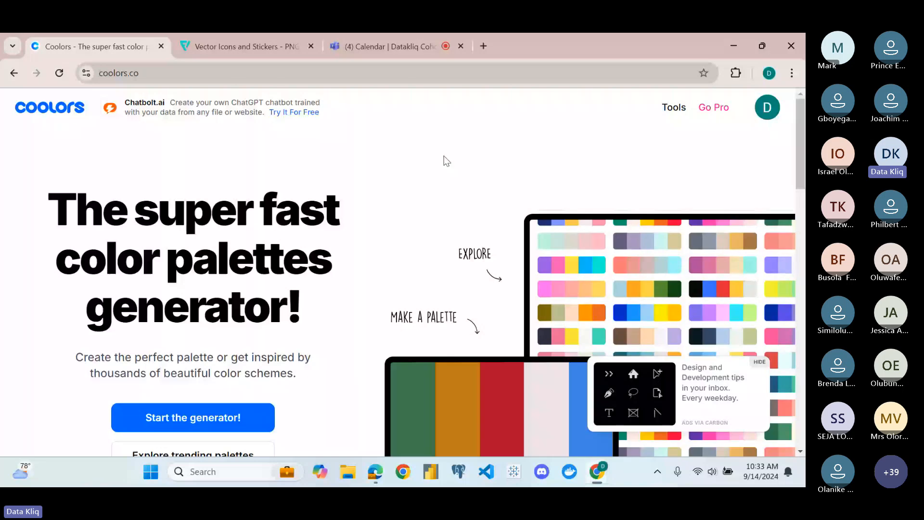
Look over the Coolors home page and share its coolors.co address in the Teams meeting chat
scroll(447, 161, "down", 2)
scroll(446, 160, "down", 10)
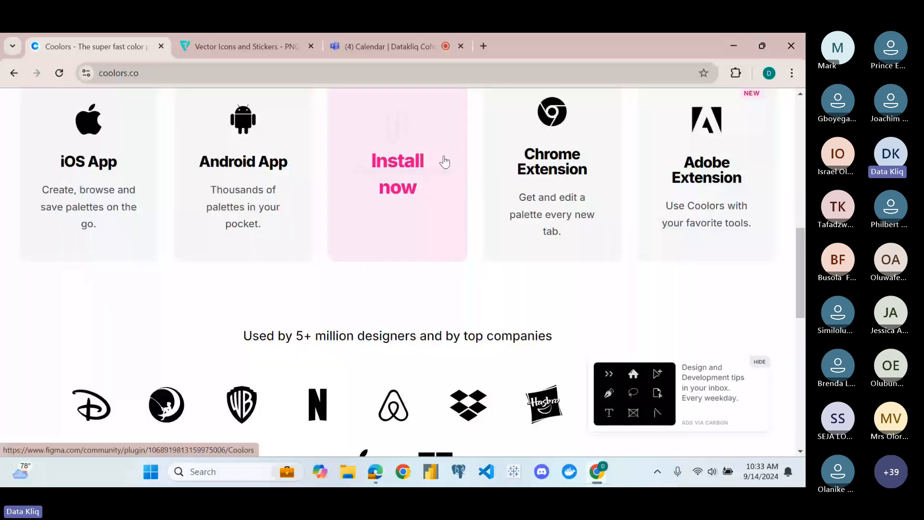
scroll(446, 162, "down", 5)
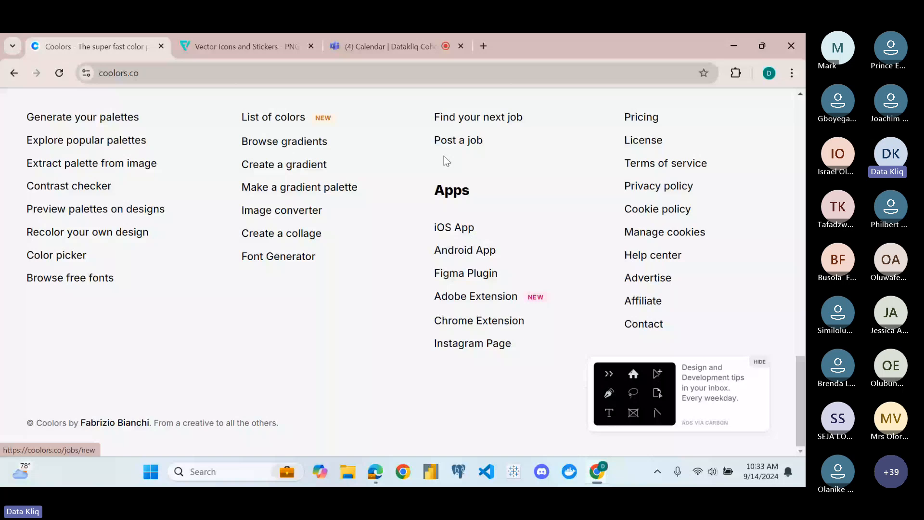
scroll(444, 155, "up", 13)
left_click(130, 72)
key("ctrl+c")
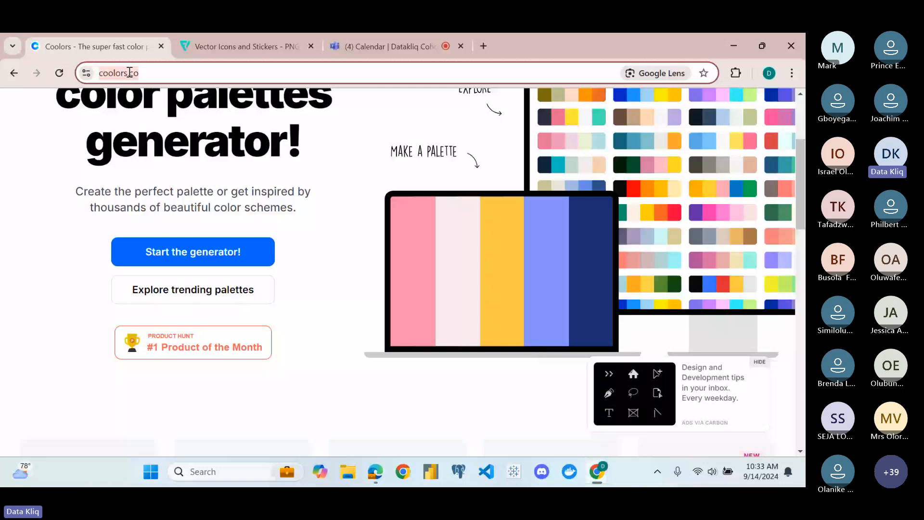
left_click(389, 47)
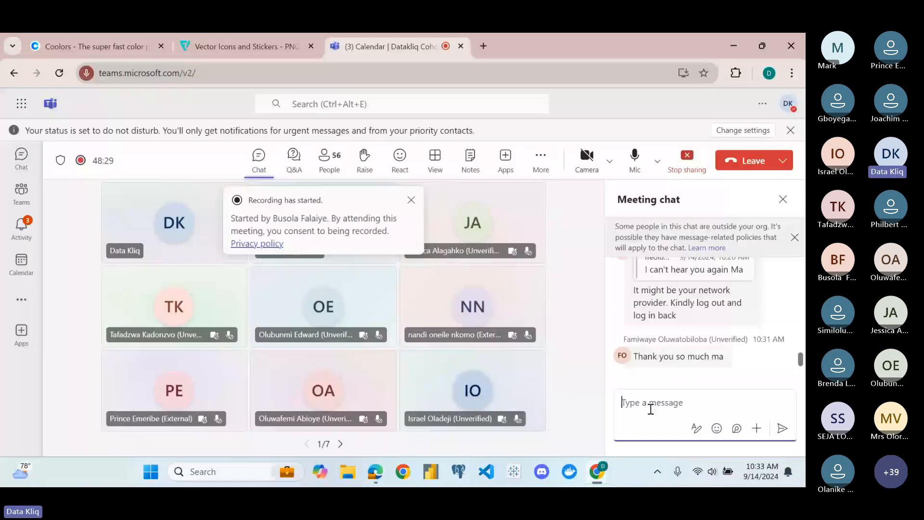
key("ctrl+v")
key("Return")
Return to the Coolors home page and open its collection of trending palettes
left_click(120, 45)
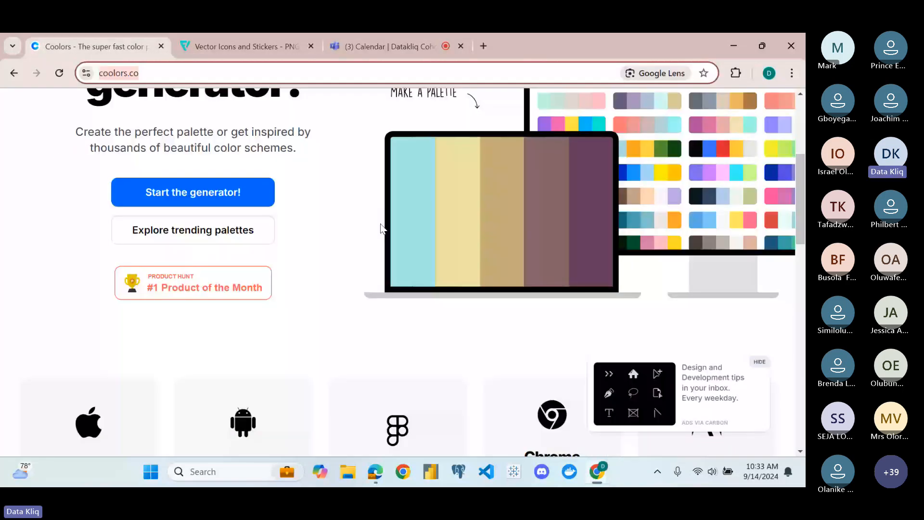
scroll(381, 229, "up", 3)
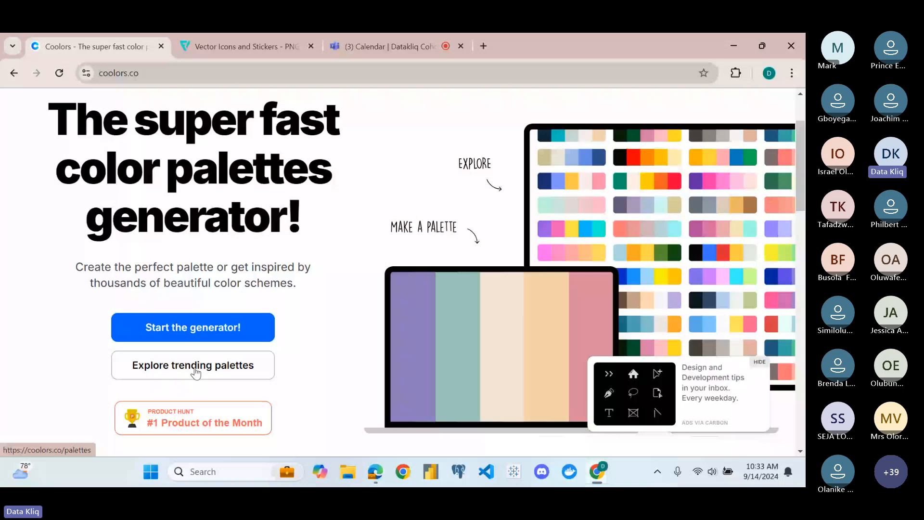
left_click(195, 371)
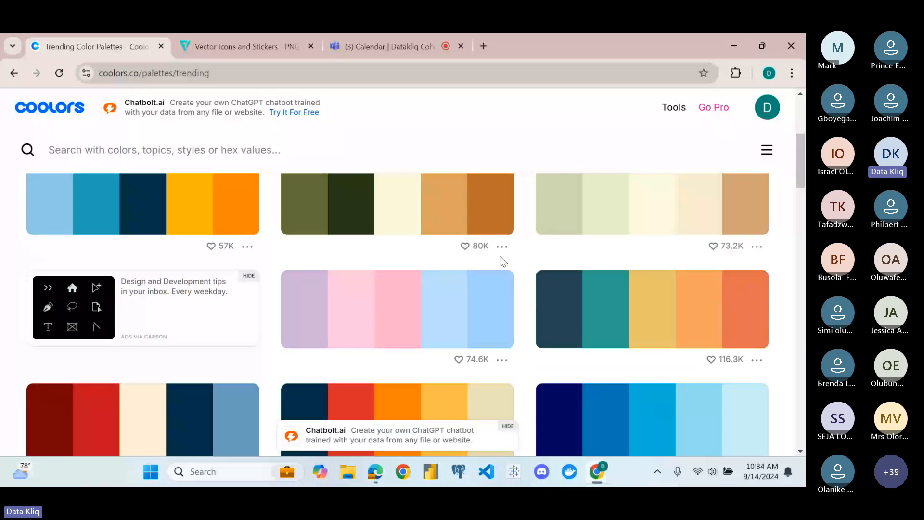
Examine the trending color palettes and the hex codes of individual colors, including those in the brown palette
scroll(500, 256, "up", 1)
scroll(412, 264, "up", 1)
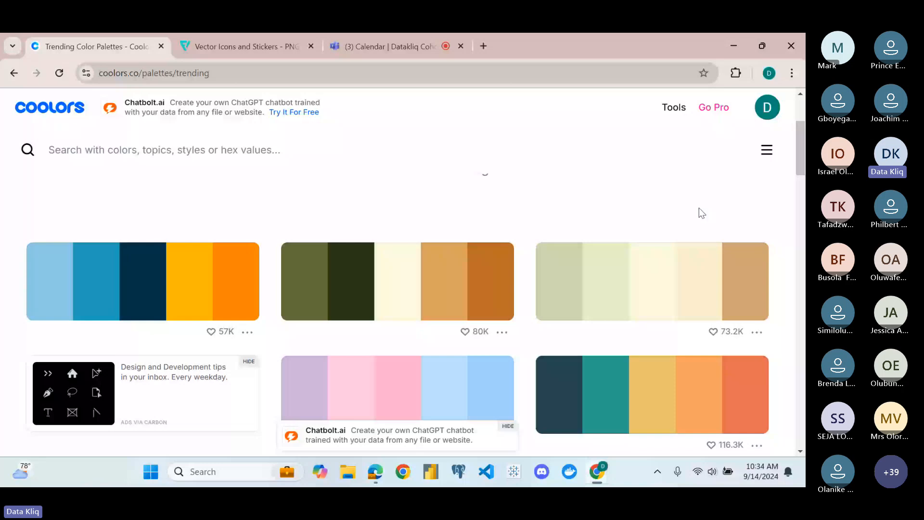
scroll(416, 224, "down", 5)
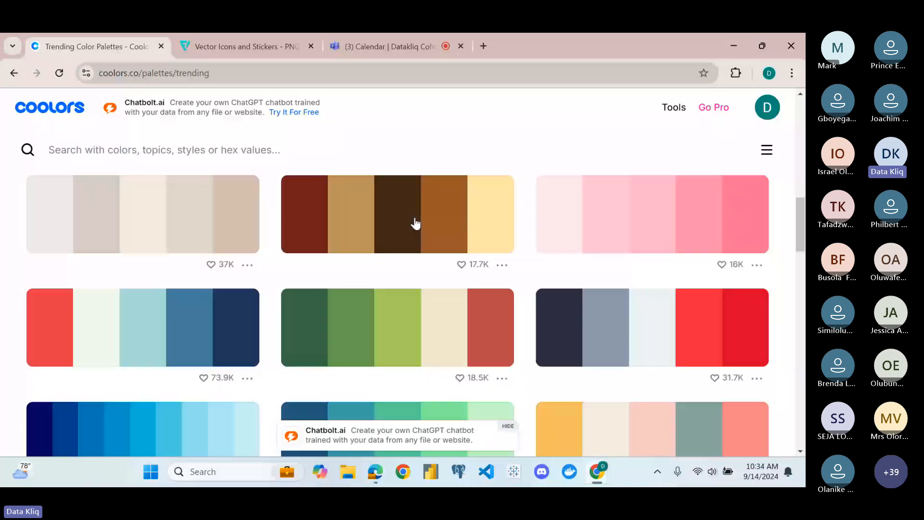
scroll(471, 271, "up", 1)
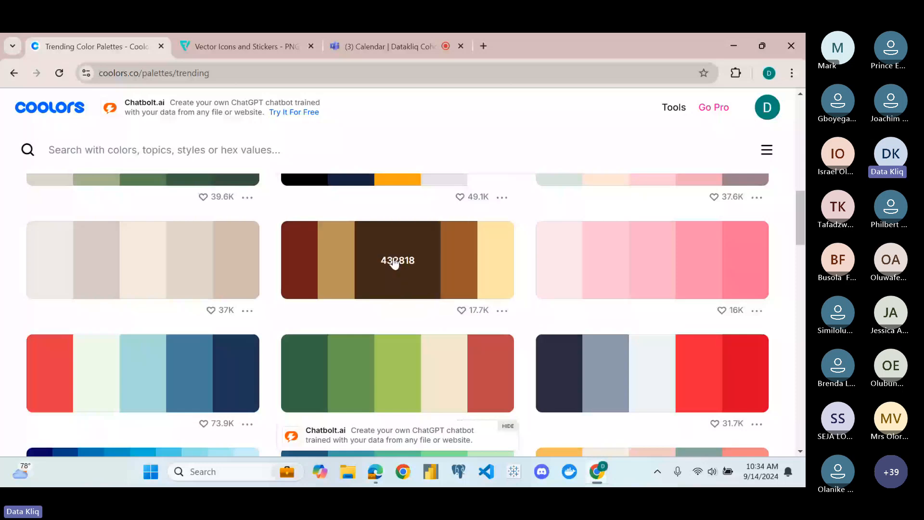
right_click(314, 258)
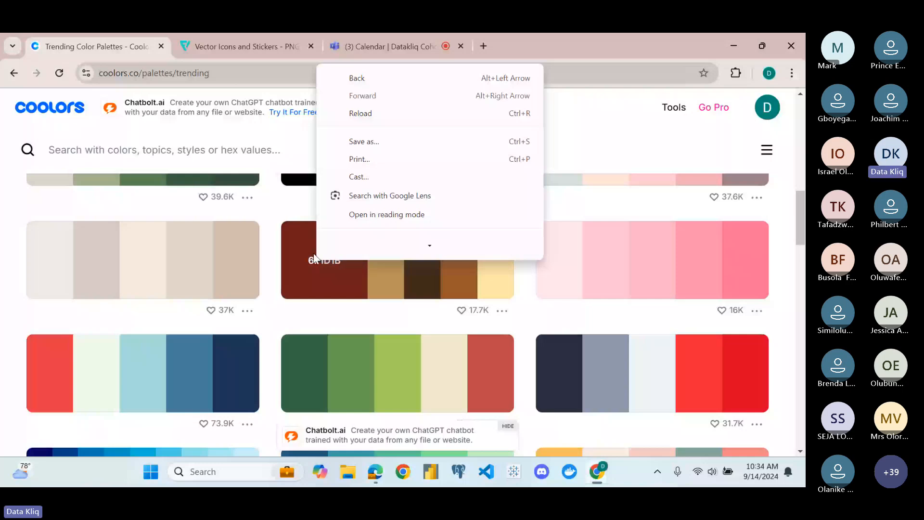
left_click(333, 265)
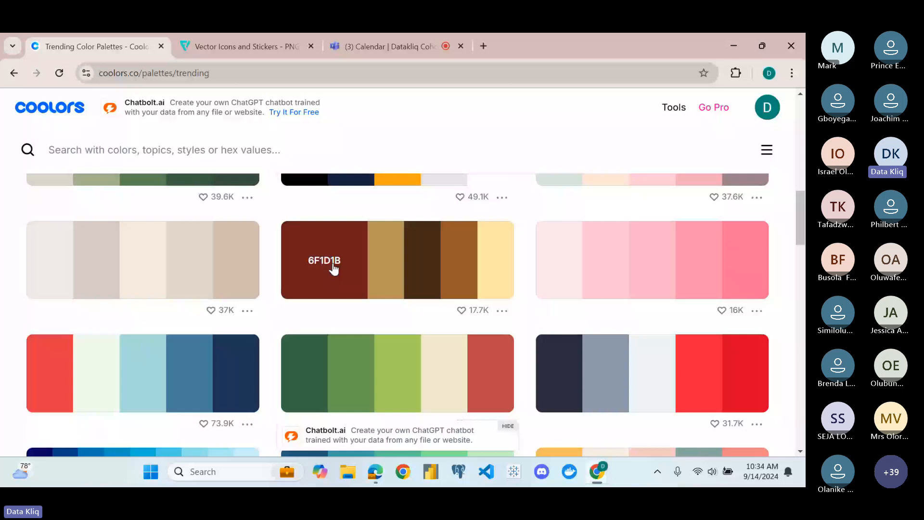
scroll(239, 297, "down", 3)
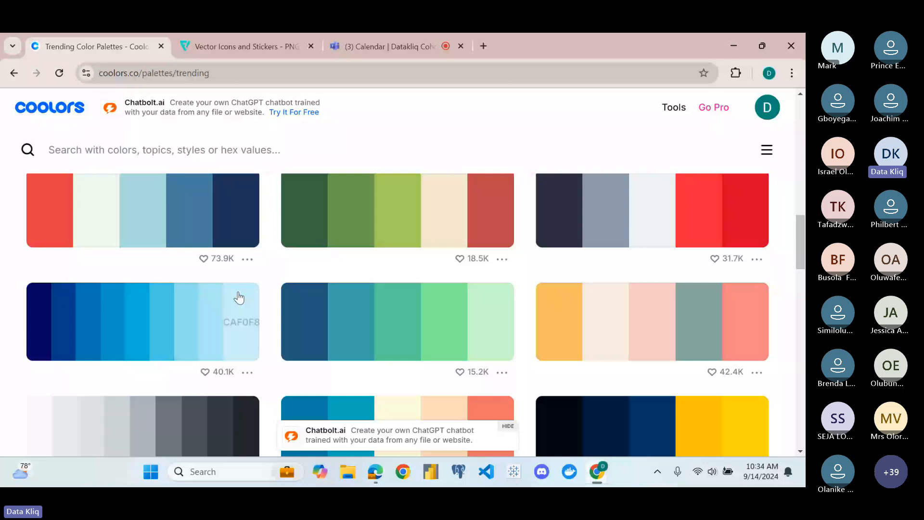
scroll(89, 283, "down", 1)
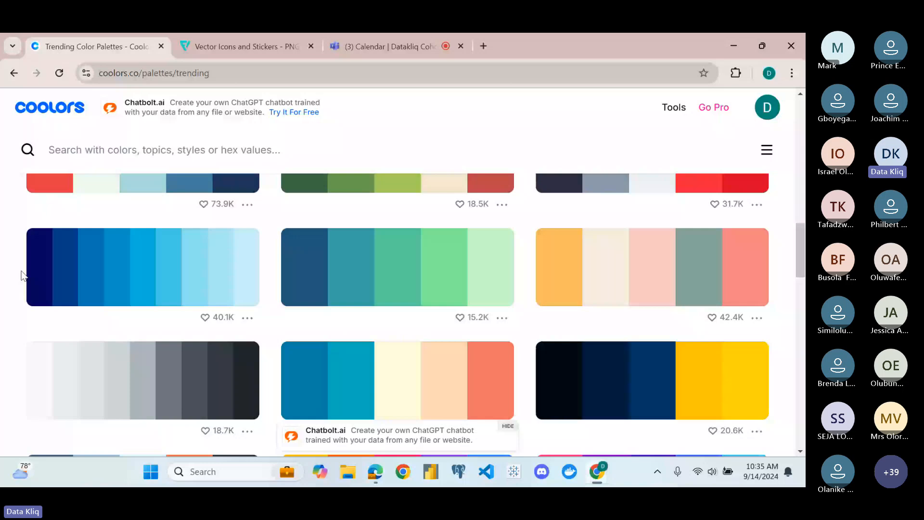
scroll(22, 275, "down", 5)
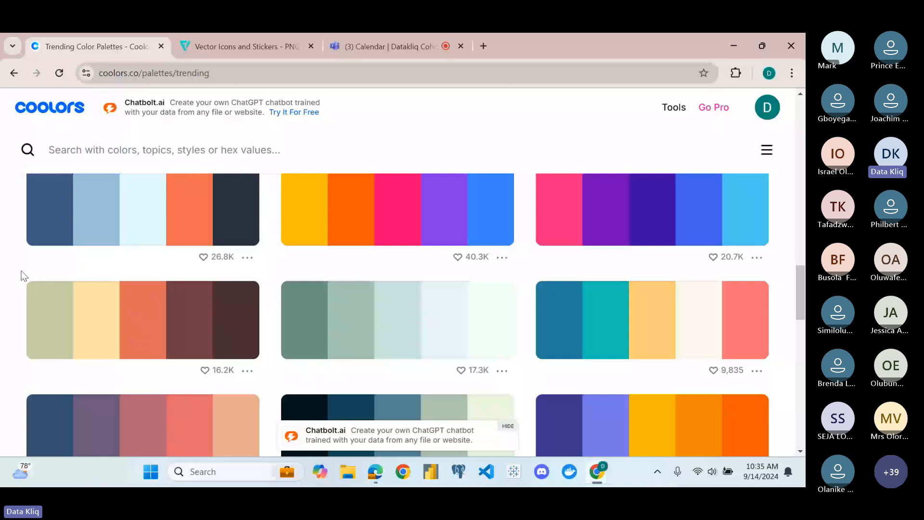
scroll(21, 271, "down", 1)
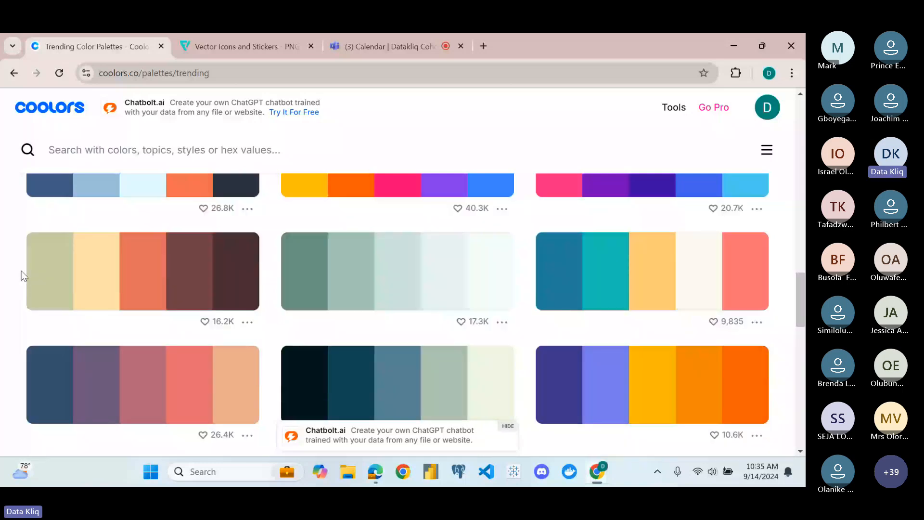
scroll(21, 271, "up", 4)
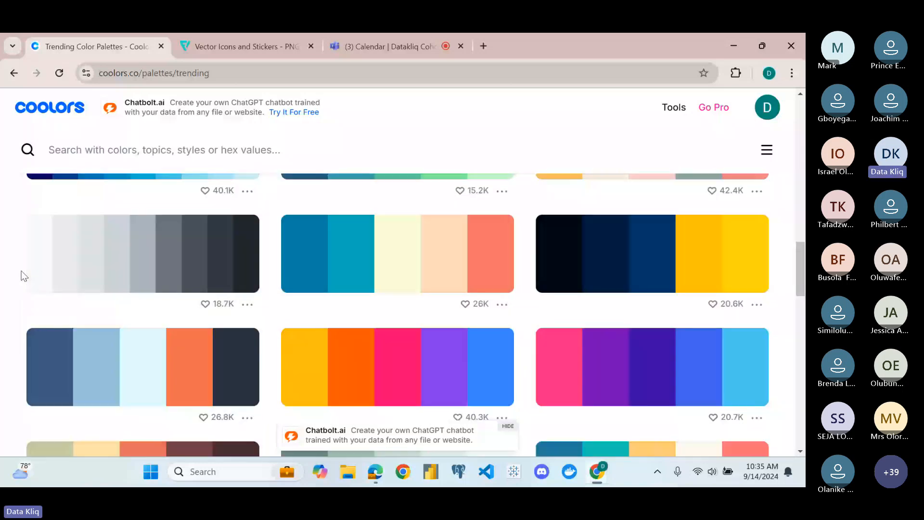
scroll(21, 271, "up", 3)
scroll(21, 275, "up", 2)
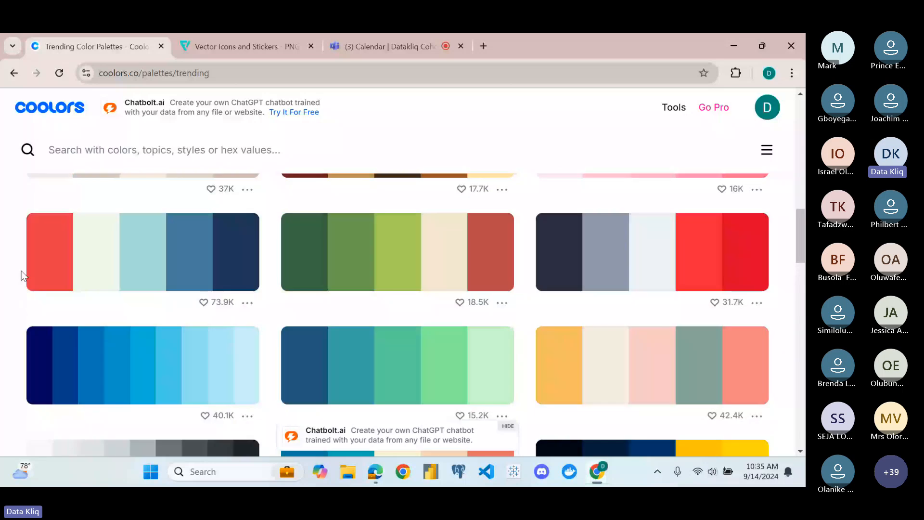
Switch to Flaticon, reload its home page and share the flaticon.com address in the Teams meeting chat
left_click(255, 47)
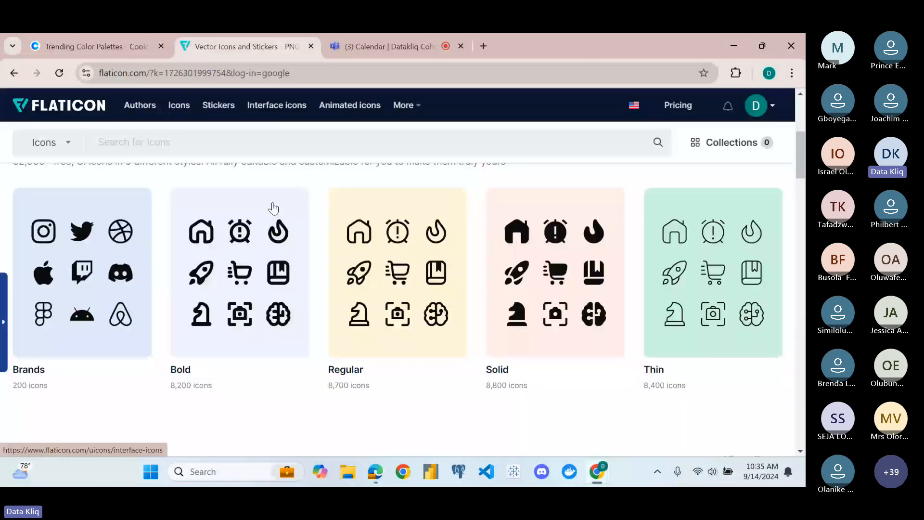
scroll(273, 208, "down", 4)
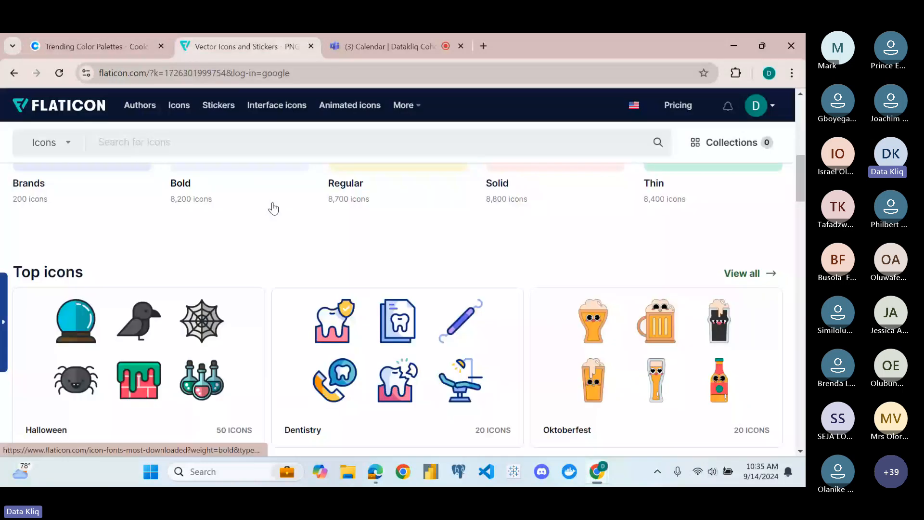
scroll(273, 208, "down", 5)
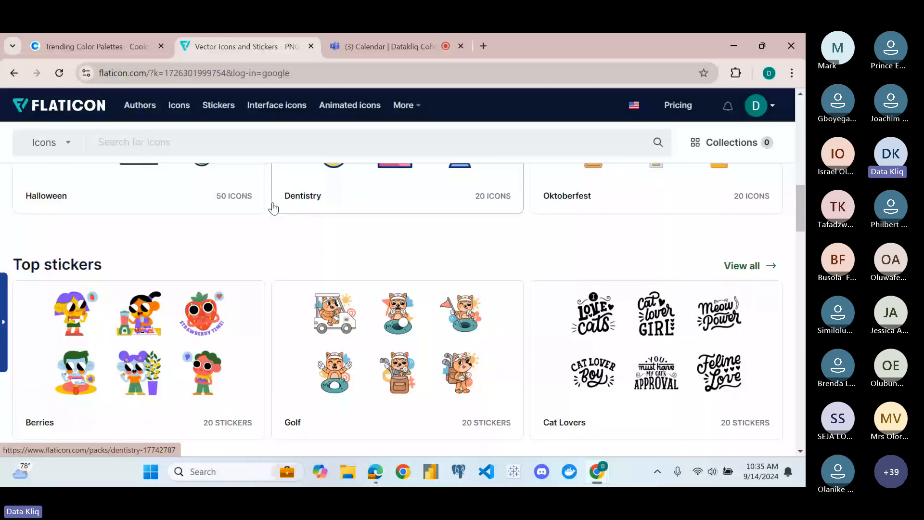
scroll(273, 208, "up", 4)
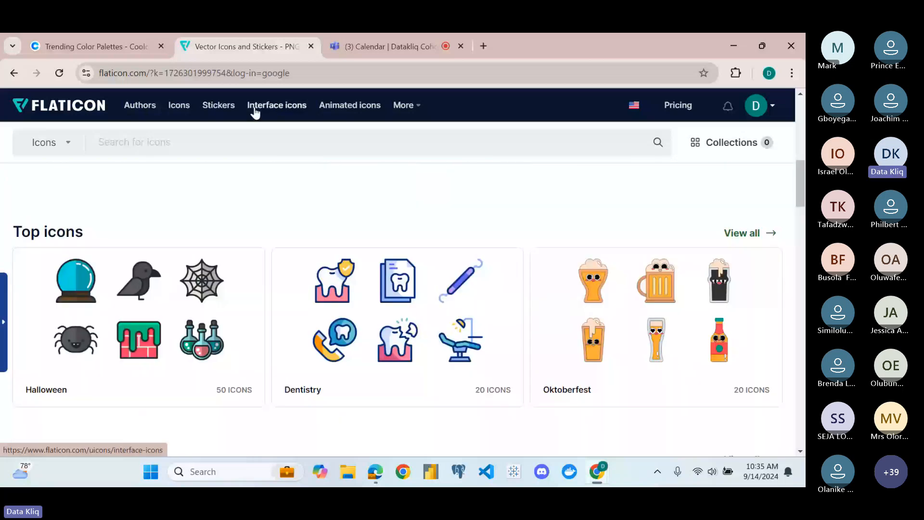
left_click(59, 106)
left_click(119, 73)
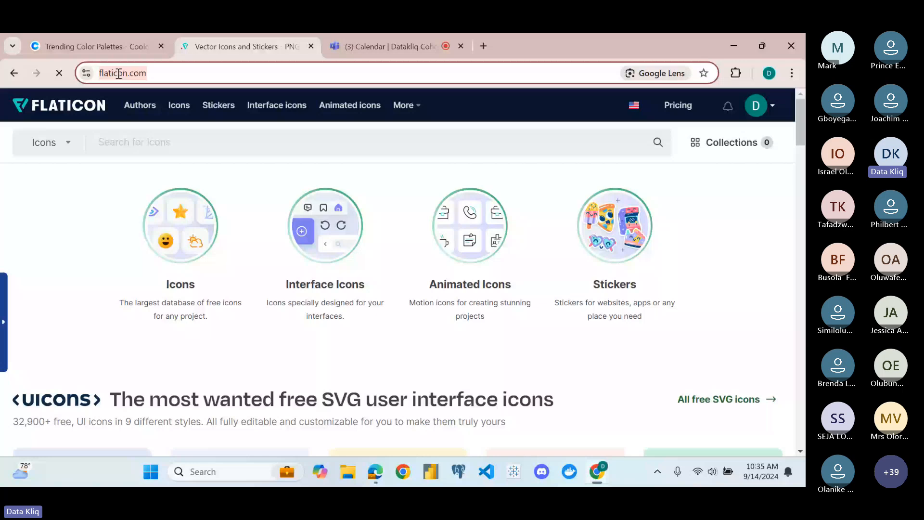
left_click(388, 47)
left_click(640, 406)
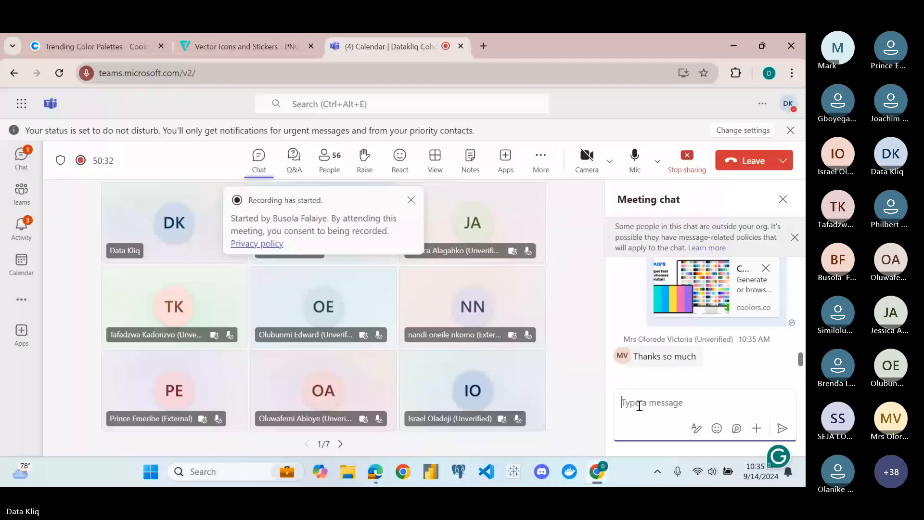
Return to Flaticon and examine the interface icon styles and top icon packs on its home page
left_click(246, 46)
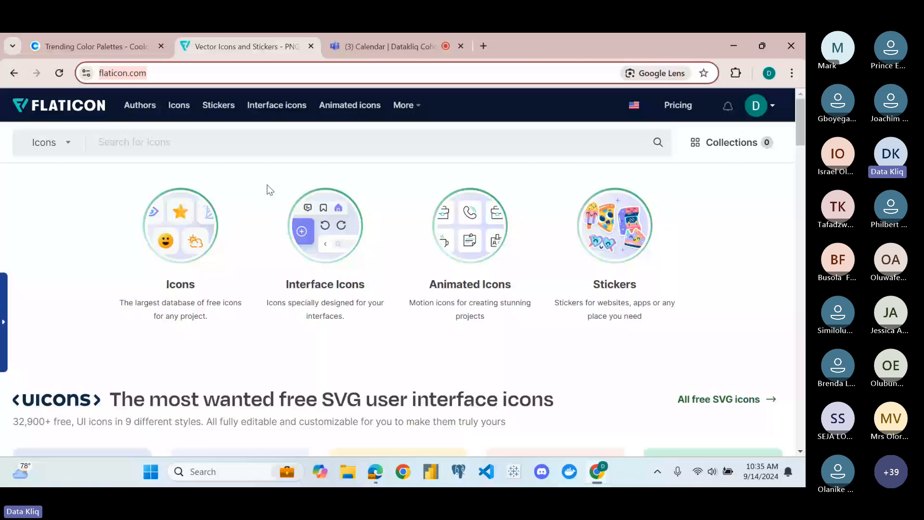
scroll(481, 303, "down", 1)
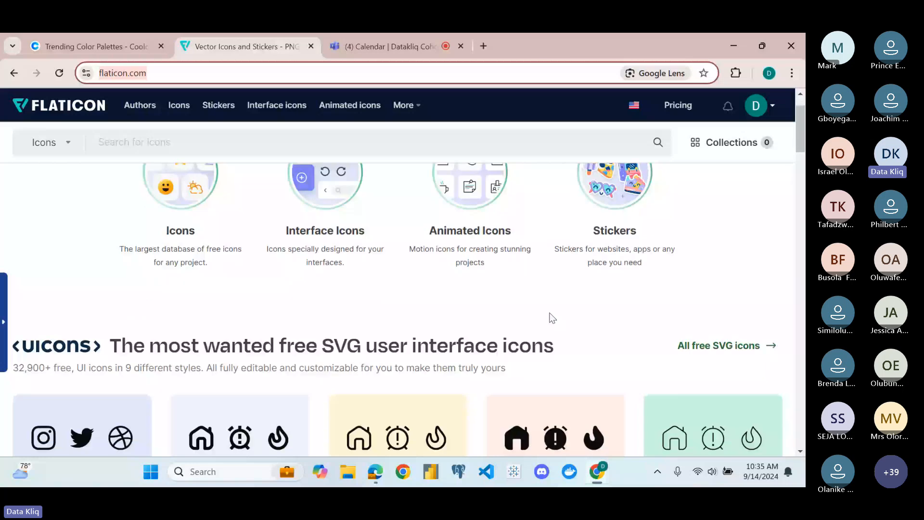
scroll(553, 318, "down", 1)
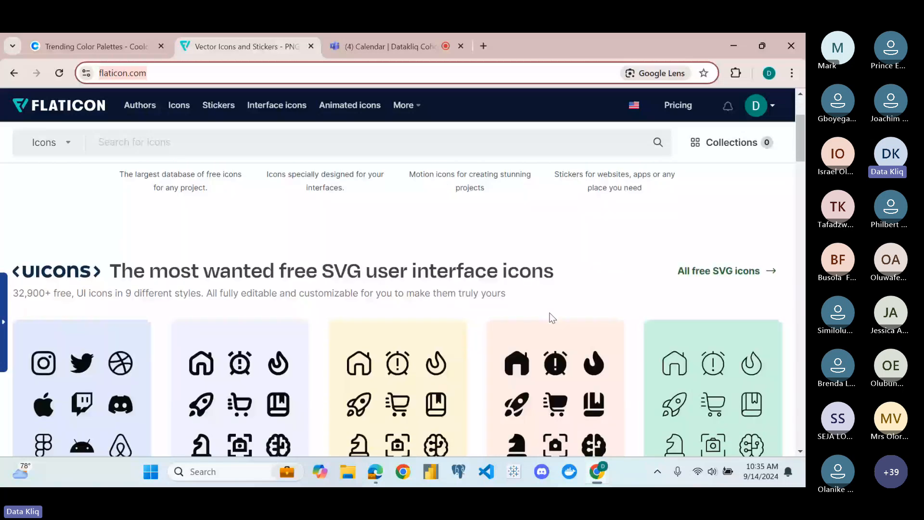
scroll(550, 313, "down", 1)
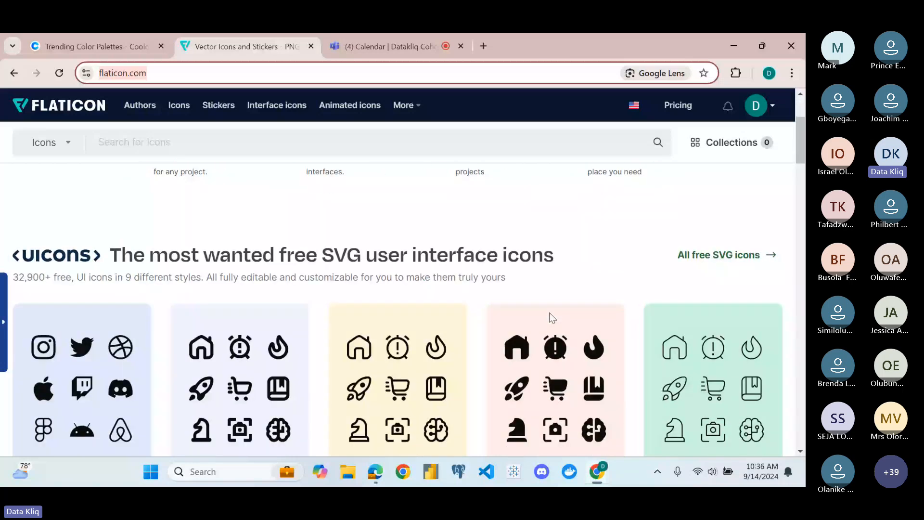
scroll(334, 255, "down", 1)
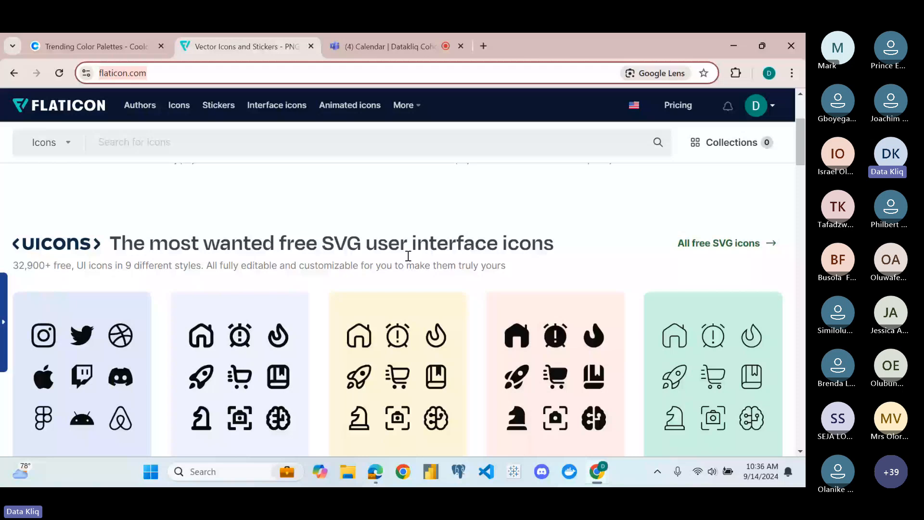
scroll(432, 284, "down", 5)
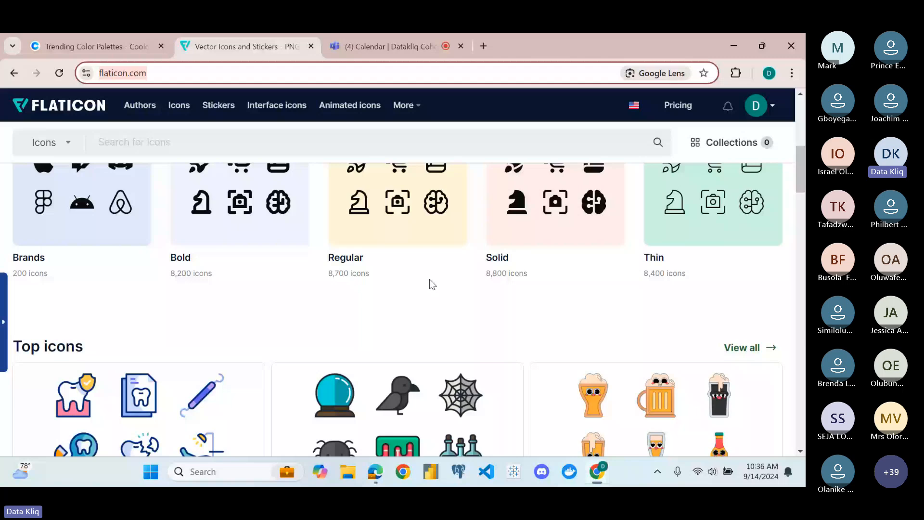
Switch back to Coolors and review the first rows of trending color palettes
key("ctrl+shift+Tab")
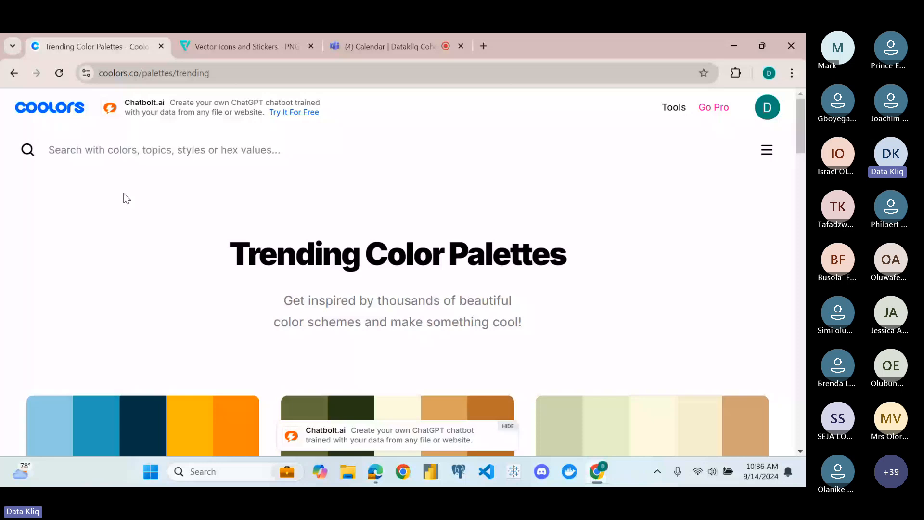
scroll(126, 199, "down", 1)
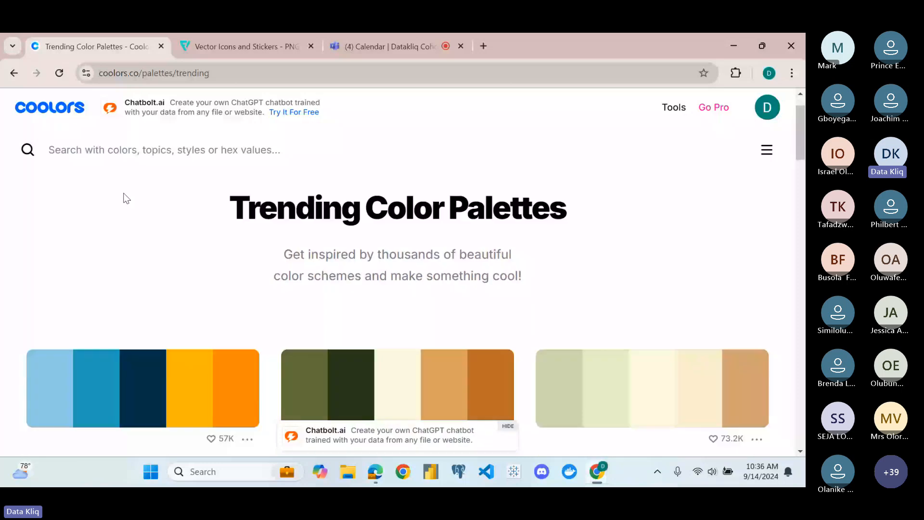
scroll(159, 244, "down", 1)
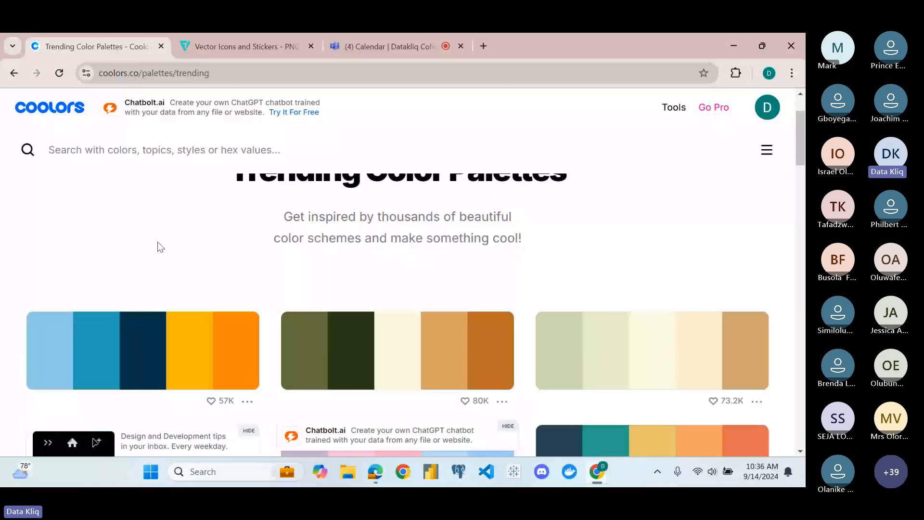
scroll(157, 242, "down", 3)
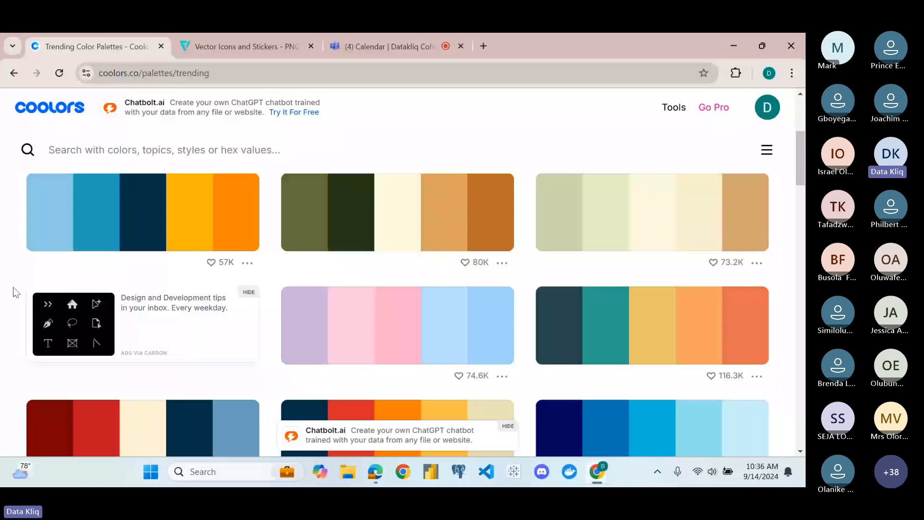
scroll(13, 287, "up", 1)
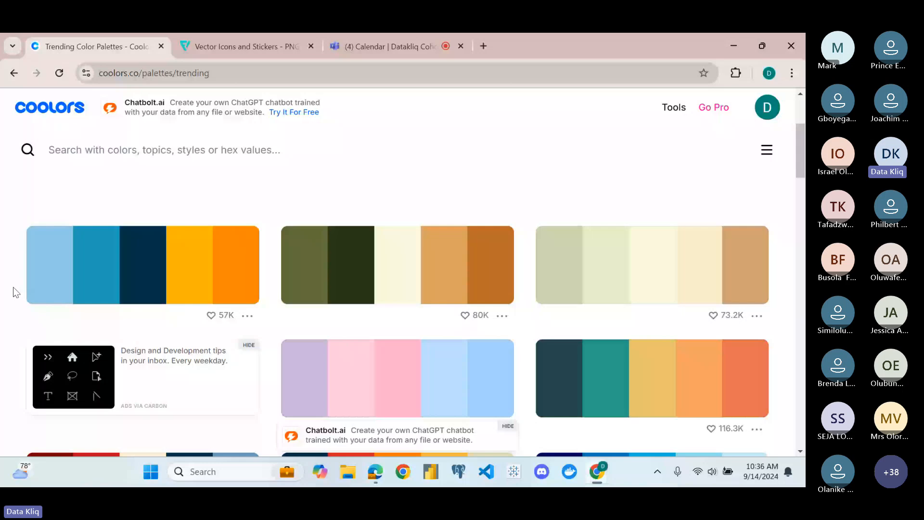
Switch to Power BI Desktop, start a blank report and collapse the ribbon to its compact layout
scroll(13, 287, "up", 1)
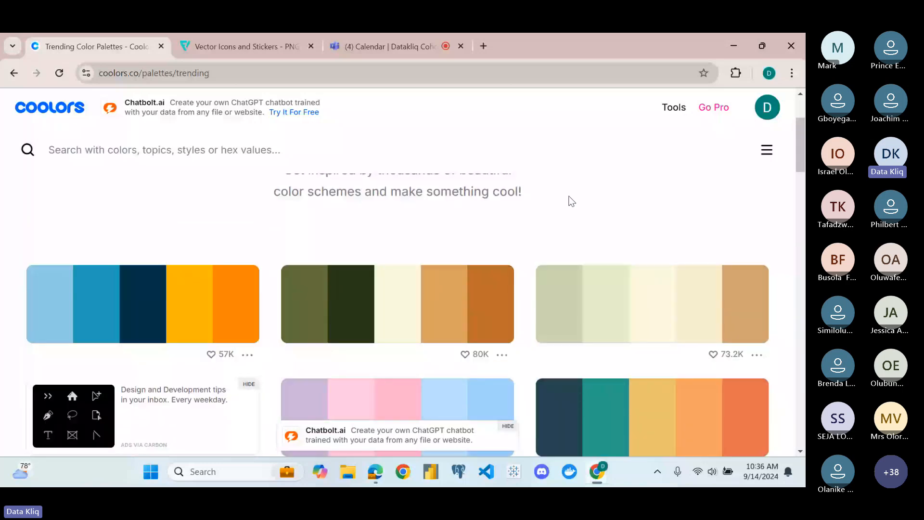
left_click(435, 476)
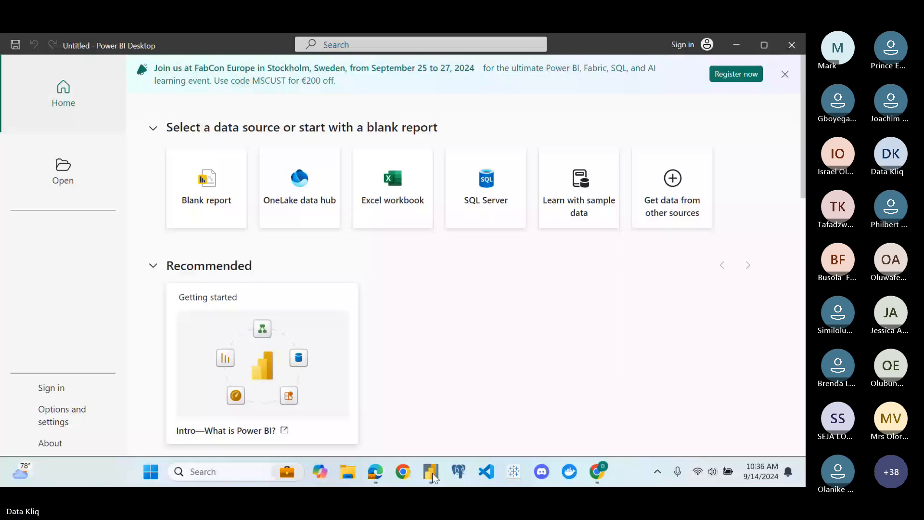
left_click(196, 179)
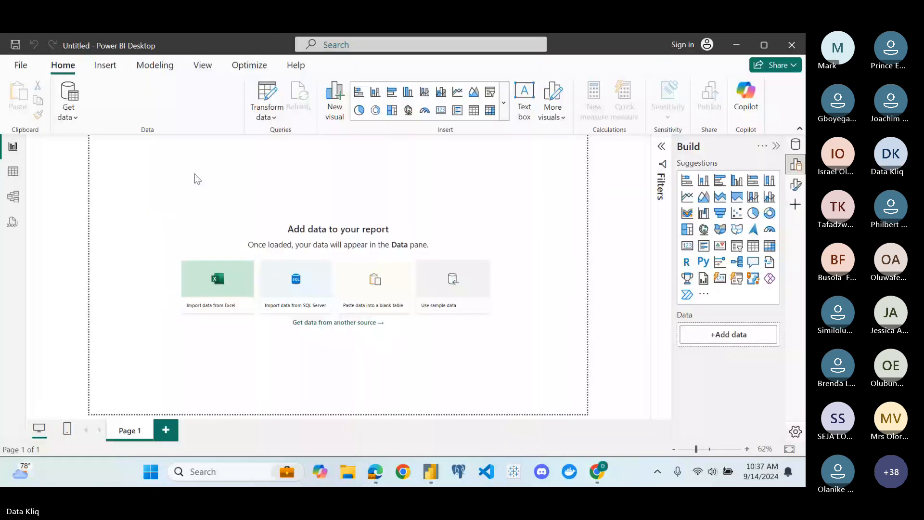
left_click(799, 130)
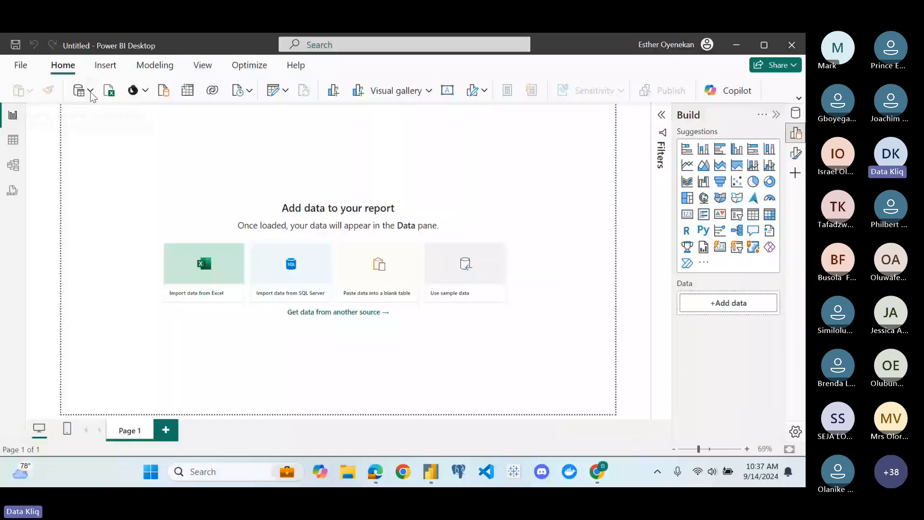
Connect to the Excel workbook Adidas US Sales Datasets from the Desktop folder as the report's data source
left_click(91, 91)
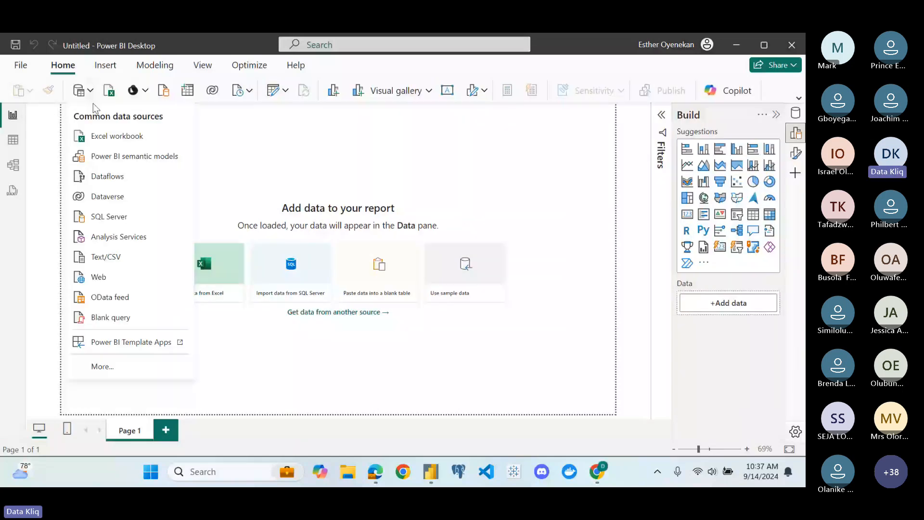
left_click(113, 140)
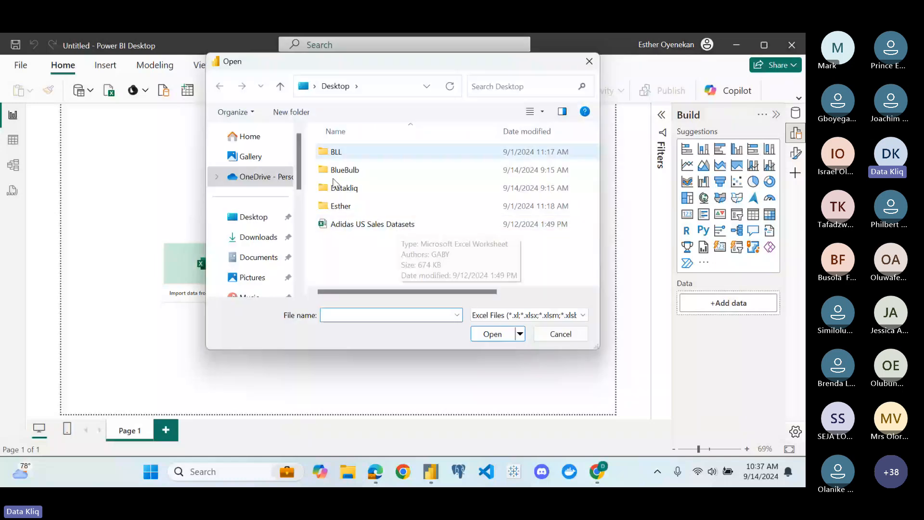
left_click(371, 225)
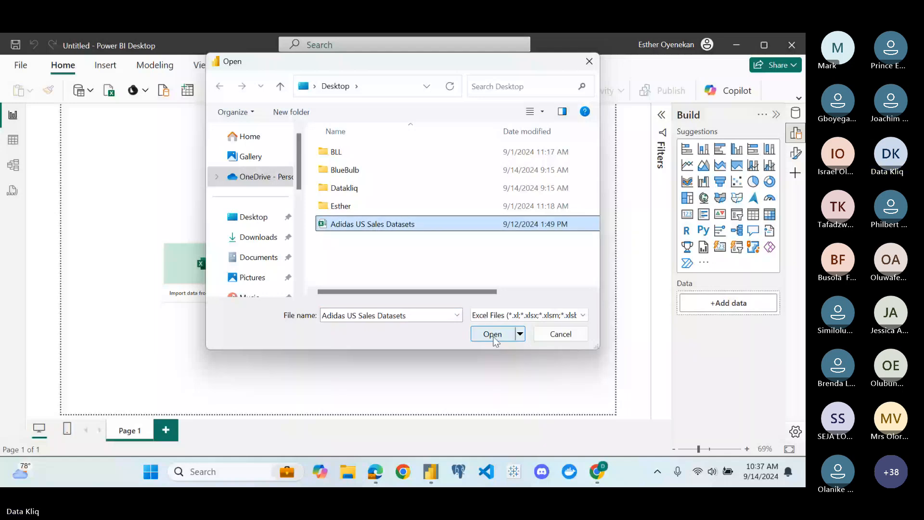
left_click(492, 334)
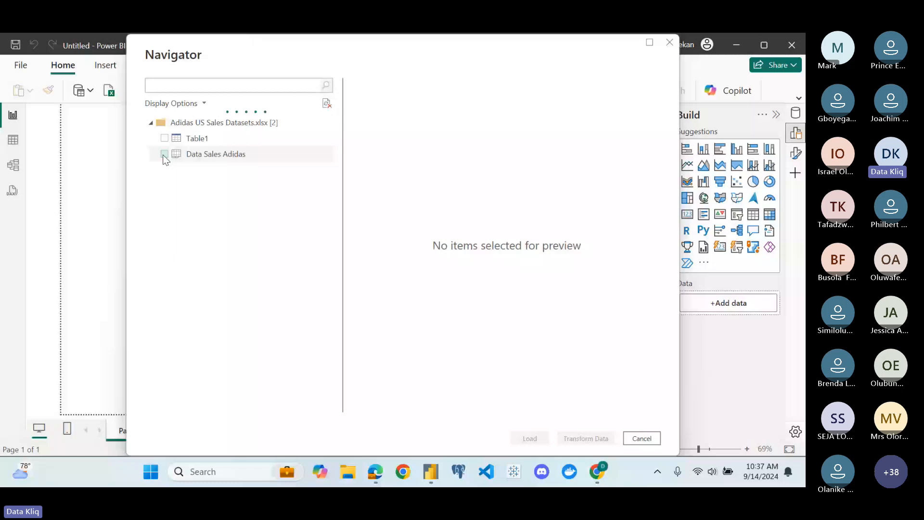
Select the Data Sales Adidas sheet, review its columns and rows in the preview, and load it into the report
left_click(165, 154)
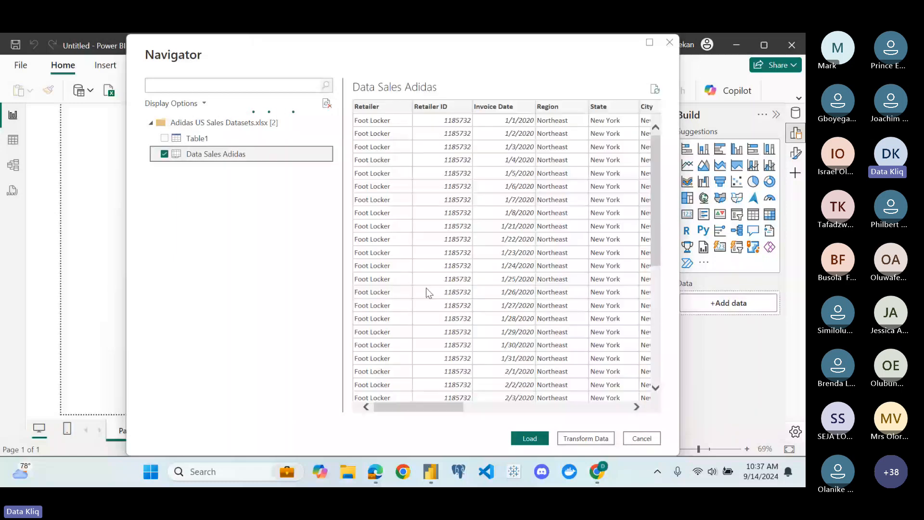
scroll(578, 287, "right", 3)
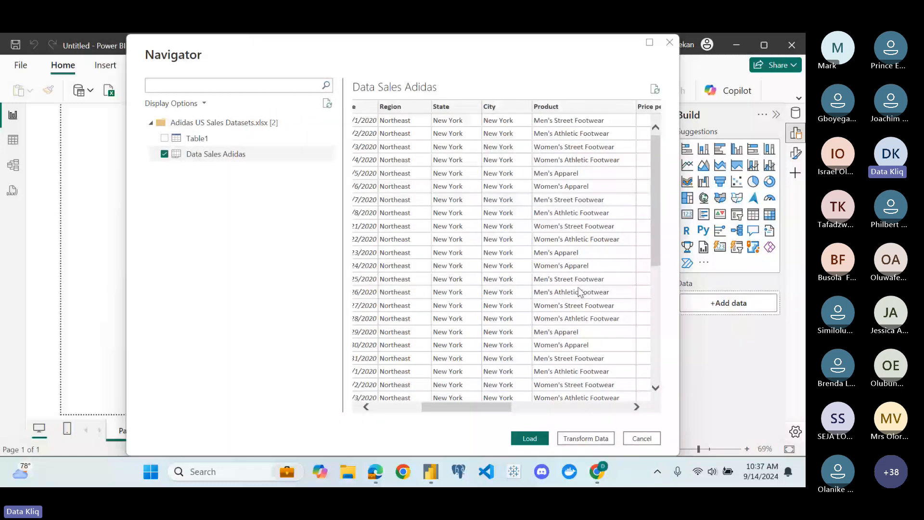
scroll(579, 287, "right", 5)
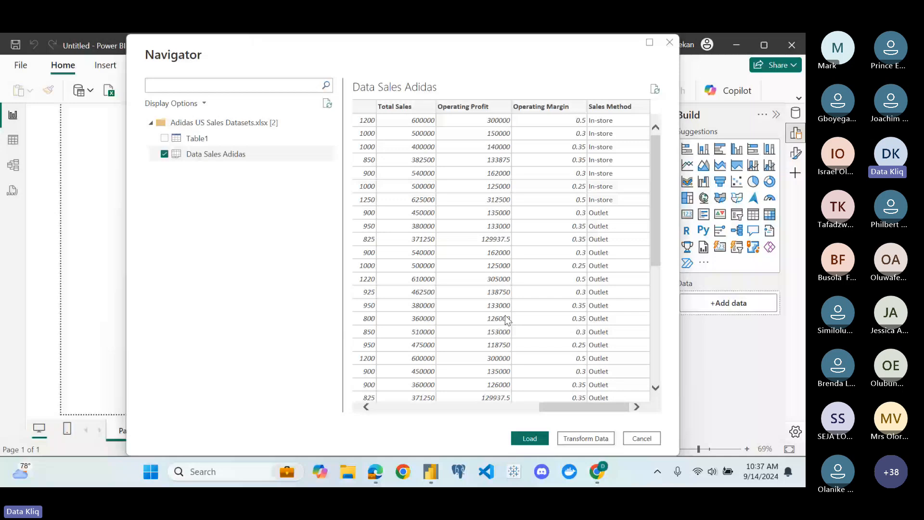
scroll(505, 315, "left", 10)
scroll(506, 302, "down", 6)
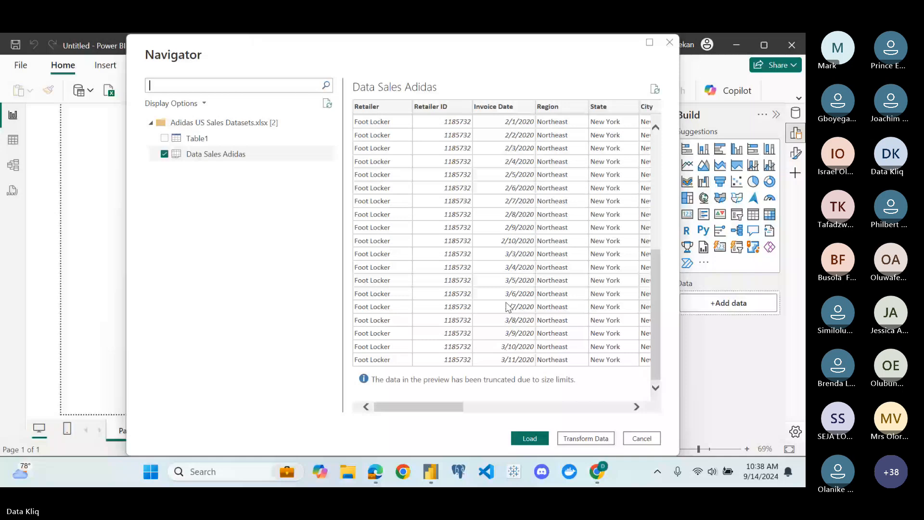
left_click(526, 438)
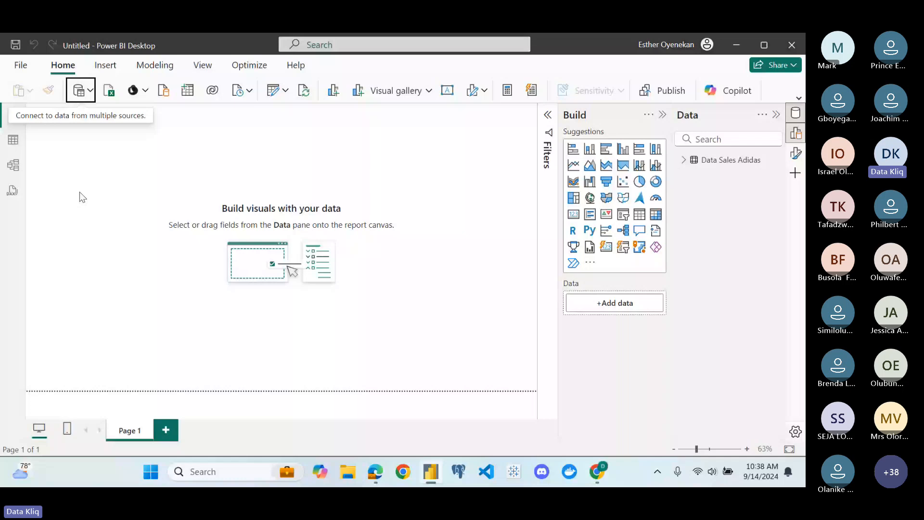
Display the Data Sales Adidas table in Table view with the Data pane collapsed, and examine its columns and rows
left_click(21, 145)
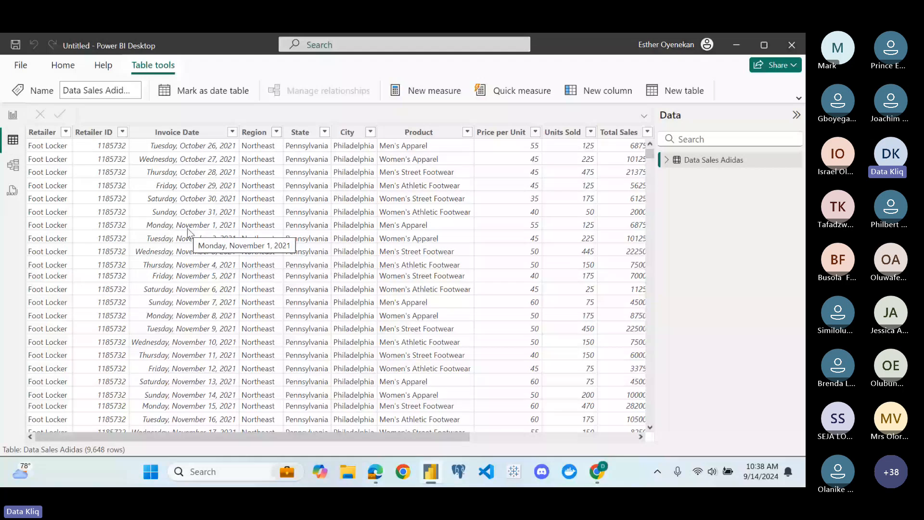
left_click(797, 115)
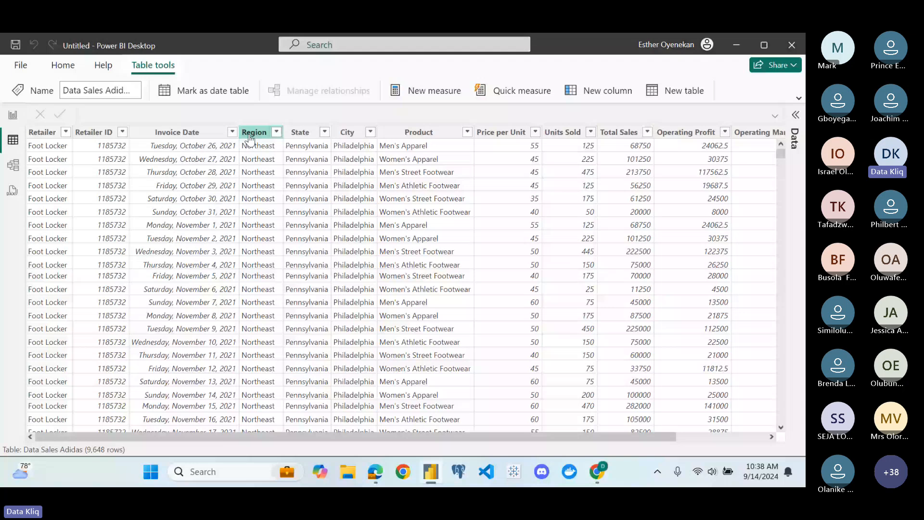
scroll(424, 205, "right", 3)
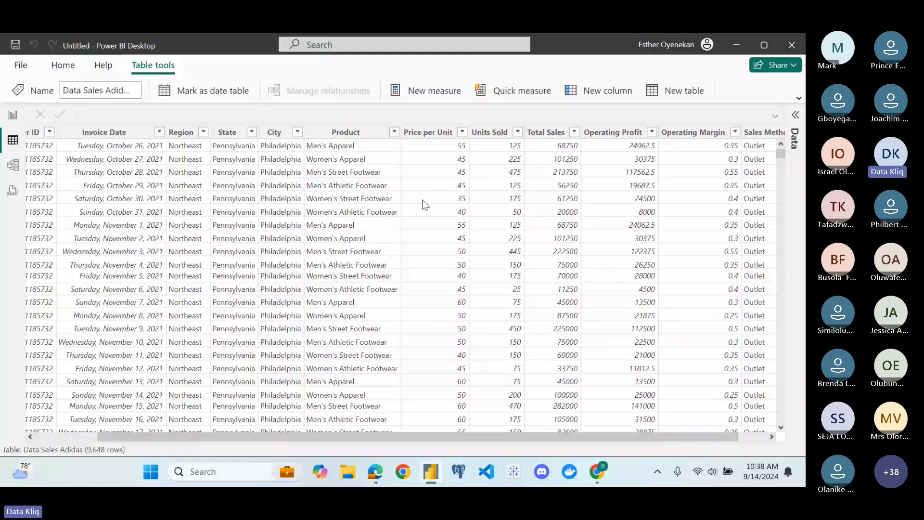
scroll(459, 174, "right", 2)
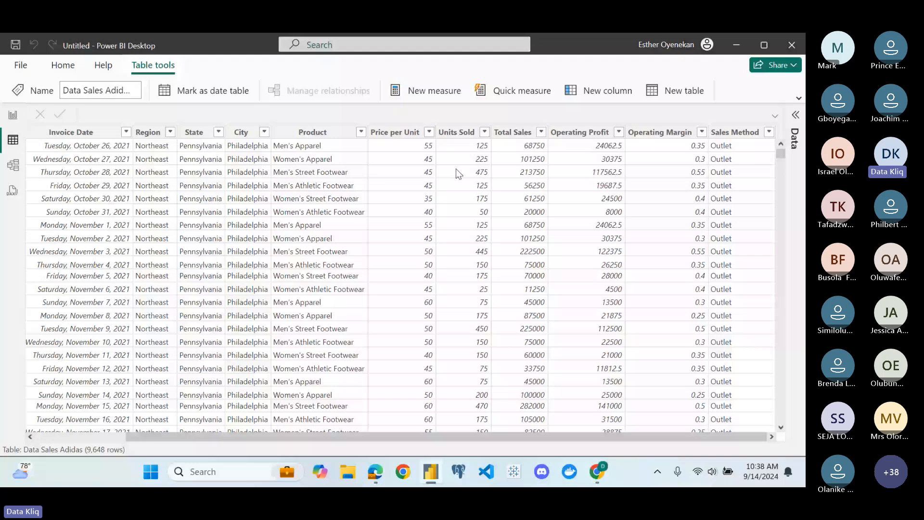
left_click(456, 133)
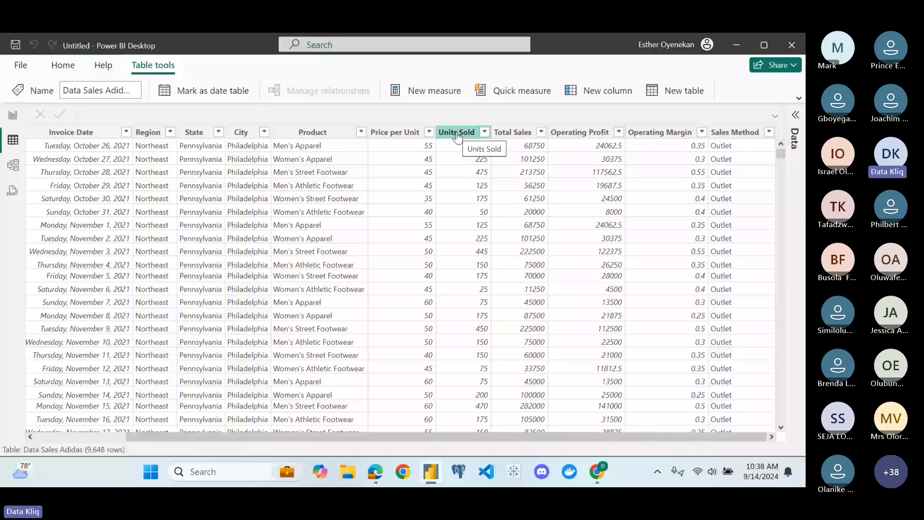
left_click(711, 136)
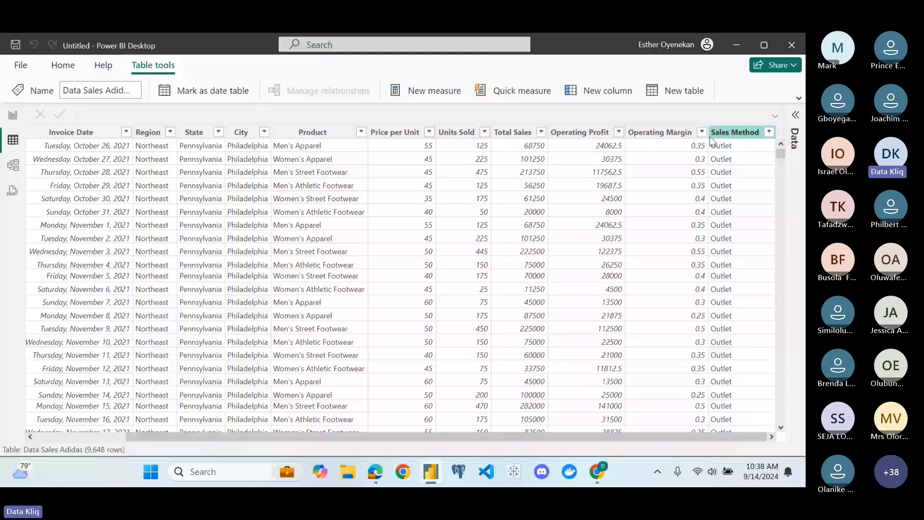
left_click_drag(144, 437, 39, 457)
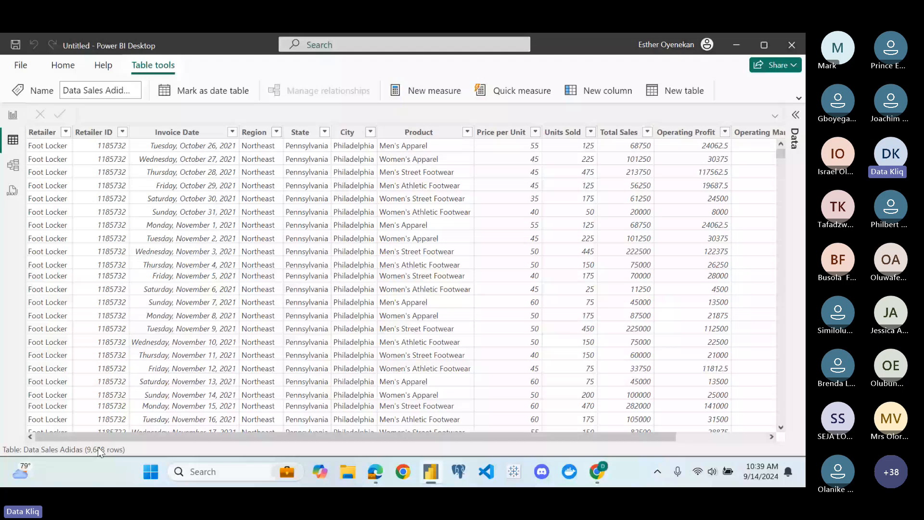
scroll(79, 343, "down", 6)
scroll(79, 343, "up", 6)
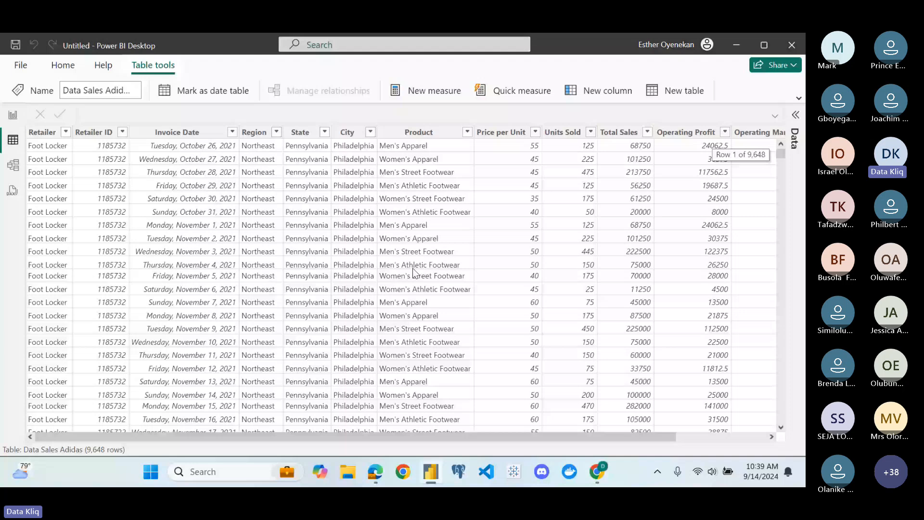
scroll(413, 272, "right", 3)
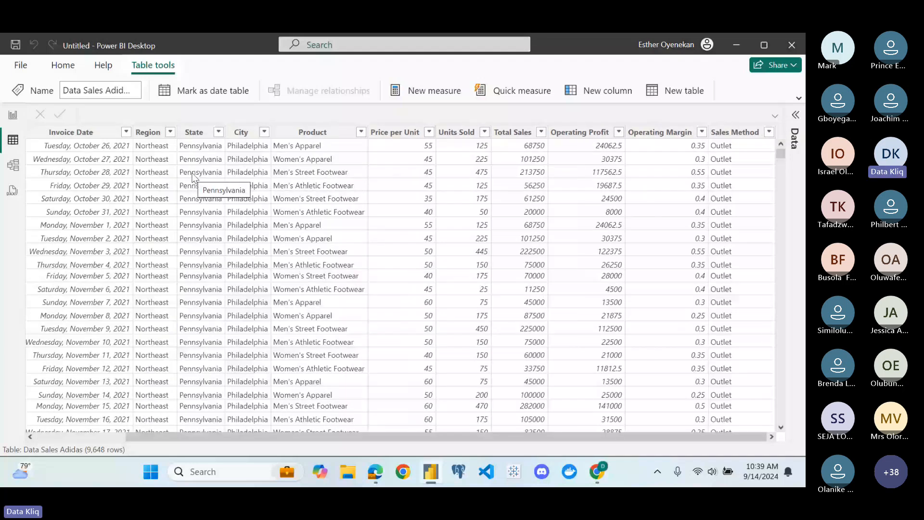
scroll(149, 162, "left", 3)
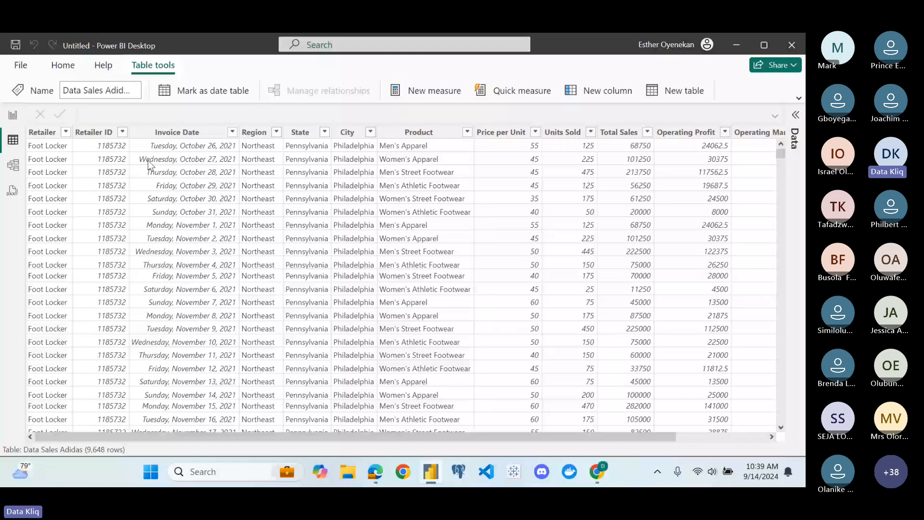
Check the data types of the table's columns one by one from Retailer to Sales Method, skipping City
left_click(42, 133)
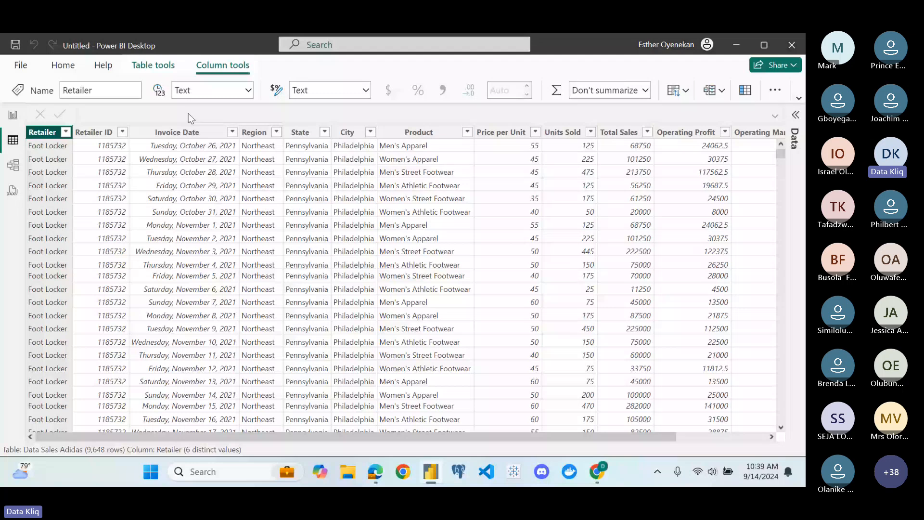
left_click(100, 132)
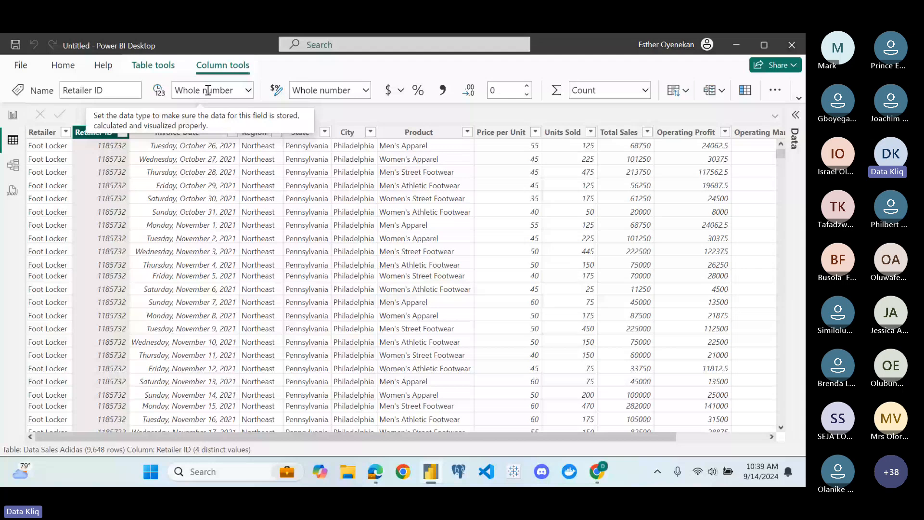
left_click(194, 135)
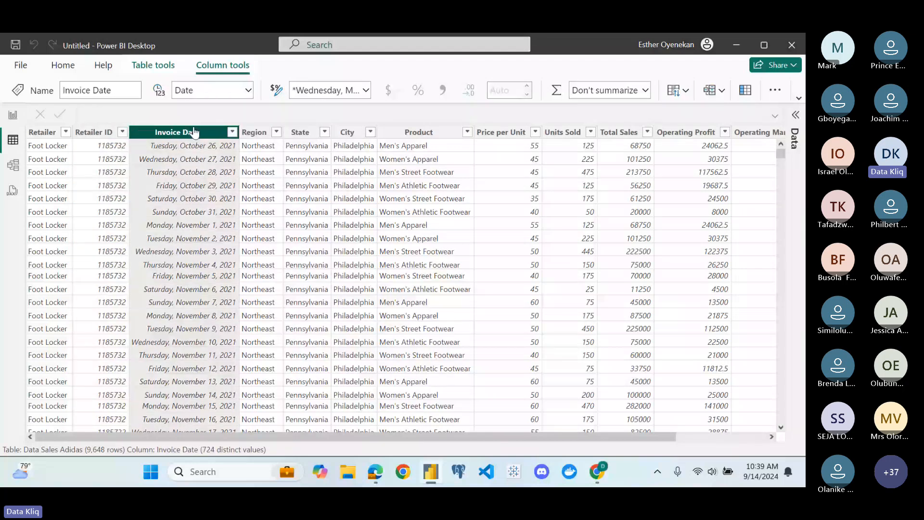
left_click(254, 132)
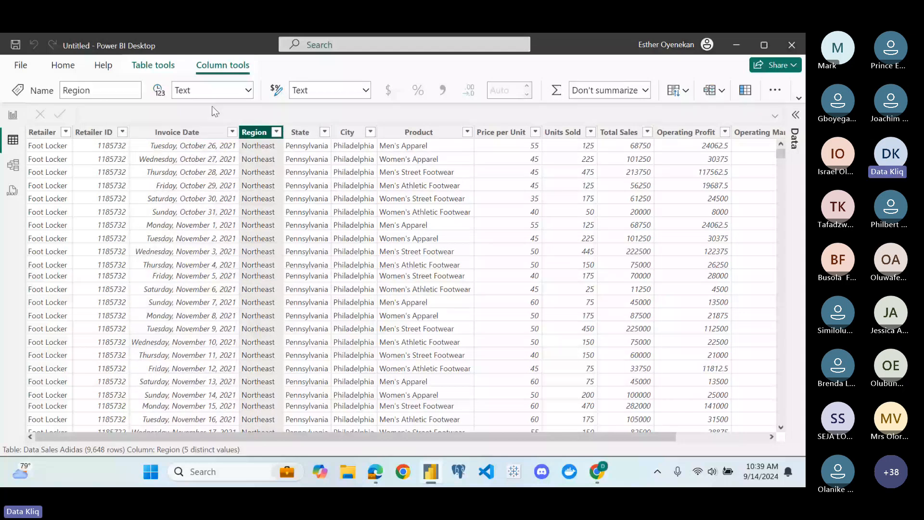
left_click(303, 139)
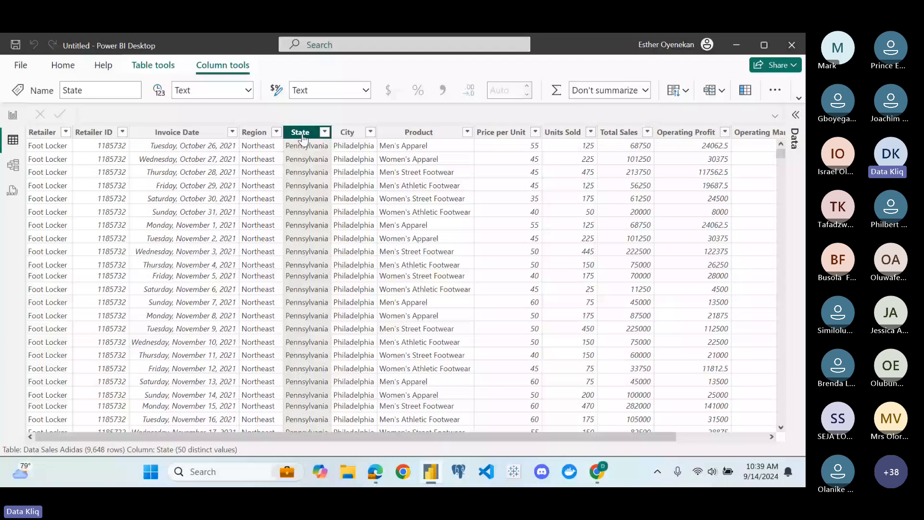
left_click(418, 133)
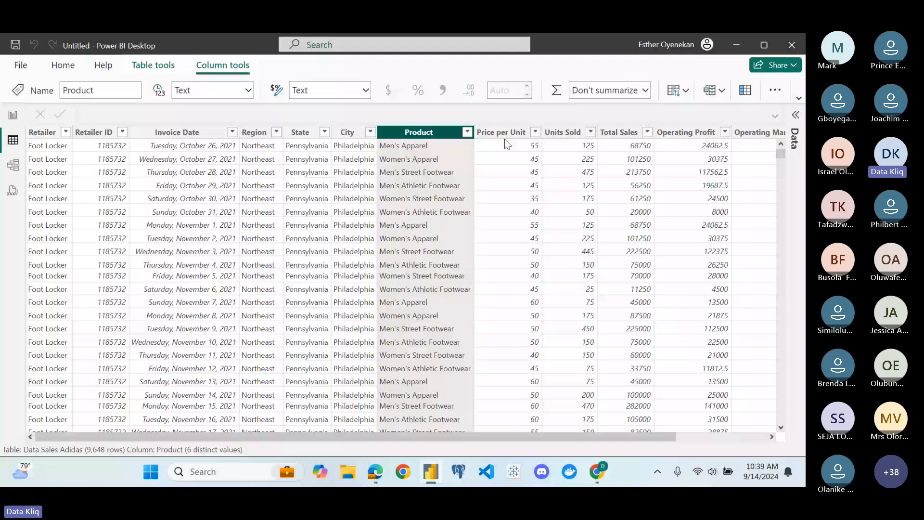
left_click(504, 138)
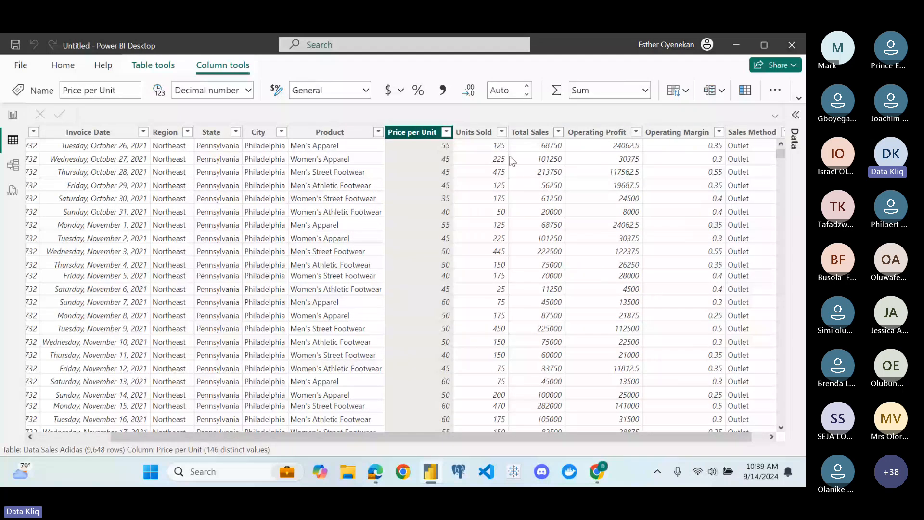
left_click(482, 132)
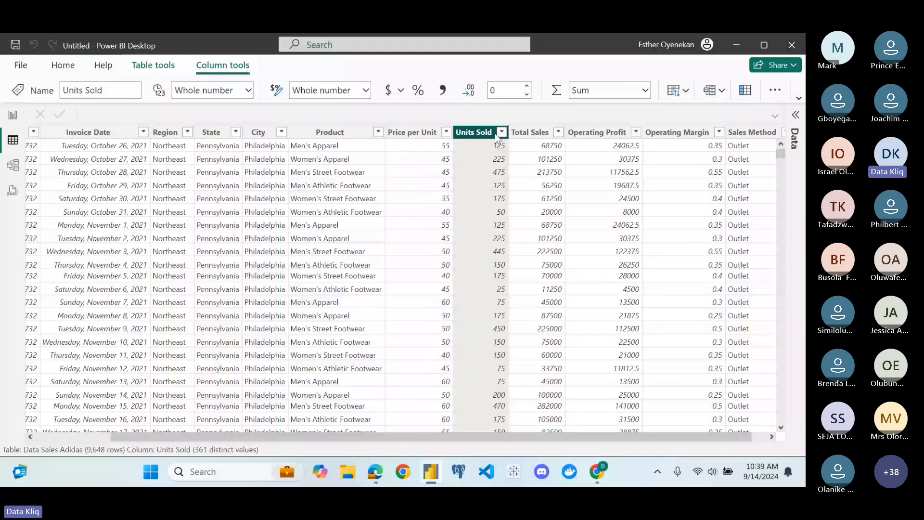
left_click(530, 133)
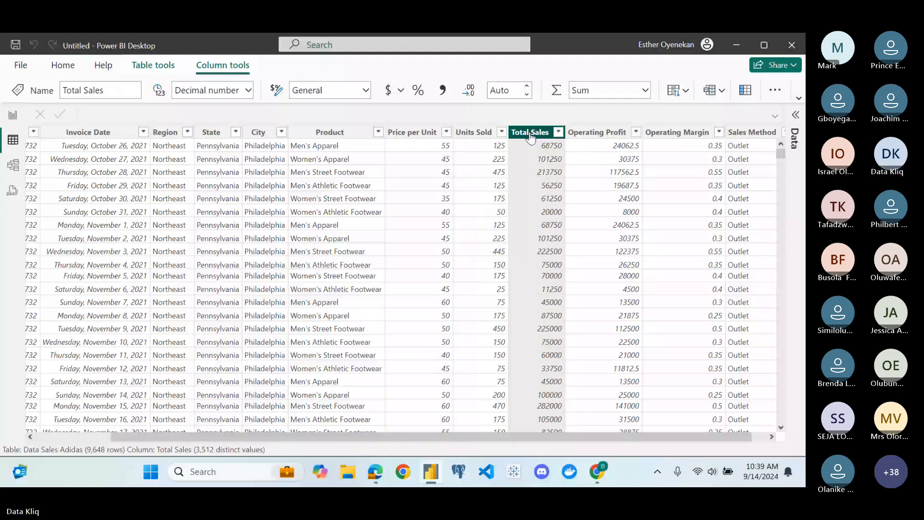
left_click(606, 186)
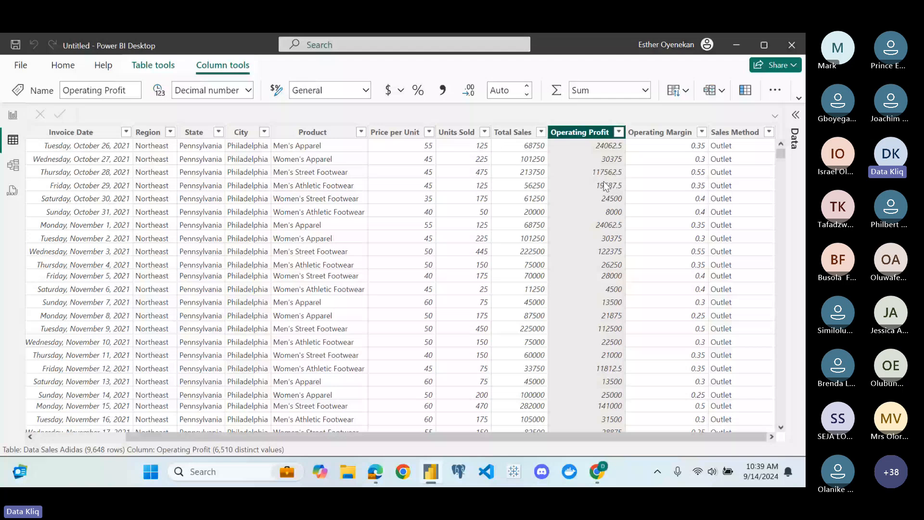
left_click(667, 140)
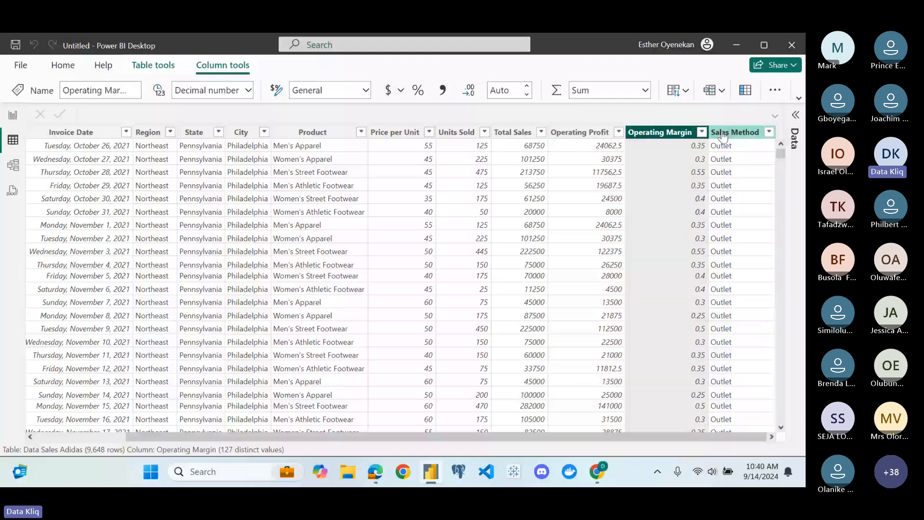
left_click(722, 137)
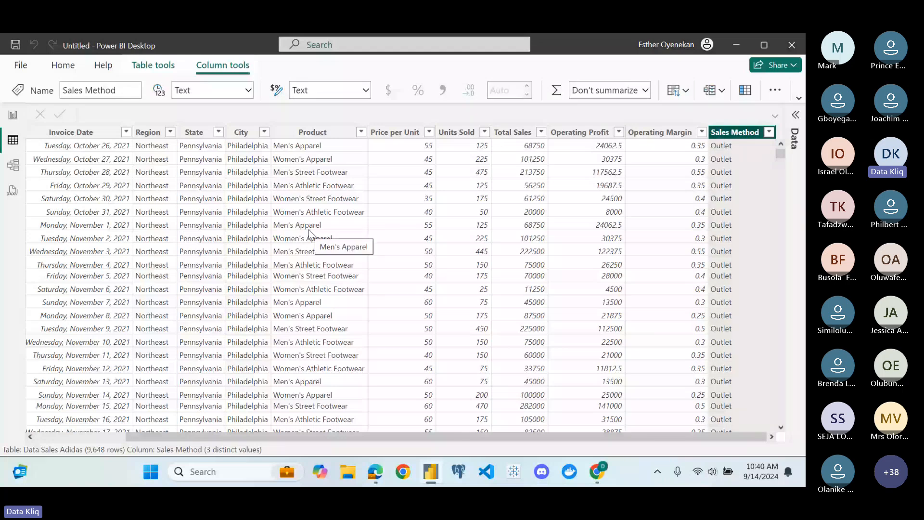
Return to Report view and expand the Data Sales Adidas table down to Invoice Date's Date Hierarchy to examine its fields
left_click(12, 114)
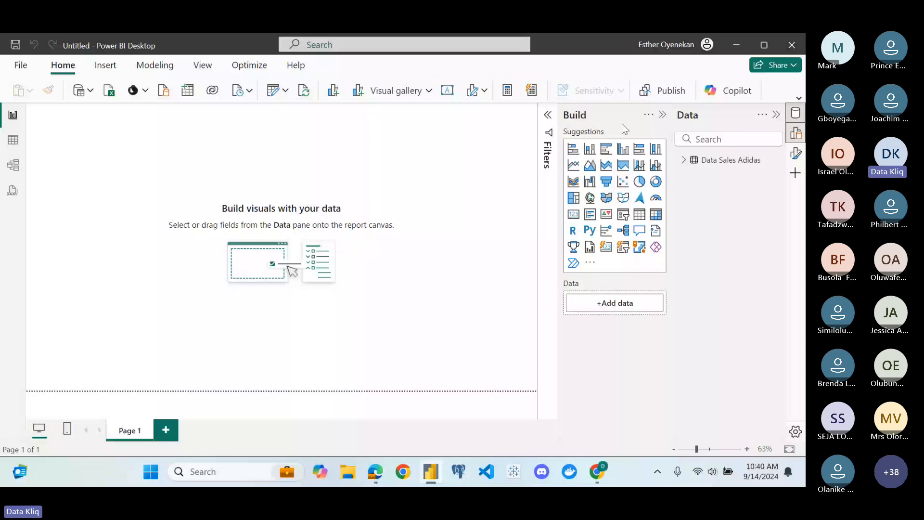
left_click(682, 160)
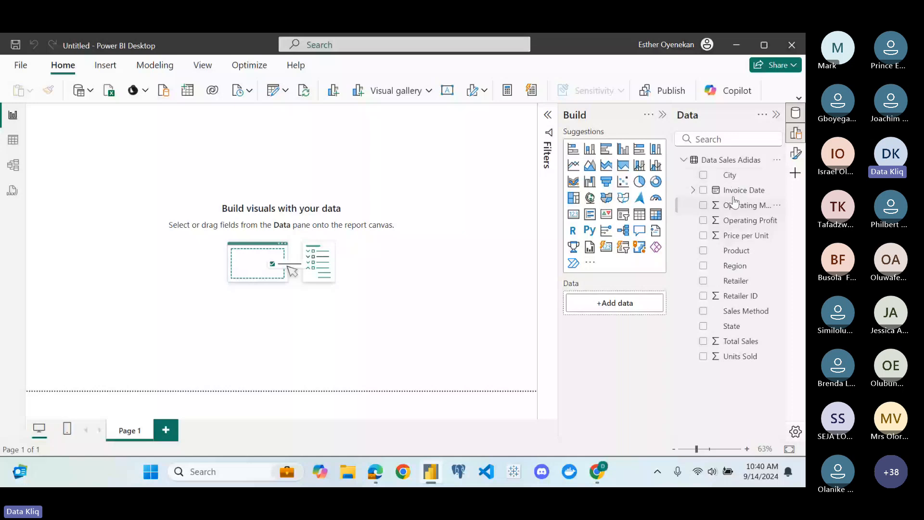
left_click(694, 190)
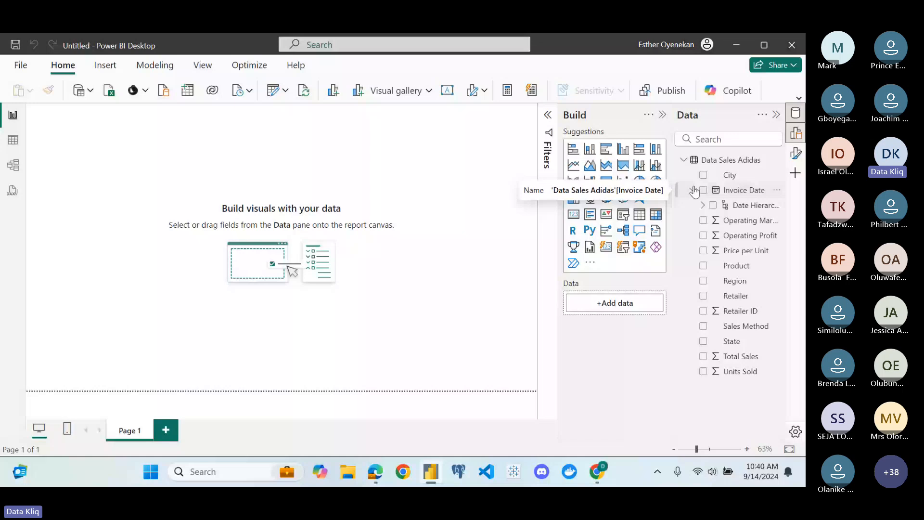
left_click(703, 205)
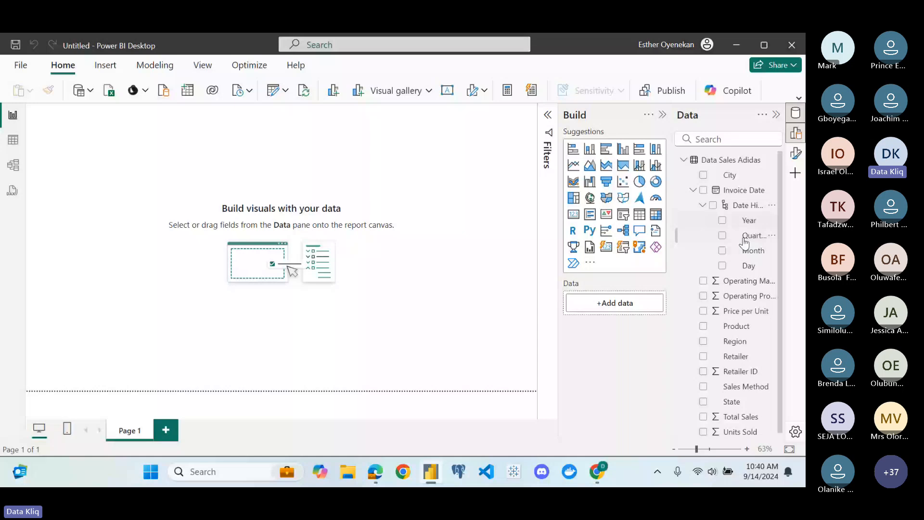
left_click(13, 140)
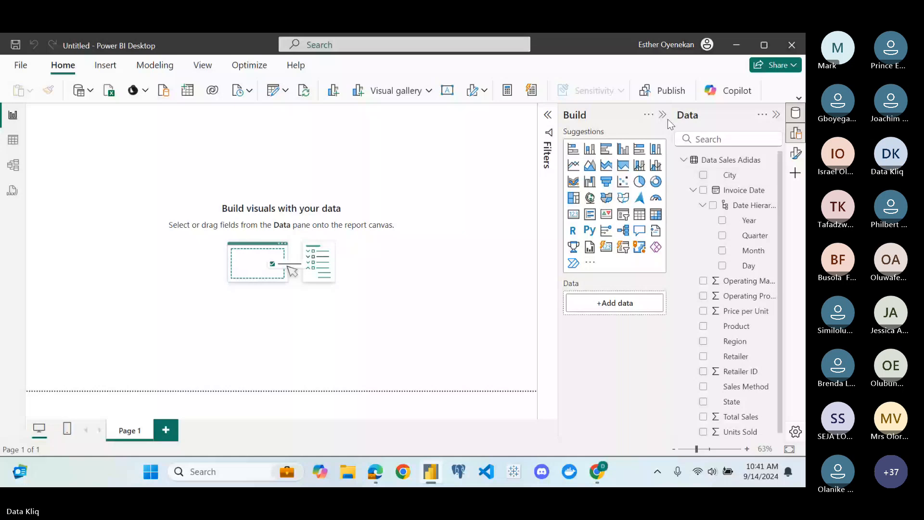
Show the page's format options and try the canvas types 4:3 and Letter, going back to 4:3
left_click(796, 153)
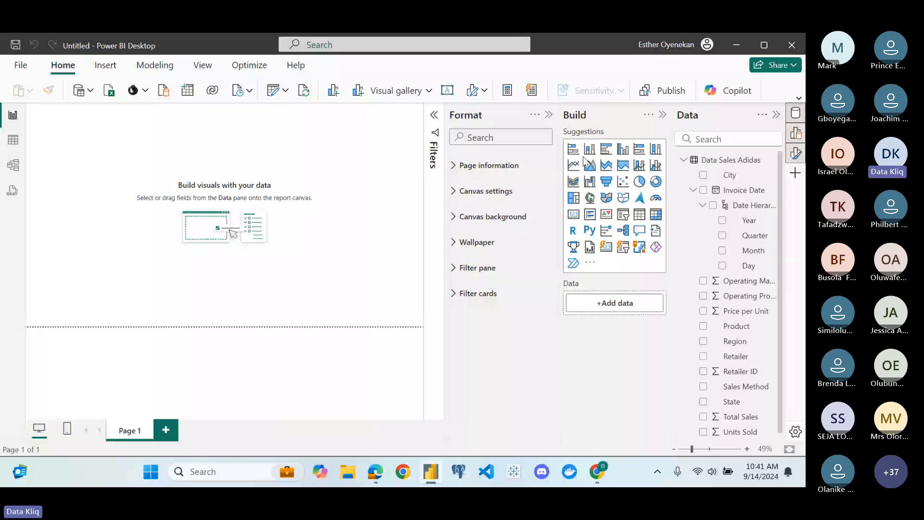
left_click(463, 191)
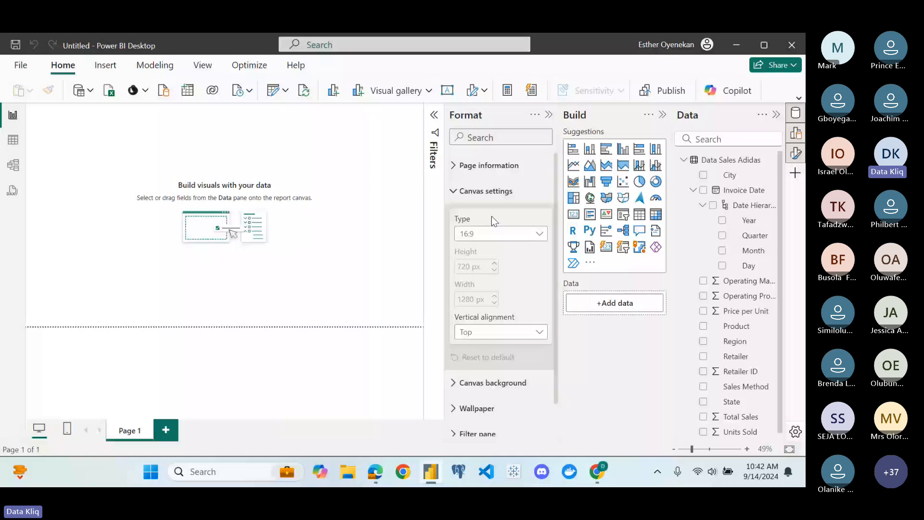
left_click(489, 234)
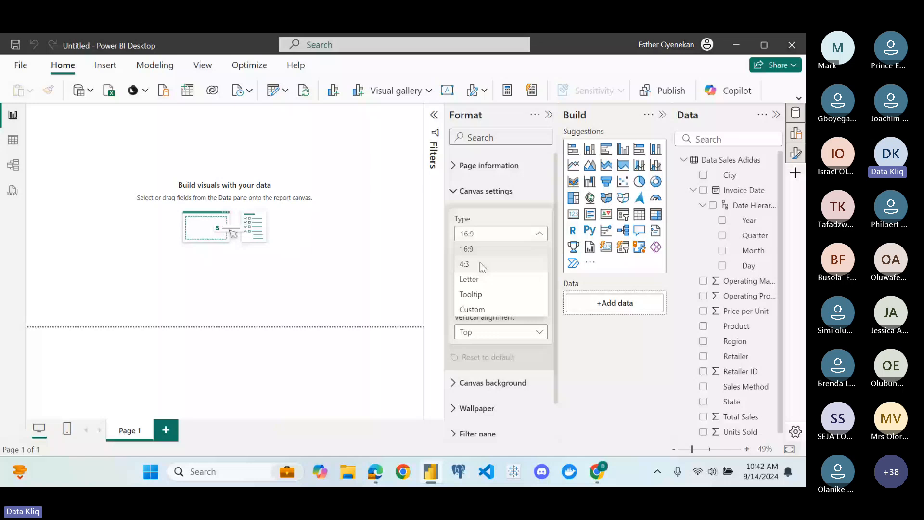
left_click(482, 266)
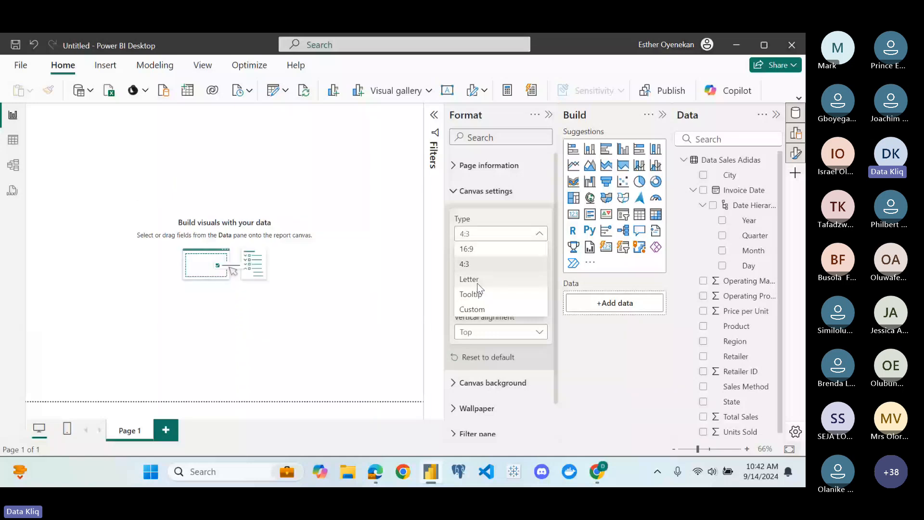
left_click(474, 279)
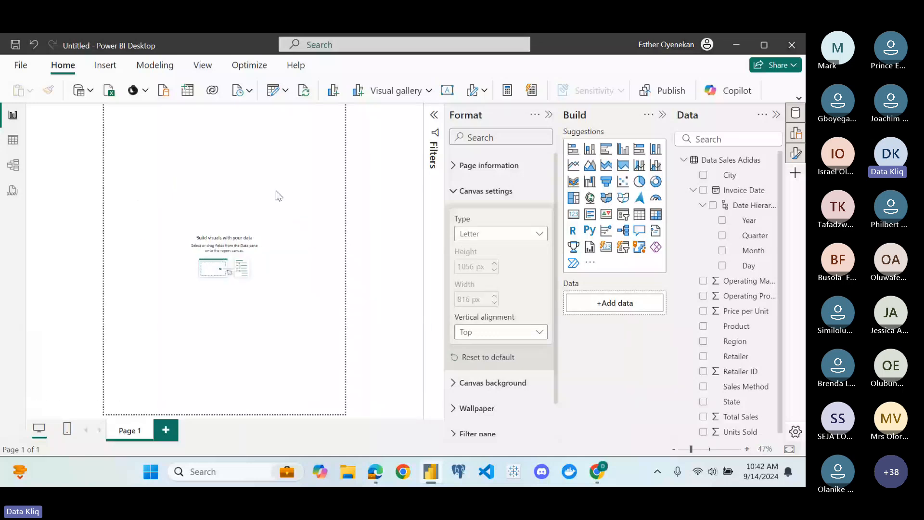
left_click(496, 234)
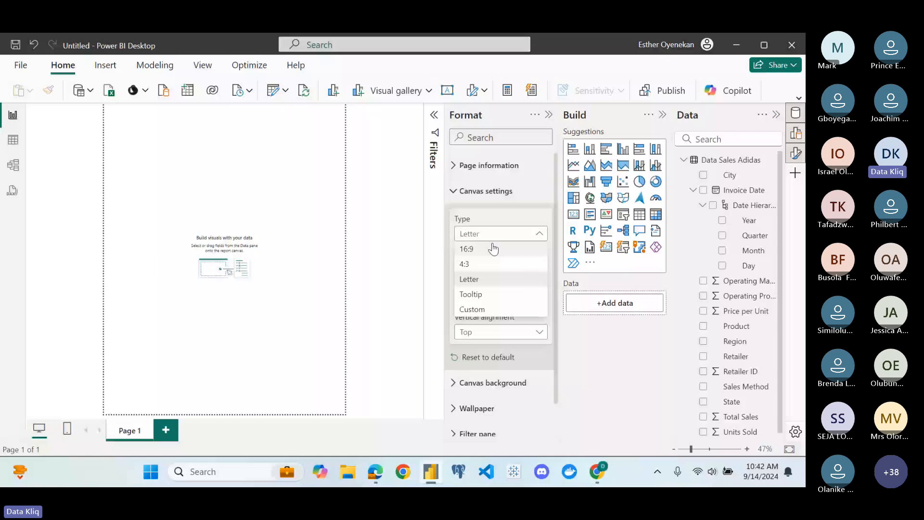
left_click(483, 264)
Set the page canvas's vertical alignment to Middle and its type to 16:9
left_click(499, 332)
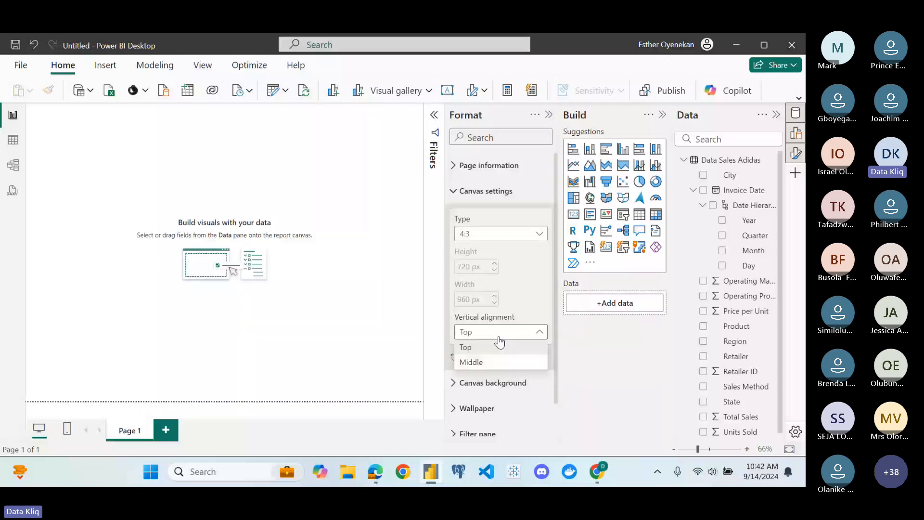
left_click(477, 362)
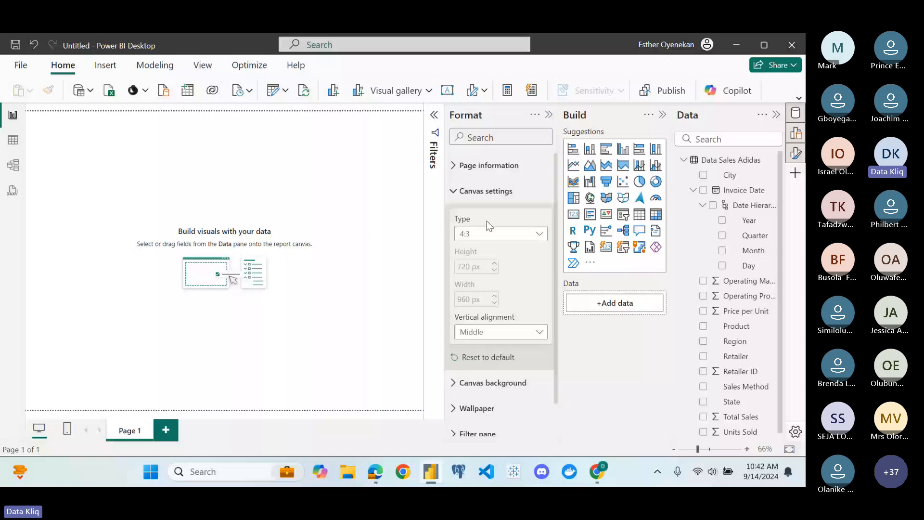
left_click(548, 115)
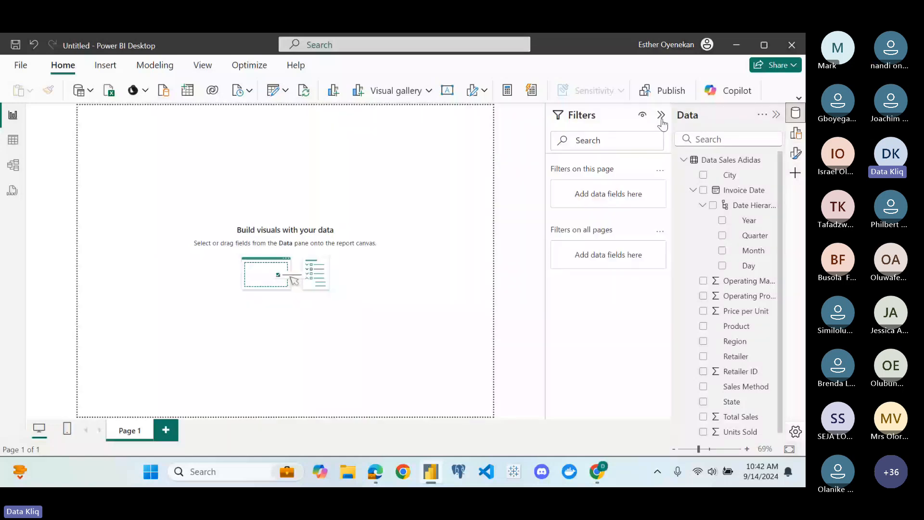
left_click(796, 153)
left_click(598, 197)
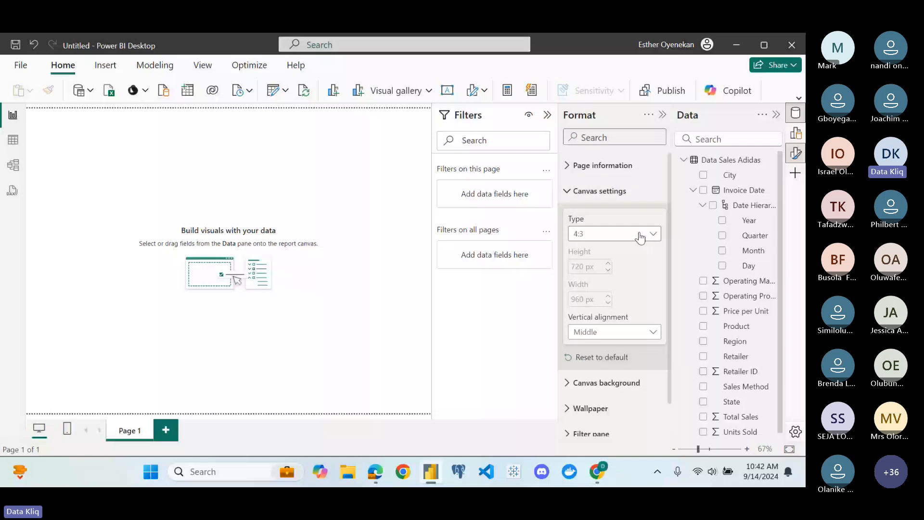
left_click(640, 238)
left_click(596, 248)
left_click(578, 188)
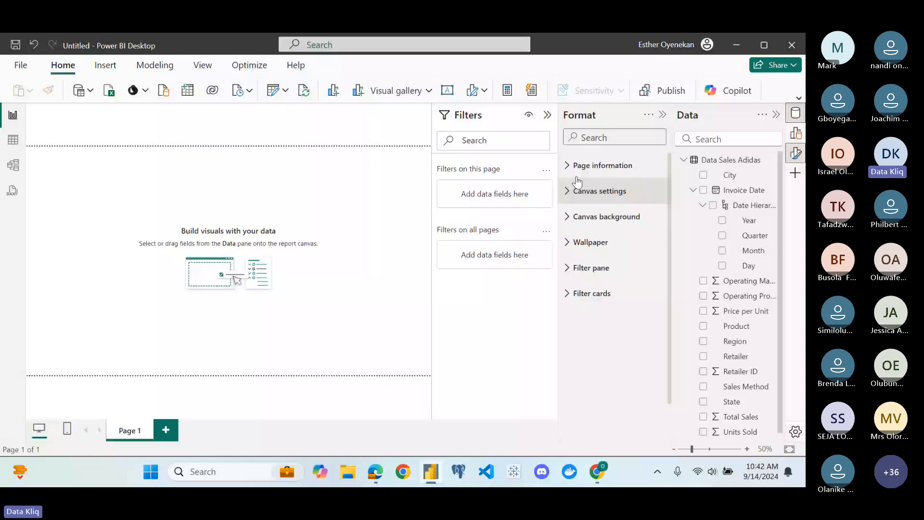
Rename the report page as Adidas in its page information
left_click(578, 168)
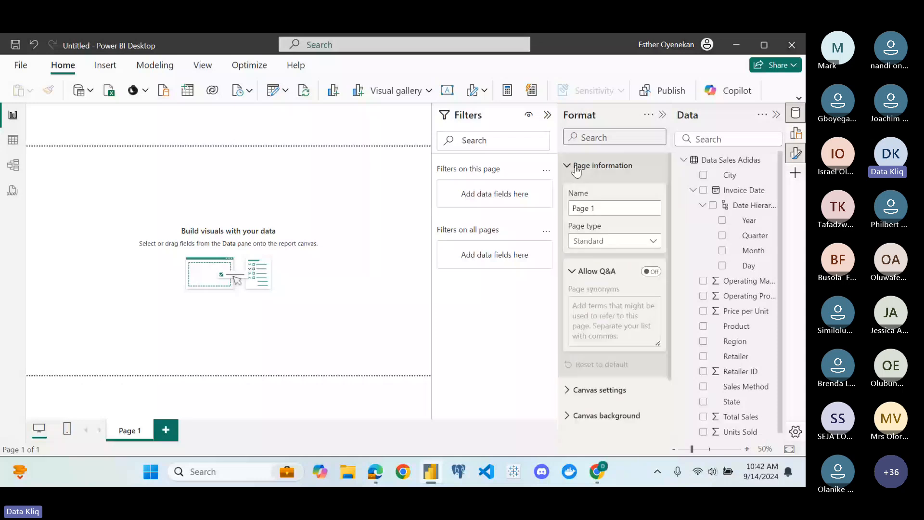
double_click(591, 207)
triple_click(590, 207)
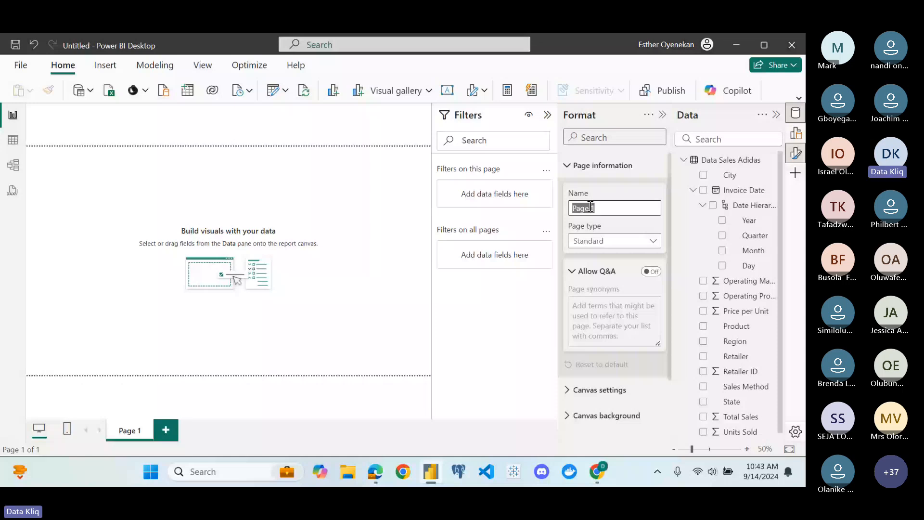
key("Caps_Lock")
type("A")
key("Caps_Lock")
type("dd")
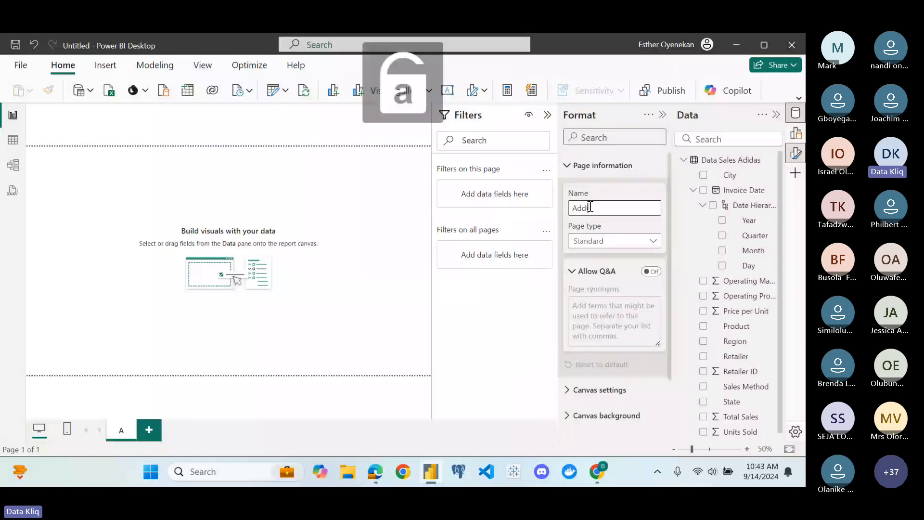
type("is")
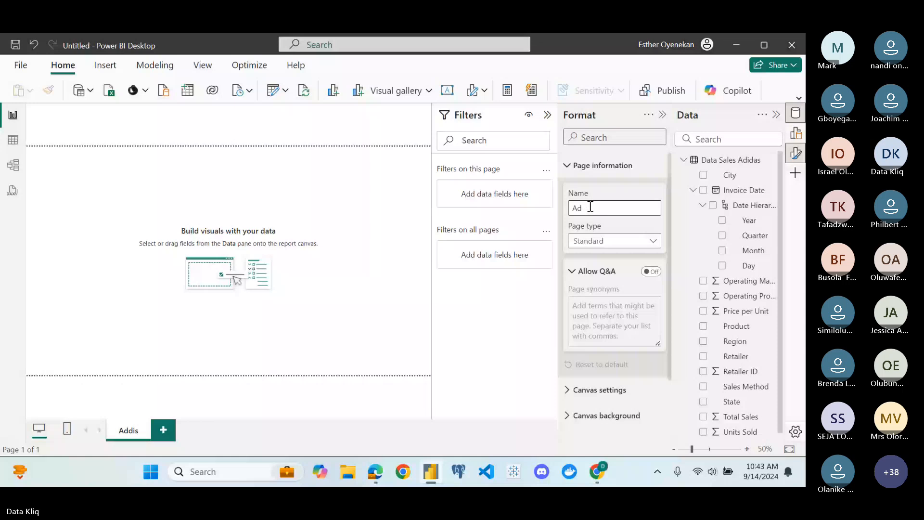
type("idas")
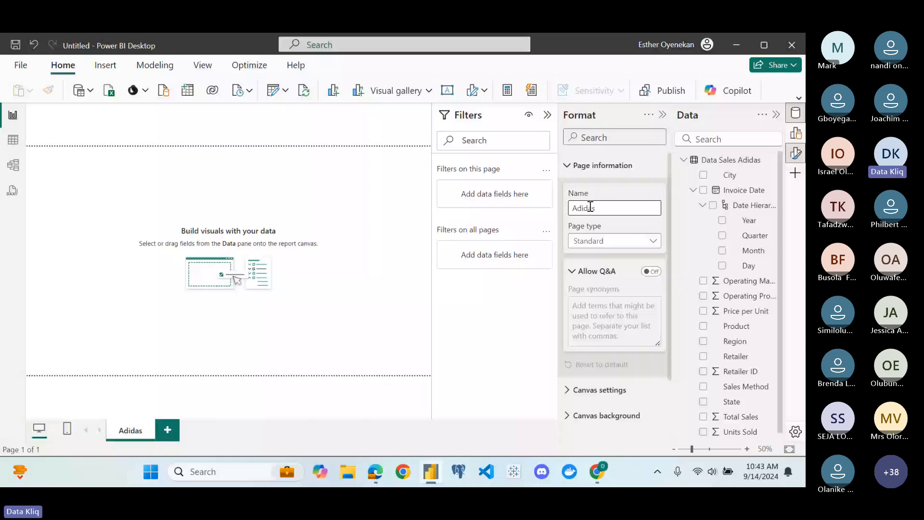
left_click(568, 165)
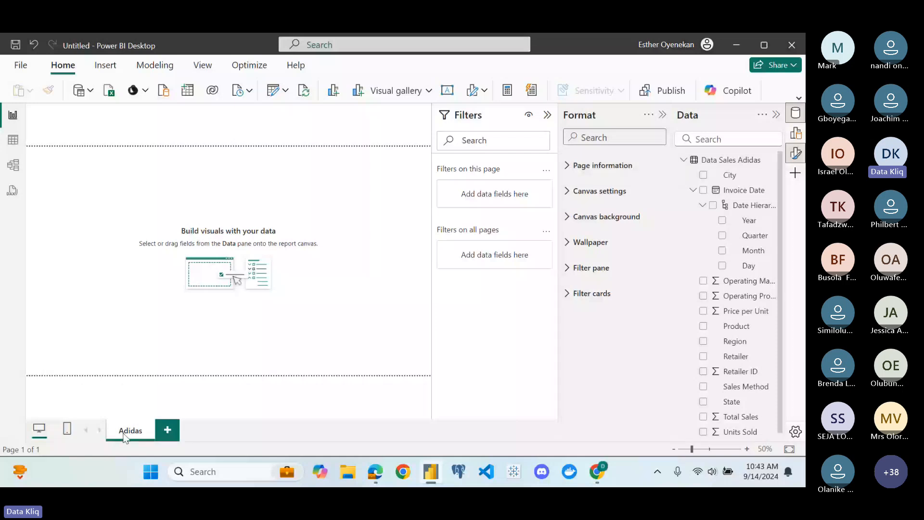
Collapse the Filters pane and give the canvas background a pink color with 46% transparency
left_click(547, 116)
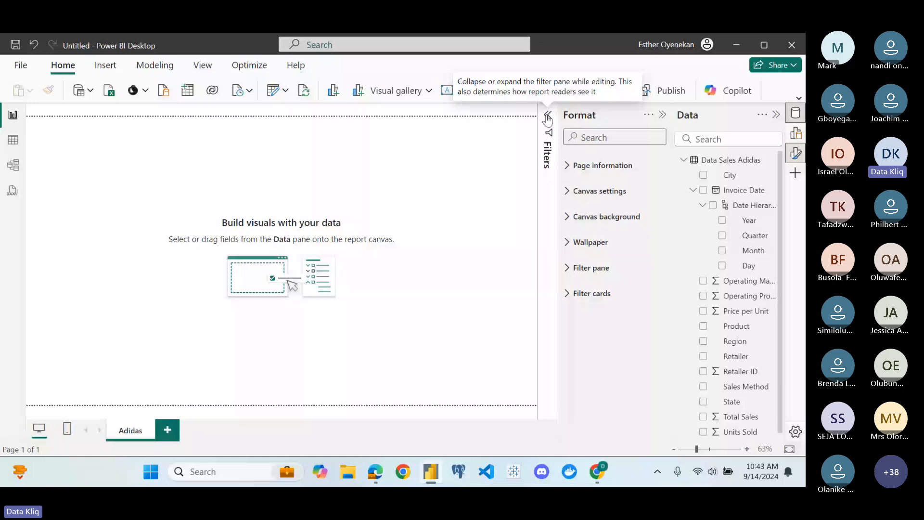
left_click(593, 217)
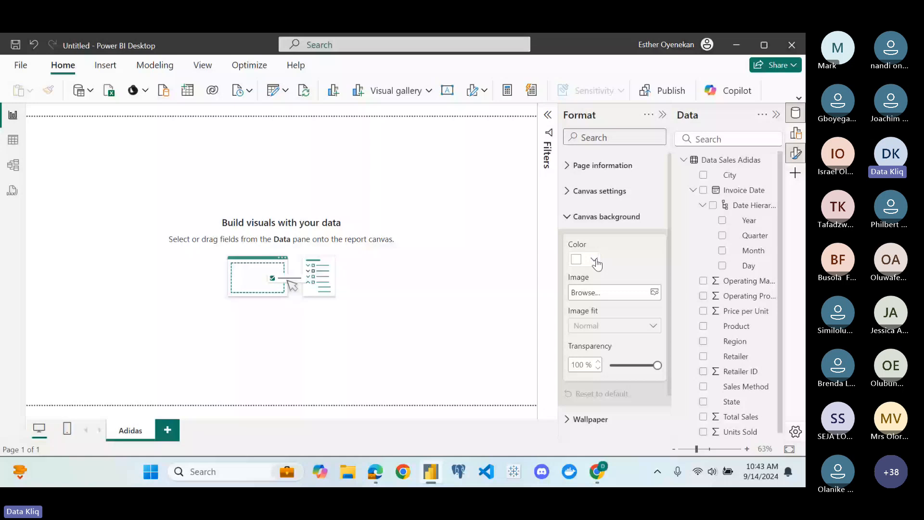
left_click(595, 260)
left_click(636, 373)
left_click(634, 370)
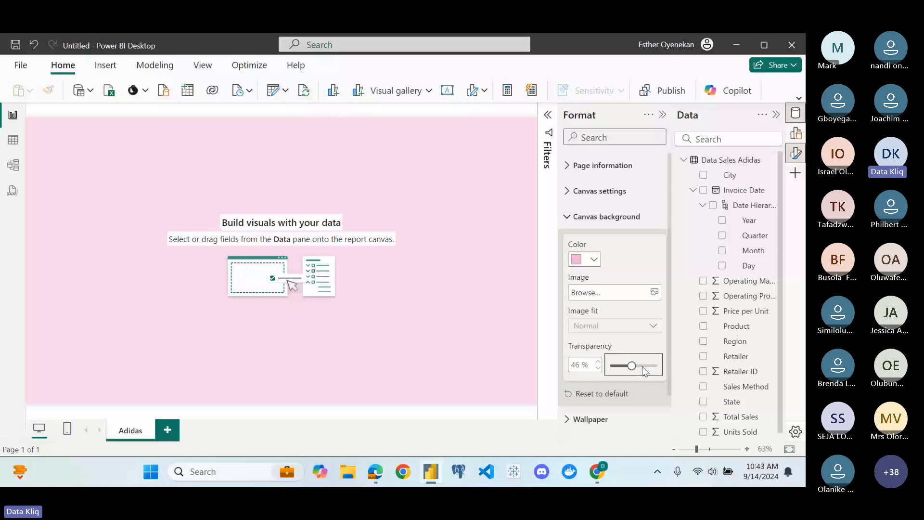
scroll(596, 256, "down", 1)
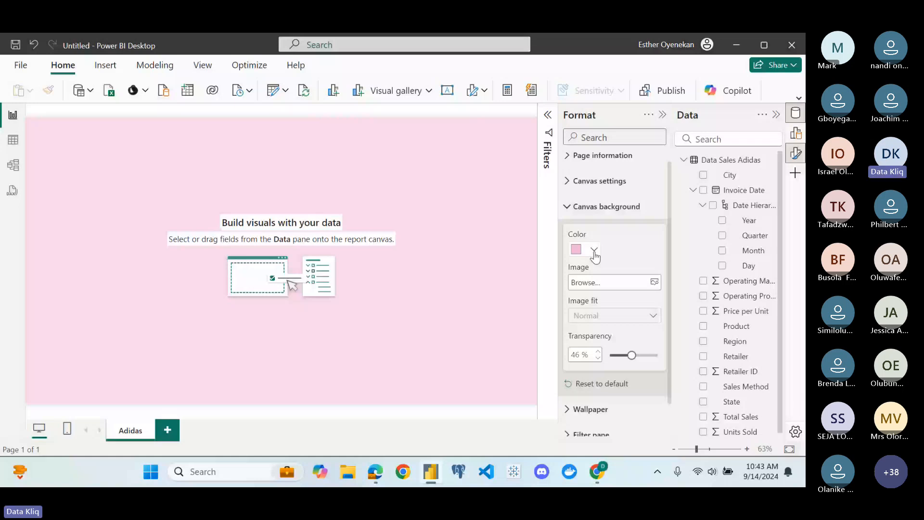
Set the canvas background color to white and close the Format pane
left_click(596, 257)
left_click(583, 244)
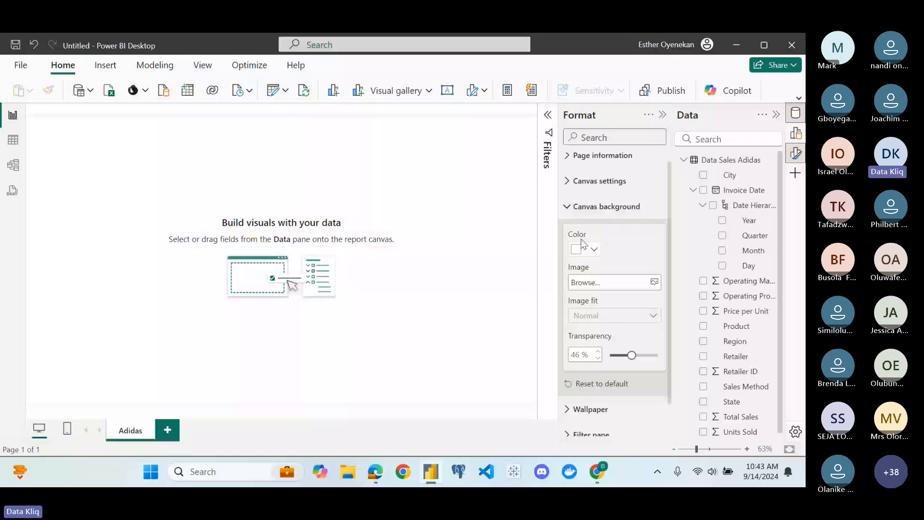
left_click(573, 210)
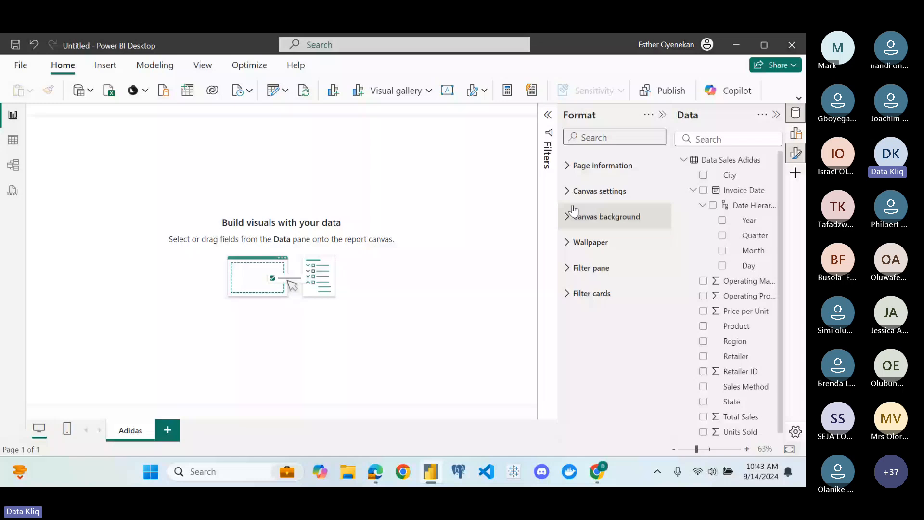
left_click(663, 115)
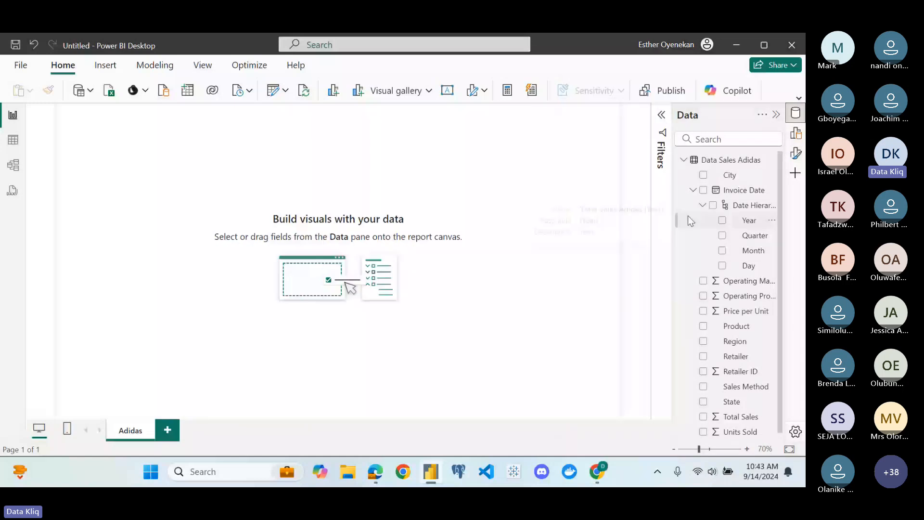
Insert a rectangle shape at the page's upper-left corner and widen it across almost the full page width
left_click(797, 141)
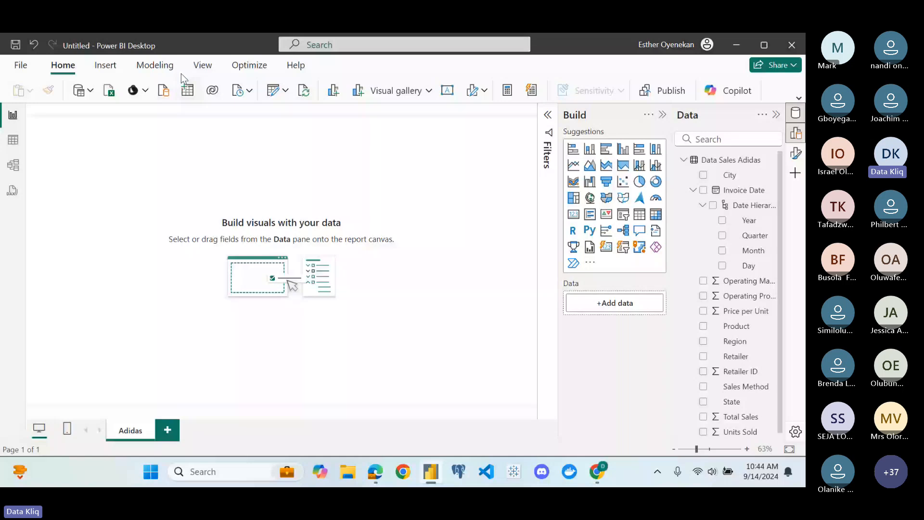
left_click(115, 59)
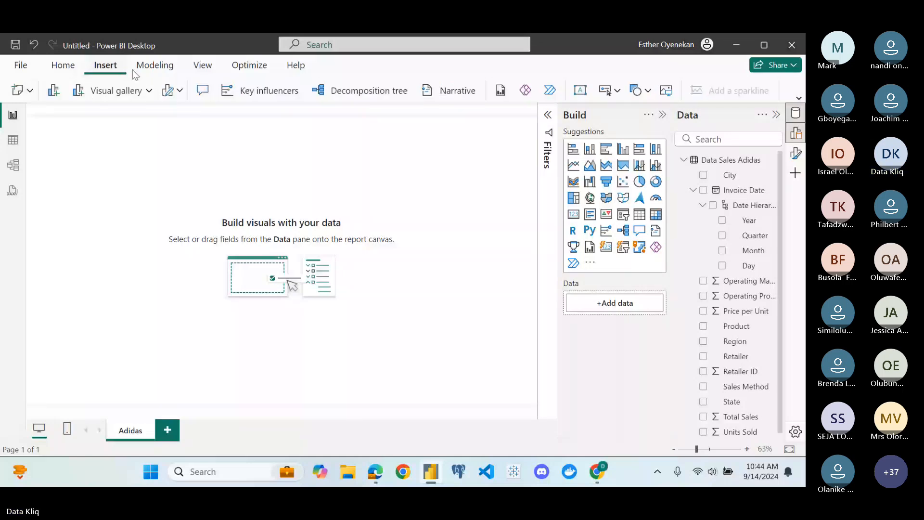
left_click(799, 99)
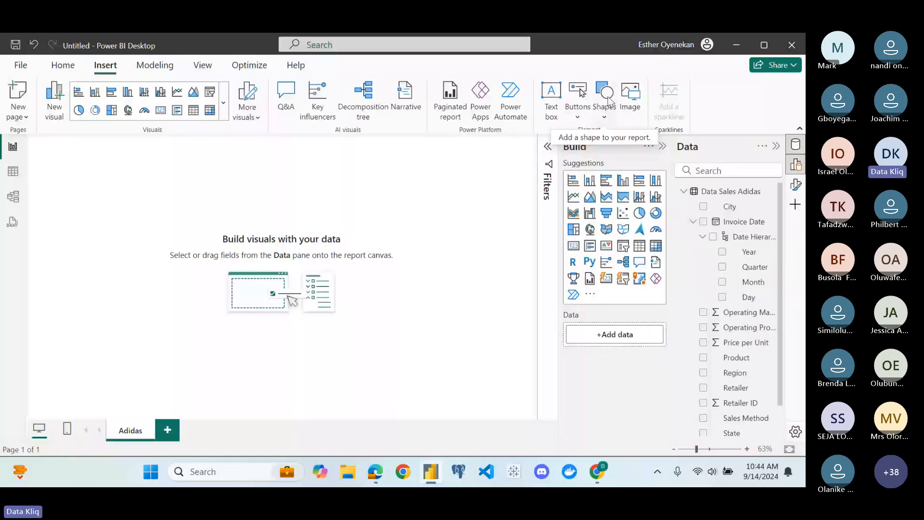
left_click(602, 95)
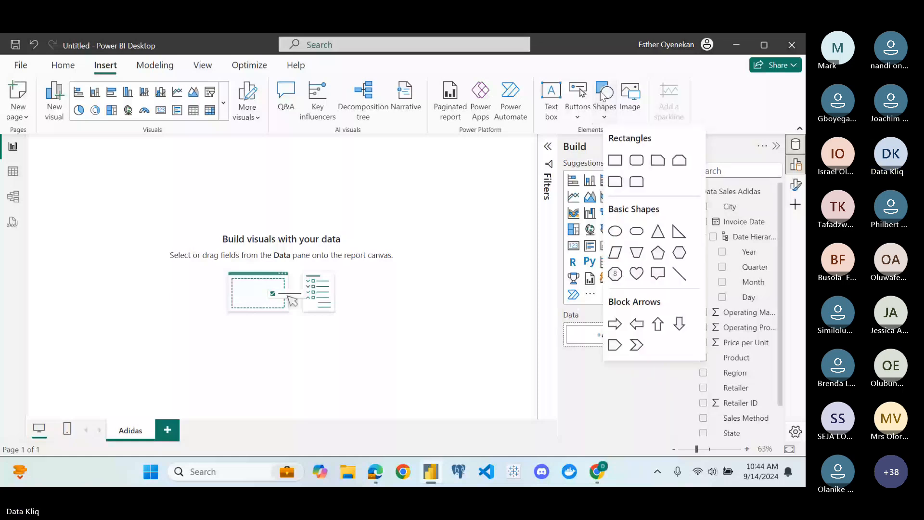
left_click(616, 160)
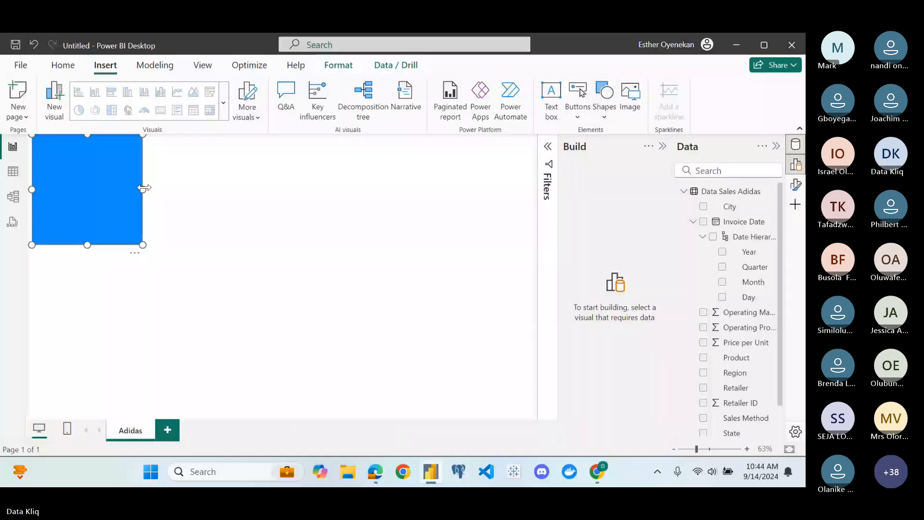
left_click_drag(143, 188, 513, 165)
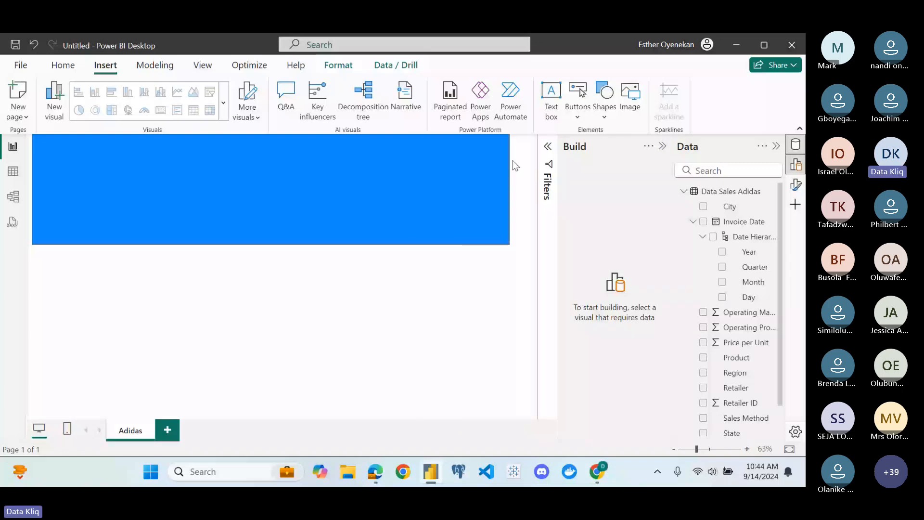
Stretch the rectangle to the full page width, shrink its height to a thin header band, and shift it slightly down
left_click_drag(515, 165, 534, 165)
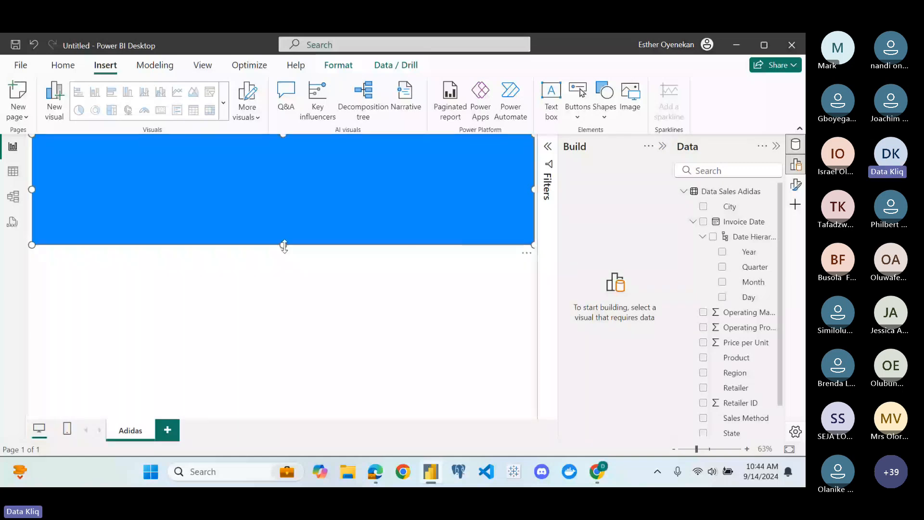
left_click_drag(283, 245, 274, 168)
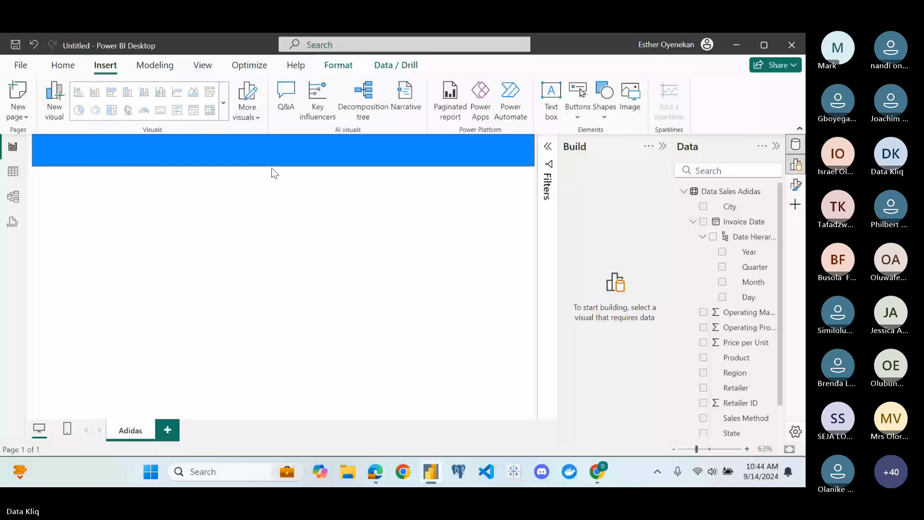
left_click_drag(272, 168, 273, 157)
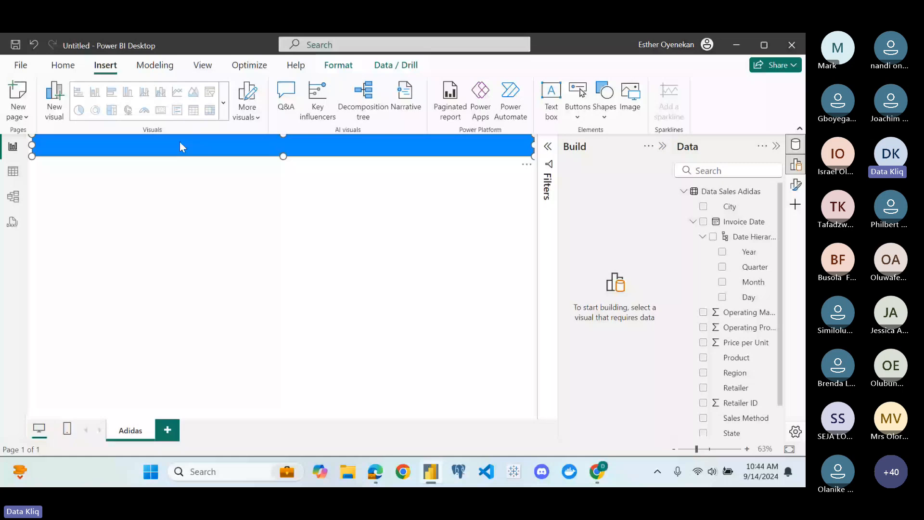
left_click_drag(181, 146, 181, 149)
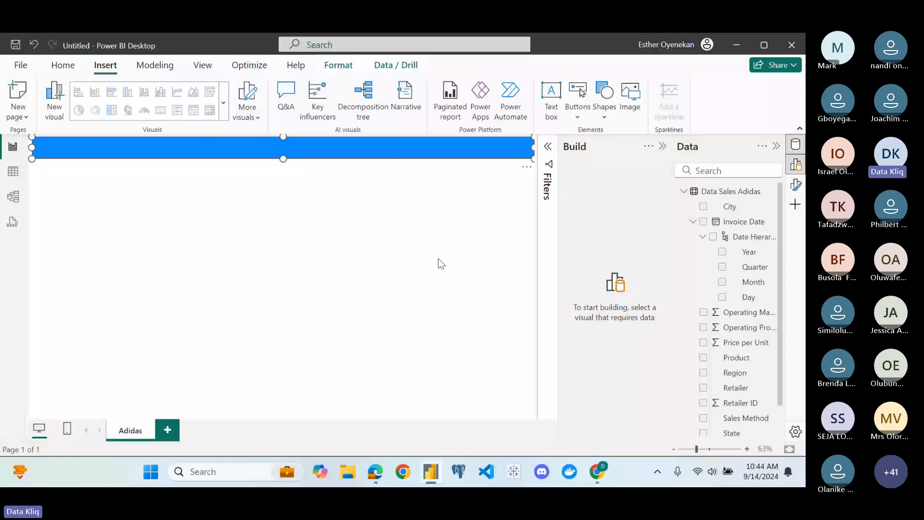
Switch to the Coolors page in Chrome and look through the trending palettes for dashboard colors
mouse_move(600, 466)
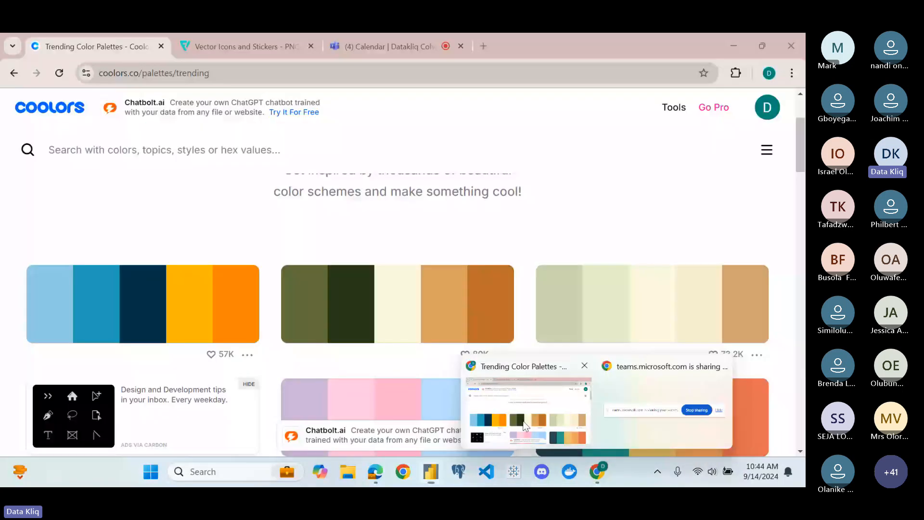
left_click(525, 426)
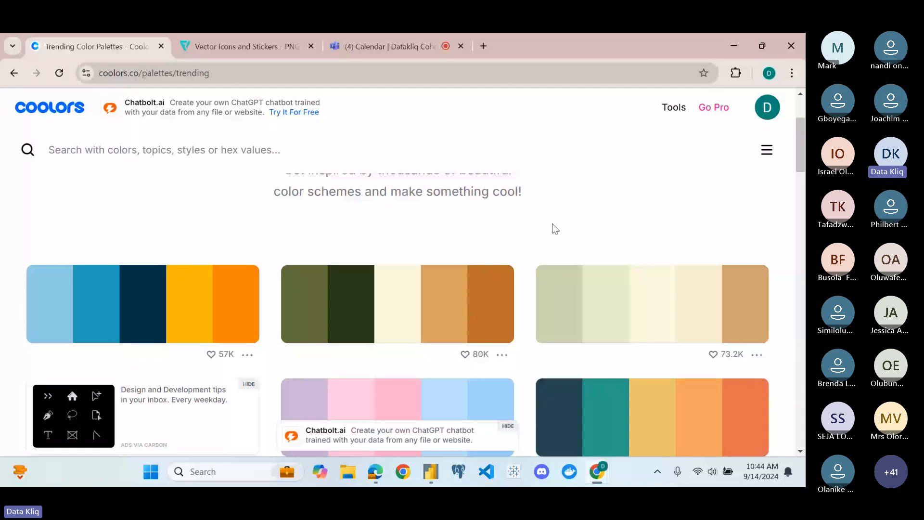
scroll(555, 229, "down", 2)
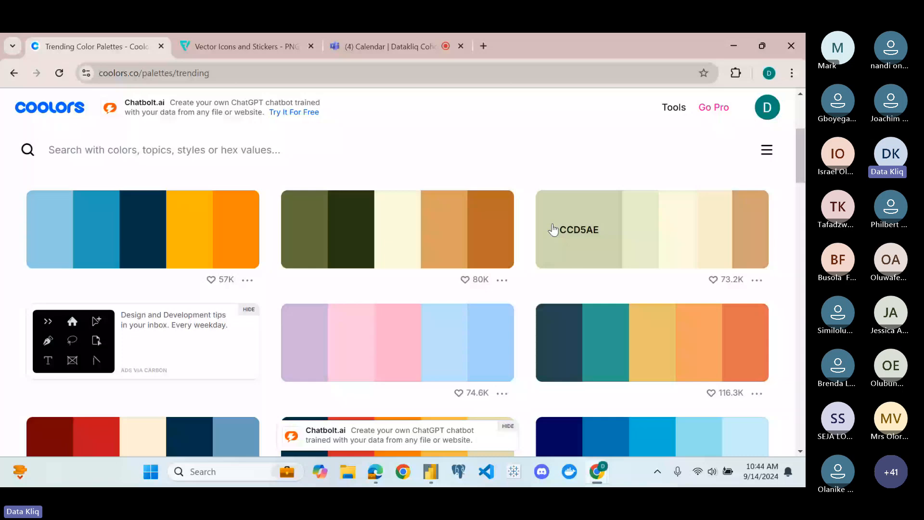
scroll(554, 229, "down", 2)
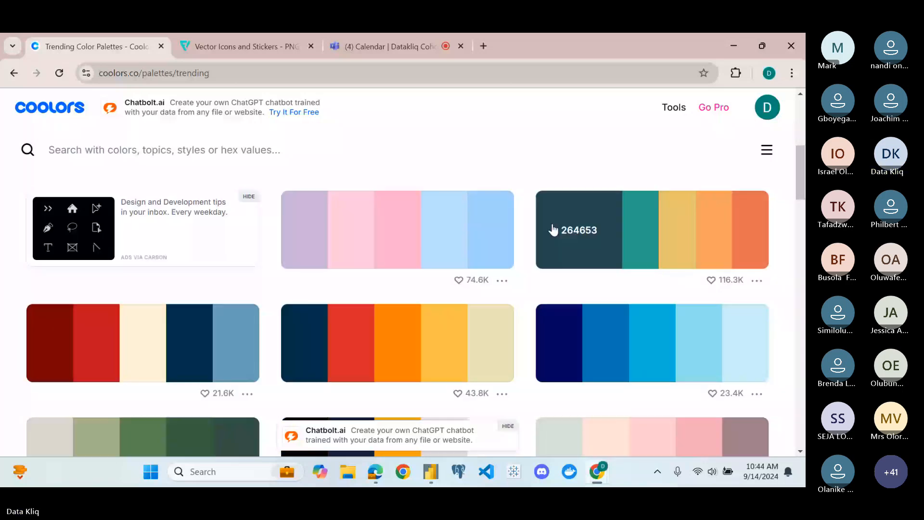
scroll(554, 229, "down", 4)
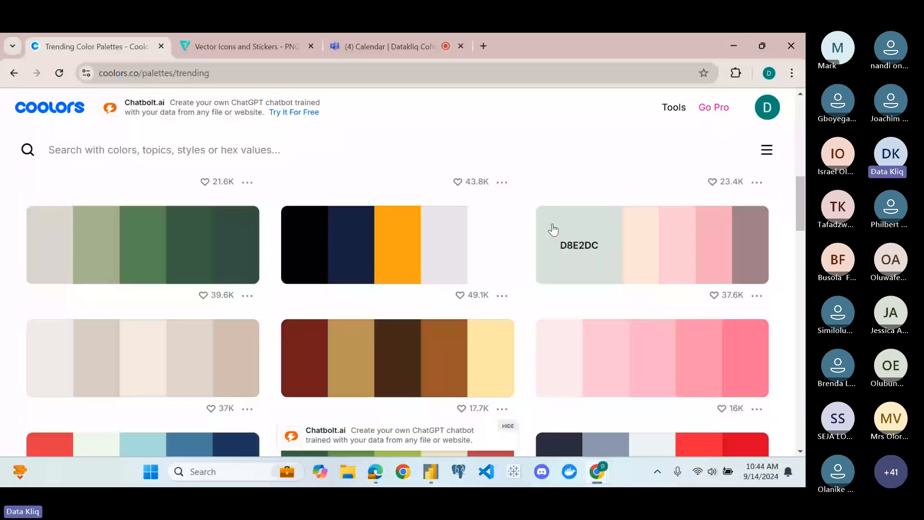
scroll(554, 230, "up", 6)
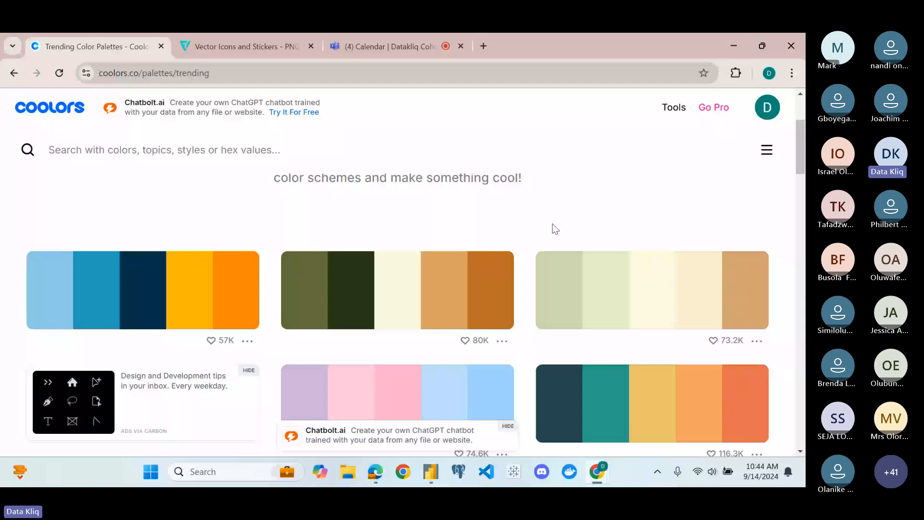
scroll(554, 230, "down", 1)
scroll(554, 230, "down", 10)
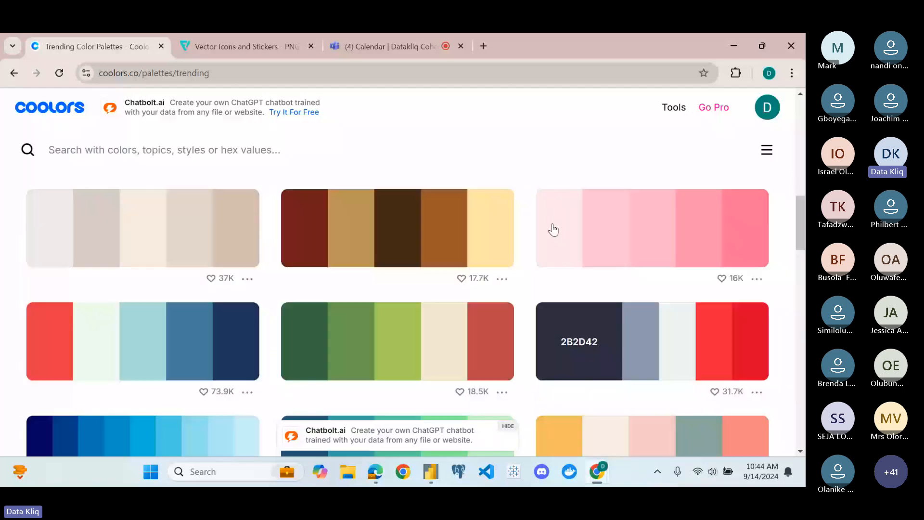
scroll(554, 230, "up", 2)
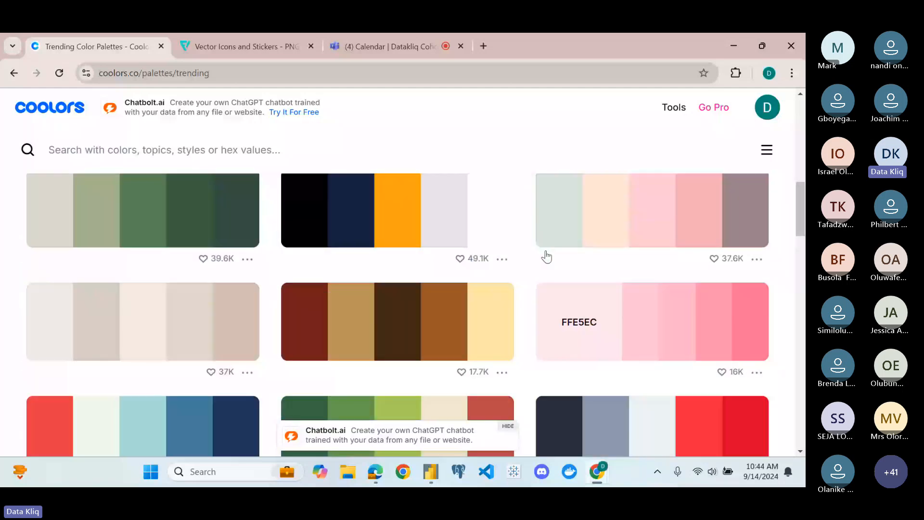
scroll(525, 265, "up", 1)
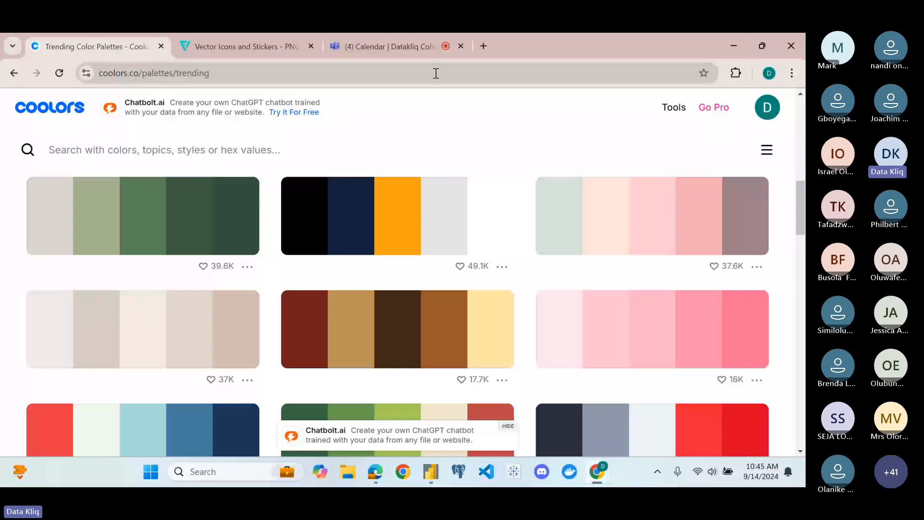
Search Google for Adidas in a new browser tab, decline precise location, review the brand images, and close the tab
left_click(484, 46)
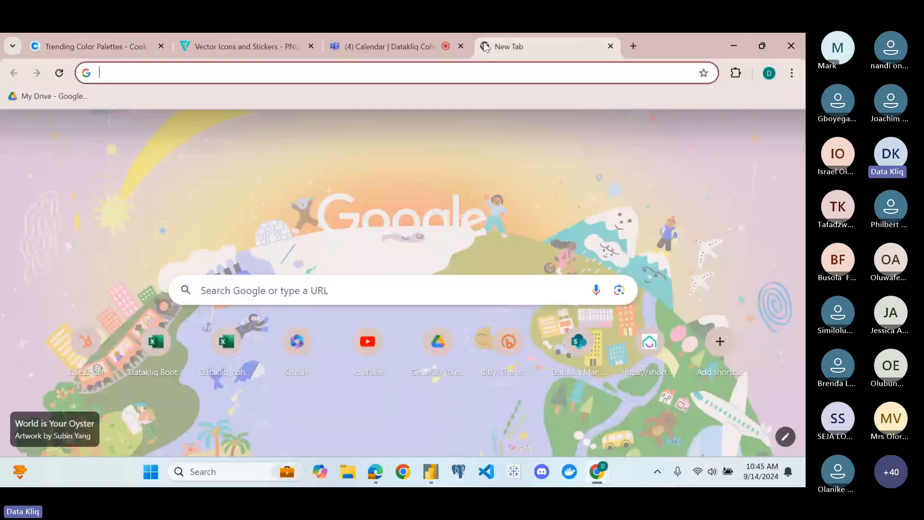
type("Adid")
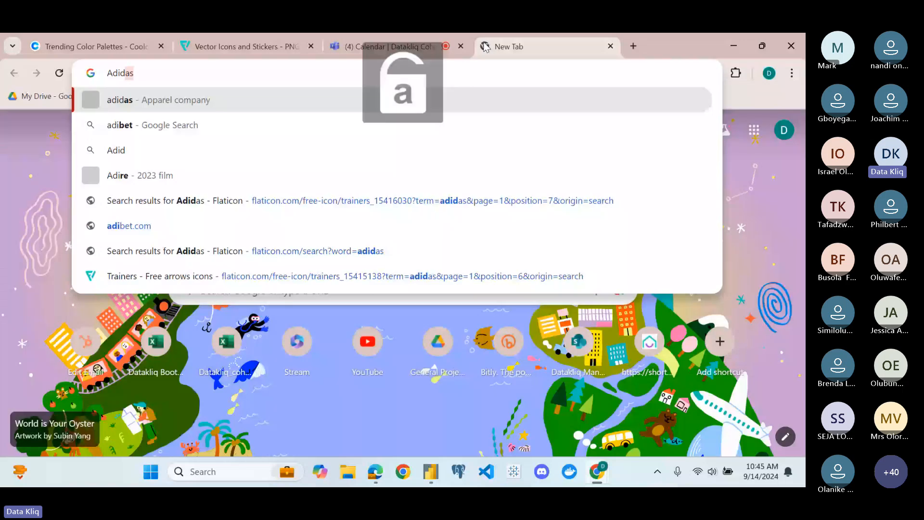
type("as")
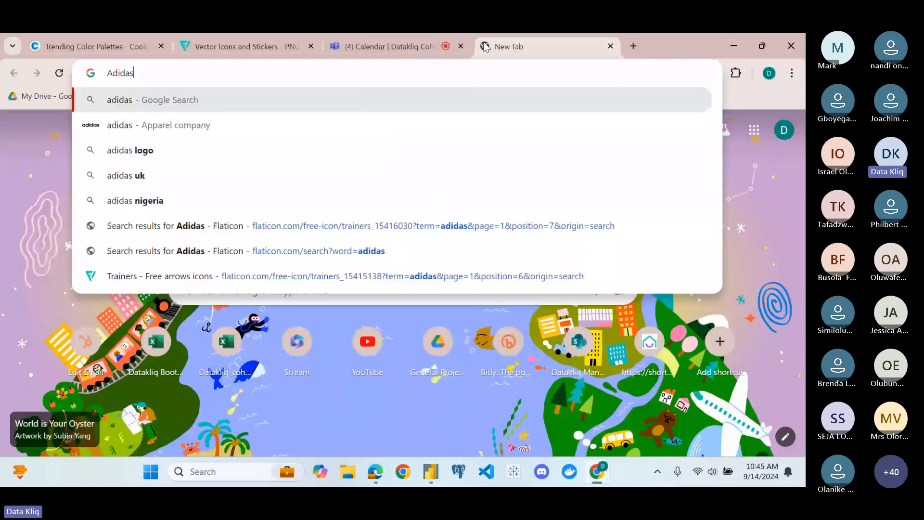
key("Return")
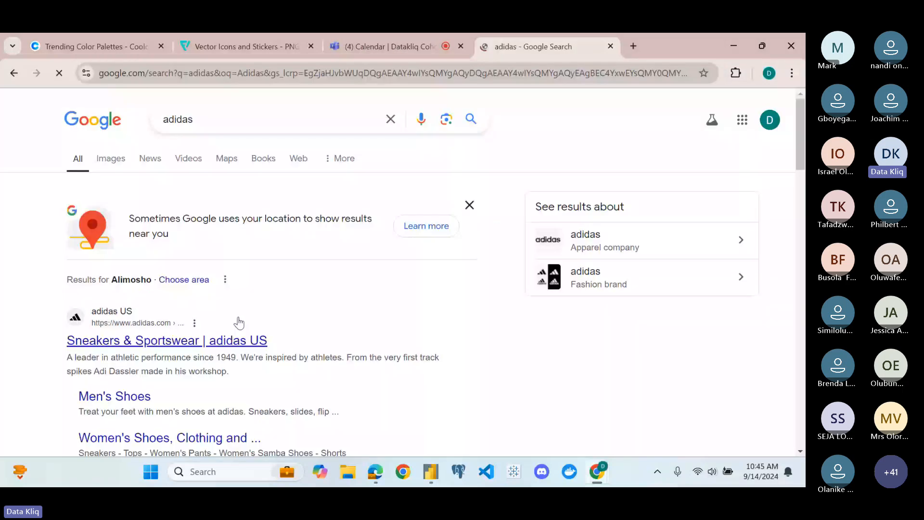
scroll(239, 322, "down", 4)
scroll(236, 325, "down", 5)
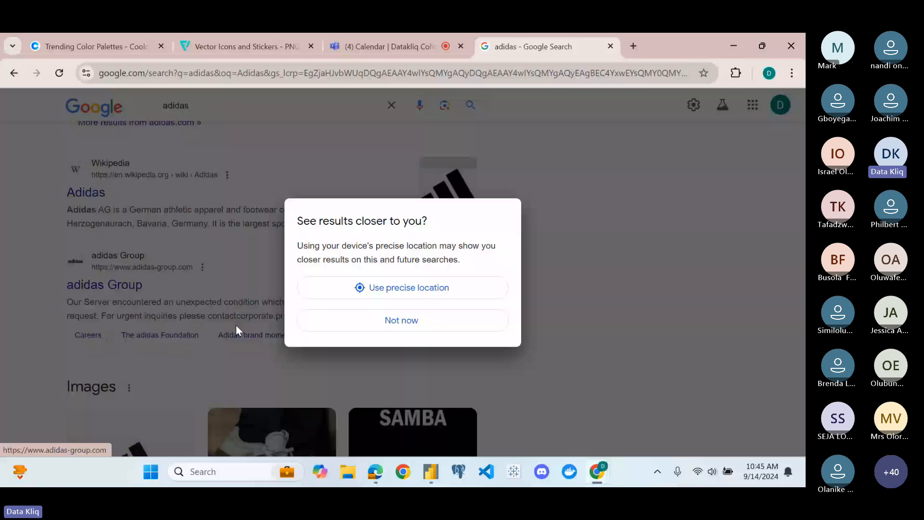
left_click(390, 318)
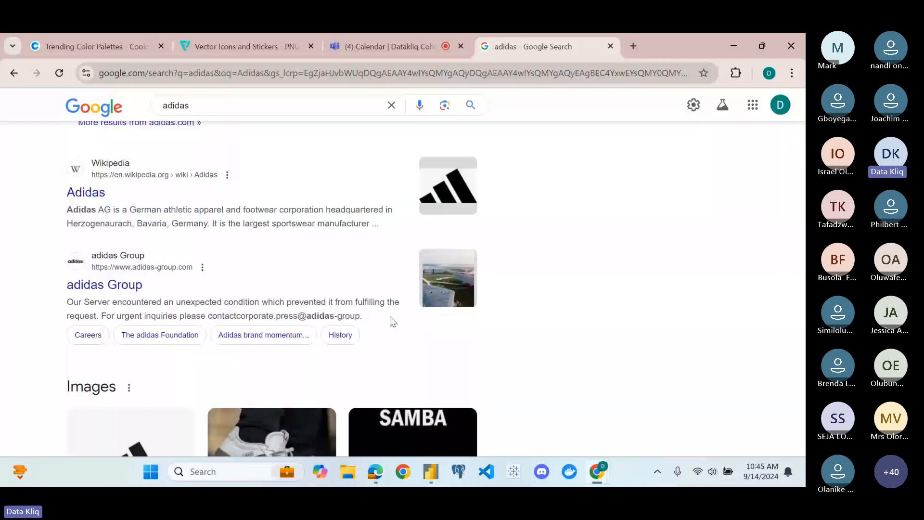
scroll(390, 318, "down", 2)
scroll(337, 323, "down", 2)
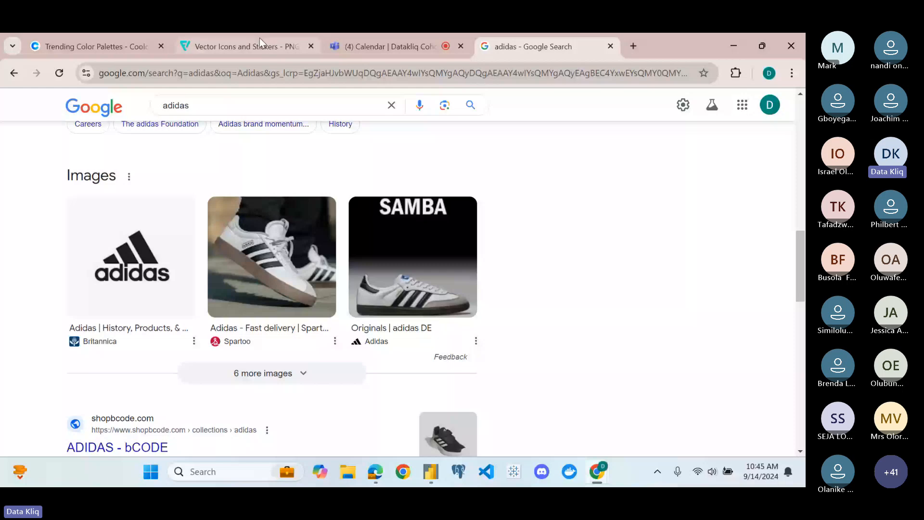
left_click(610, 46)
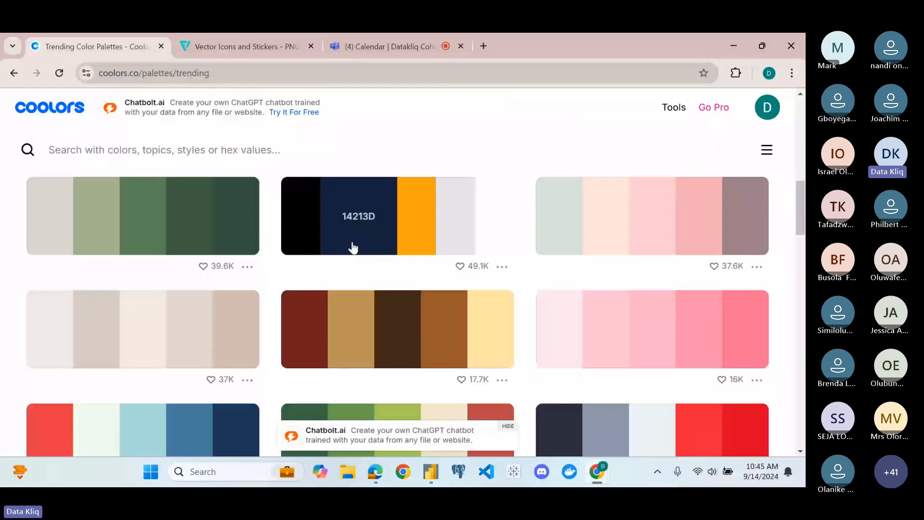
Examine more of the trending Coolors palettes for a color scheme that suits the Adidas brand
scroll(544, 186, "down", 10)
scroll(544, 187, "up", 1)
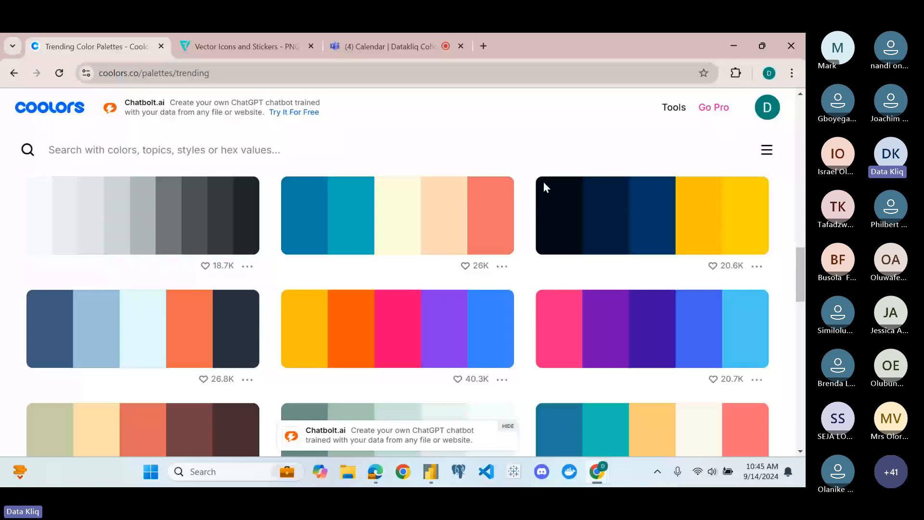
scroll(544, 187, "down", 2)
scroll(504, 315, "down", 5)
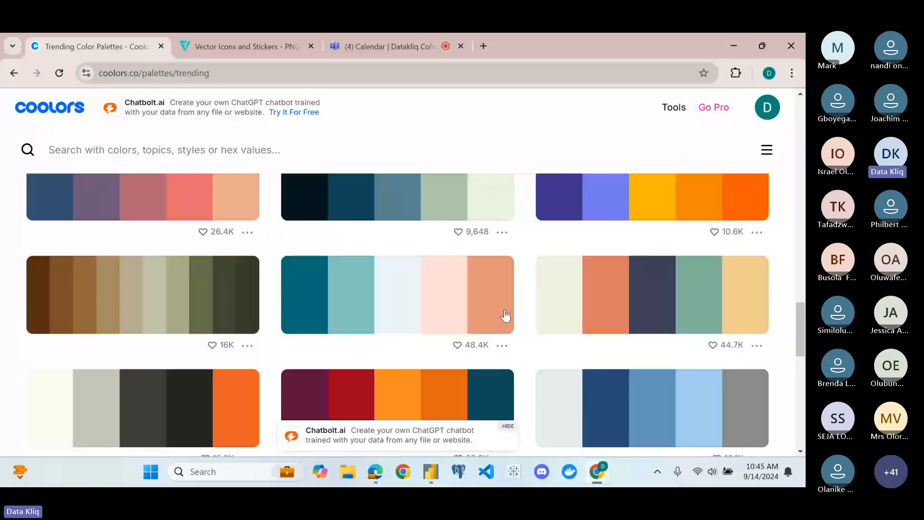
scroll(504, 316, "down", 4)
scroll(504, 315, "down", 4)
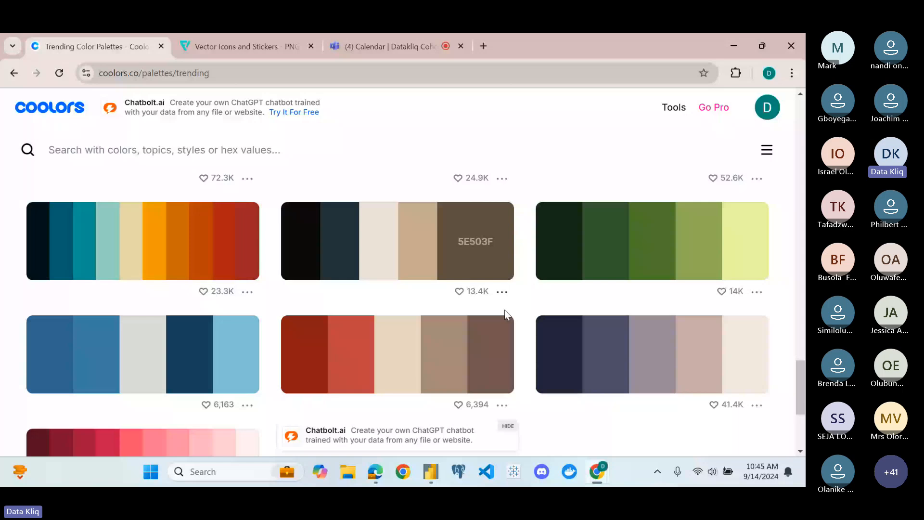
scroll(504, 315, "up", 10)
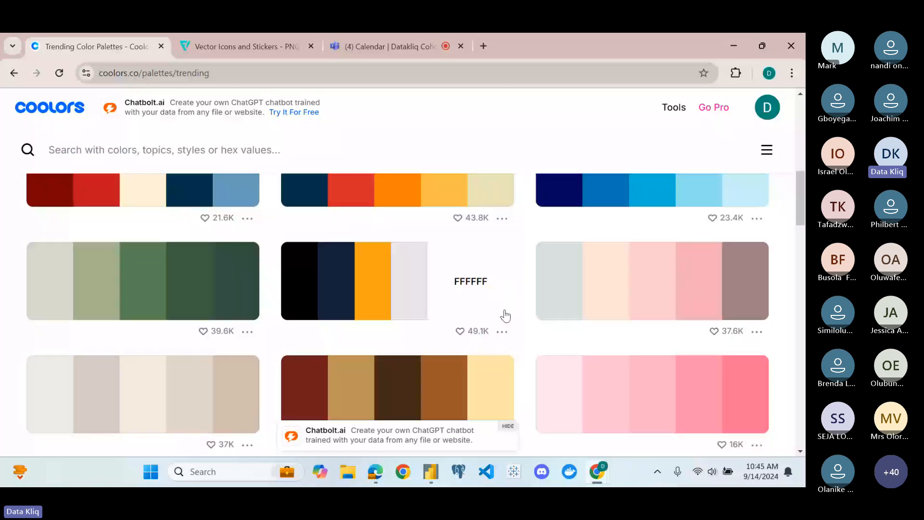
scroll(505, 316, "down", 3)
scroll(505, 316, "down", 1)
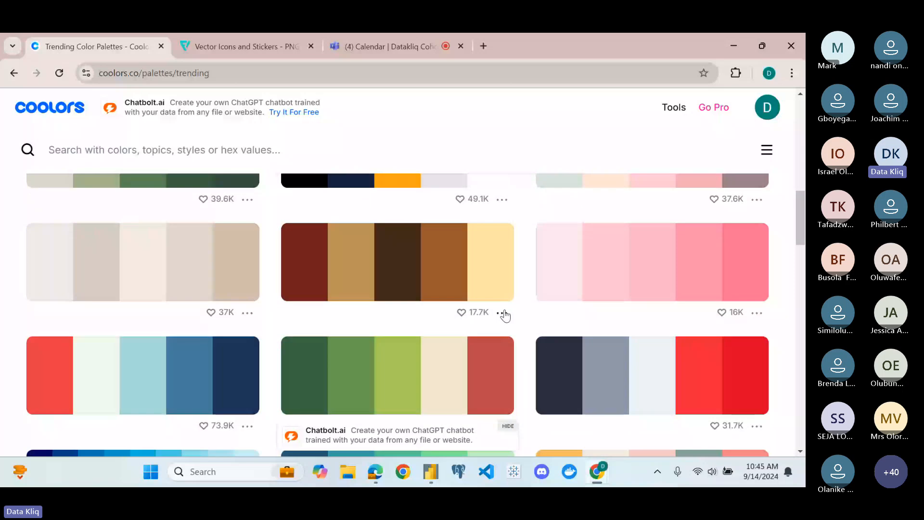
scroll(505, 315, "down", 1)
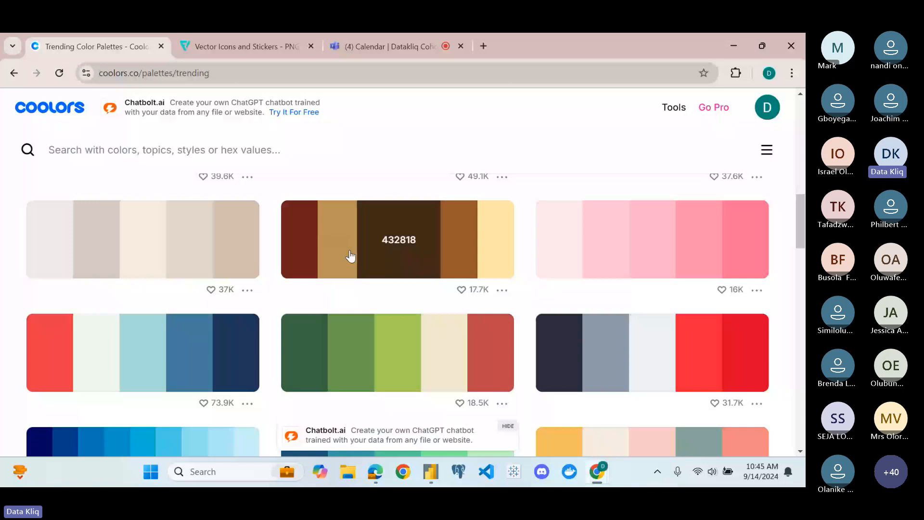
scroll(412, 262, "down", 3)
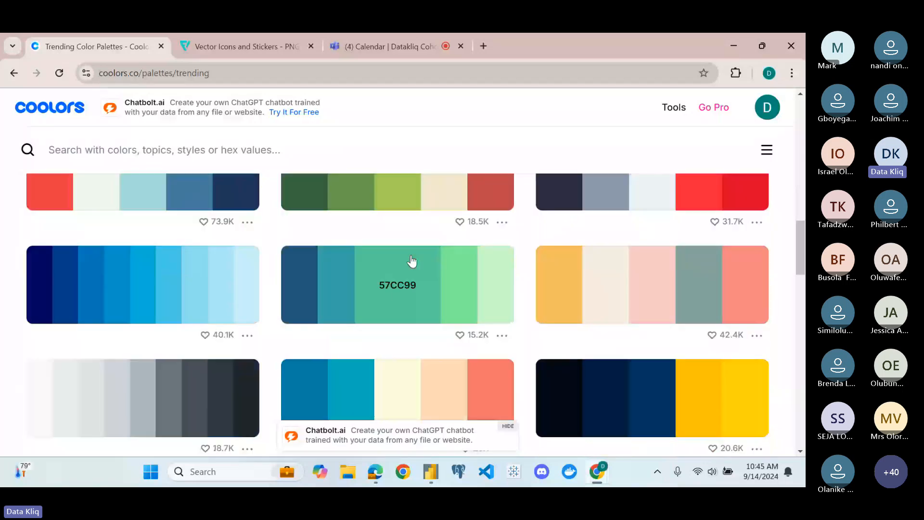
scroll(412, 261, "down", 5)
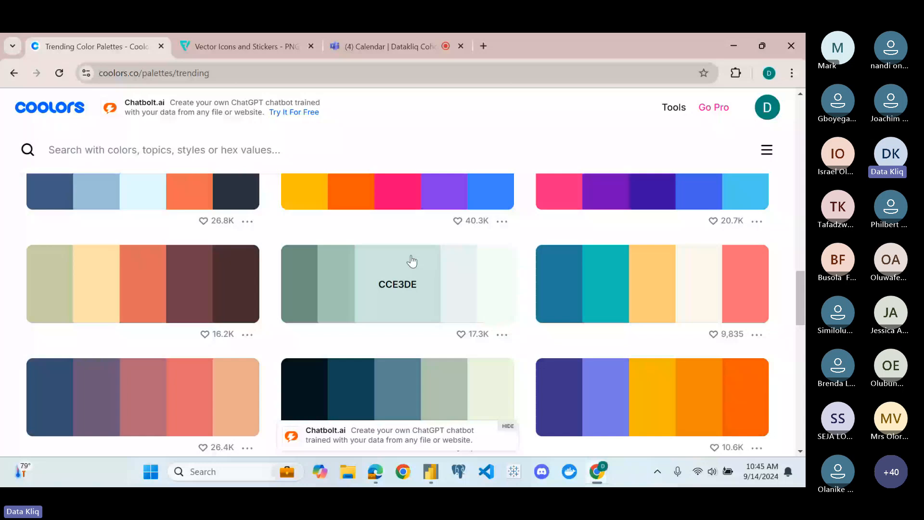
scroll(413, 262, "down", 1)
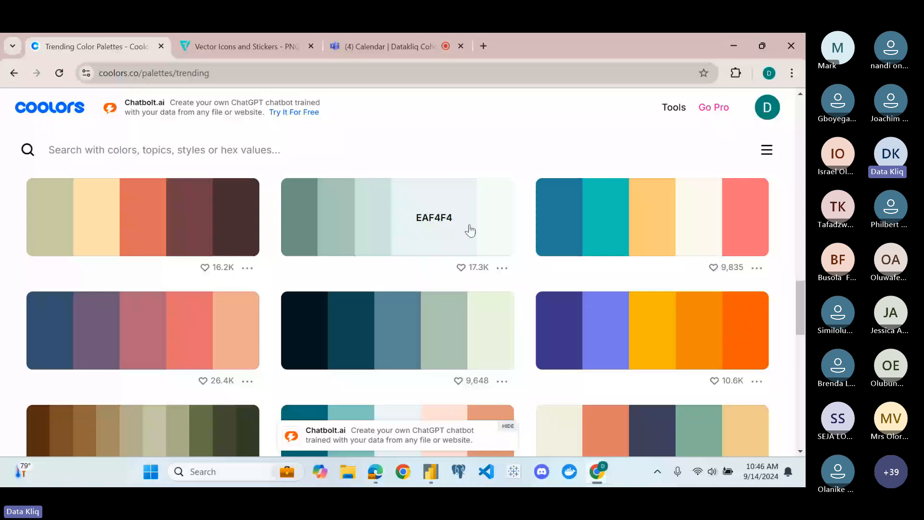
scroll(471, 231, "down", 2)
scroll(470, 231, "down", 5)
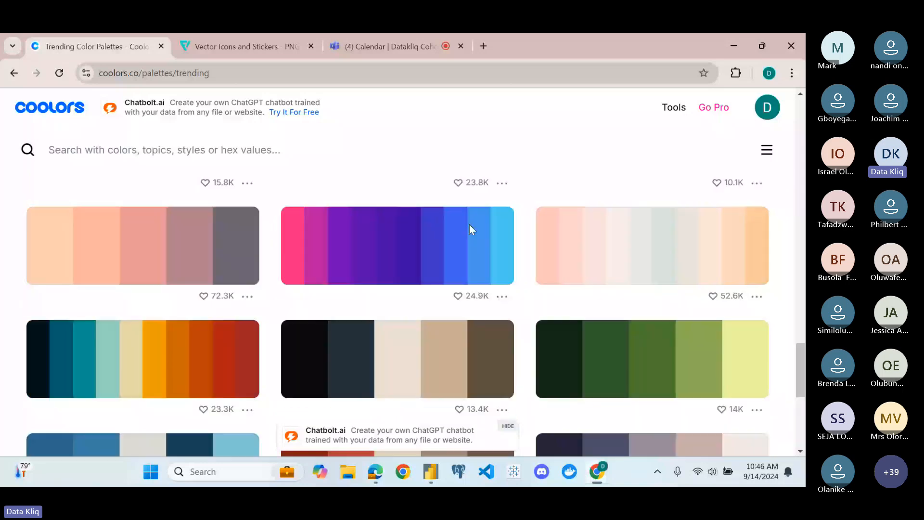
scroll(470, 230, "down", 3)
scroll(470, 231, "down", 3)
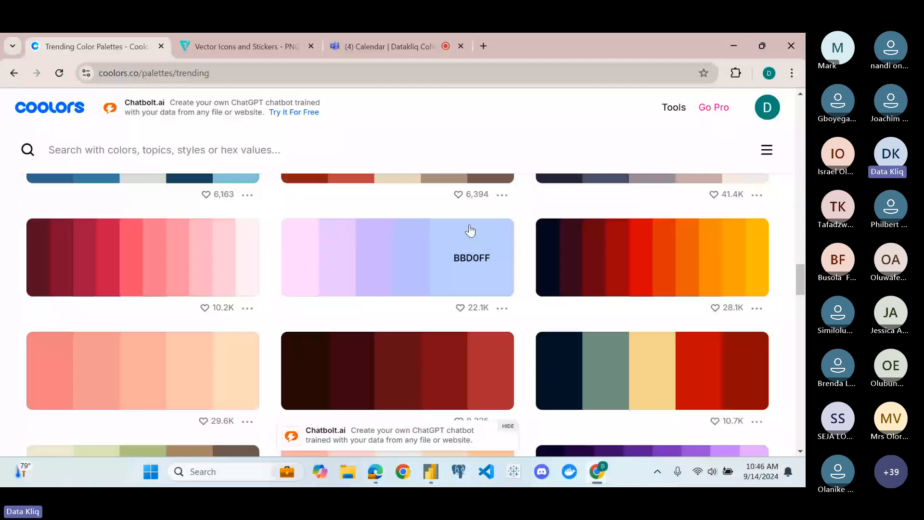
scroll(325, 241, "down", 4)
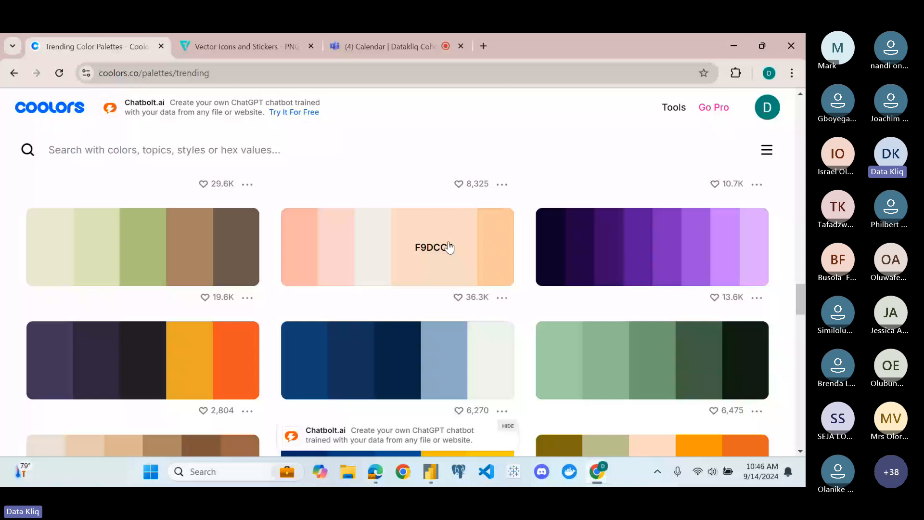
scroll(445, 248, "up", 5)
scroll(443, 249, "up", 5)
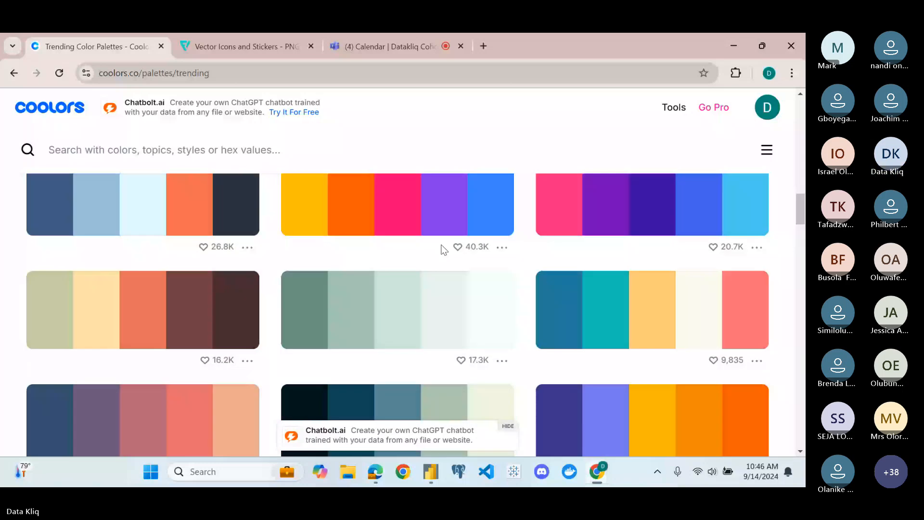
scroll(444, 249, "up", 5)
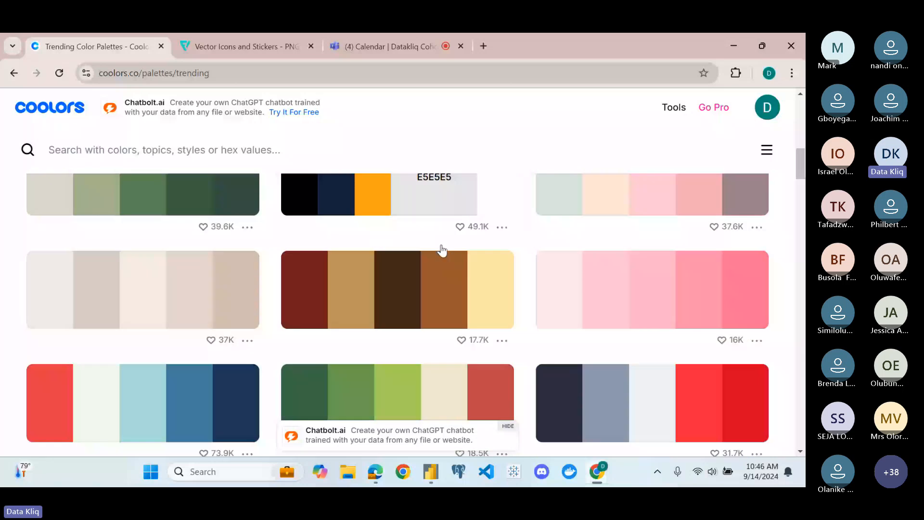
Compare the trending Coolors palettes further down the page with the earlier ones to settle on a color for the header
scroll(442, 249, "down", 1)
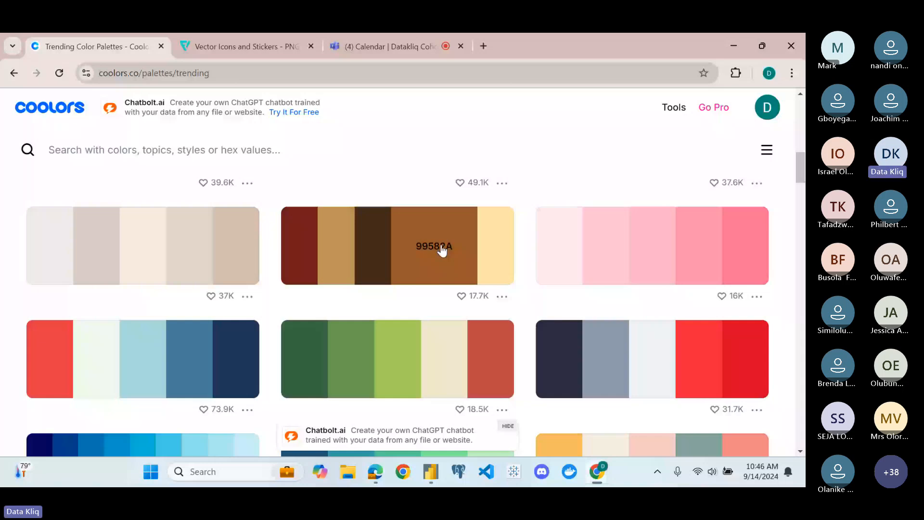
scroll(442, 250, "down", 1)
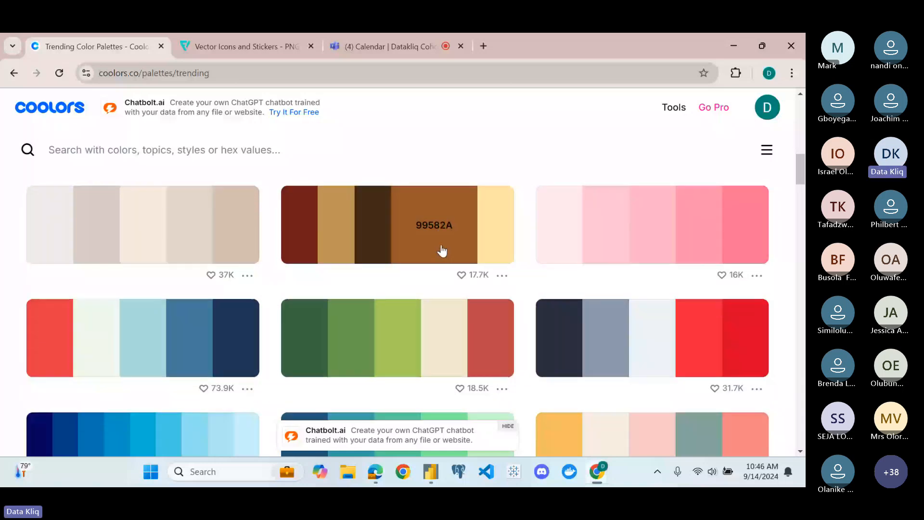
scroll(443, 249, "down", 5)
scroll(375, 237, "down", 3)
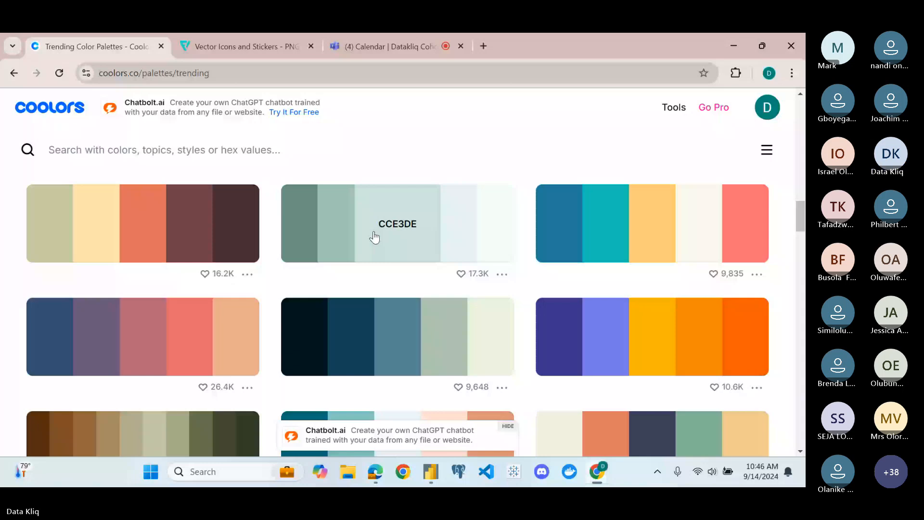
scroll(375, 237, "down", 1)
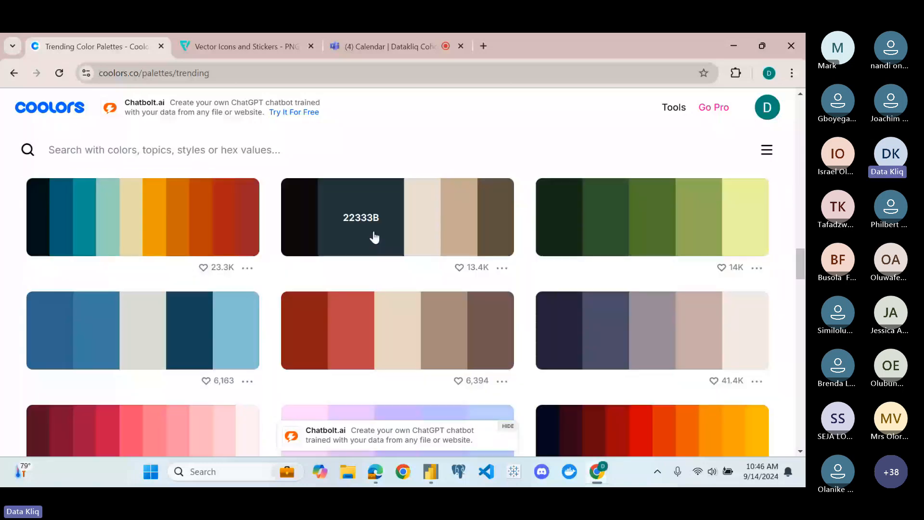
scroll(375, 236, "down", 3)
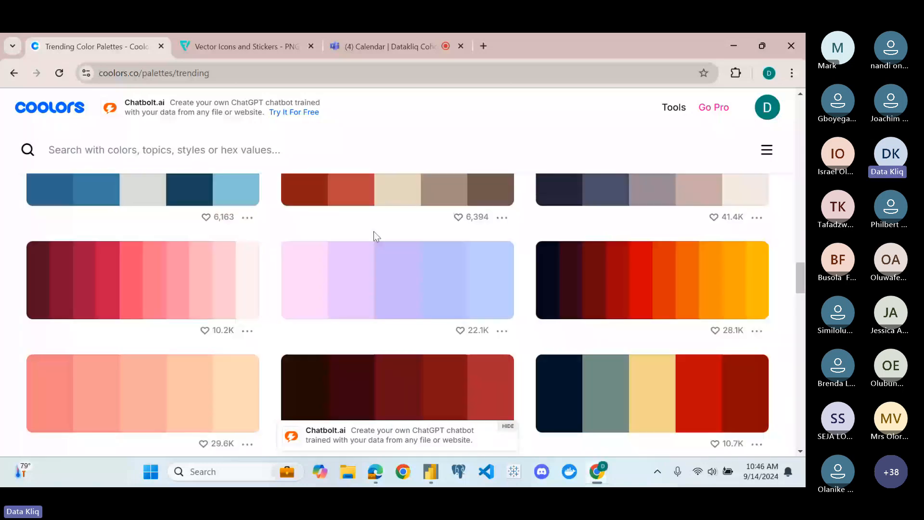
scroll(385, 217, "down", 5)
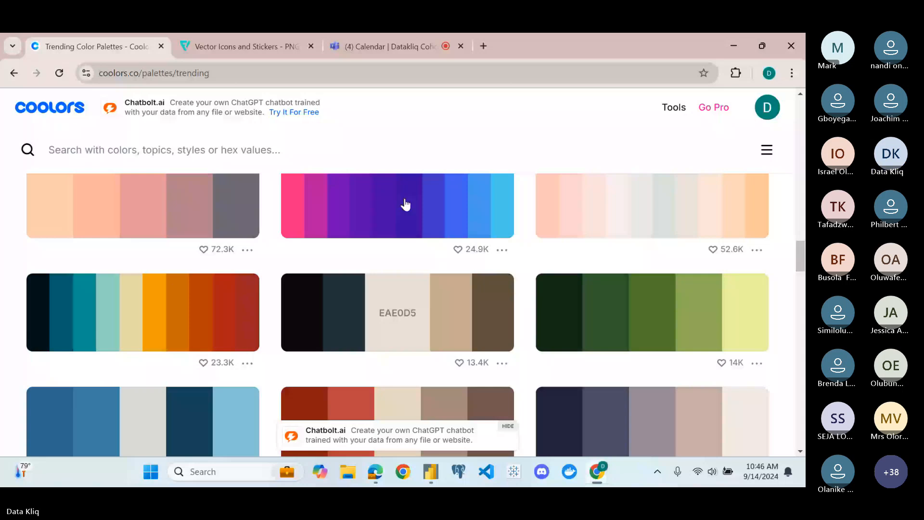
scroll(405, 203, "up", 5)
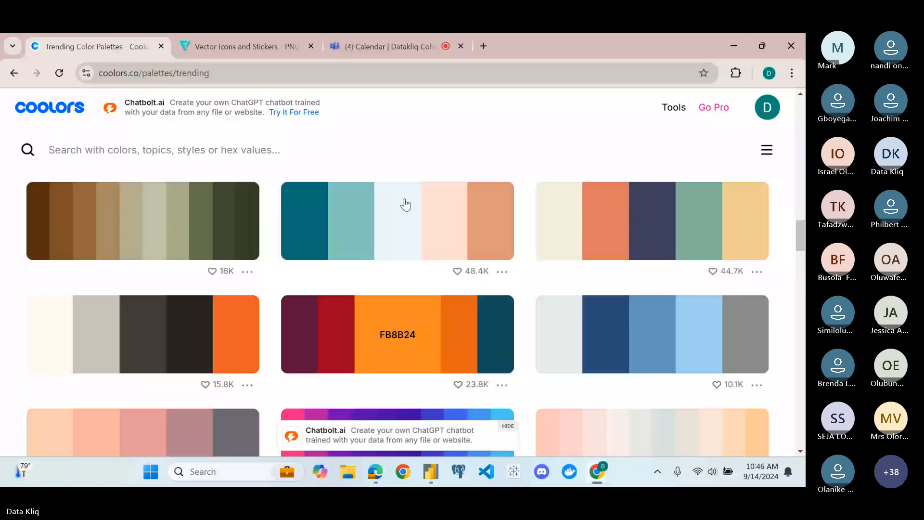
scroll(406, 204, "up", 5)
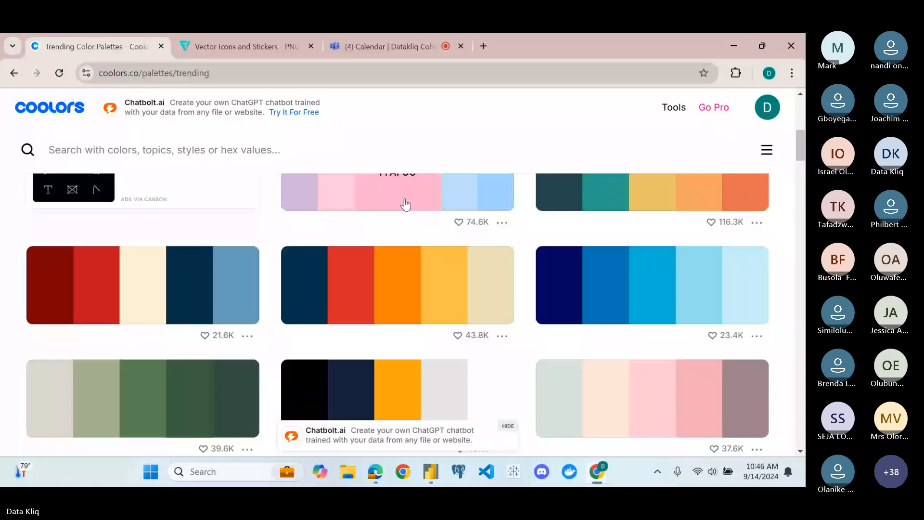
scroll(406, 205, "up", 3)
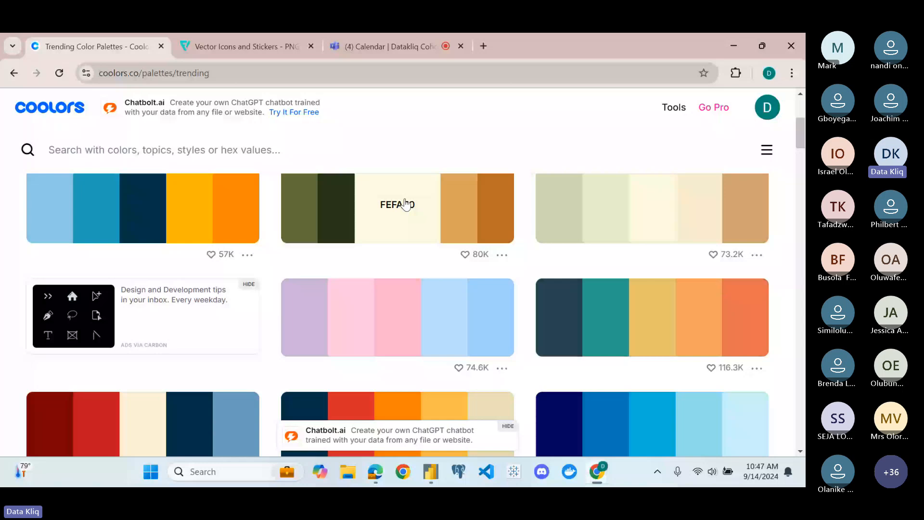
scroll(406, 204, "up", 1)
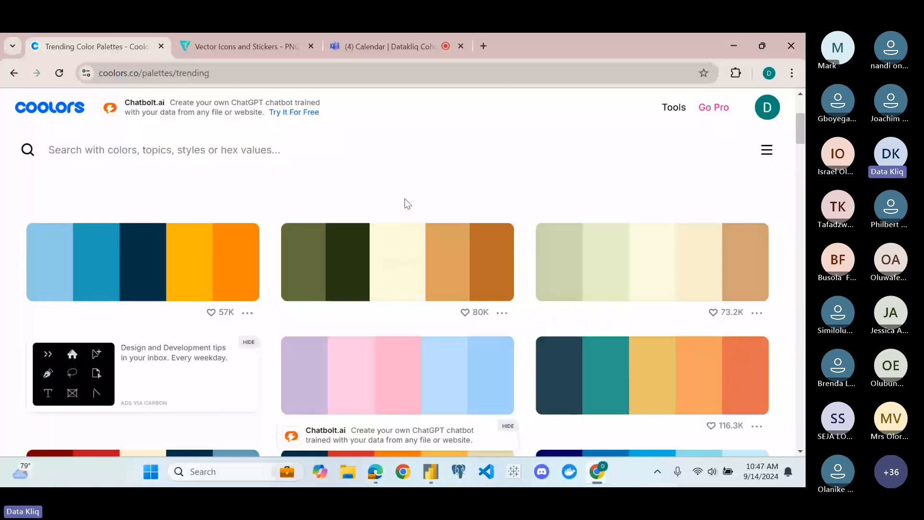
scroll(406, 204, "down", 5)
scroll(406, 204, "down", 5)
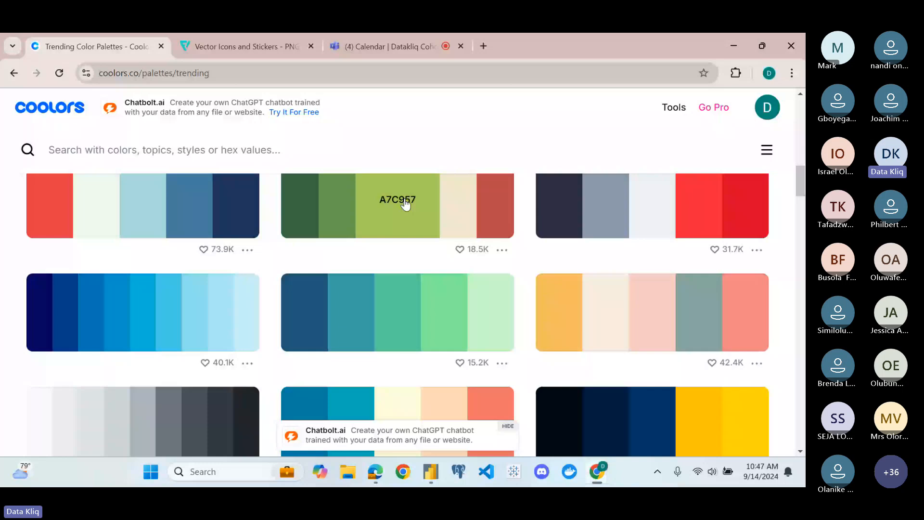
scroll(405, 204, "down", 5)
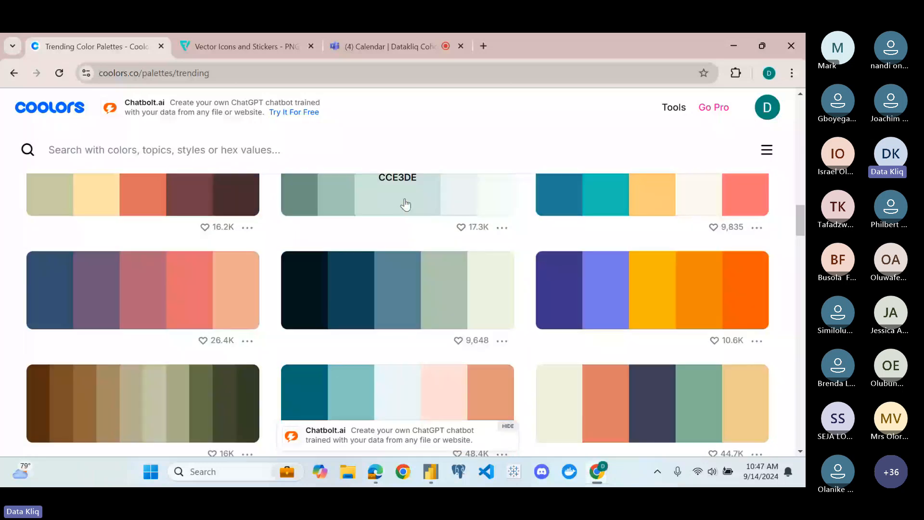
scroll(405, 204, "down", 4)
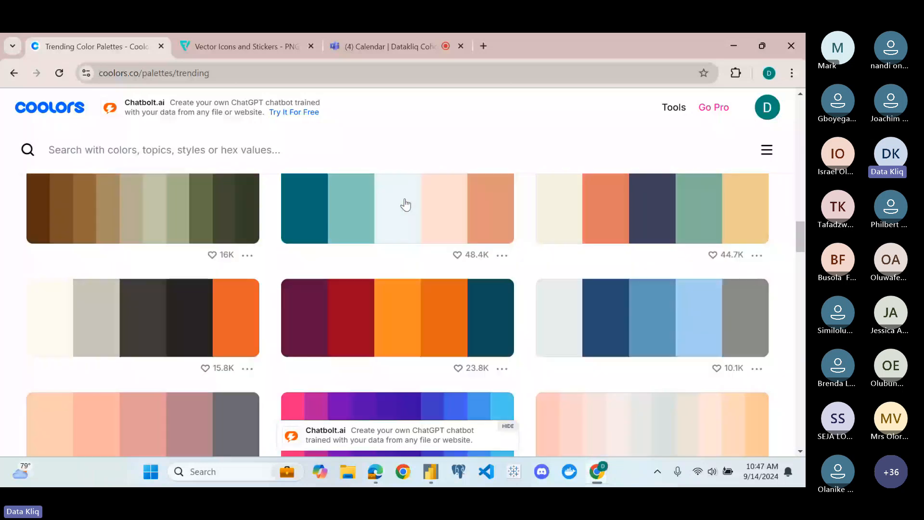
scroll(406, 204, "down", 5)
scroll(406, 204, "up", 5)
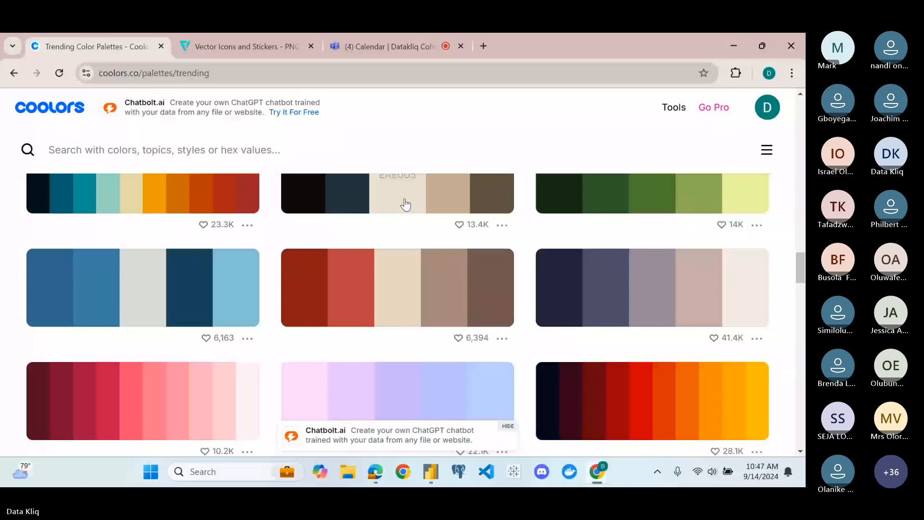
scroll(406, 204, "up", 4)
scroll(406, 204, "up", 3)
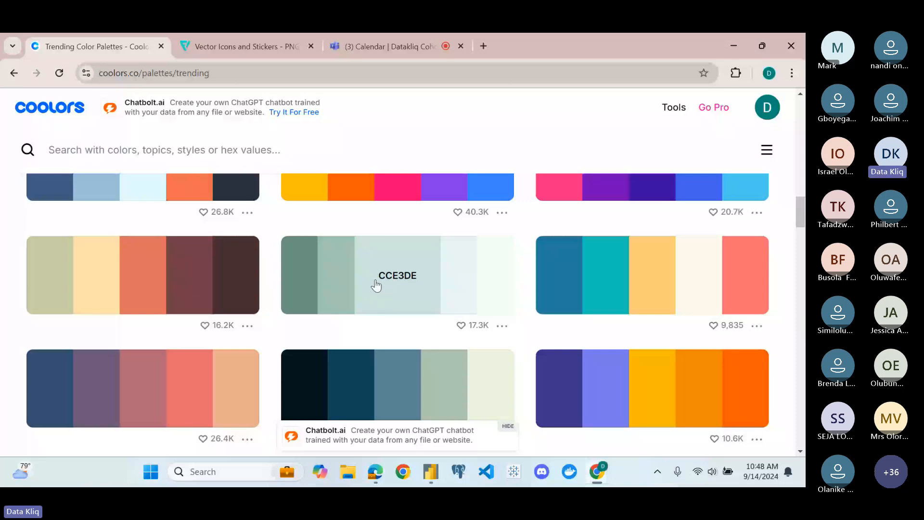
Copy the palest swatch, F6FFF8, from the sage green Coolors palette, switch to Power BI, and open the header rectangle's format settings
left_click(467, 281)
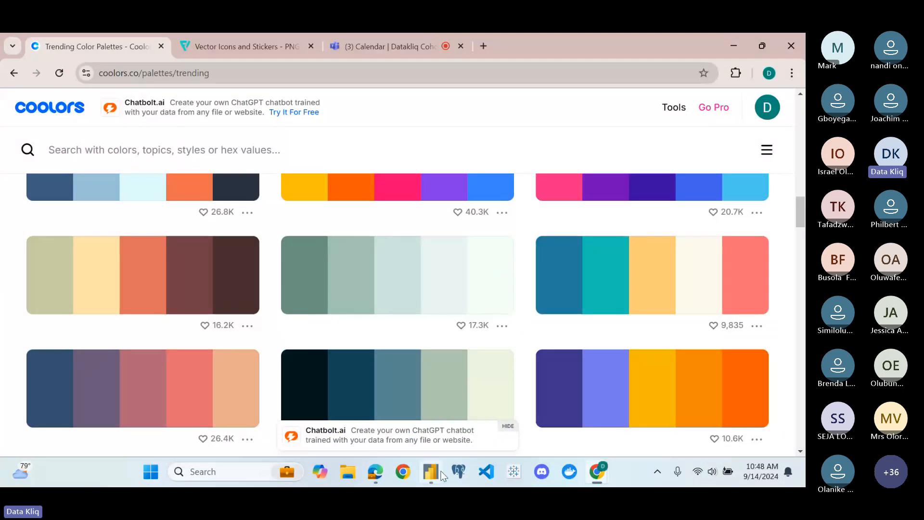
mouse_move(442, 475)
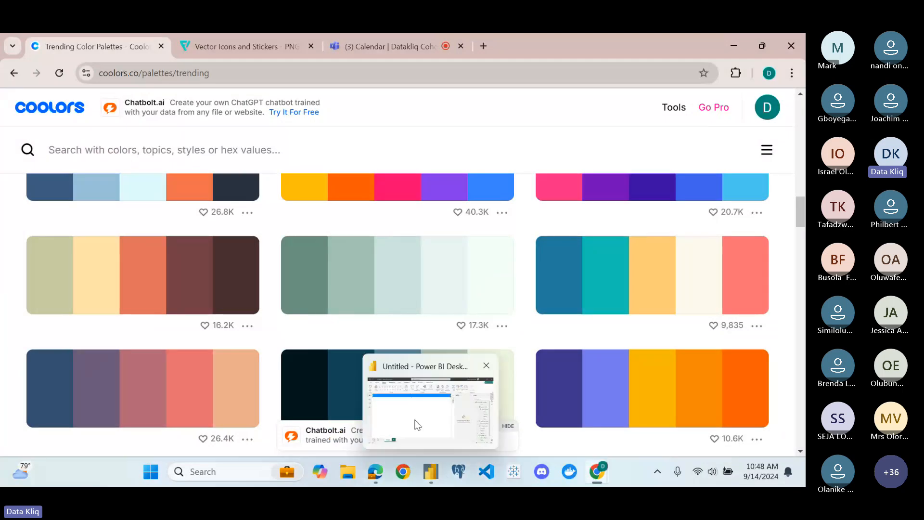
left_click(418, 425)
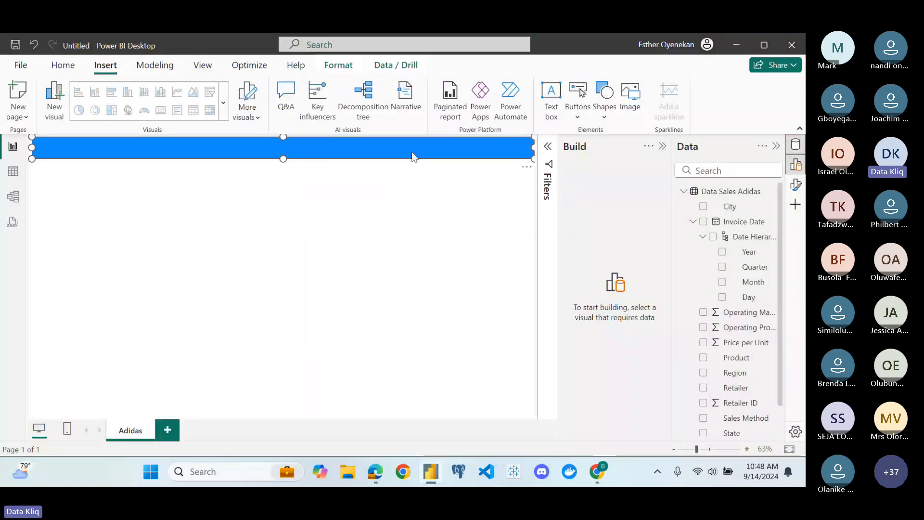
left_click(405, 200)
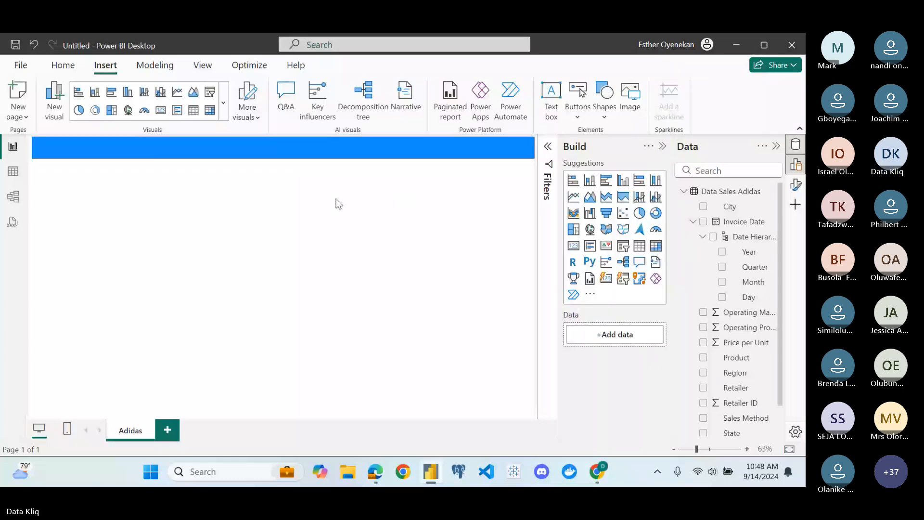
left_click(337, 157)
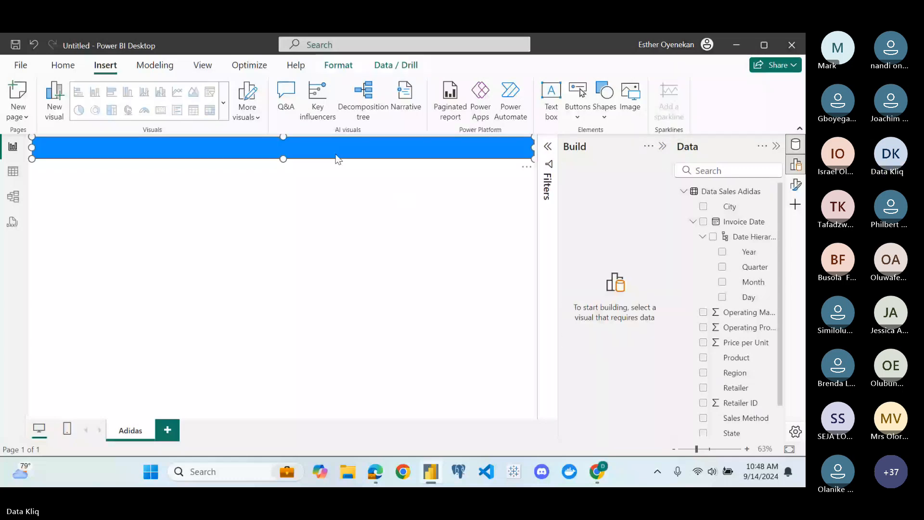
right_click(336, 154)
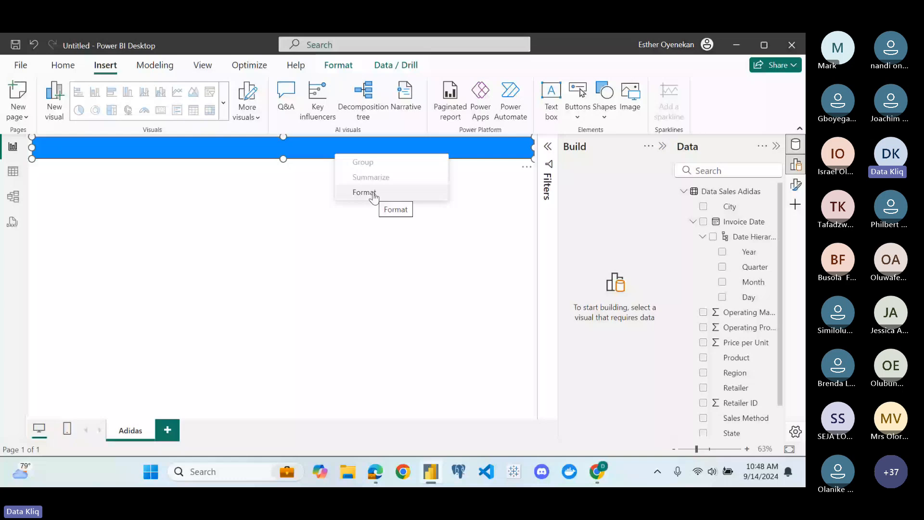
left_click(364, 193)
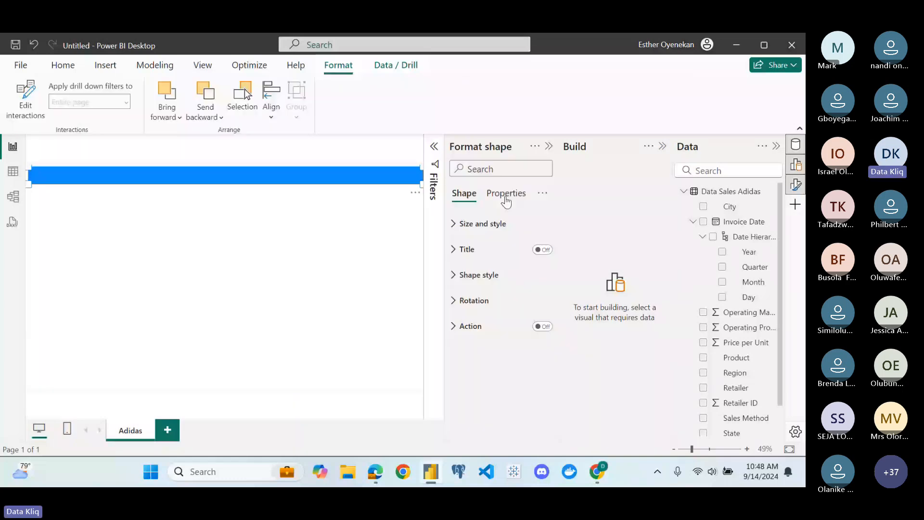
Set the header rectangle's shape fill to the custom hex color #F6FFF8
left_click(505, 195)
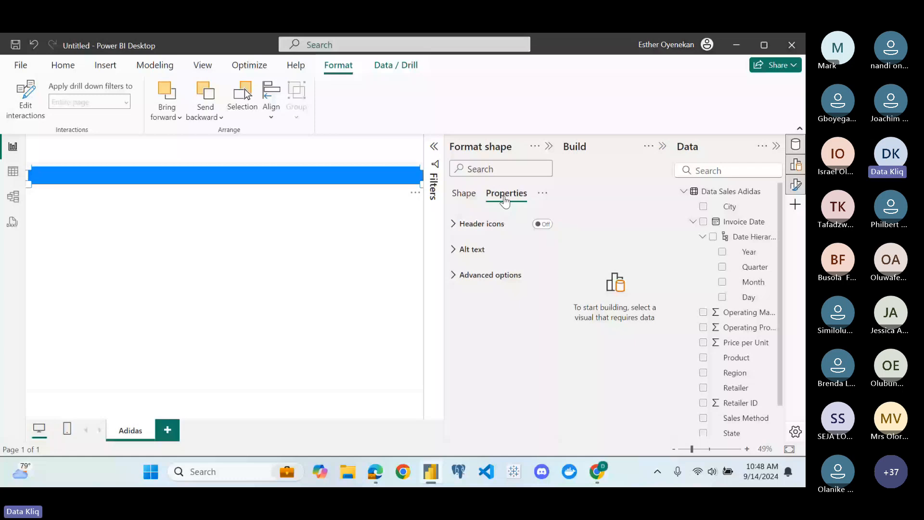
left_click(464, 194)
scroll(494, 321, "down", 3)
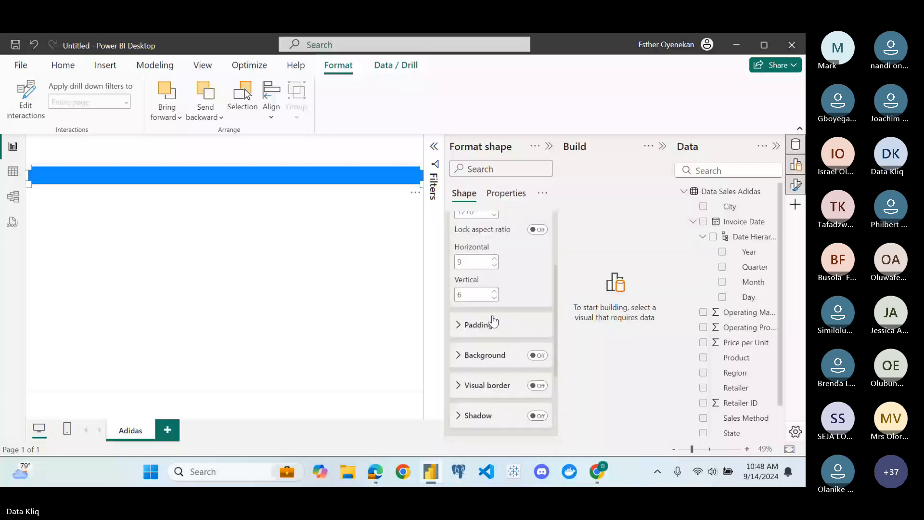
scroll(481, 325, "down", 1)
left_click(461, 329)
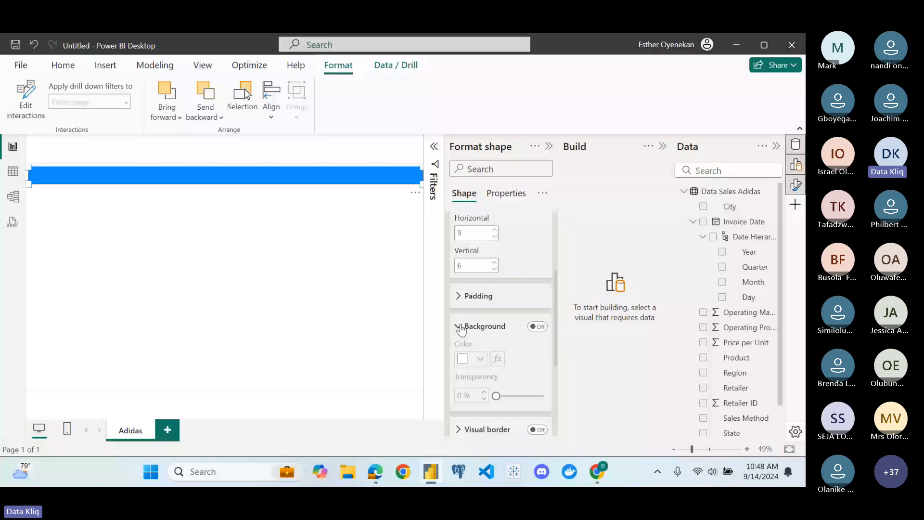
scroll(462, 329, "down", 3)
left_click(461, 330)
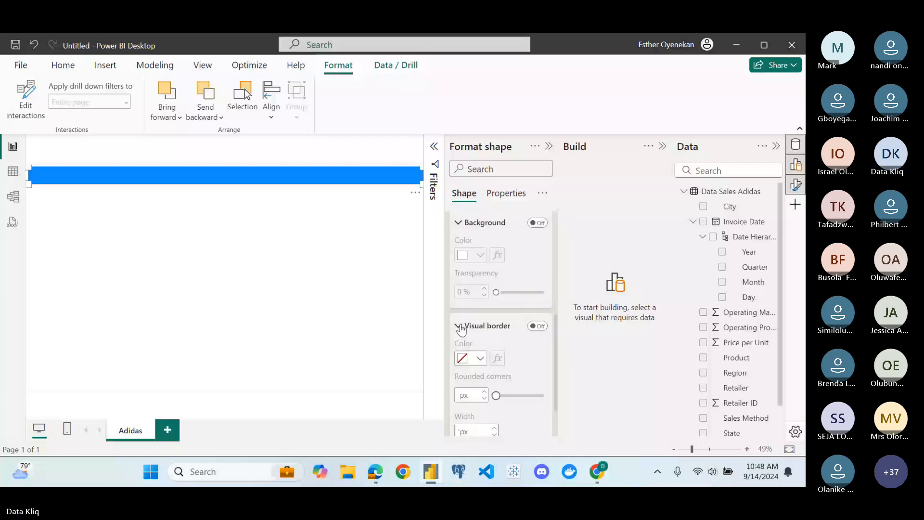
left_click(461, 329)
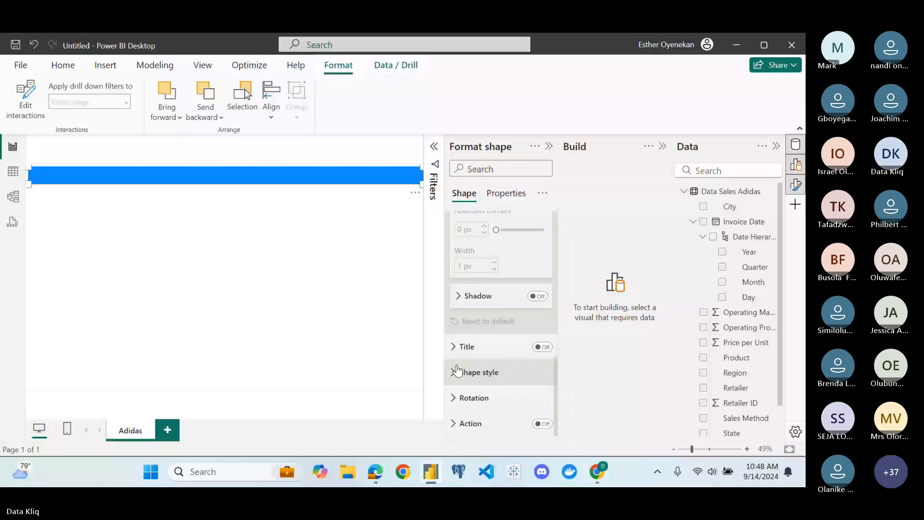
left_click(458, 369)
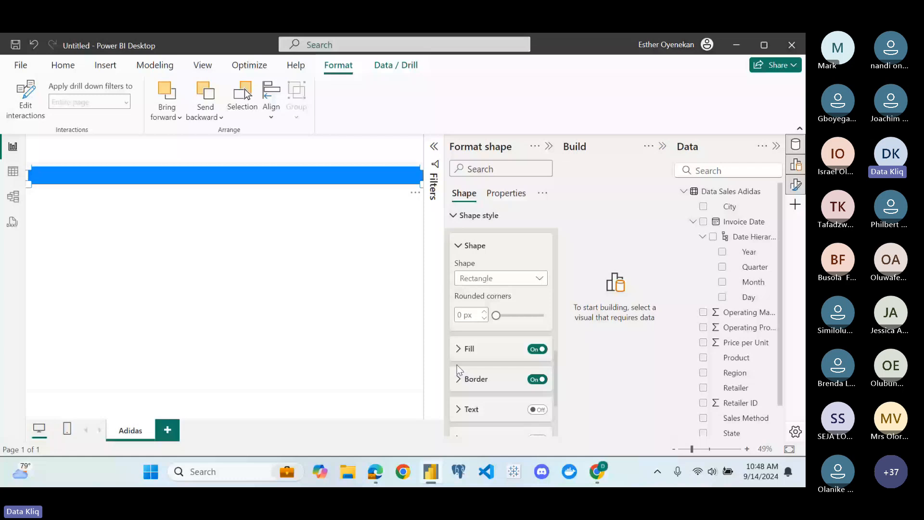
left_click(460, 349)
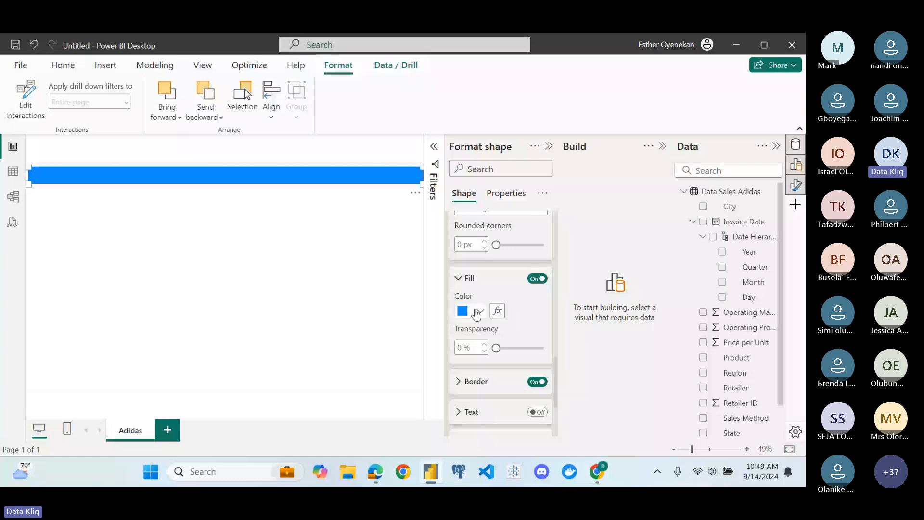
left_click(479, 312)
left_click(495, 279)
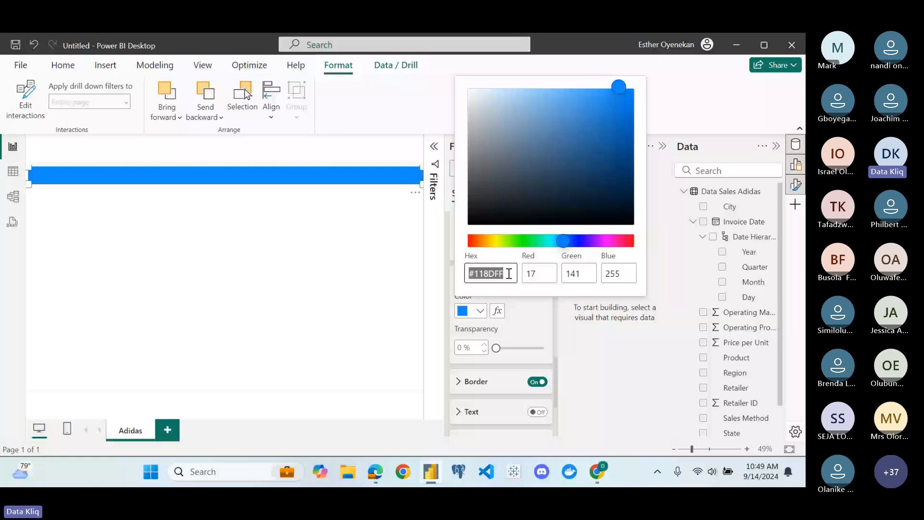
type("#F6FFF8")
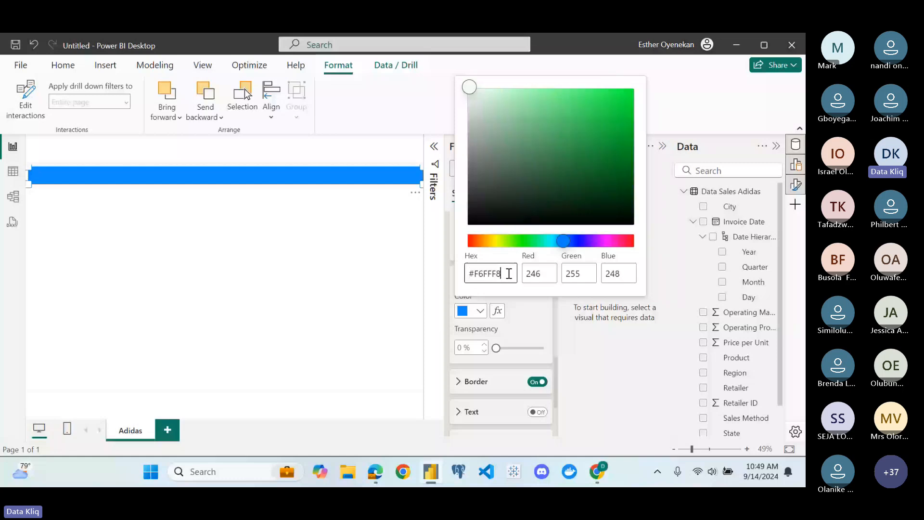
key("Return")
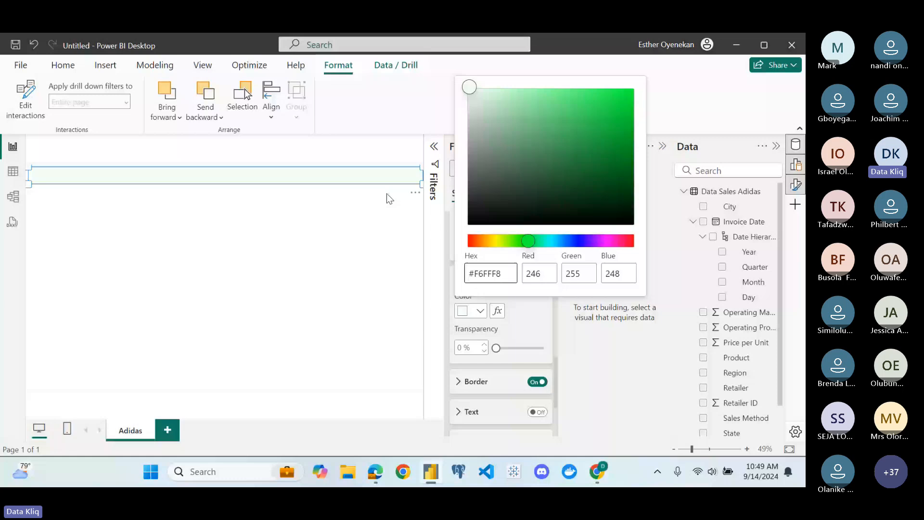
Check the sage green palette in Coolors again, return to Power BI, and close the color picker
key("alt+Tab")
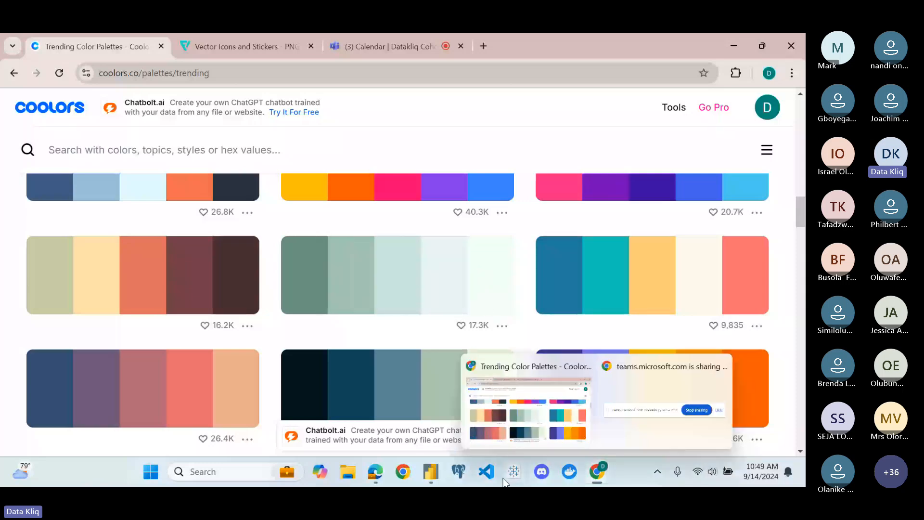
left_click(431, 472)
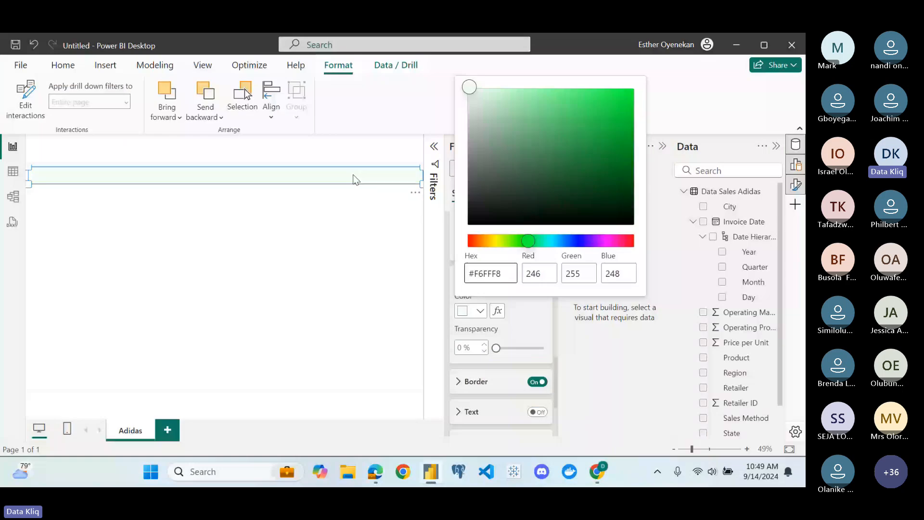
left_click(554, 313)
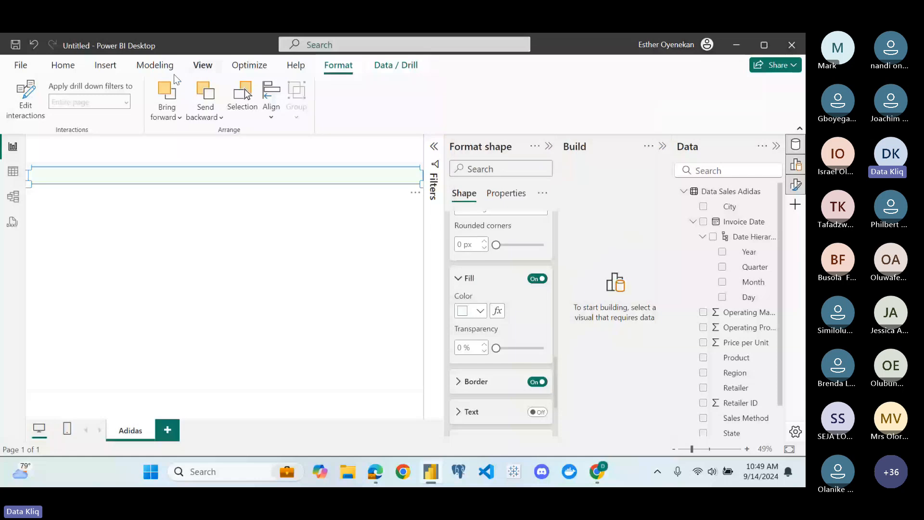
Insert a text box on the report page and enter the title ADIDAS SALES ANALYSIS
left_click(63, 65)
left_click(527, 107)
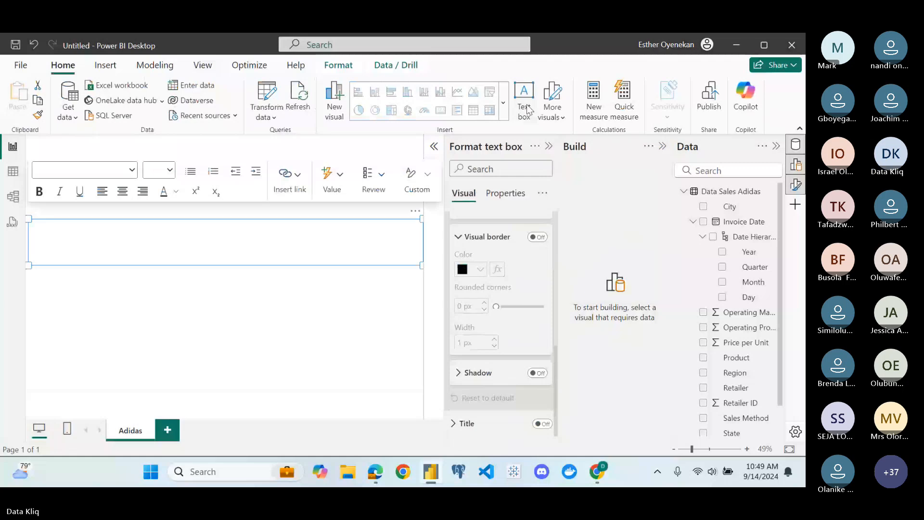
left_click(225, 241)
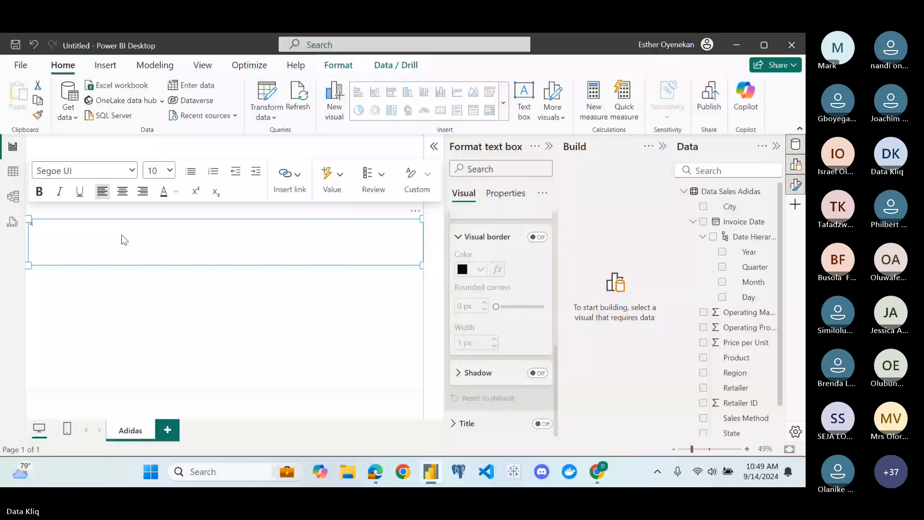
type("DIDAS SAL")
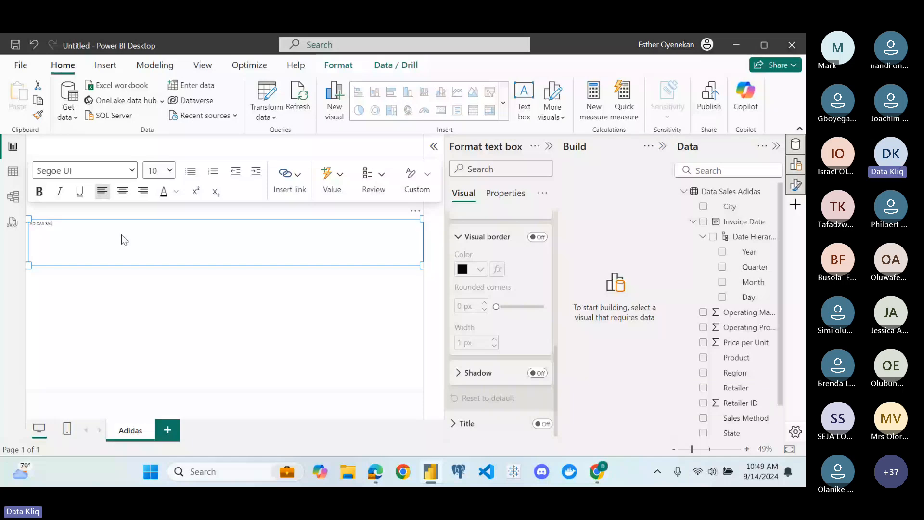
type("ES ANALYSIS")
Format the ADIDAS SALES ANALYSIS title with font size 32, bold, and left alignment
left_click(170, 171)
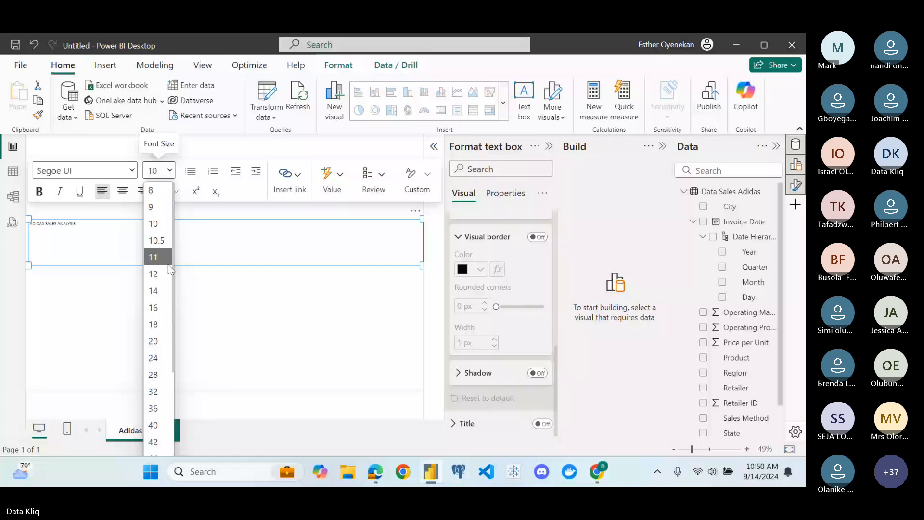
left_click(153, 392)
left_click_drag(96, 236, 25, 240)
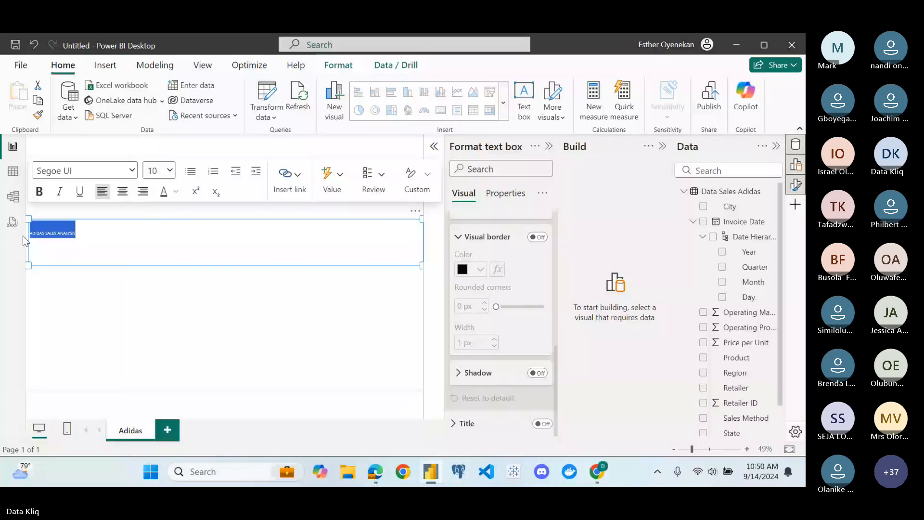
left_click(170, 170)
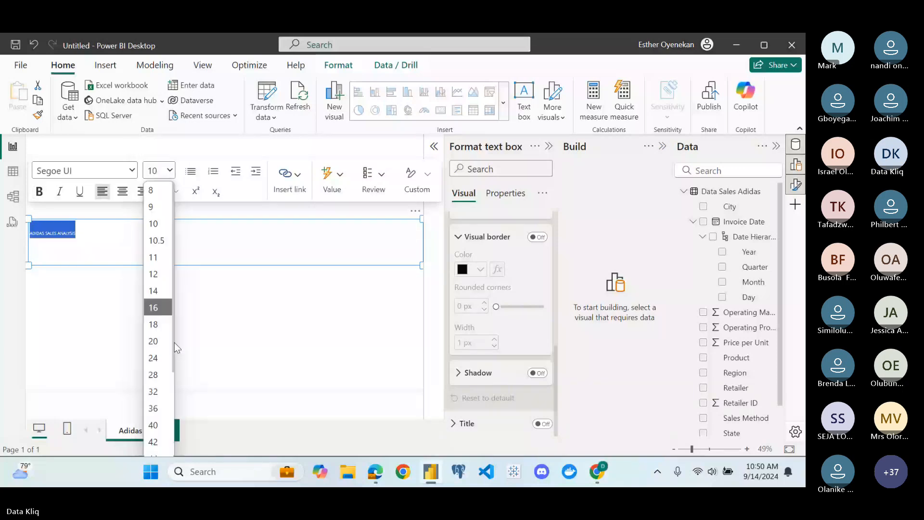
left_click(153, 391)
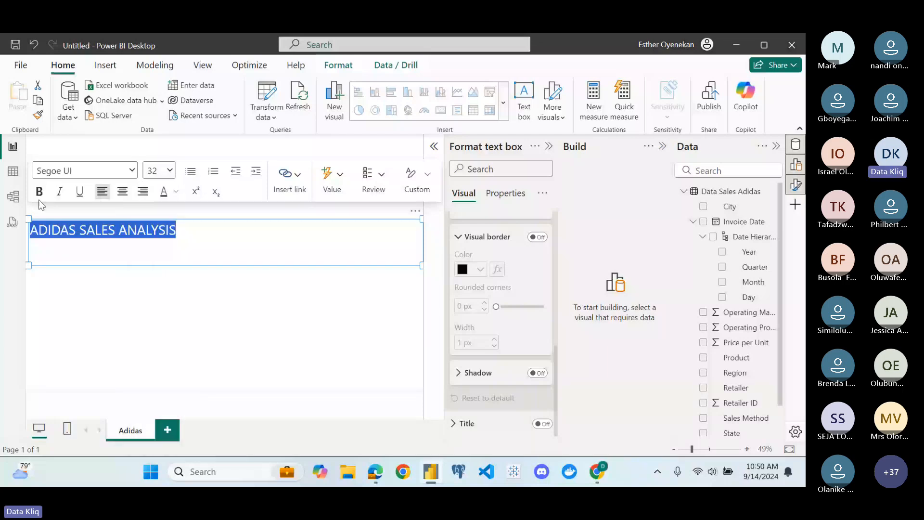
left_click(39, 191)
left_click(119, 192)
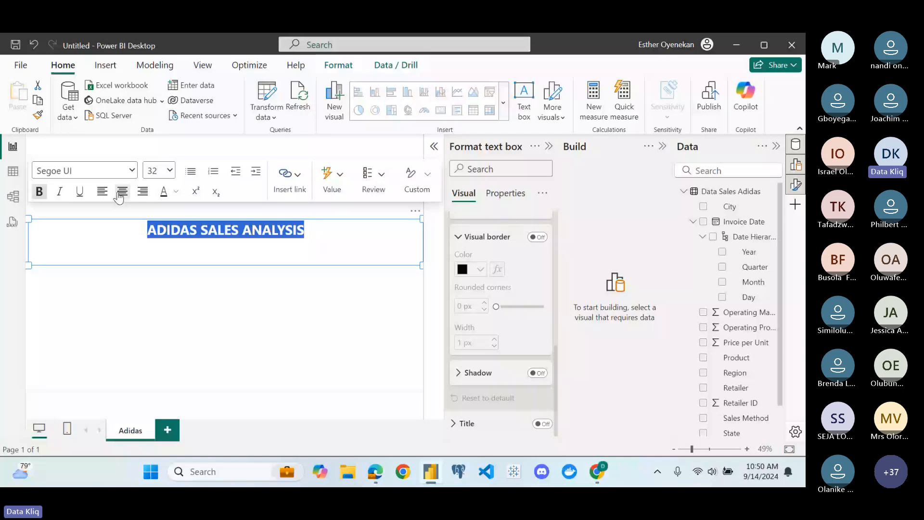
left_click(102, 191)
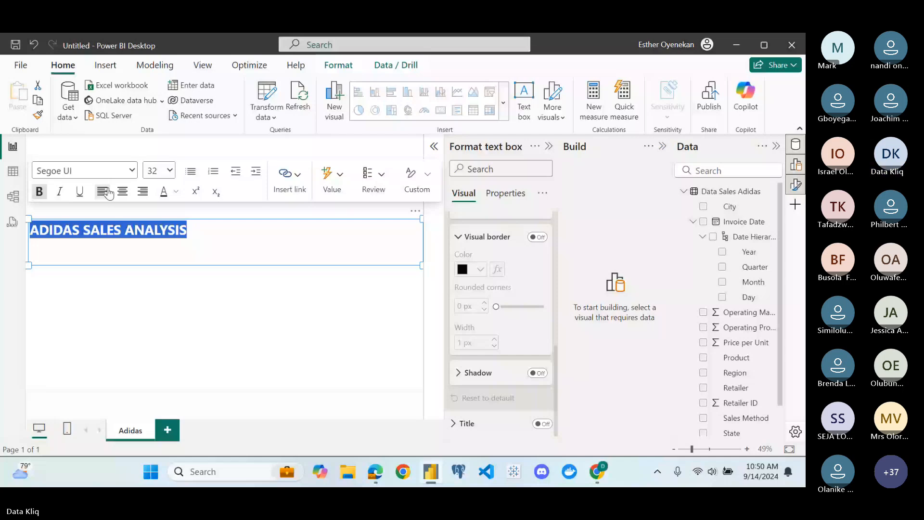
Shrink the title text box to fit its text, about 534 wide and 72 high
left_click(153, 210)
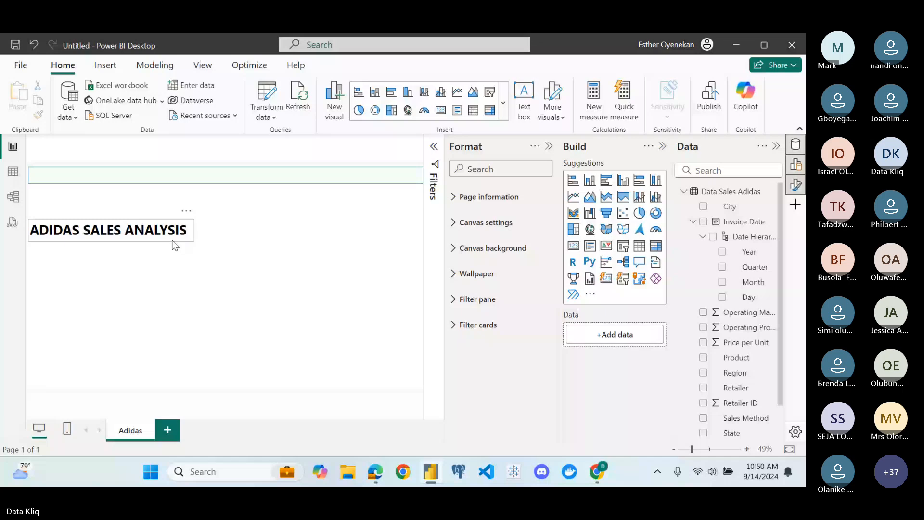
left_click_drag(173, 240, 204, 235)
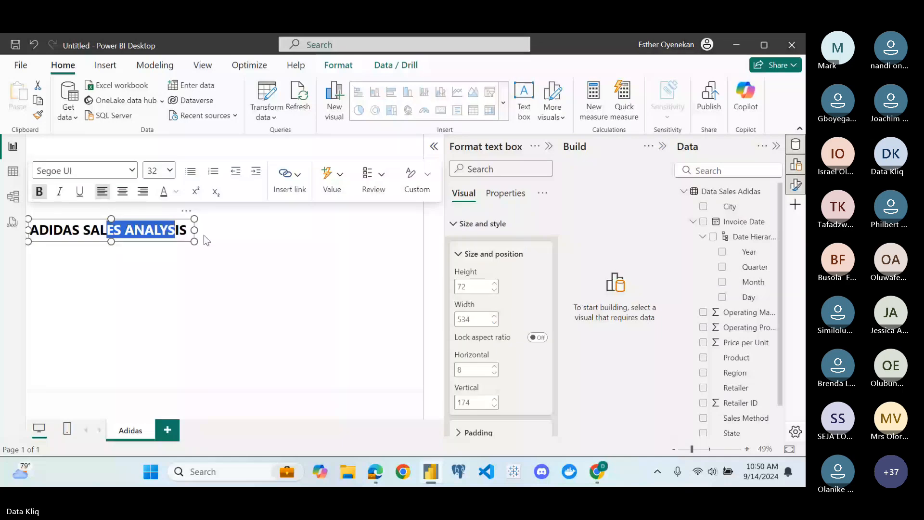
left_click(203, 235)
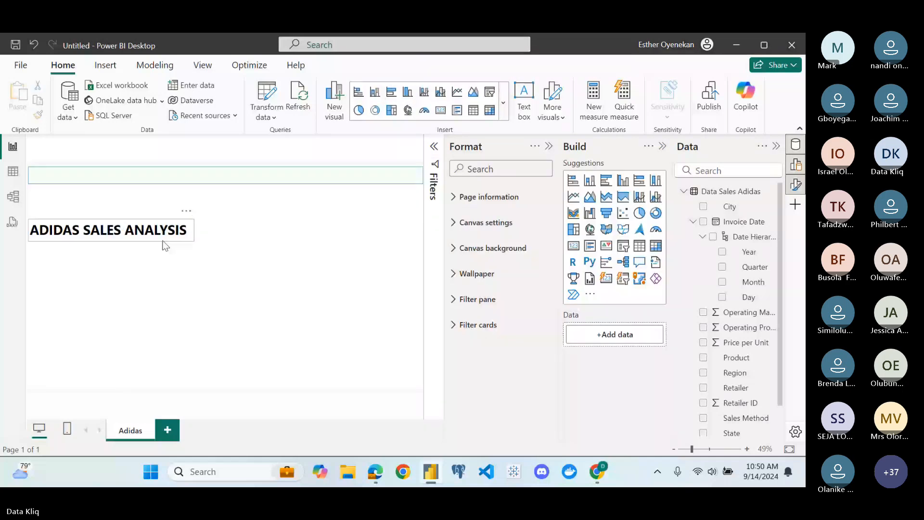
Move the title text box onto the header rectangle at horizontal 48, vertical 10, and extend the rectangle downward to enclose the title
left_click(163, 241)
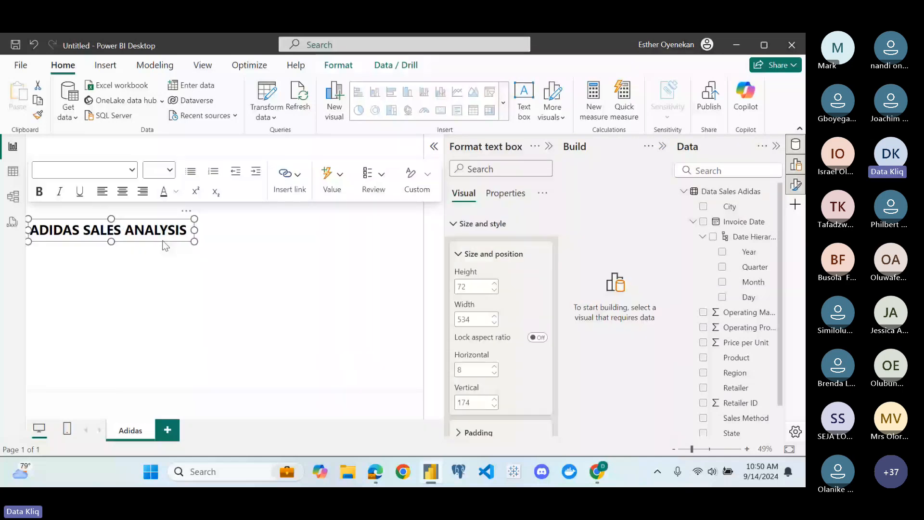
key("Up")
key("Up")
key("Up")
key("Up")
key("Up")
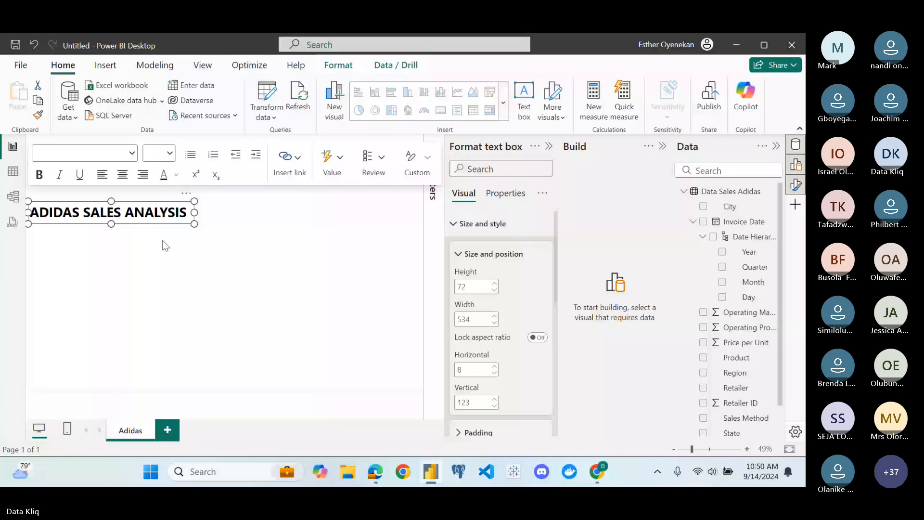
key("Up")
key("Up")
key("Up")
key("Up")
key("Up")
key("Up")
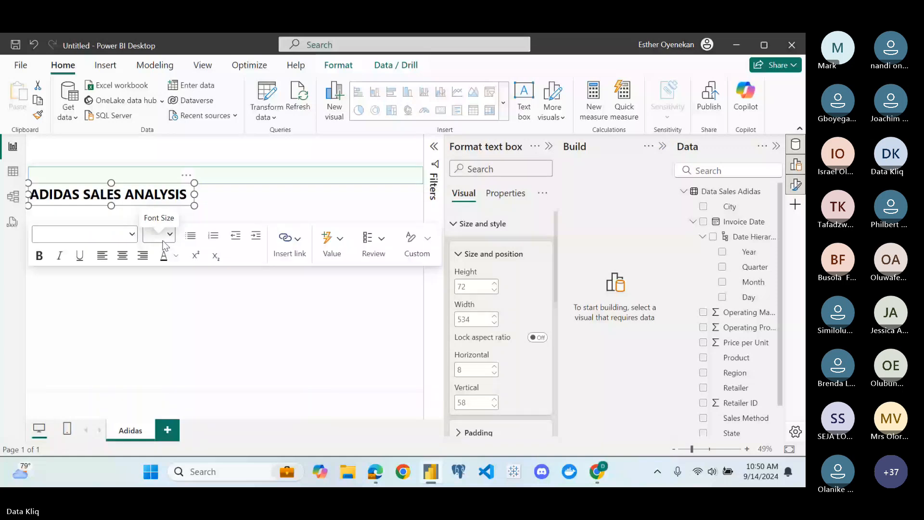
key("Up")
key("Up")
key("Up")
key("Up")
key("Up")
key("Up")
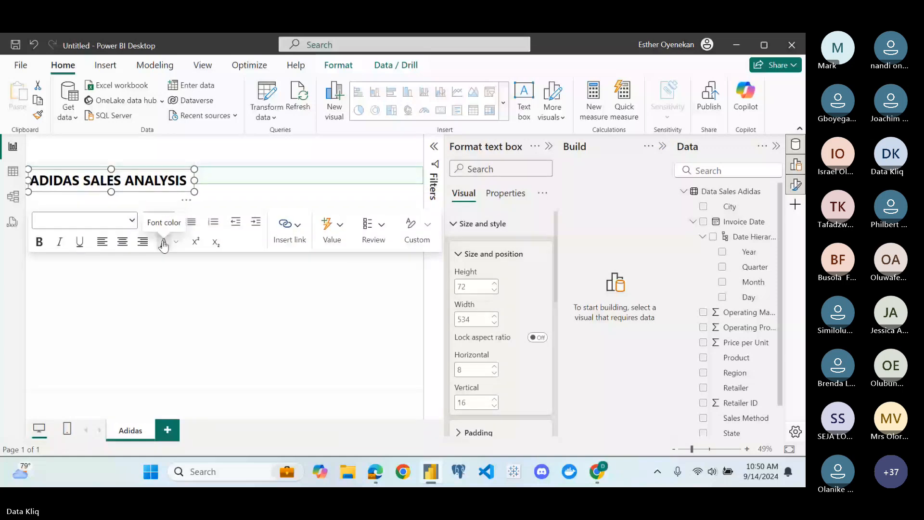
key("Up")
key("Right")
key("Right")
key("Right")
key("Right")
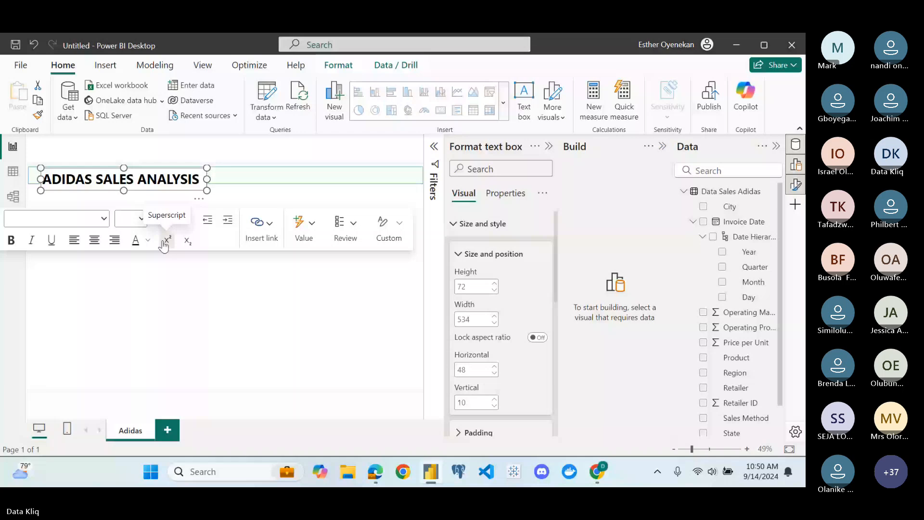
left_click(305, 182)
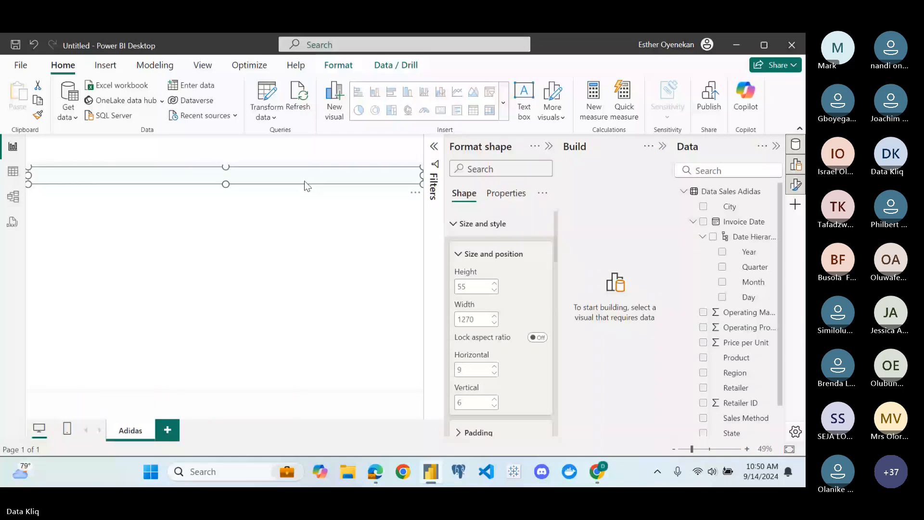
left_click_drag(226, 184, 209, 212)
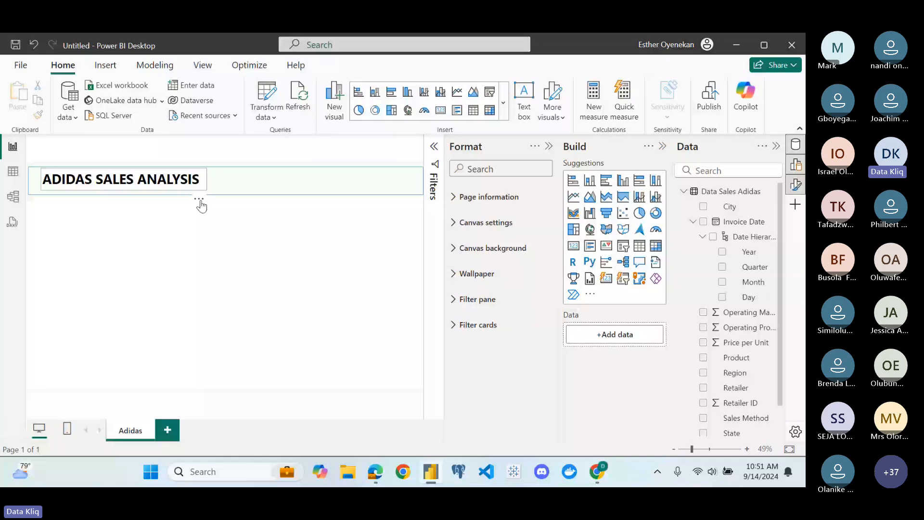
Open the title text box's format settings and turn off its background
left_click(199, 200)
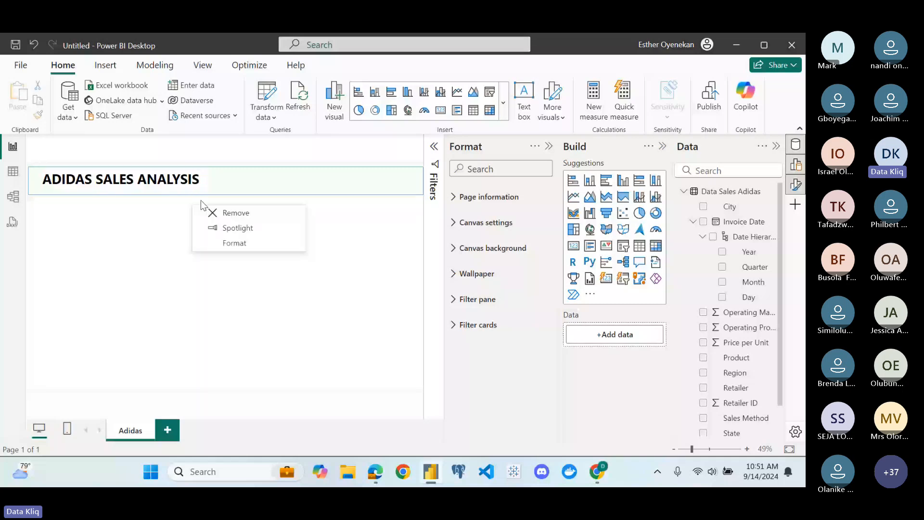
left_click(231, 247)
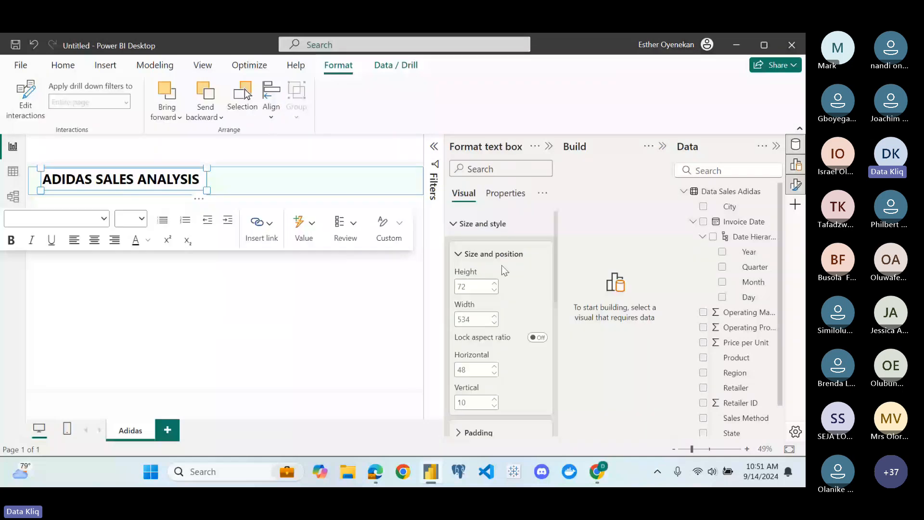
scroll(502, 266, "down", 3)
scroll(502, 266, "down", 3)
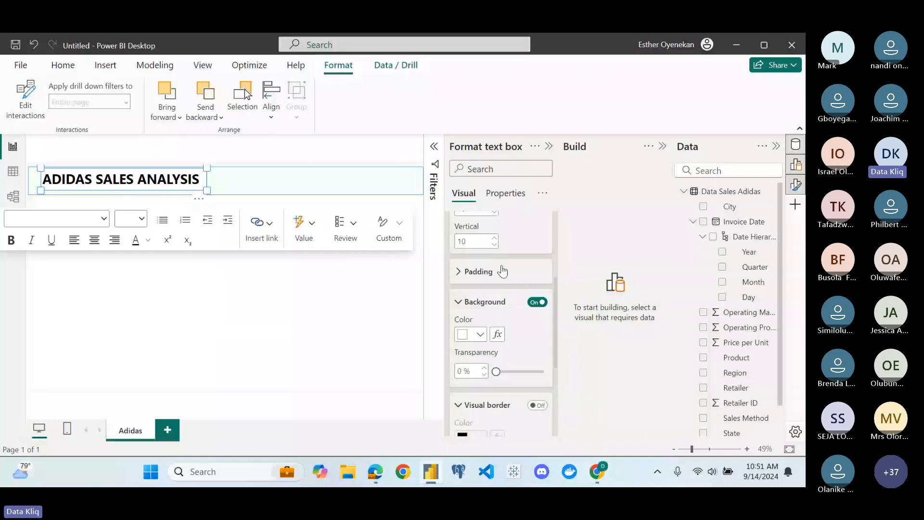
left_click(537, 303)
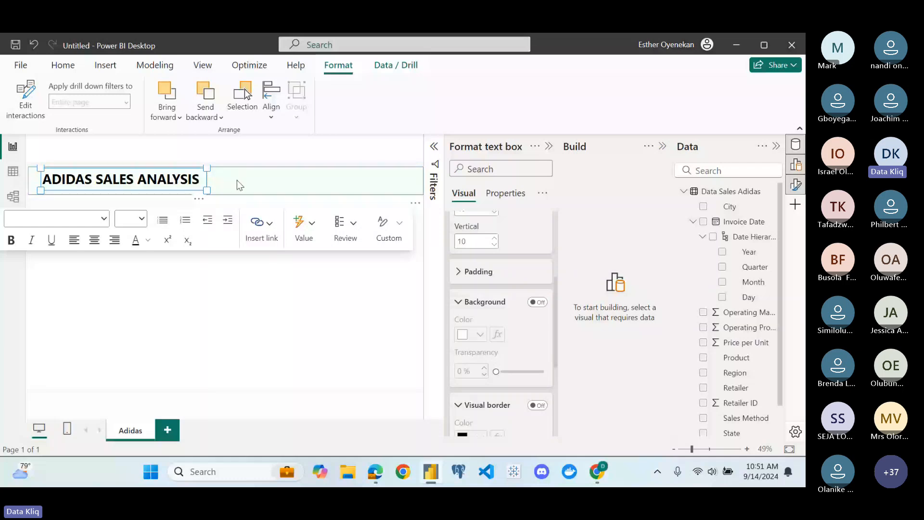
Try a blue background on the title text box and turn the background off again
left_click(538, 303)
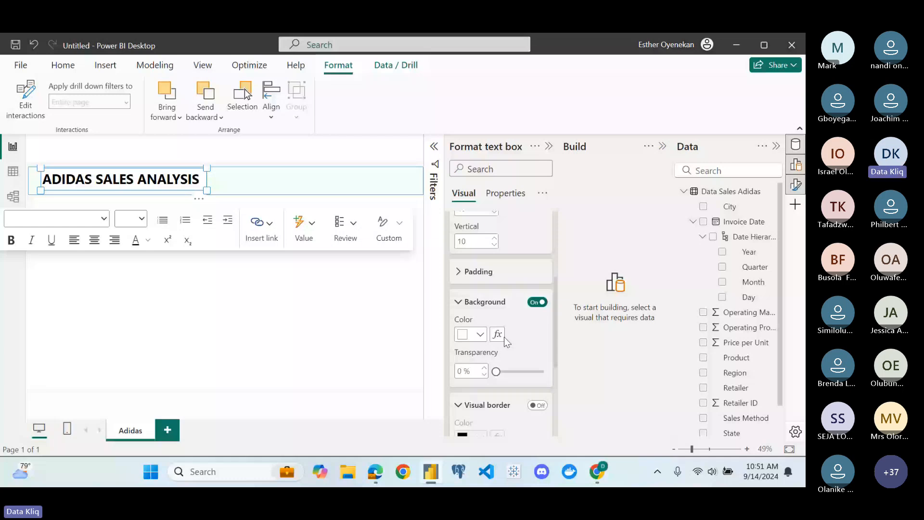
left_click(480, 335)
left_click(507, 200)
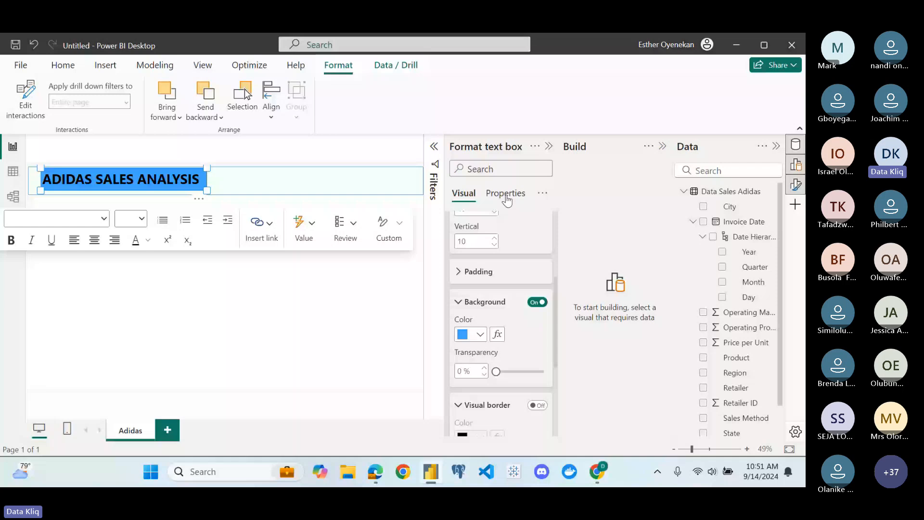
left_click(539, 303)
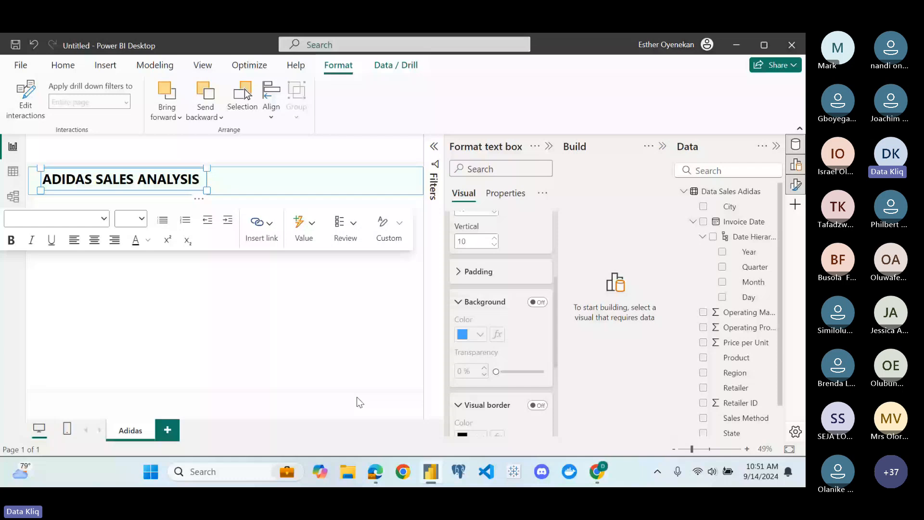
Copy the darkest swatch, 6B9080, from the sage green palette in Coolors and apply #6B9080 in Power BI to the title's selected letters
key("alt+Tab")
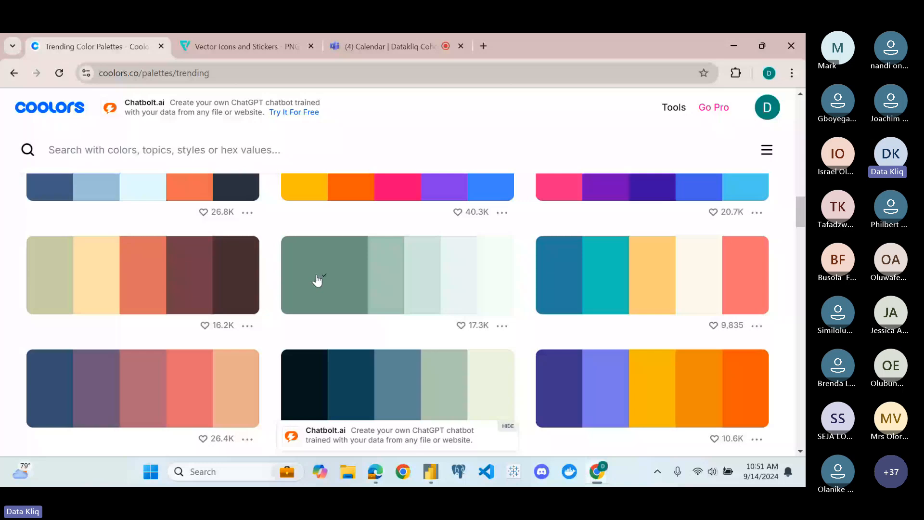
key("alt+Tab")
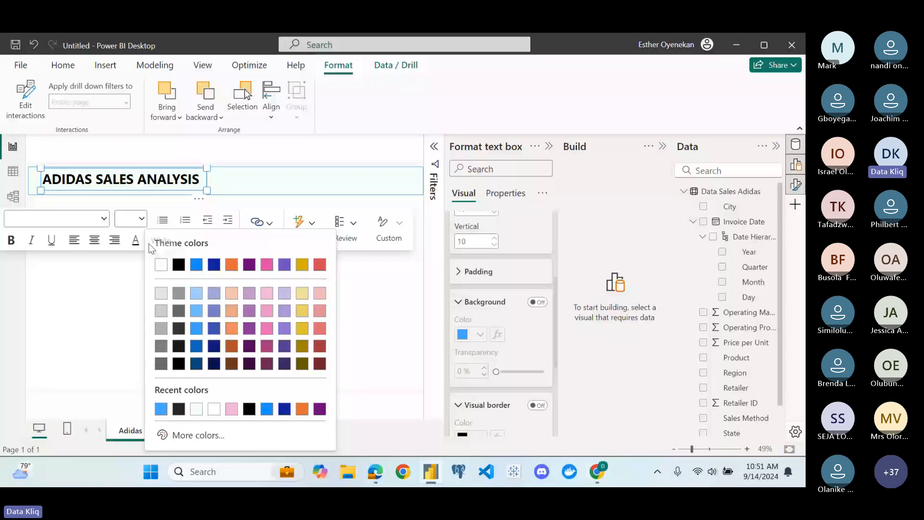
left_click(198, 435)
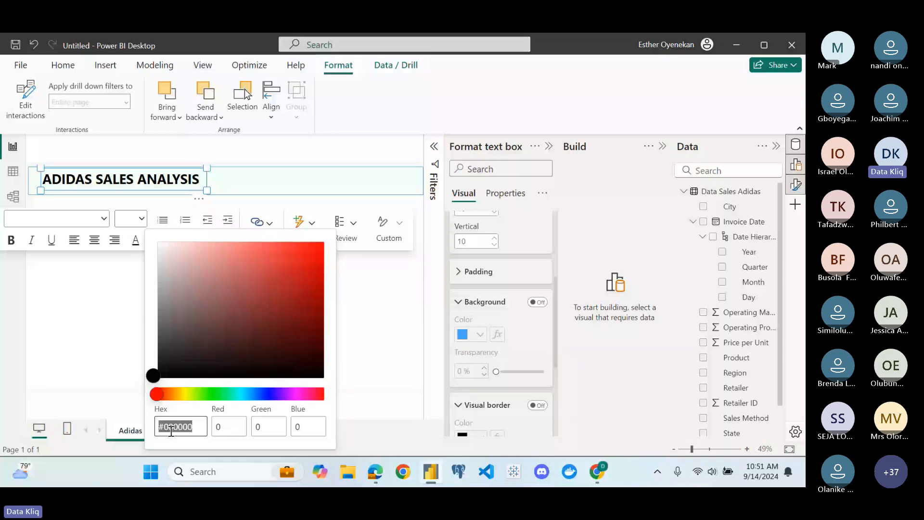
type("#6B9080")
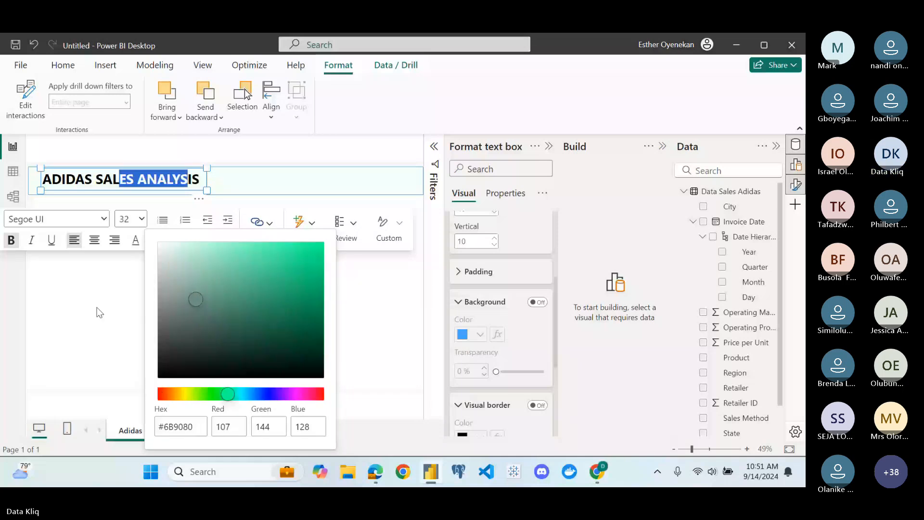
key("BackSpace")
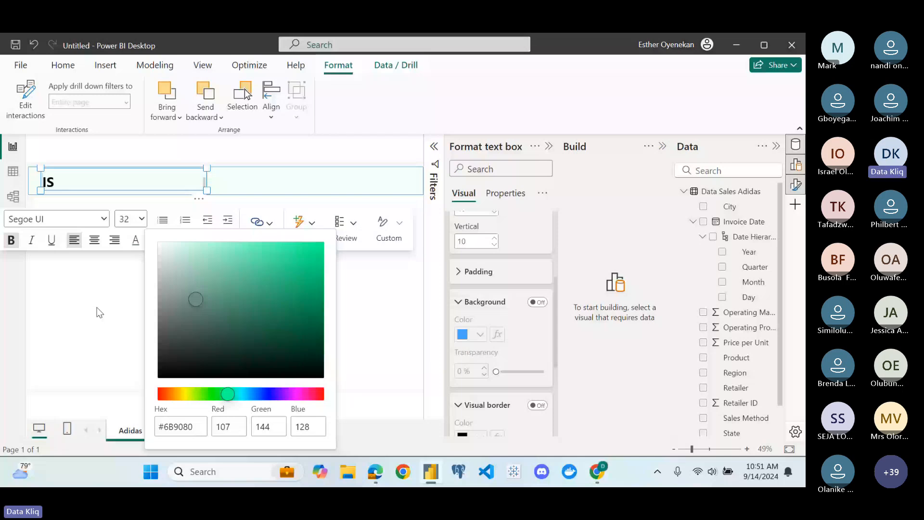
key("ctrl+z")
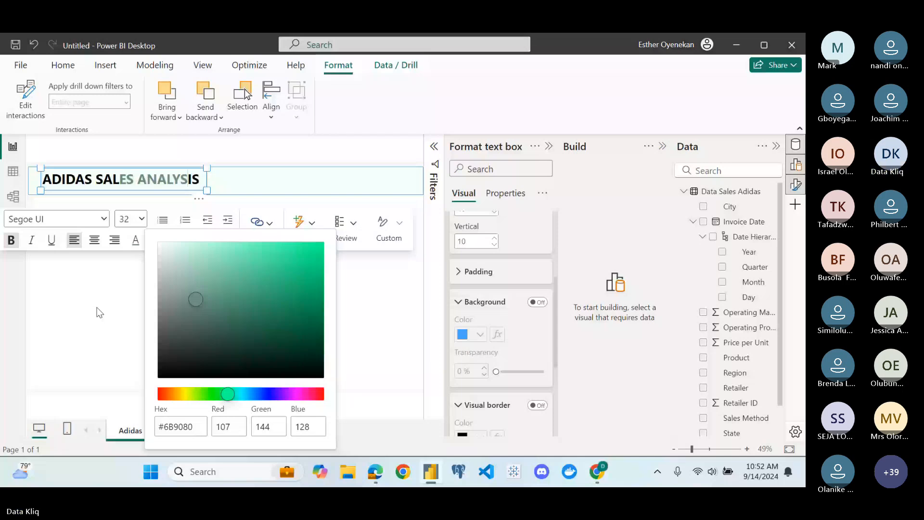
left_click(102, 280)
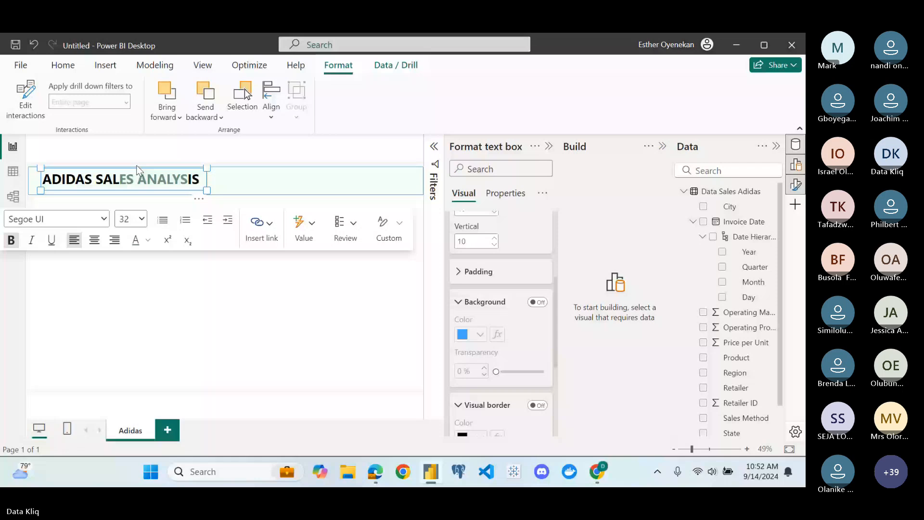
Apply the custom font color #6B9080 to the whole ADIDAS SALES ANALYSIS title
left_click(148, 239)
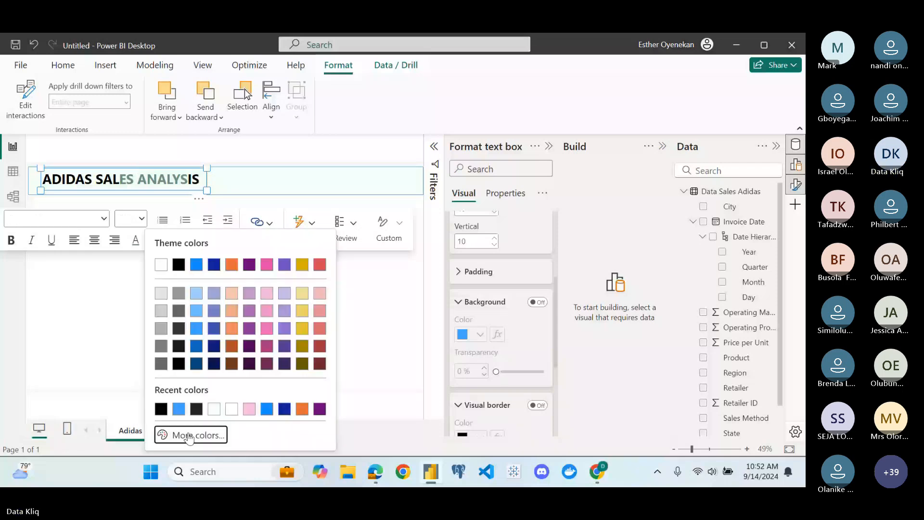
left_click(189, 436)
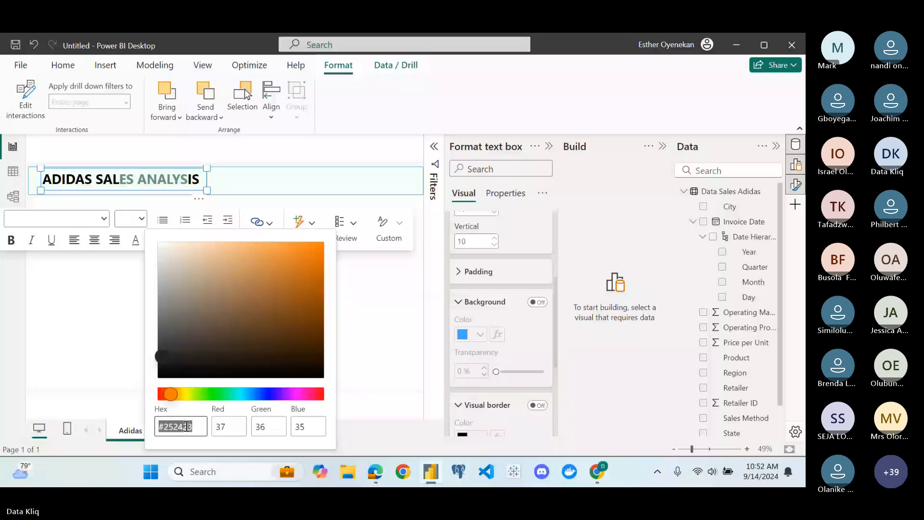
type("#6B9080")
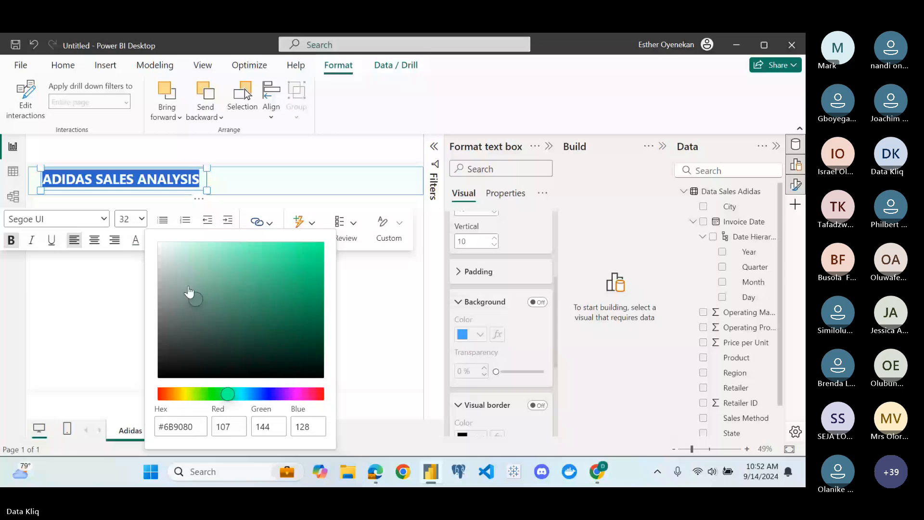
left_click_drag(199, 305, 219, 305)
left_click(166, 264)
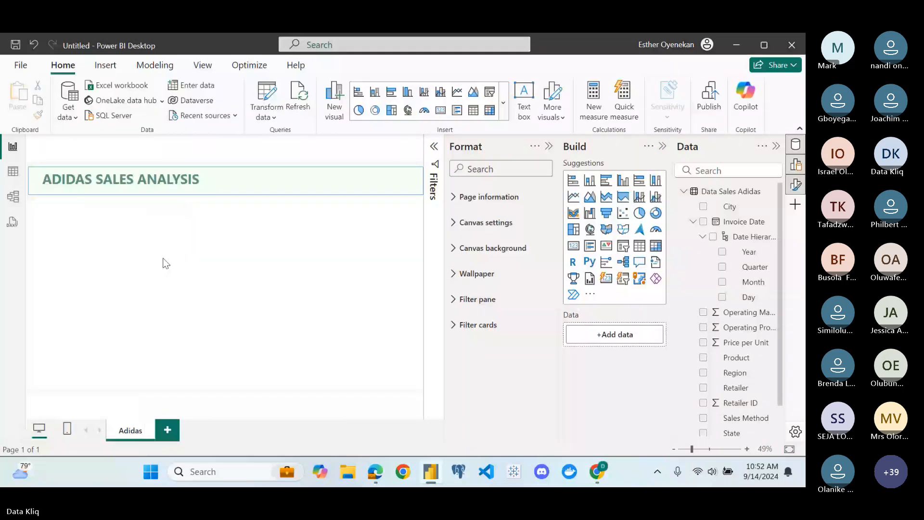
Set the header rectangle's border color to #6B9080 in its shape style settings
left_click(228, 187)
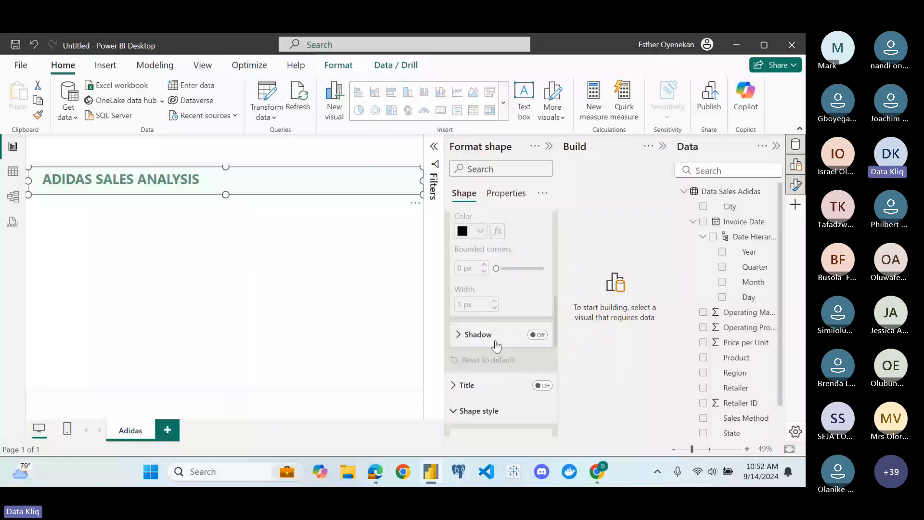
scroll(497, 345, "down", 2)
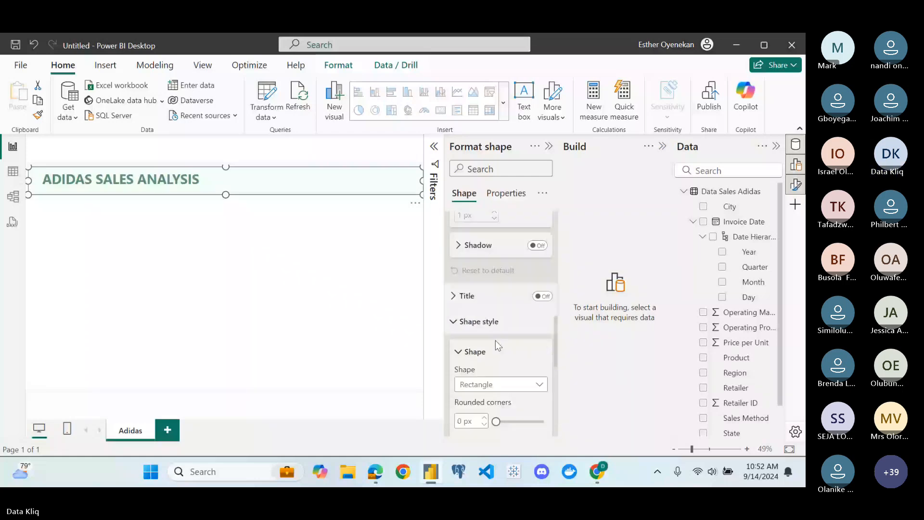
scroll(495, 340, "down", 5)
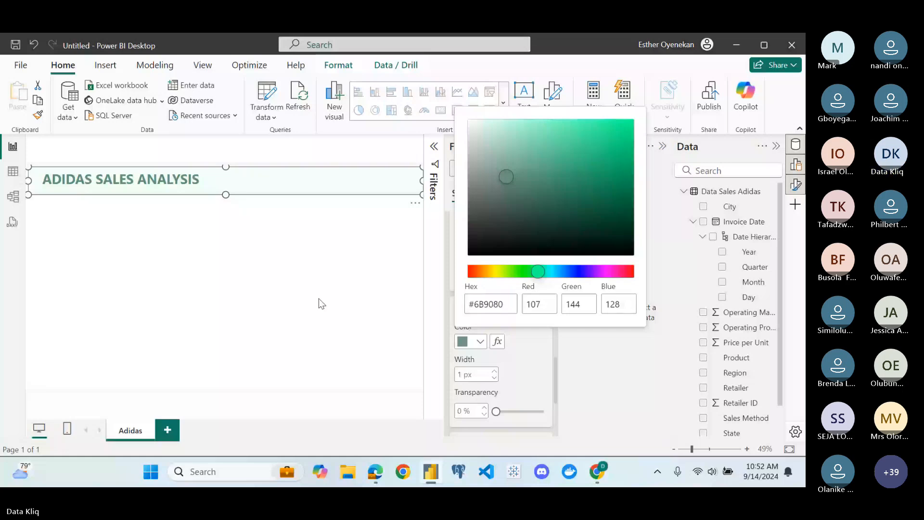
left_click(284, 284)
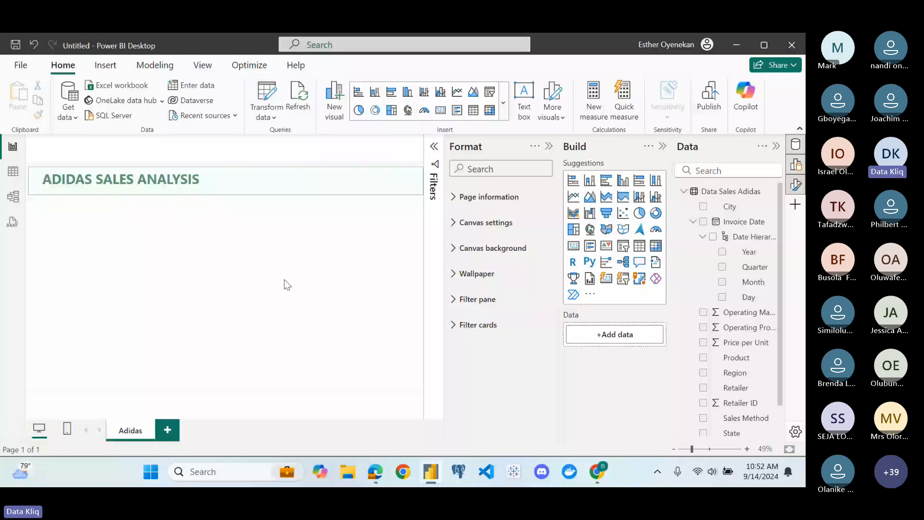
Move the title text box within the header rectangle to horizontal 147, vertical 16
left_click(166, 180)
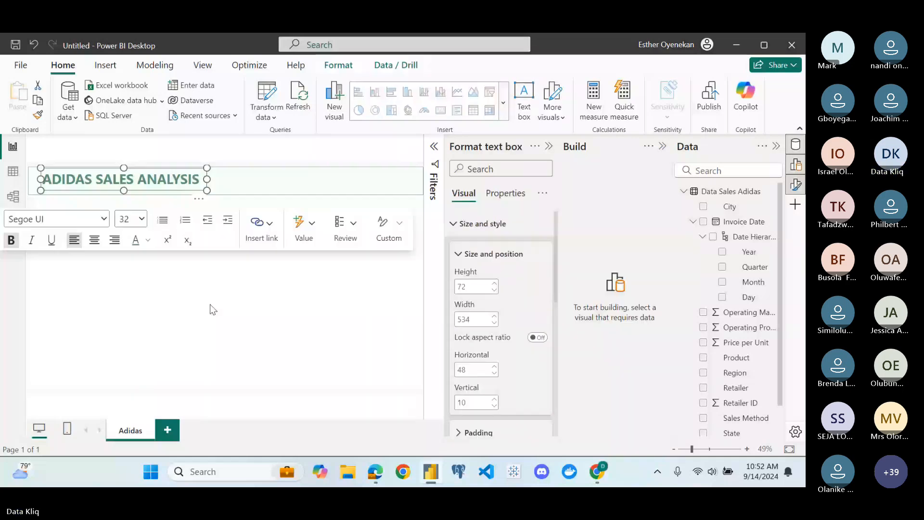
left_click(210, 304)
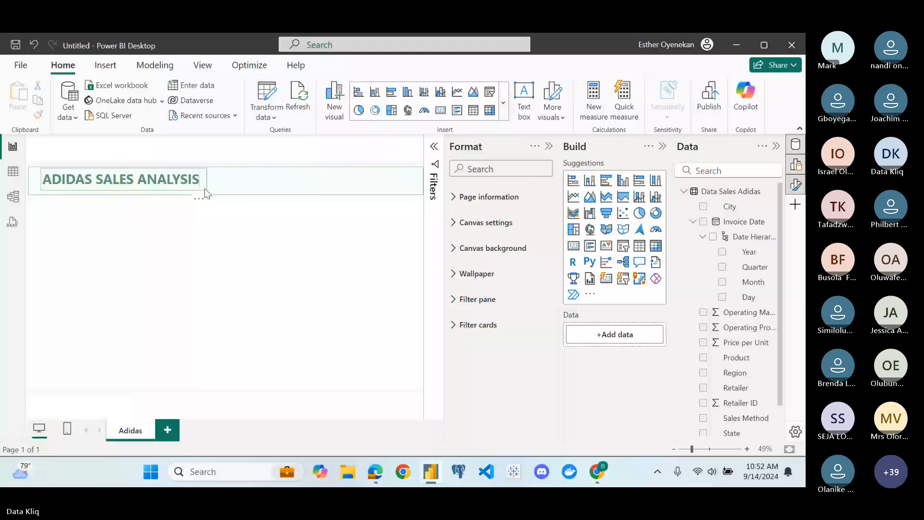
left_click(204, 189)
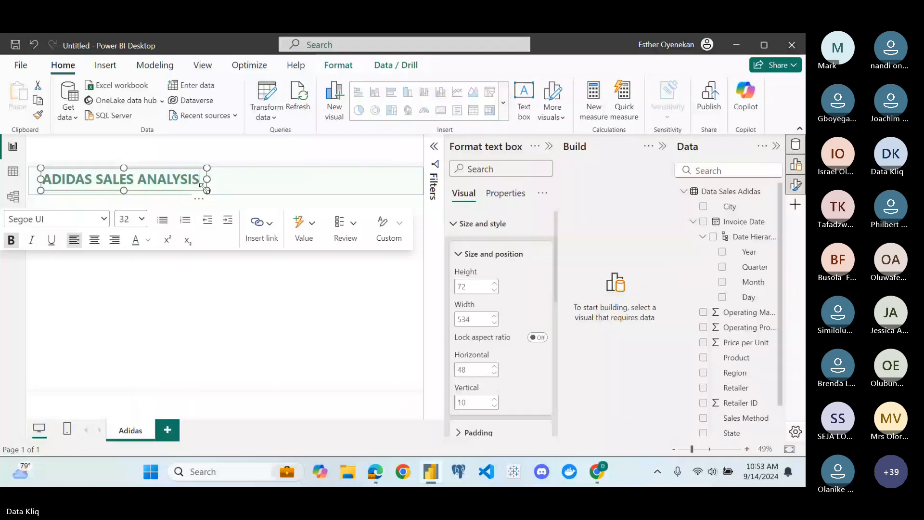
left_click(187, 296)
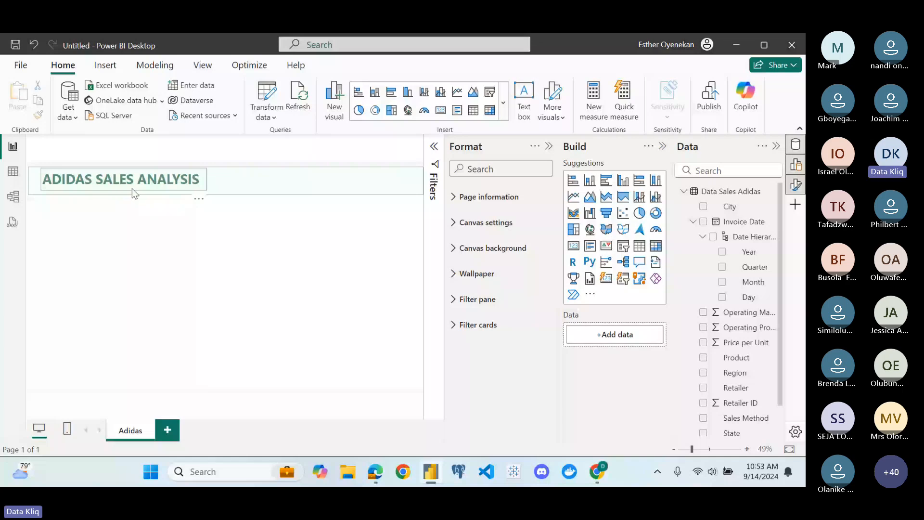
left_click_drag(145, 196, 166, 192)
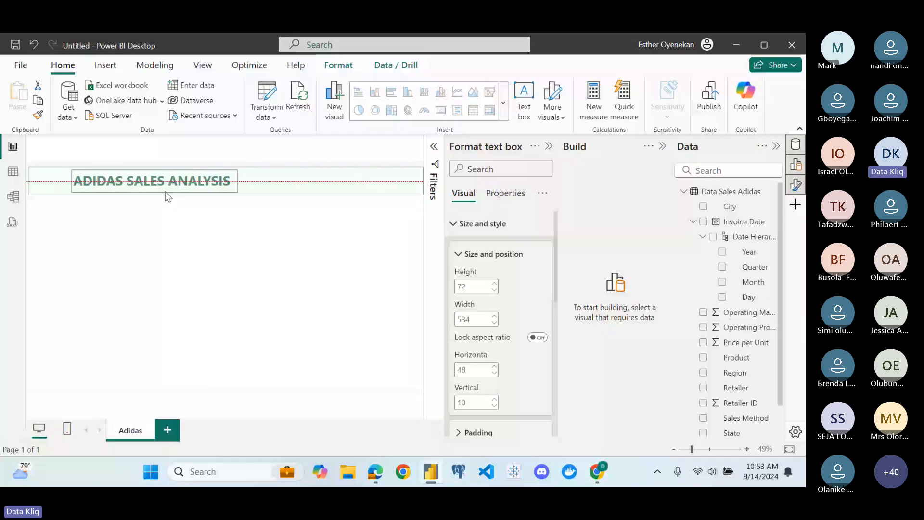
left_click_drag(166, 191, 166, 192)
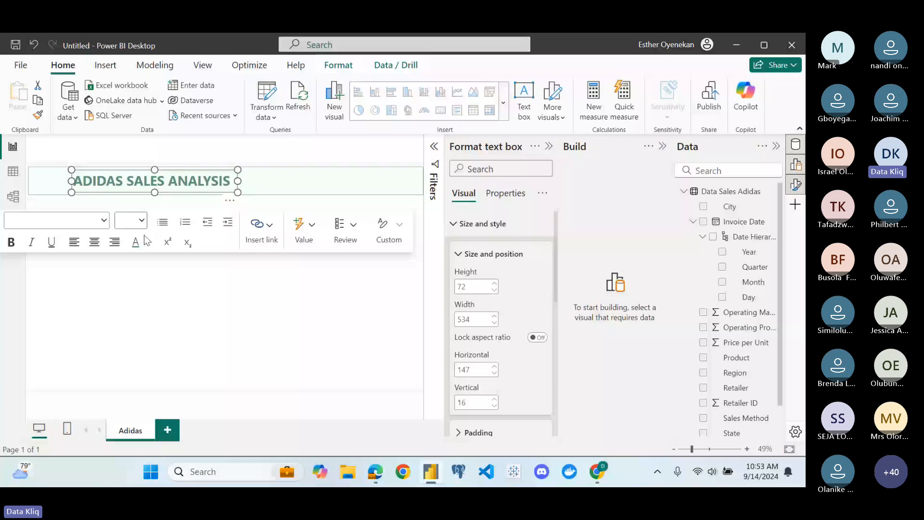
left_click(151, 284)
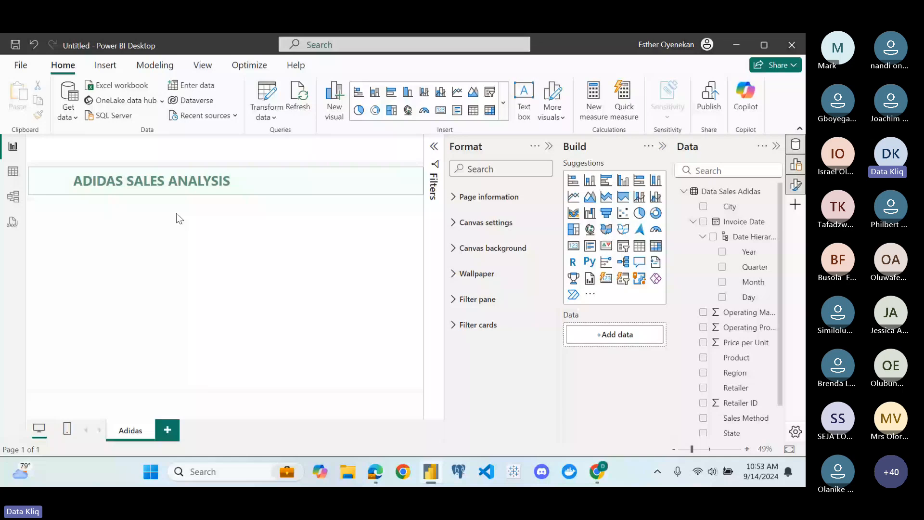
Shift the title text box slightly to horizontal 141 and collapse the format settings to enlarge the canvas
left_click(202, 192)
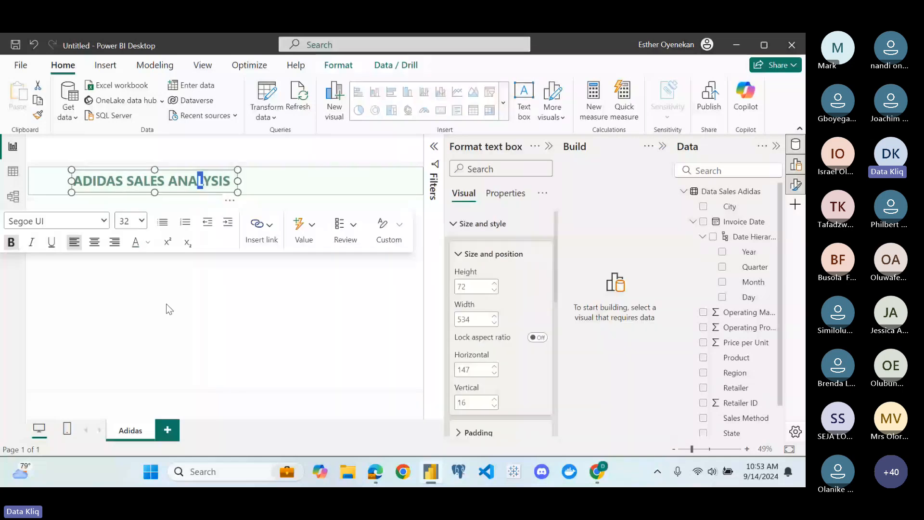
left_click(194, 200)
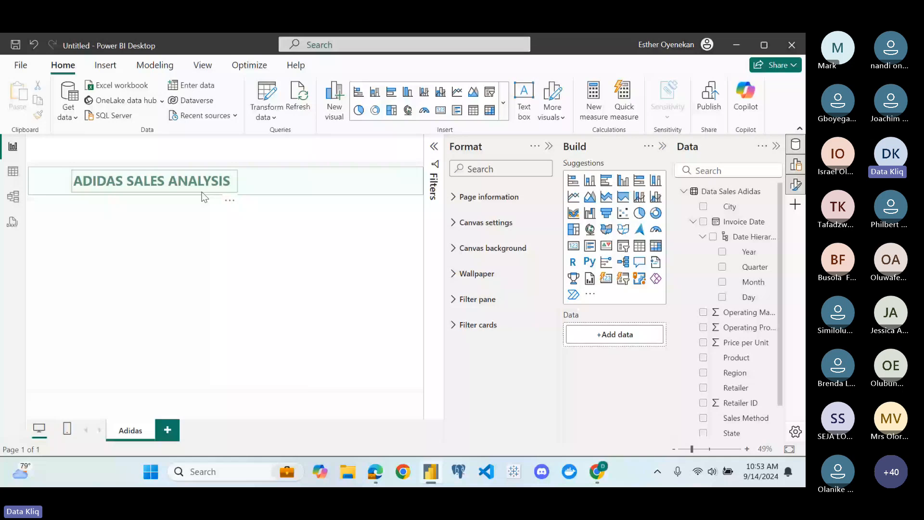
mouse_move(202, 193)
left_mouse_down()
mouse_move(193, 192)
mouse_move(196, 208)
left_mouse_up()
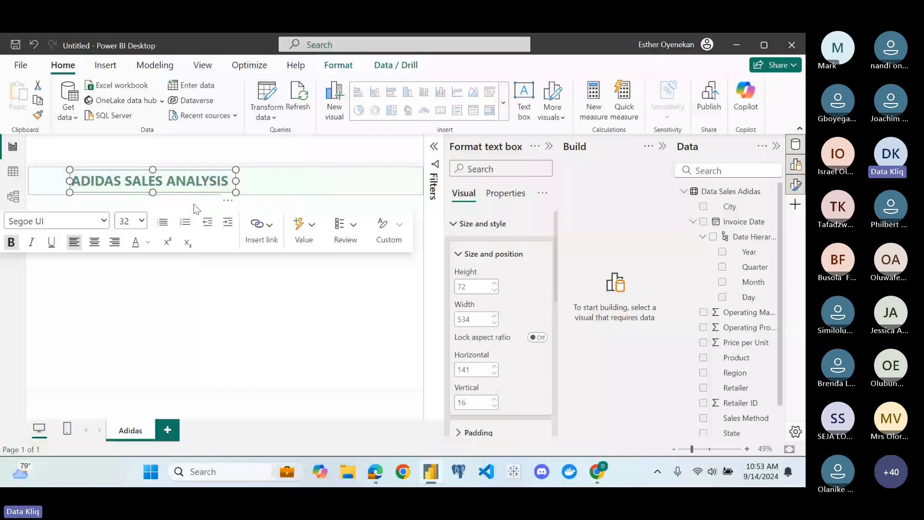
left_click(177, 282)
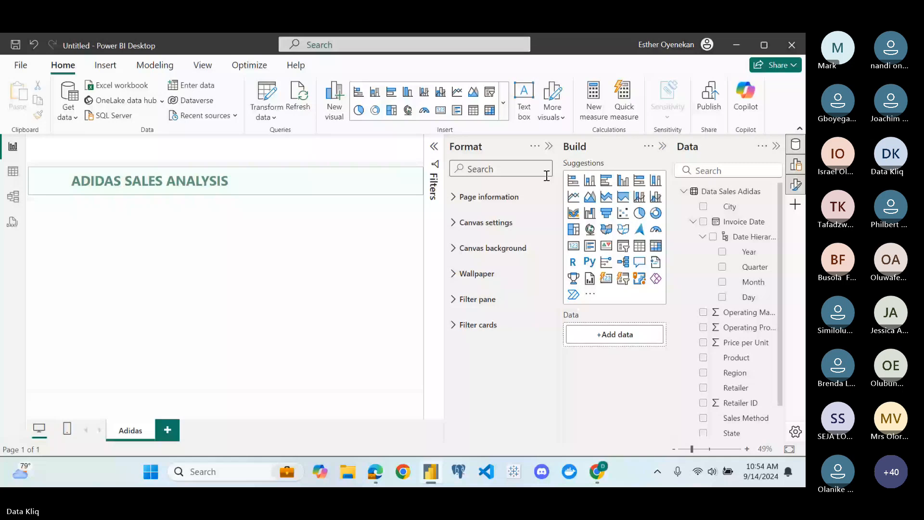
left_click(554, 147)
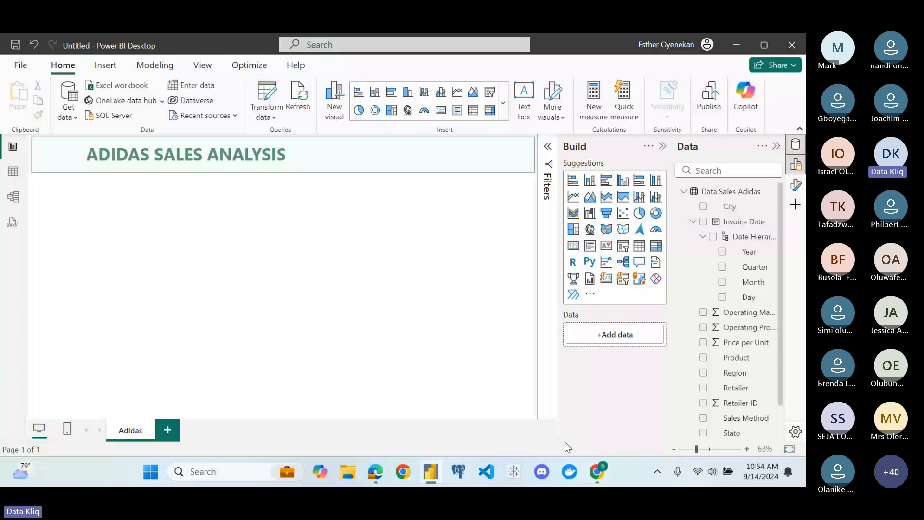
Switch to the Datakliq Data Visualization PDF in Edge, review the case study's problem statement, and return to Power BI
mouse_move(597, 472)
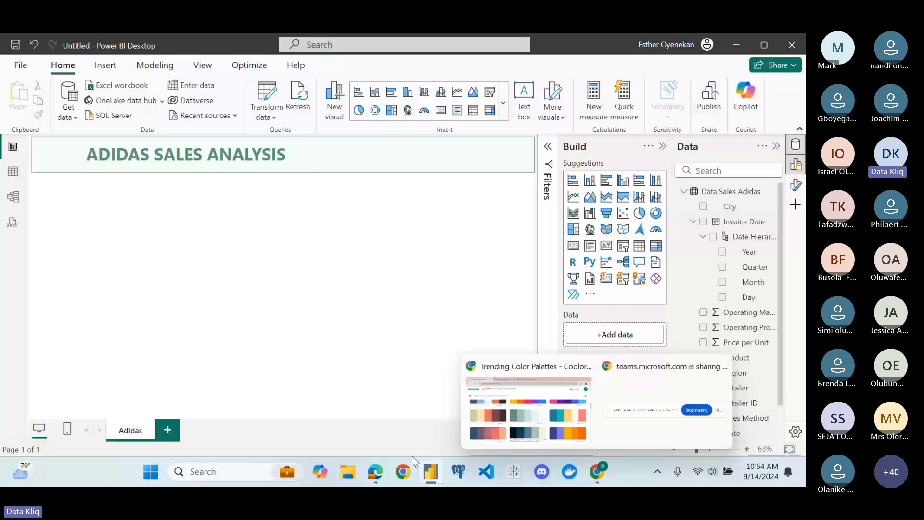
left_click(375, 472)
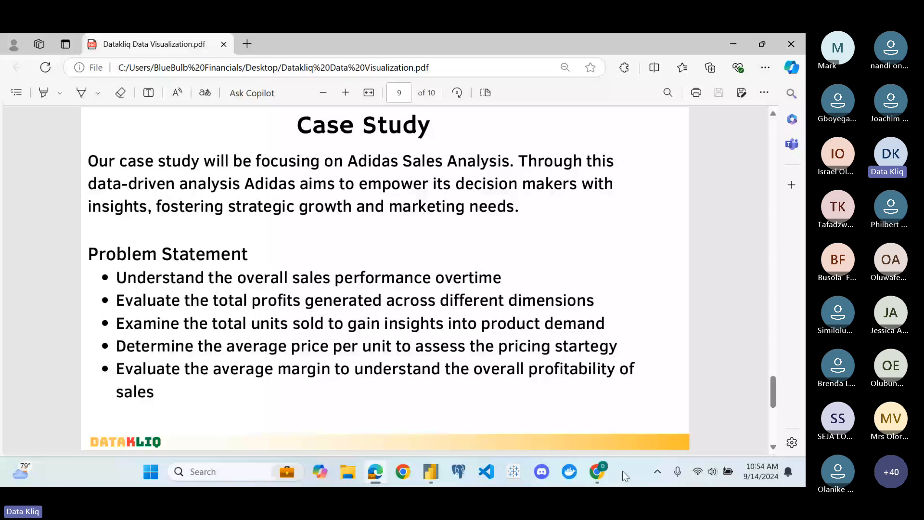
left_click(433, 477)
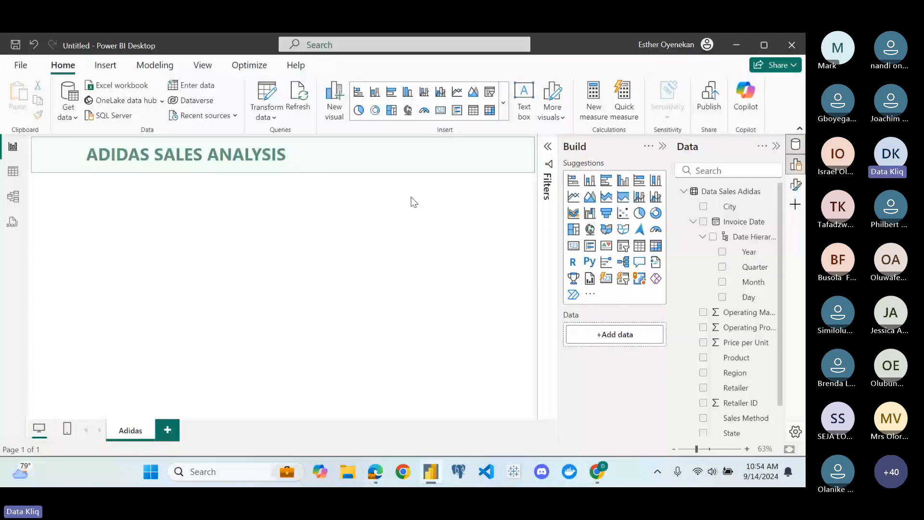
left_click(407, 168)
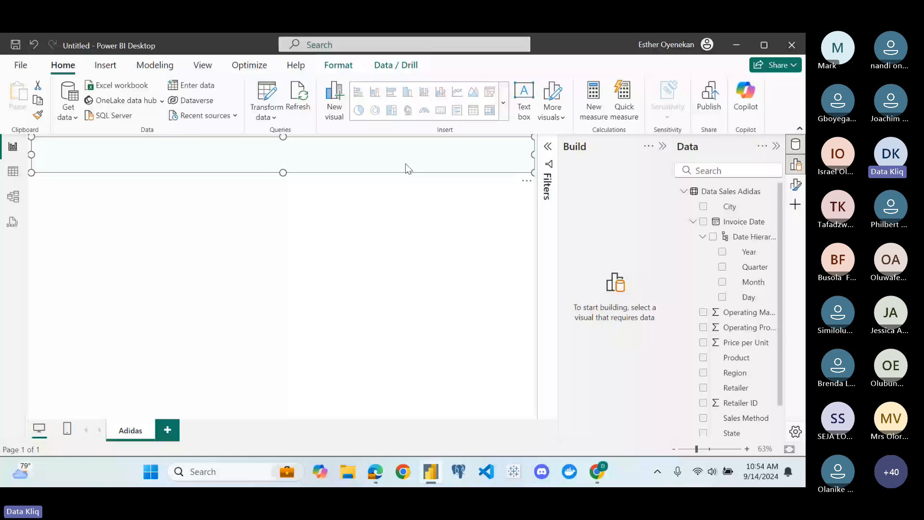
left_click(376, 211)
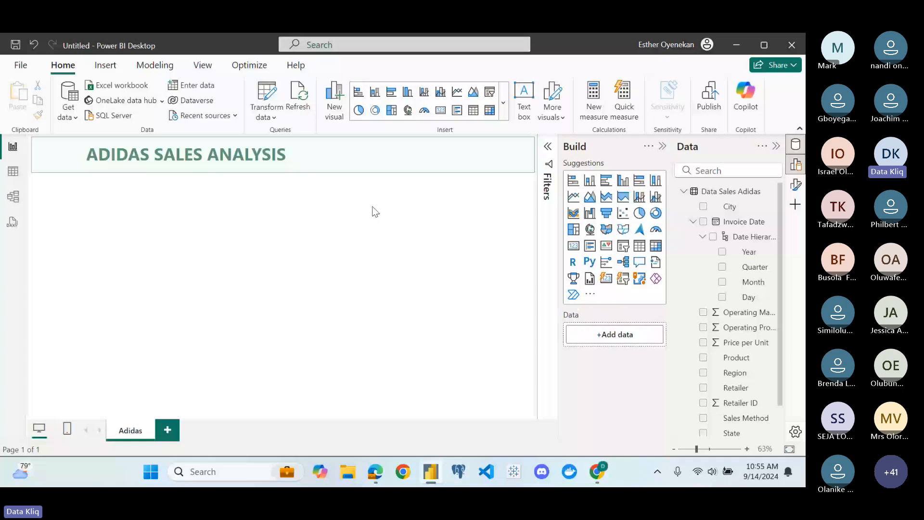
mouse_move(386, 482)
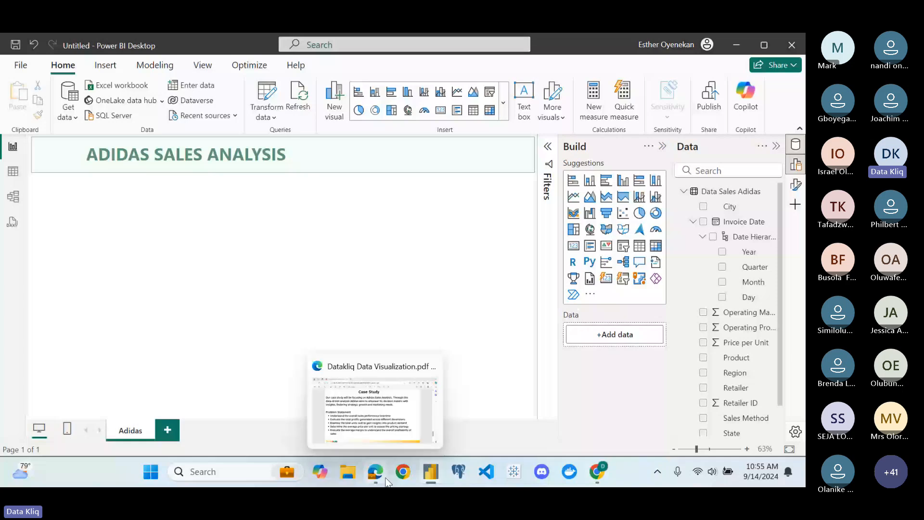
left_click(363, 404)
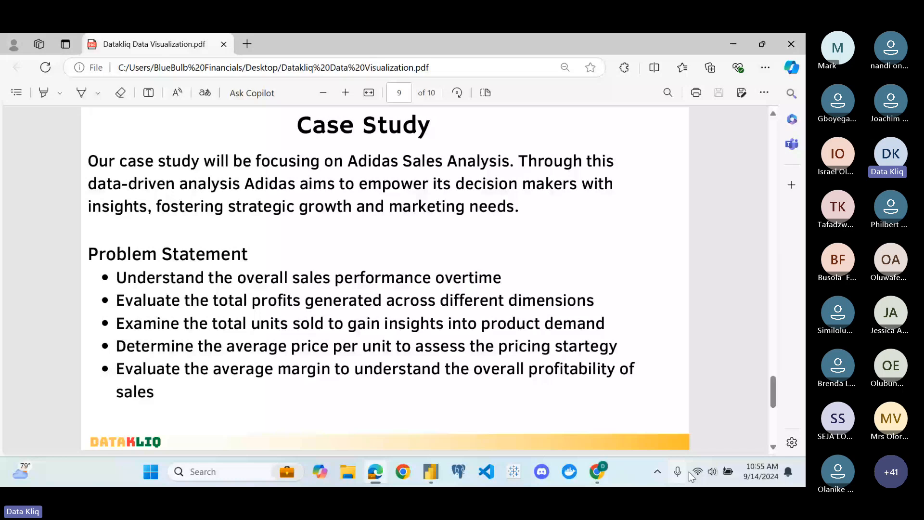
left_click(437, 473)
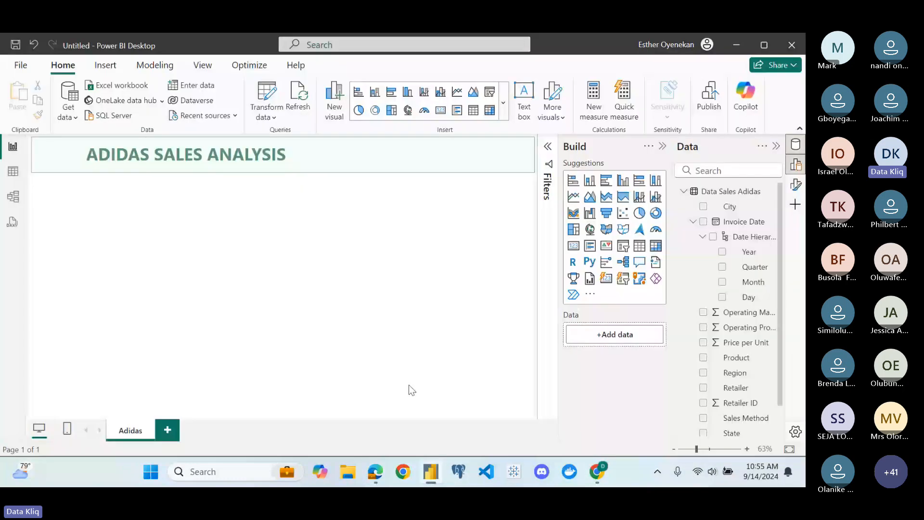
Insert a new card visual below the header and add the Total Sales field to its data
left_click(605, 280)
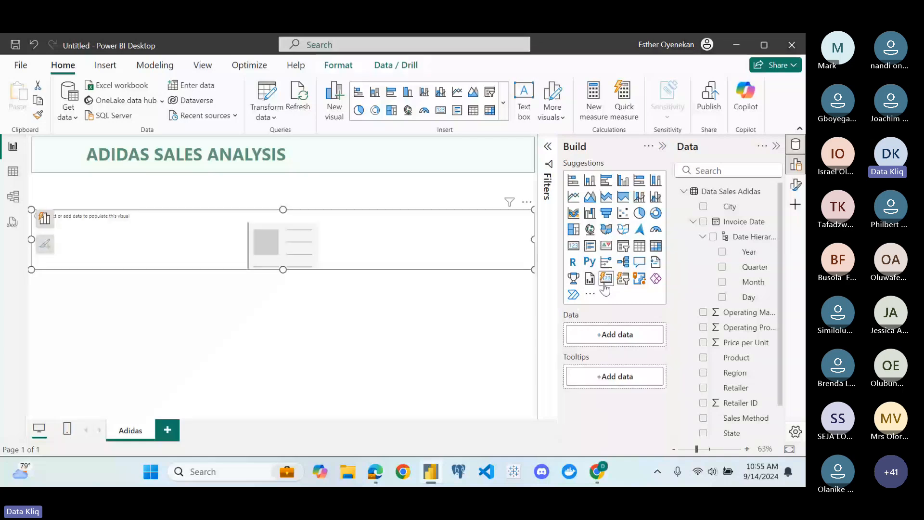
scroll(732, 408, "down", 1)
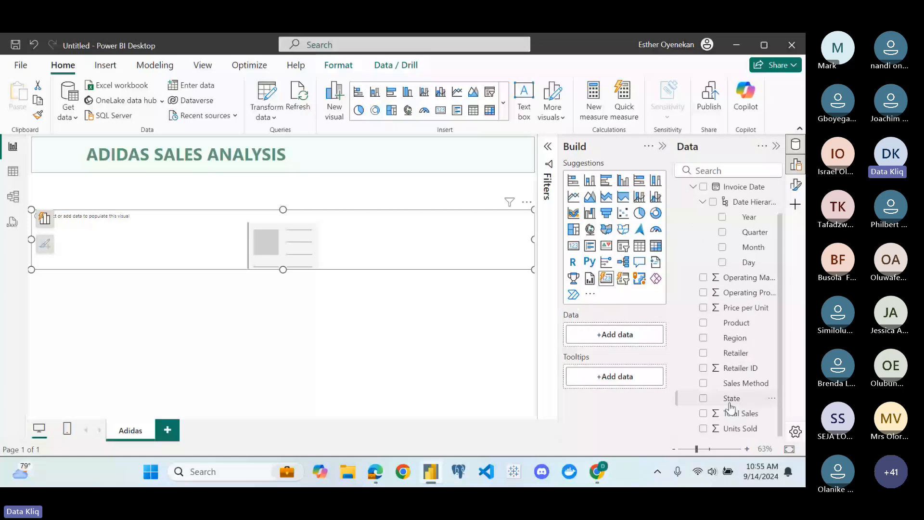
left_click_drag(731, 410, 633, 334)
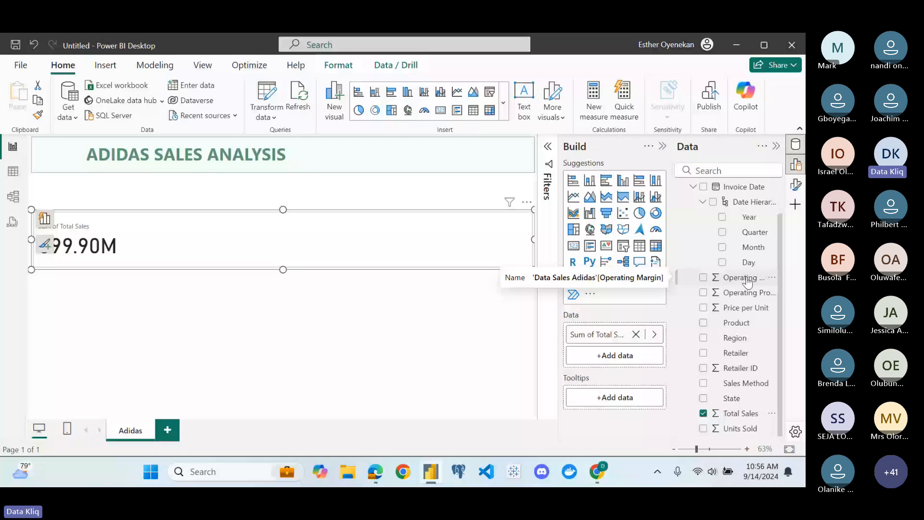
Add Operating Margin, Operating Profit and Units Sold to the card visual's data
left_click_drag(747, 282, 634, 361)
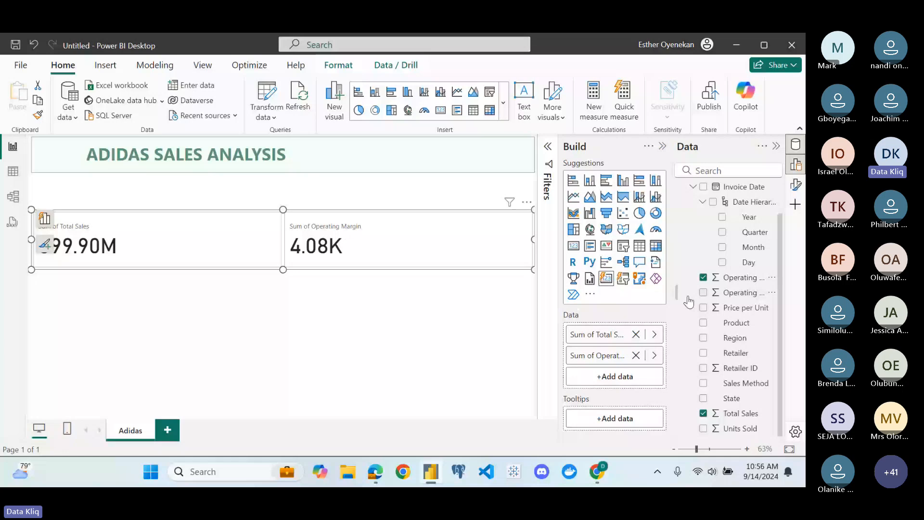
left_click(703, 293)
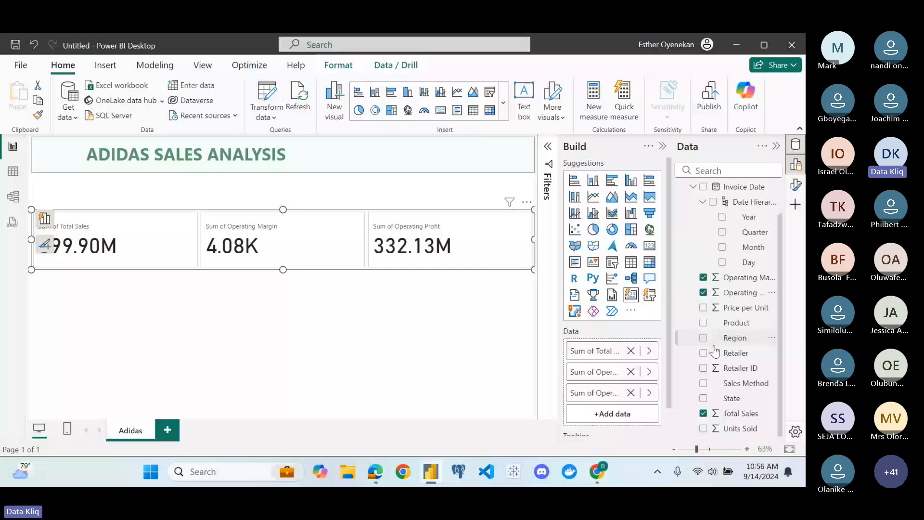
left_click_drag(740, 429, 675, 406)
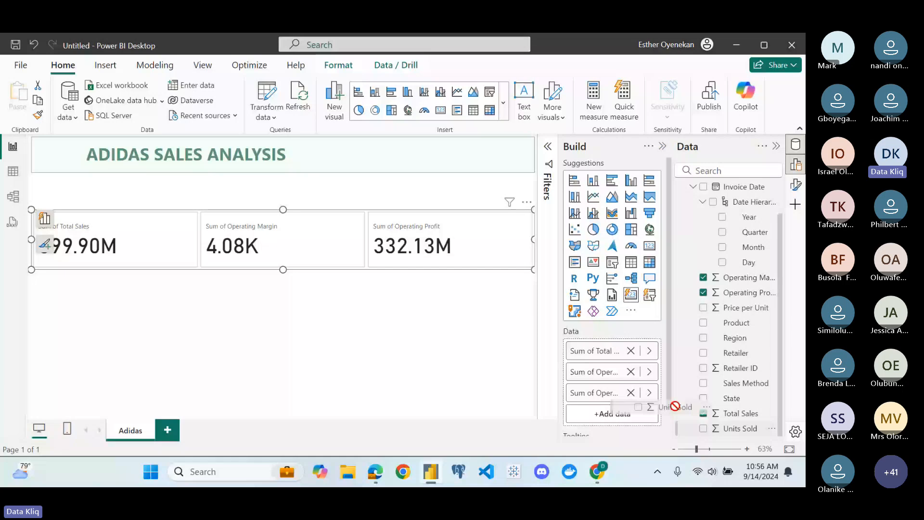
left_click_drag(675, 406, 613, 414)
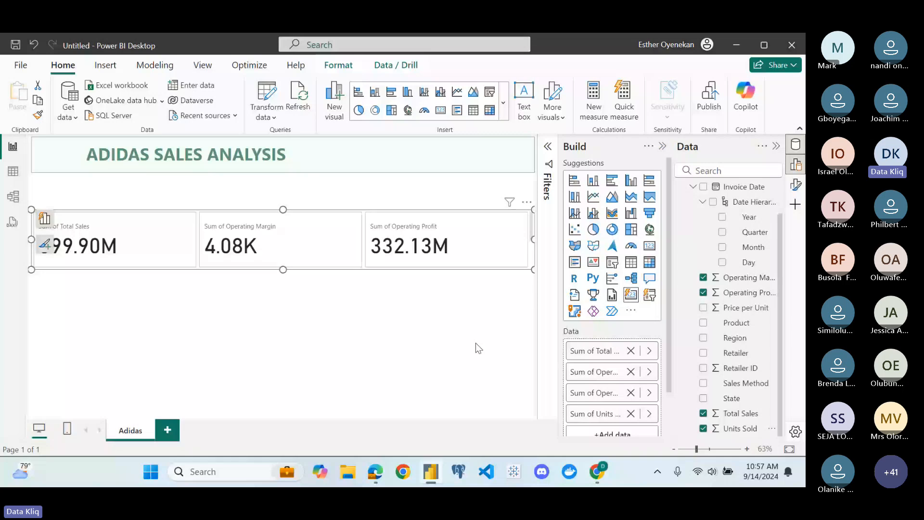
Add the Price per Unit field to the card visual's data
scroll(628, 434, "down", 2)
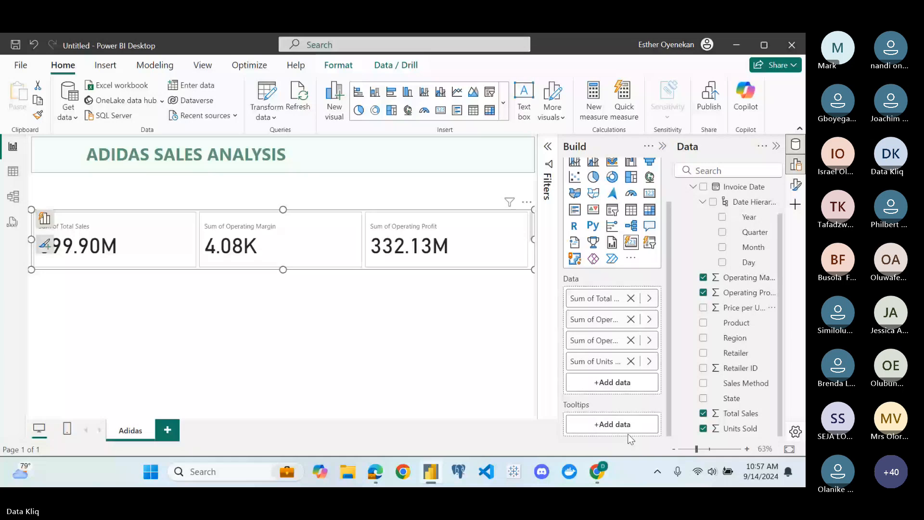
left_click(703, 307)
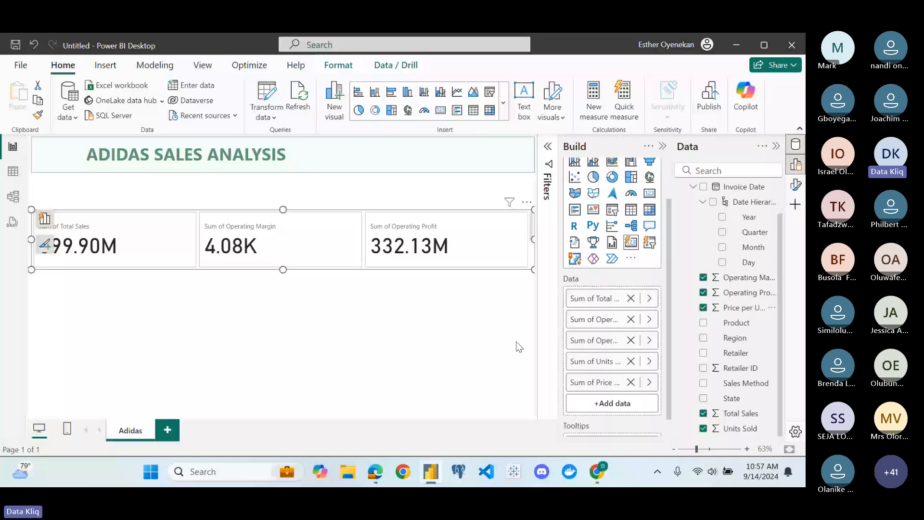
key("Up")
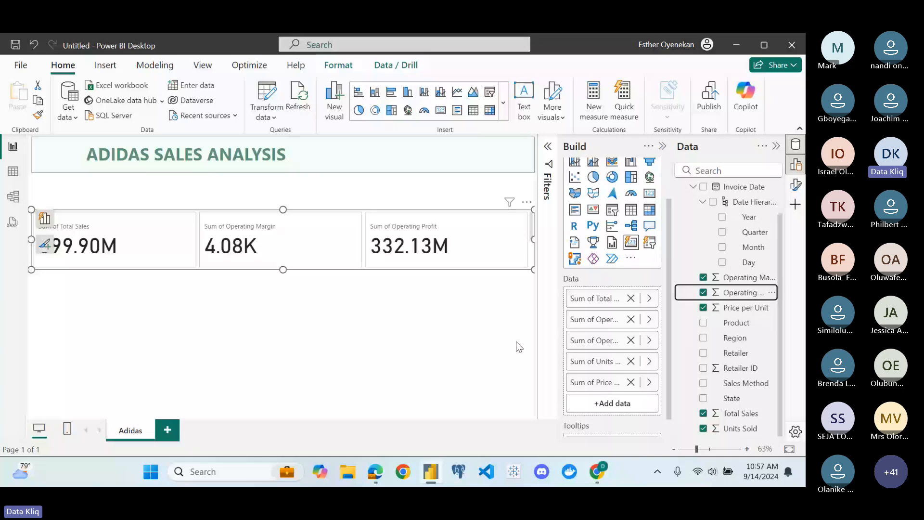
key("Up")
key("Up")
key("Up")
key("Up")
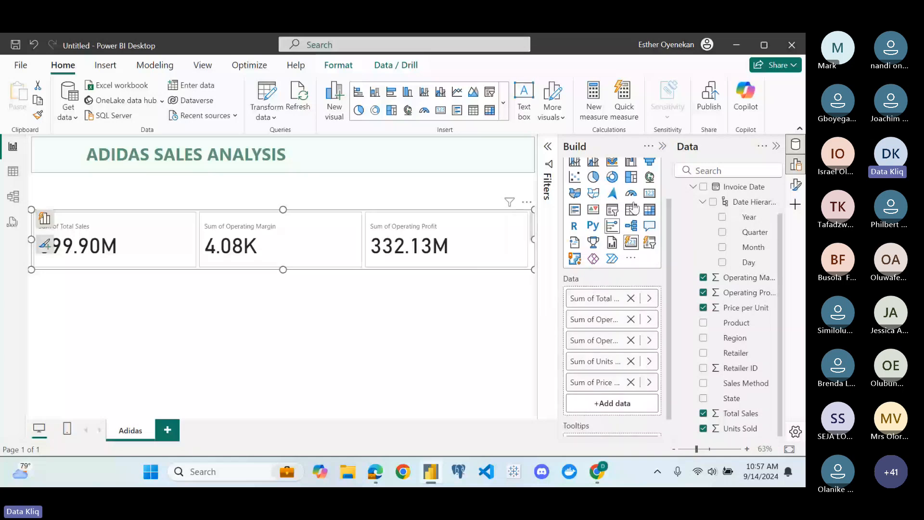
Set the card visual's layout to show a maximum of 5 cards
left_click(796, 185)
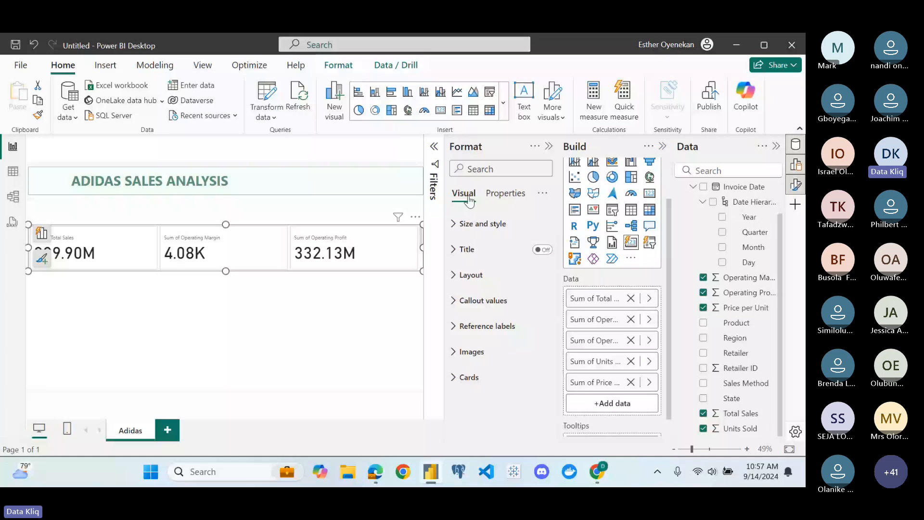
left_click(469, 275)
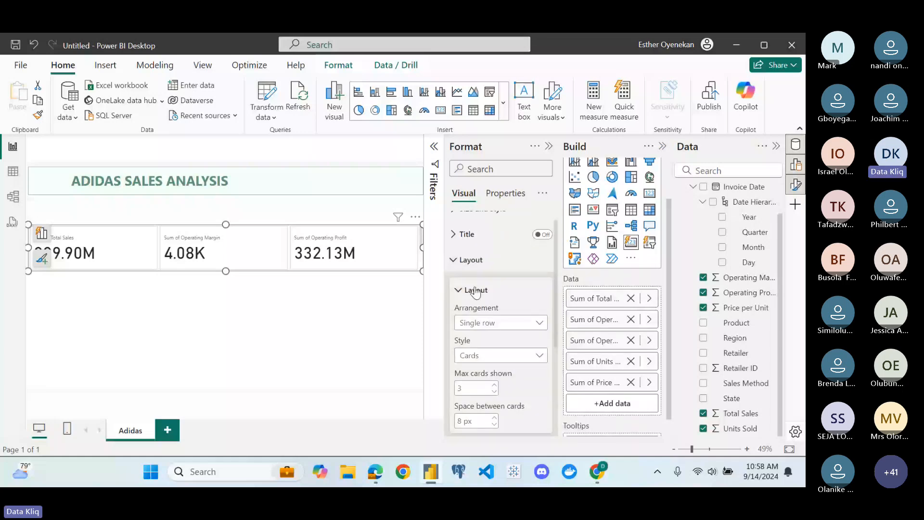
scroll(476, 292, "down", 1)
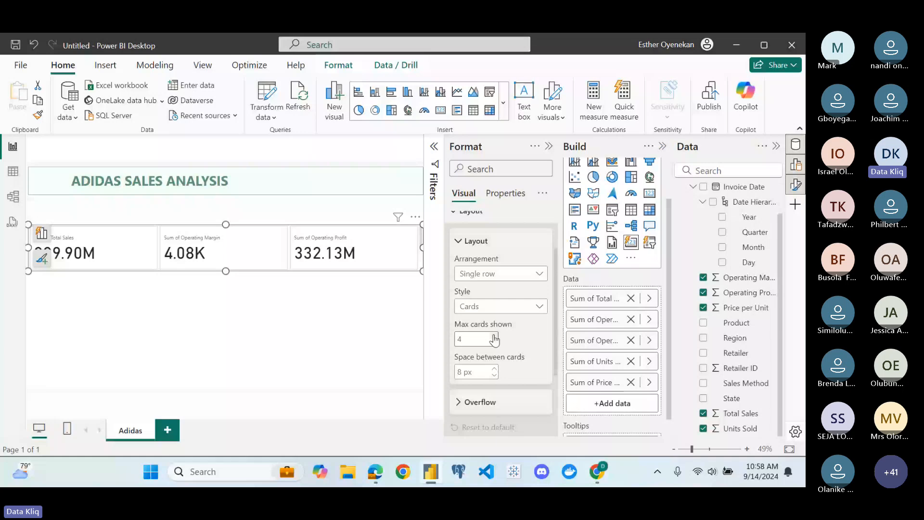
left_click(494, 337)
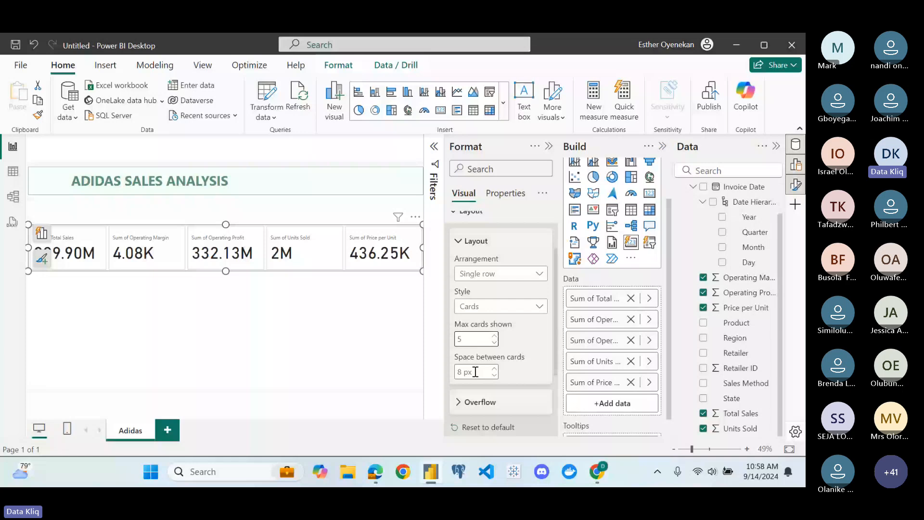
Set the space between cards to 15 px and collapse the card visual's layout settings
left_click_drag(462, 371, 460, 371)
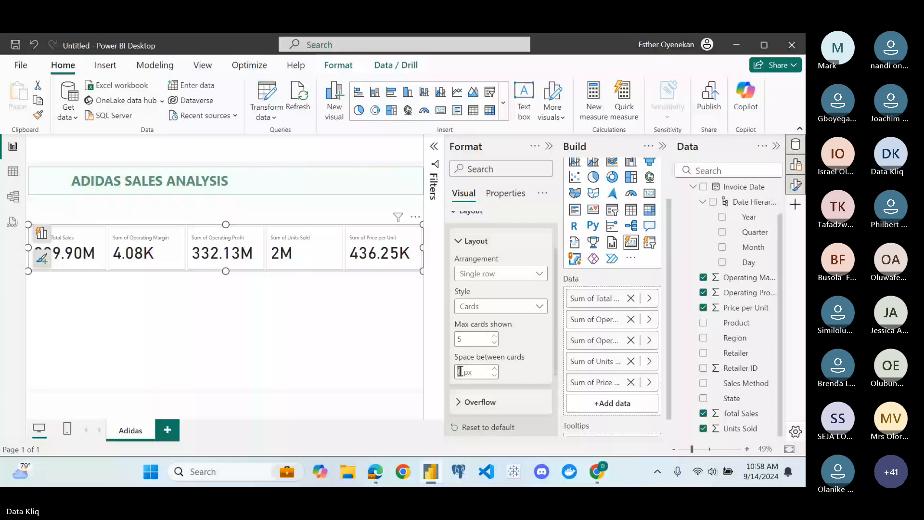
type("15")
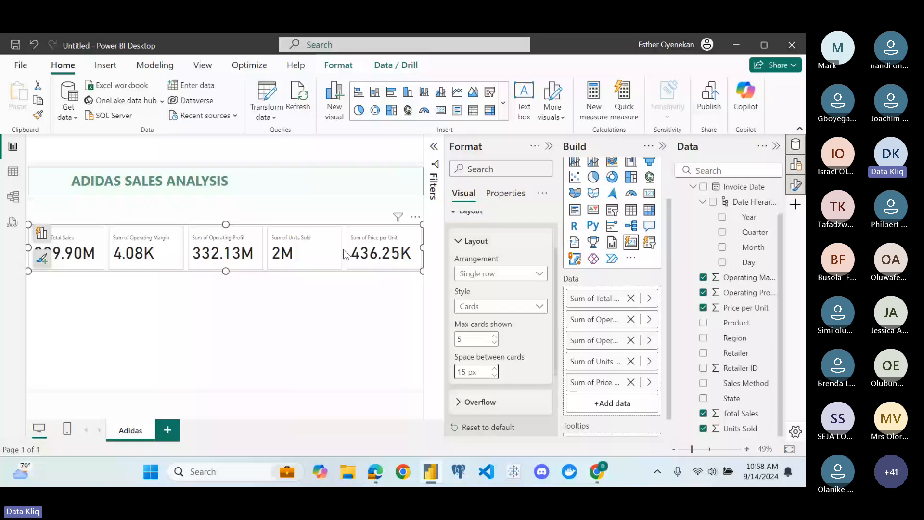
left_click(460, 371)
key("BackSpace")
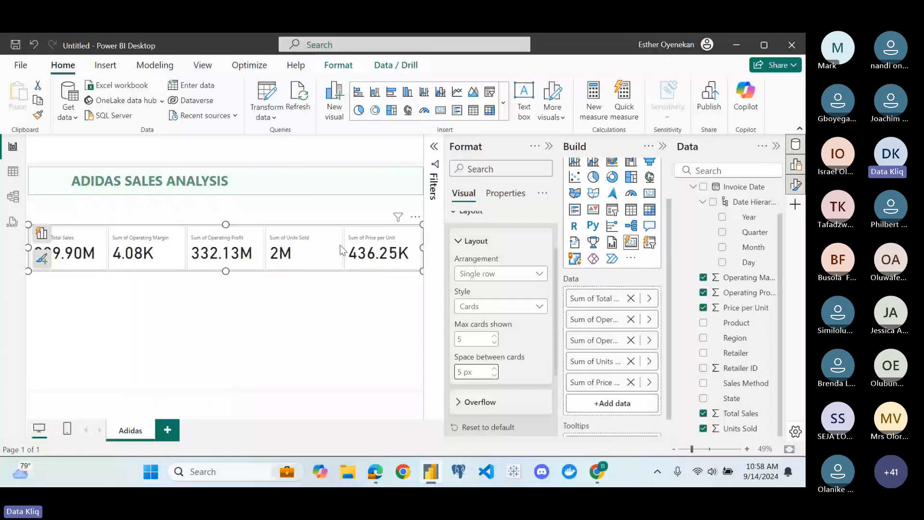
left_click(462, 373)
key("BackSpace")
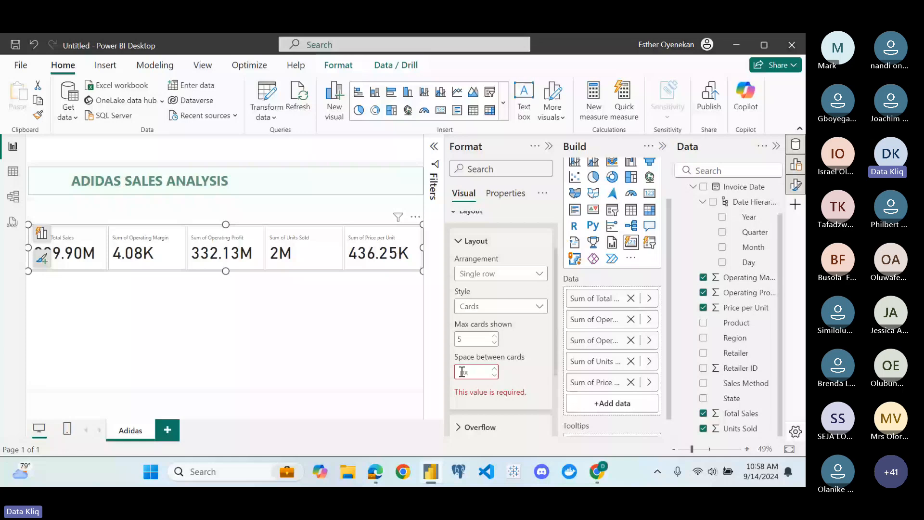
type("15")
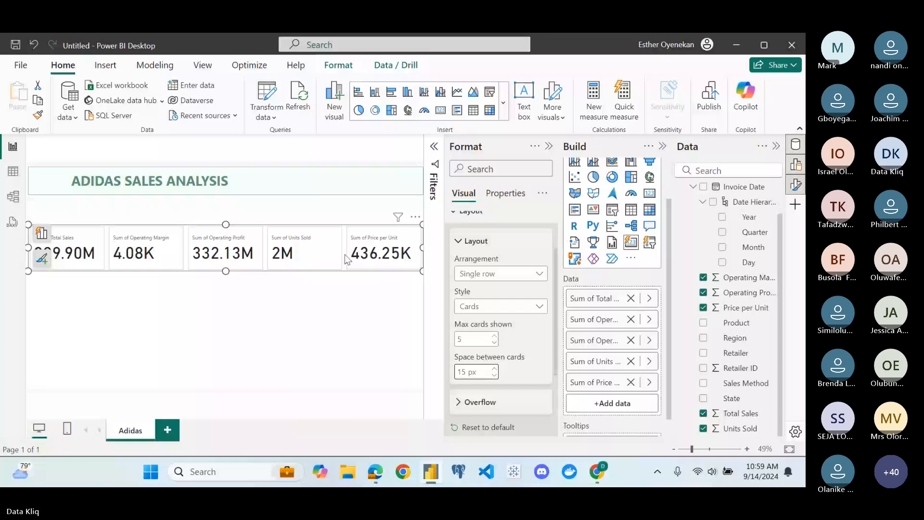
left_click(465, 242)
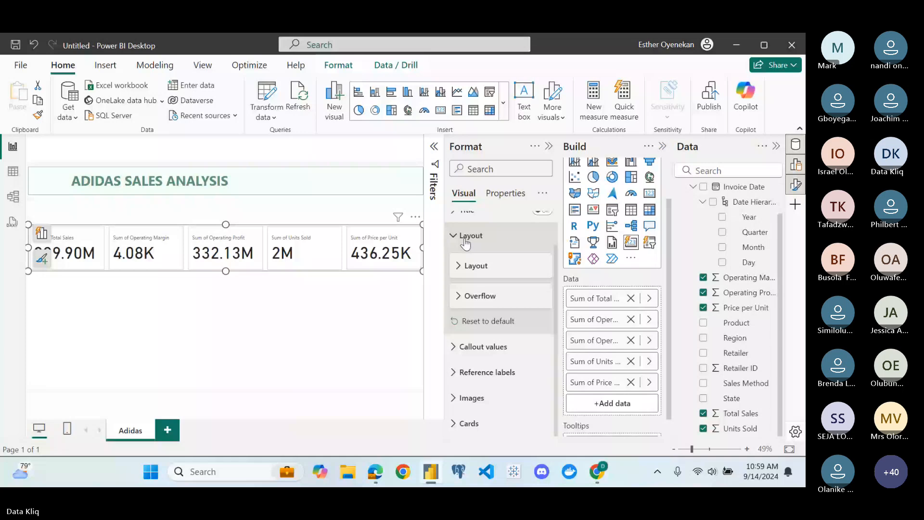
left_click(465, 238)
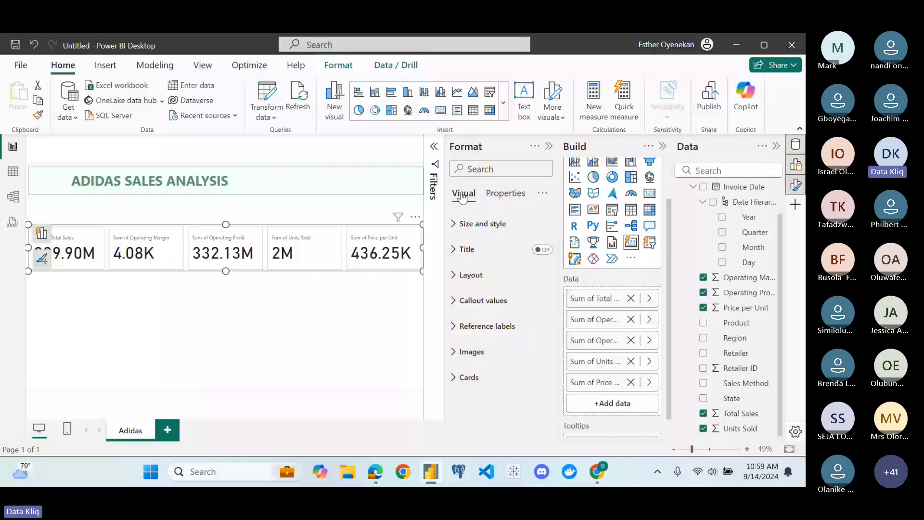
Move the card visual up so it sits directly beneath the ADIDAS SALES ANALYSIS header
left_click(316, 297)
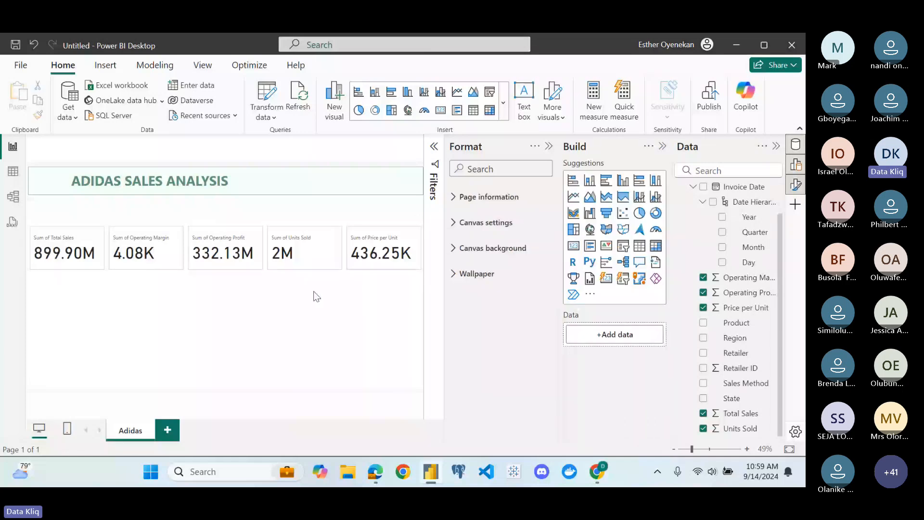
left_click(322, 216)
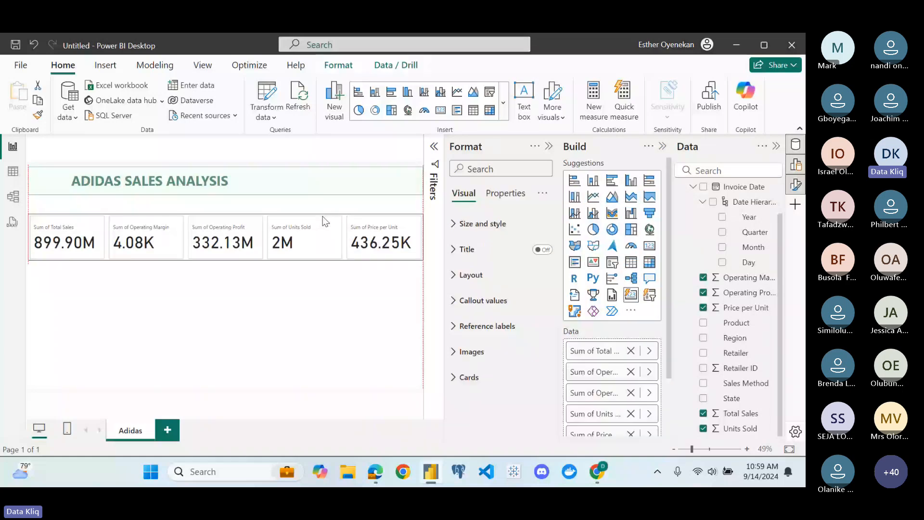
left_click_drag(322, 216, 323, 203)
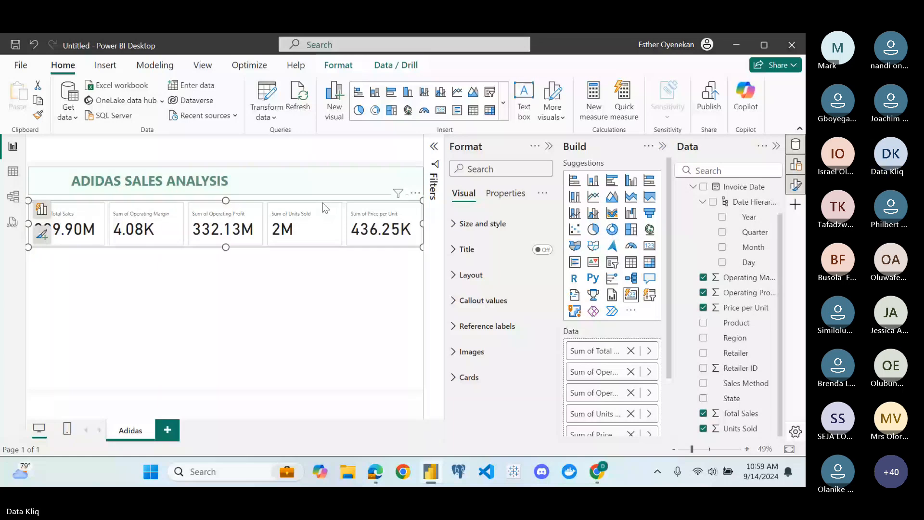
left_click(283, 295)
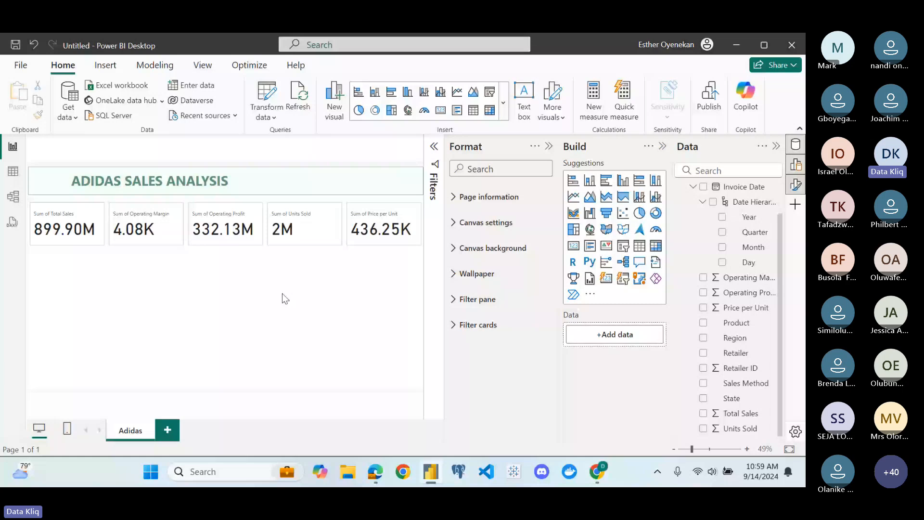
Make the card visual's callout values bold and set their font size to 30
left_click(268, 207)
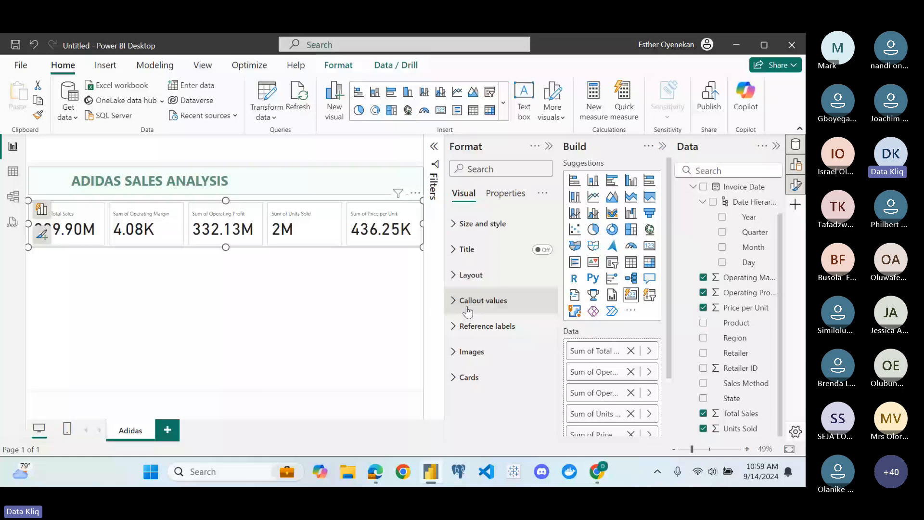
left_click(481, 301)
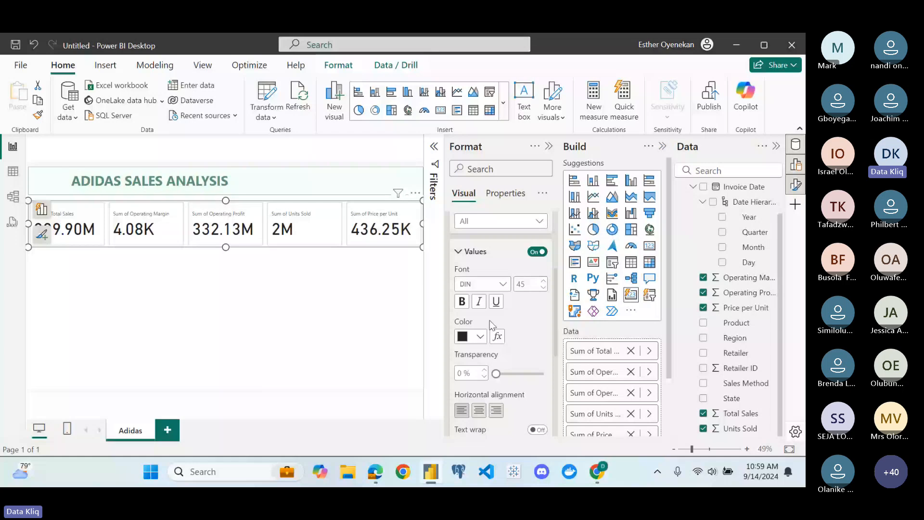
left_click(461, 303)
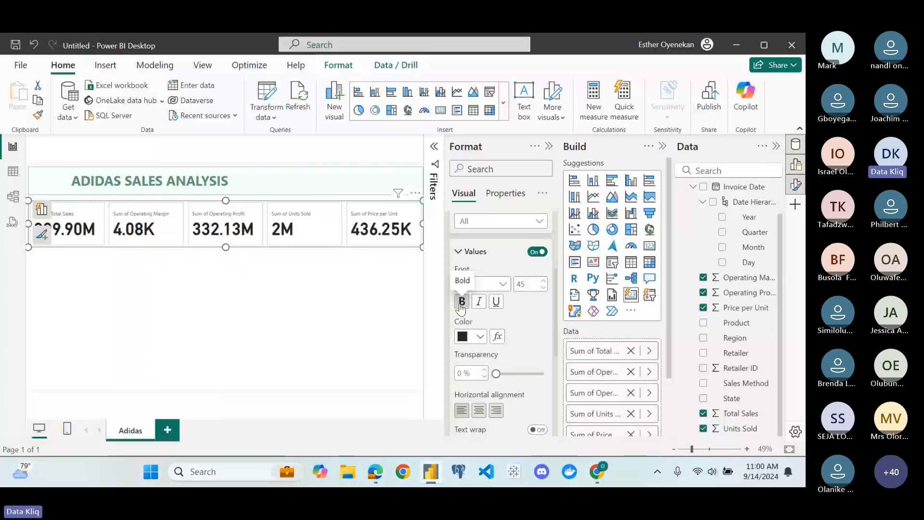
left_click(523, 286)
type("30")
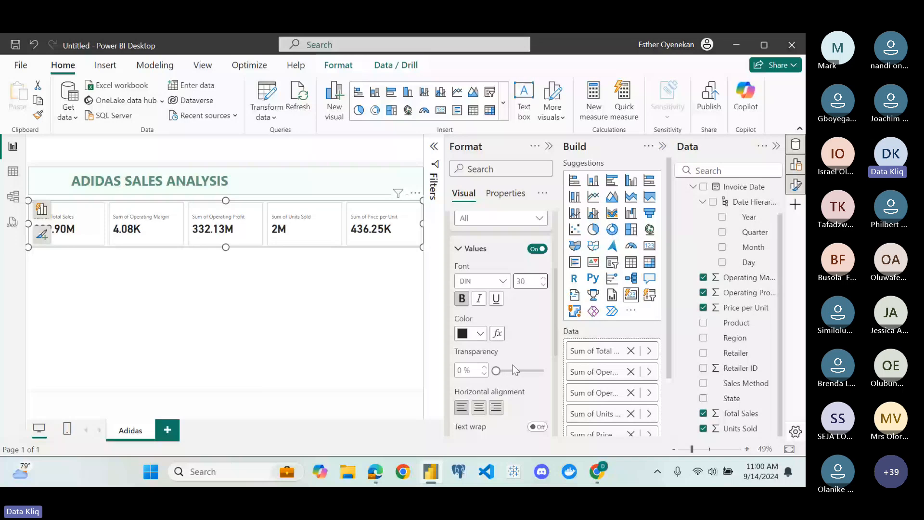
Copy the dark green from the Coolors palette in Chrome, return to Power BI, and apply the recent dark green to the callout values
mouse_move(598, 471)
left_click(538, 406)
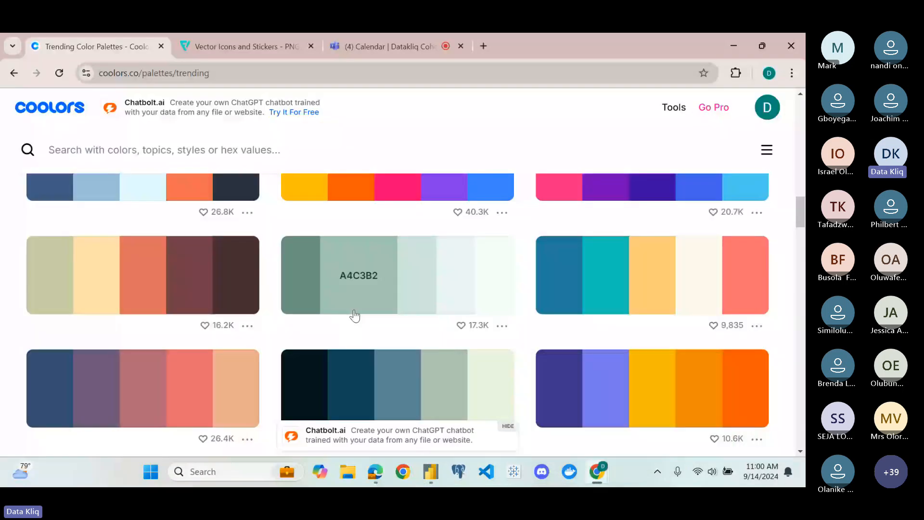
left_click(319, 296)
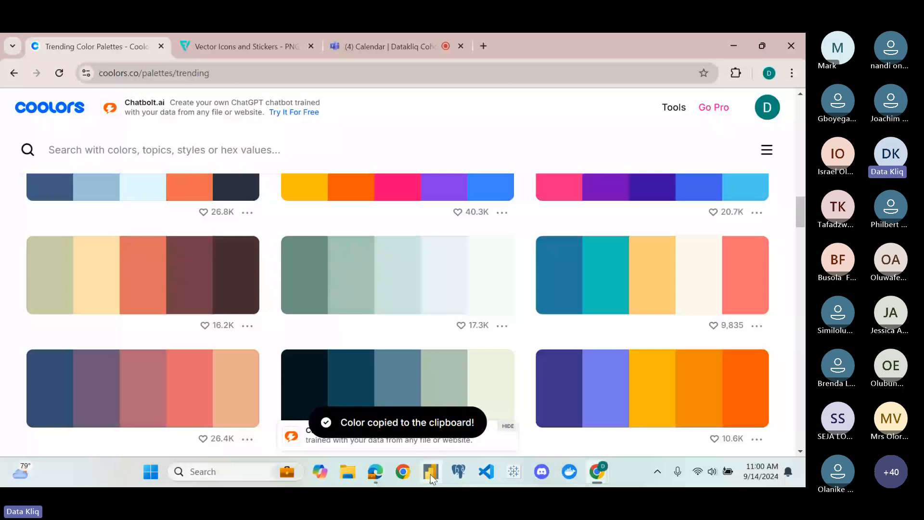
mouse_move(430, 474)
left_click(421, 417)
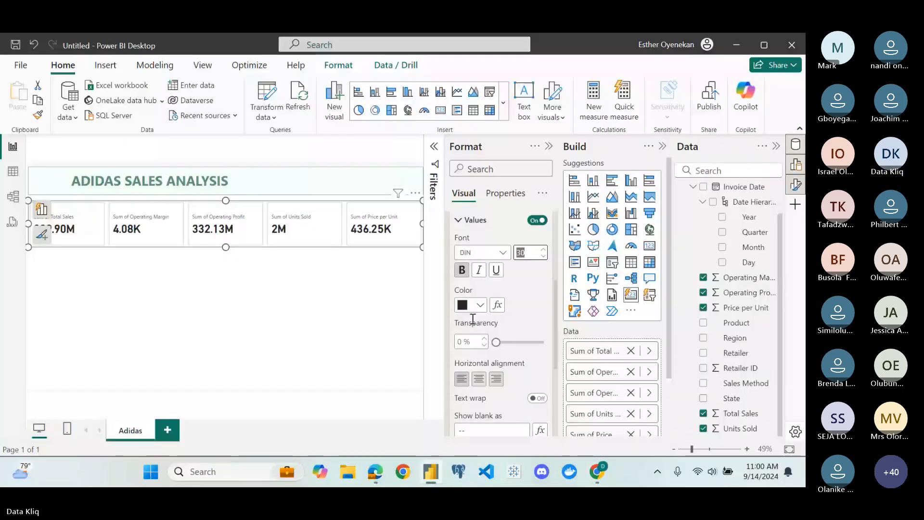
left_click(480, 305)
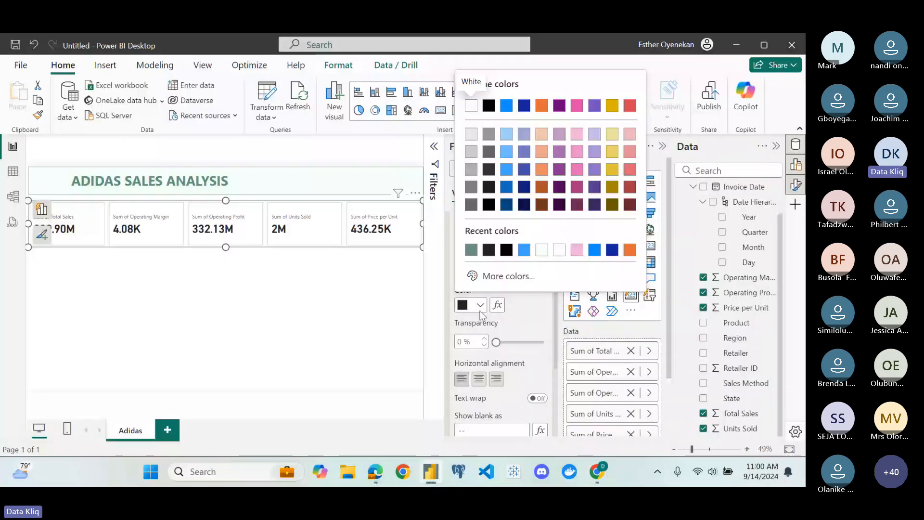
left_click(471, 250)
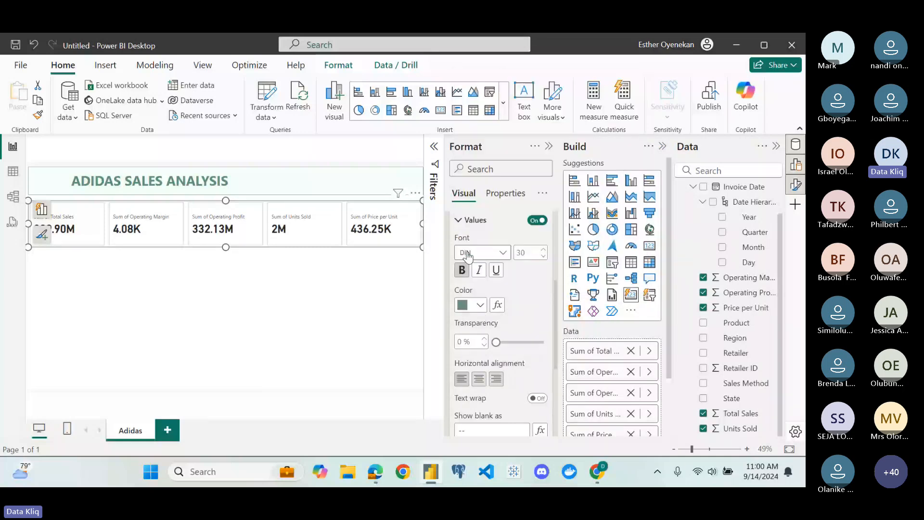
Align the callout values to the right and collapse the callout value settings
left_click(494, 381)
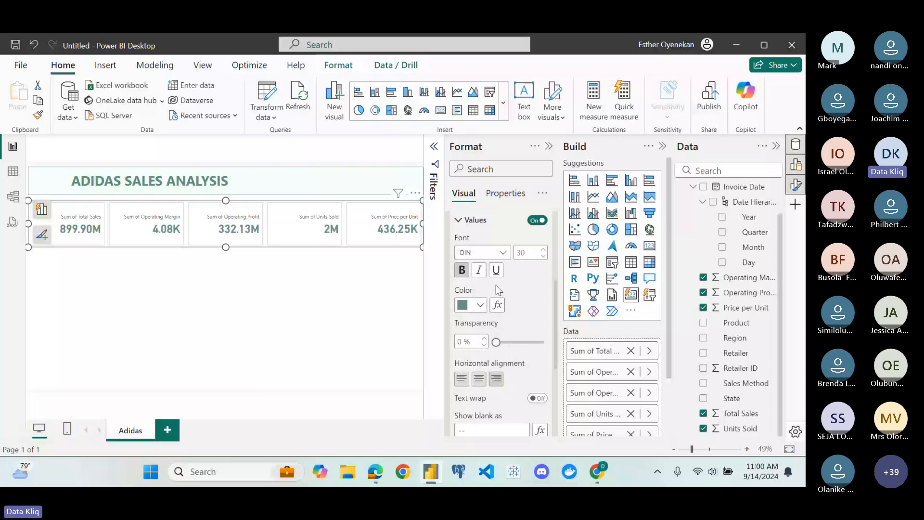
scroll(495, 285, "down", 1)
scroll(493, 289, "down", 2)
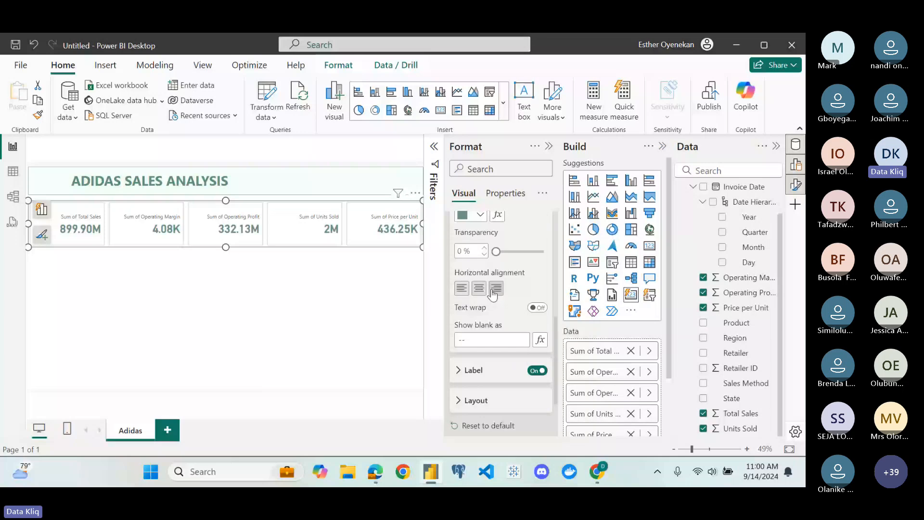
scroll(492, 288, "up", 1)
scroll(492, 288, "up", 2)
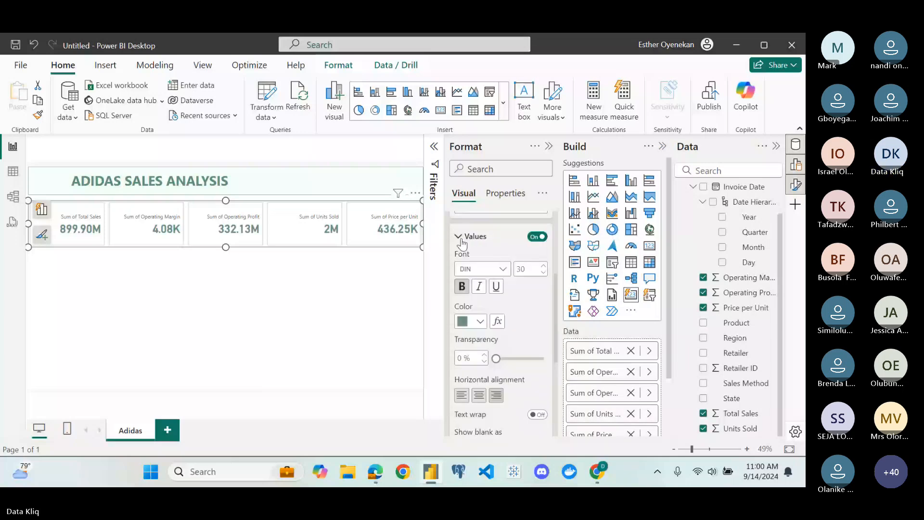
left_click(460, 239)
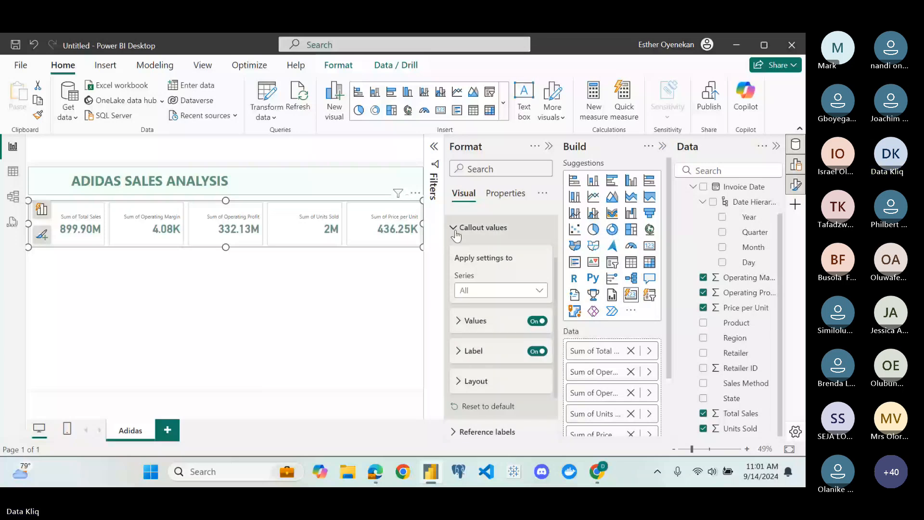
left_click(456, 235)
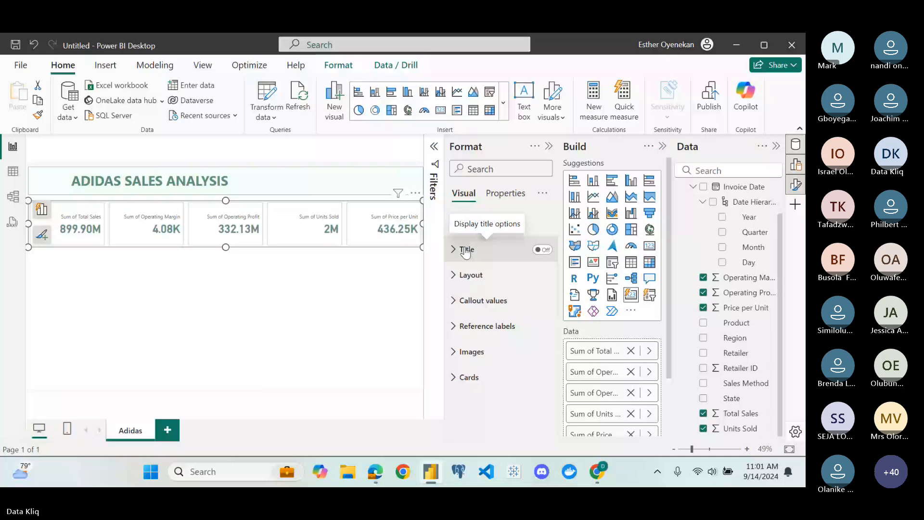
Apply the recent green used for the callout values to the card visual's labels and make the labels bold
left_click(459, 301)
scroll(477, 364, "down", 3)
scroll(477, 364, "up", 2)
left_click(459, 349)
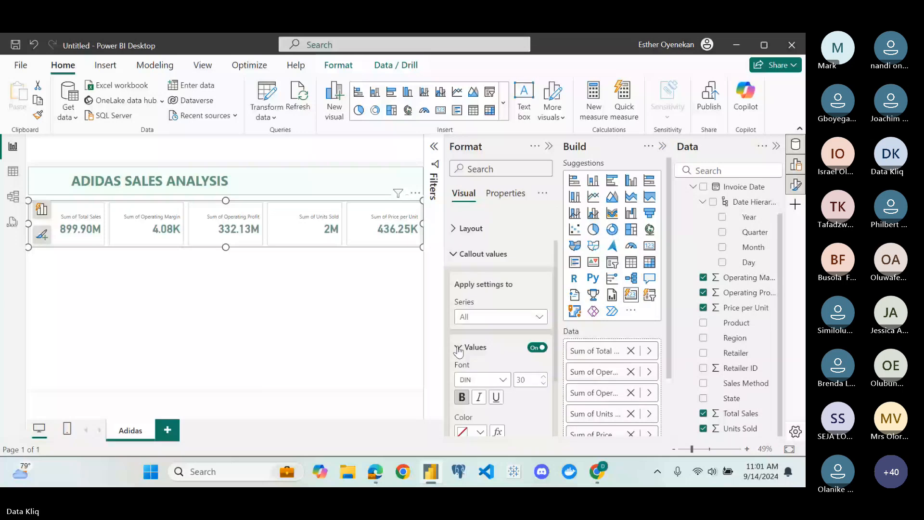
scroll(459, 350, "down", 5)
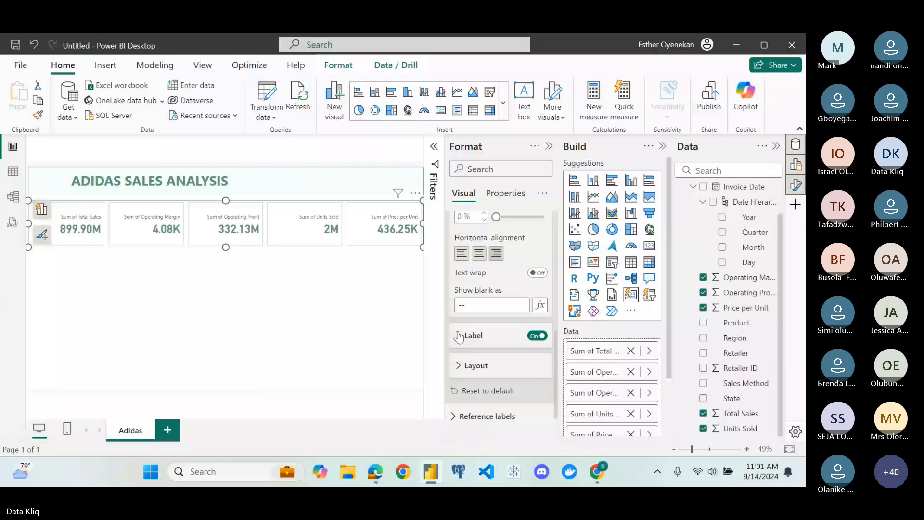
left_click(461, 338)
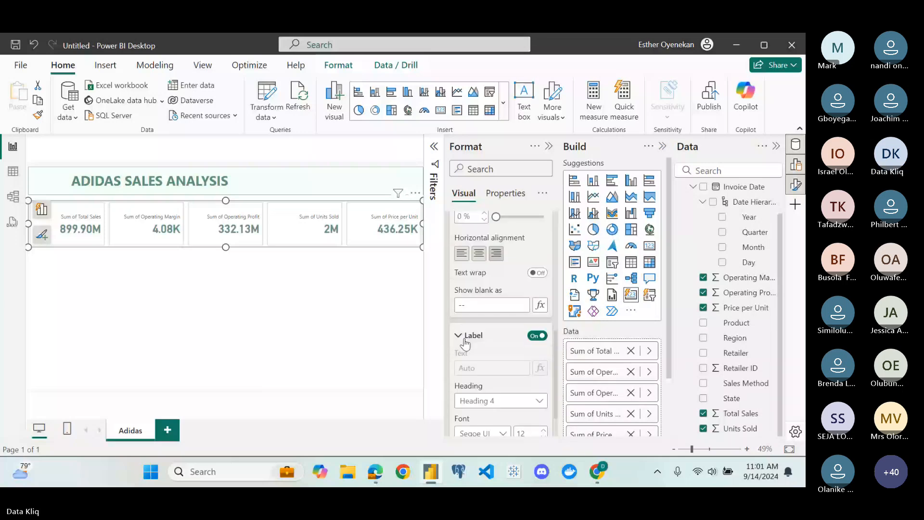
scroll(464, 343, "down", 3)
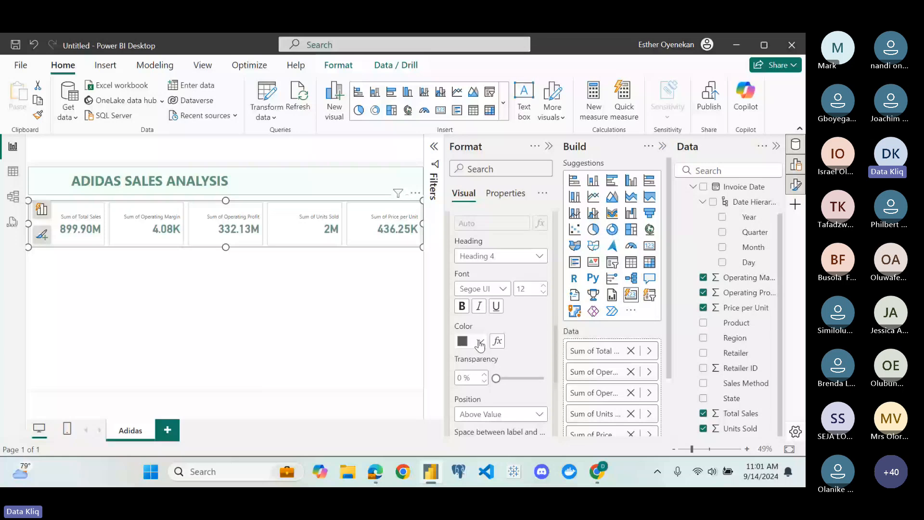
left_click(479, 343)
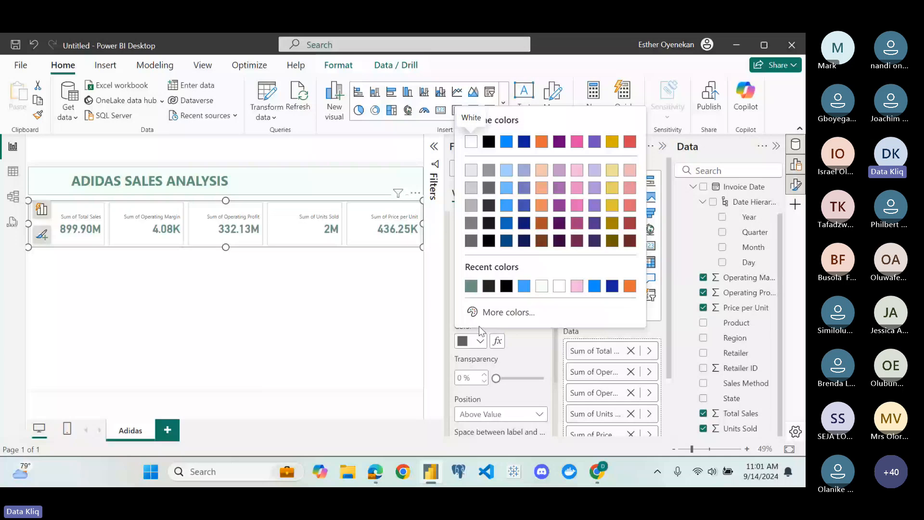
left_click(471, 285)
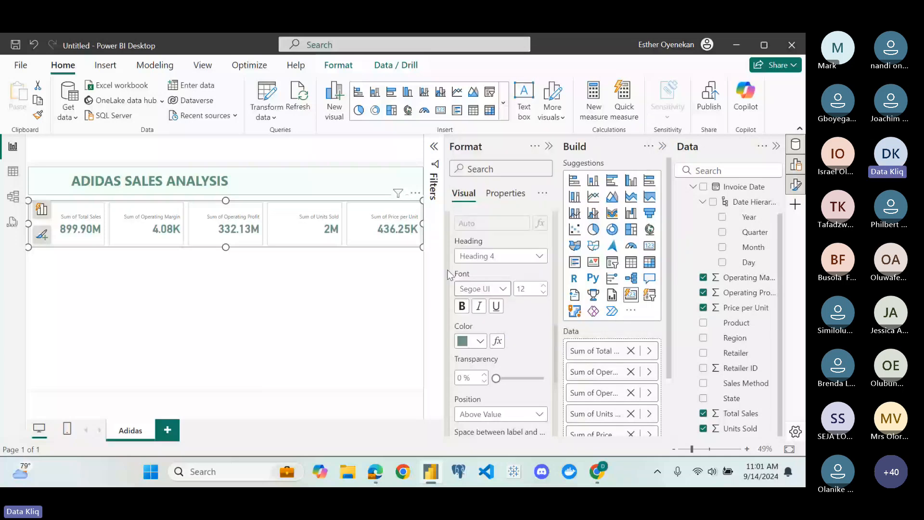
left_click(462, 306)
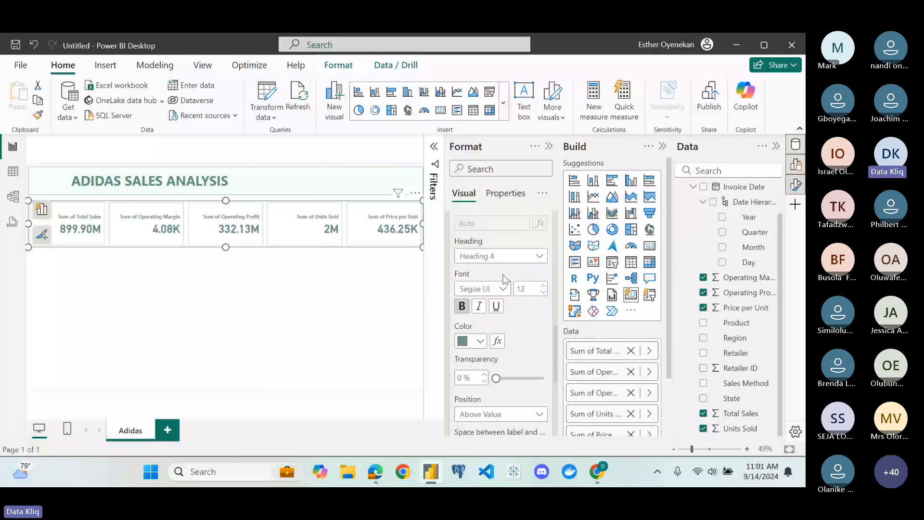
Set the card labels' font size to 14 and position them below the callout values
left_click(545, 286)
left_click(545, 286)
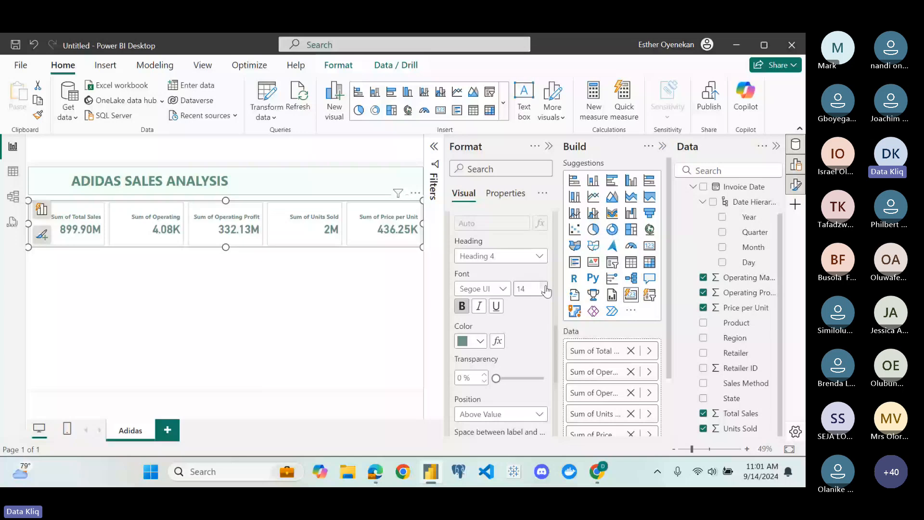
left_click(538, 415)
left_click(518, 426)
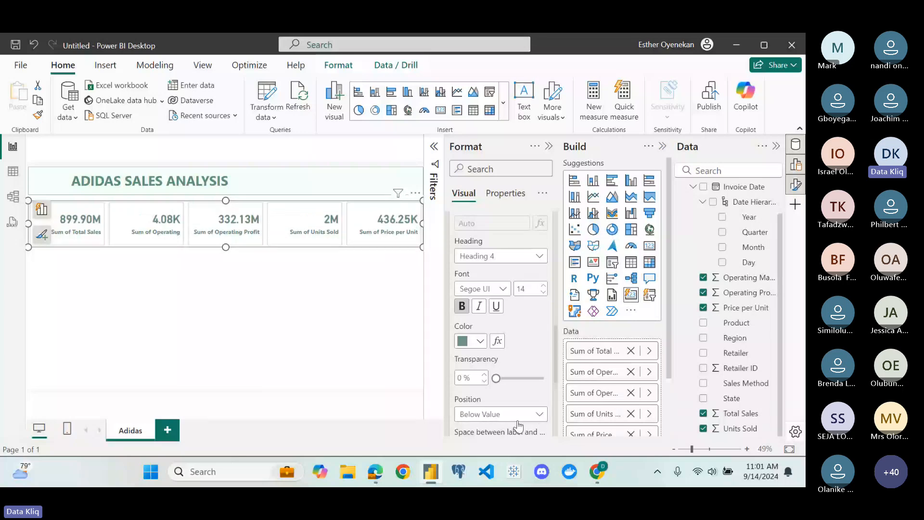
Place the card labels above their values and set the space between label and value to 15 px
left_click(517, 420)
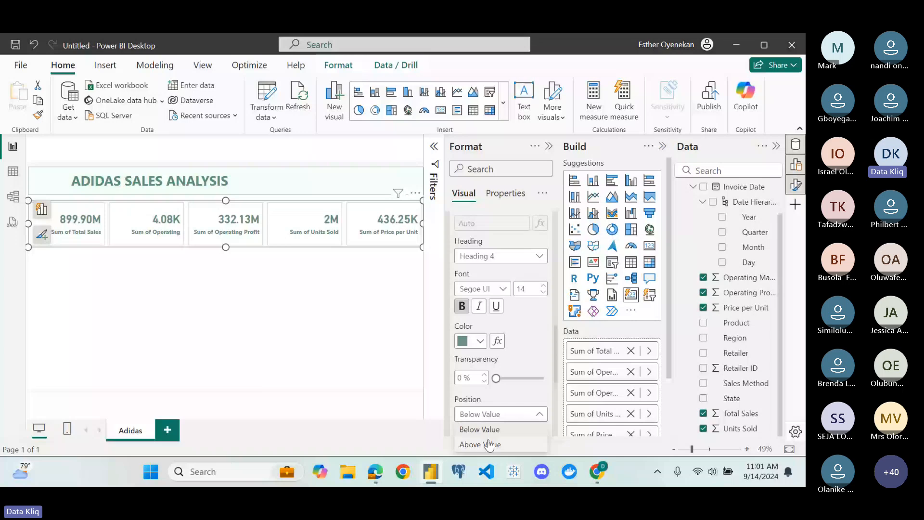
left_click(489, 444)
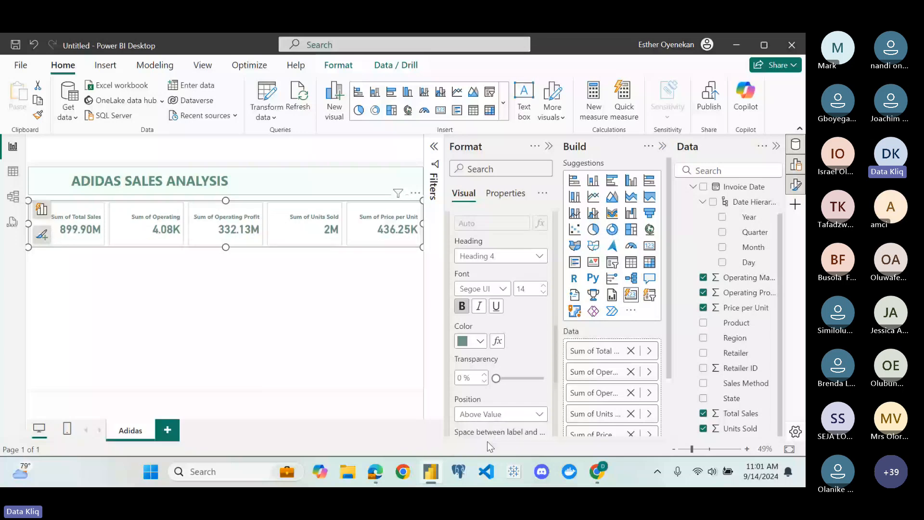
scroll(492, 392, "down", 1)
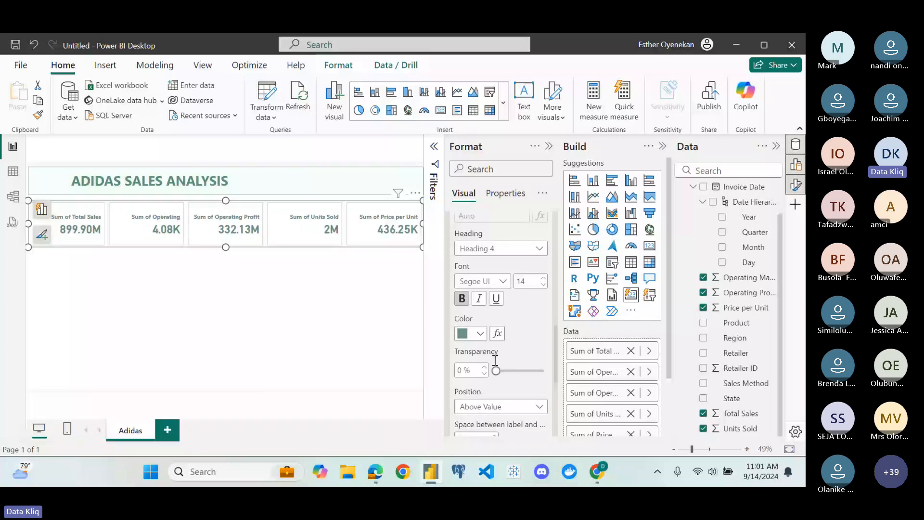
scroll(495, 360, "down", 3)
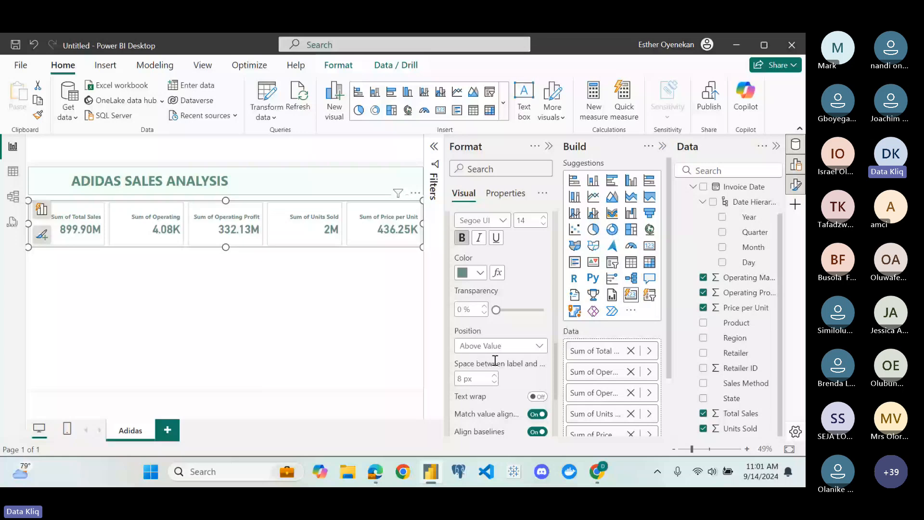
scroll(495, 360, "down", 1)
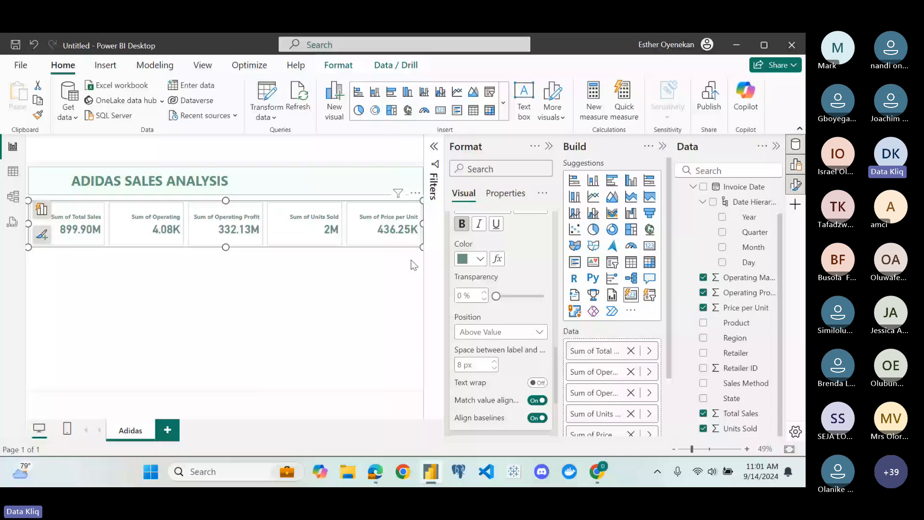
left_click(495, 362)
left_click(495, 362)
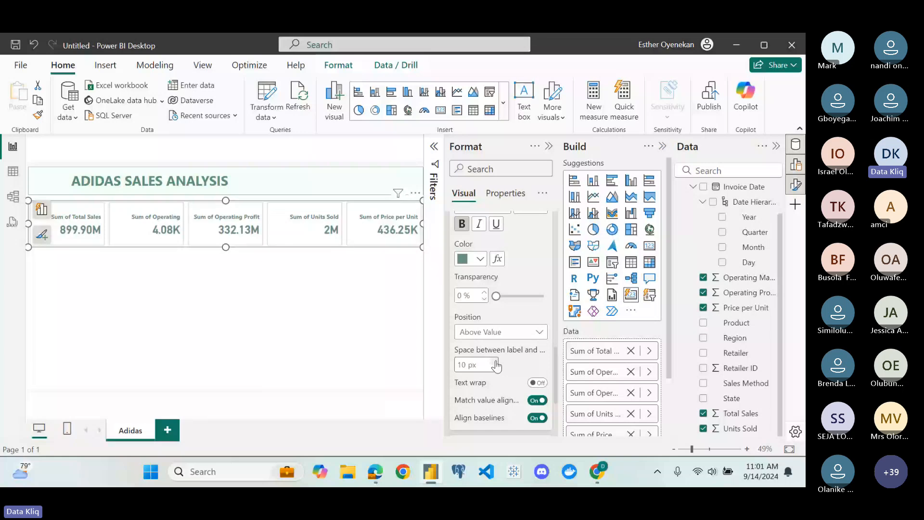
left_click(496, 362)
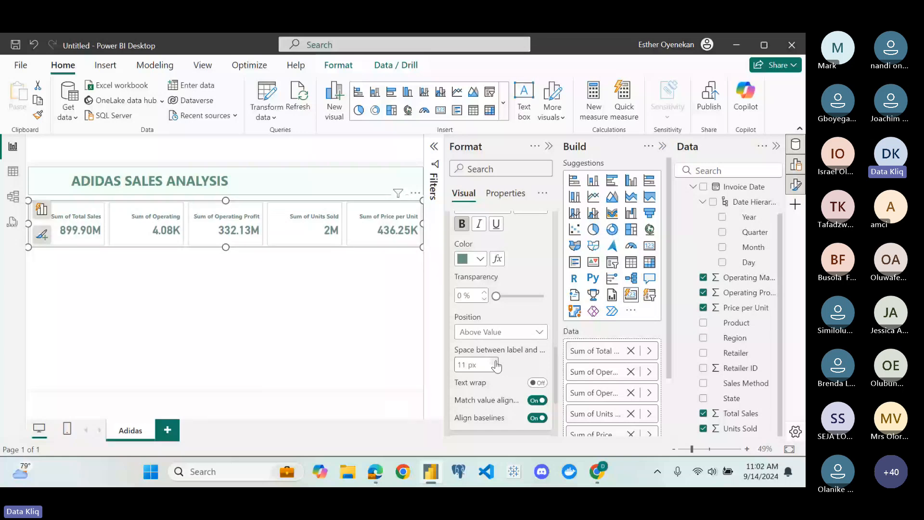
left_click(496, 361)
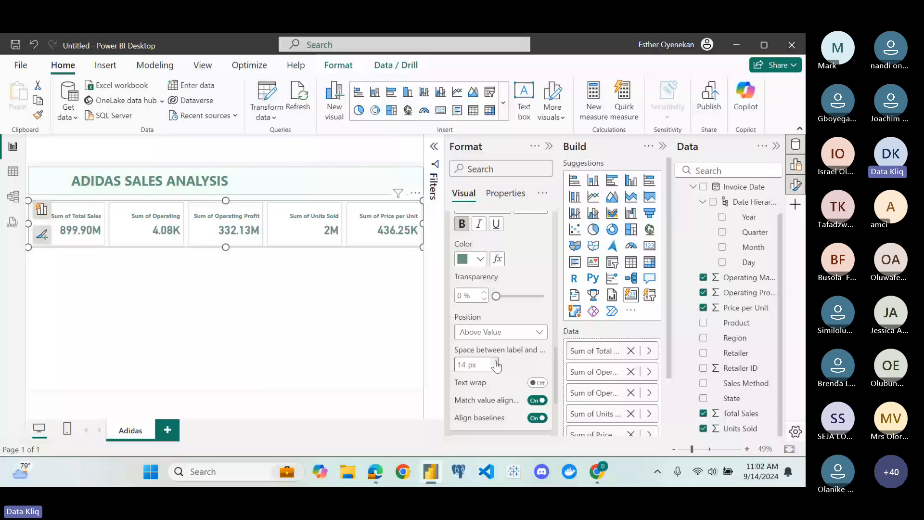
left_click(496, 361)
Review the callout alignment and layout settings, and collapse the Label, Layout and Callout values sections
scroll(482, 371, "down", 2)
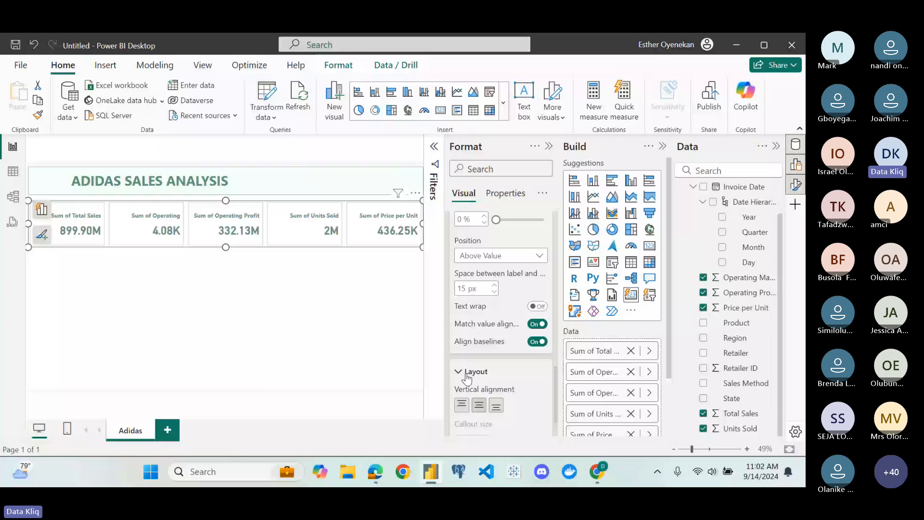
scroll(466, 378, "down", 2)
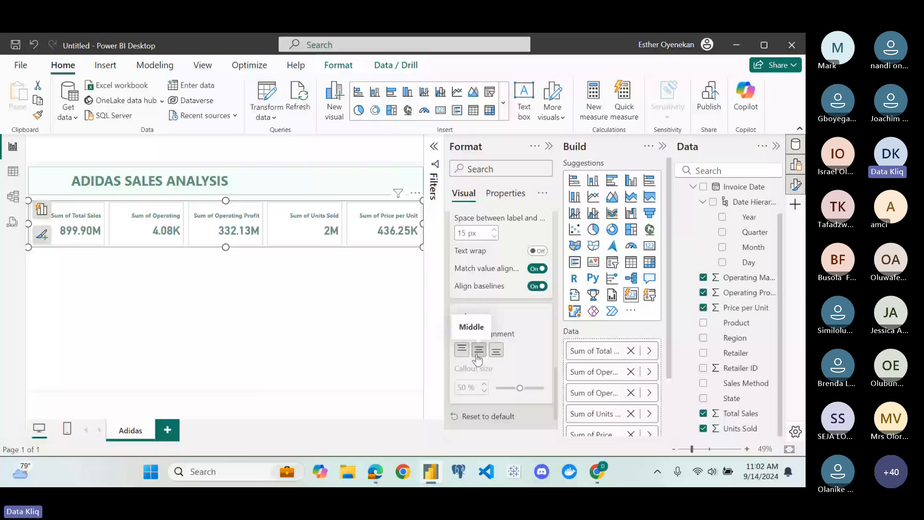
scroll(478, 359, "down", 2)
scroll(476, 356, "up", 3)
scroll(476, 353, "up", 4)
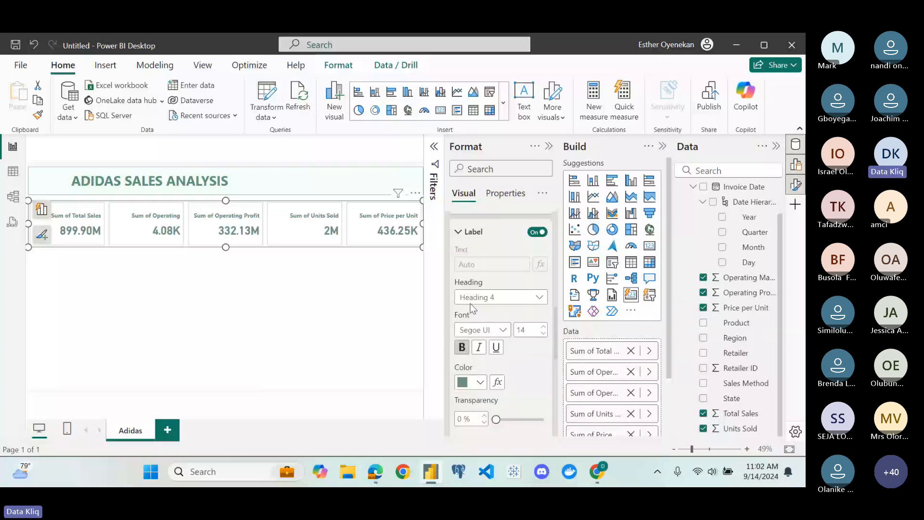
left_click(458, 260)
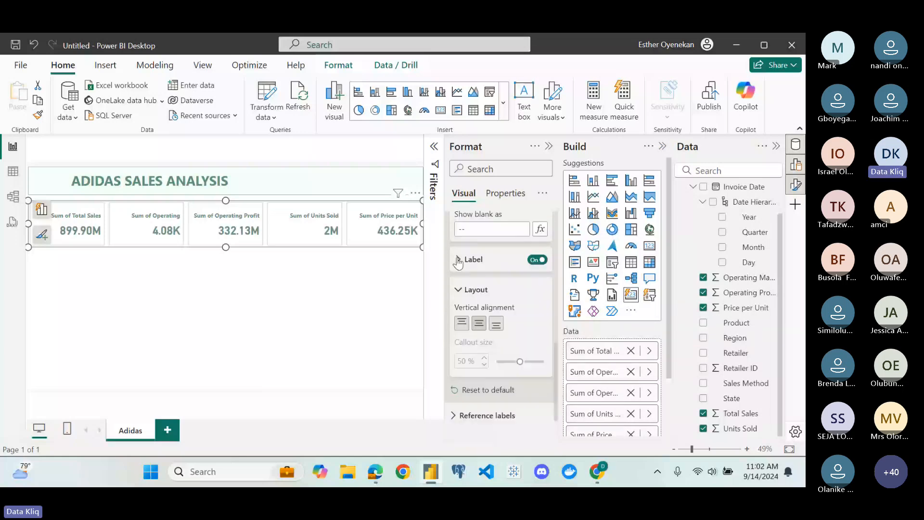
left_click(458, 289)
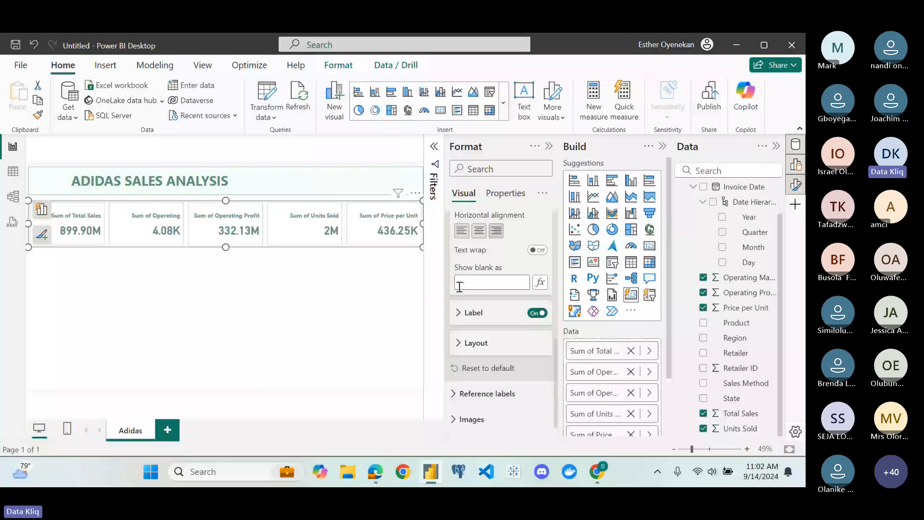
scroll(460, 286, "up", 2)
scroll(460, 287, "down", 4)
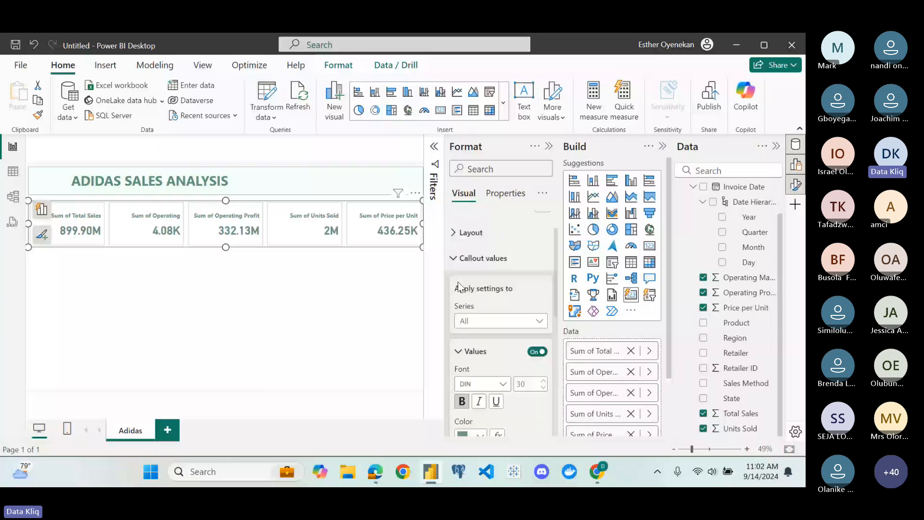
left_click(457, 260)
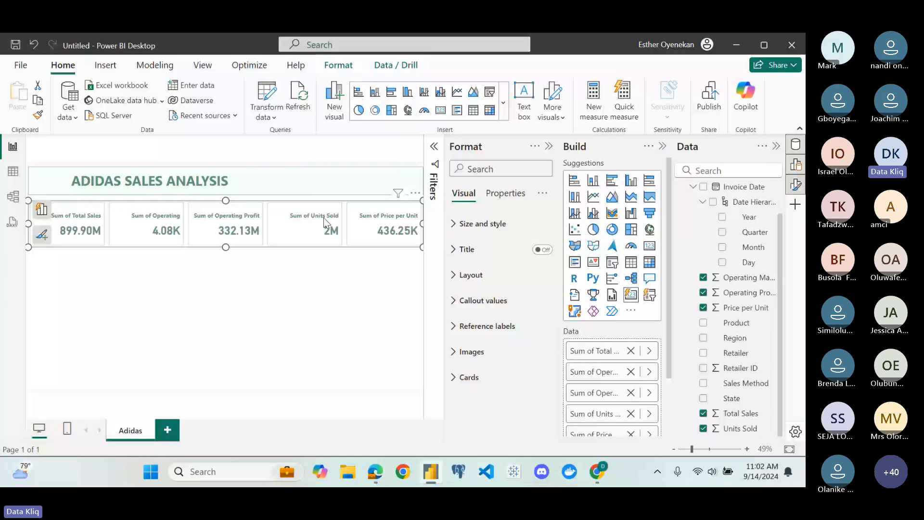
Rename the first card field as Total Sales by removing its "Sum of" prefix
double_click(596, 351)
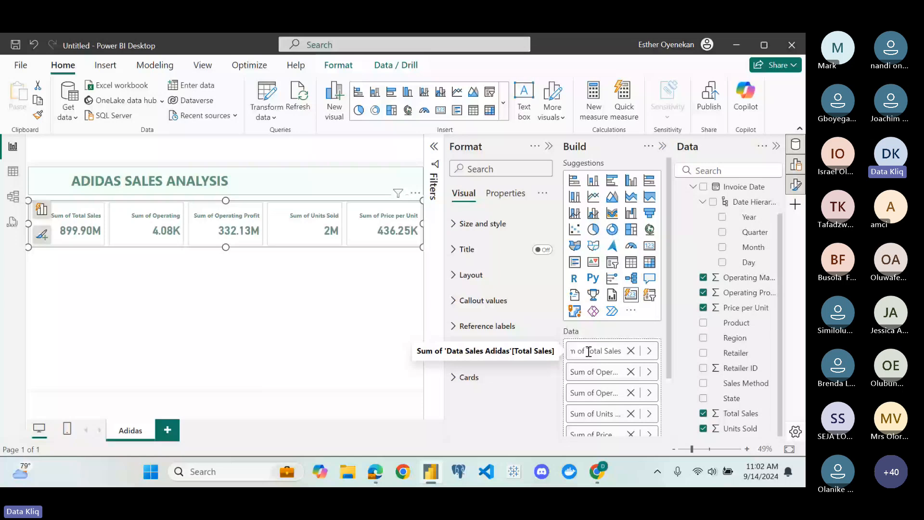
key("BackSpace")
key("BackSpace")
key("BackSpace")
key("BackSpace")
key("BackSpace")
key("BackSpace")
key("BackSpace")
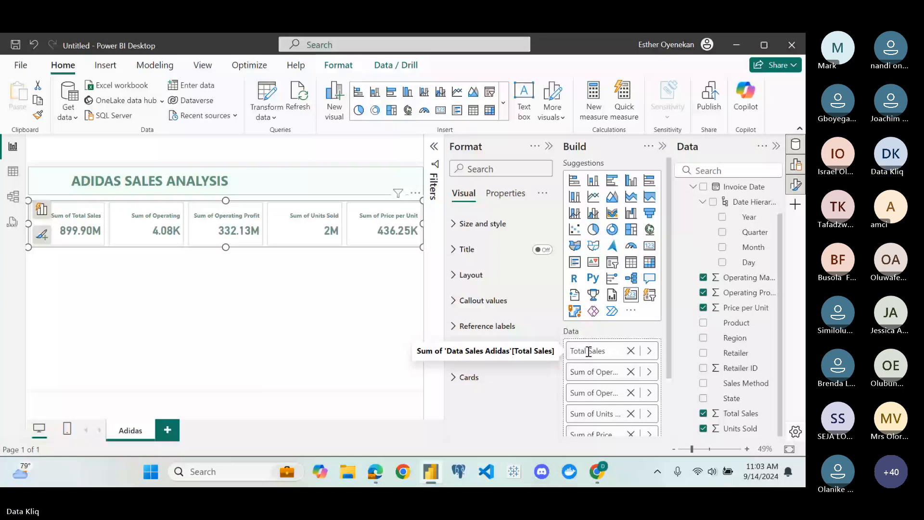
Rename the second and third card fields as Operating Margin and Operating Profit
double_click(580, 374)
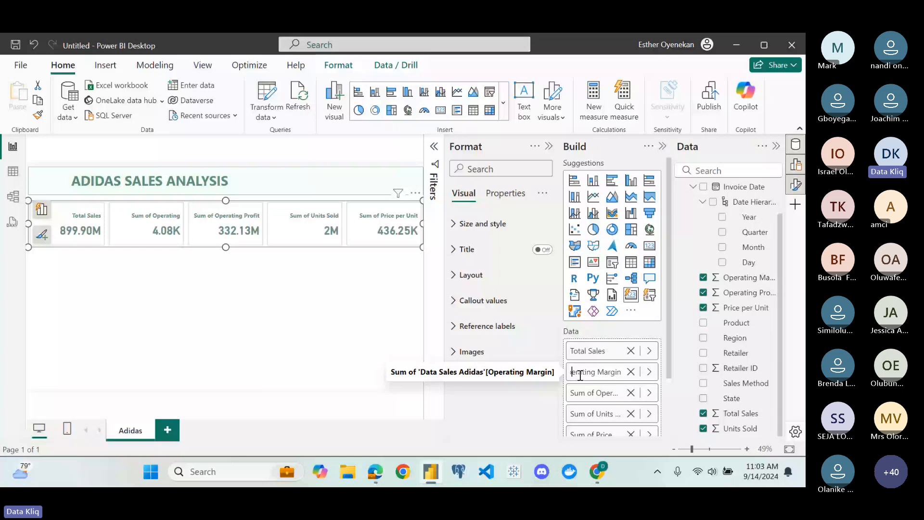
key("Home")
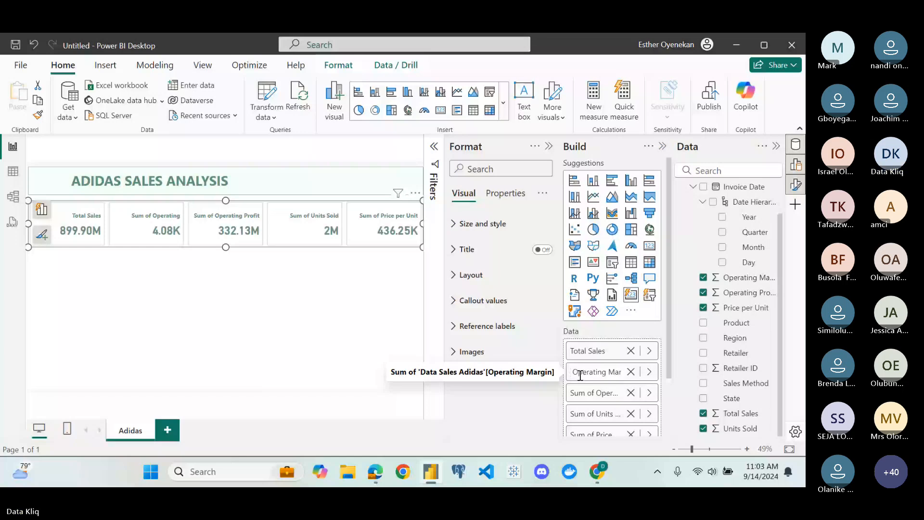
key("Delete")
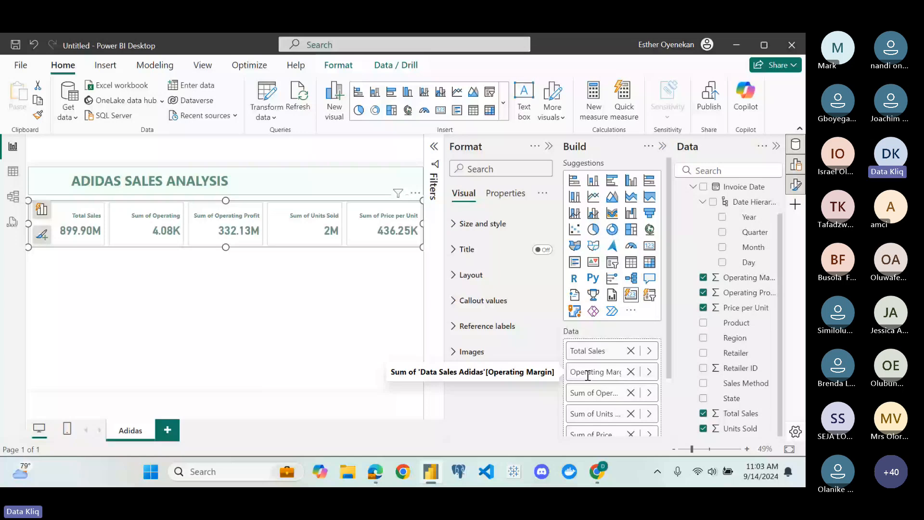
key("Return")
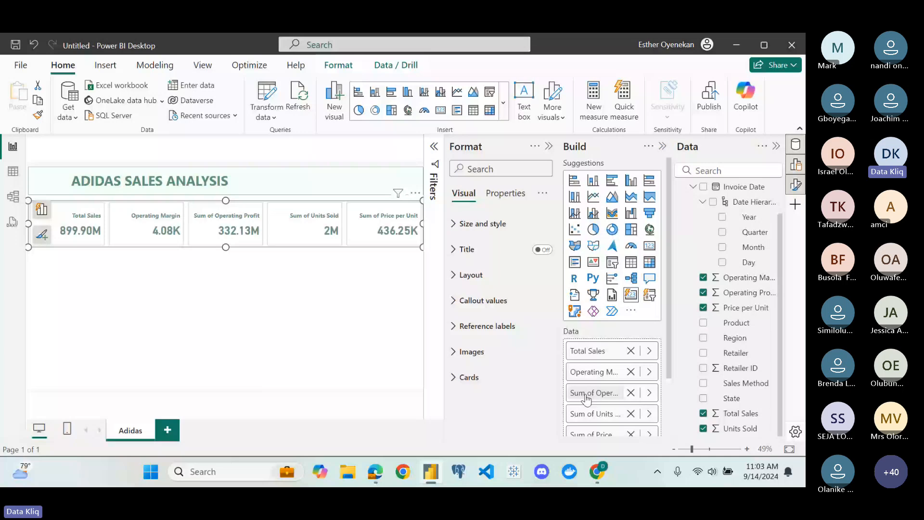
double_click(572, 394)
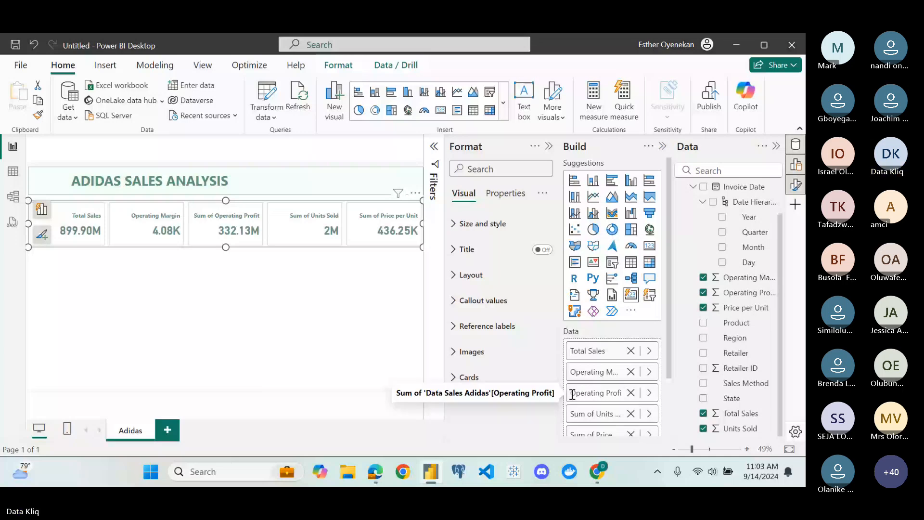
key("Return")
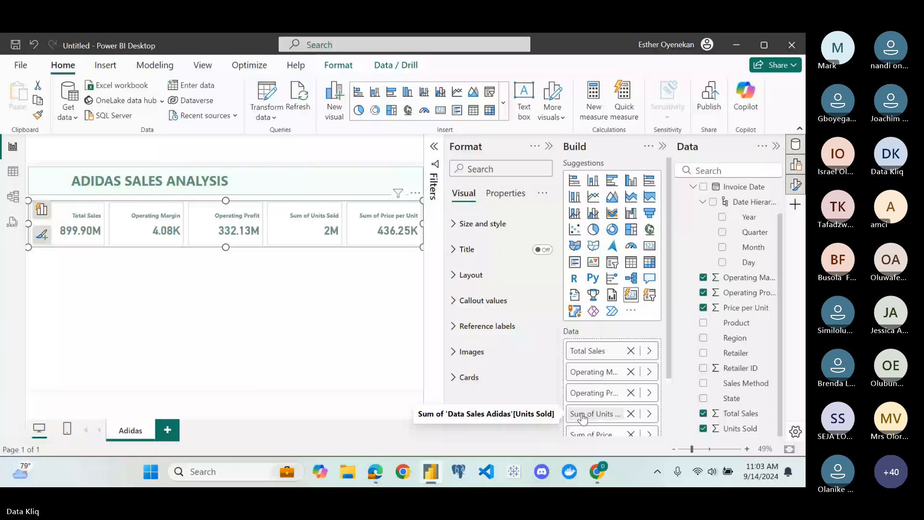
Remove the "Sum of" prefix from the fourth card field so it is named Units Sold
double_click(586, 416)
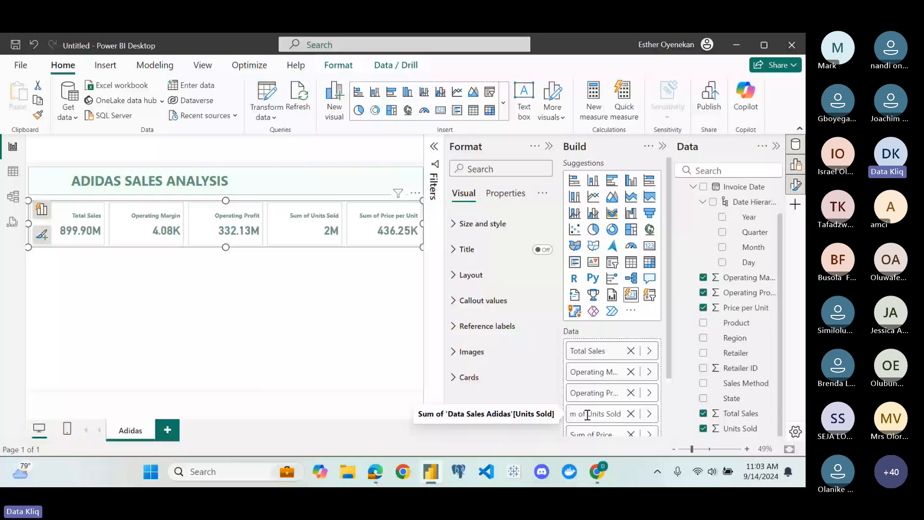
key("BackSpace")
key("BackSpace")
key("BackSpace")
key("BackSpace")
key("BackSpace")
key("BackSpace")
key("BackSpace")
Rename the last card field as Price per Unit, without the "Sum of" prefix
scroll(587, 415, "down", 1)
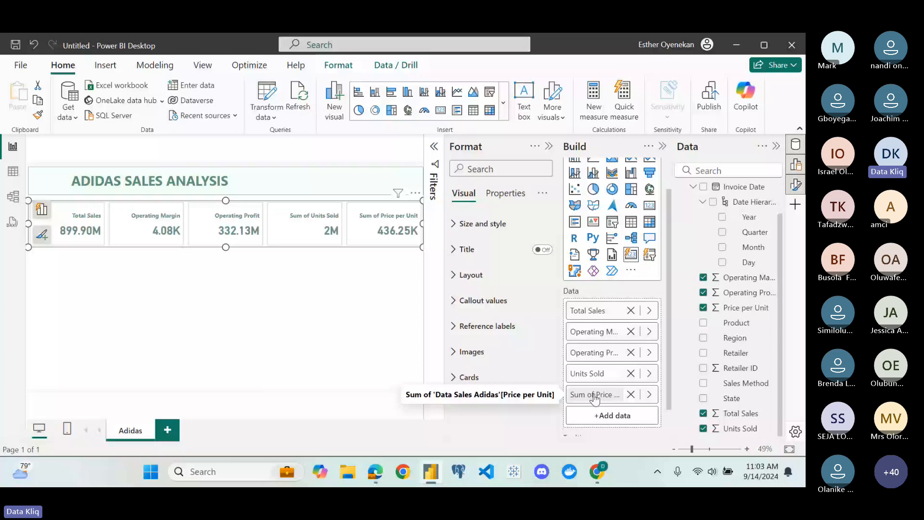
double_click(596, 399)
left_click(575, 397)
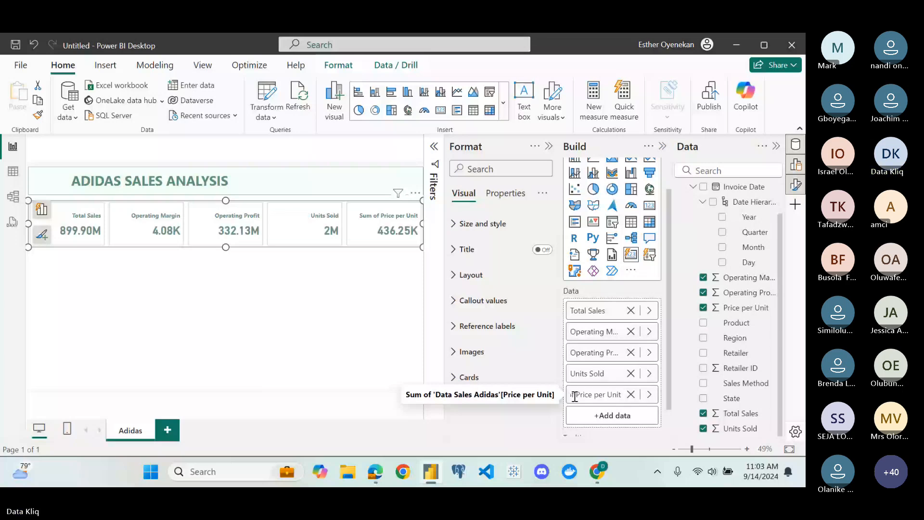
key("BackSpace")
key("BackSpace")
key("BackSpace")
key("BackSpace")
key("BackSpace")
key("BackSpace")
key("BackSpace")
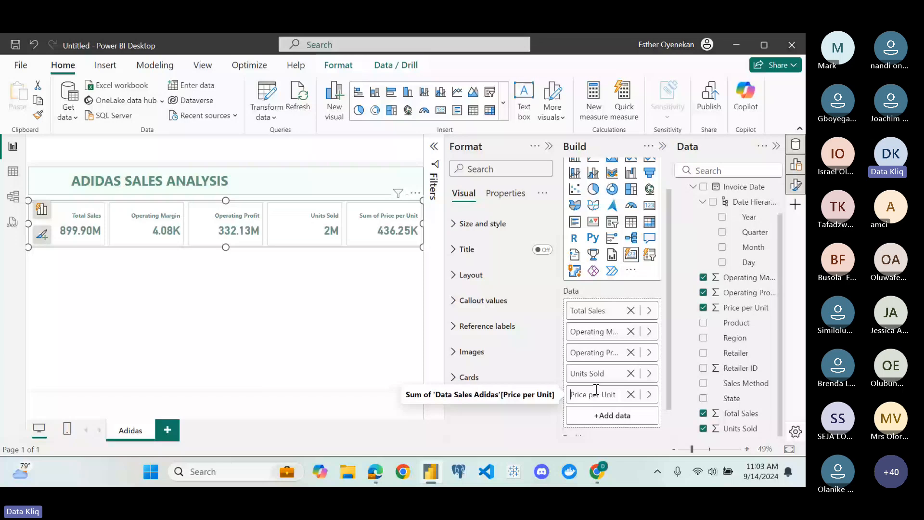
left_click(635, 292)
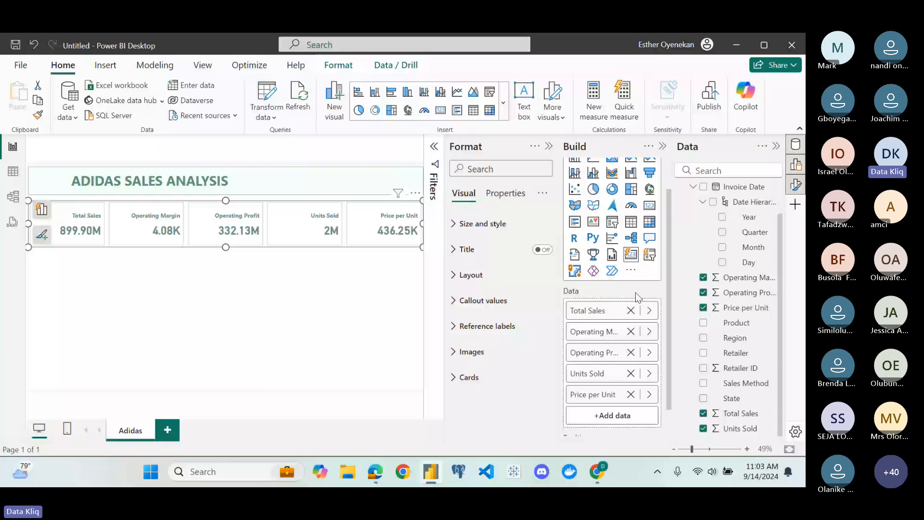
Change the summarization of the Price per Unit card field to Average
left_click(650, 394)
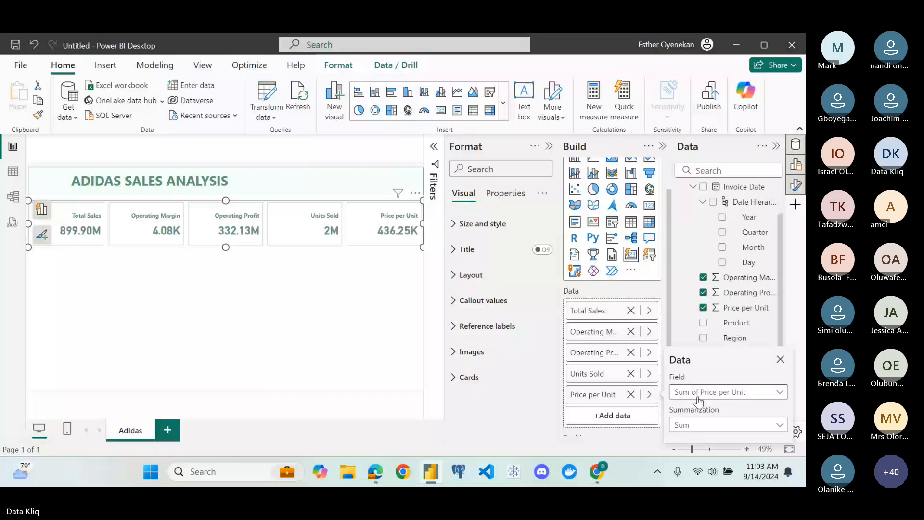
left_click(731, 393)
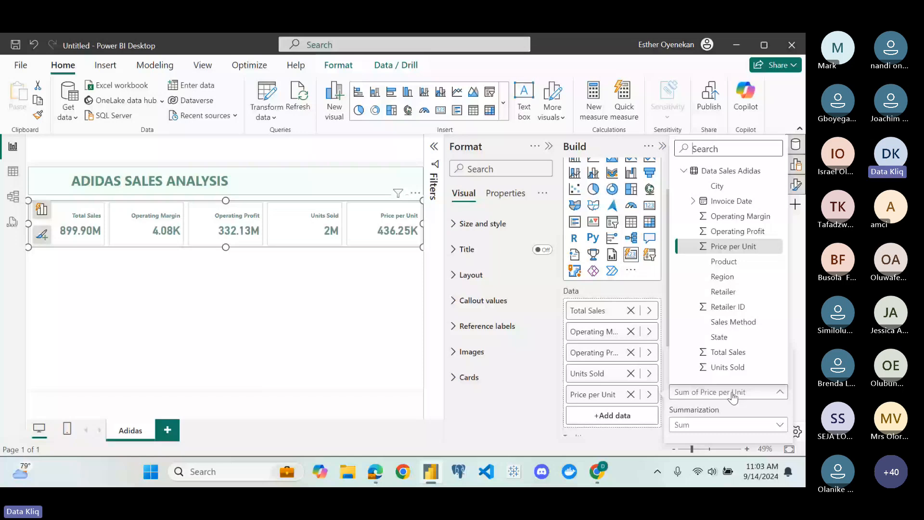
left_click(733, 395)
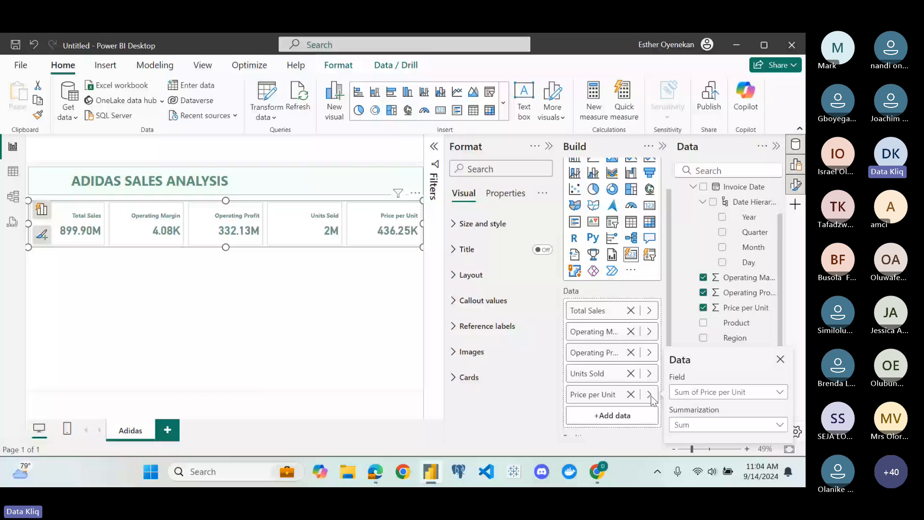
left_click(776, 427)
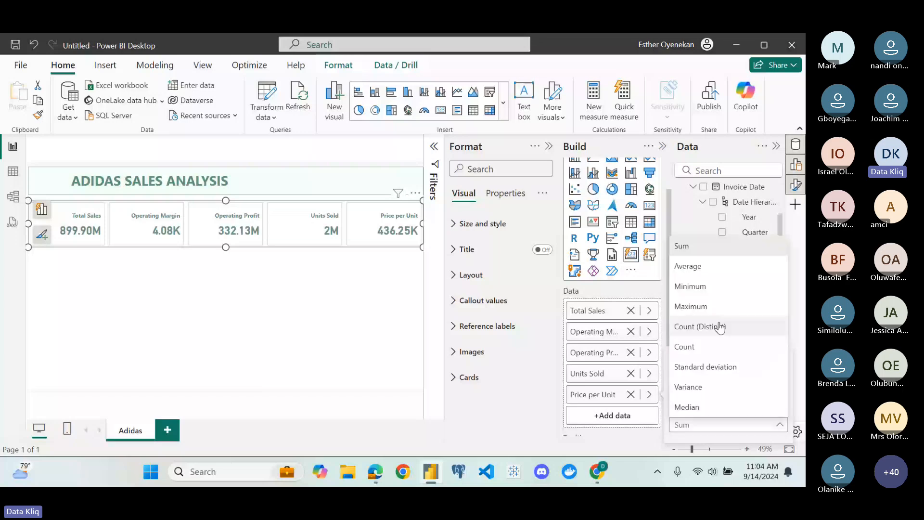
left_click(702, 268)
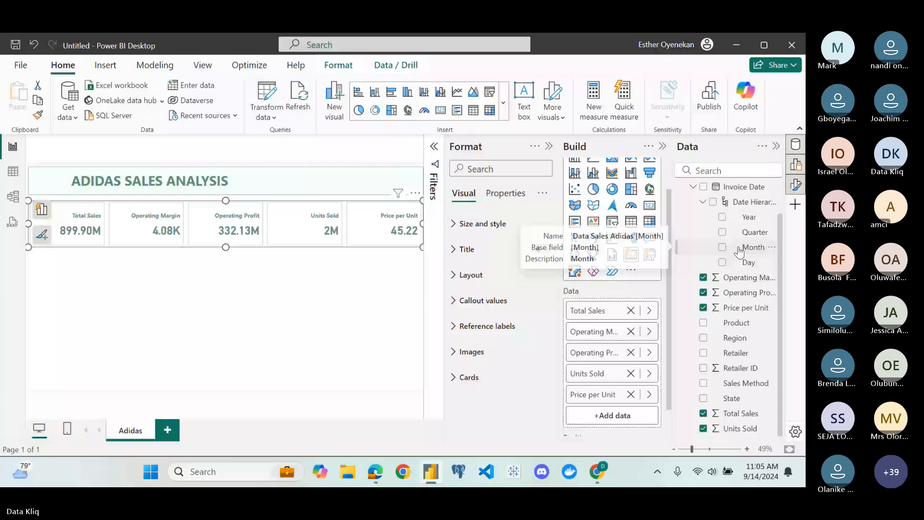
Rename the last card field as Average Price per Unit
scroll(740, 252, "up", 2)
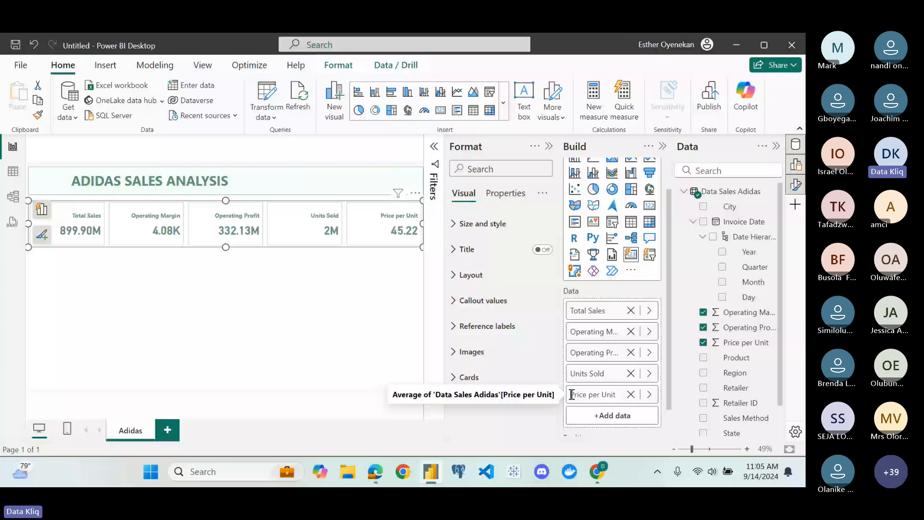
type("Ave")
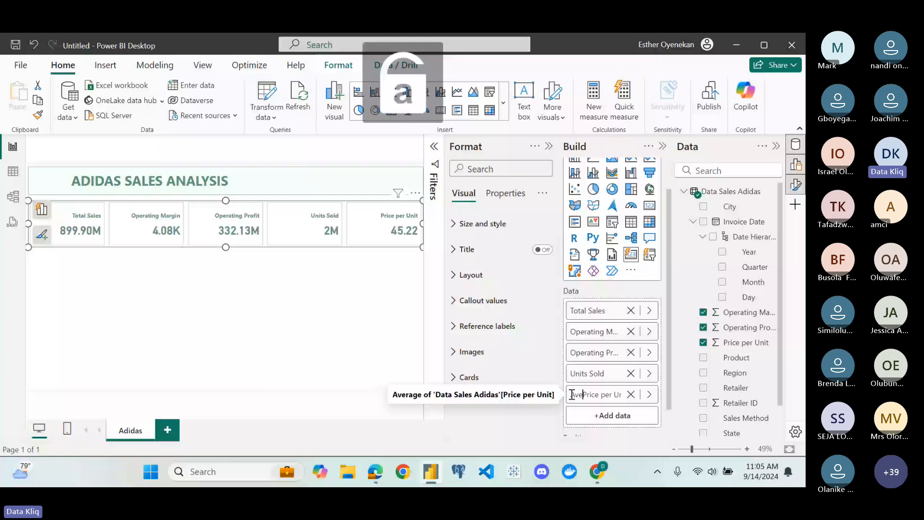
type("rage")
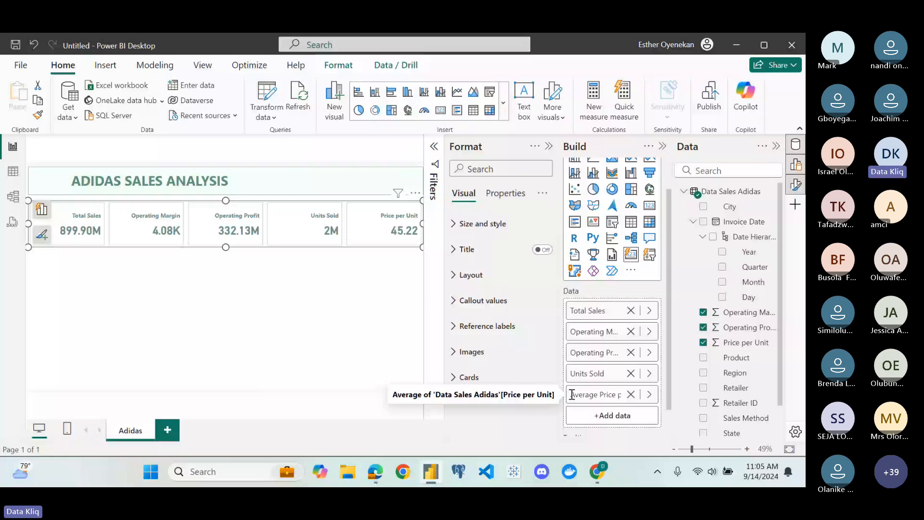
key("Return")
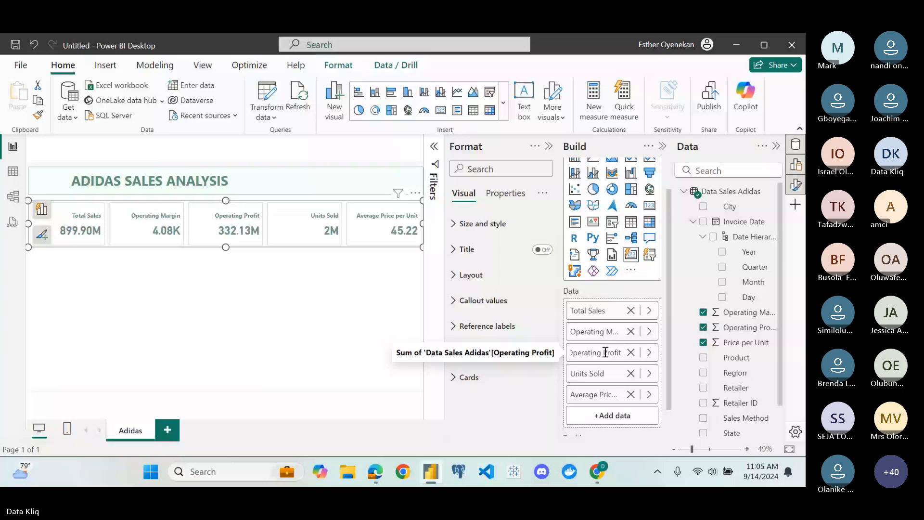
Rename the third card field, Operating Profit, as Total Profit
key("Caps_Lock")
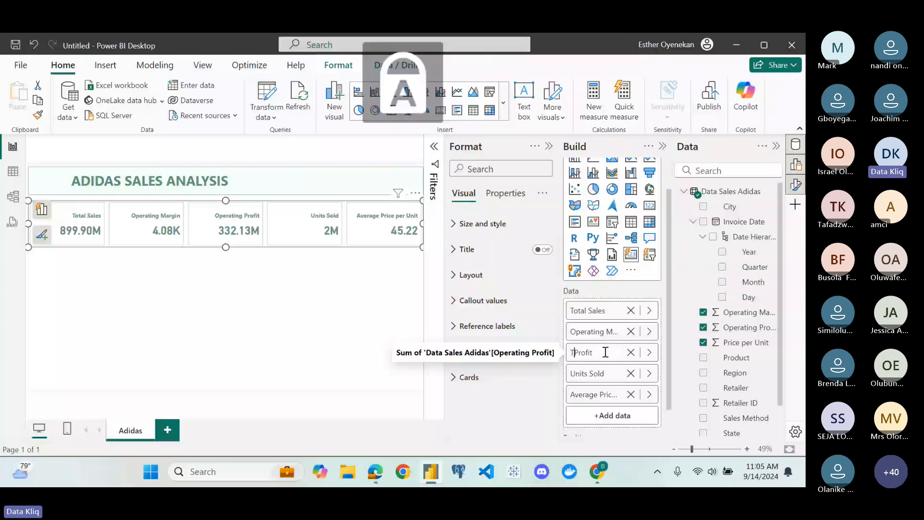
type("Tota")
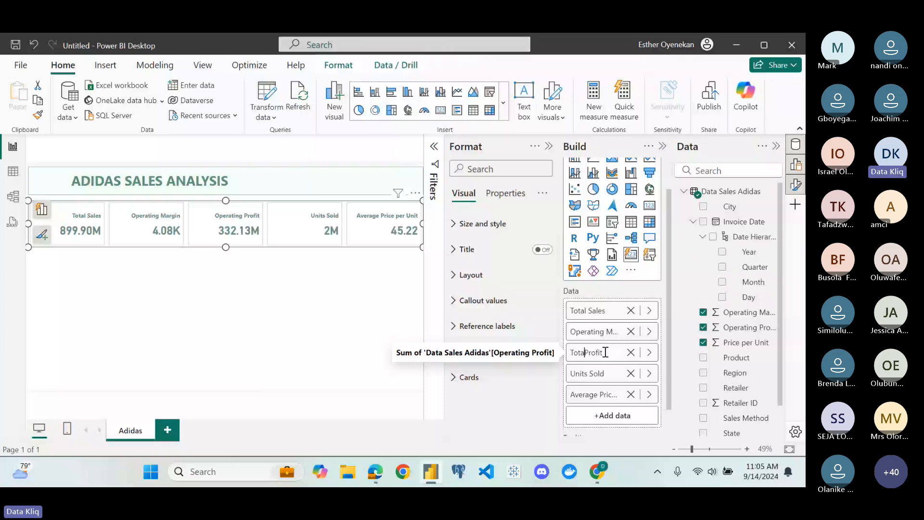
type("l")
key("Return")
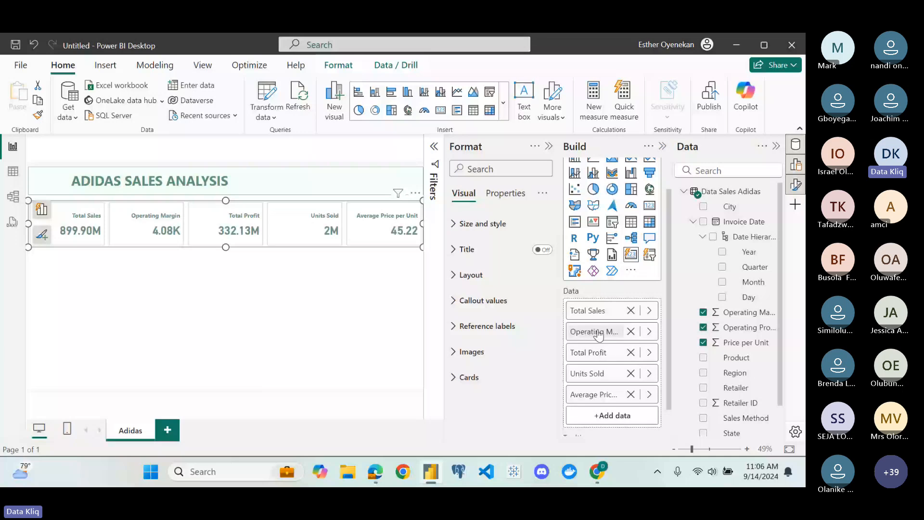
Change the summarization of the Operating Margin card field to Average
left_click(599, 335)
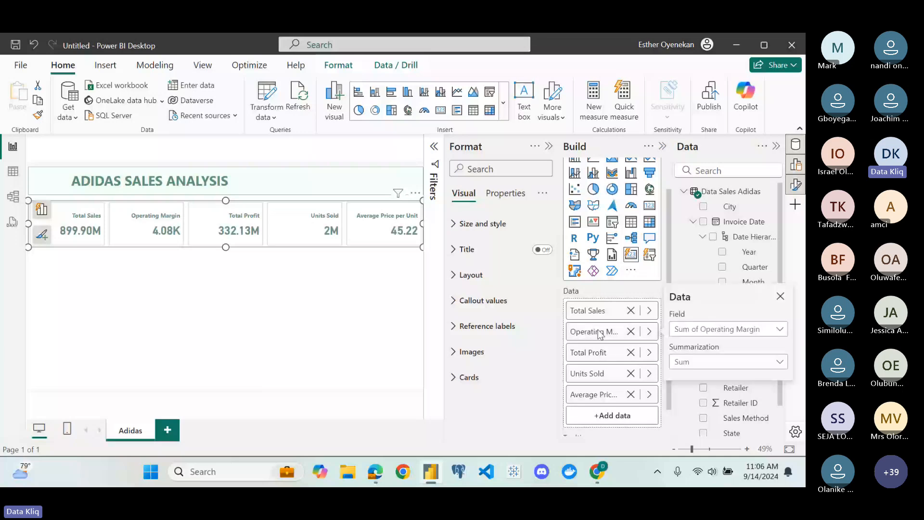
left_click(729, 361)
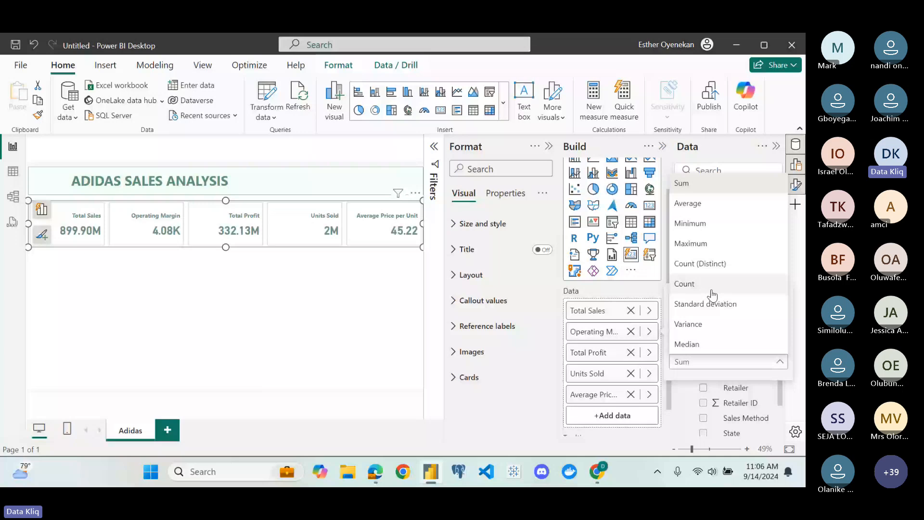
left_click(708, 206)
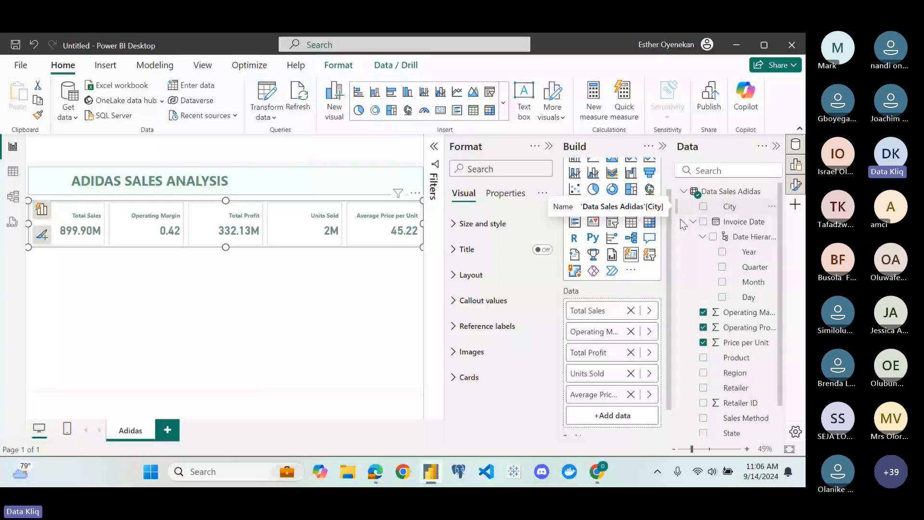
Rename the second card field, Operating Margin, as Average Margin
double_click(595, 332)
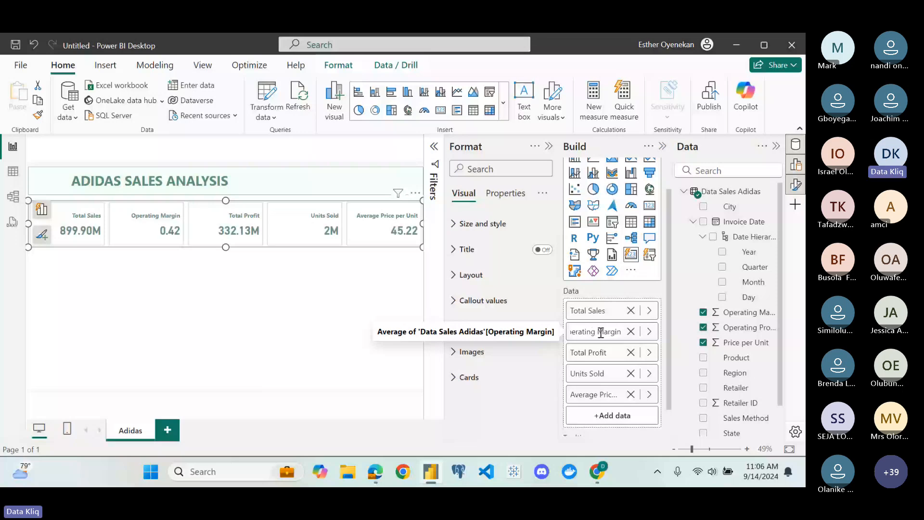
key("BackSpace")
key("BackSpace")
key("BackSpace")
key("BackSpace")
key("BackSpace")
key("BackSpace")
key("BackSpace")
key("BackSpace")
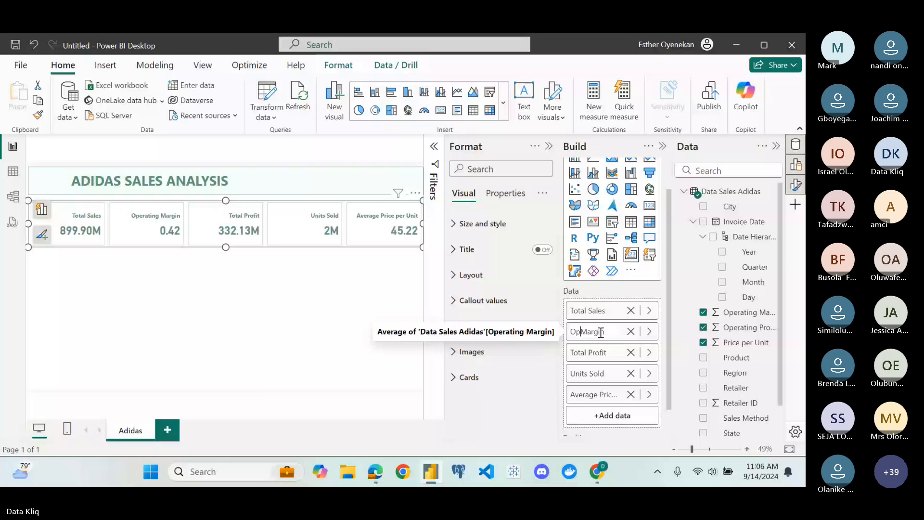
key("BackSpace")
key("BackSpace")
type("Average")
left_click(620, 294)
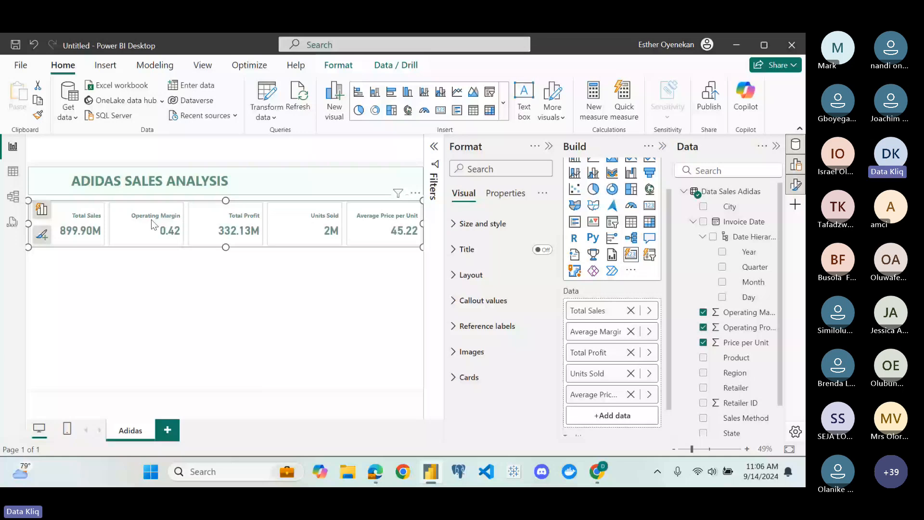
key("Return")
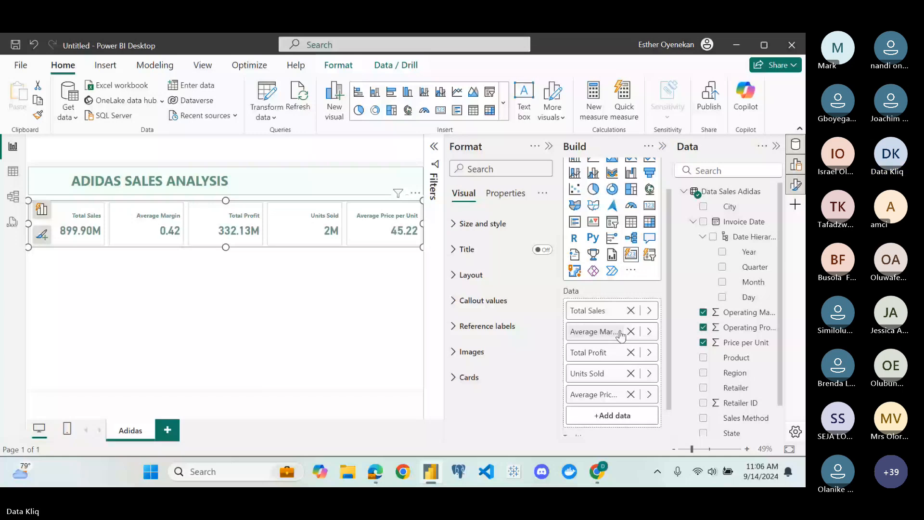
left_click(578, 353)
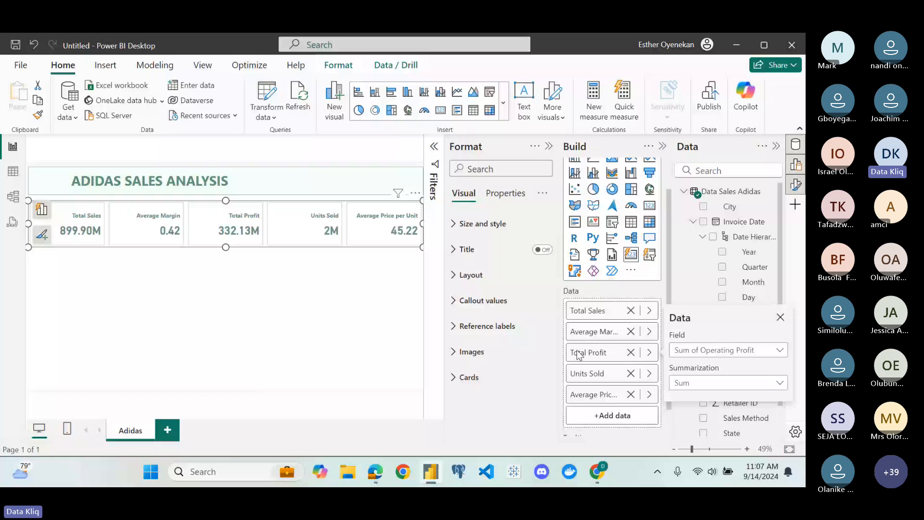
left_click(622, 358)
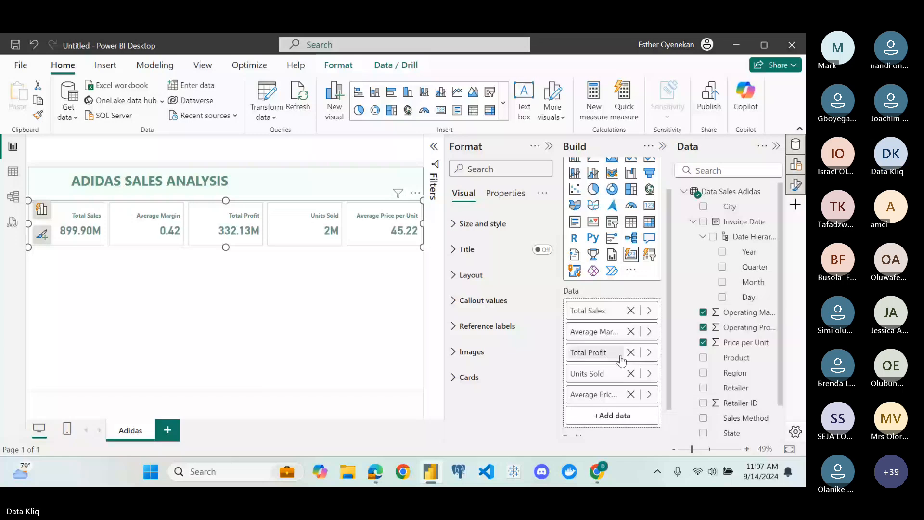
Reposition the KPI card visual directly beneath the report title and deselect it
left_click(229, 217)
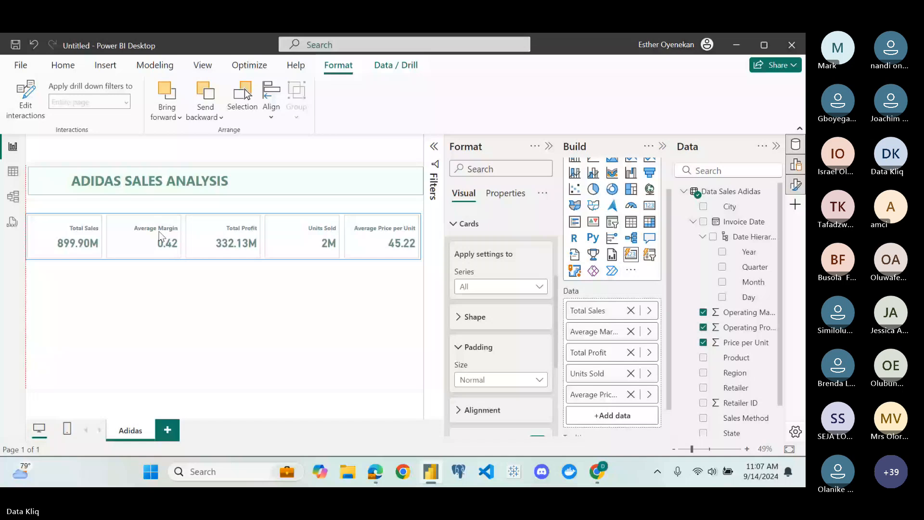
left_click_drag(159, 232, 159, 219)
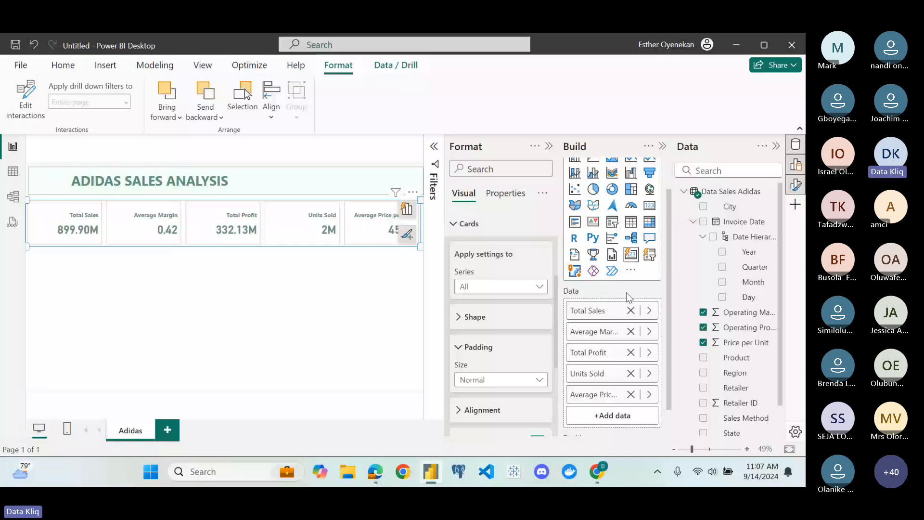
left_click(207, 289)
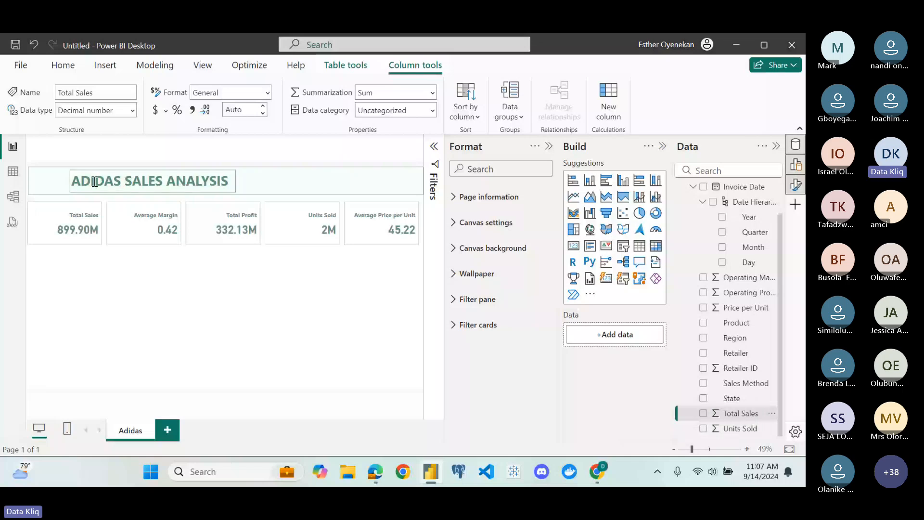
Format the Total Sales column as dollar currency with 0 decimal places
left_click(154, 110)
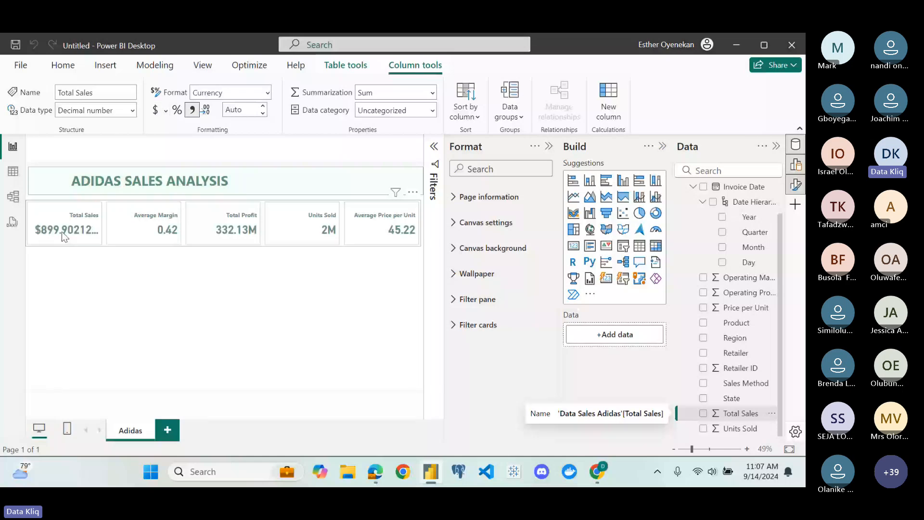
double_click(240, 110)
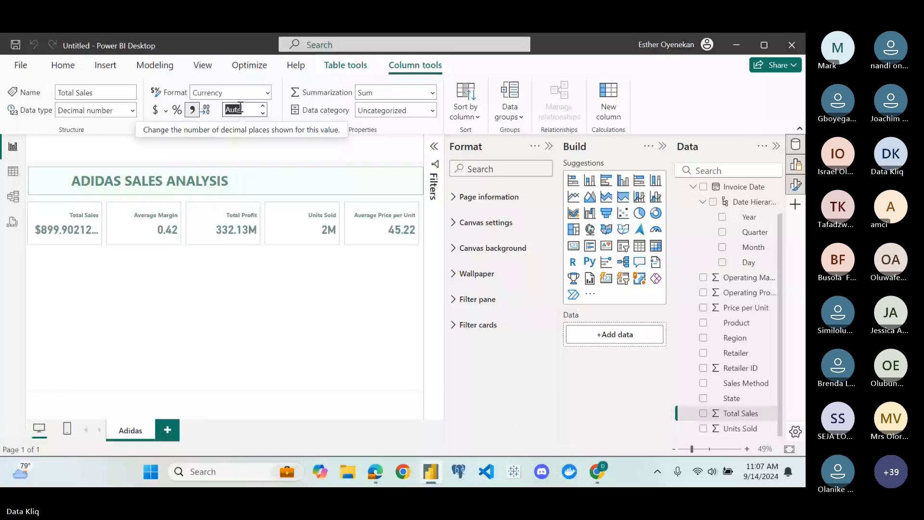
type("0")
key("Return")
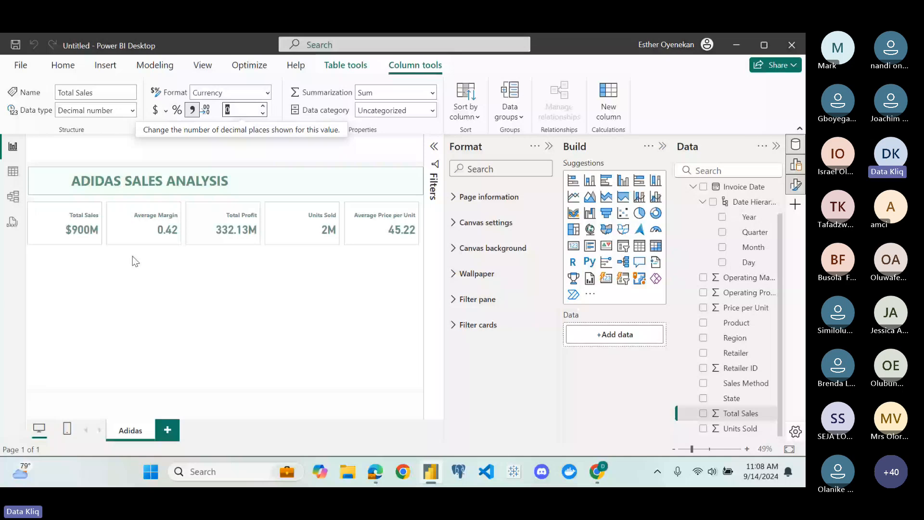
left_click(237, 244)
left_click(375, 293)
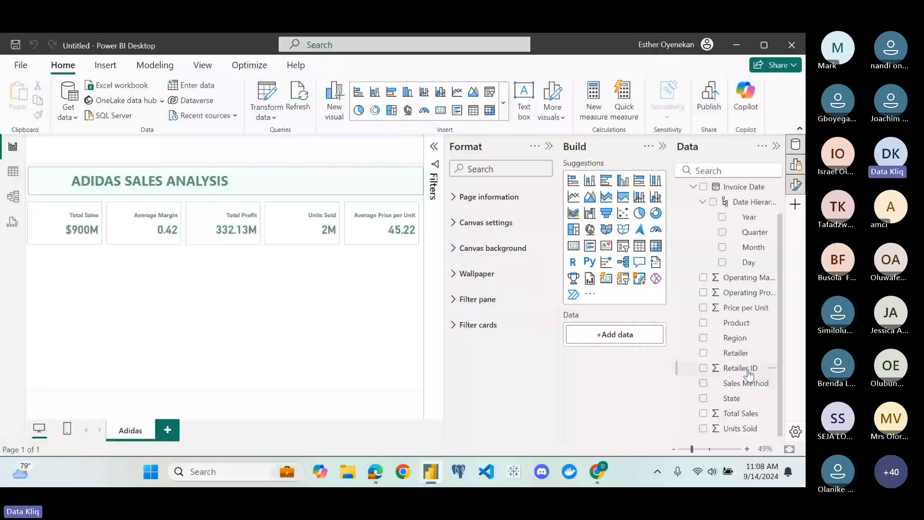
Format the Price per Unit column as dollar currency with 0 decimal places
left_click(745, 311)
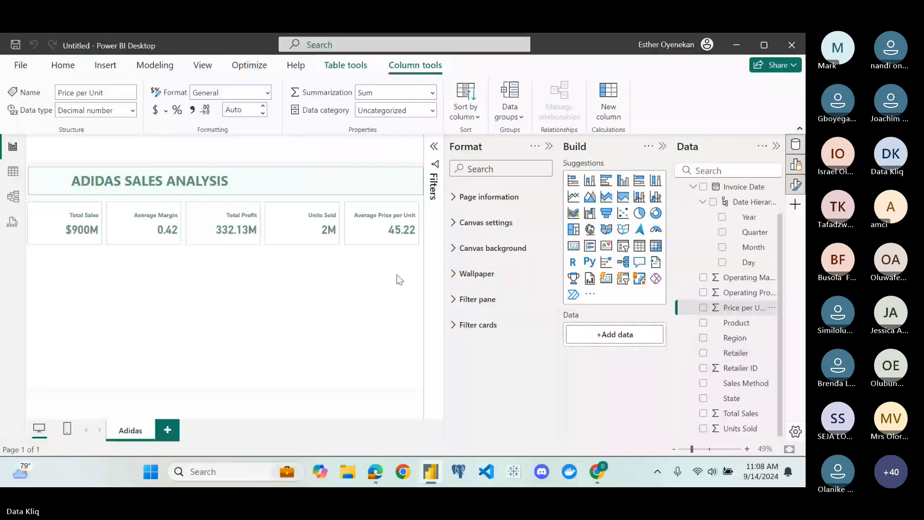
left_click(153, 114)
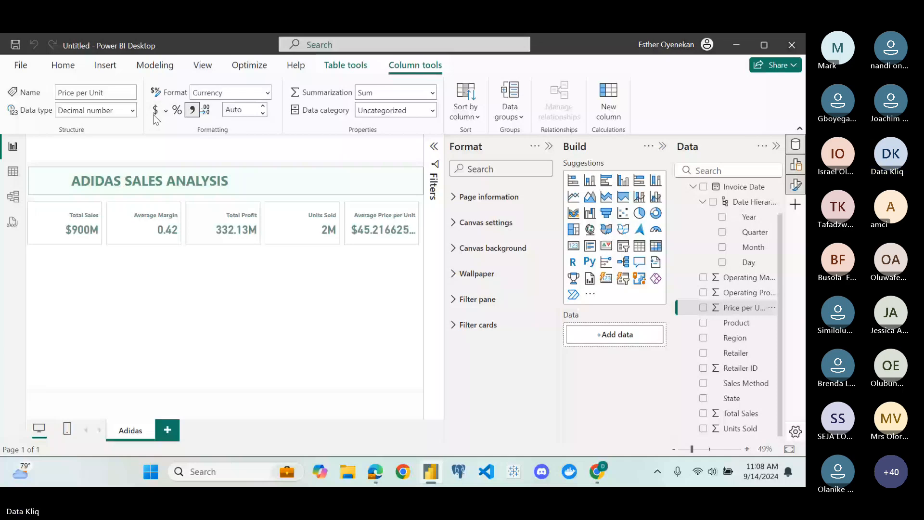
left_click(236, 110)
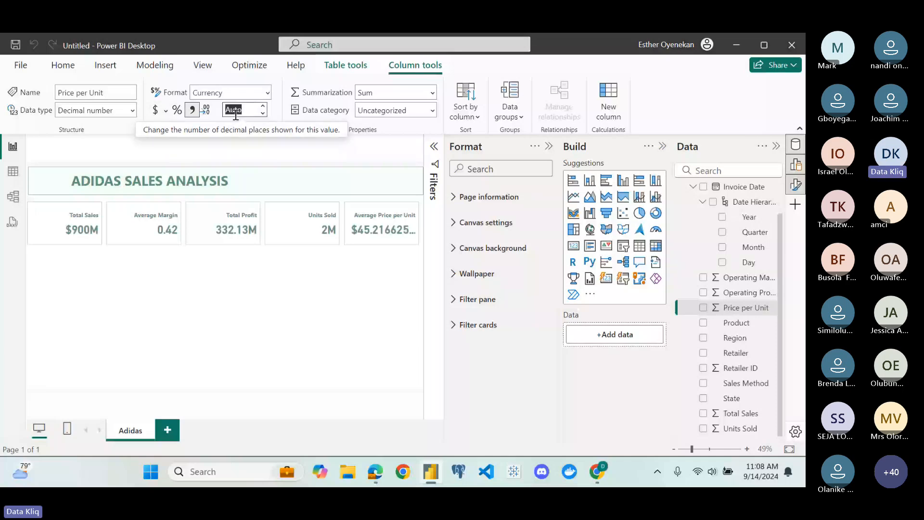
left_click(236, 115)
key("BackSpace")
key("BackSpace")
key("BackSpace")
key("BackSpace")
type("0")
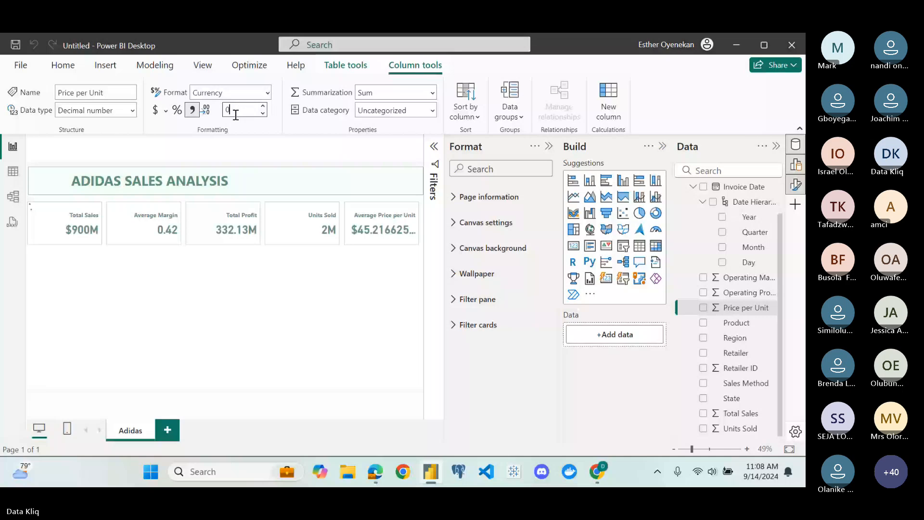
key("Return")
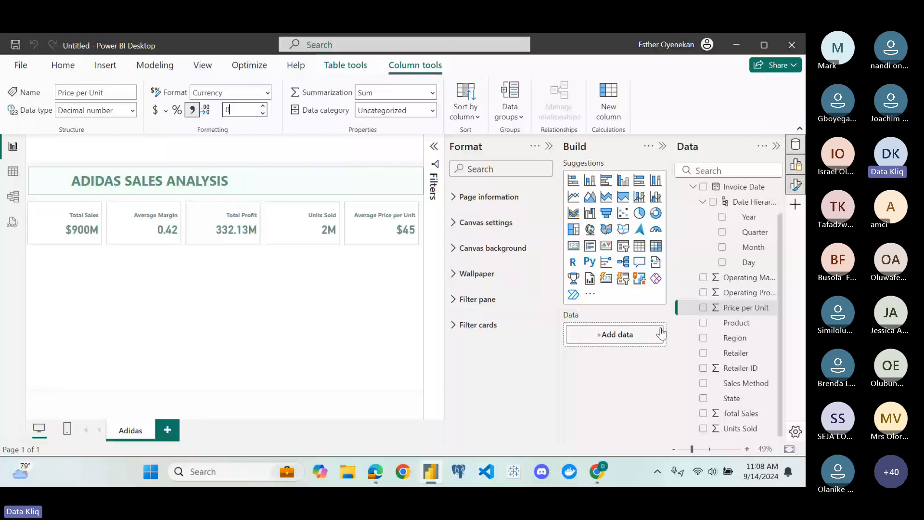
Format the Operating Margin column as a percentage with 1 decimal place
left_click(738, 280)
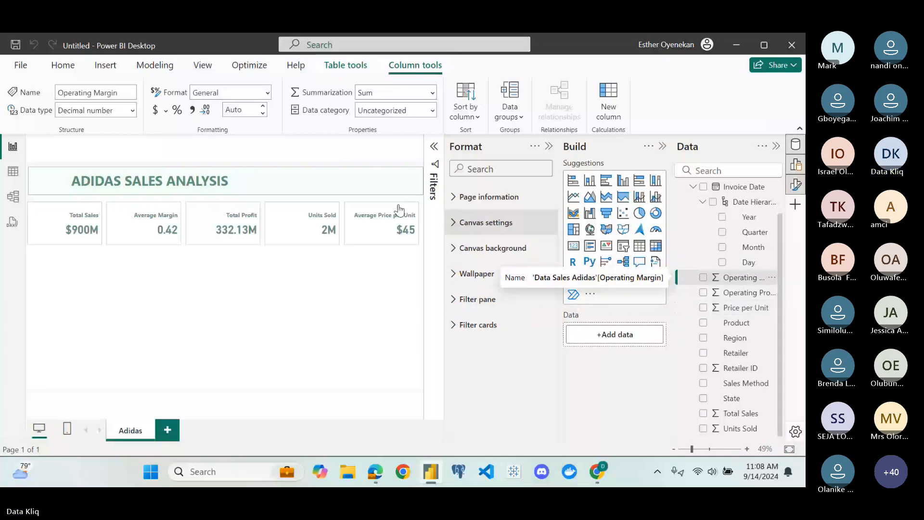
left_click(177, 110)
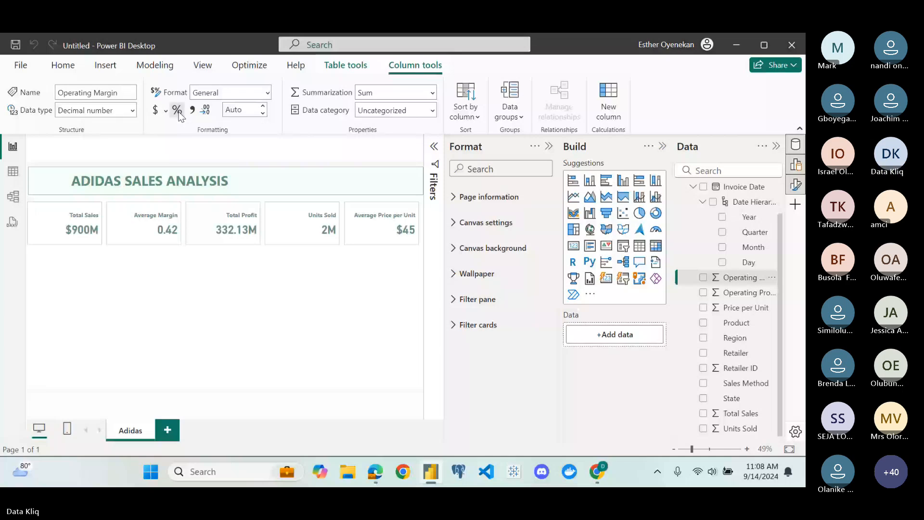
double_click(240, 112)
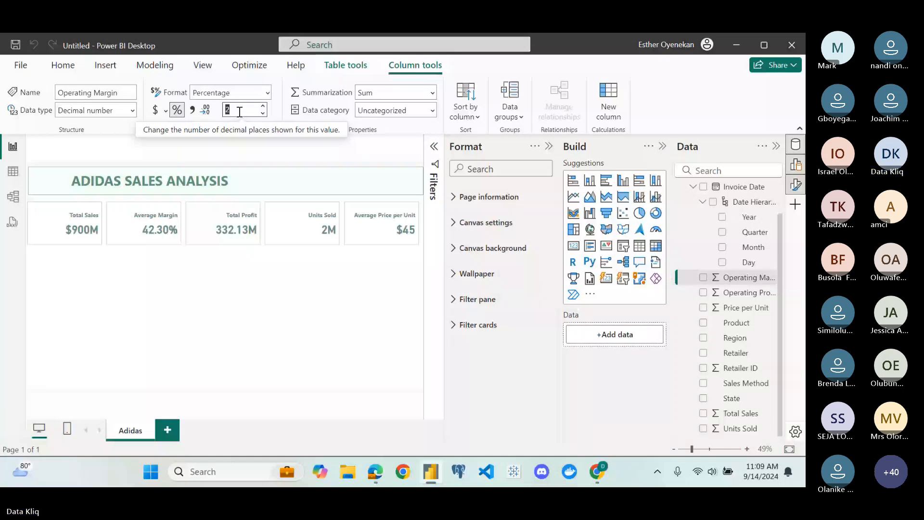
left_click(207, 112)
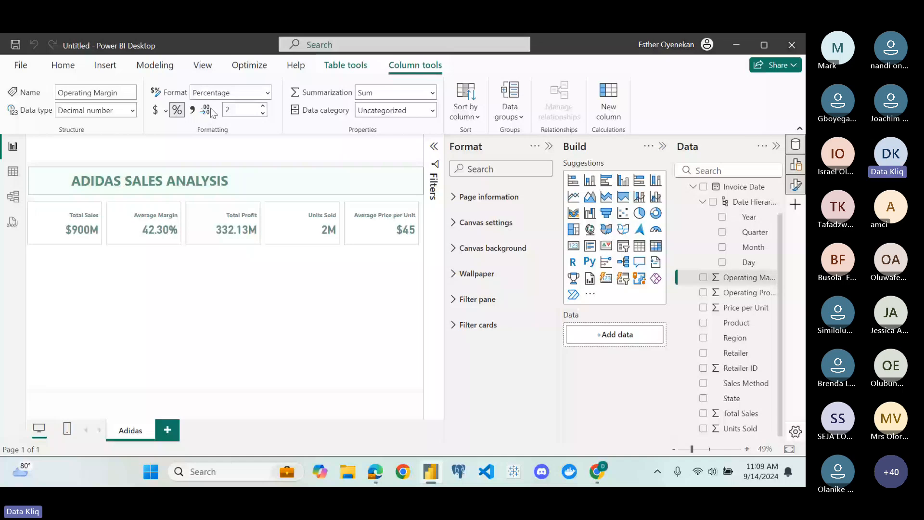
left_click(232, 113)
key("BackSpace")
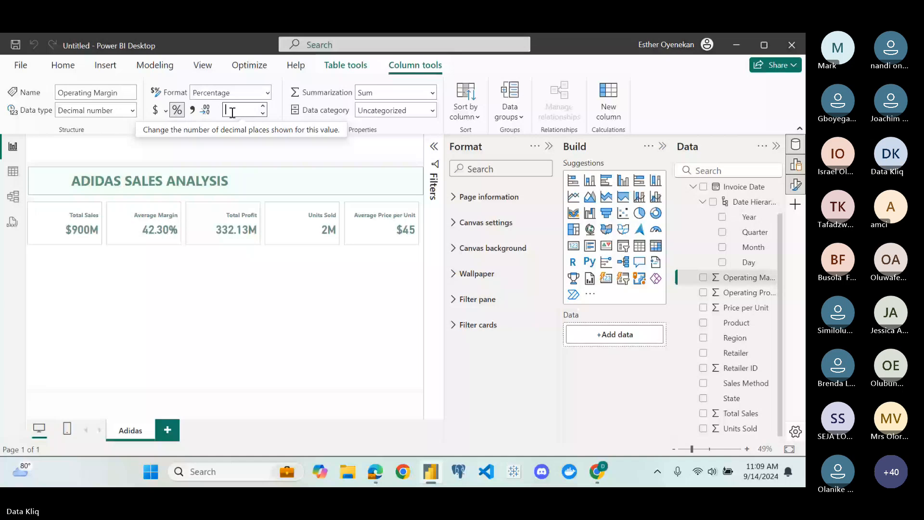
type("1")
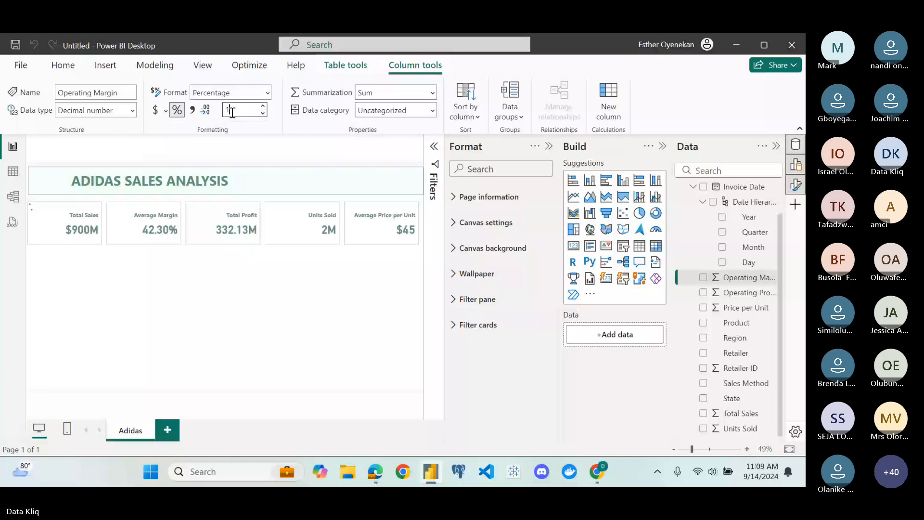
key("Return")
Format the Operating Profit column as dollar currency with 0 decimal places
left_click(745, 294)
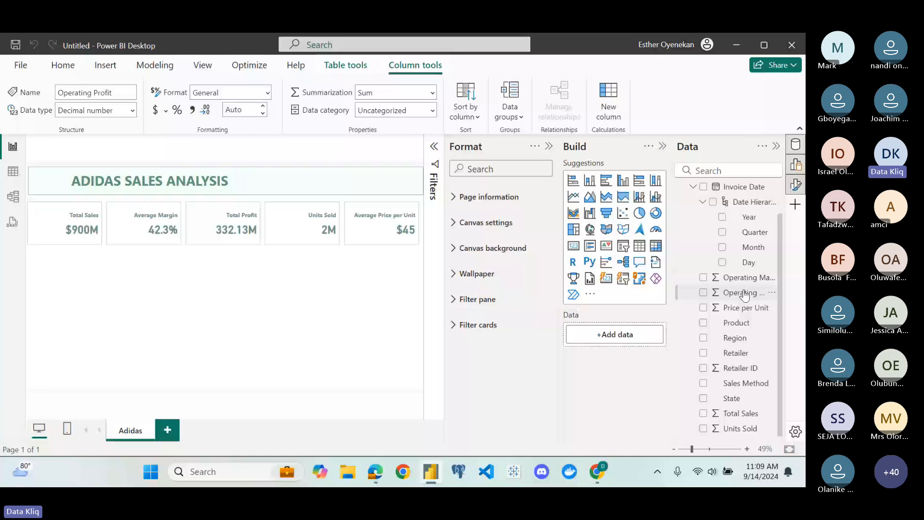
left_click(155, 111)
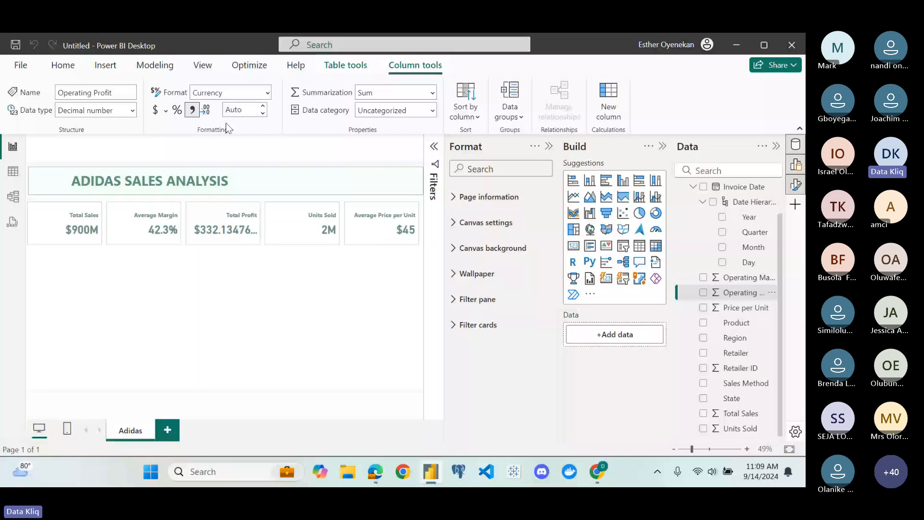
left_click(237, 111)
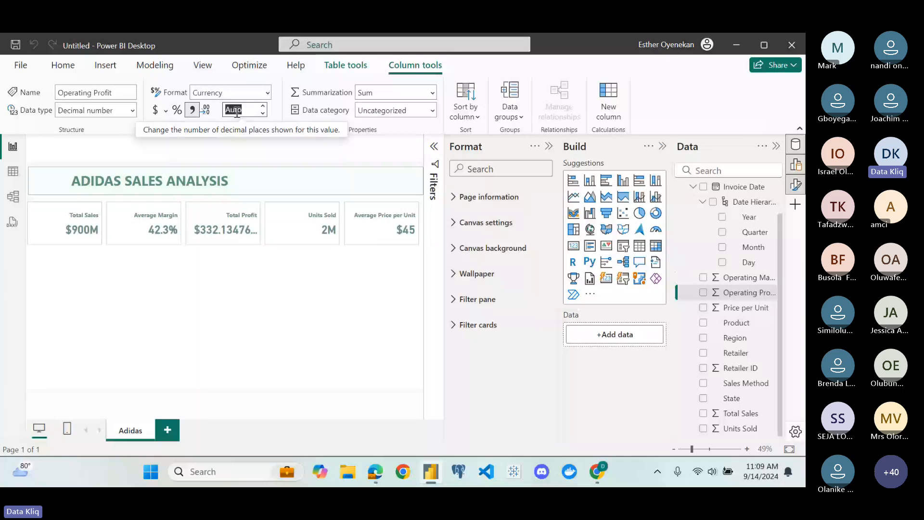
type("0")
key("Return")
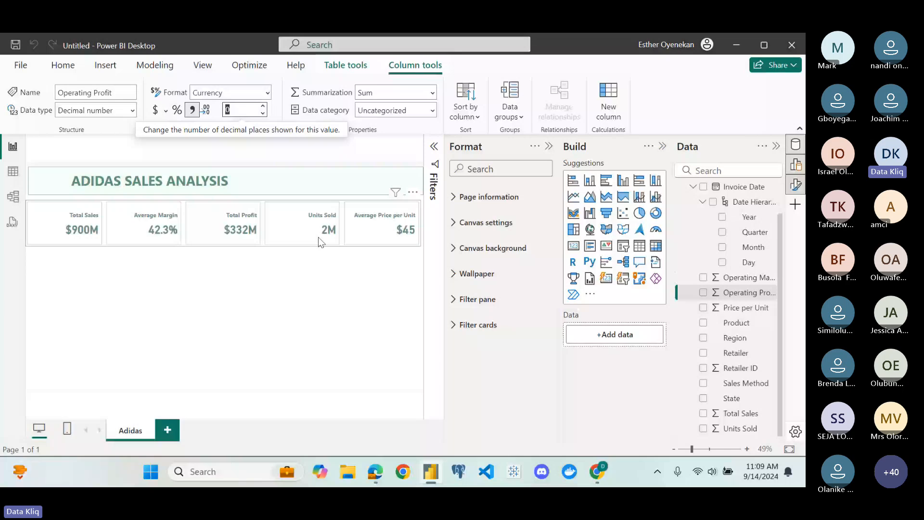
Shorten the title banner slightly and move the KPI card visual up closer beneath it
left_click(301, 188)
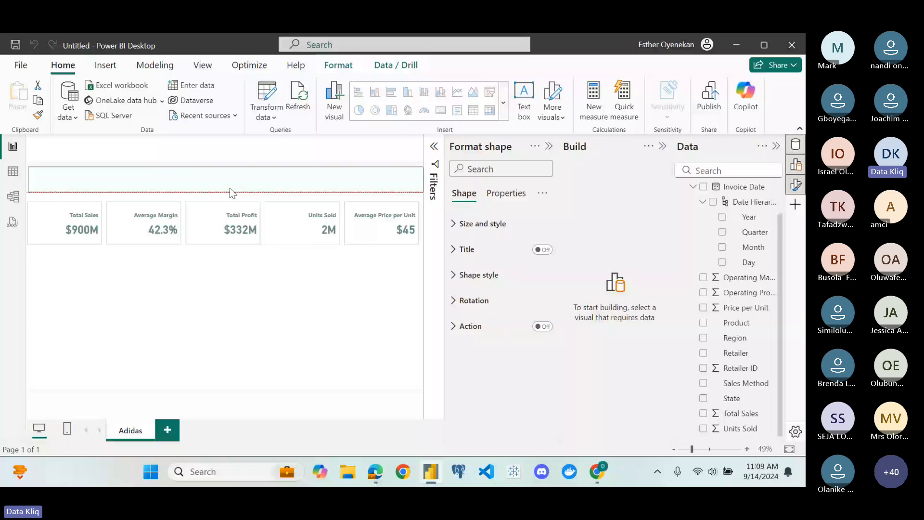
left_click(232, 285)
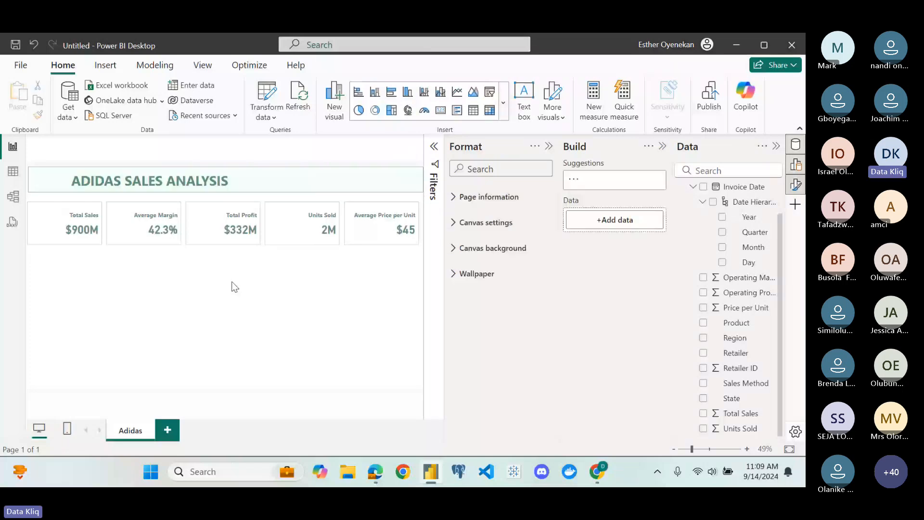
left_click(263, 203)
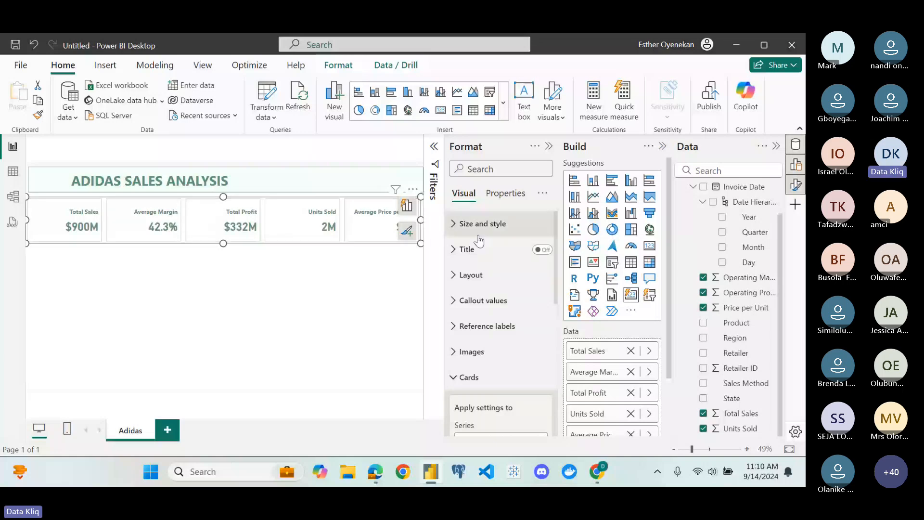
scroll(474, 265, "down", 1)
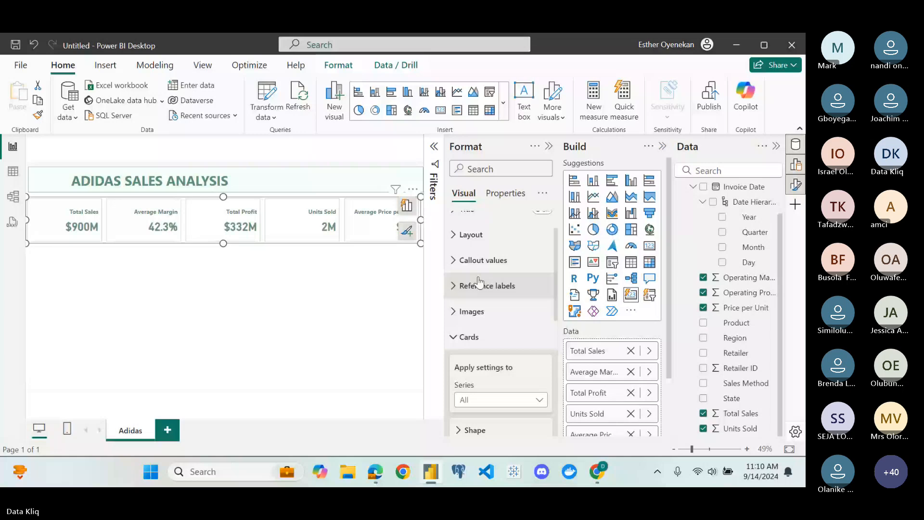
scroll(469, 303, "up", 1)
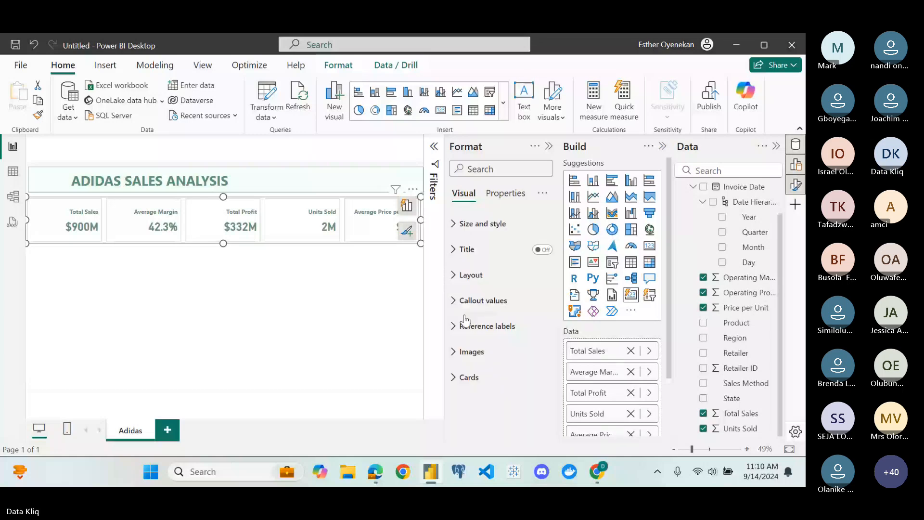
left_click(465, 326)
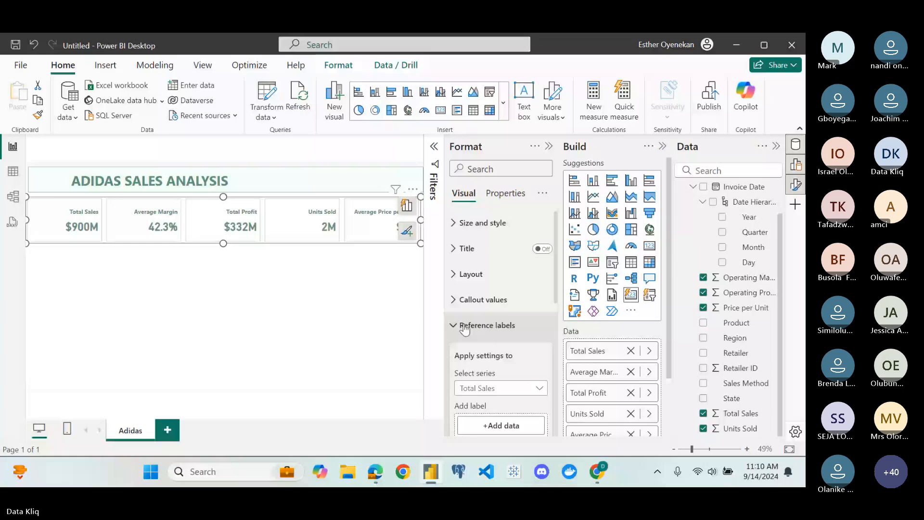
left_click(464, 327)
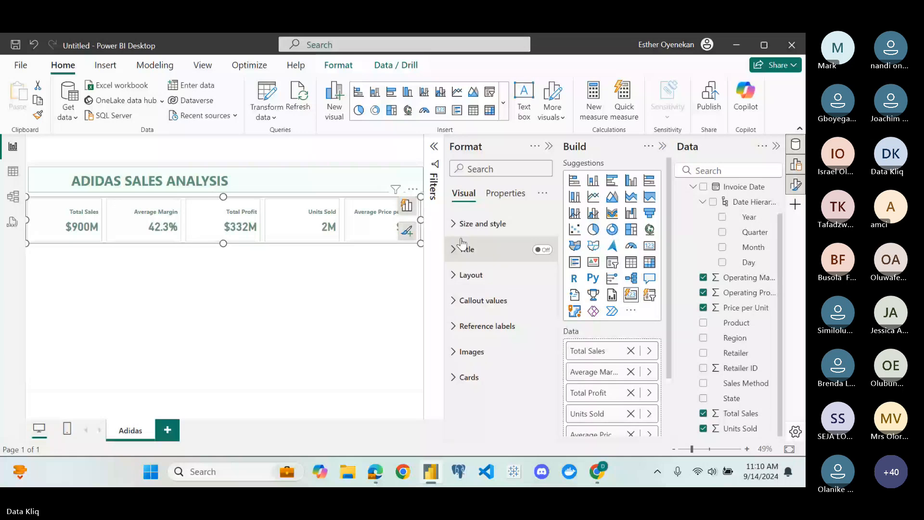
left_click(506, 195)
left_click(464, 195)
Turn on the visual border for the KPI card visual
left_click(455, 225)
scroll(481, 366, "down", 3)
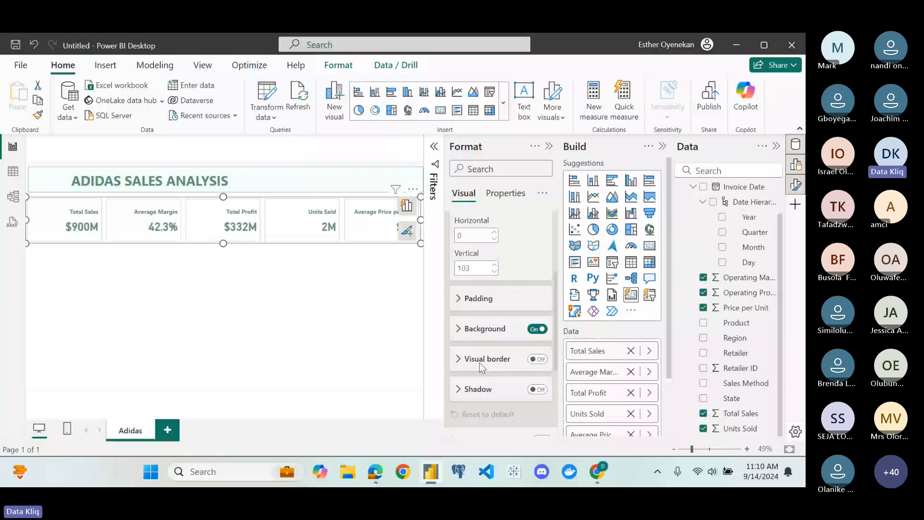
left_click(459, 358)
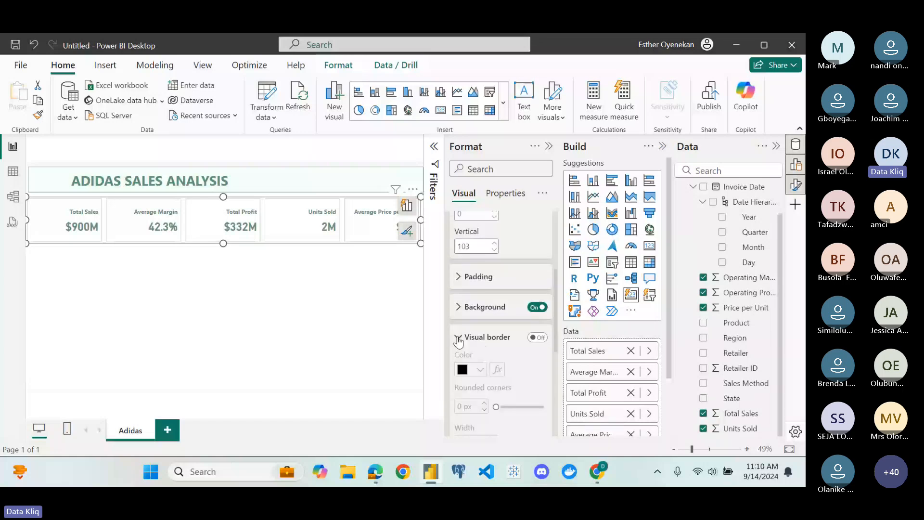
scroll(458, 341, "down", 3)
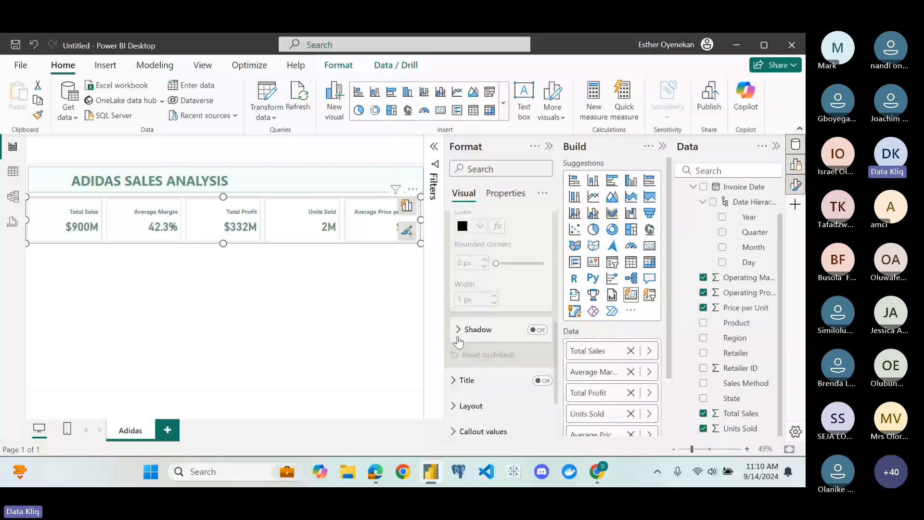
scroll(458, 342, "up", 2)
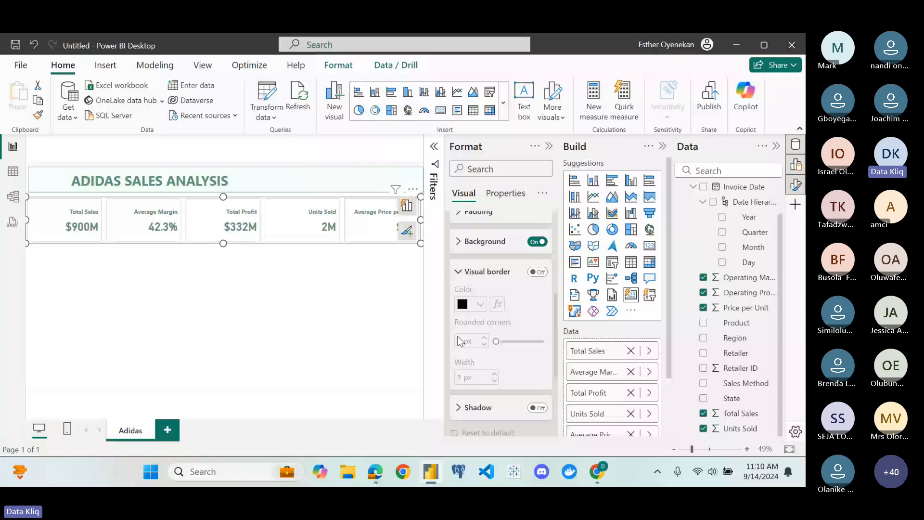
left_click(459, 338)
scroll(477, 337, "up", 1)
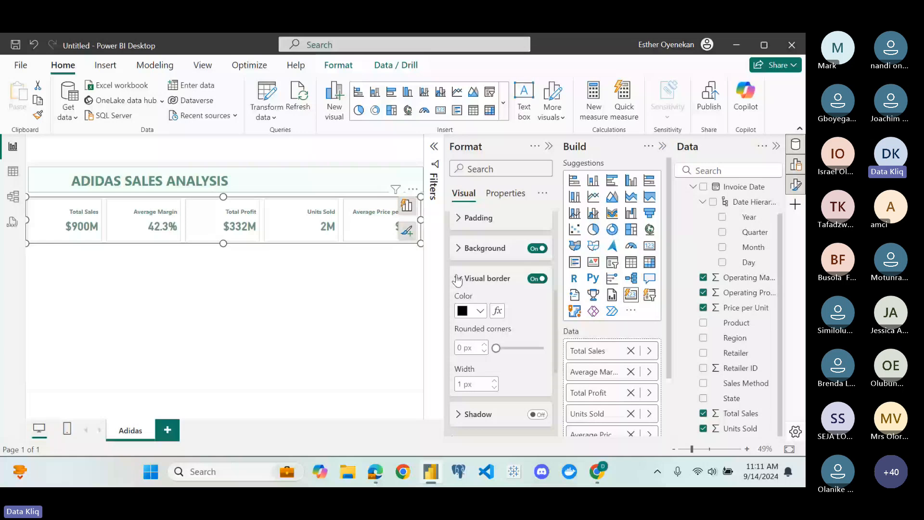
Set the KPI card visual's border to the recently used grayish green with 5 px rounded corners
scroll(457, 279, "up", 5)
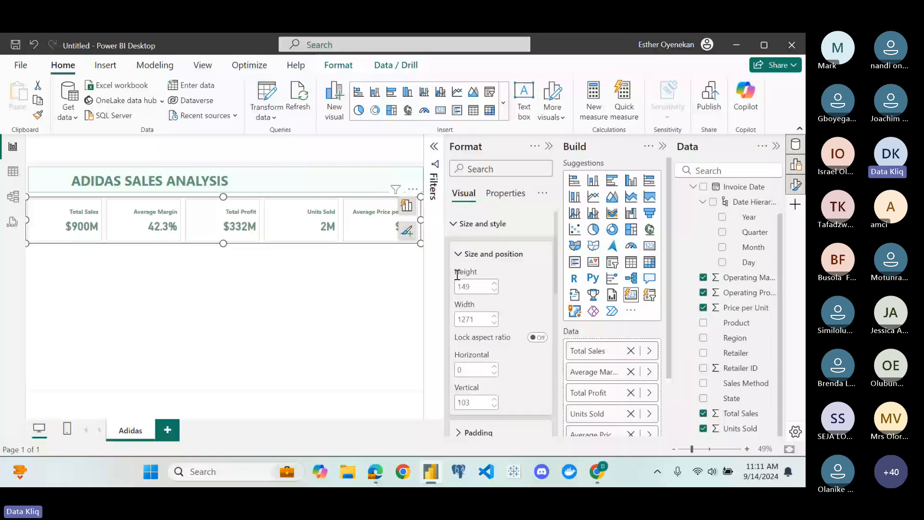
scroll(458, 270, "down", 5)
scroll(459, 264, "up", 5)
left_click(460, 253)
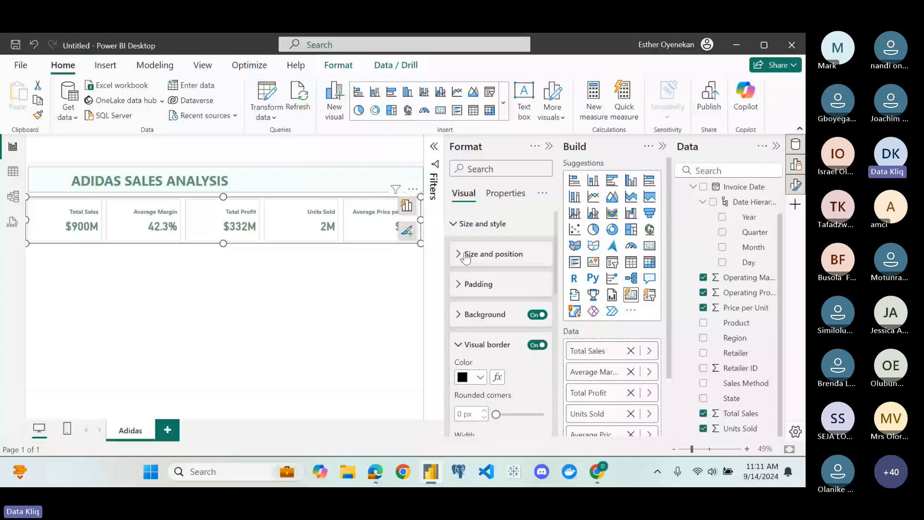
scroll(466, 345, "down", 2)
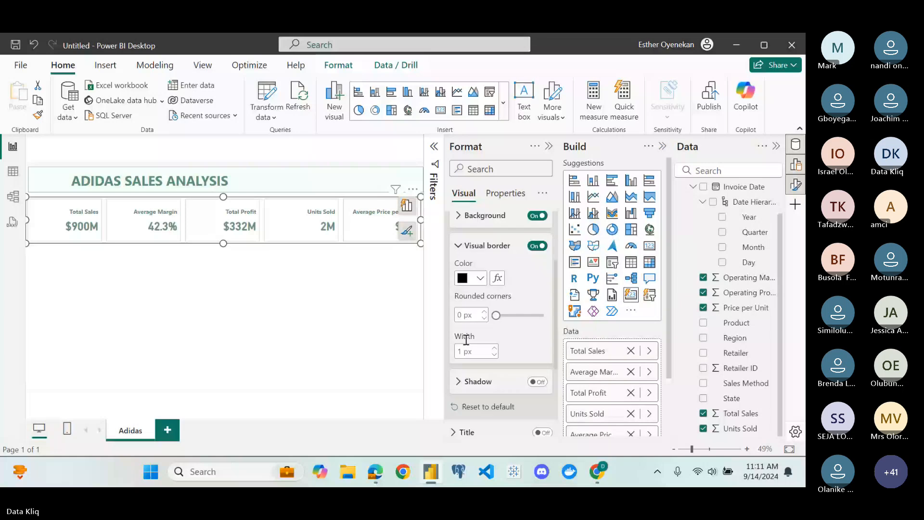
scroll(481, 285, "down", 1)
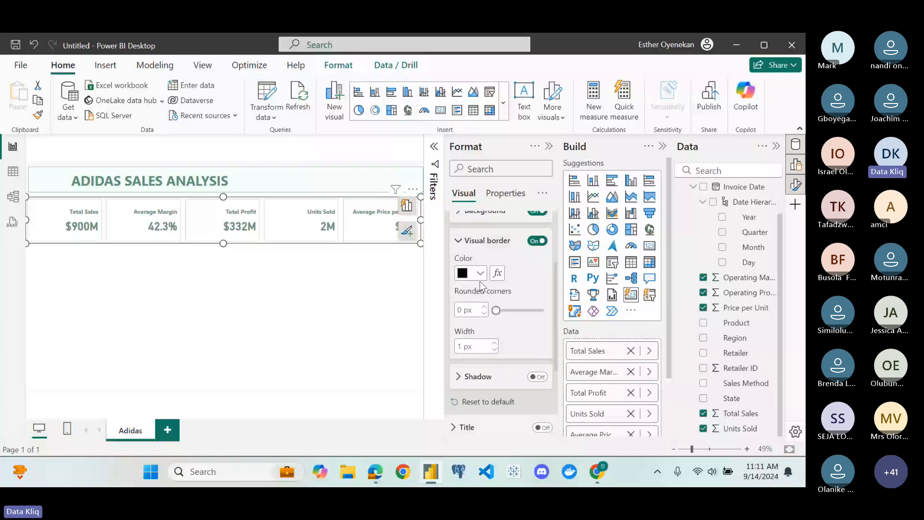
left_click(480, 274)
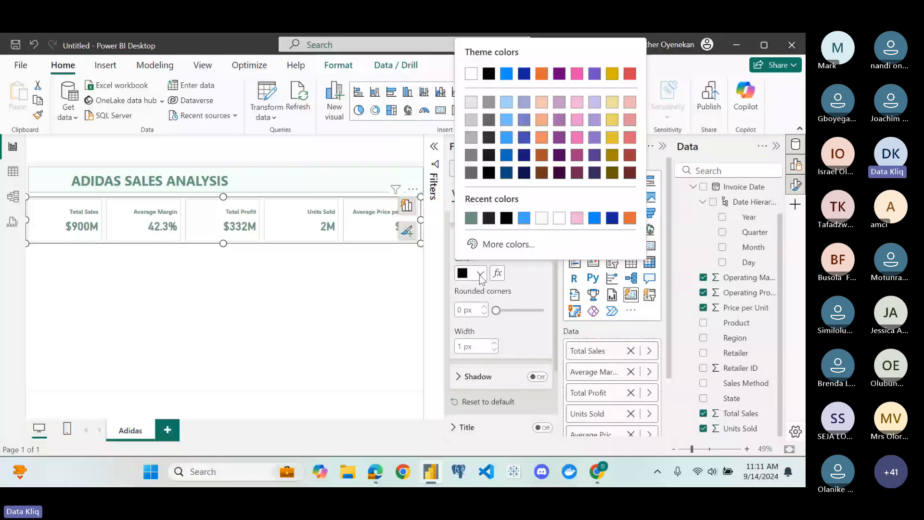
left_click(471, 219)
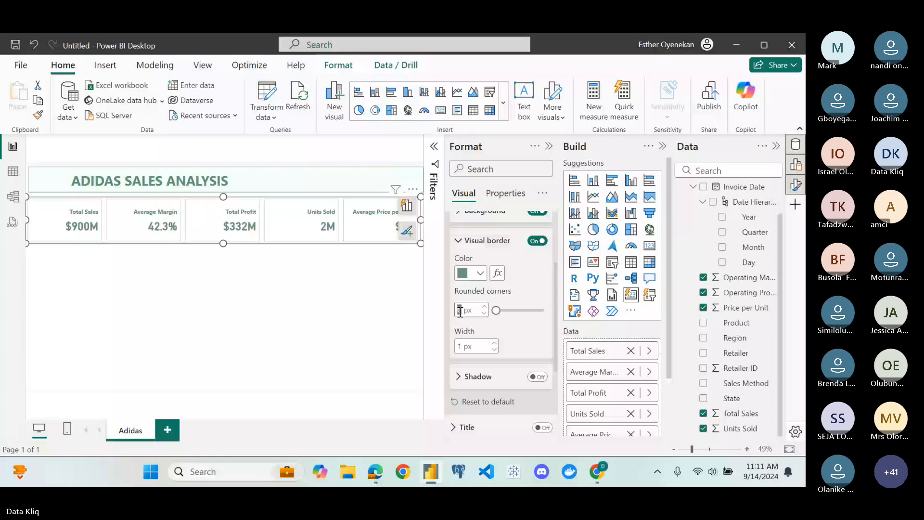
type("3")
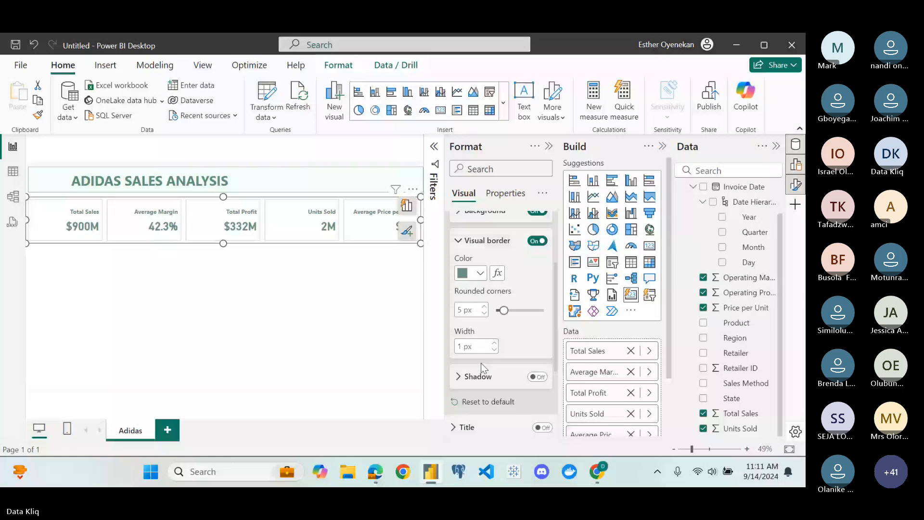
Deselect the KPI card visual and hide the formatting options to enlarge the report canvas
scroll(481, 366, "down", 3)
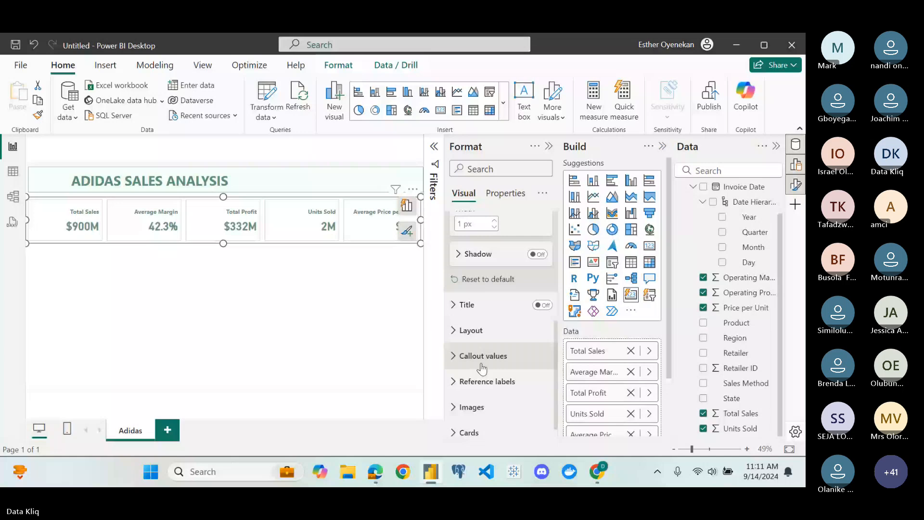
scroll(482, 369, "down", 1)
scroll(481, 368, "up", 1)
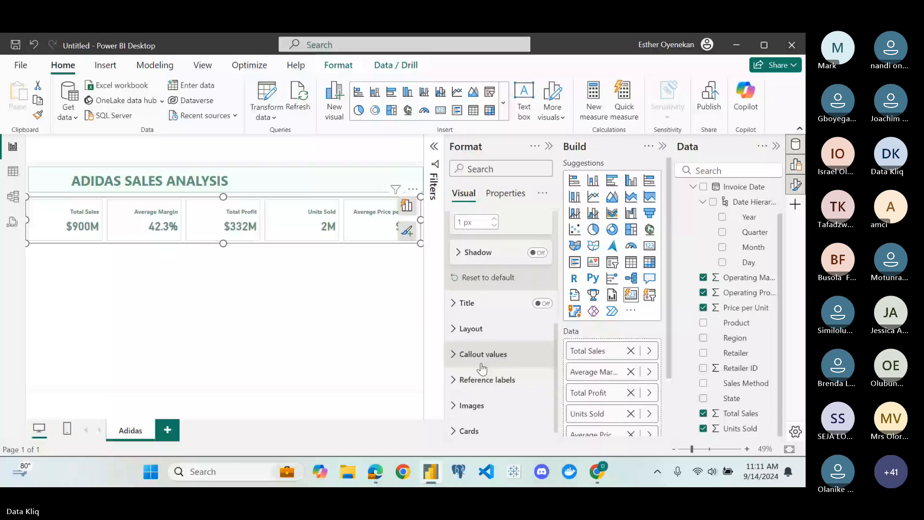
scroll(482, 369, "up", 2)
scroll(482, 369, "up", 5)
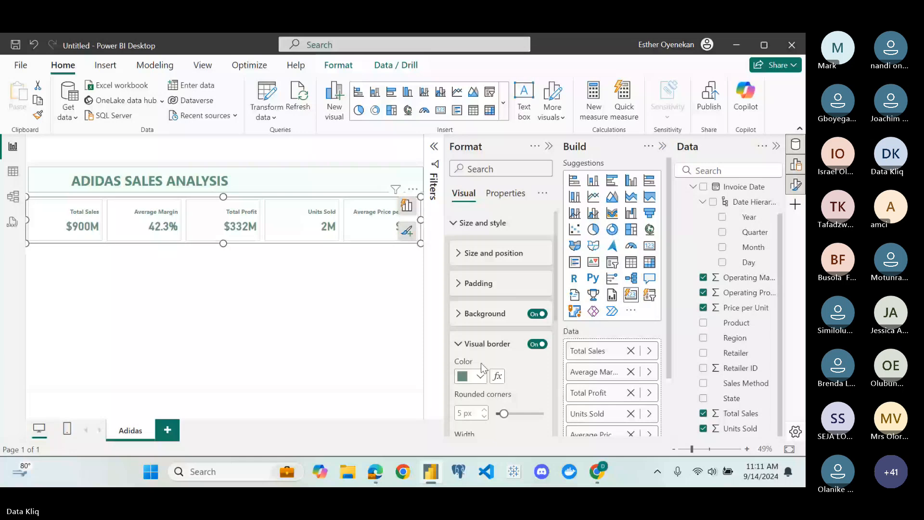
left_click(463, 345)
left_click(364, 283)
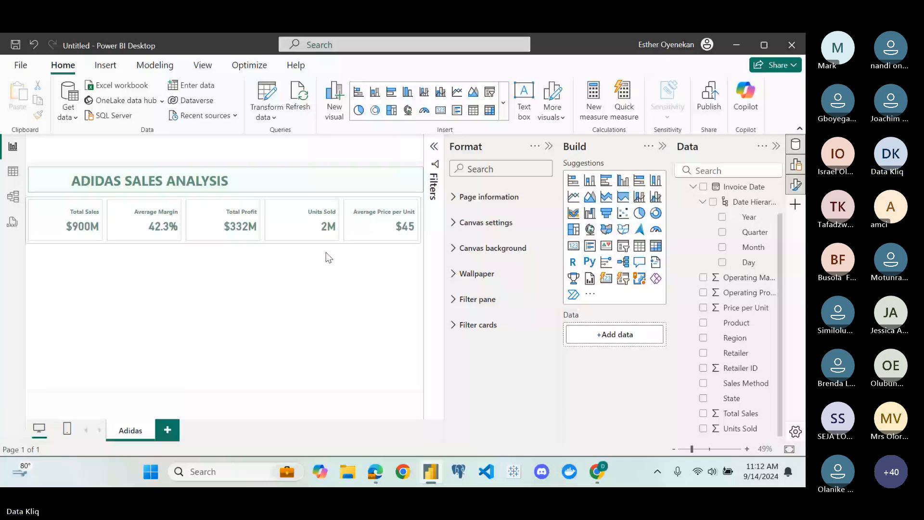
left_click(549, 145)
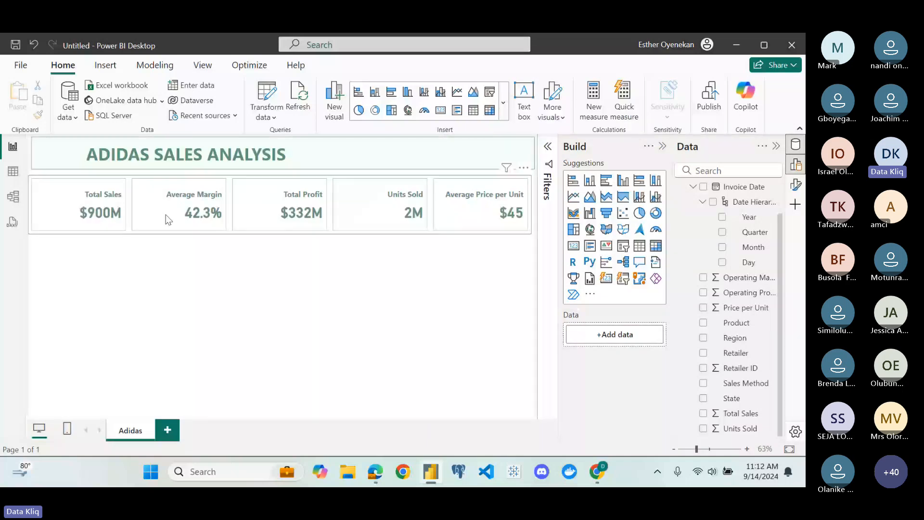
Check the sales table's columns, then insert a line chart below the KPI cards, sized to about two-thirds of the page width
left_click(16, 174)
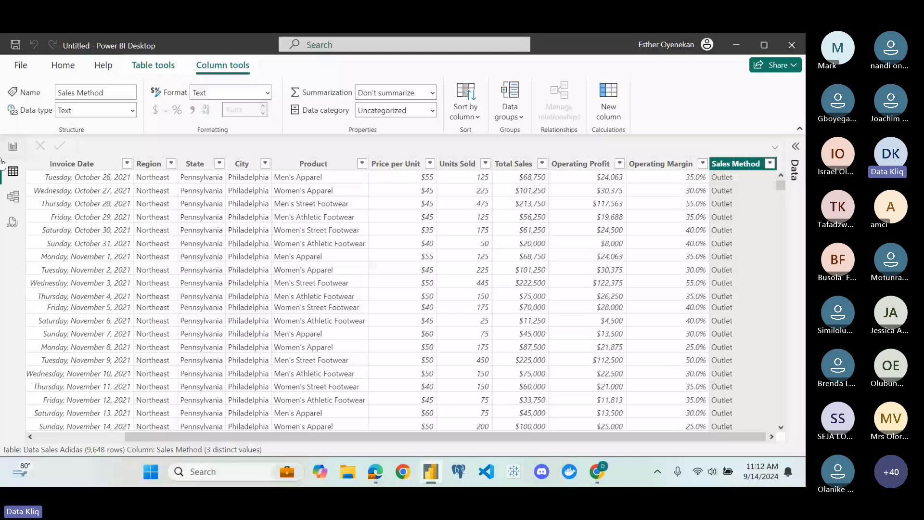
left_click(13, 146)
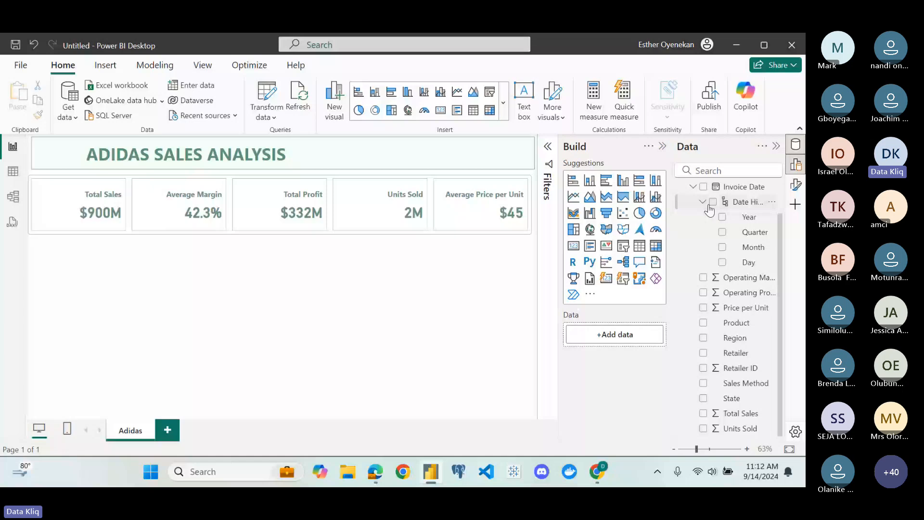
left_click(575, 198)
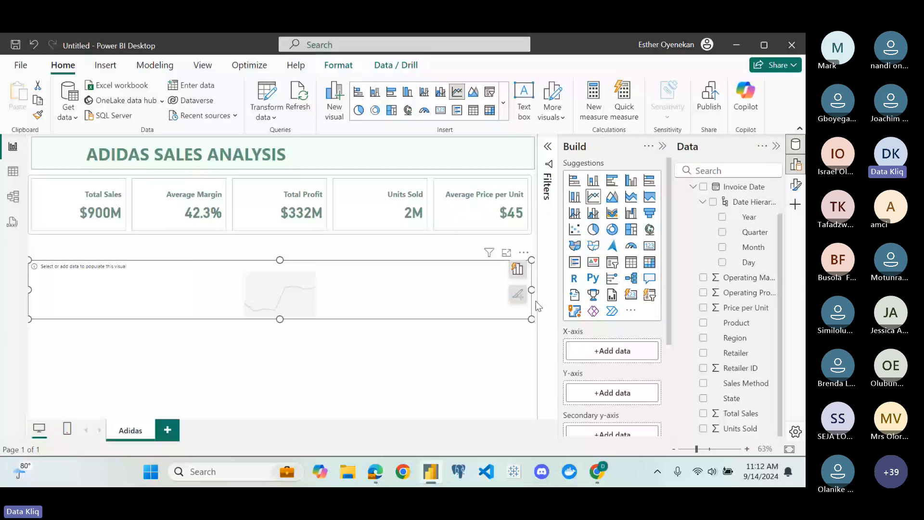
left_click_drag(536, 301, 357, 279)
left_click_drag(194, 320, 200, 380)
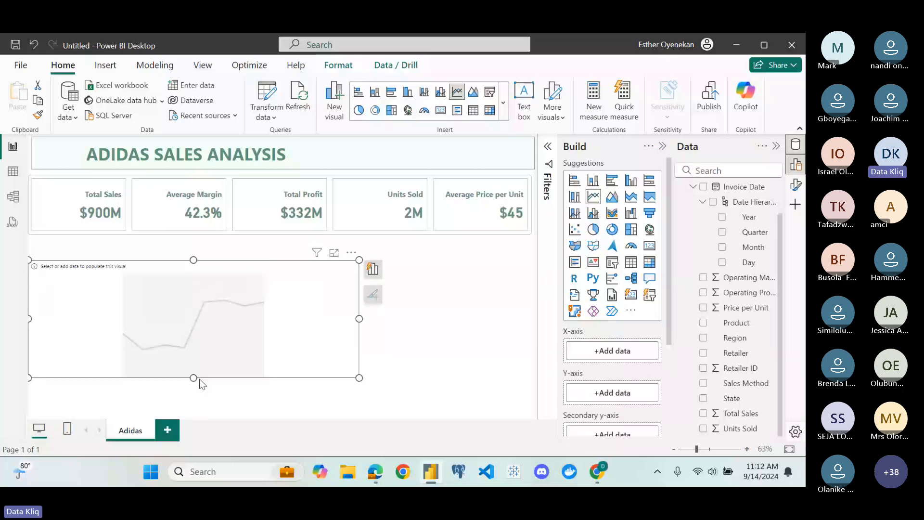
Plot Total Sales by the invoice date's Month on the line chart, with the command ribbon minimized
left_click(800, 129)
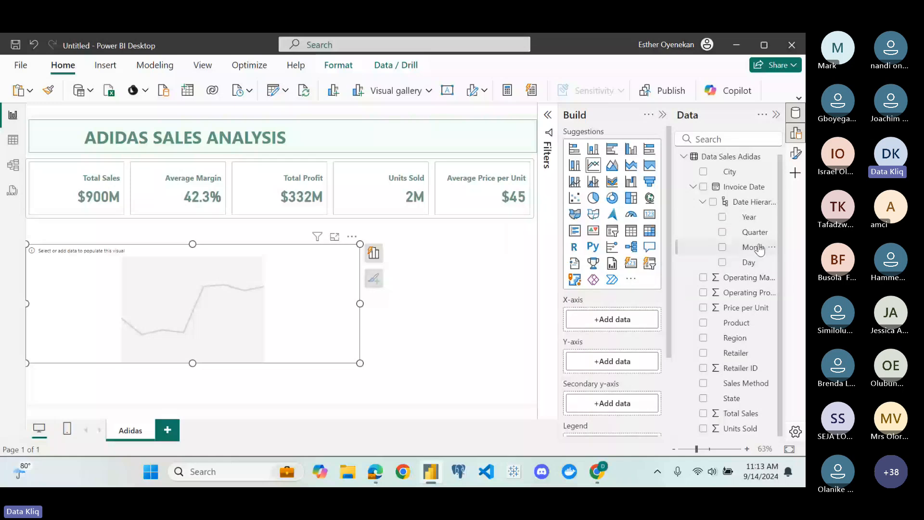
left_click_drag(760, 249, 645, 322)
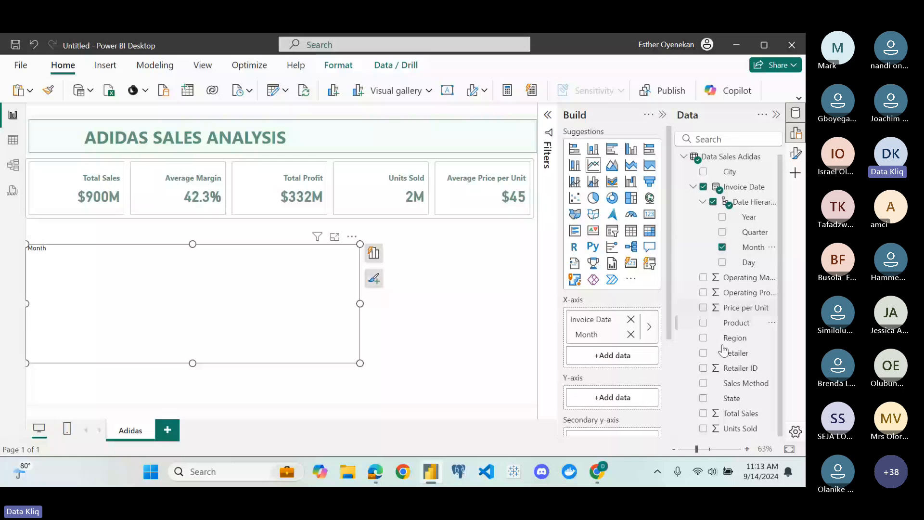
left_click(740, 415)
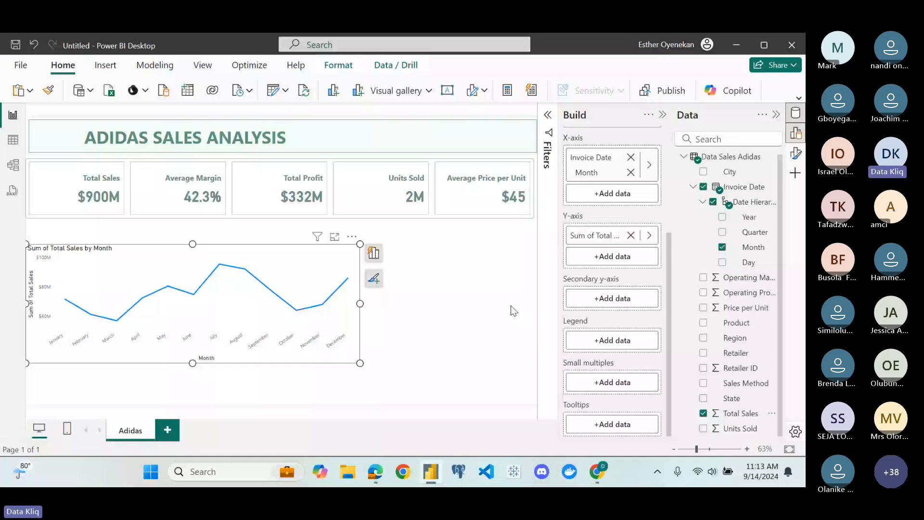
Convert the Total Sales by Month line chart to an area chart using the suggested visual types
mouse_move(65, 309)
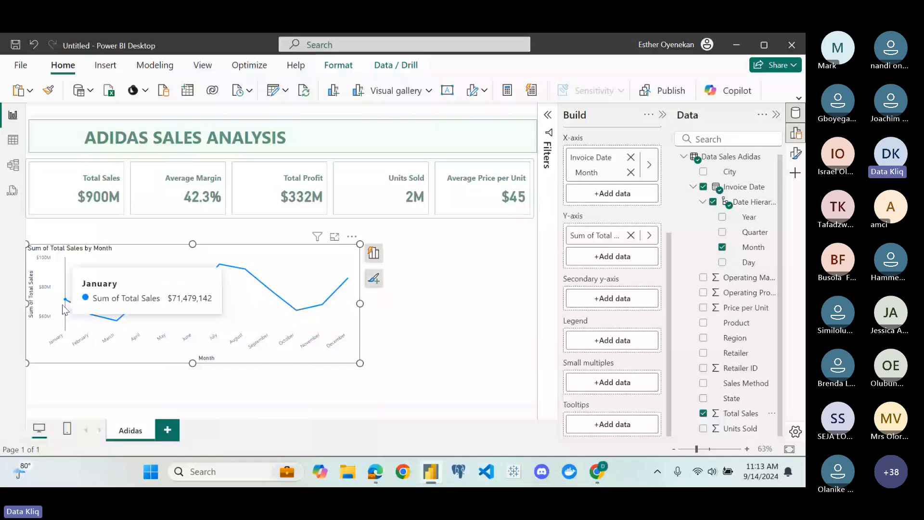
mouse_move(92, 314)
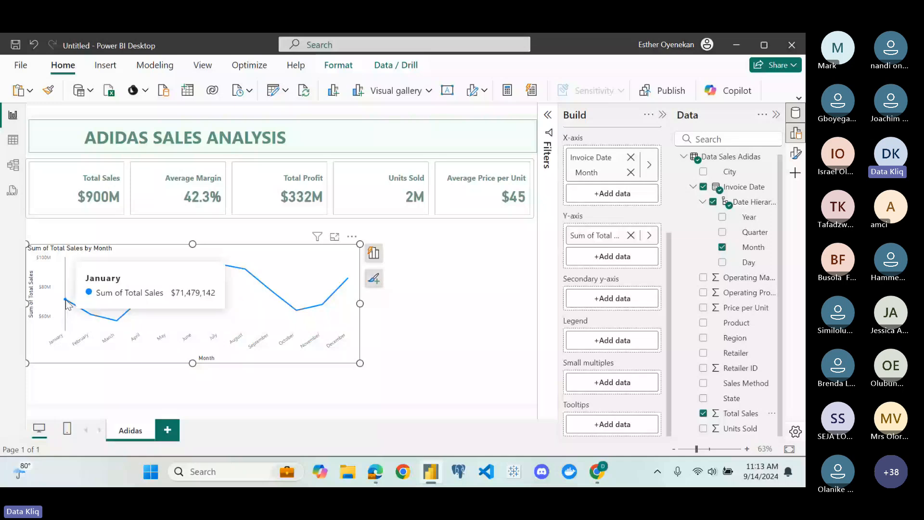
mouse_move(217, 308)
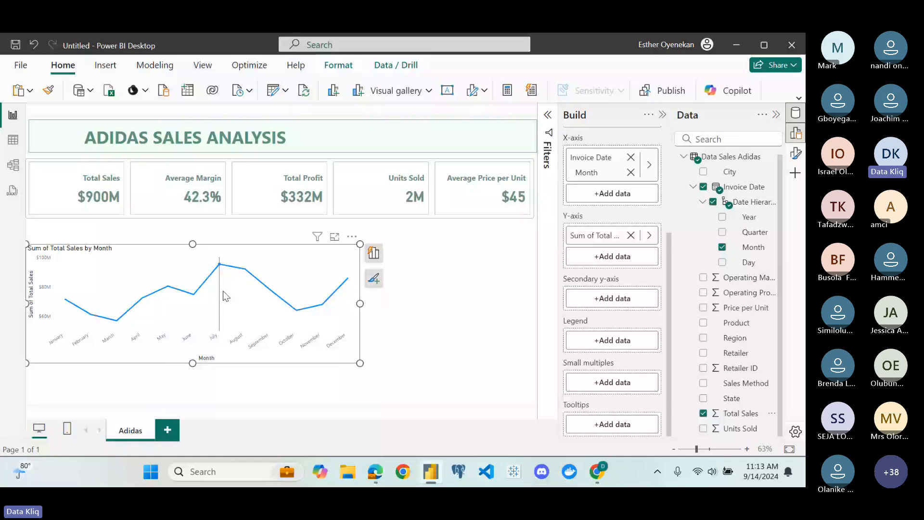
mouse_move(251, 274)
mouse_move(133, 301)
left_click(375, 254)
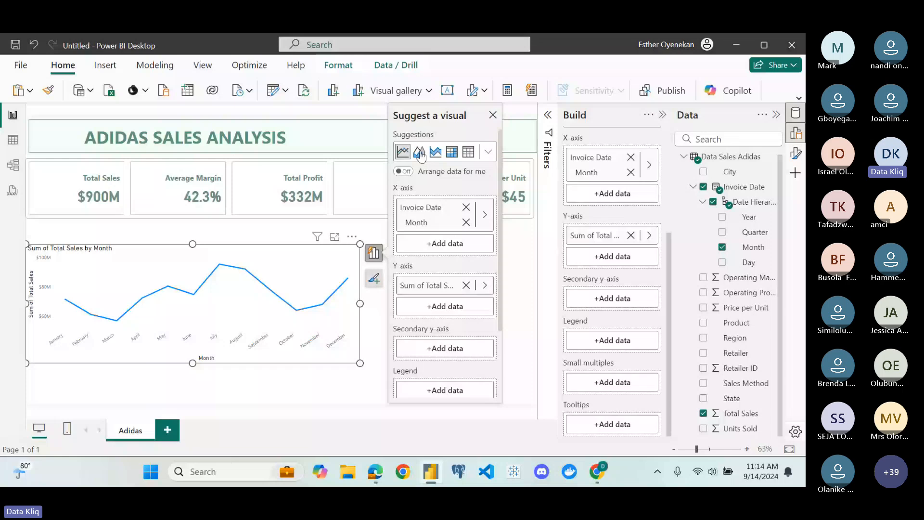
left_click(419, 153)
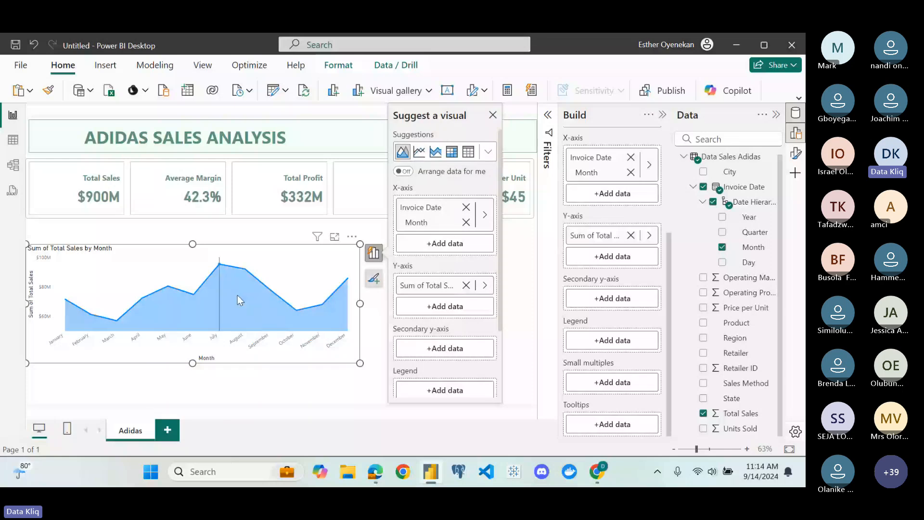
left_click(418, 154)
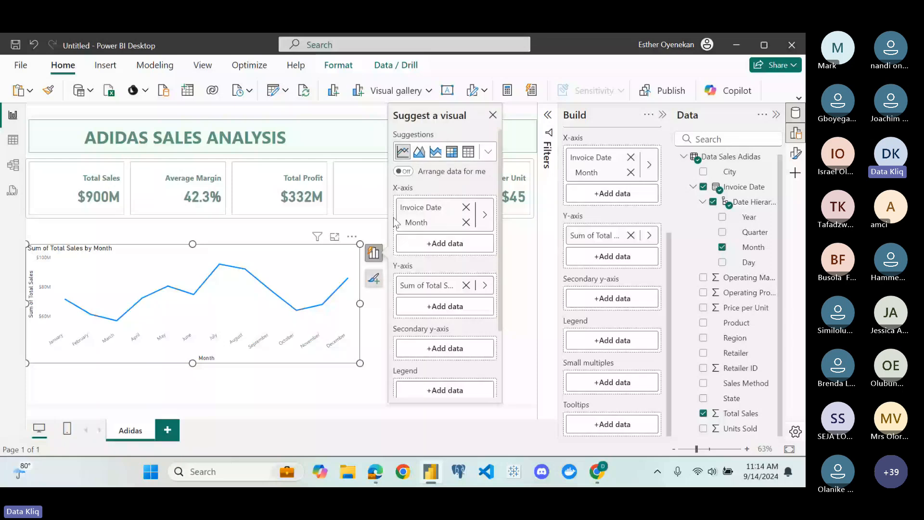
left_click(419, 153)
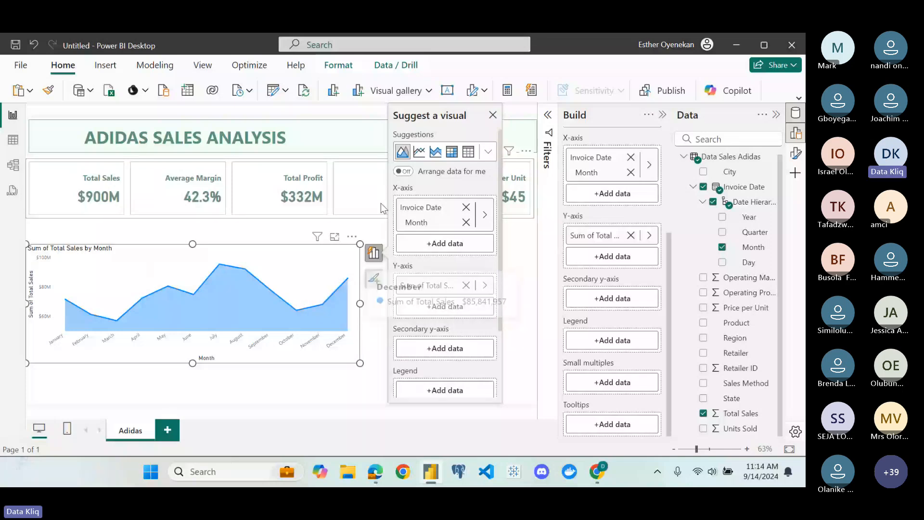
left_click(374, 253)
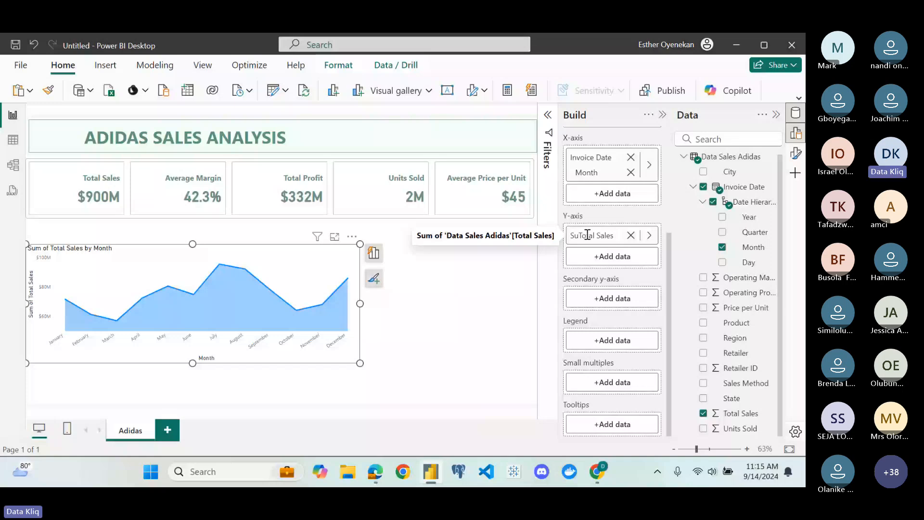
Rename the area chart's Y-axis field as Total Sales
key("BackSpace")
key("BackSpace")
key("Return")
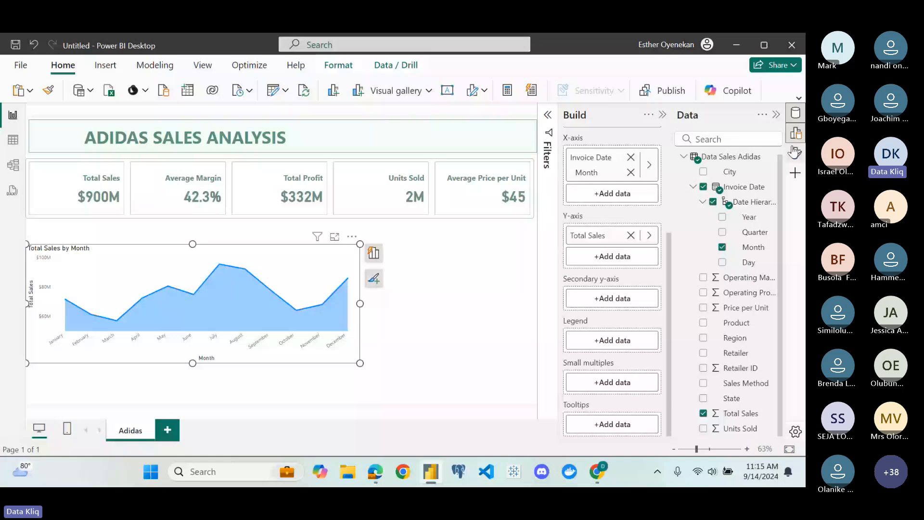
Show the area chart's formatting options in place of the build options and set its title font size to 20
left_click(795, 152)
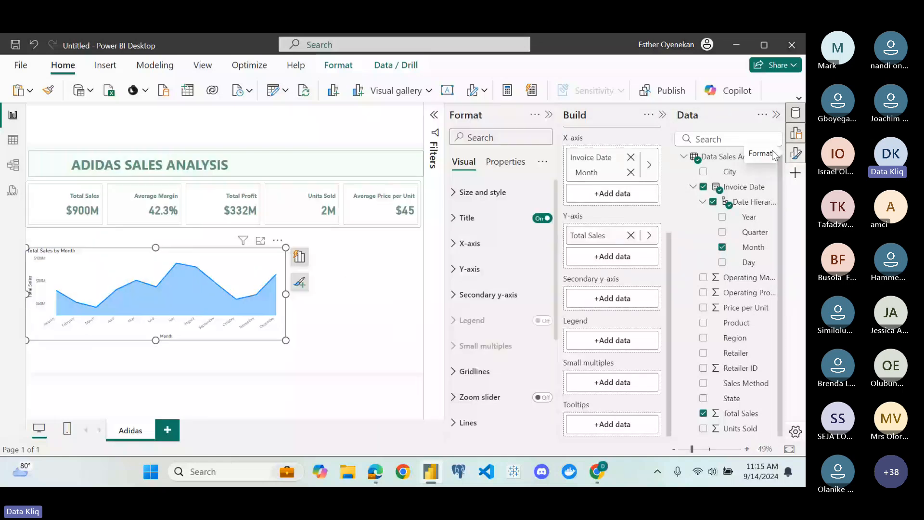
left_click(663, 116)
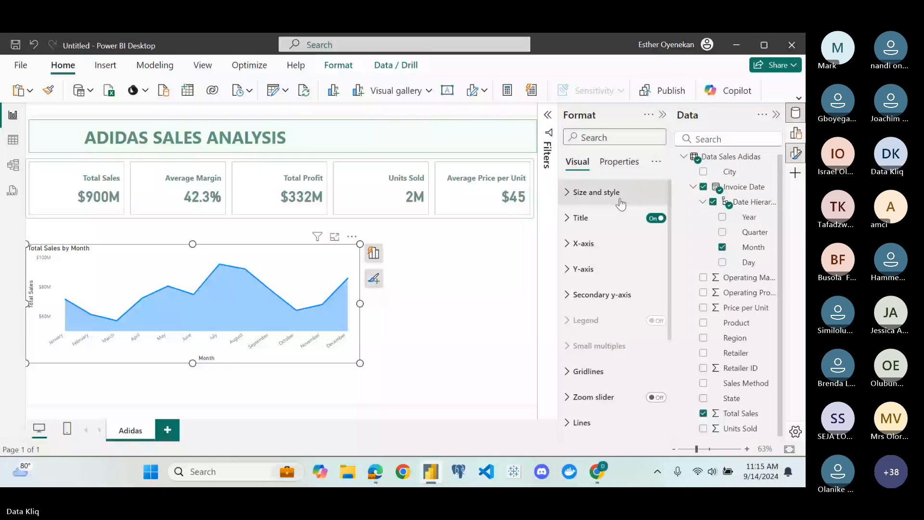
left_click(620, 172)
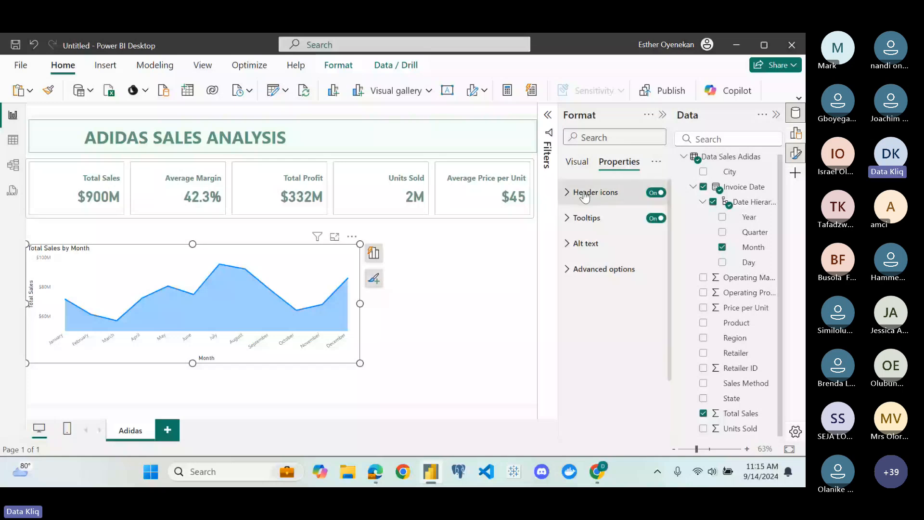
left_click(577, 163)
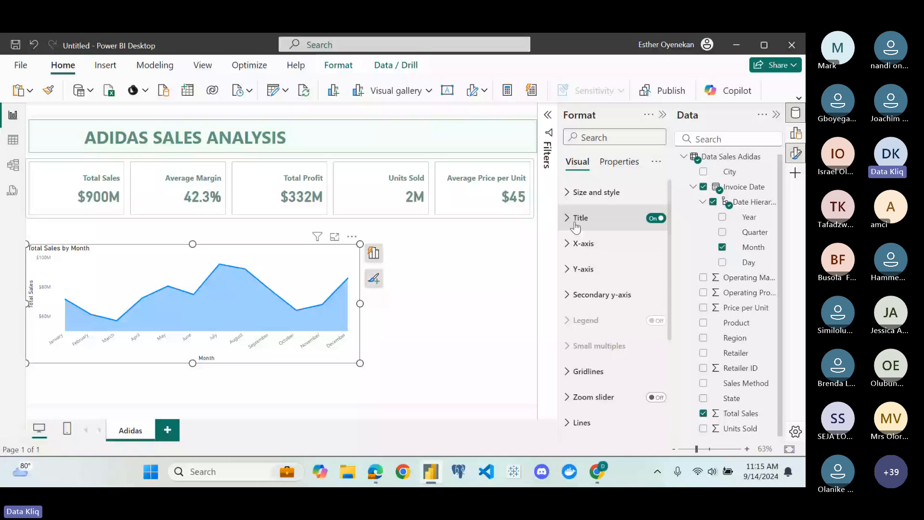
left_click(576, 227)
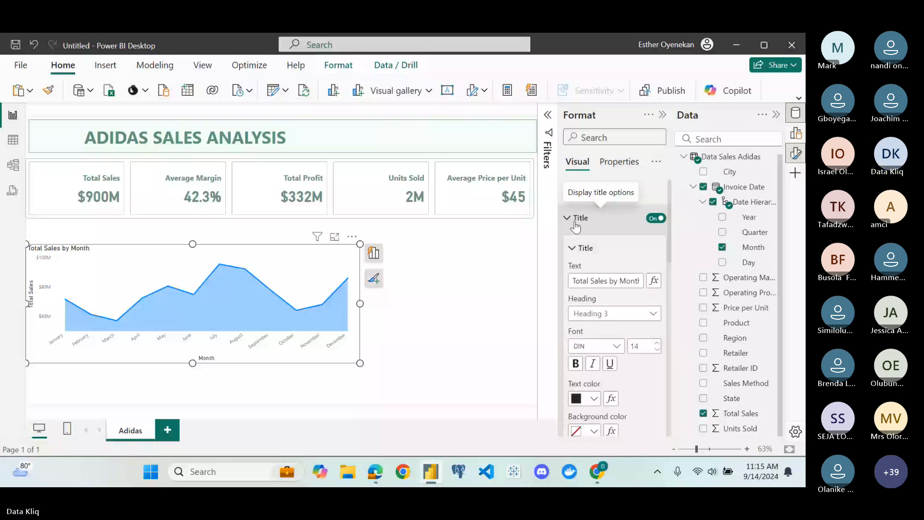
scroll(621, 295, "down", 2)
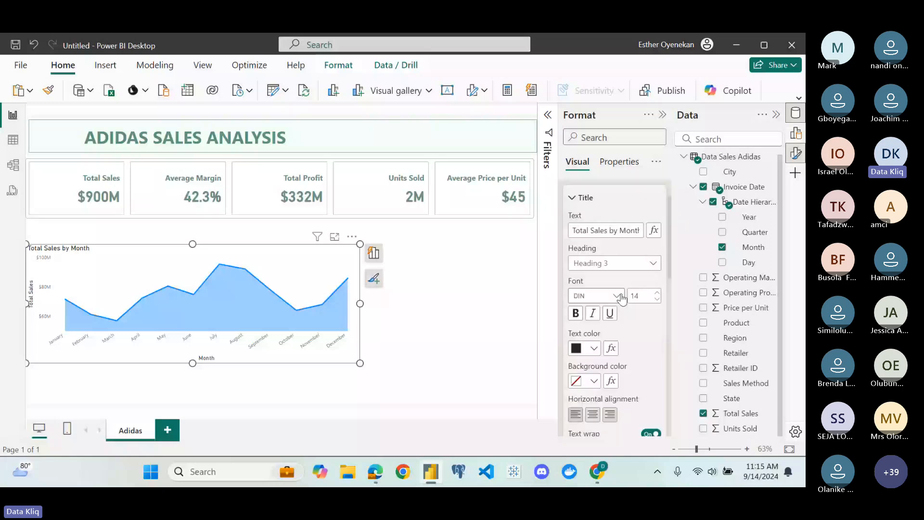
left_click(642, 295)
type("30")
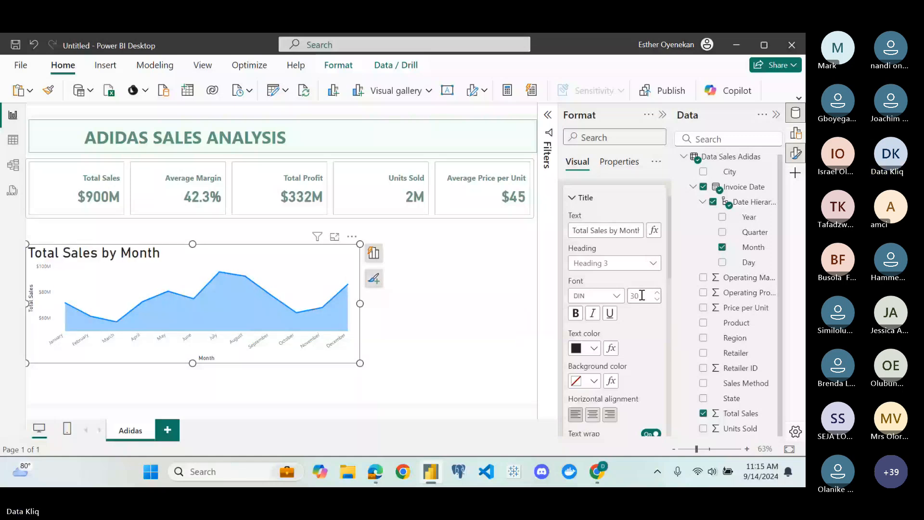
key("BackSpace")
key("BackSpace")
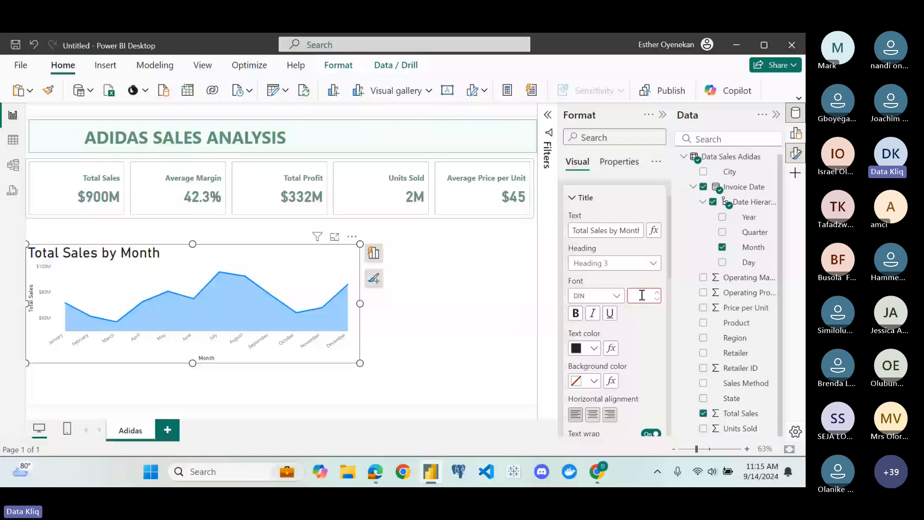
type("20")
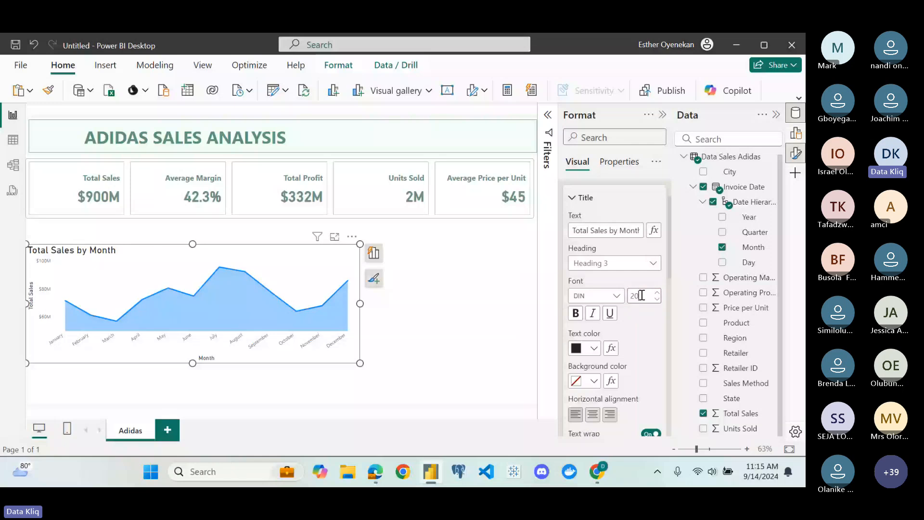
Make the area chart's title bold and color it with the recently used grayish green
left_click(576, 313)
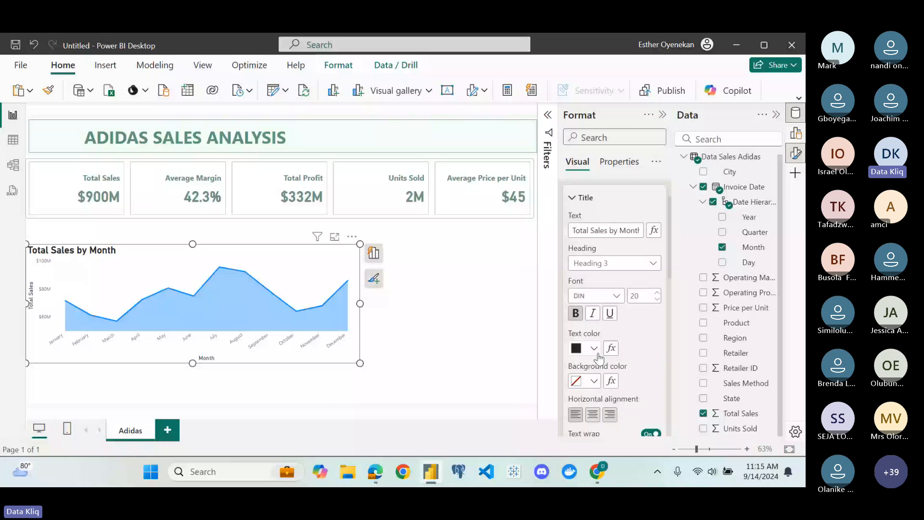
left_click(595, 349)
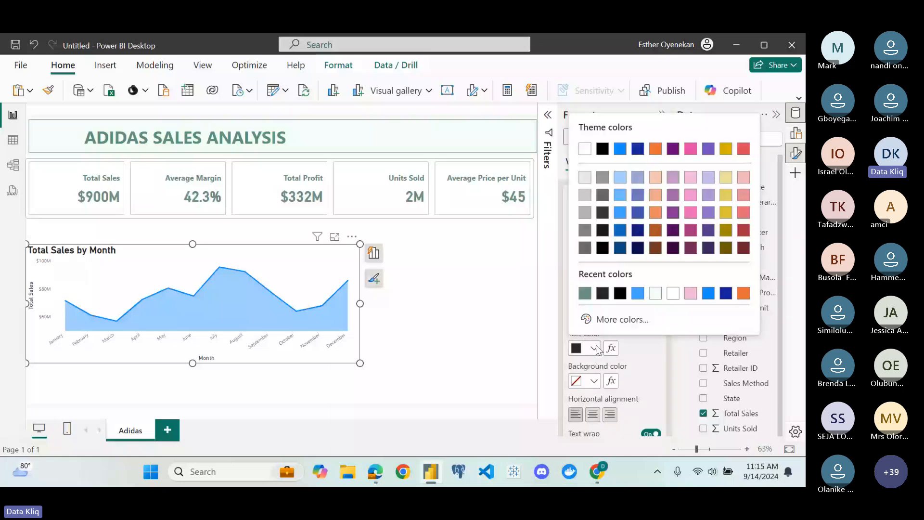
left_click(585, 293)
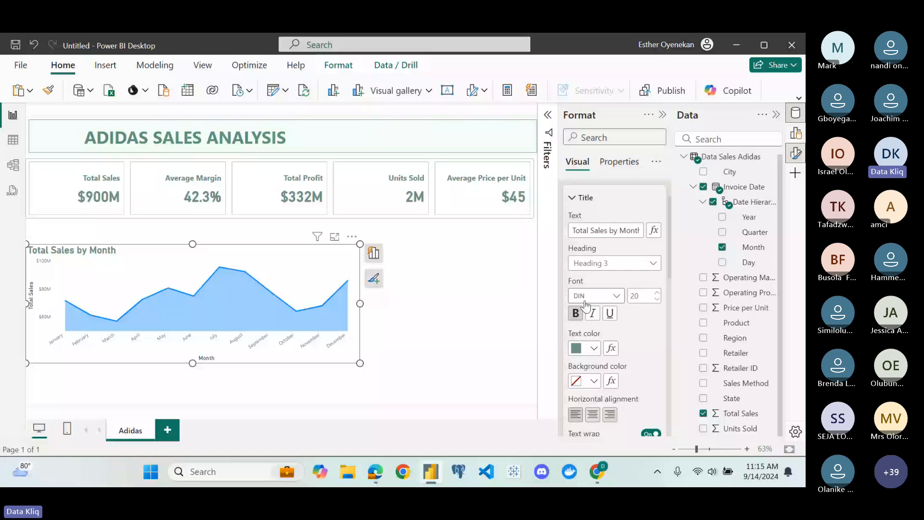
scroll(598, 350, "down", 2)
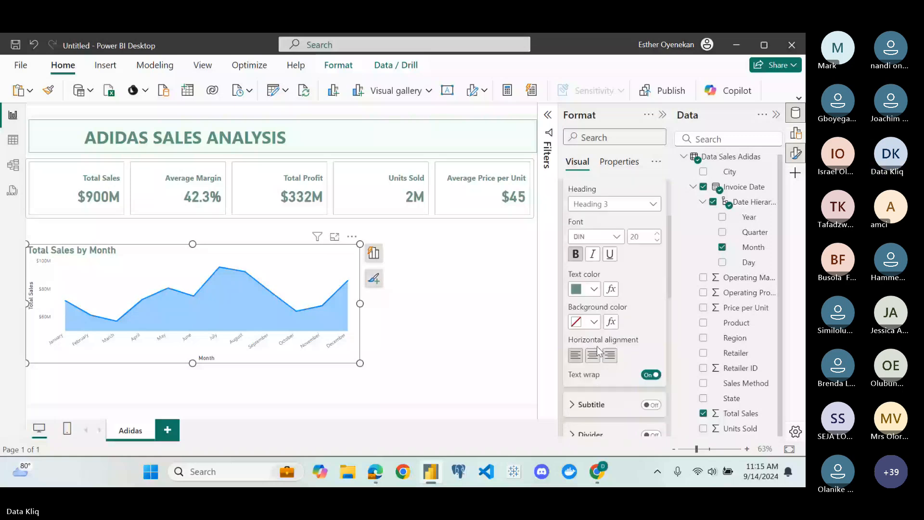
scroll(573, 265, "up", 4)
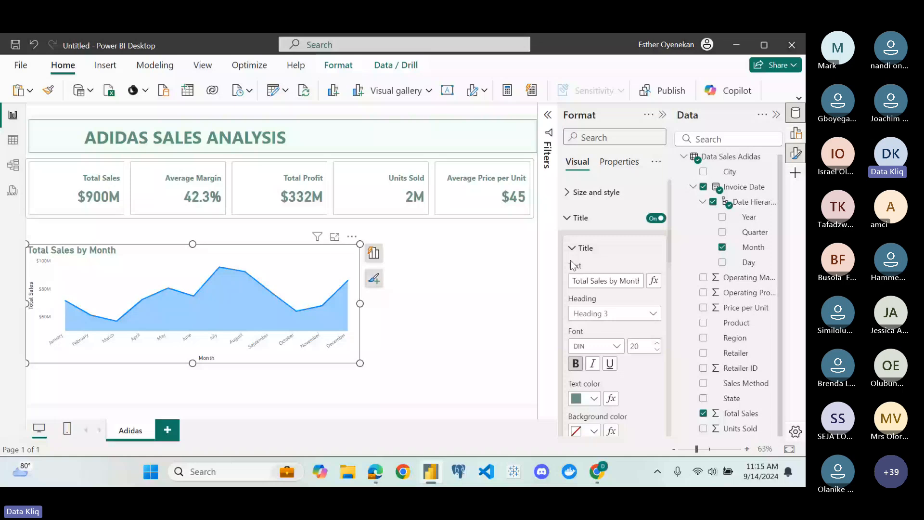
left_click(572, 249)
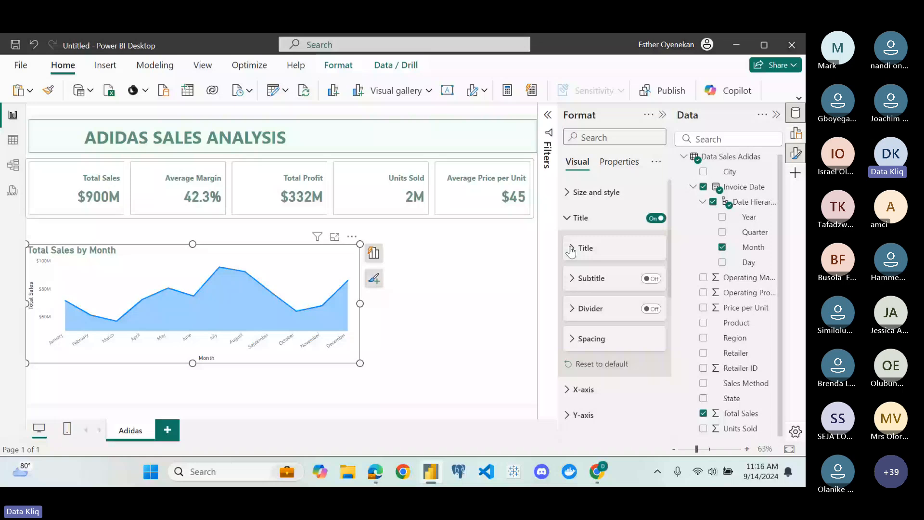
Turn off the X-axis title on the area chart
scroll(572, 262, "down", 3)
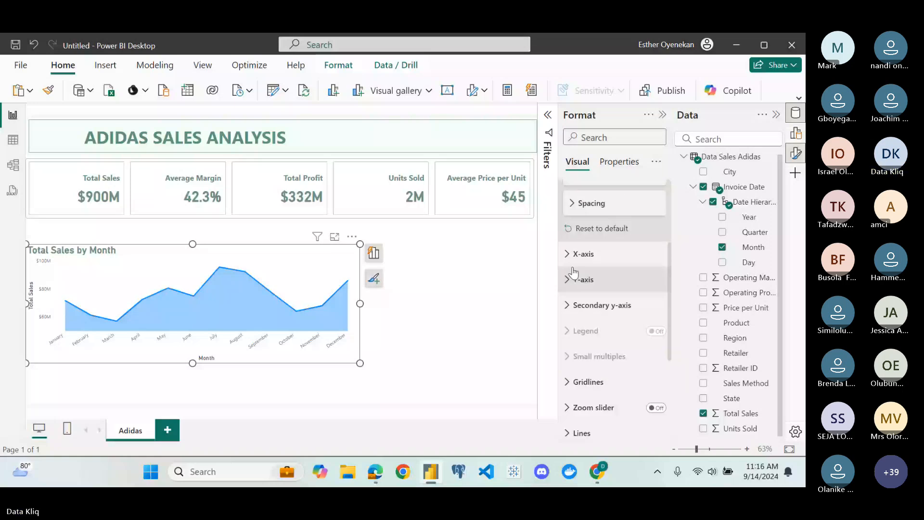
left_click(578, 255)
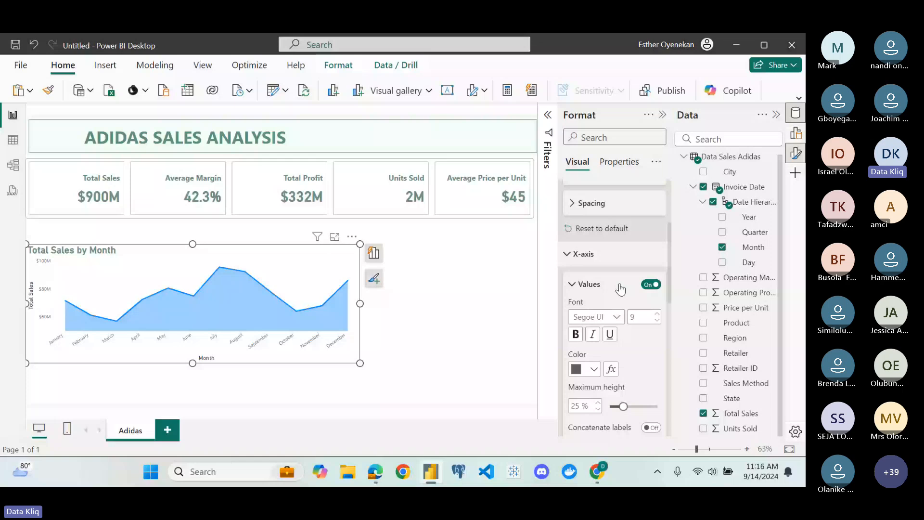
scroll(620, 288, "down", 3)
left_click(651, 298)
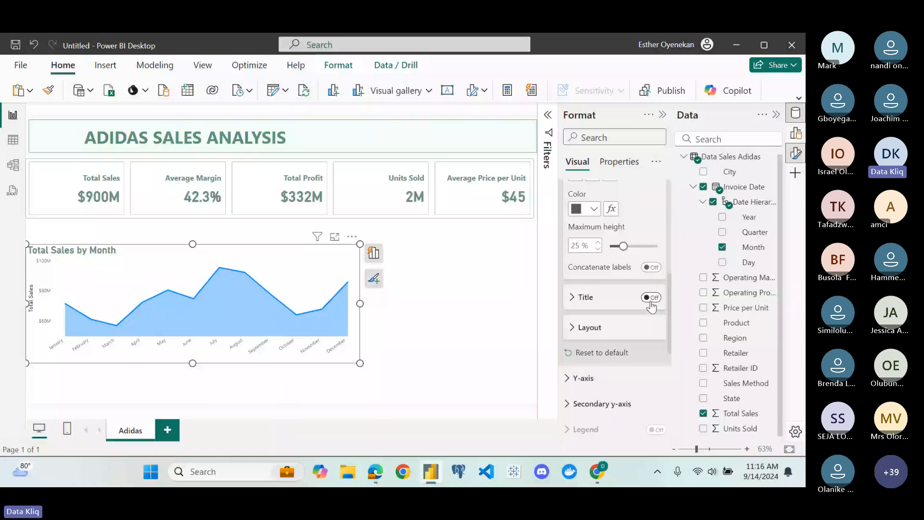
left_click(651, 298)
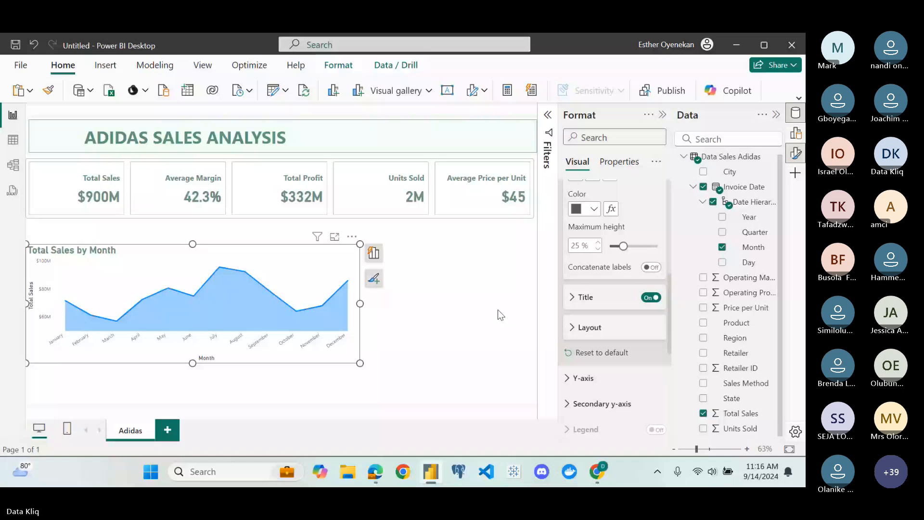
left_click(651, 298)
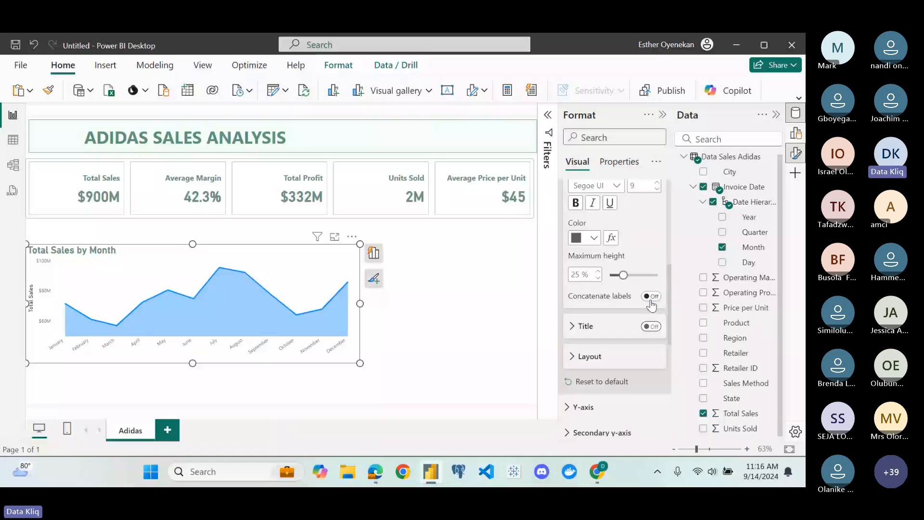
Format the area chart's X-axis values in bold, grayish green text with font size 10
scroll(648, 303, "up", 2)
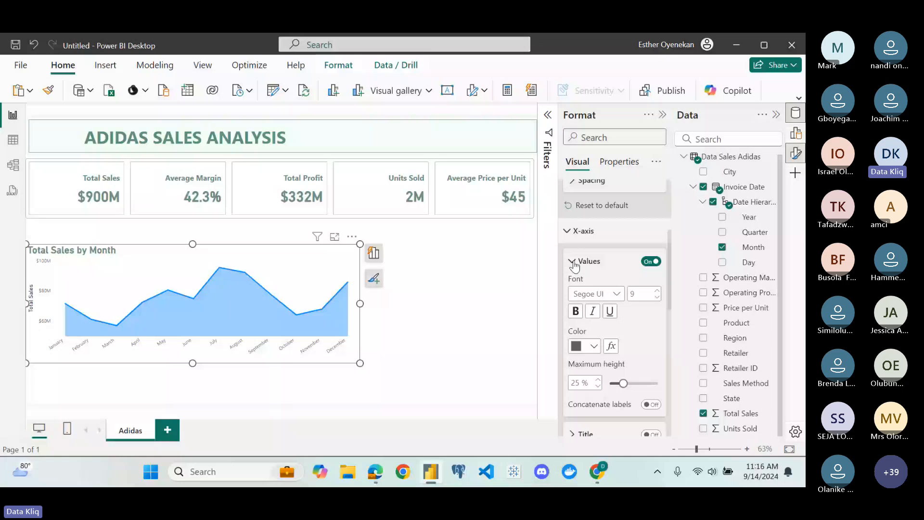
scroll(574, 265, "down", 1)
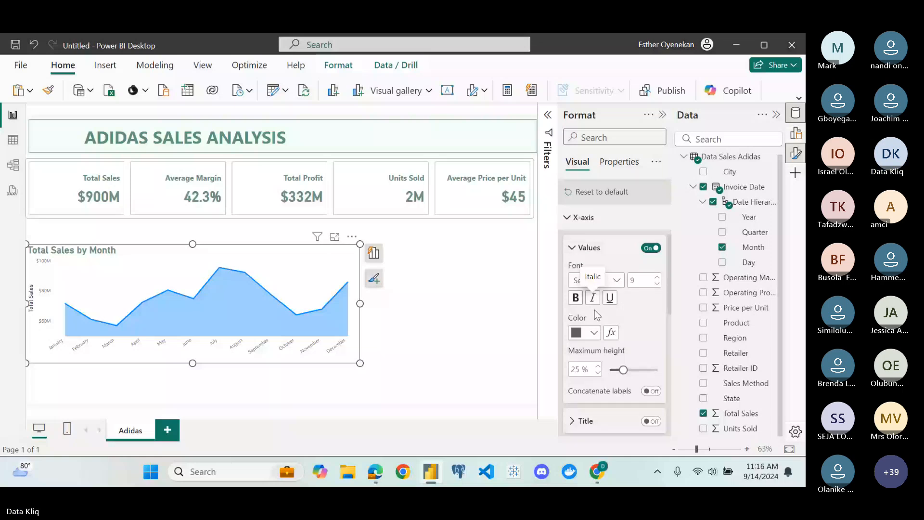
left_click(594, 336)
left_click(585, 278)
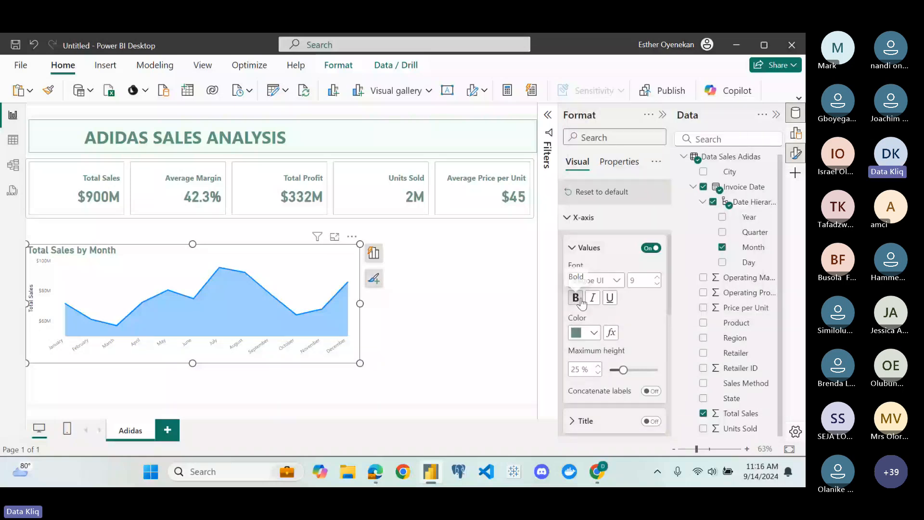
left_click(582, 302)
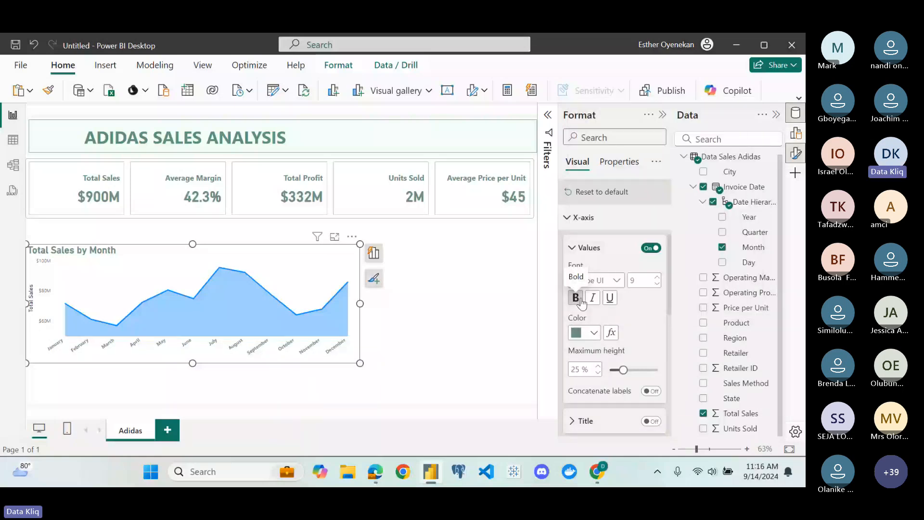
left_click(634, 280)
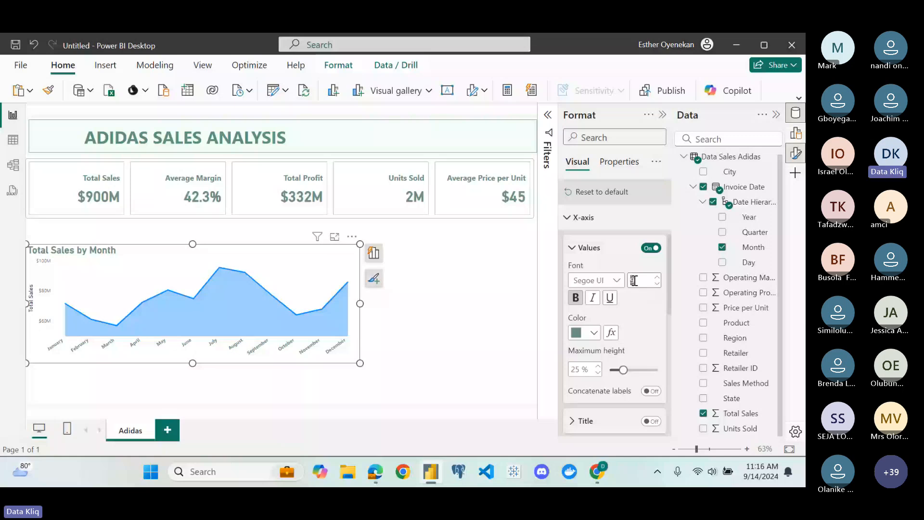
type("10")
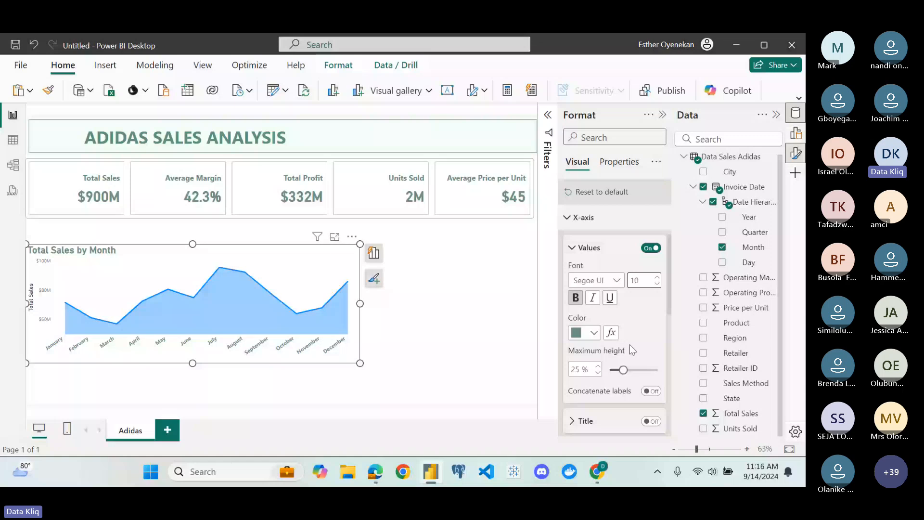
Collapse the area chart's X-axis settings and turn off its Y-axis title
scroll(630, 344, "down", 1)
scroll(626, 339, "up", 1)
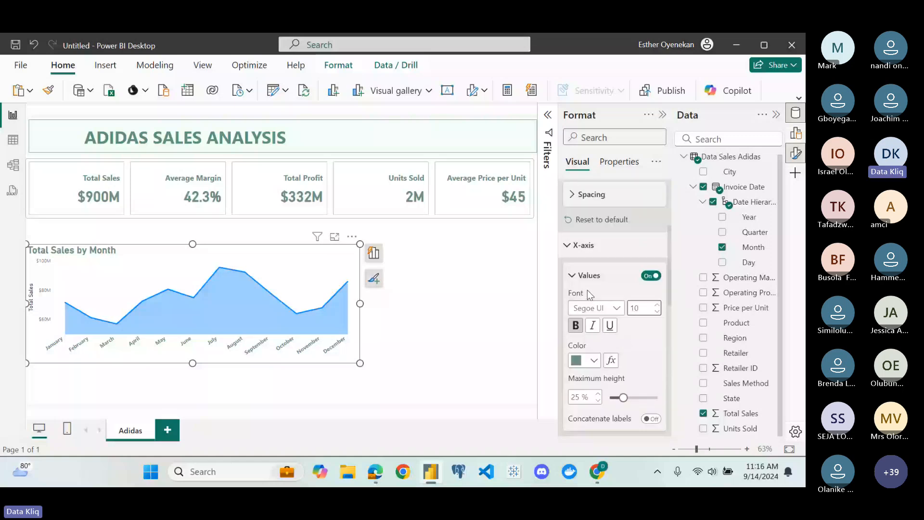
left_click(574, 275)
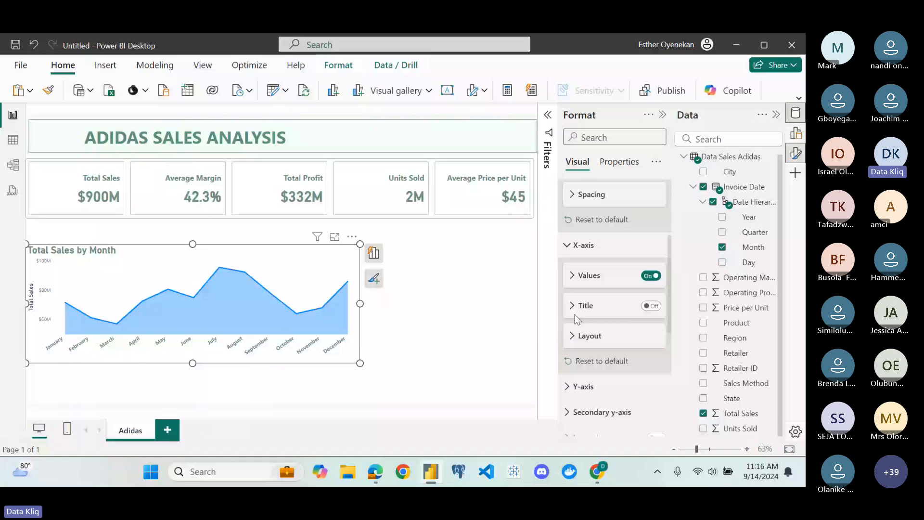
left_click(575, 337)
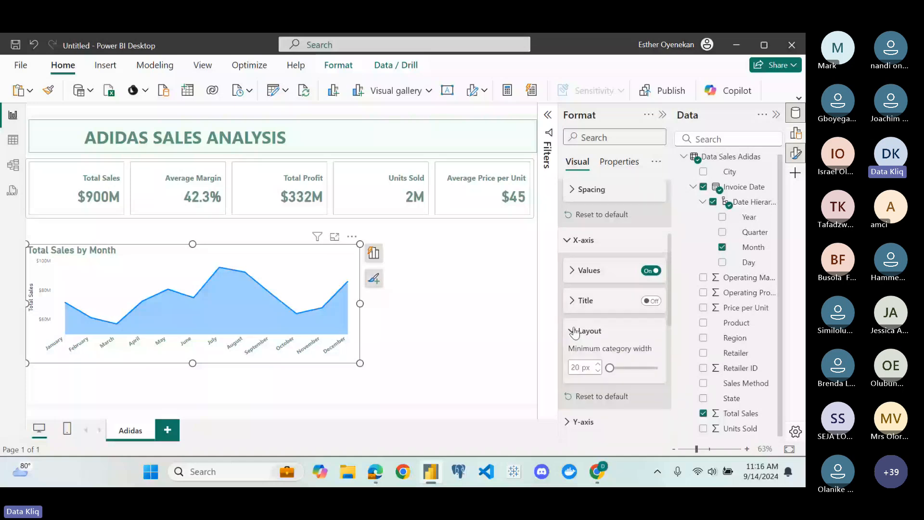
left_click(574, 331)
left_click(572, 245)
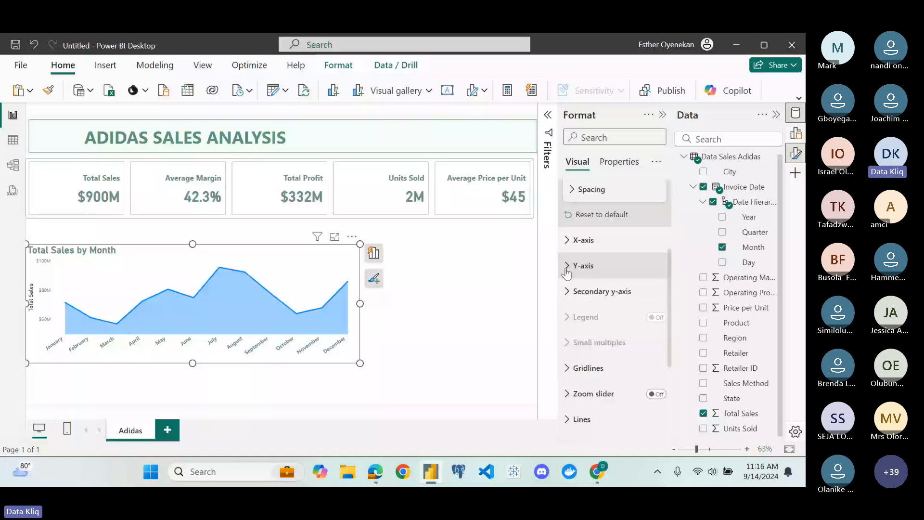
left_click(567, 271)
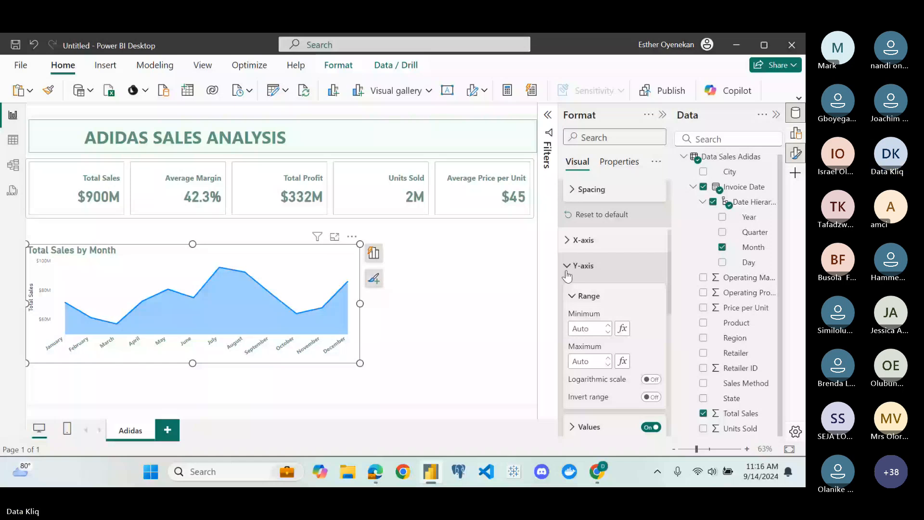
scroll(587, 327, "down", 2)
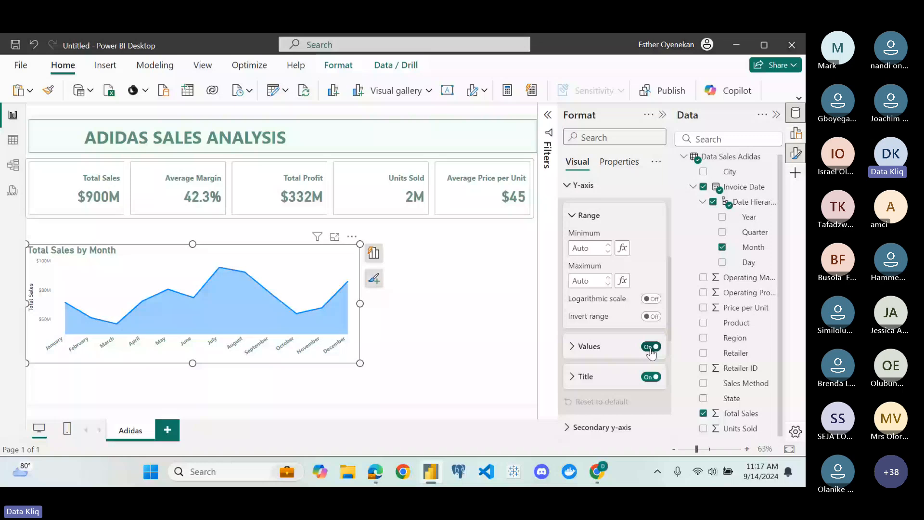
left_click(640, 380)
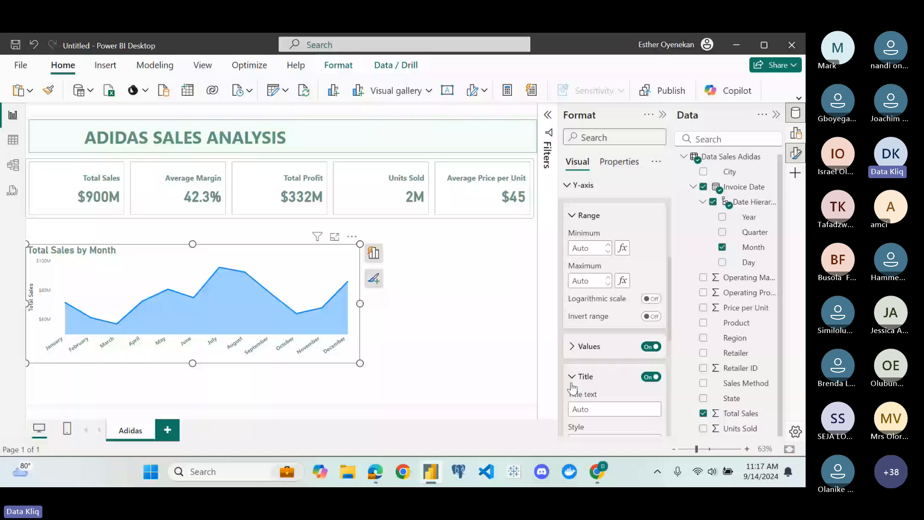
left_click(645, 378)
Turn off the Y-axis values on the area chart
scroll(646, 383, "down", 3)
scroll(646, 384, "down", 2)
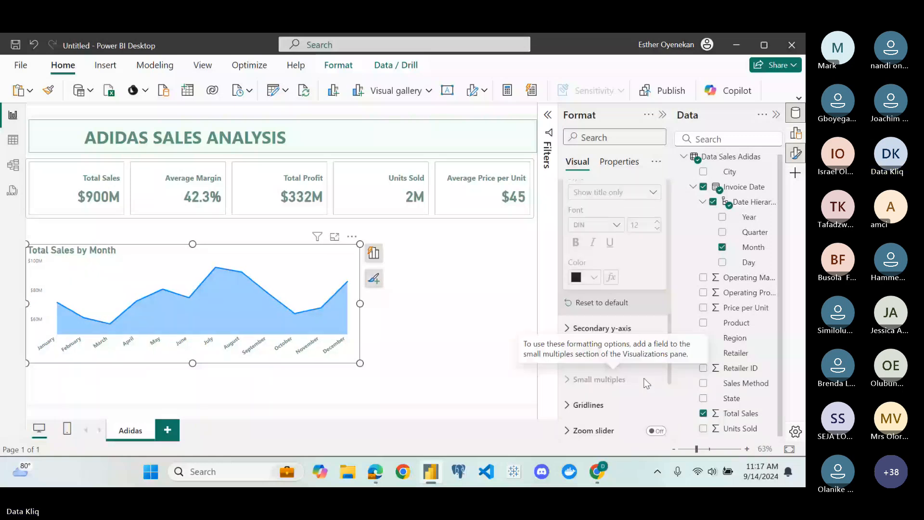
scroll(646, 384, "down", 2)
scroll(646, 384, "down", 2)
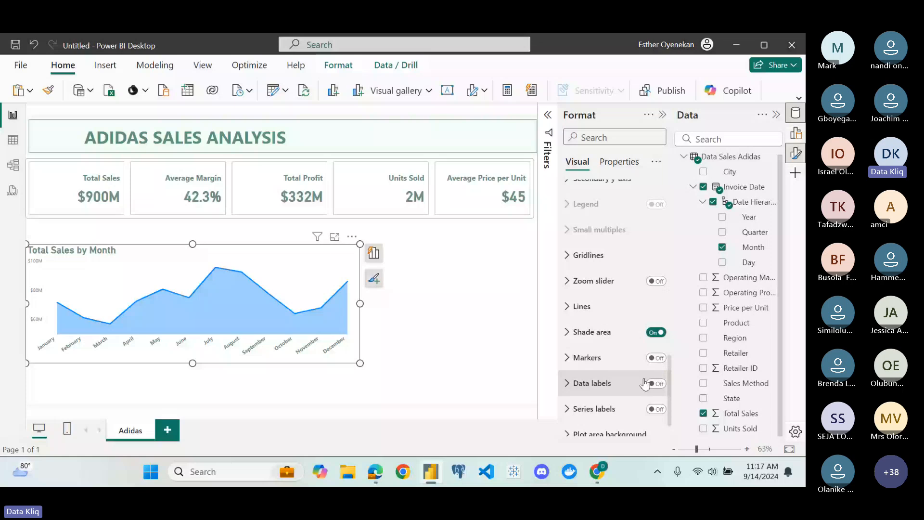
scroll(646, 383, "up", 3)
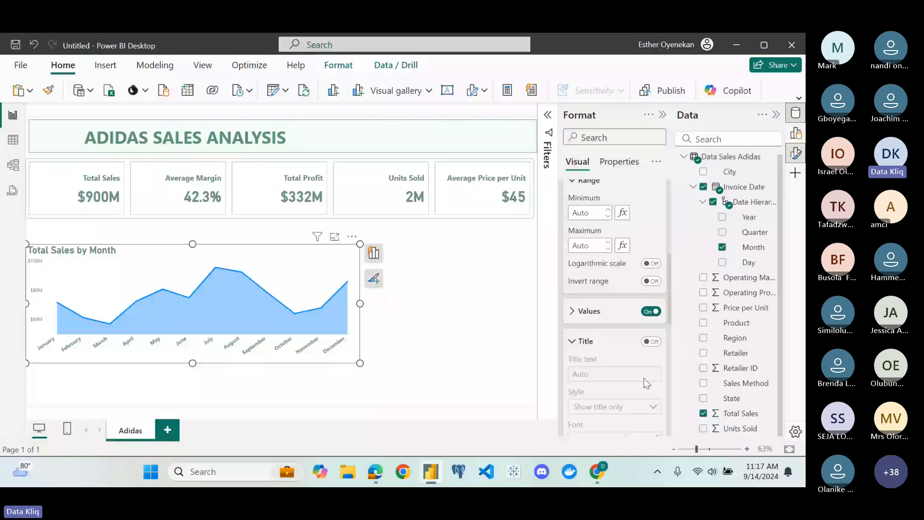
left_click(650, 313)
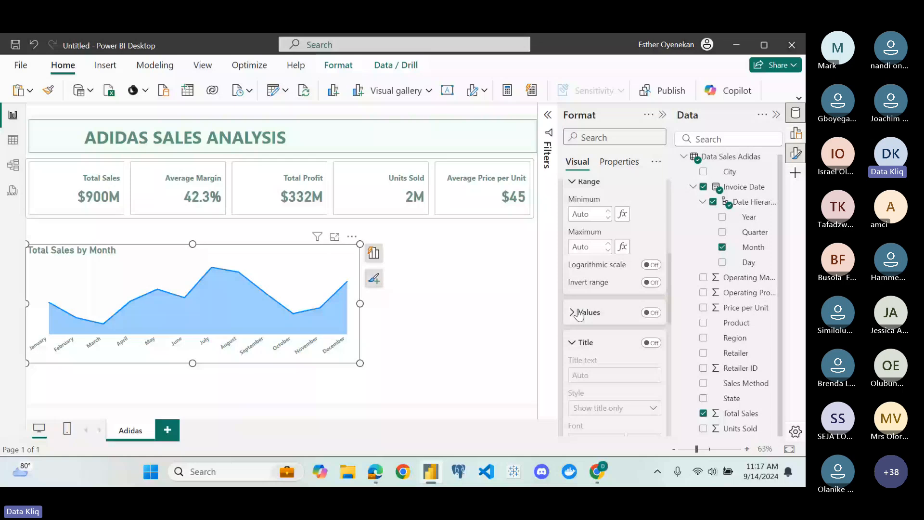
left_click(581, 343)
scroll(581, 342, "down", 1)
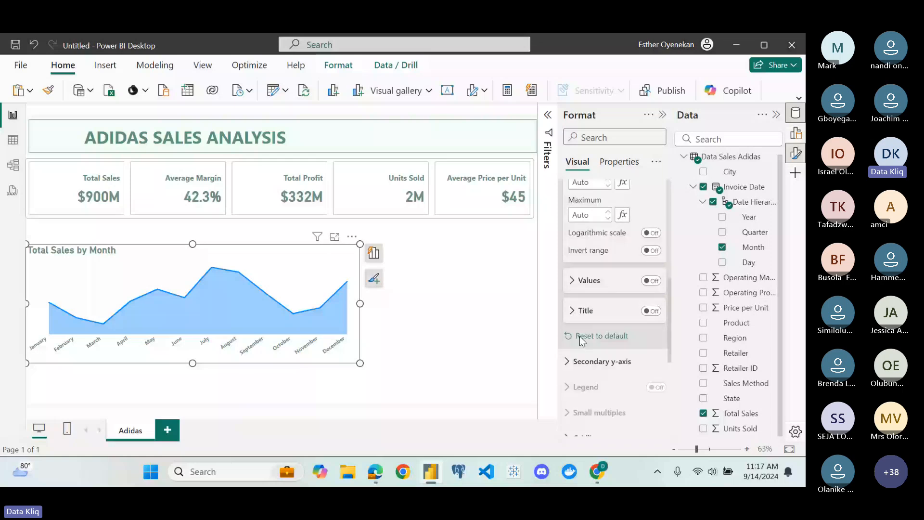
Turn on data labels for the area chart and expand their settings
scroll(581, 342, "down", 6)
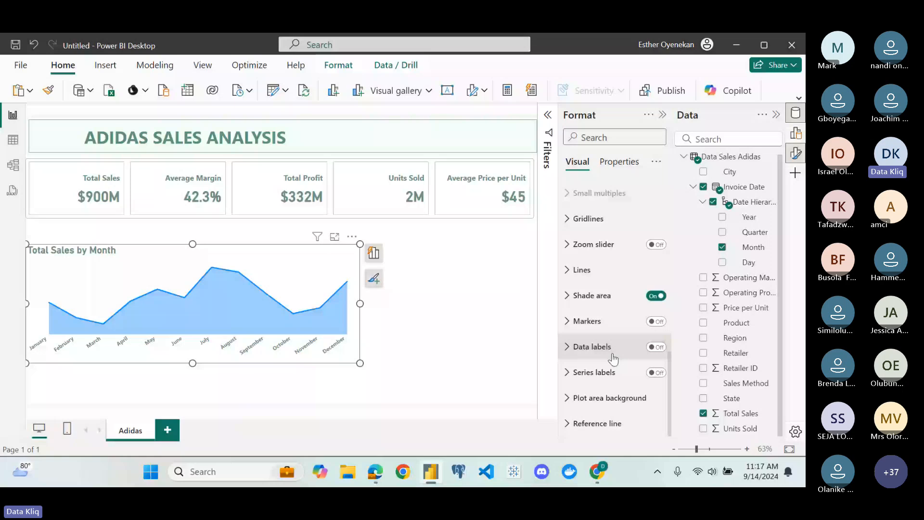
left_click(656, 346)
left_click(568, 349)
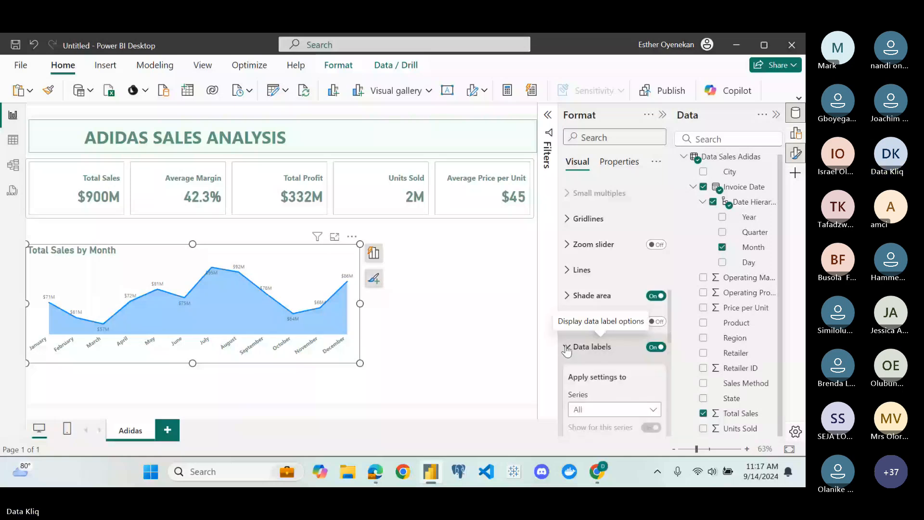
Make the area chart's data label values bold and color them with the recently used grayish green
scroll(605, 380, "down", 3)
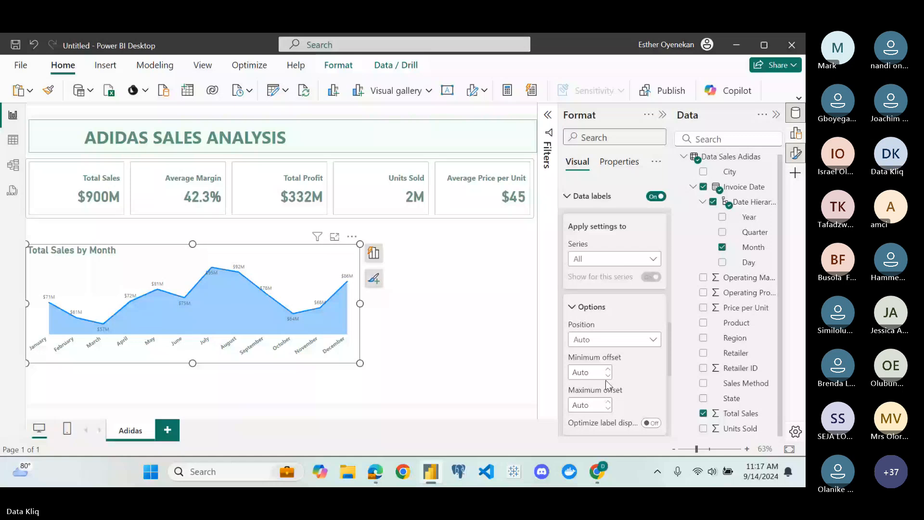
scroll(607, 381, "down", 1)
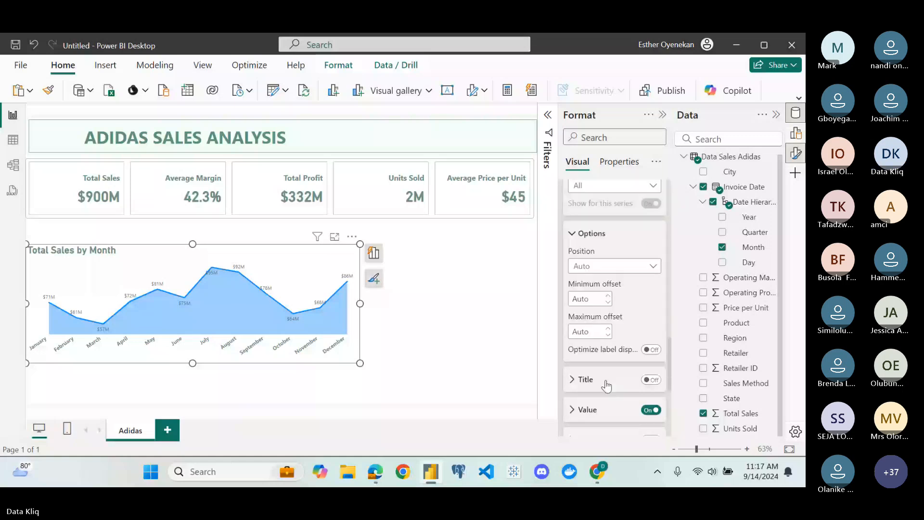
scroll(606, 380, "down", 1)
scroll(605, 380, "down", 1)
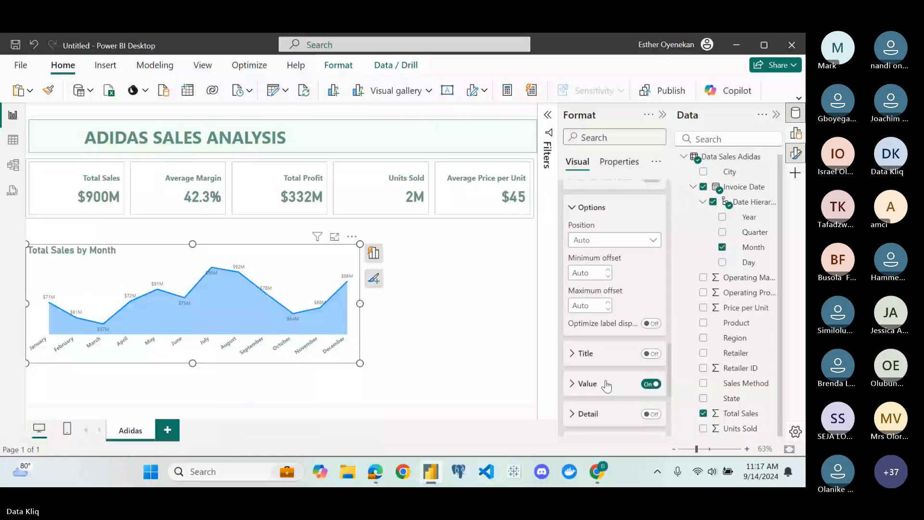
scroll(606, 385, "down", 1)
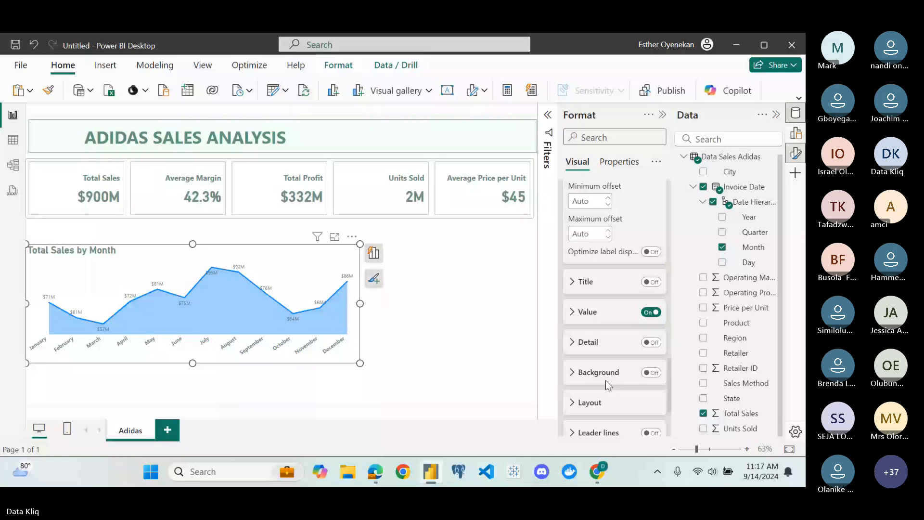
scroll(606, 381, "up", 1)
left_click(578, 319)
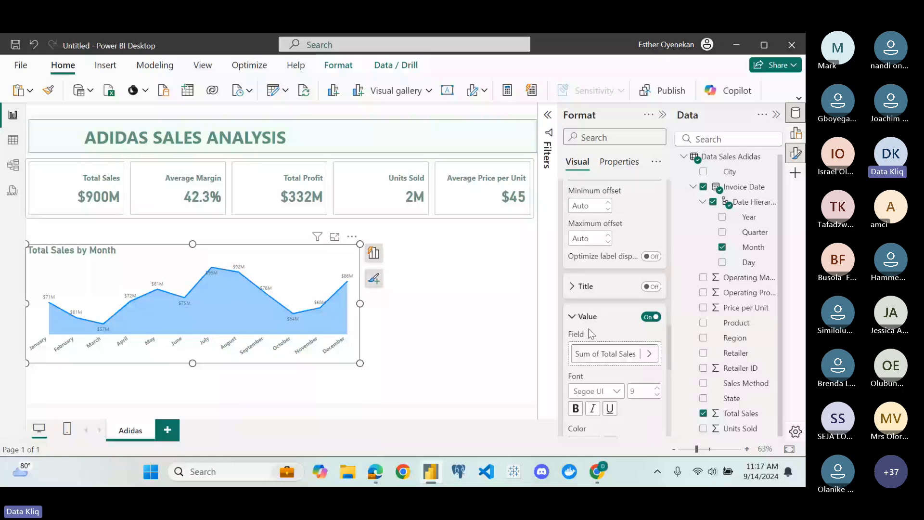
scroll(592, 346, "down", 3)
left_click(595, 369)
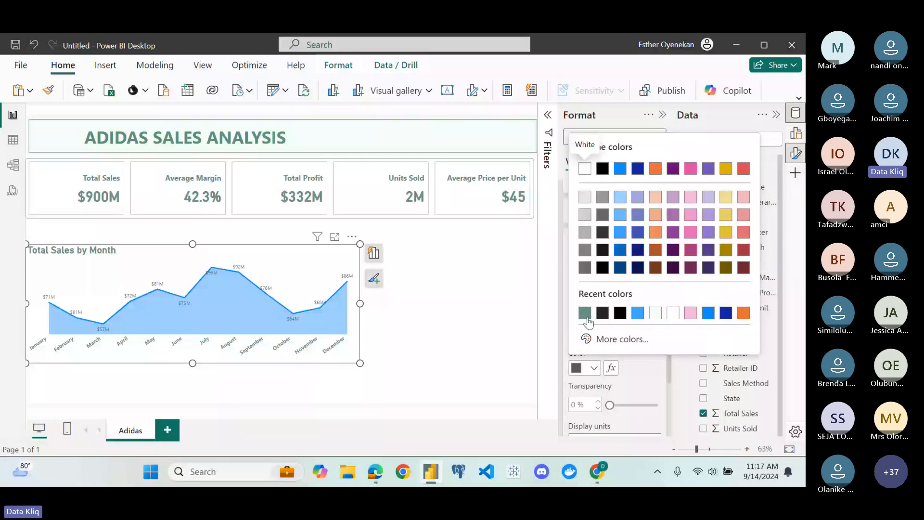
left_click(585, 313)
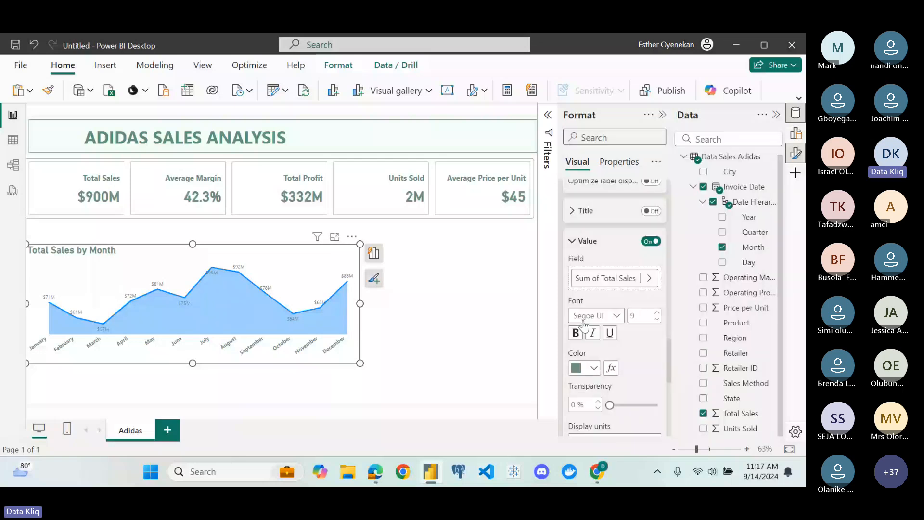
left_click(576, 332)
Set the font size of the area chart's data label values to 10 and collapse the value settings
left_click(640, 313)
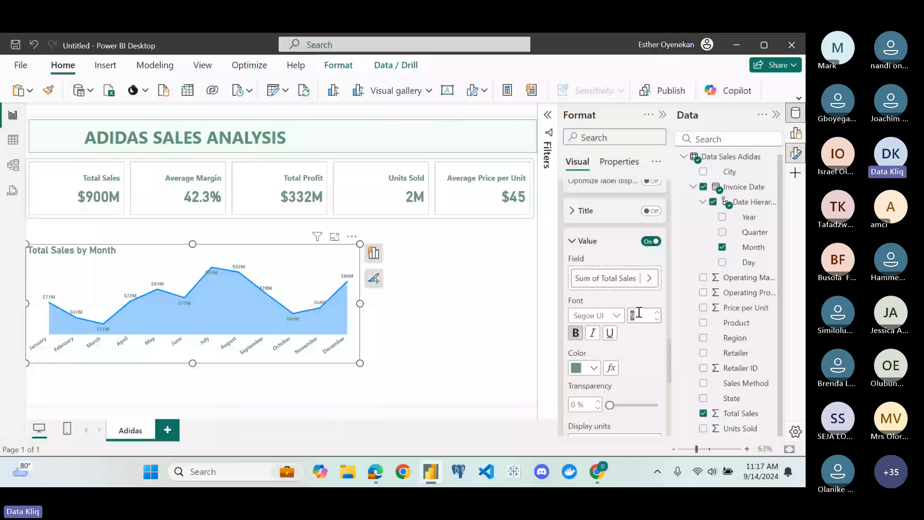
type("10")
key("BackSpace")
key("BackSpace")
type("8")
key("BackSpace")
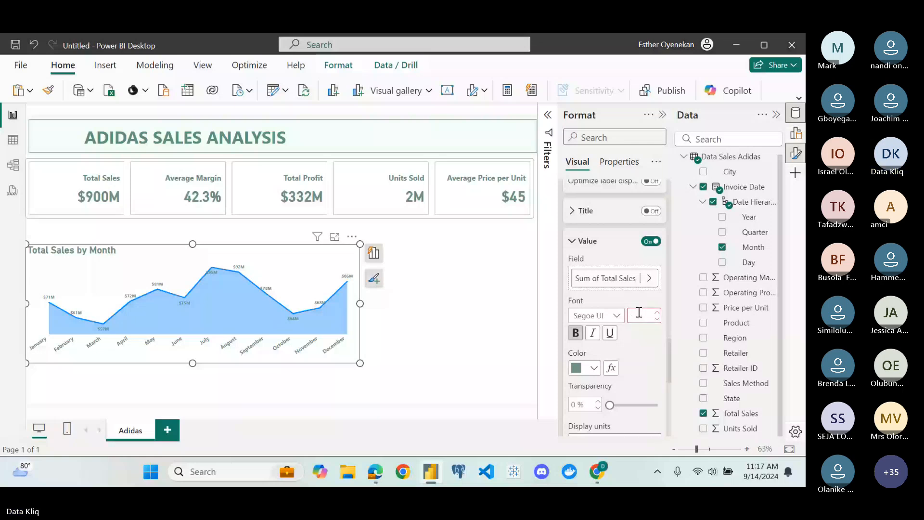
type("8")
key("BackSpace")
type("10")
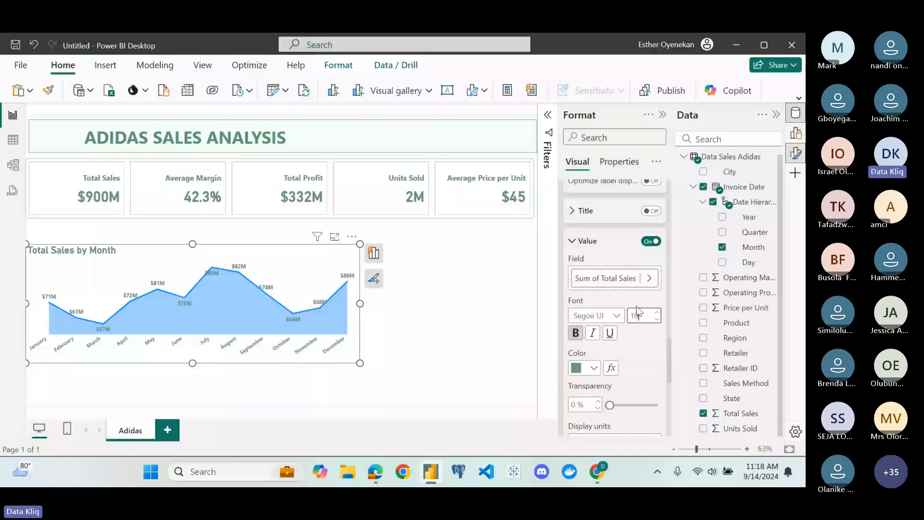
scroll(639, 348, "down", 3)
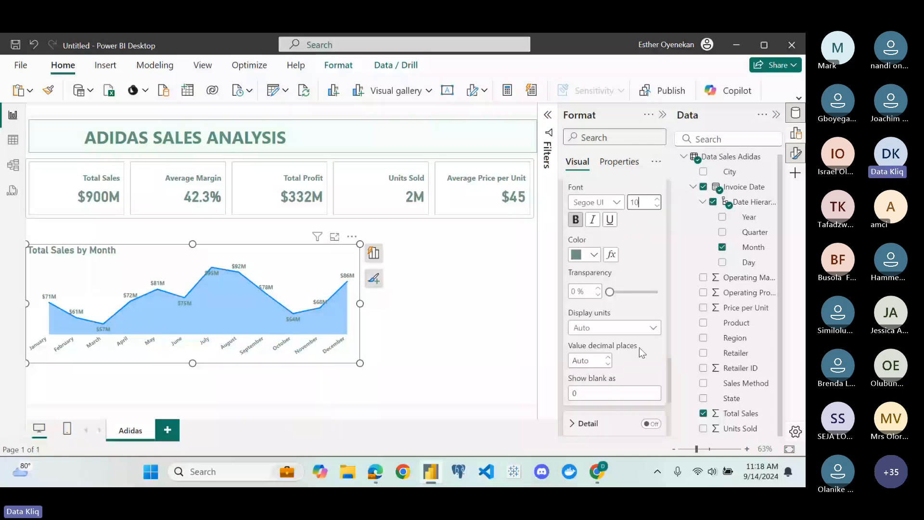
scroll(639, 347, "down", 1)
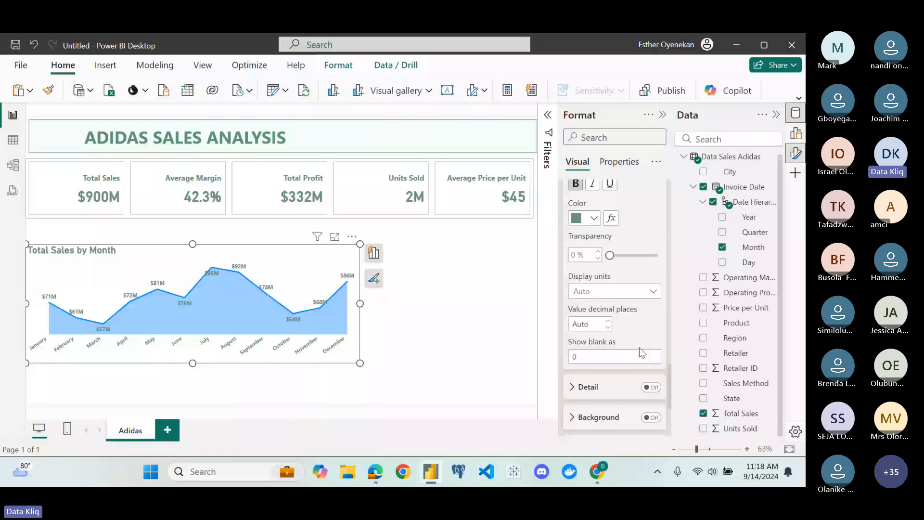
scroll(639, 347, "up", 3)
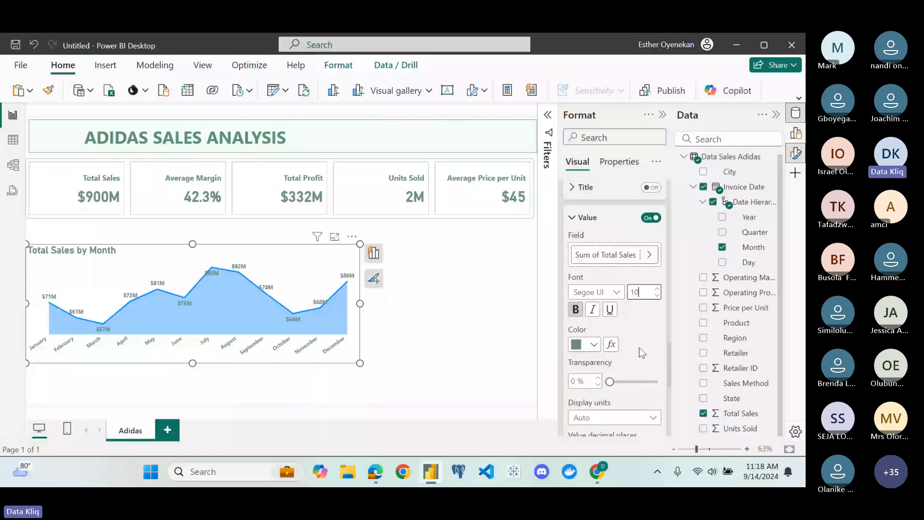
scroll(639, 348, "up", 2)
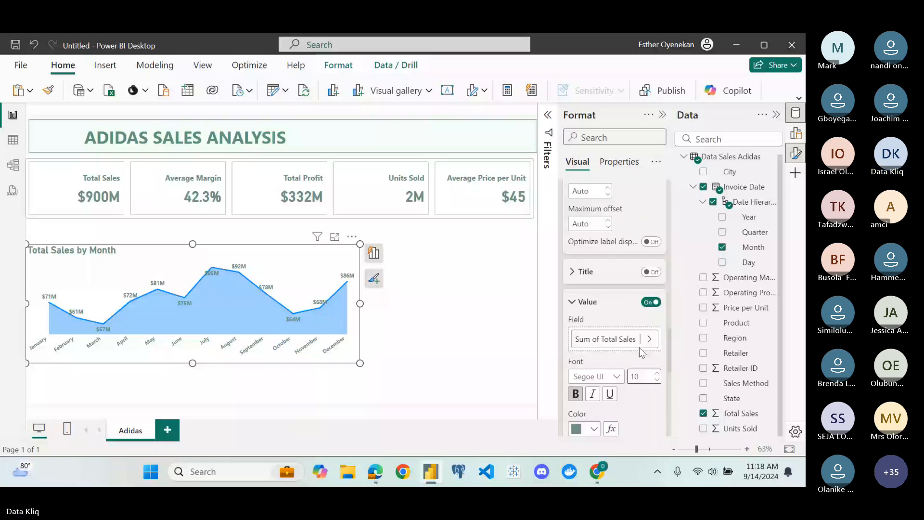
left_click(587, 302)
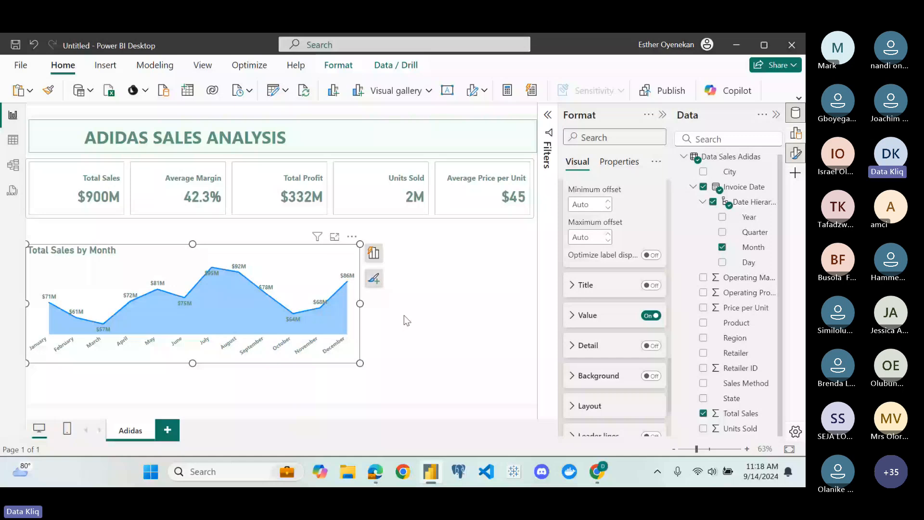
Turn on markers for the area chart and change their shape type to square
scroll(643, 328, "up", 10)
left_click(643, 329)
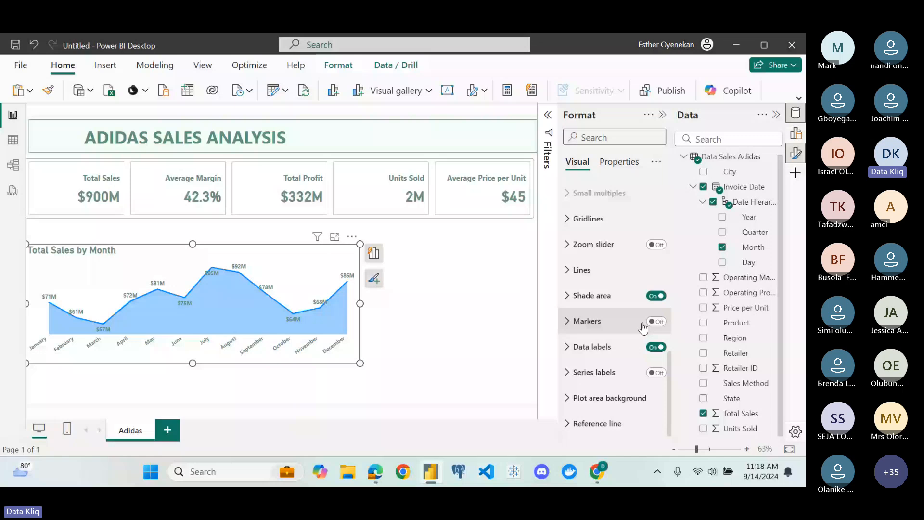
left_click(651, 322)
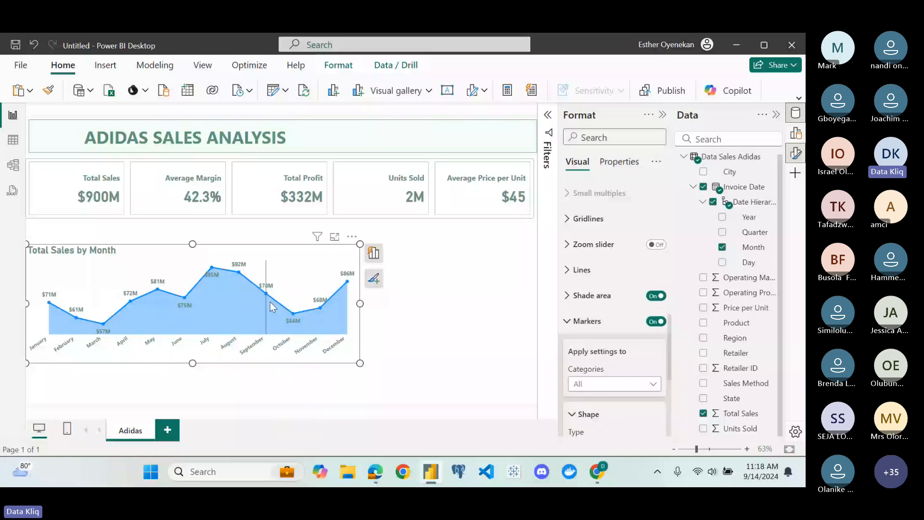
mouse_move(298, 316)
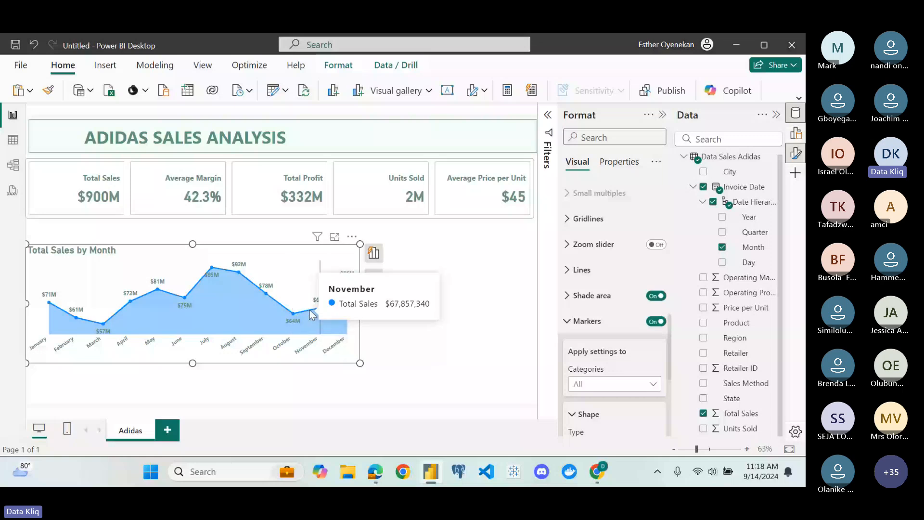
scroll(604, 360, "down", 3)
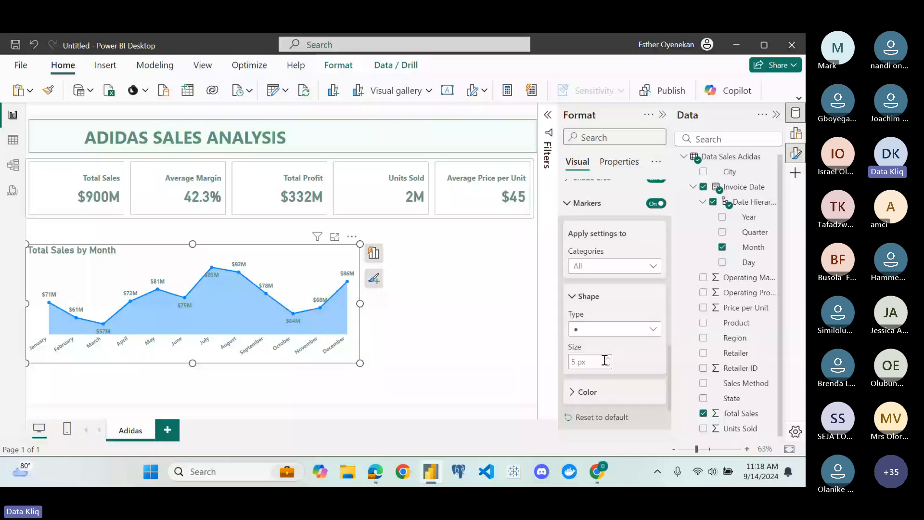
left_click(602, 329)
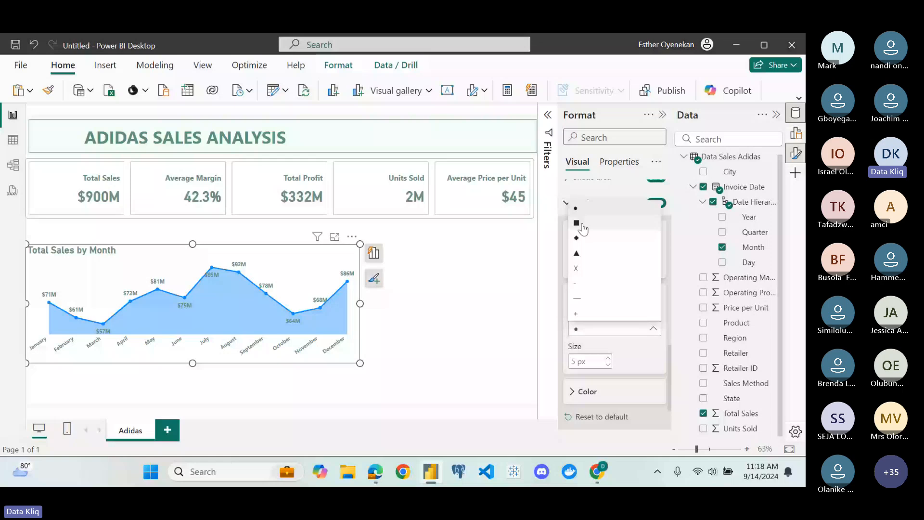
left_click(582, 226)
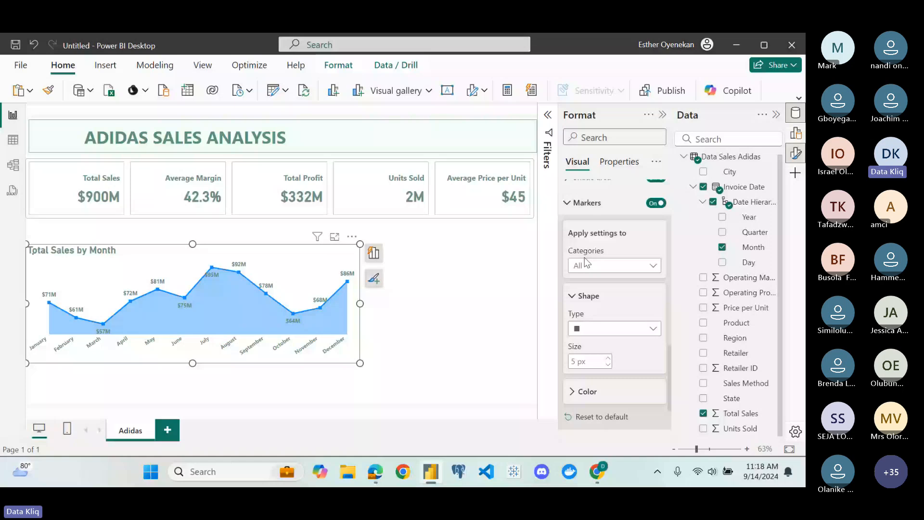
Change the area chart's marker shape to a circle with size 6 px and collapse the marker settings
left_click(640, 328)
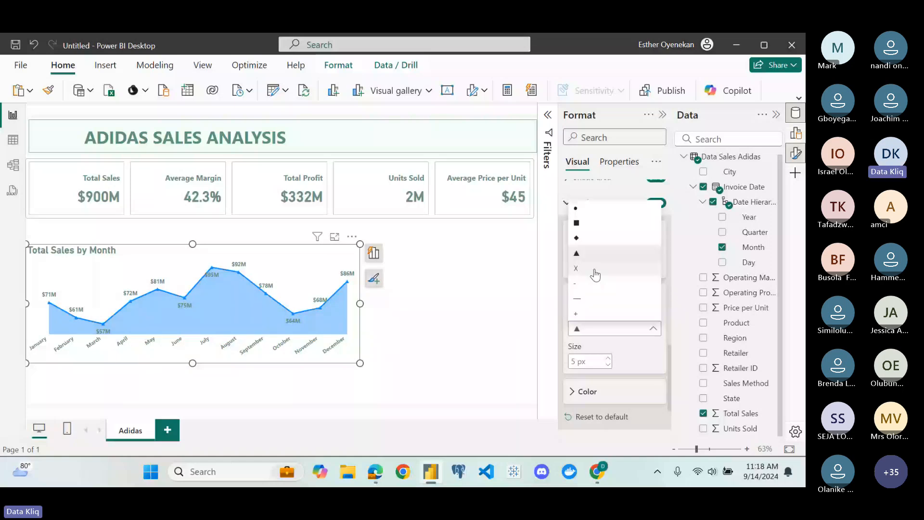
left_click(596, 269)
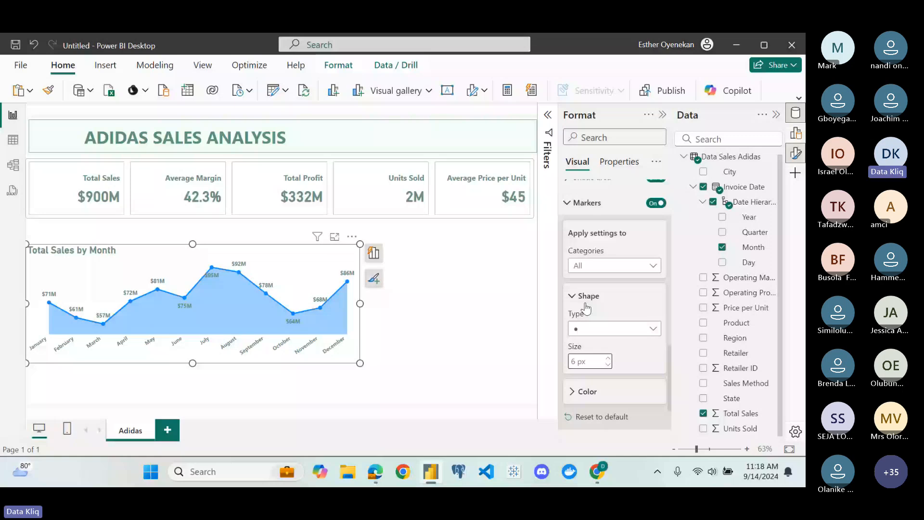
left_click(587, 203)
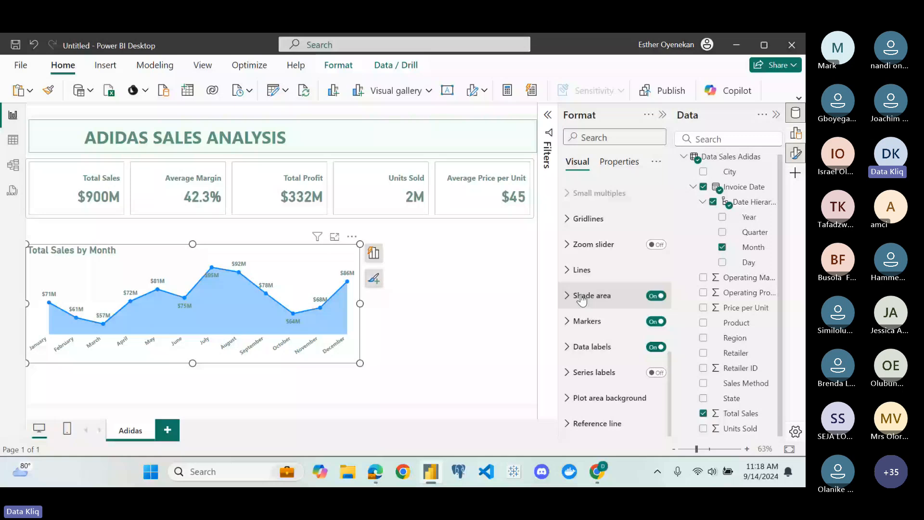
Collapse the expanded Y-axis and title settings of the area chart
scroll(578, 318, "up", 5)
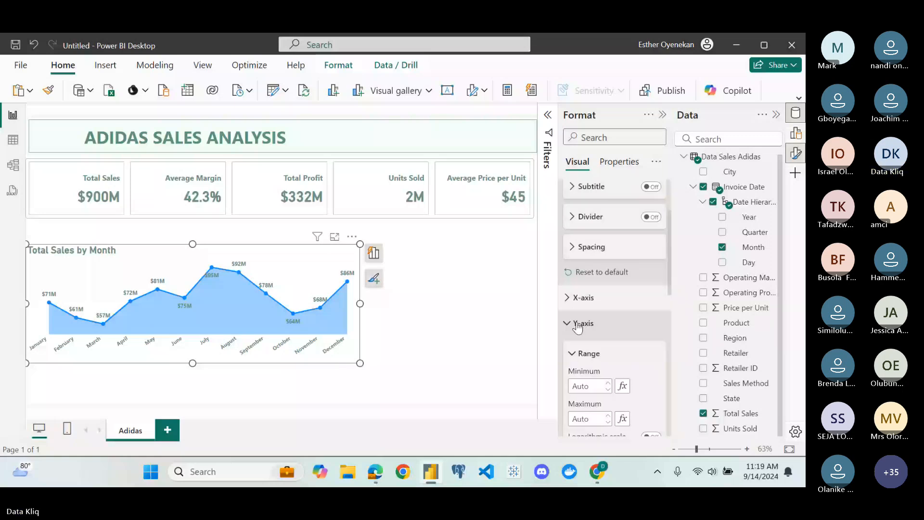
left_click(578, 327)
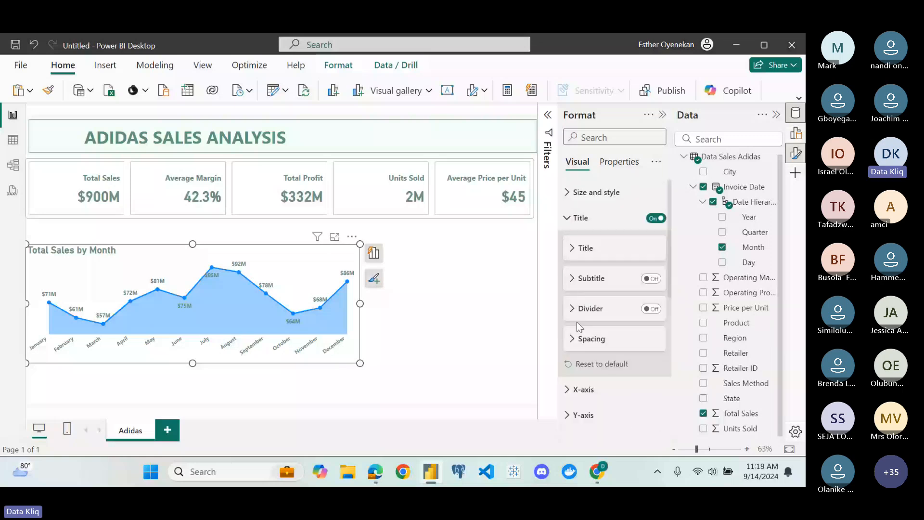
left_click(572, 222)
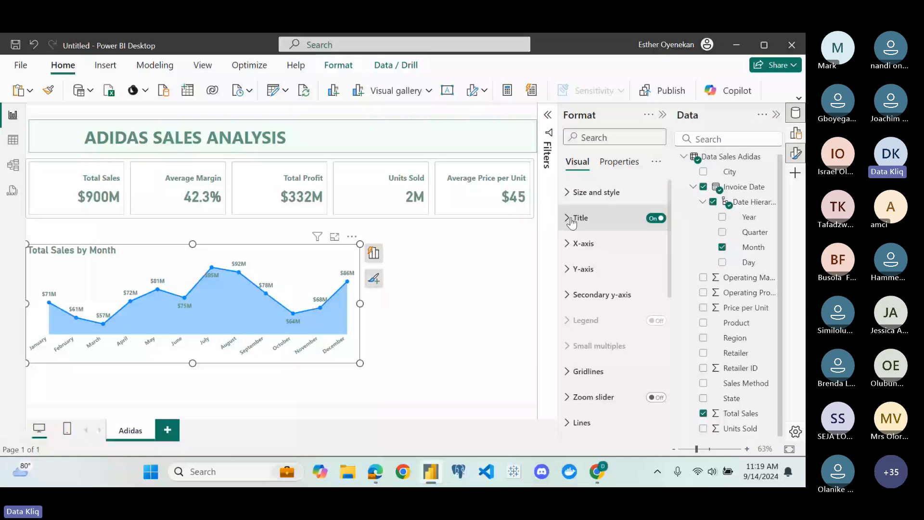
Examine the area chart's size and position, padding, background and series label settings
left_click(600, 193)
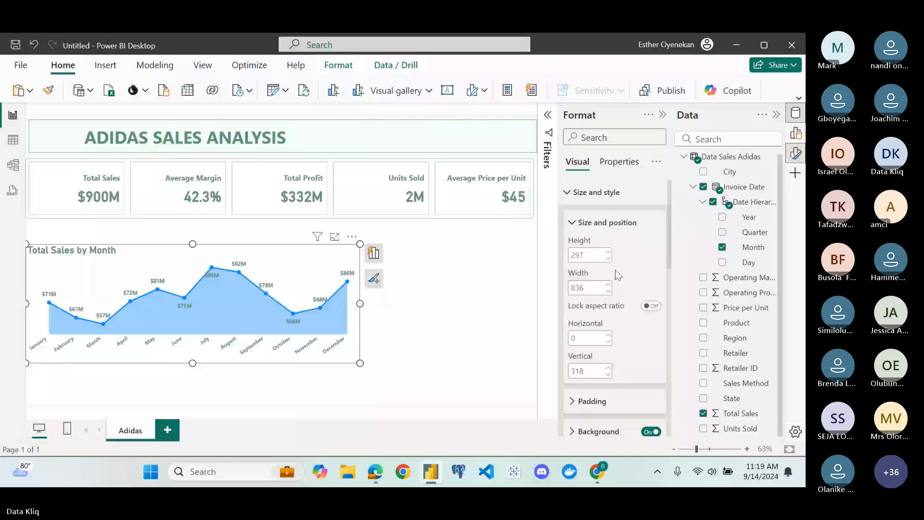
scroll(618, 276, "down", 2)
scroll(597, 289, "down", 1)
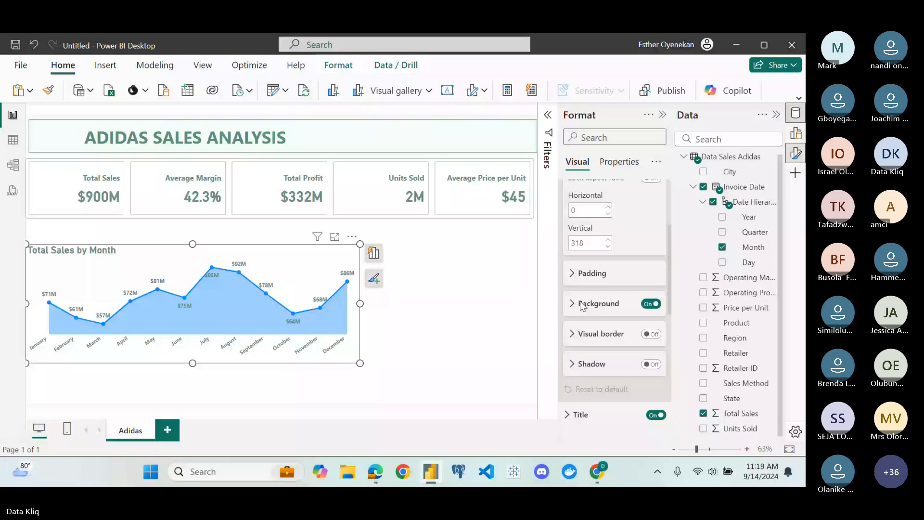
left_click(583, 305)
scroll(579, 232, "up", 3)
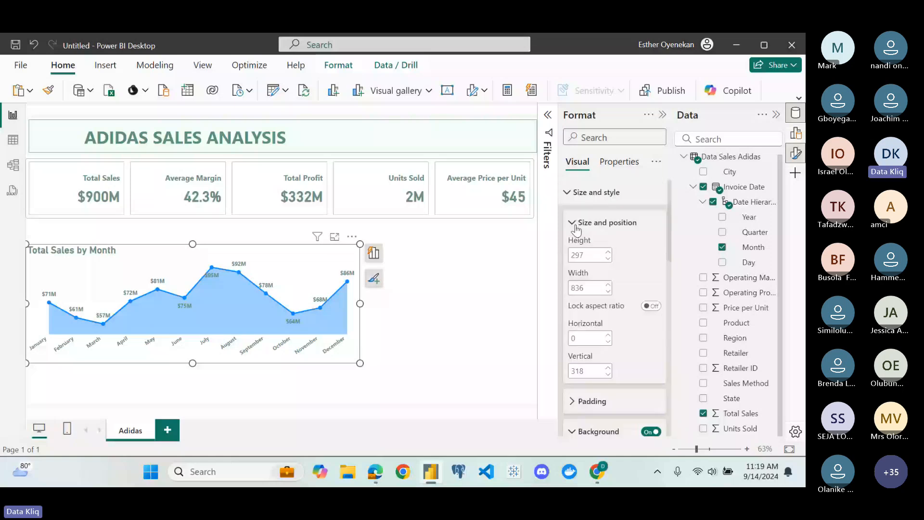
left_click(576, 225)
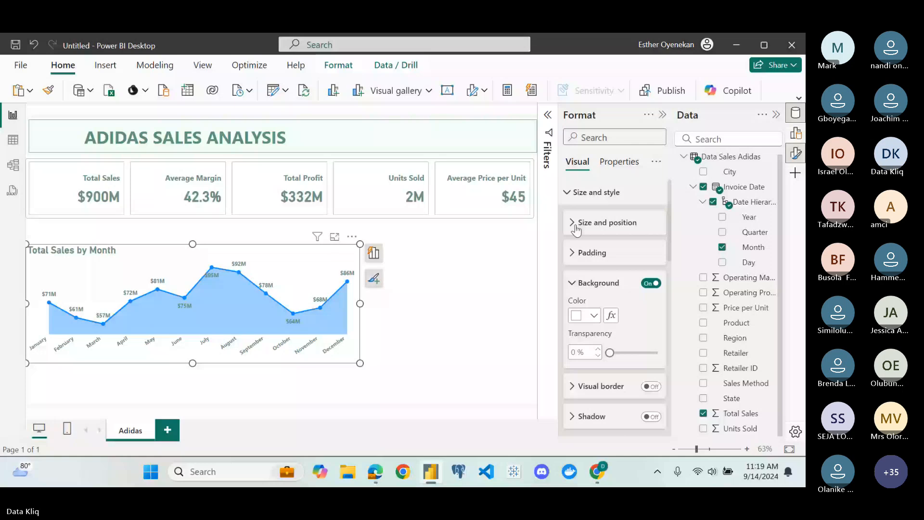
left_click(576, 254)
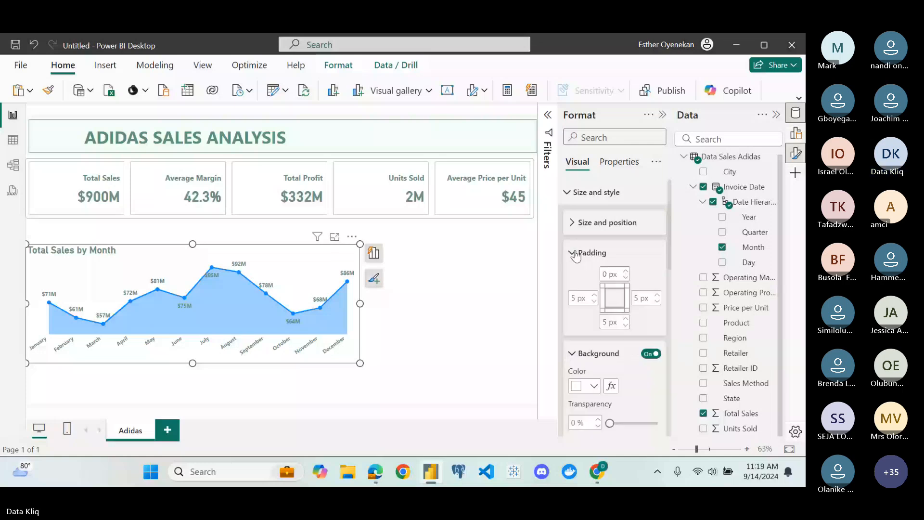
left_click(576, 255)
left_click(575, 284)
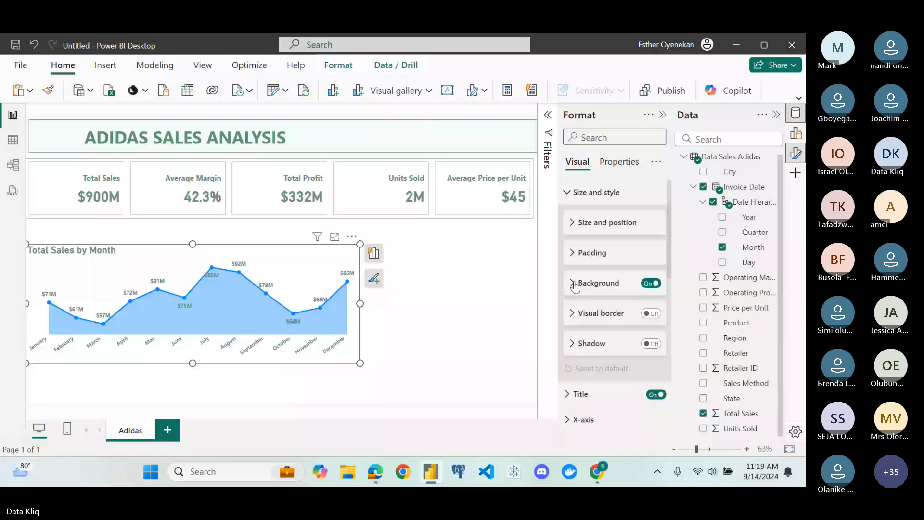
scroll(577, 298, "down", 3)
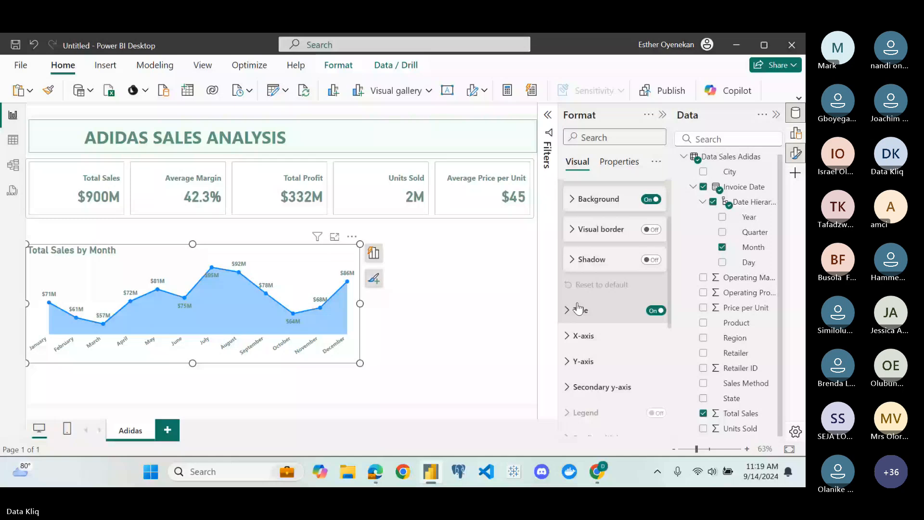
scroll(578, 309, "down", 5)
left_click(577, 373)
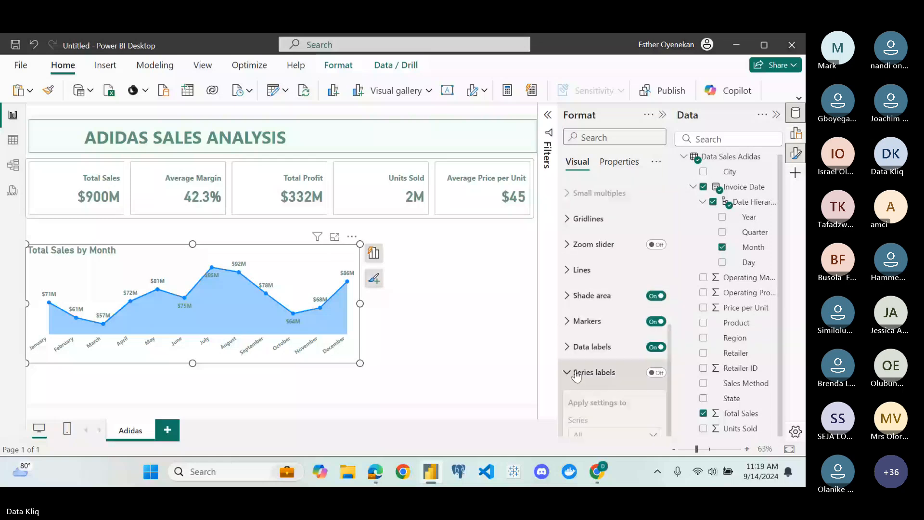
scroll(576, 377, "down", 1)
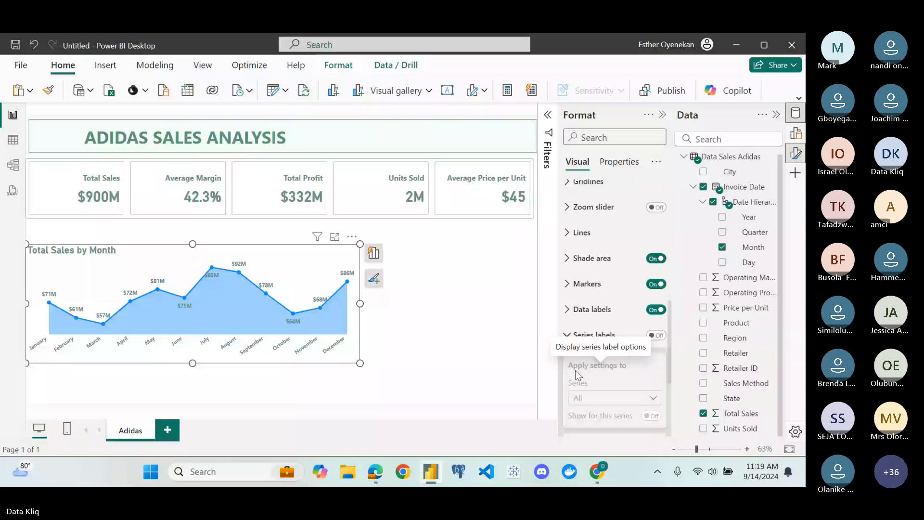
left_click(580, 334)
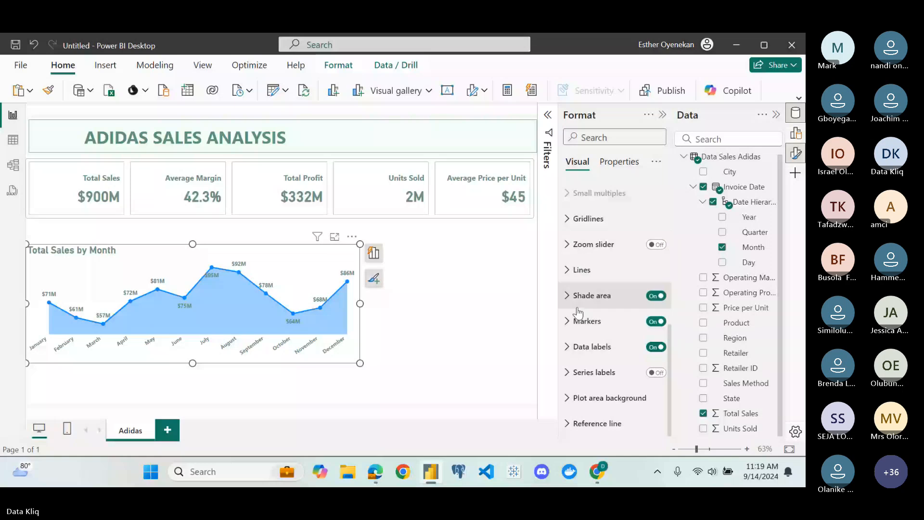
Expand the area chart's line settings and their color options
left_click(582, 270)
scroll(581, 356, "down", 3)
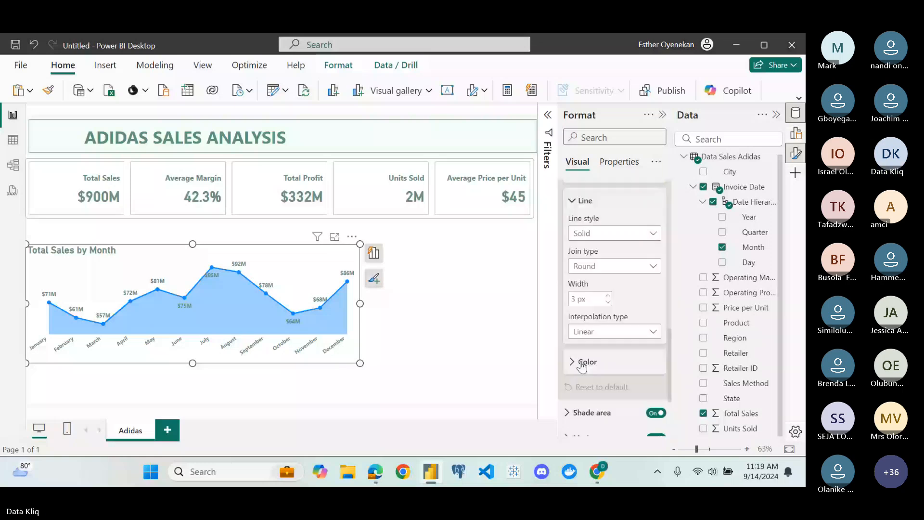
left_click(582, 363)
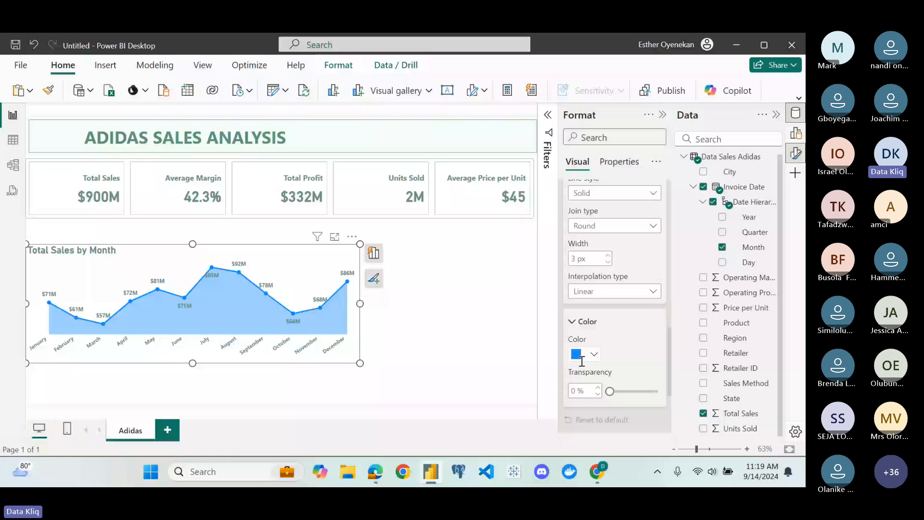
scroll(582, 361, "up", 3)
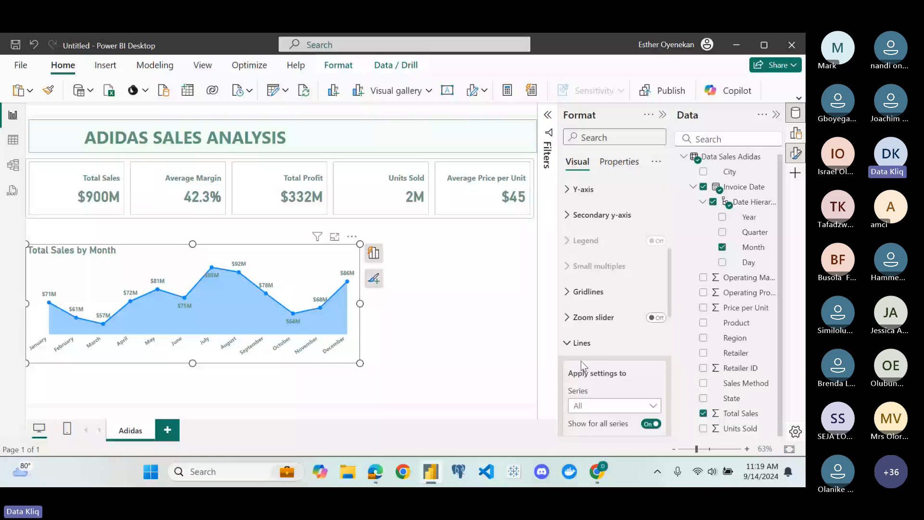
scroll(582, 361, "down", 3)
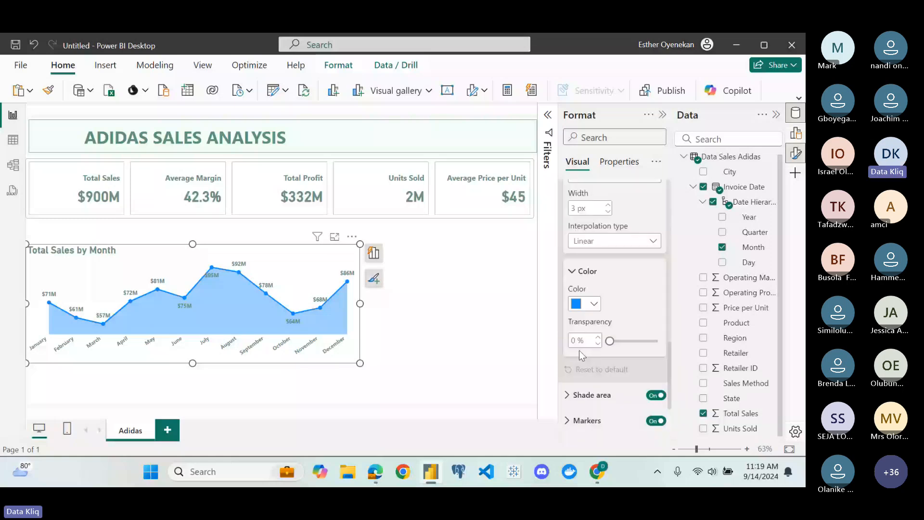
Try a recently used near-white color for the area chart's line
left_click(587, 303)
left_click(655, 249)
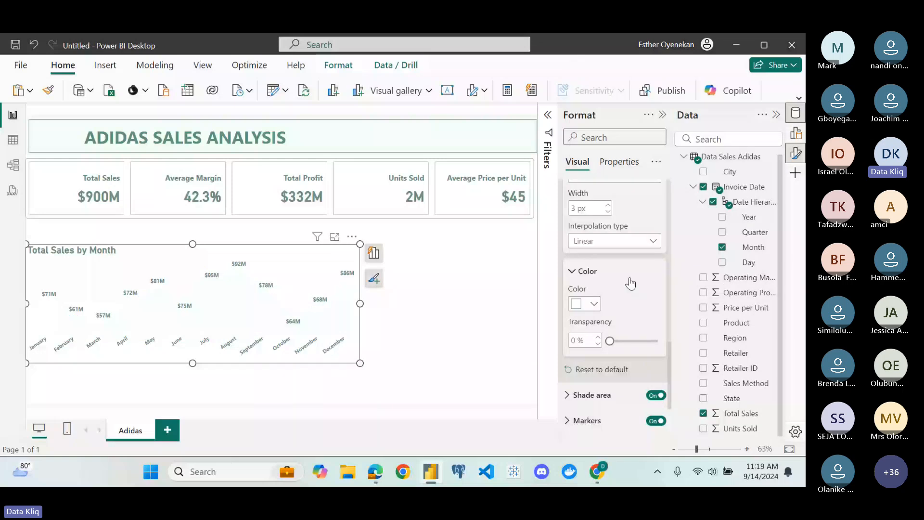
Switch to the Coolors trending palettes in Chrome and copy the color A4C3B2 from the green palette
mouse_move(585, 458)
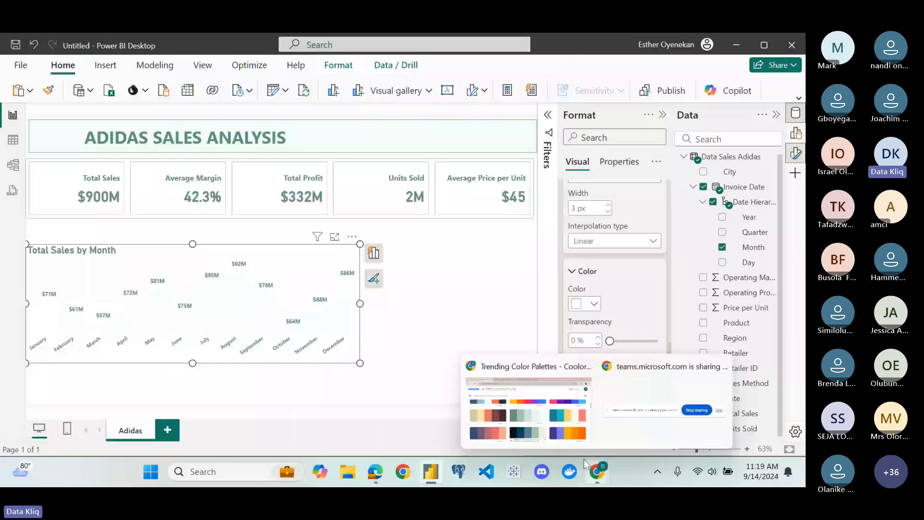
left_click(548, 428)
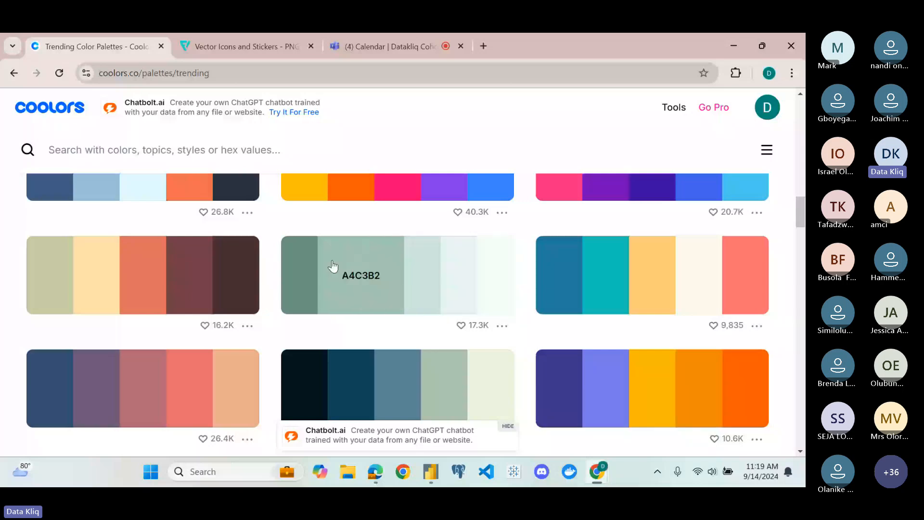
left_click(362, 280)
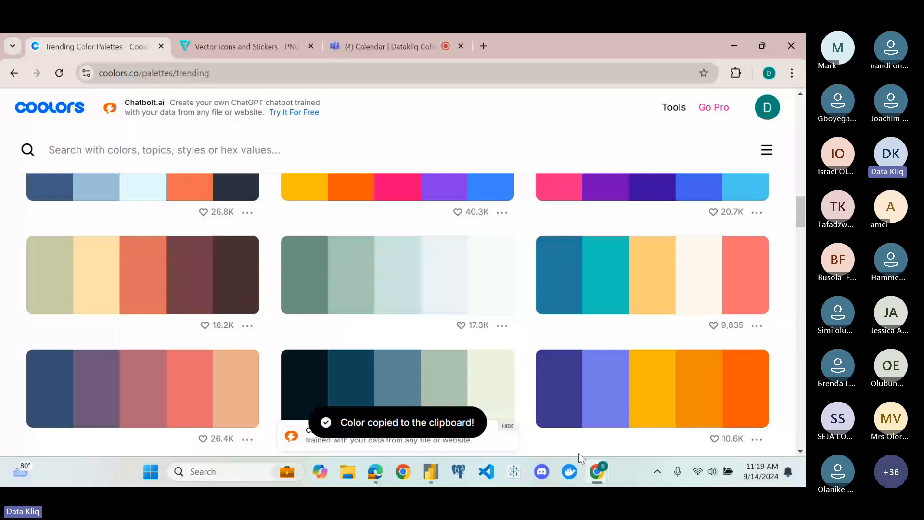
Return to Power BI and set the area chart's line color to the copied custom hex value #A4C3B2
mouse_move(430, 472)
left_click(433, 426)
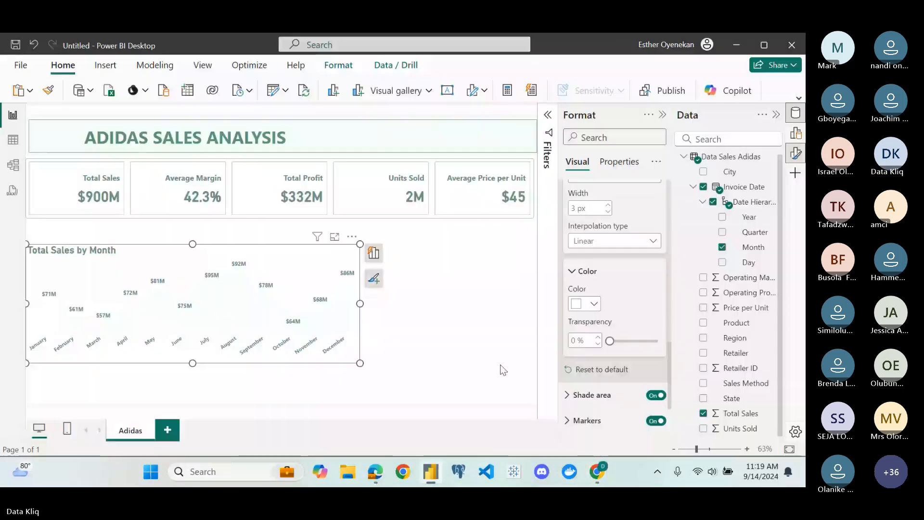
left_click(590, 304)
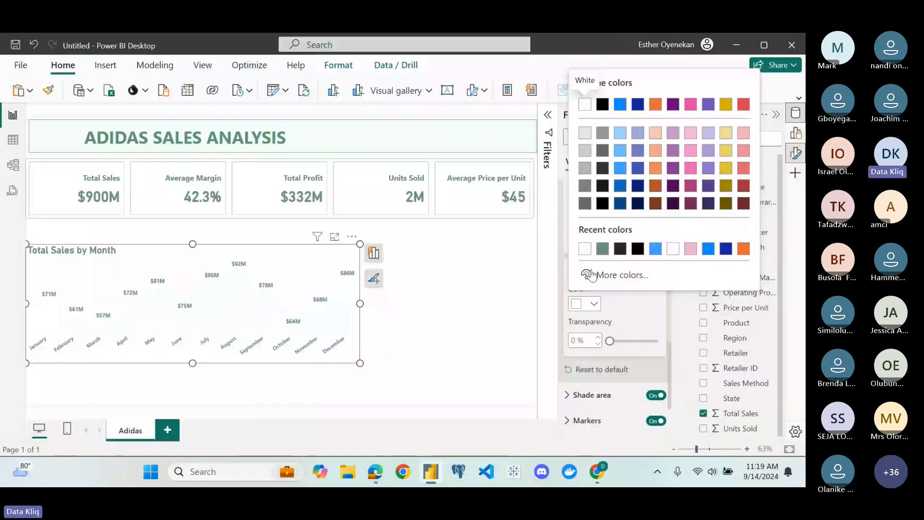
left_click(591, 275)
key("ctrl+v")
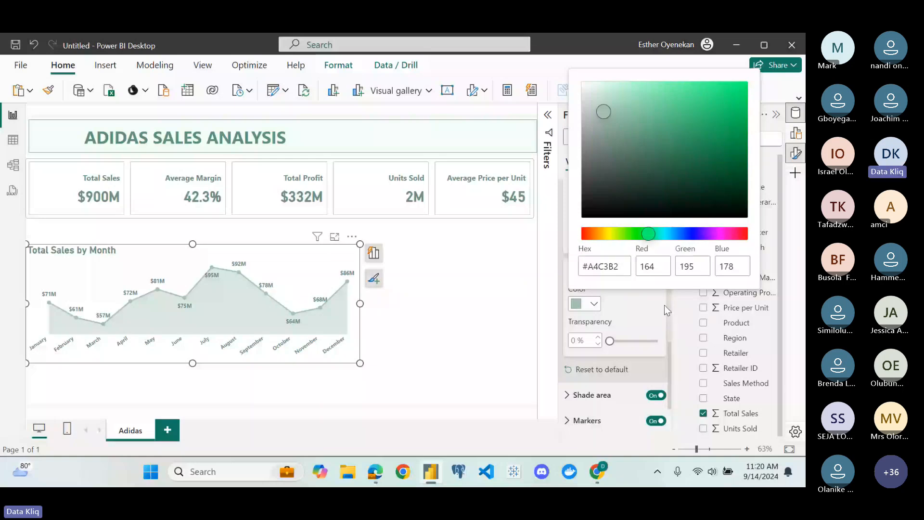
left_click(559, 313)
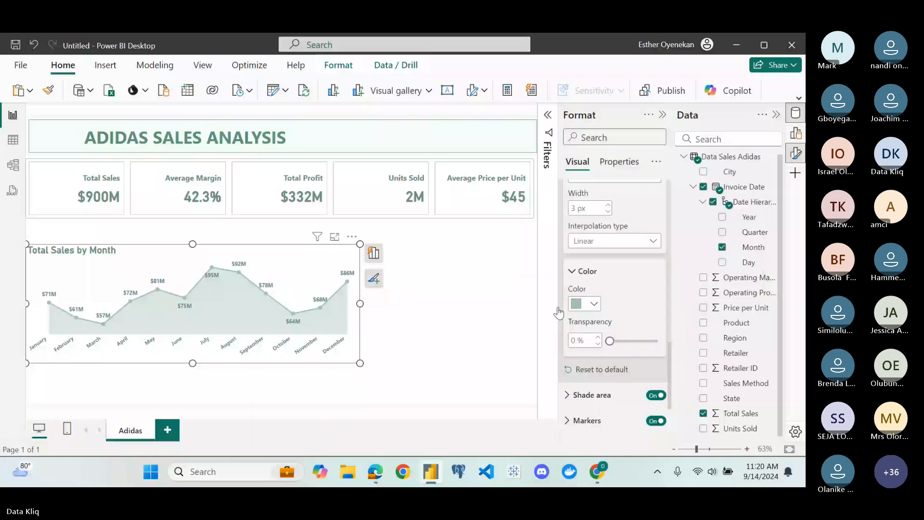
Narrow the area chart to about half the page width, keeping its left edge in place, and deselect it
left_click(374, 303)
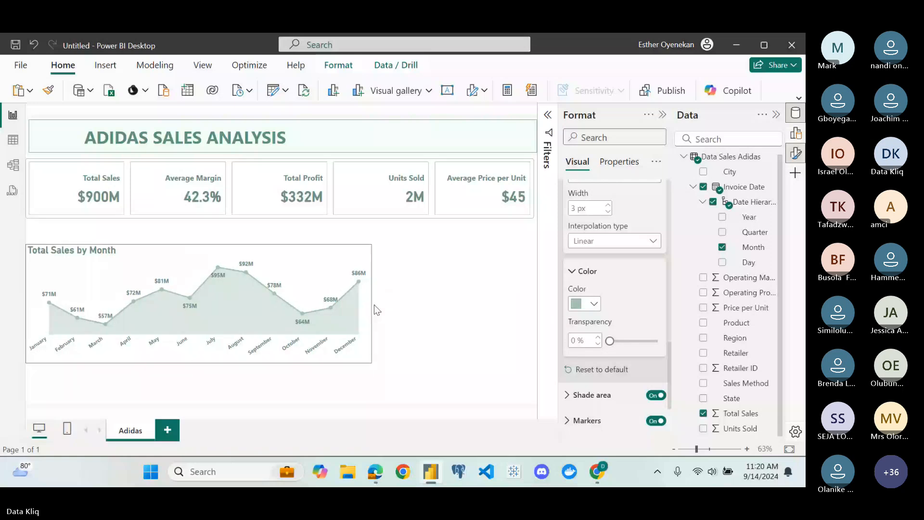
left_click_drag(374, 308, 368, 307)
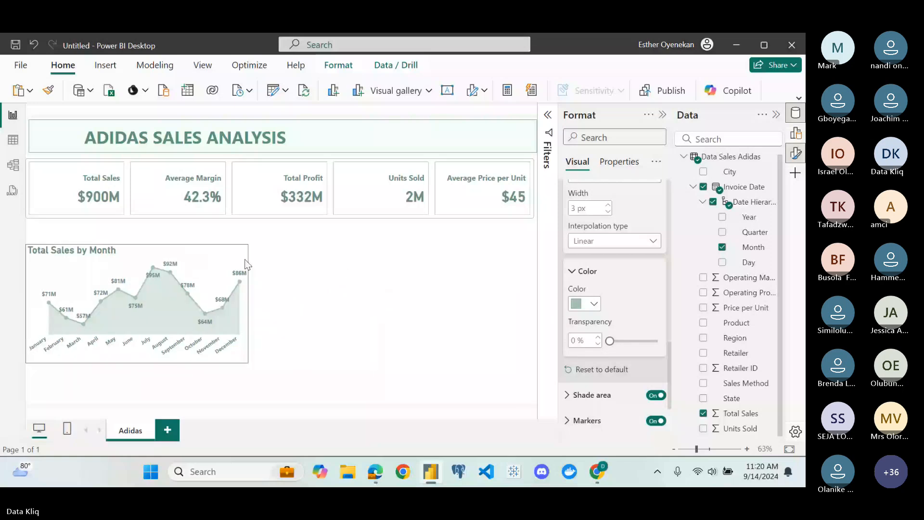
left_click_drag(248, 265, 303, 275)
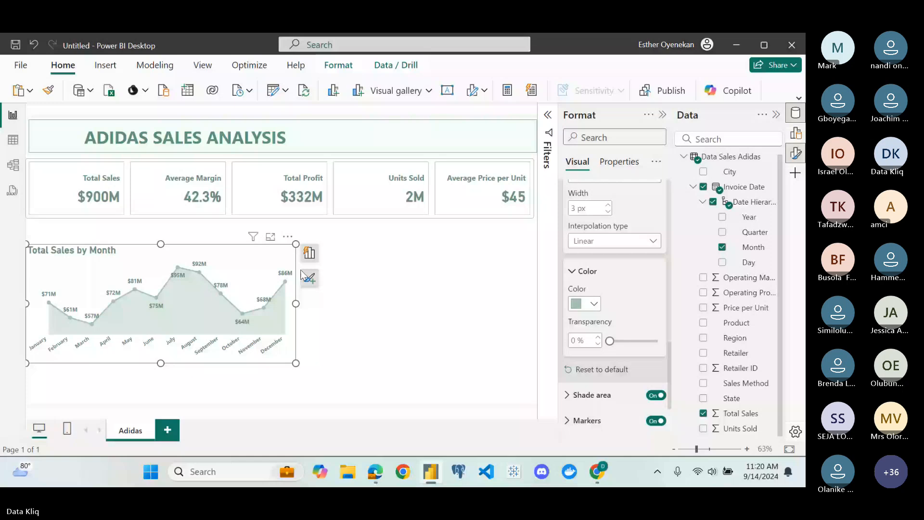
left_click(303, 276)
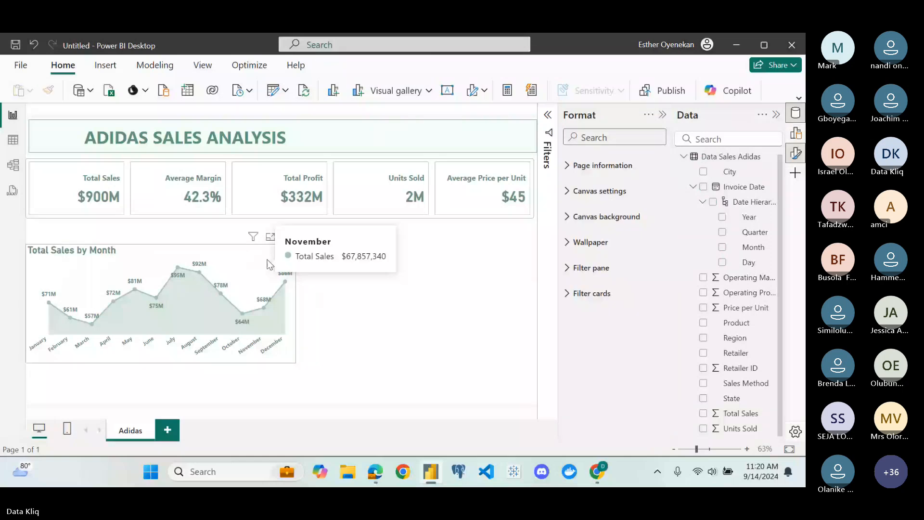
Reselect the area chart, collapse its line settings and return to its Size and style options
left_click(290, 357)
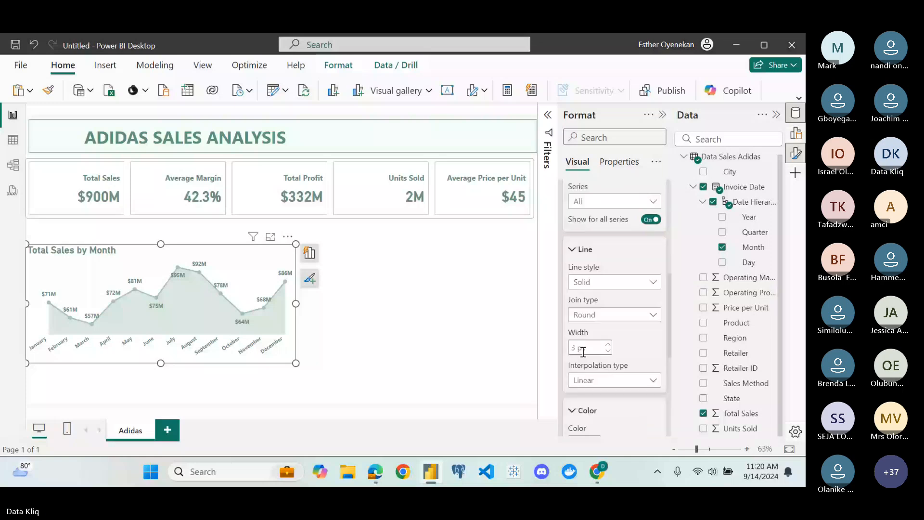
scroll(583, 352, "up", 3)
left_click(578, 254)
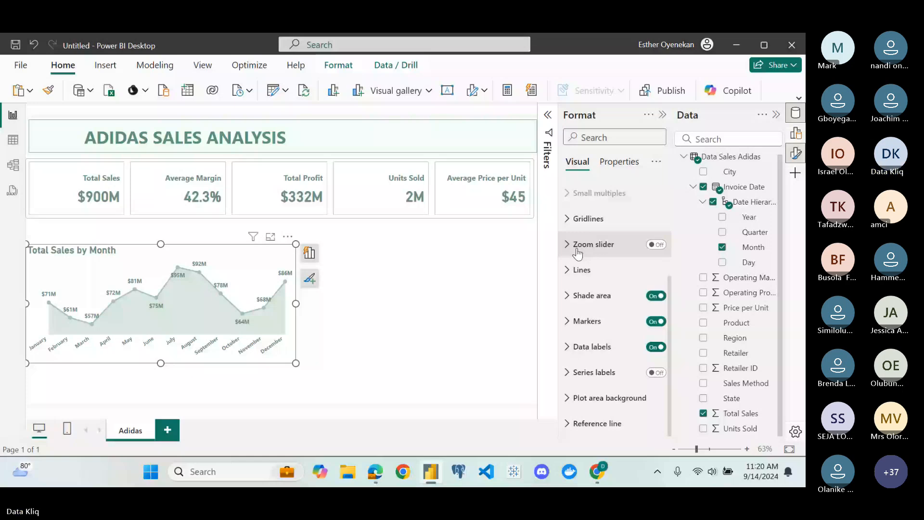
scroll(585, 200, "up", 5)
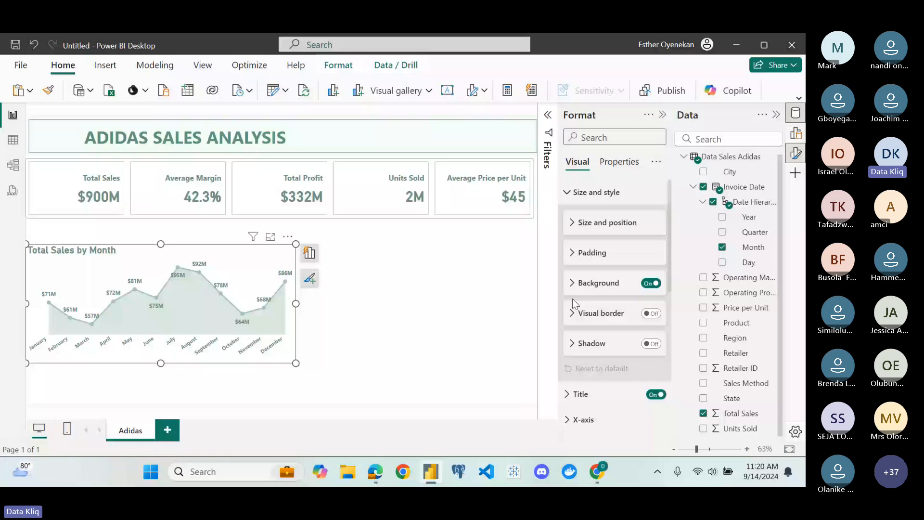
Turn on the area chart's visual border, color it with the recently used dark green, and deselect the chart
left_click(656, 316)
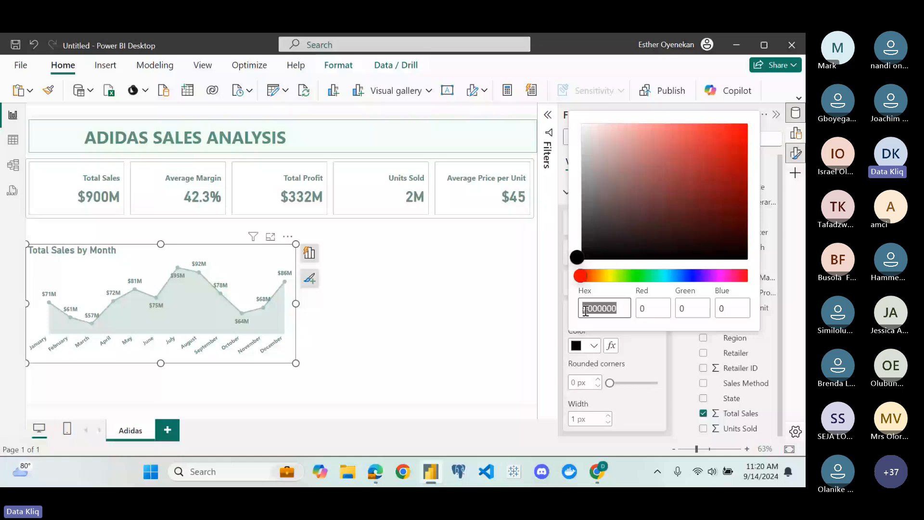
left_click(632, 356)
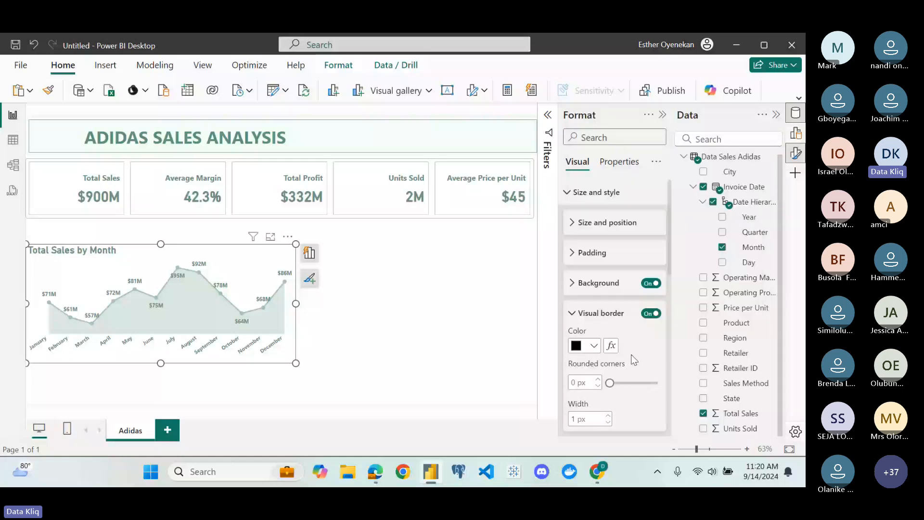
left_click(594, 347)
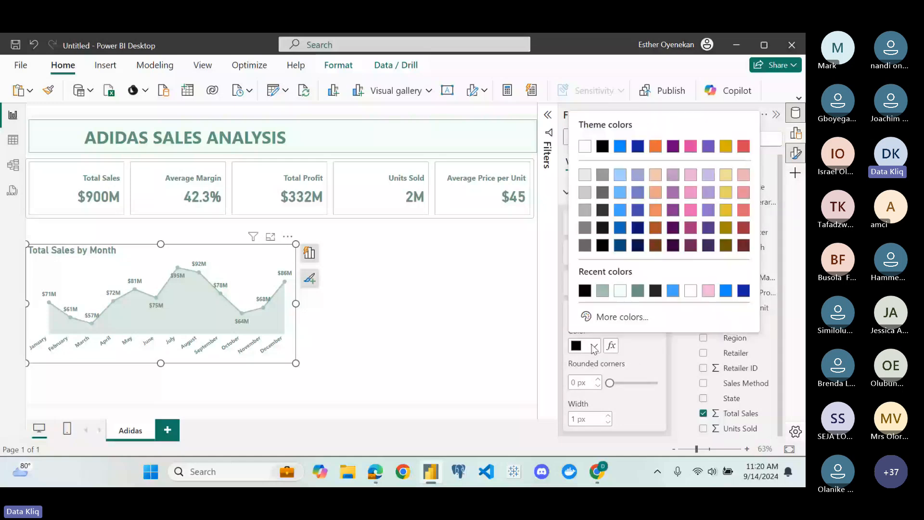
left_click(638, 291)
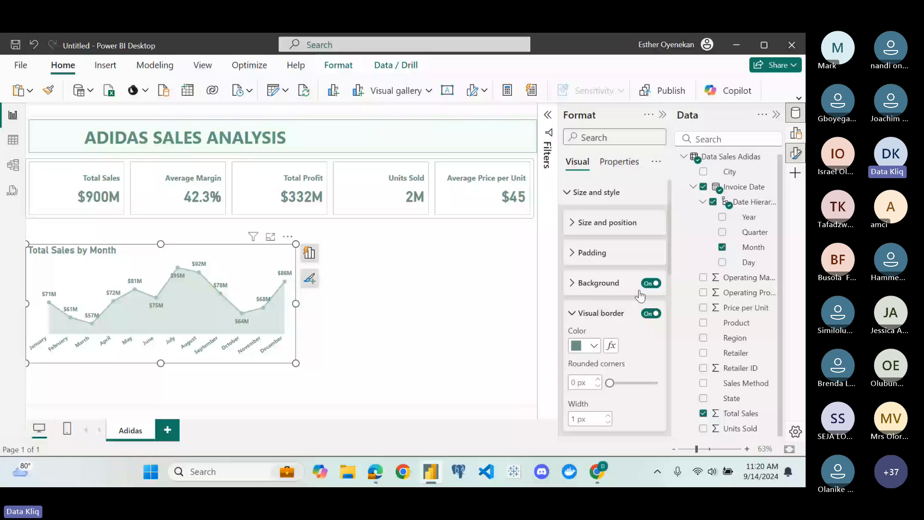
left_click(382, 322)
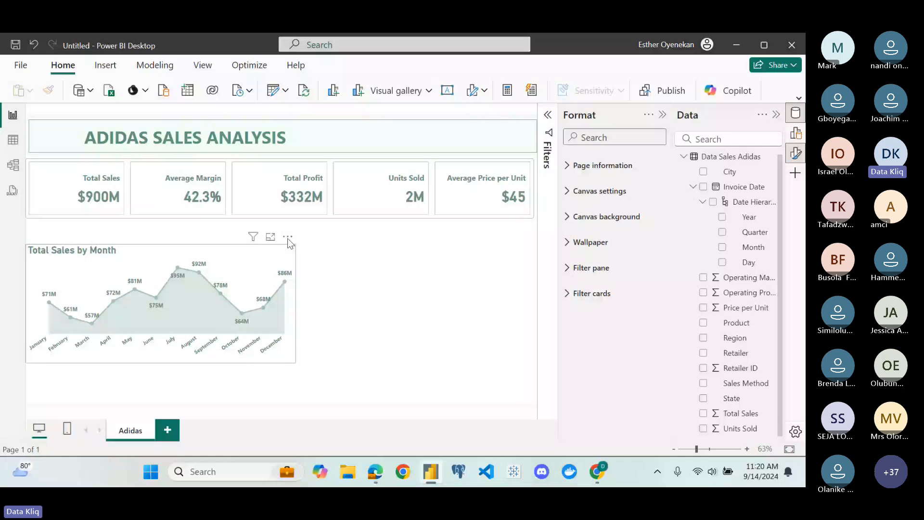
Move the area chart up toward the KPI cards and reduce the height of the card row from its lower edge
left_click_drag(287, 239, 287, 218)
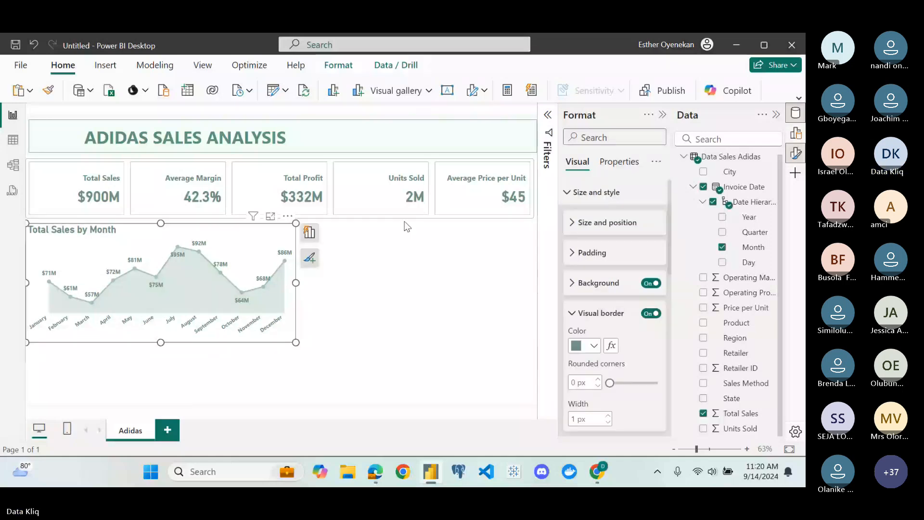
left_click(280, 217)
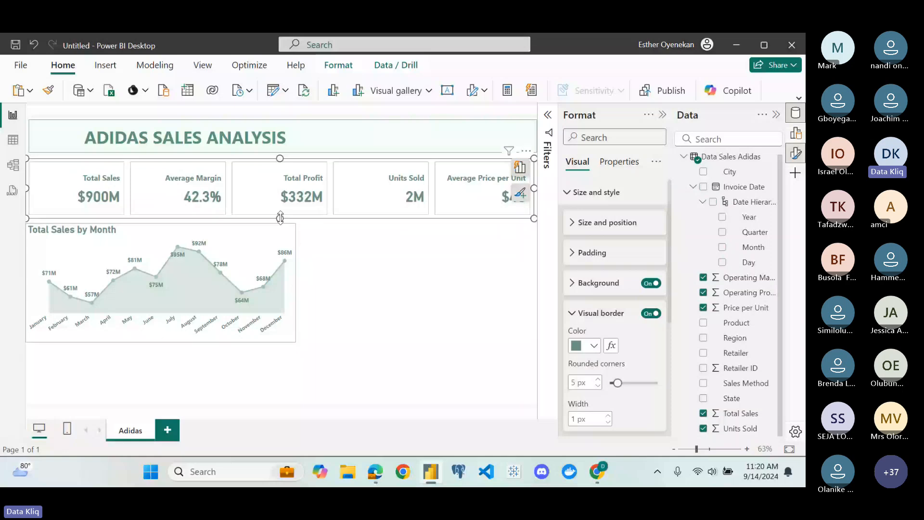
left_click_drag(280, 218, 281, 212)
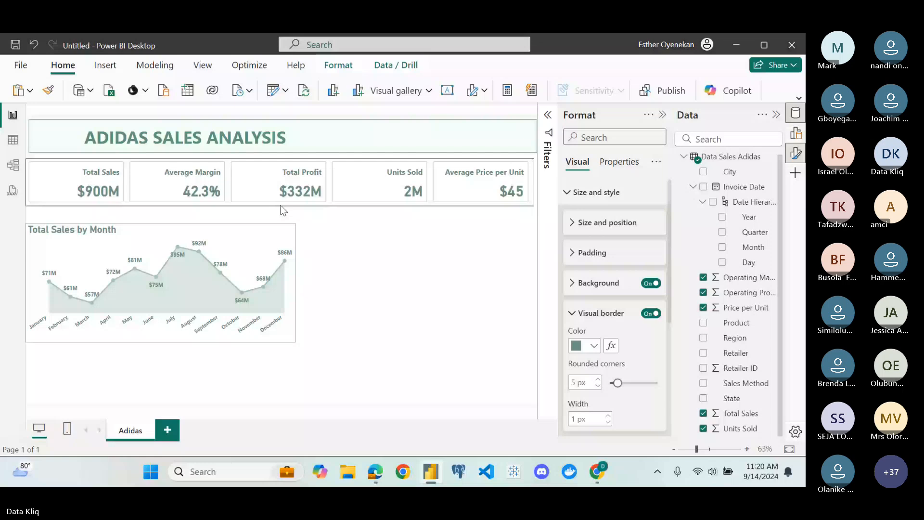
left_click(364, 236)
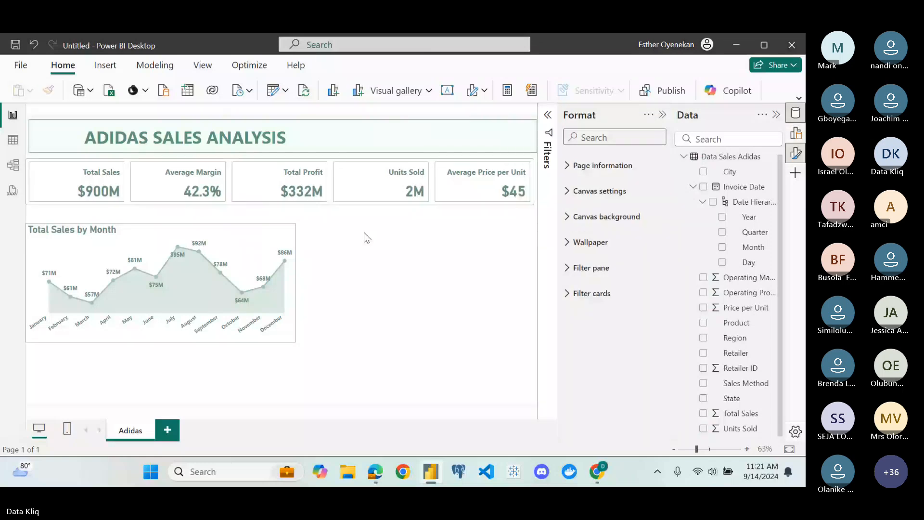
Move the area chart directly beneath the KPI cards, make it slightly wider and shorter, and deselect it
left_click(283, 230)
left_click_drag(283, 230, 287, 220)
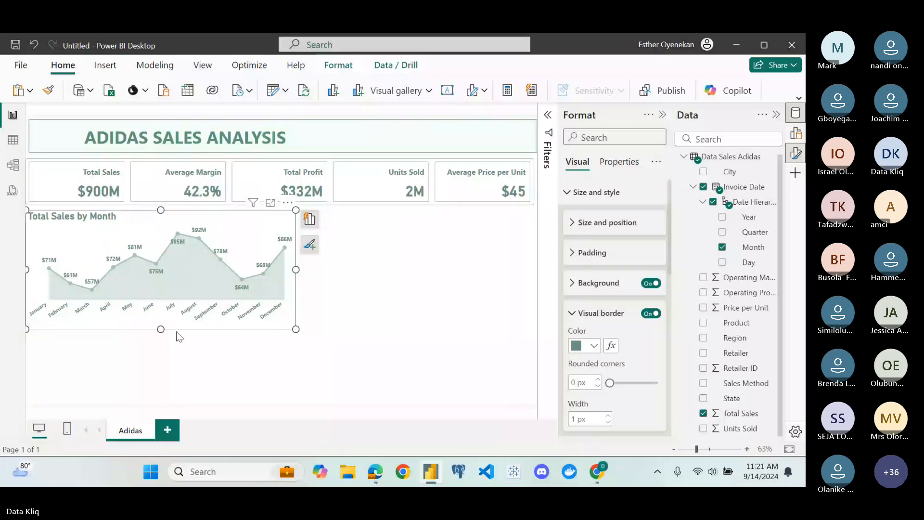
left_click_drag(296, 329, 326, 313)
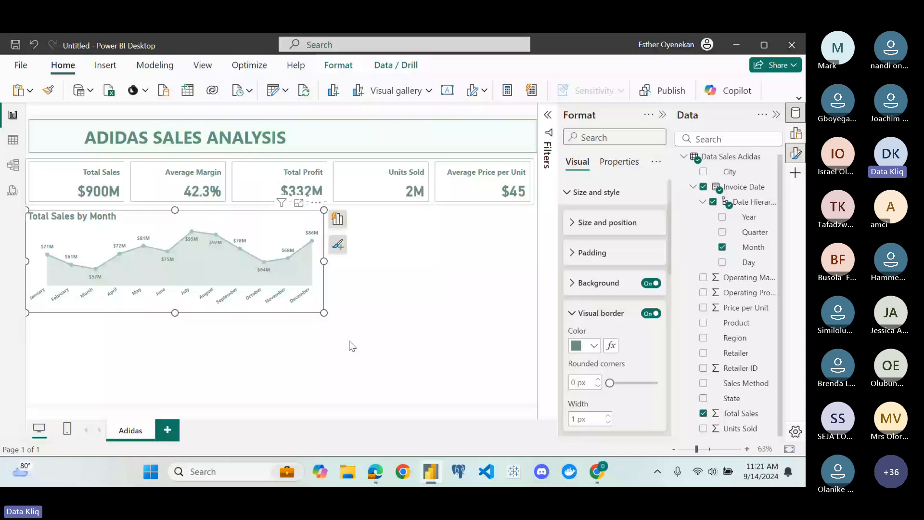
left_click(352, 345)
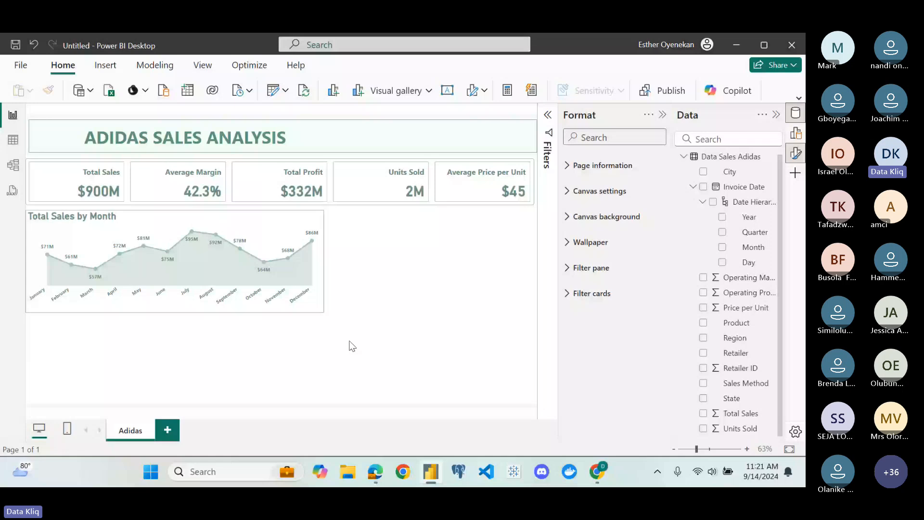
Insert a shape map beside the area chart and resize it to align with the chart's upper and lower edges
left_click(800, 140)
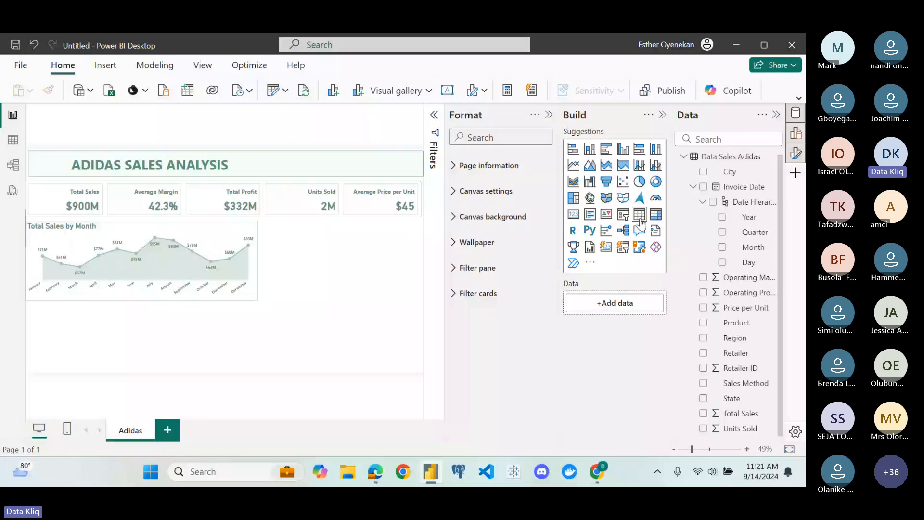
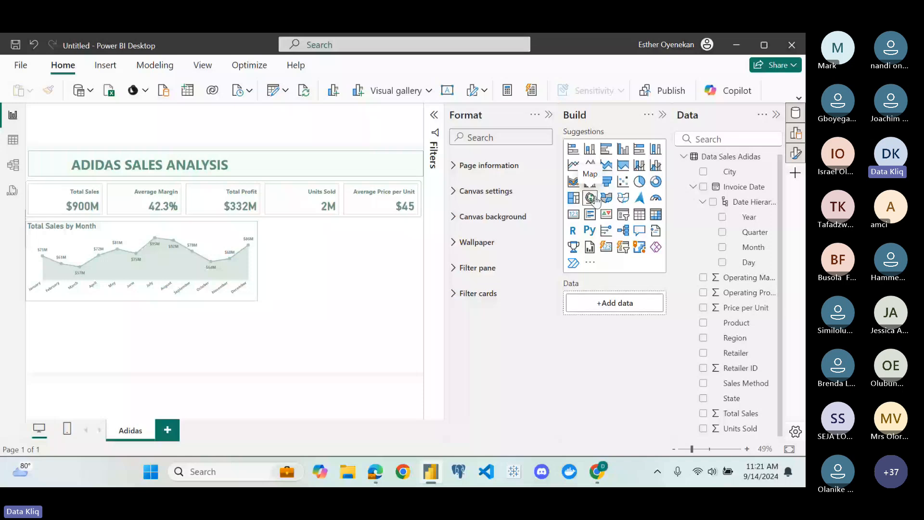
left_click(622, 203)
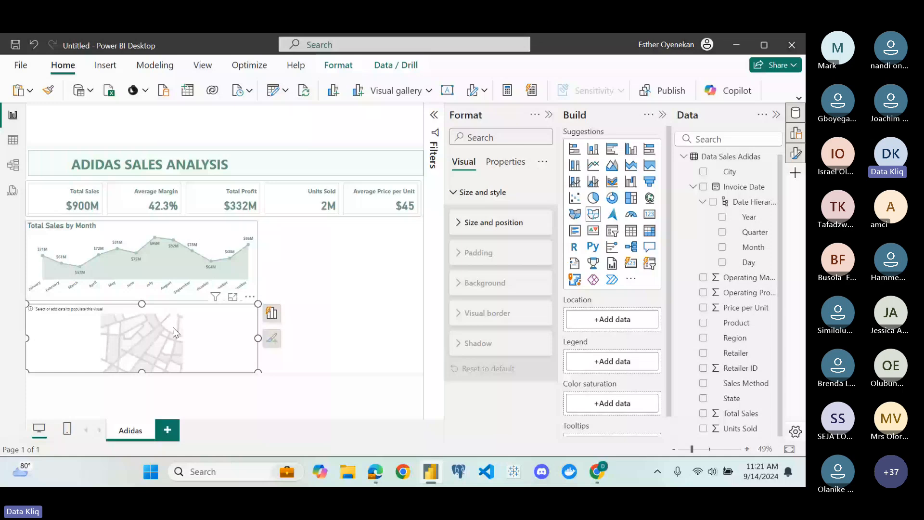
left_click_drag(174, 331, 337, 257)
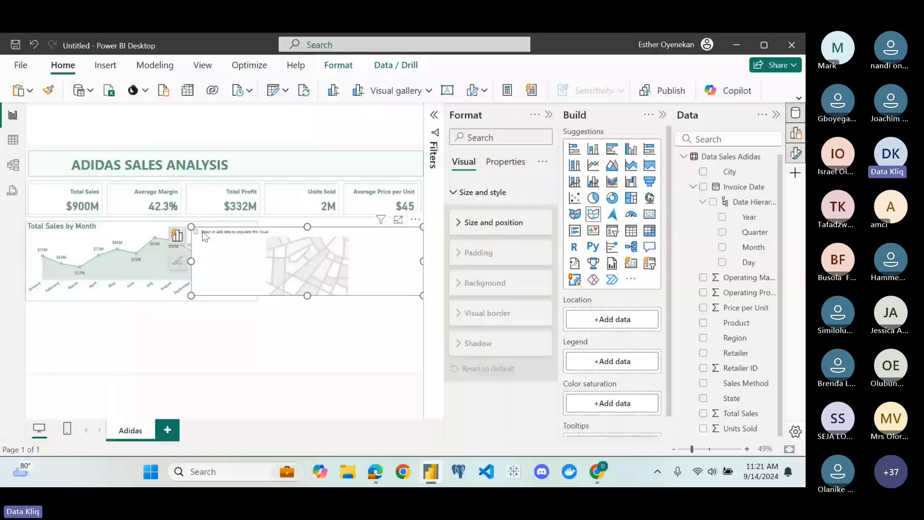
left_click_drag(191, 227, 265, 222)
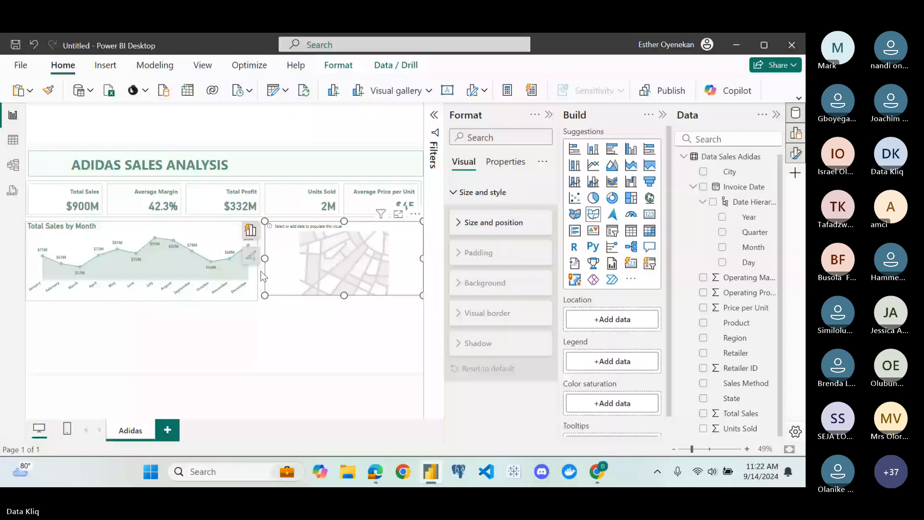
left_click_drag(265, 295, 264, 301)
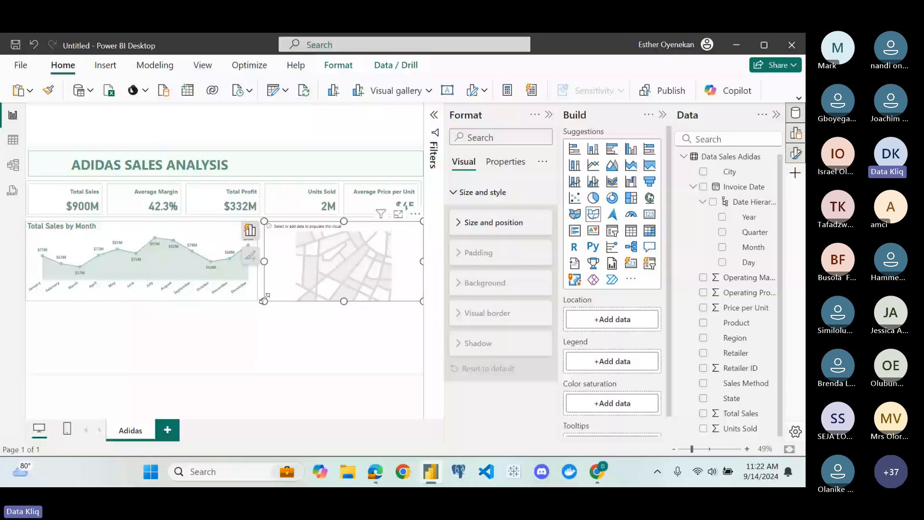
left_click(266, 339)
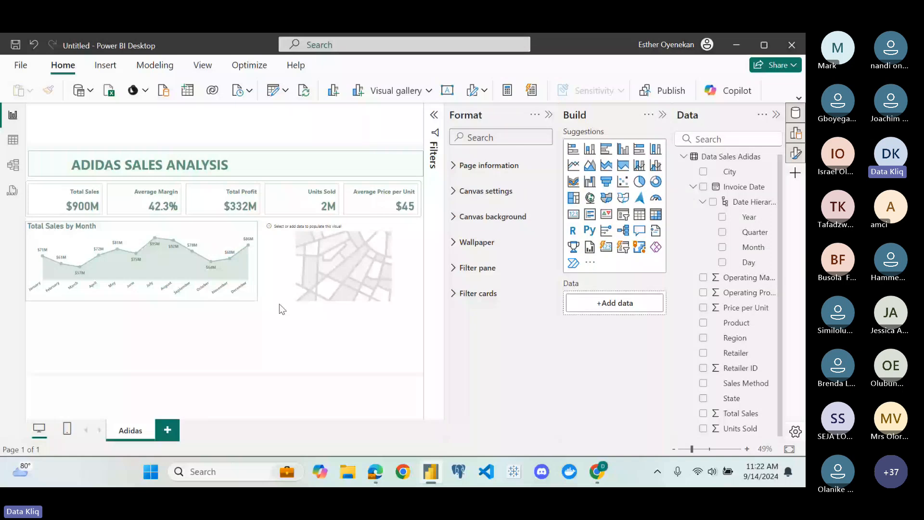
Assign State as the shape map's location and Total Sales as its color saturation
left_click(289, 270)
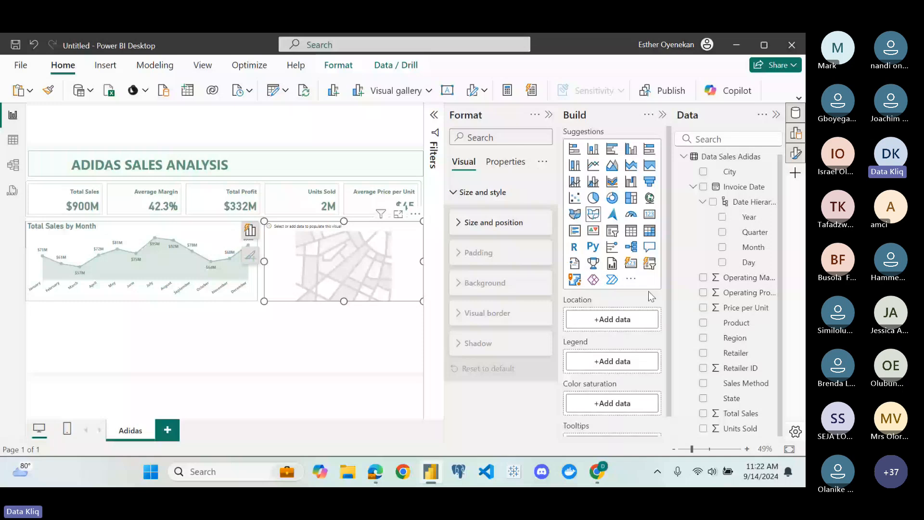
left_click(736, 399)
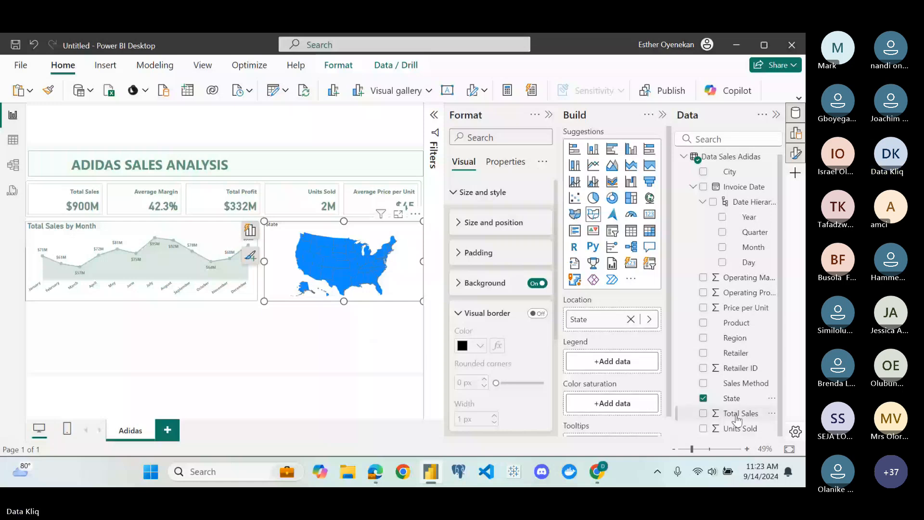
left_click_drag(738, 420, 638, 408)
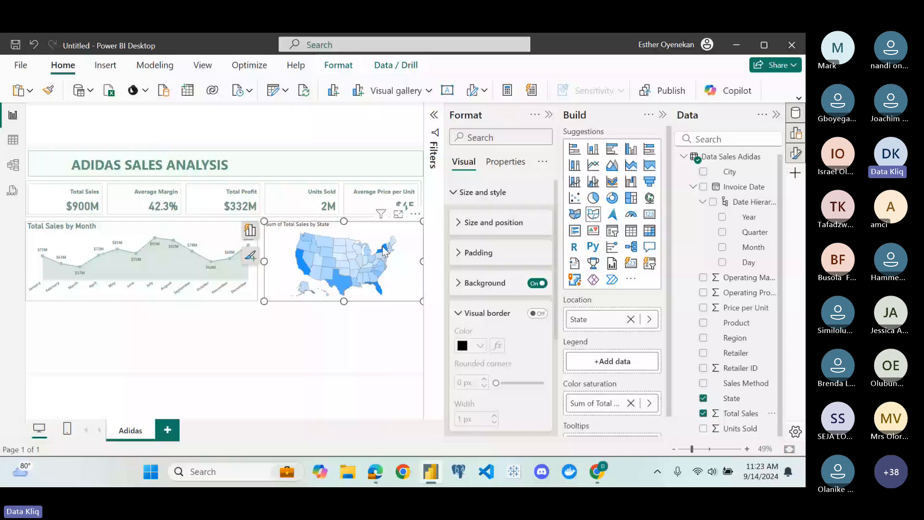
Enlarge the canvas view, cross-filter the report by New York on the map, clear the filter, and inspect state tooltips
left_click(549, 114)
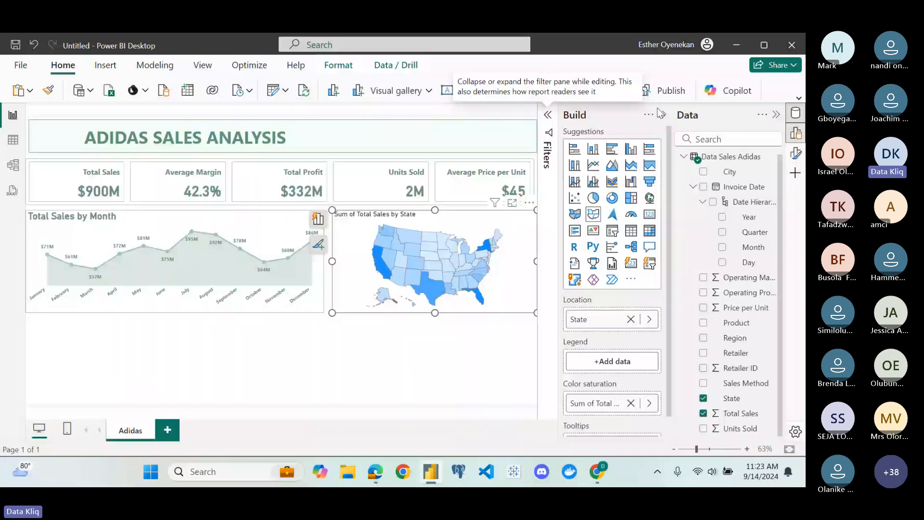
left_click(661, 114)
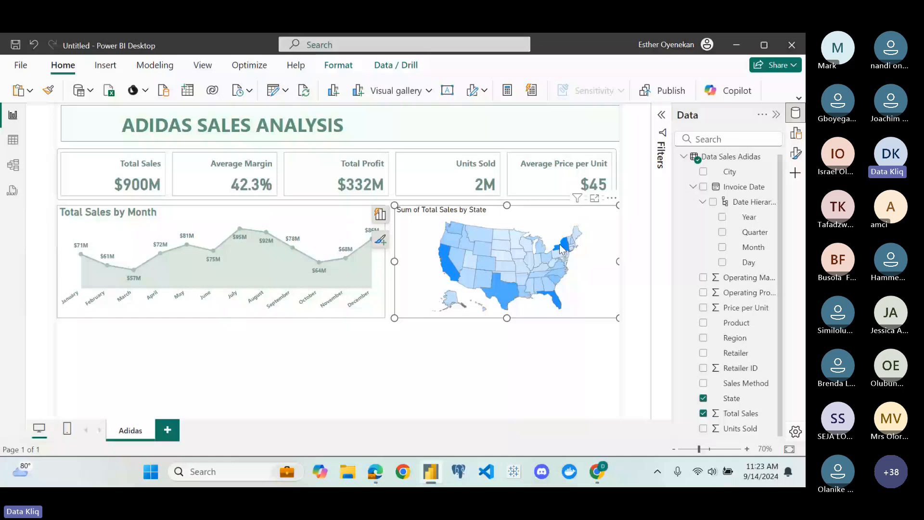
left_click(565, 250)
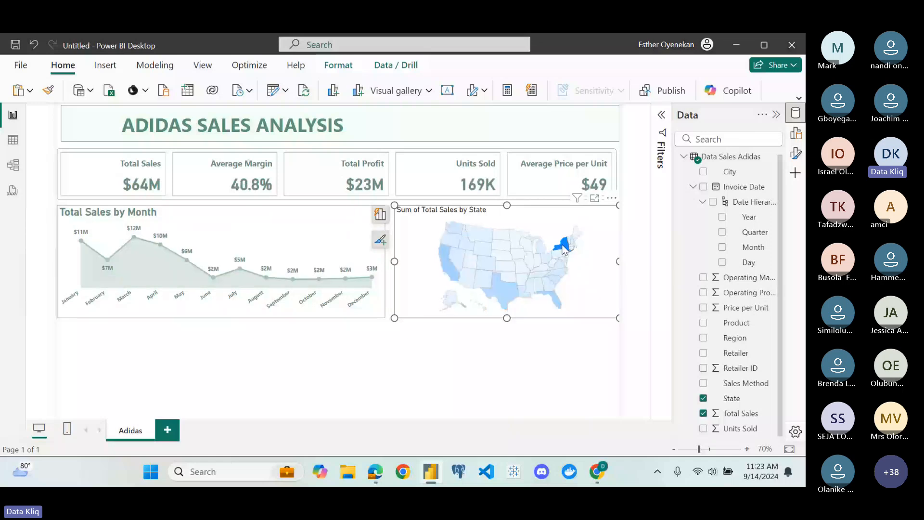
left_click(554, 241)
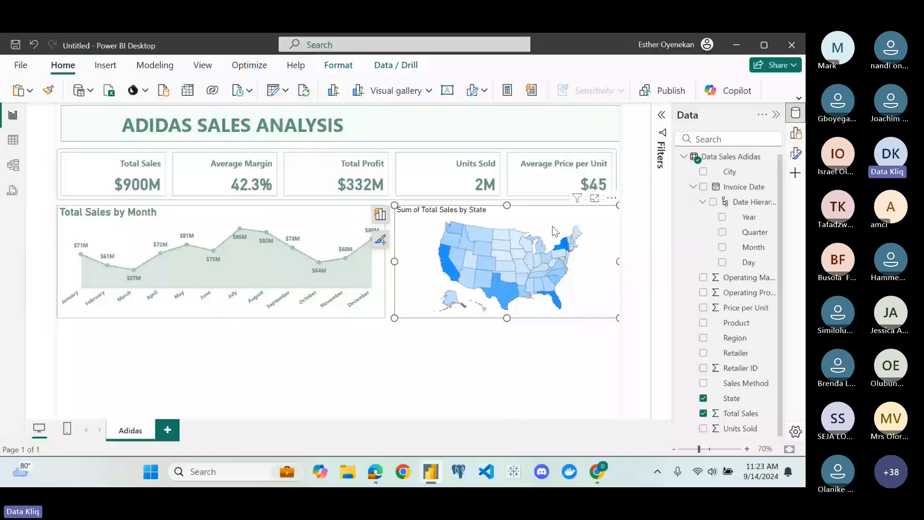
mouse_move(564, 249)
mouse_move(514, 272)
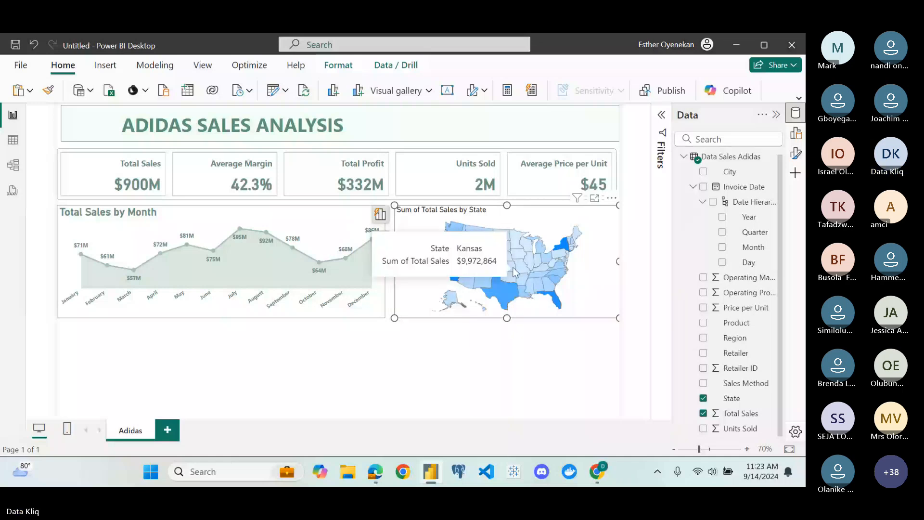
Try Total Sales as the shape map's legend field and remove it again
left_click(797, 140)
left_click(797, 155)
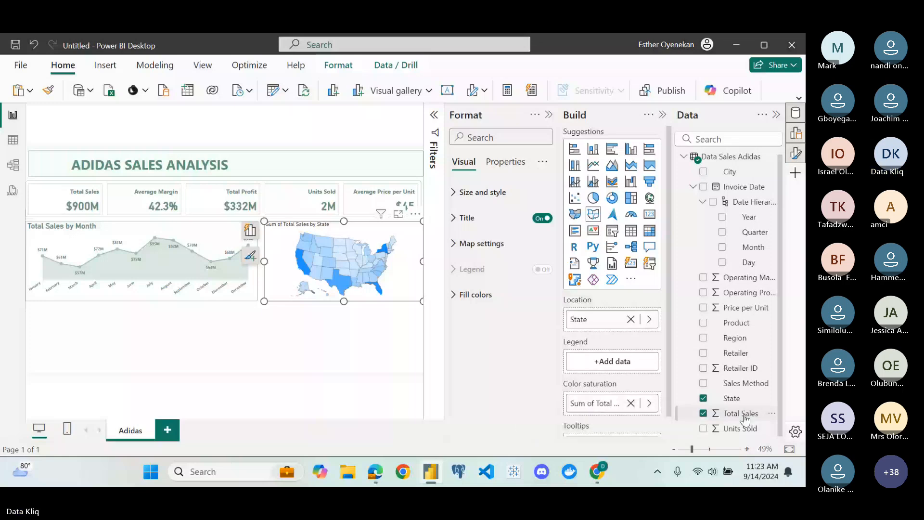
left_click_drag(745, 418, 639, 367)
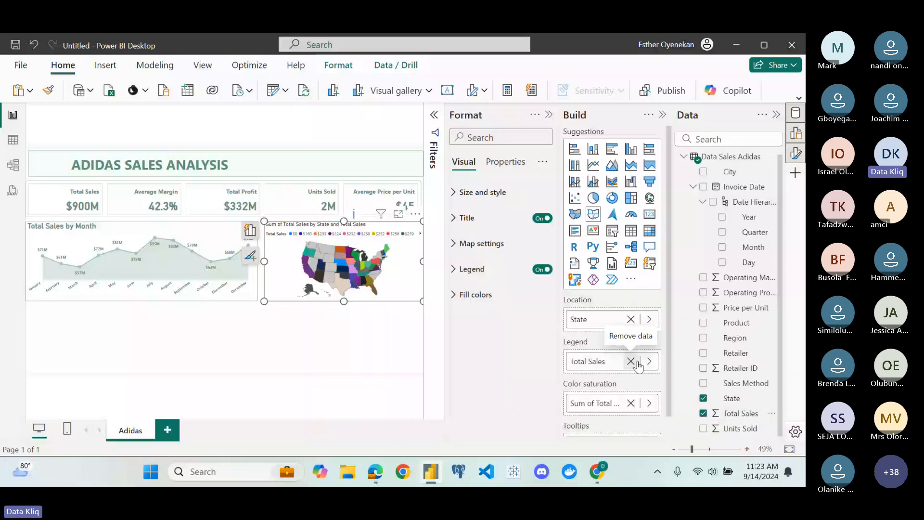
left_click(631, 361)
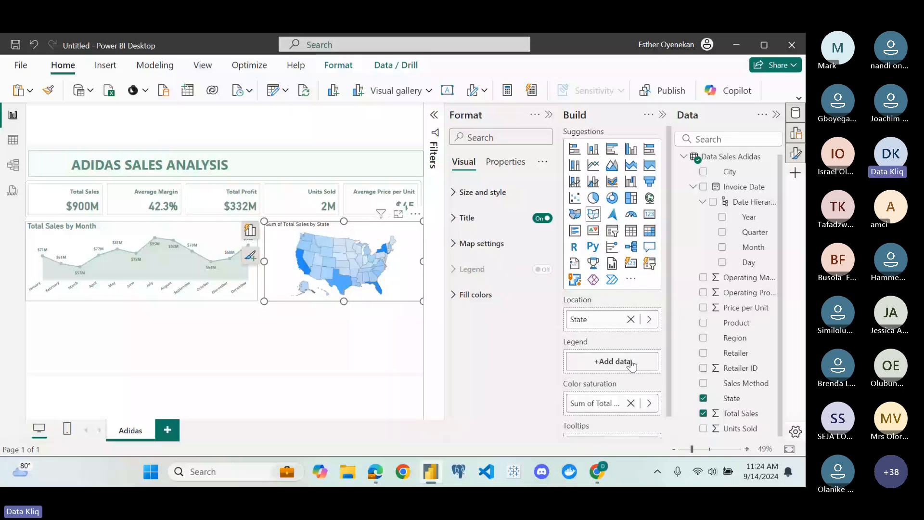
key("ctrl+z")
left_click(632, 362)
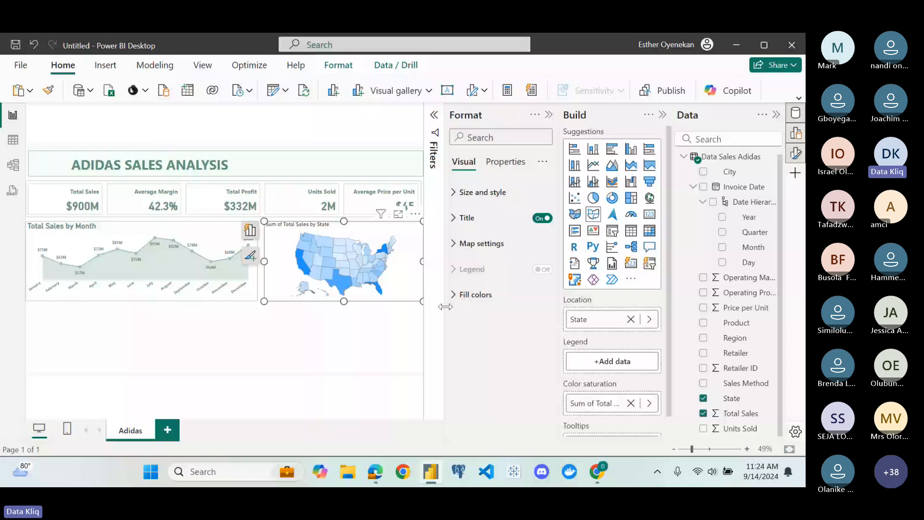
Rename the map's color saturation field to Total Sales, add Price per Unit to its tooltips, and check New York's tooltip
scroll(614, 355, "down", 1)
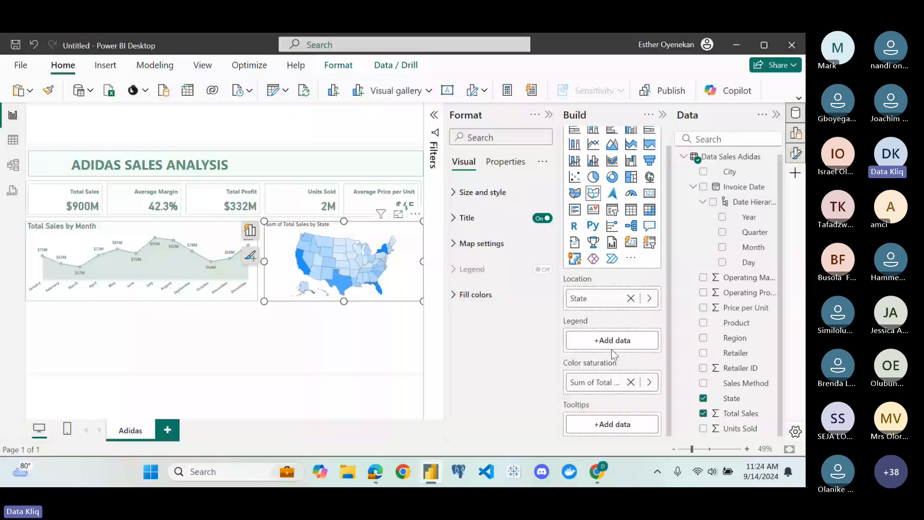
mouse_move(344, 280)
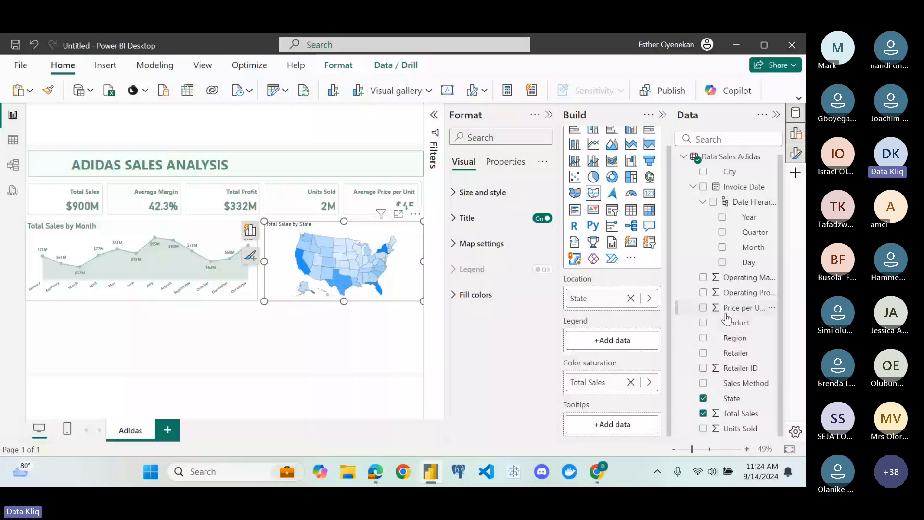
left_click_drag(728, 313, 627, 429)
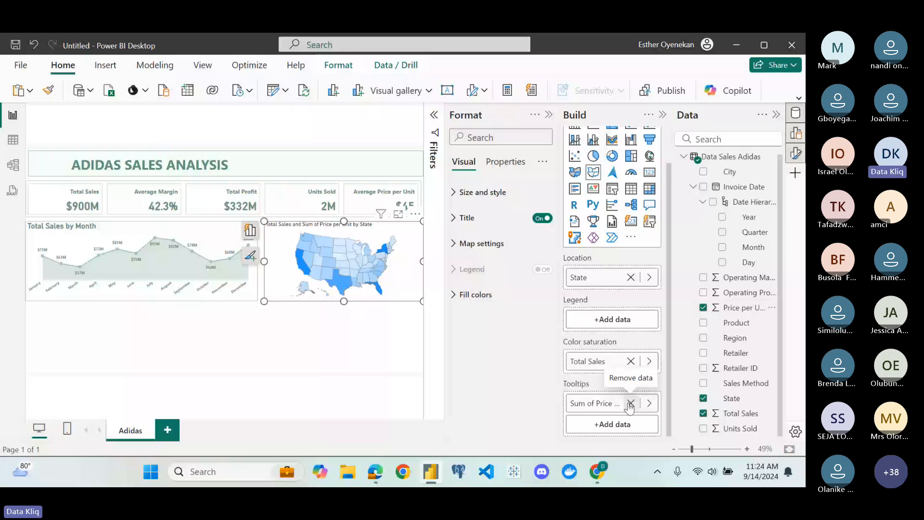
mouse_move(384, 252)
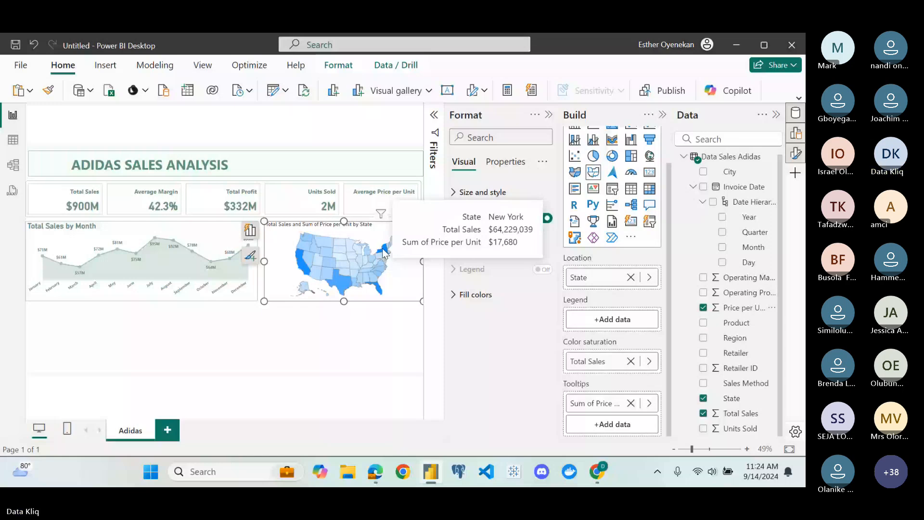
Rename the map's price tooltip field to Price per Unit and summarize it as an average
double_click(598, 407)
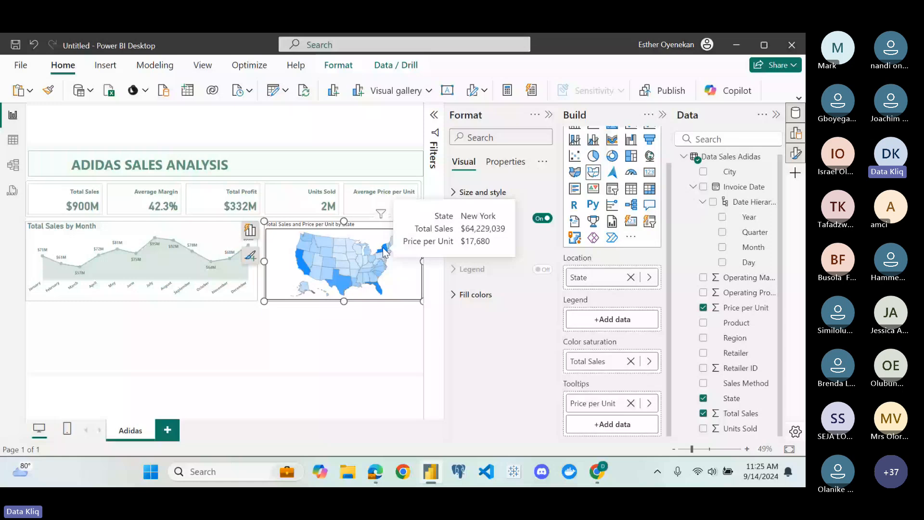
left_click(650, 403)
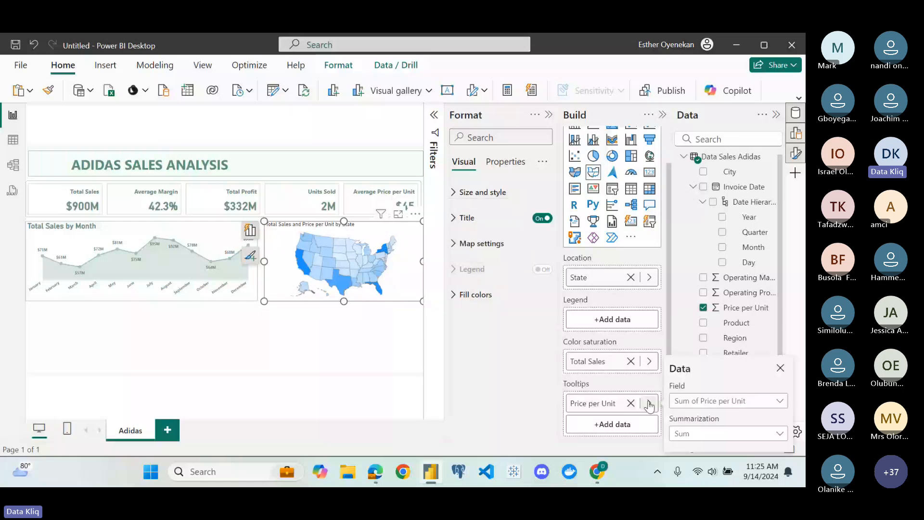
left_click(738, 426)
left_click(703, 286)
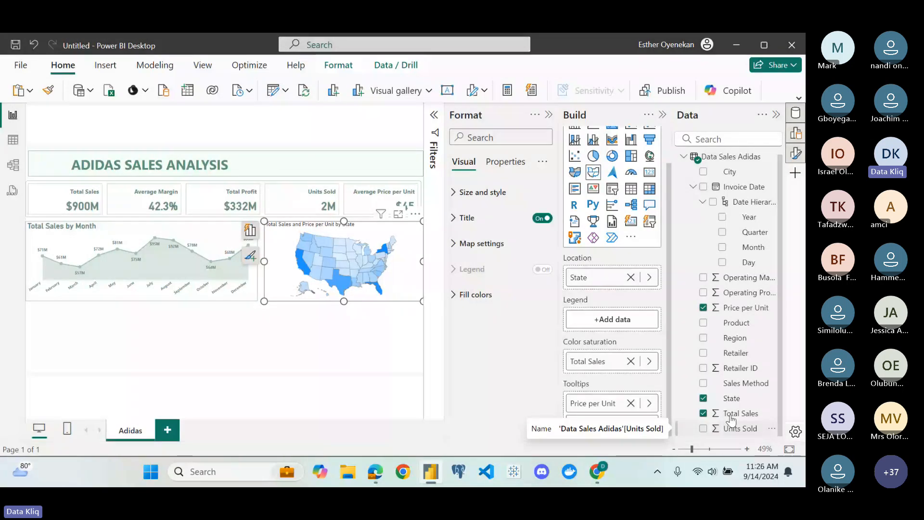
Add Units Sold to the shape map's tooltips, rename the field to Units Sold, and check New York's tooltip
left_click_drag(737, 433, 636, 427)
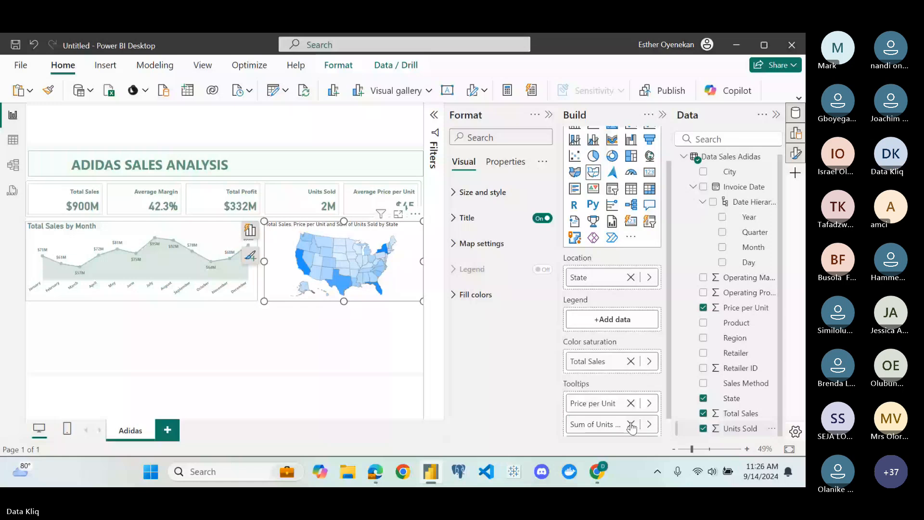
double_click(584, 423)
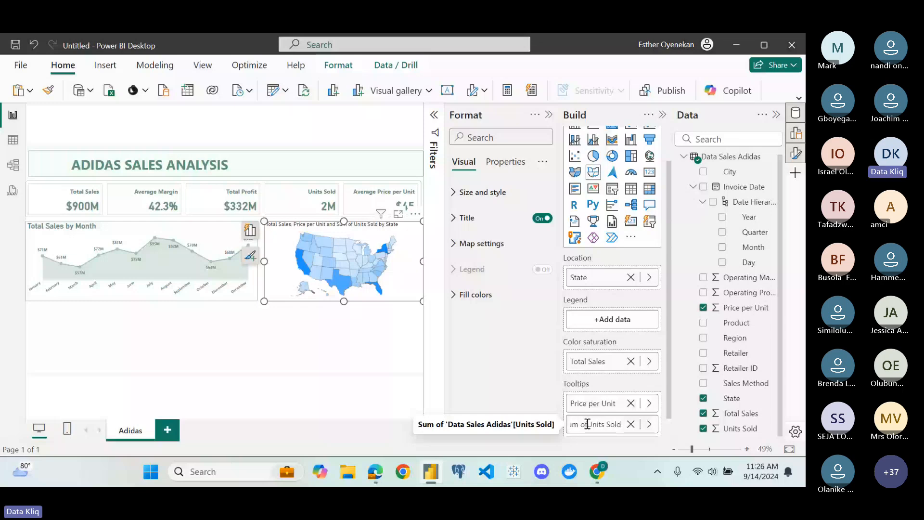
type("Units Sold")
key("Return")
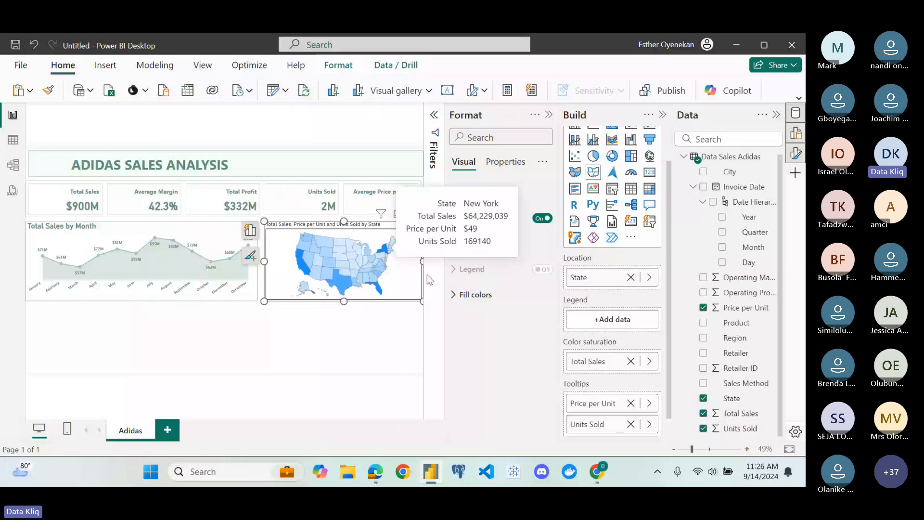
left_click(404, 237)
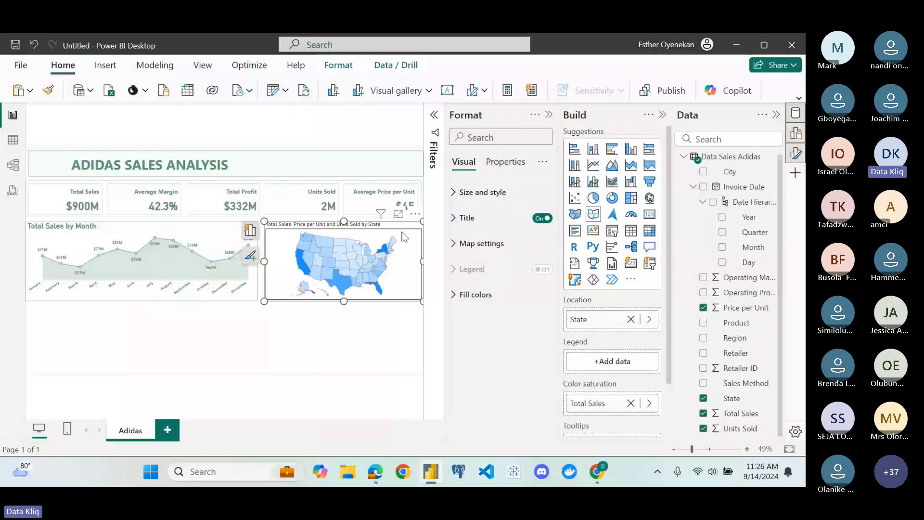
Copy the monthly sales area chart's formatting onto the shape map with Format painter
left_click(215, 229)
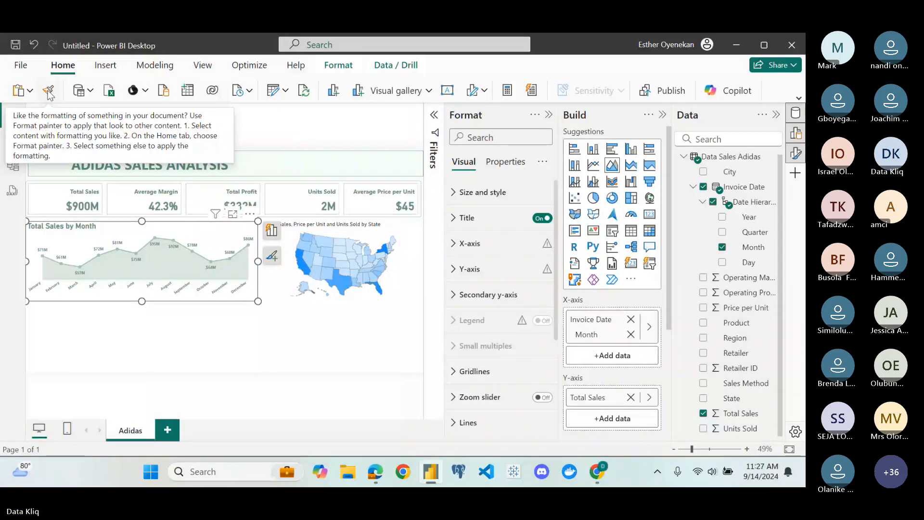
left_click(48, 91)
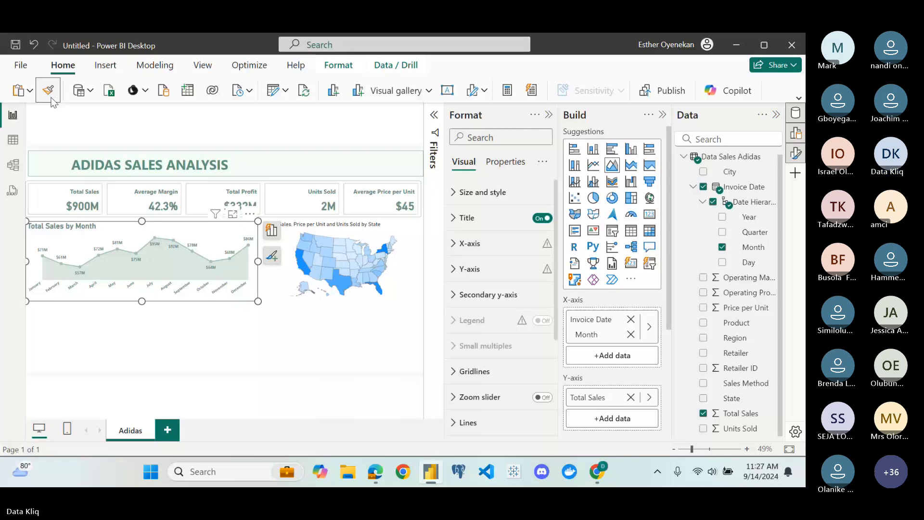
left_click(293, 226)
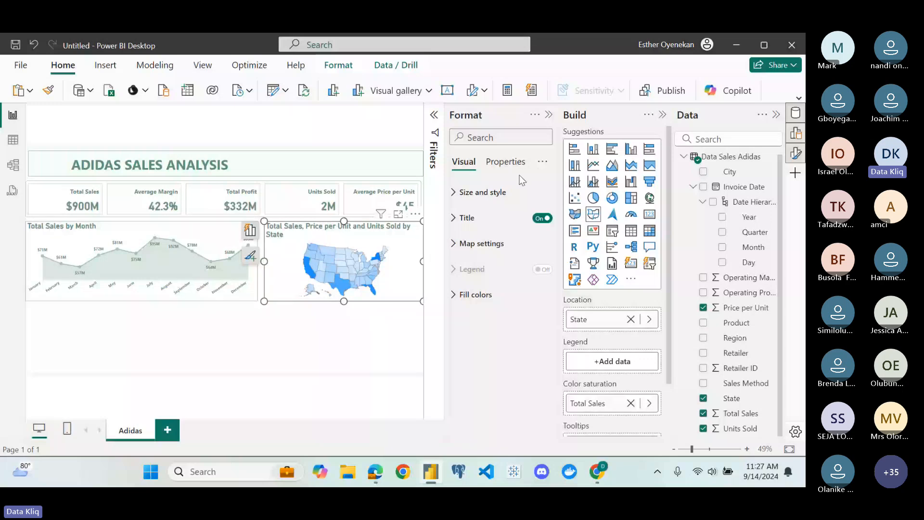
Change the shape map's title text to "Total Sales by States"
left_click(507, 163)
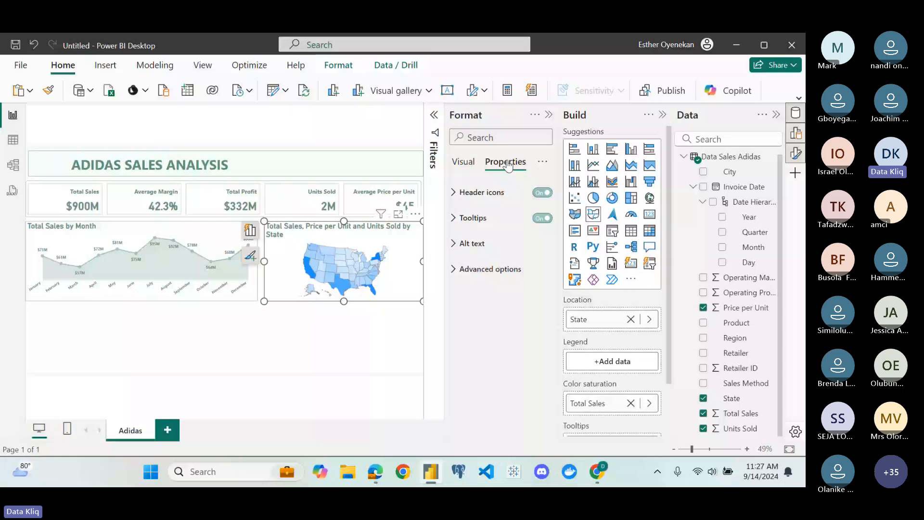
left_click(464, 162)
left_click(465, 218)
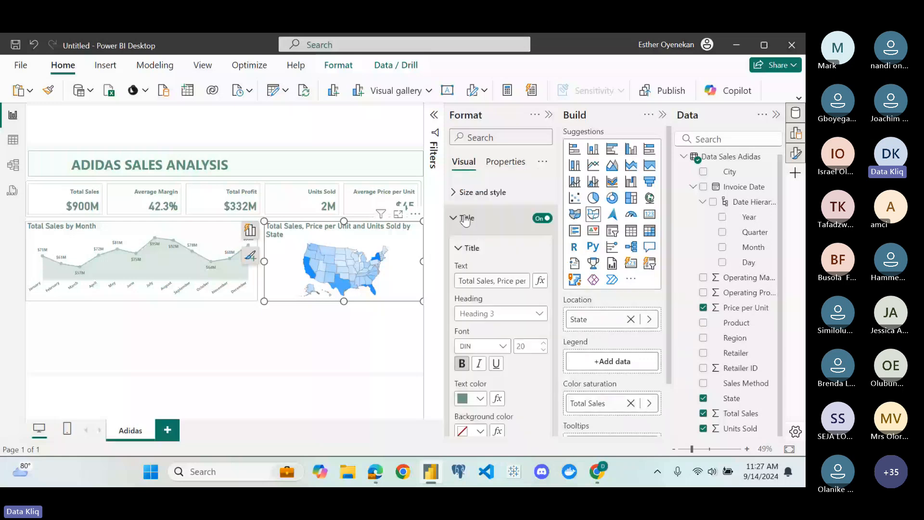
triple_click(485, 284)
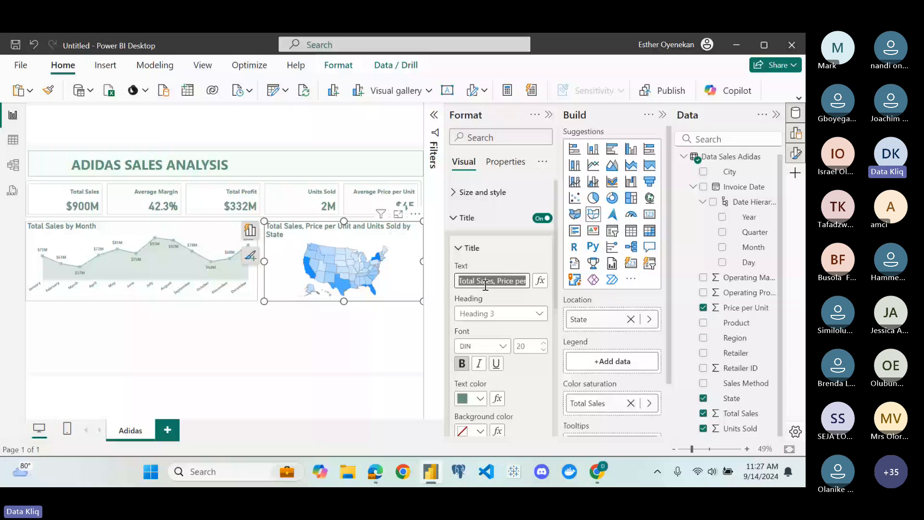
type("Tot")
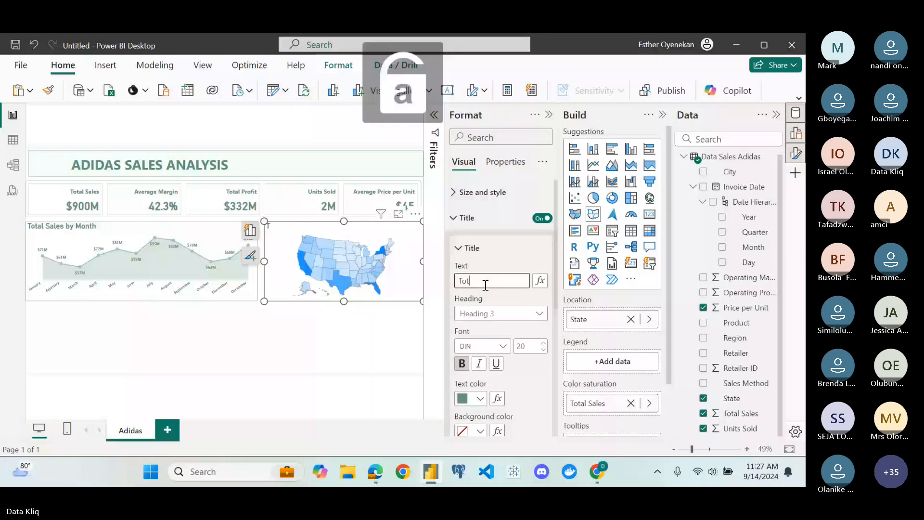
type("al Sales b")
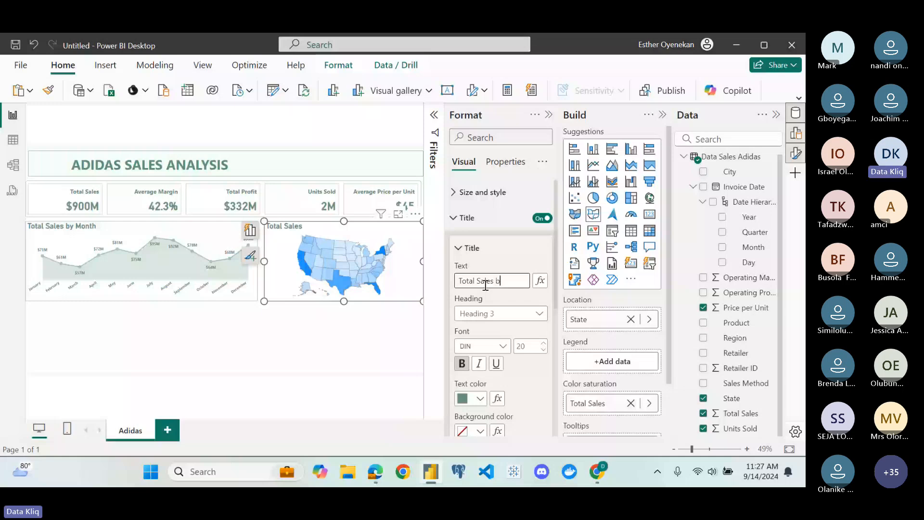
type("y States")
left_click(452, 231)
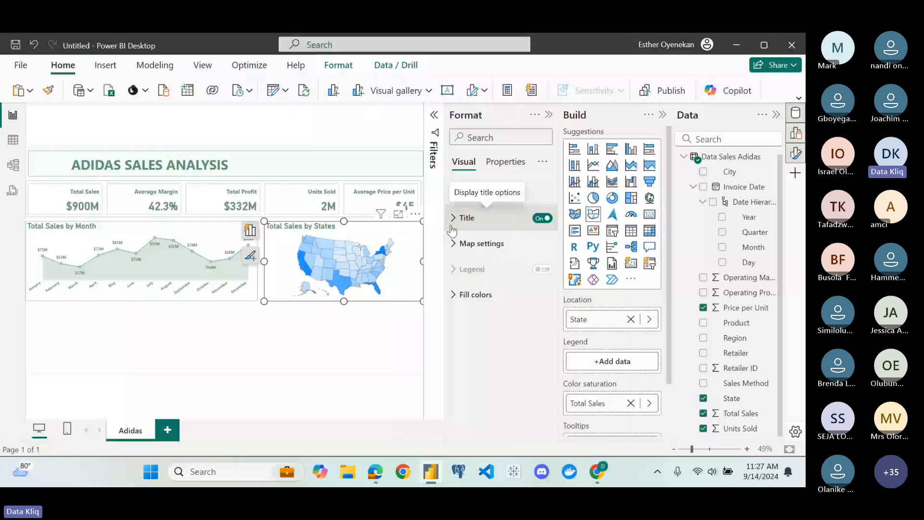
Open the map's minimum fill color choices, then switch to Coolors in Chrome and copy the middle color of the green palette
left_click(456, 244)
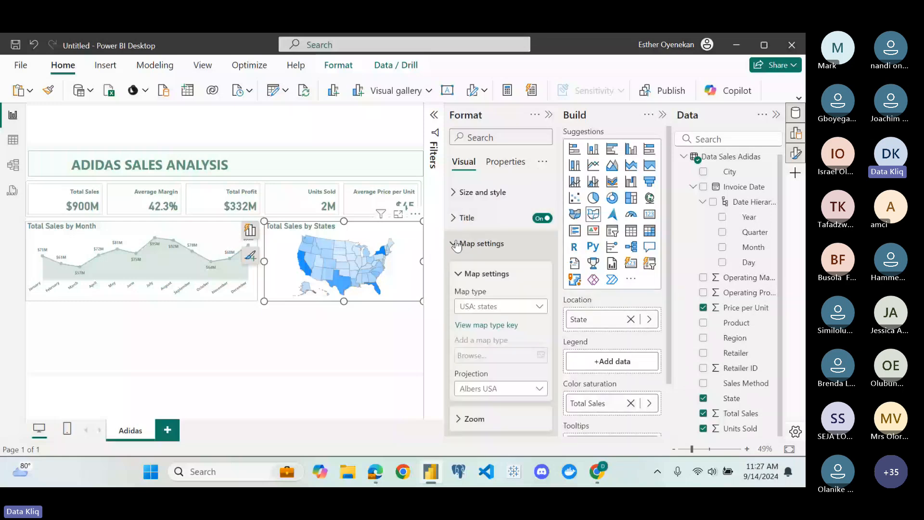
left_click(457, 245)
left_click(462, 295)
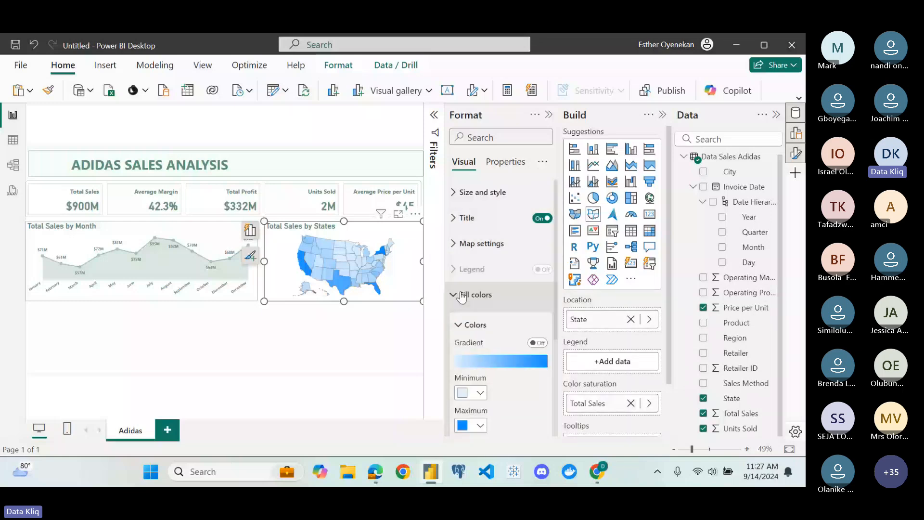
scroll(486, 287, "down", 3)
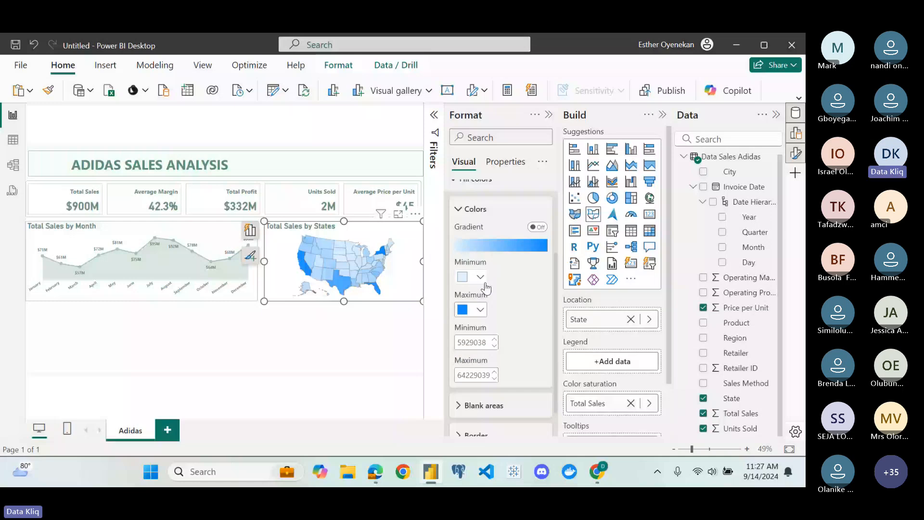
left_click(481, 278)
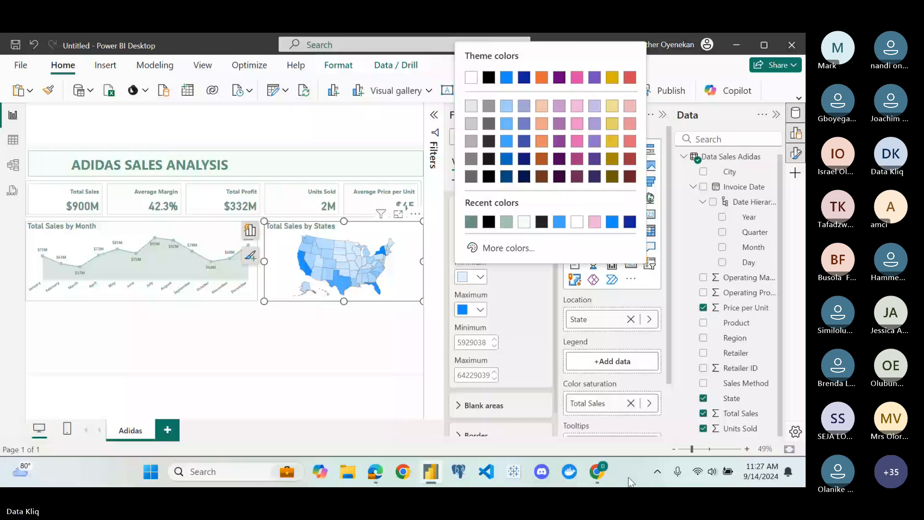
mouse_move(597, 472)
left_click(515, 418)
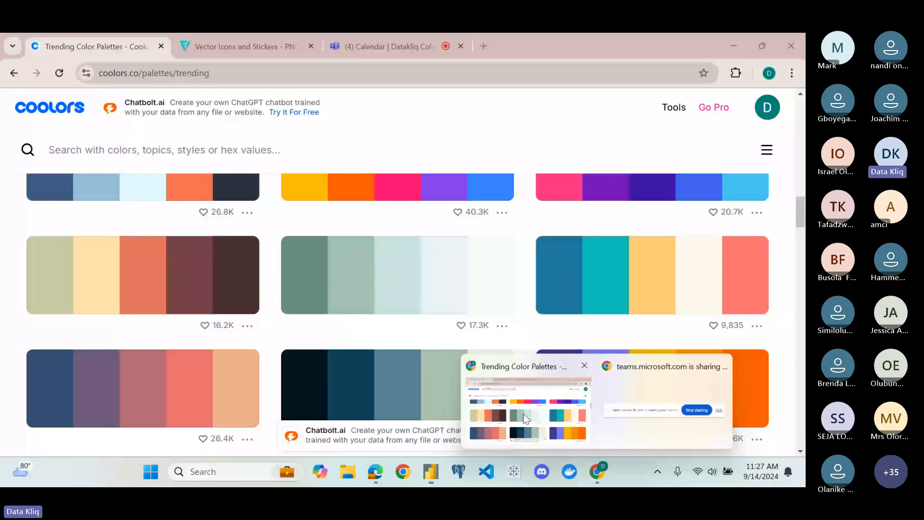
left_click(393, 268)
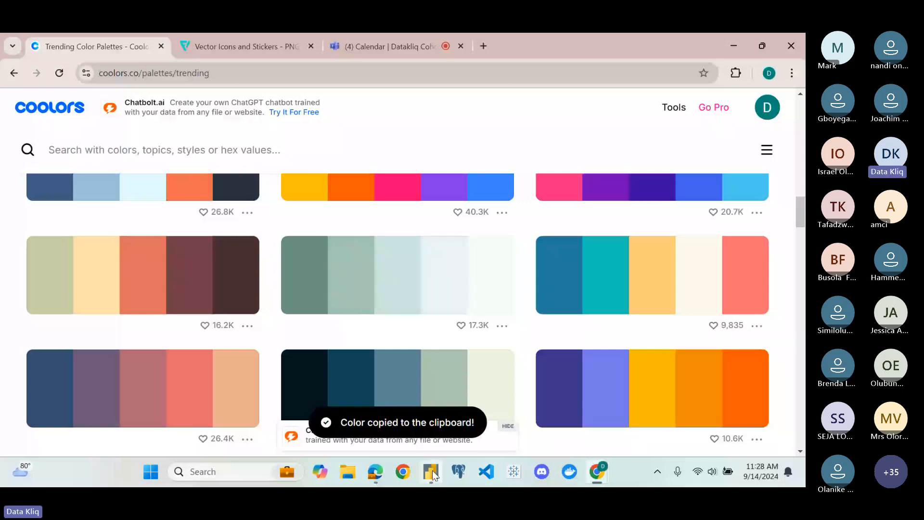
Back in Power BI, set the map's minimum fill color to the copied #CCE3DE and its maximum to the recently used dark green
left_click(431, 472)
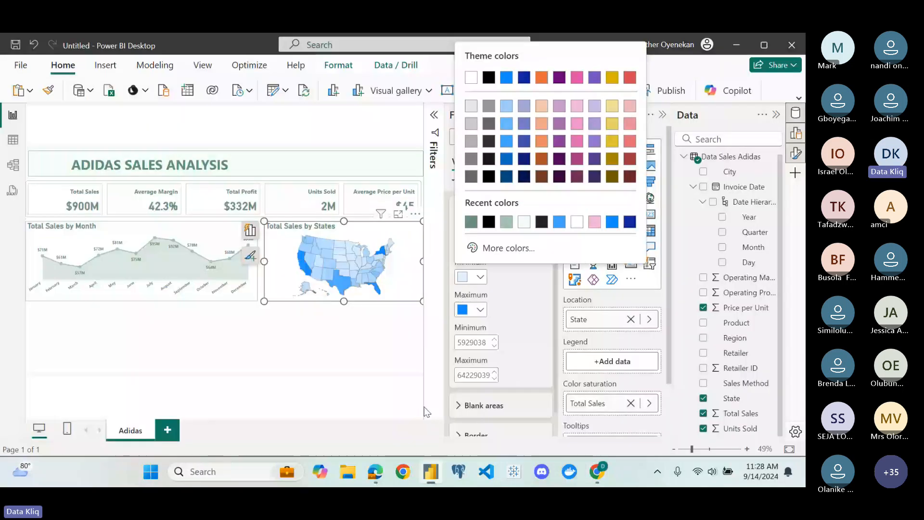
left_click(488, 249)
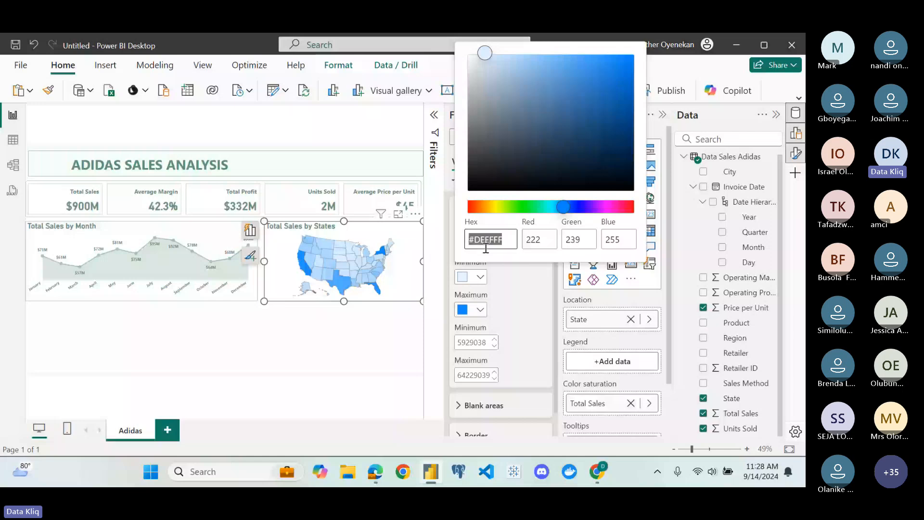
key("ctrl+v")
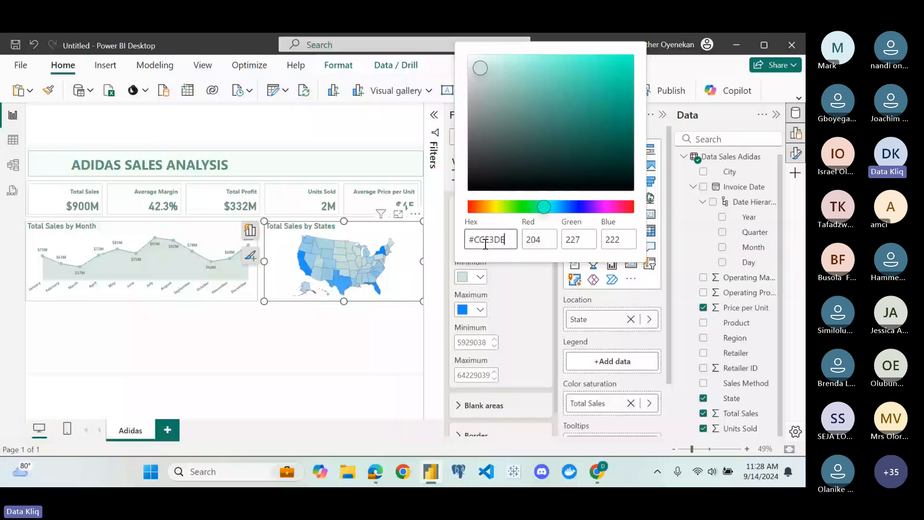
left_click(490, 318)
left_click(481, 309)
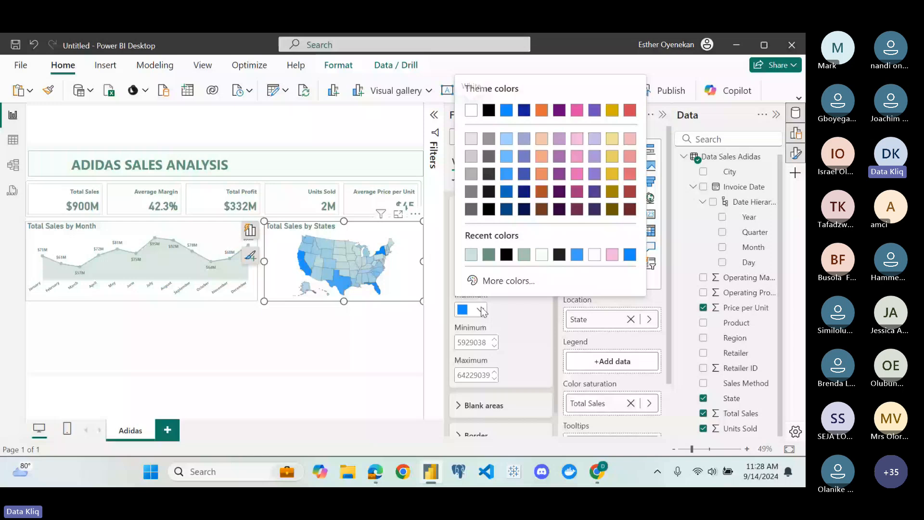
left_click(489, 256)
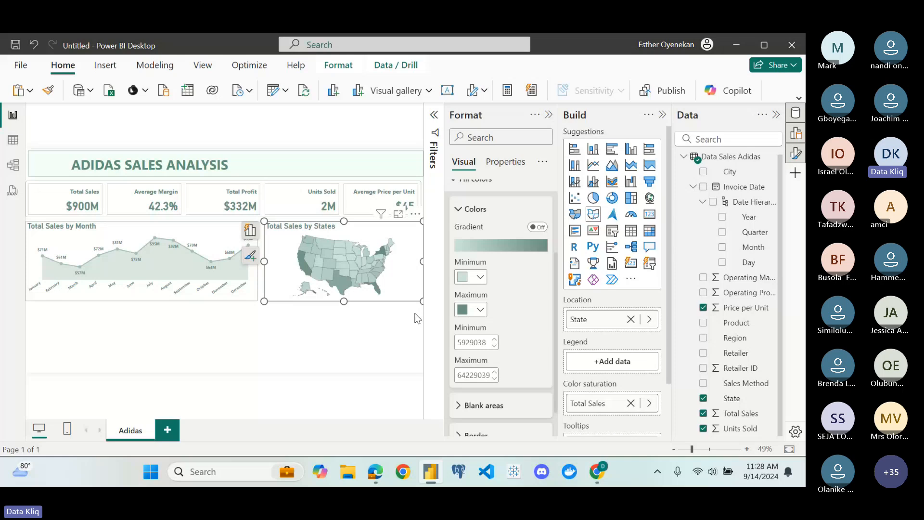
Collapse the formatting options to enlarge the report page, and inspect the map tooltips for New York, Texas and the western states
left_click(549, 116)
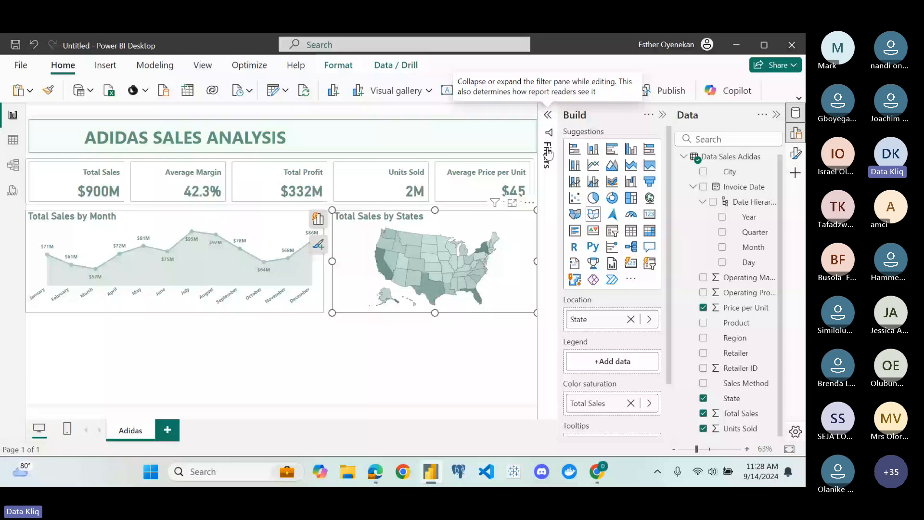
left_click(487, 353)
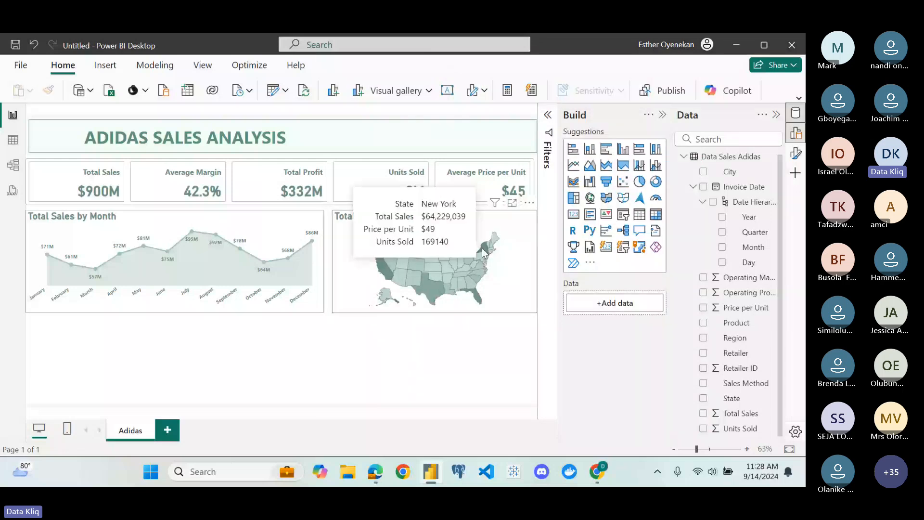
mouse_move(430, 299)
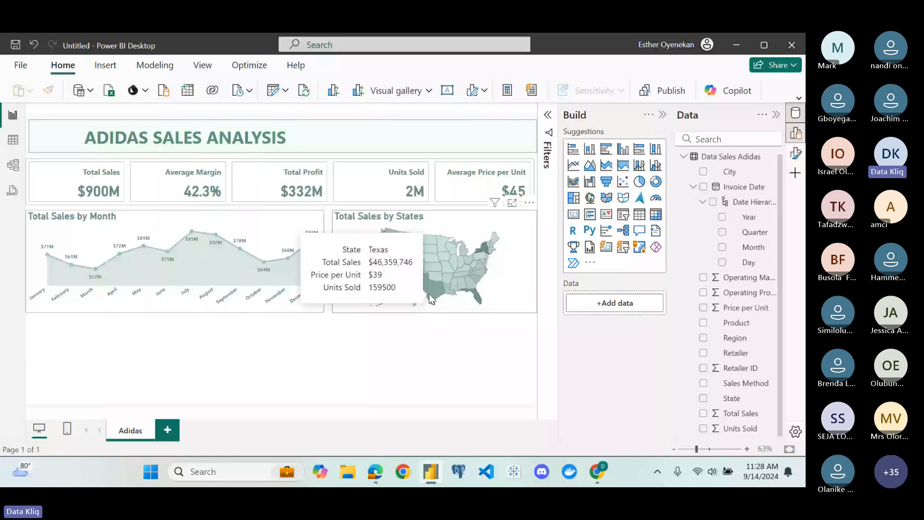
mouse_move(383, 248)
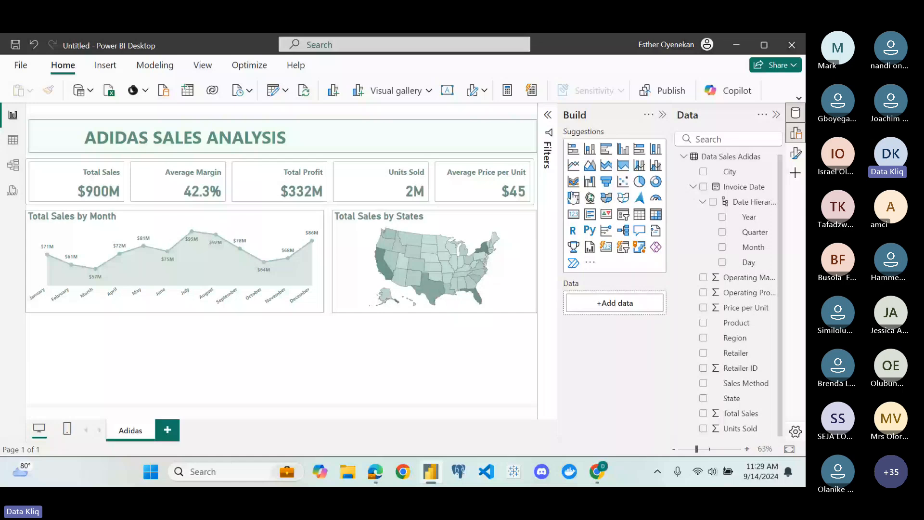
Create a narrow donut chart below the area chart with Sales Method as its legend and Total Sales as its values
left_click(655, 181)
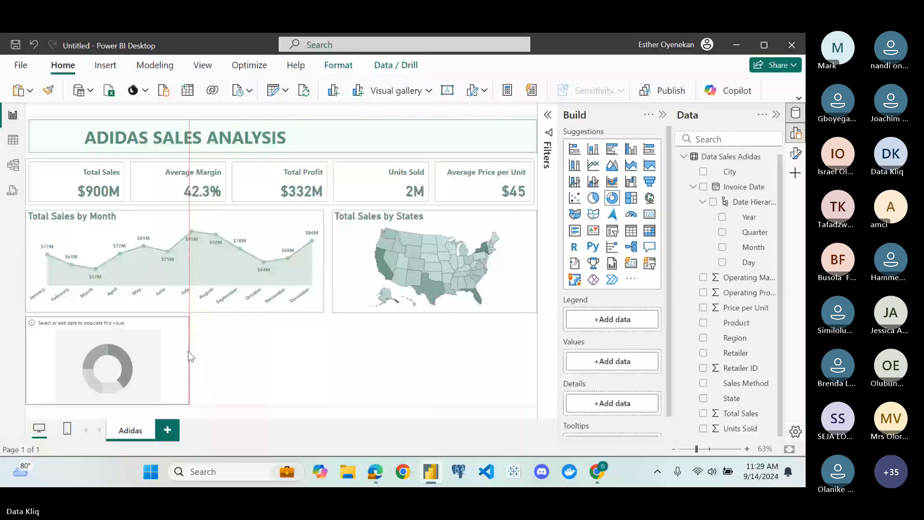
left_click_drag(191, 357, 150, 357)
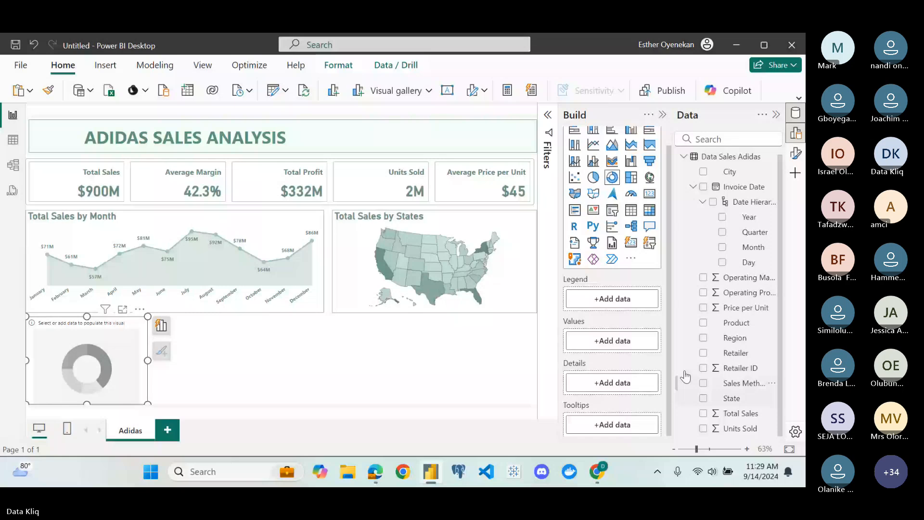
left_click_drag(686, 375, 632, 326)
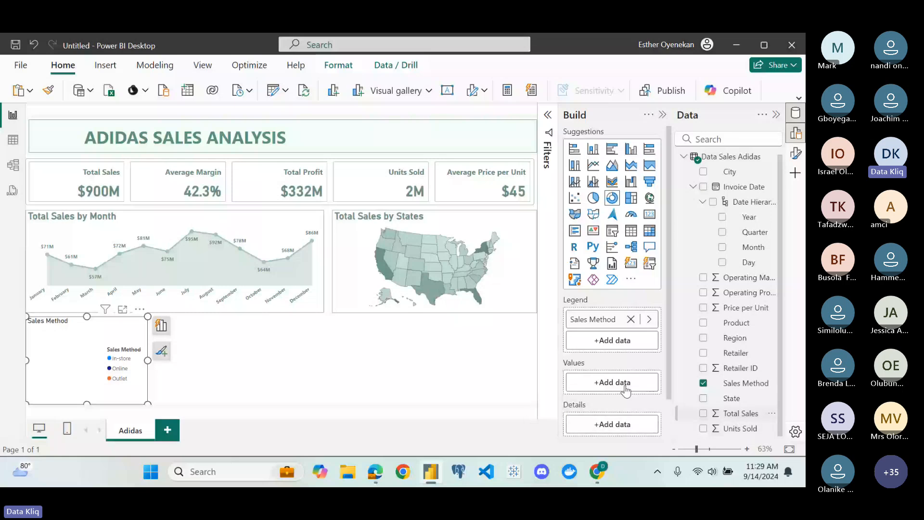
left_click_drag(626, 390, 626, 390)
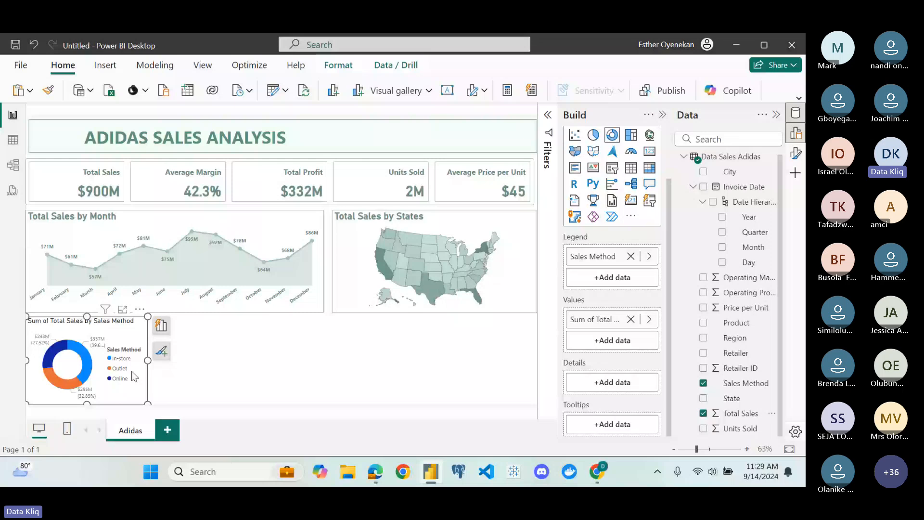
Copy the formatting of the Total Sales by States map onto the donut chart with Format Painter
mouse_move(87, 355)
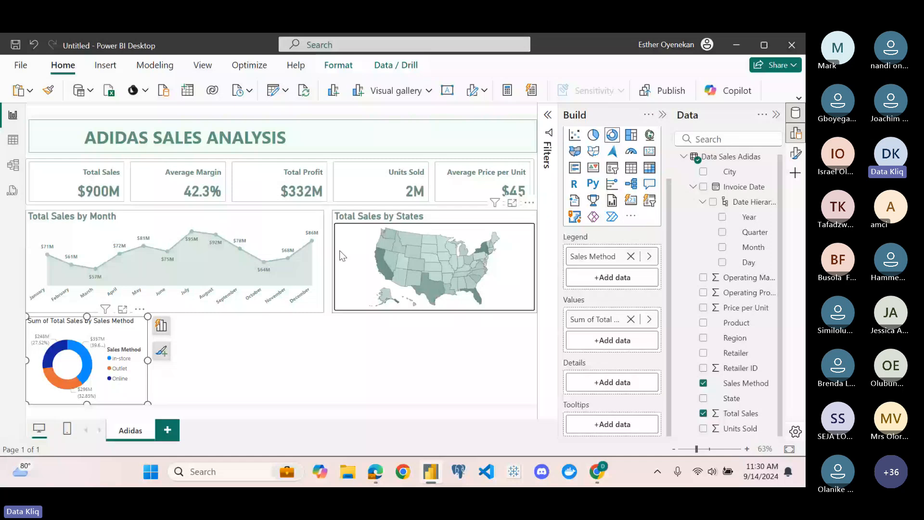
left_click(343, 225)
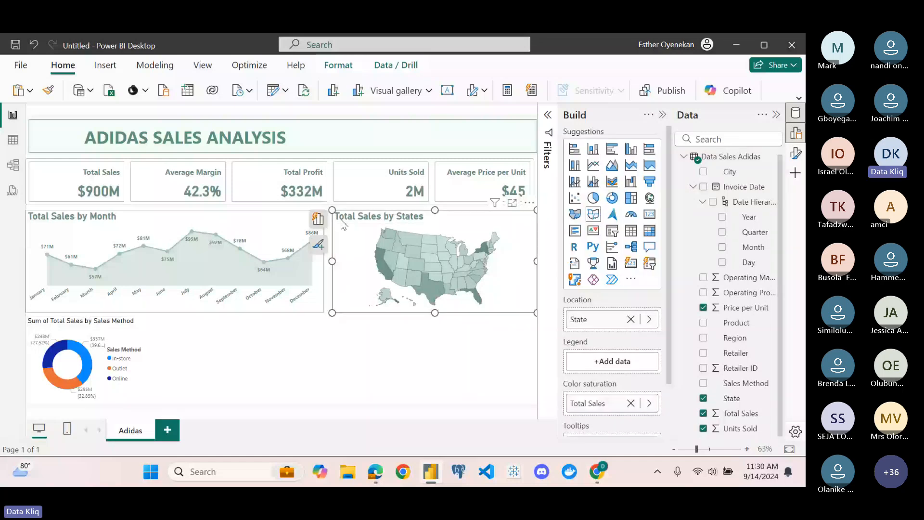
left_click(49, 90)
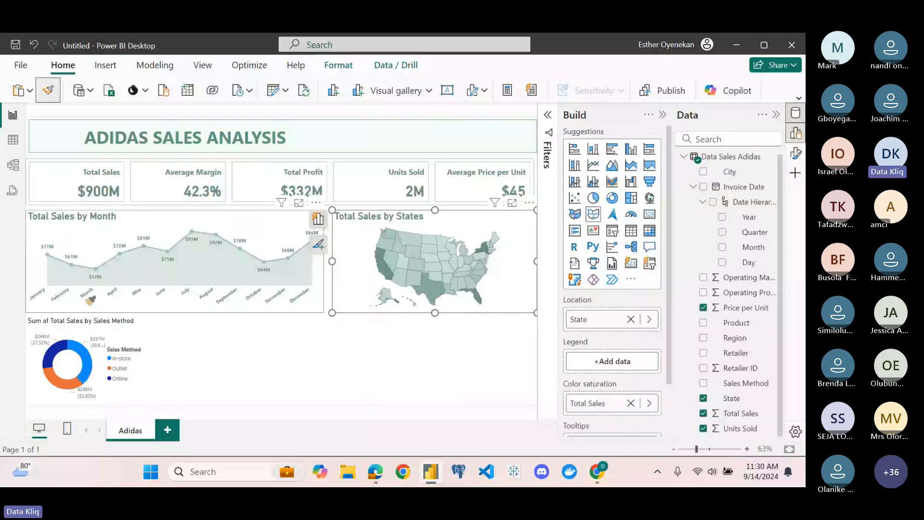
left_click(87, 327)
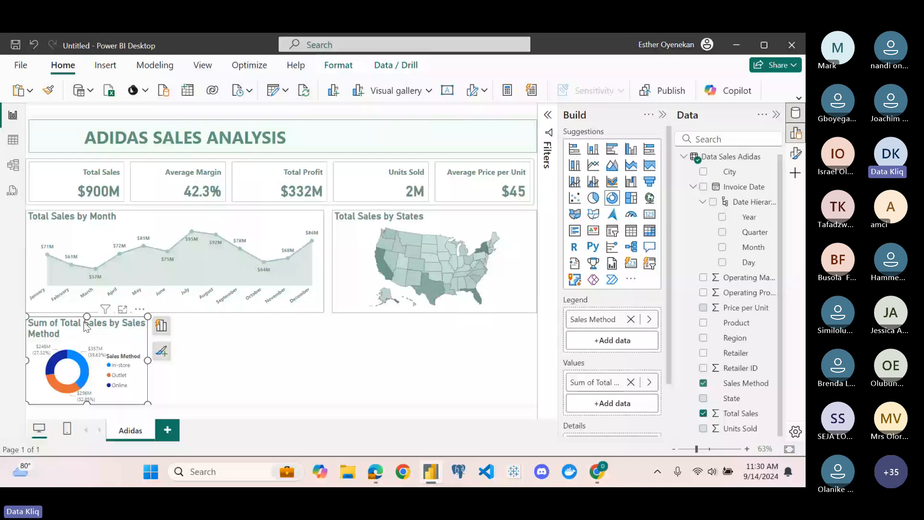
Shorten the donut chart's title to "Total Sales by Sales Method" in its title formatting options
left_click(796, 153)
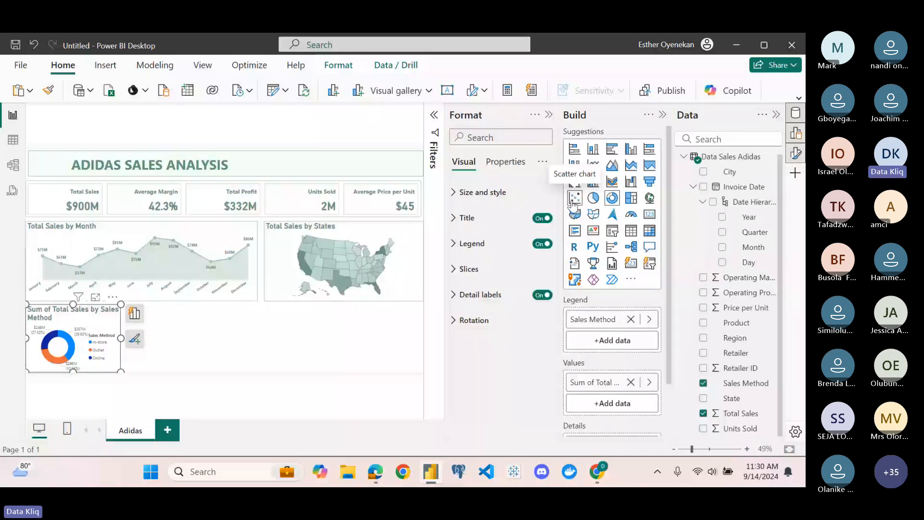
left_click(470, 218)
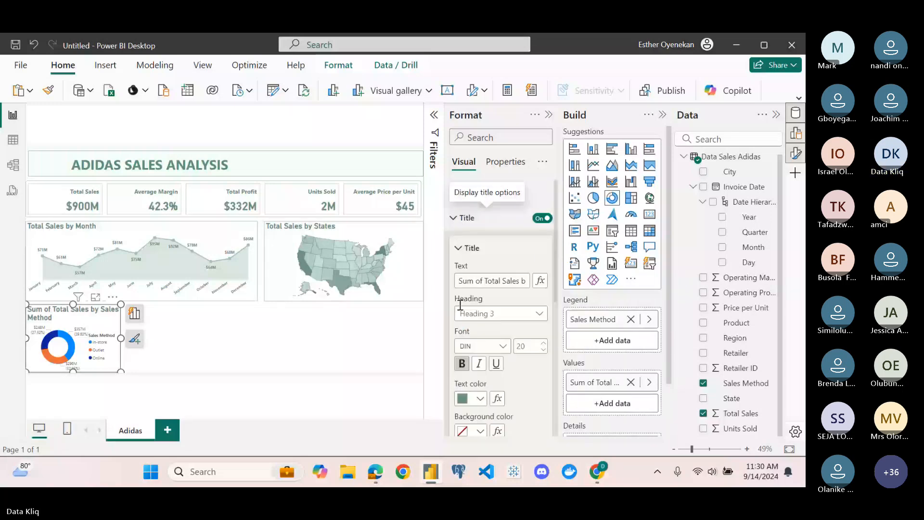
left_click(485, 282)
key("BackSpace")
key("BackSpace")
key("BackSpace")
key("BackSpace")
key("BackSpace")
key("BackSpace")
key("BackSpace")
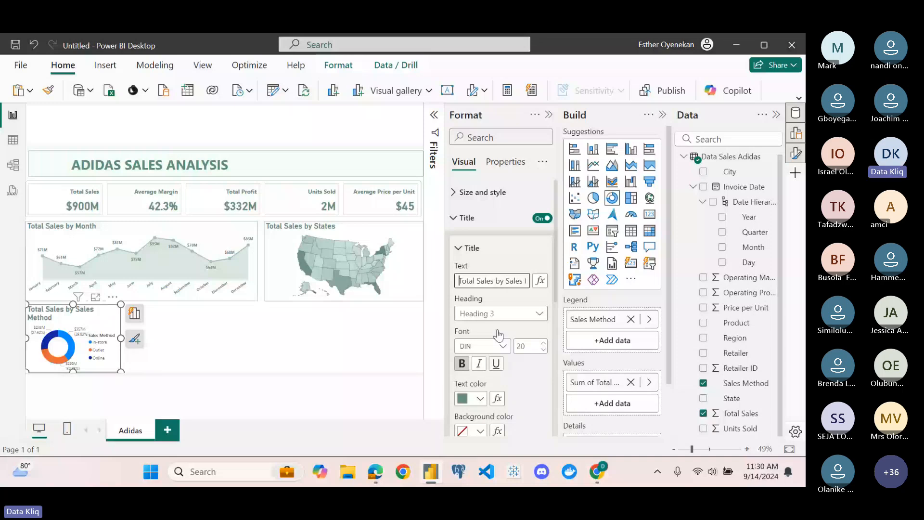
Set the donut chart title's font size to 18 and close the title options
left_click(543, 350)
left_click(543, 350)
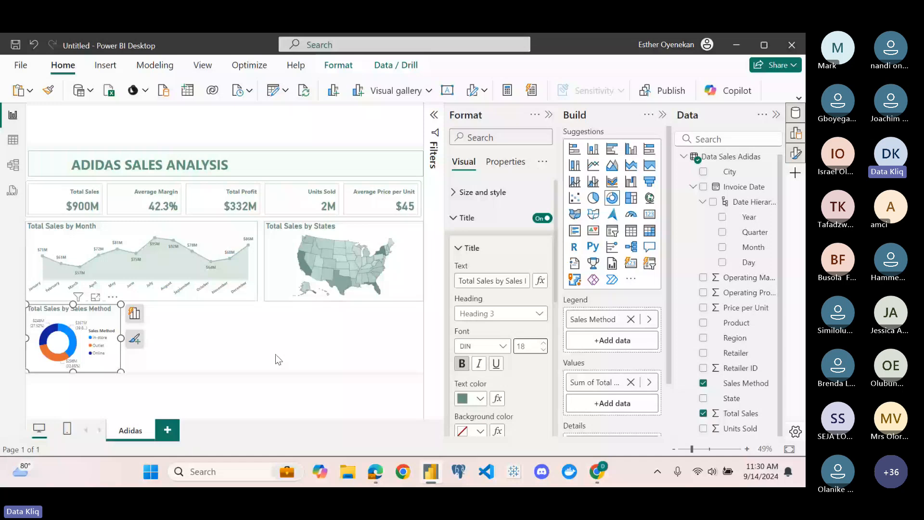
left_click(456, 217)
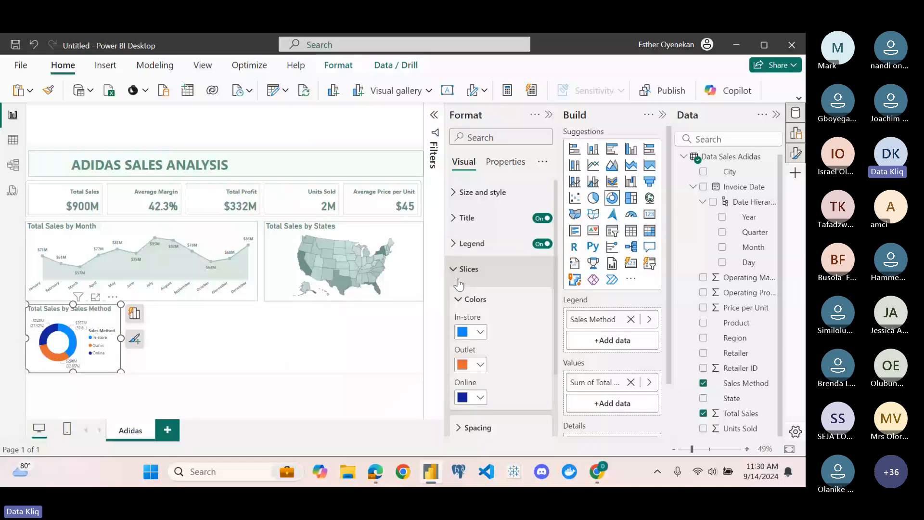
Colour the donut chart's In-store, Outlet and Online slices dark, medium and light green, and make its legend text bold dark green
left_click(479, 332)
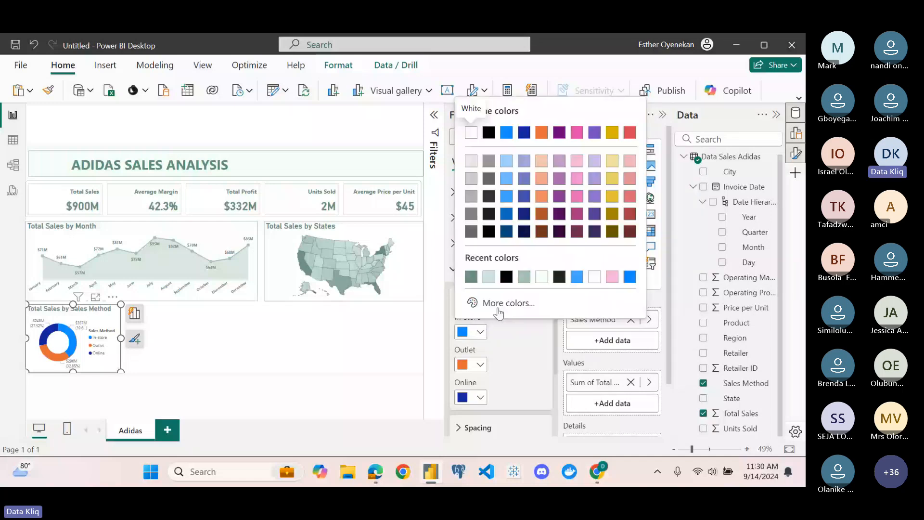
left_click(471, 278)
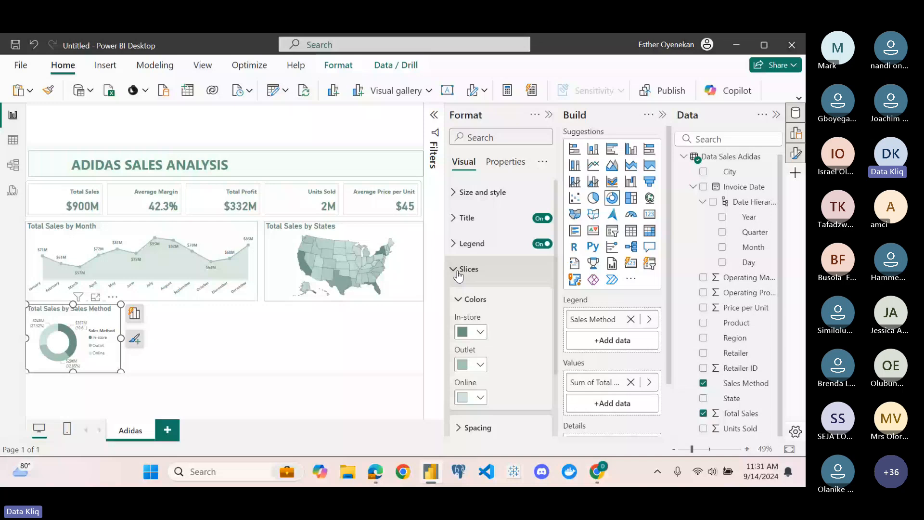
left_click(455, 245)
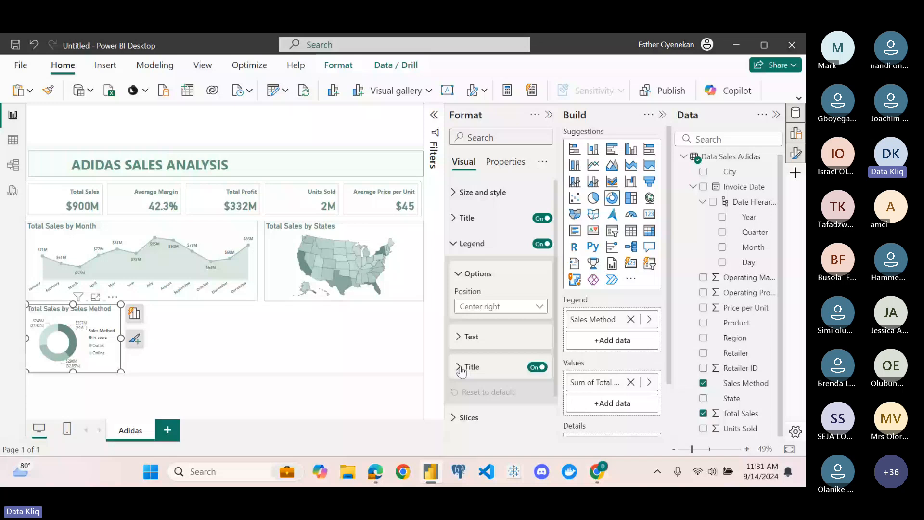
scroll(462, 337, "down", 1)
left_click(465, 292)
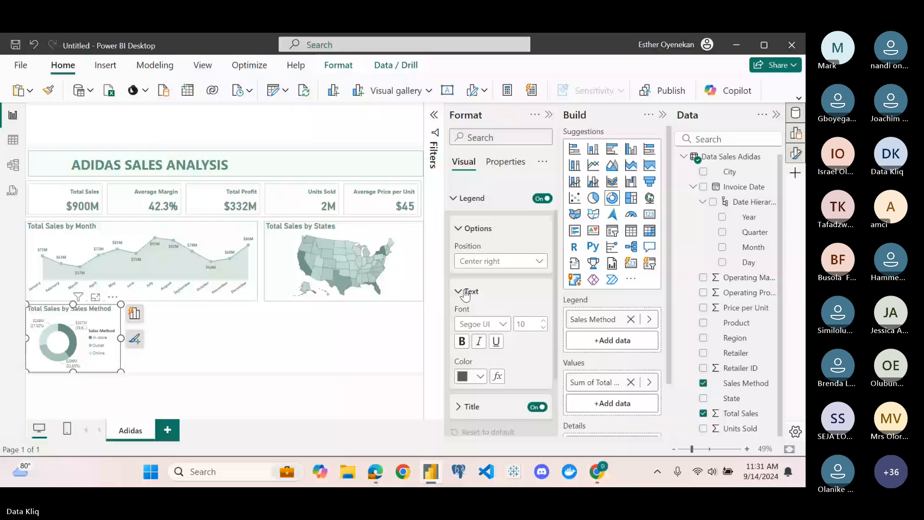
left_click(479, 376)
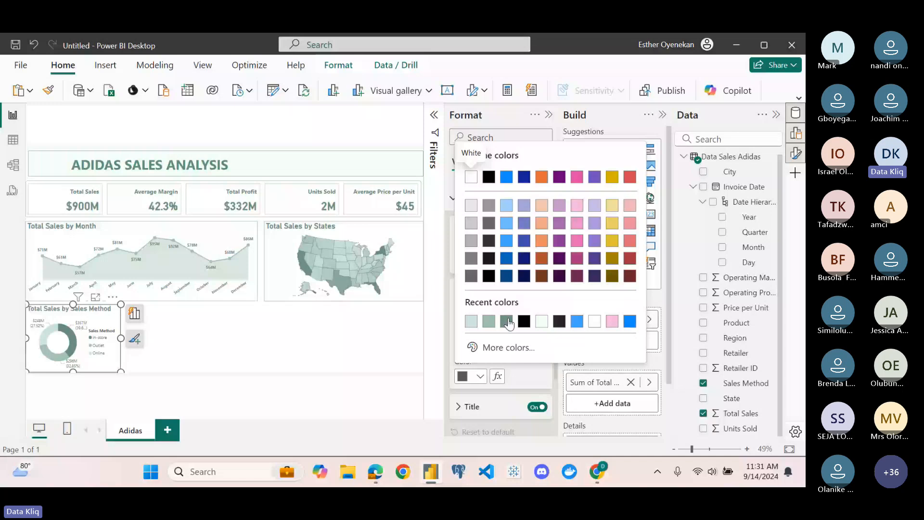
left_click(509, 323)
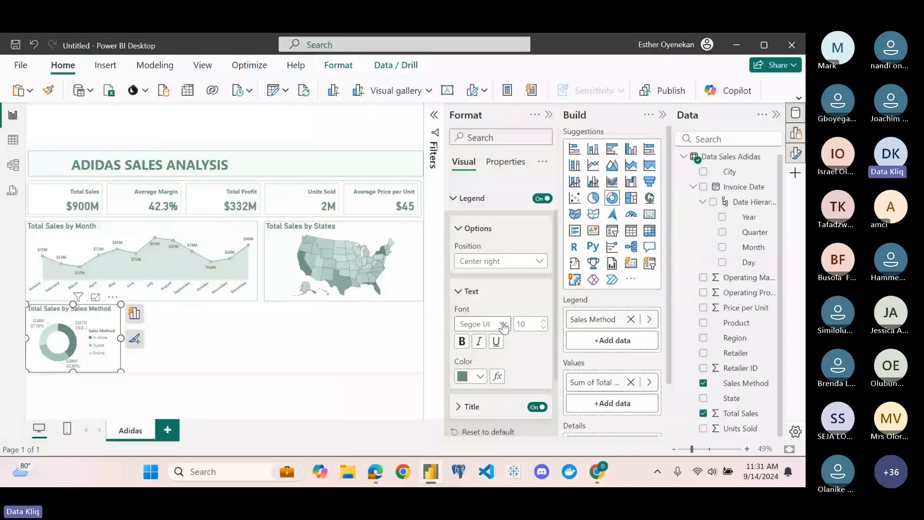
left_click(462, 341)
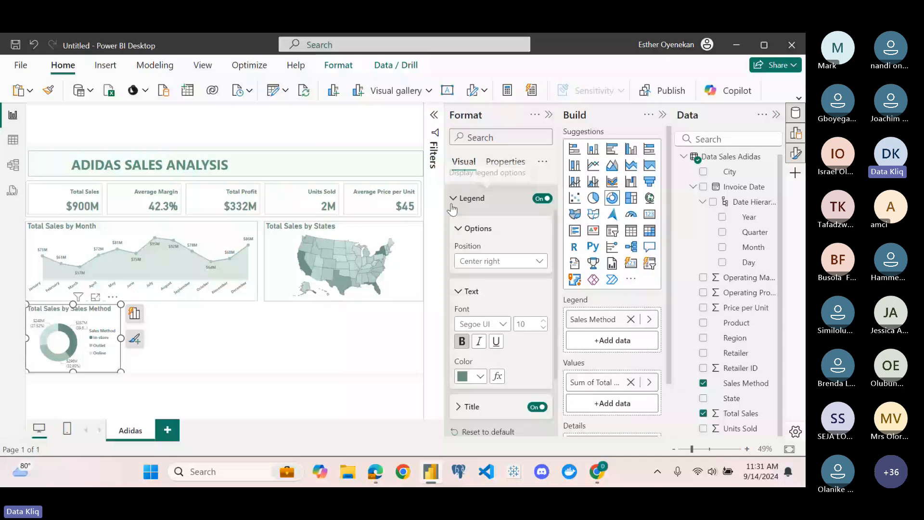
Add a stacked bar chart beside the donut chart with Region on the Y-axis and Total Sales on the X-axis
left_click(268, 345)
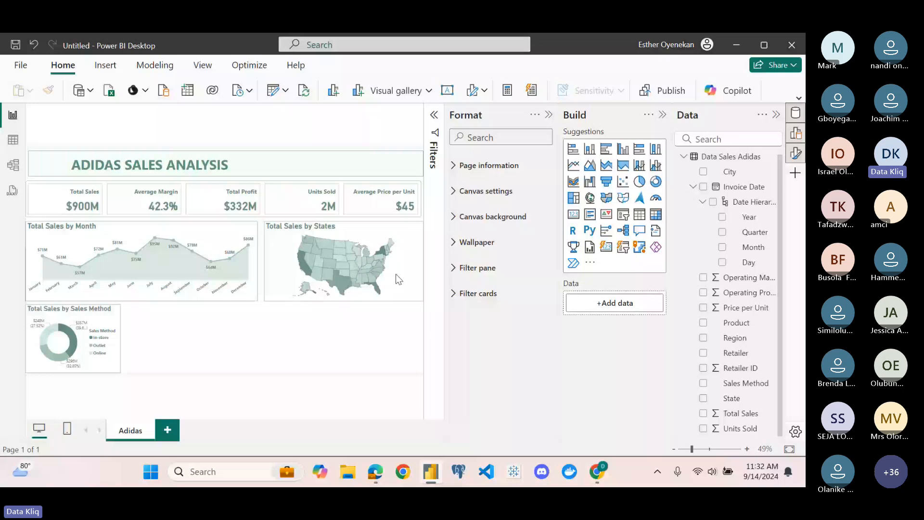
left_click(549, 115)
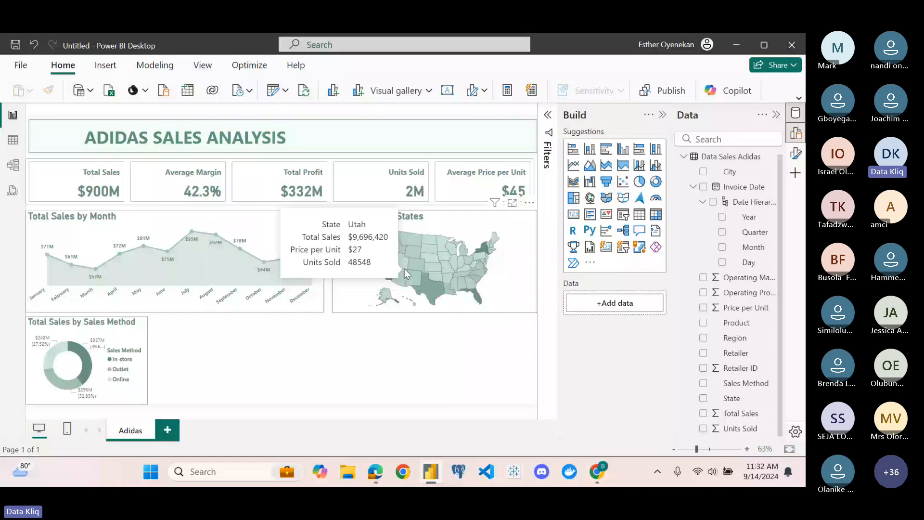
left_click(571, 151)
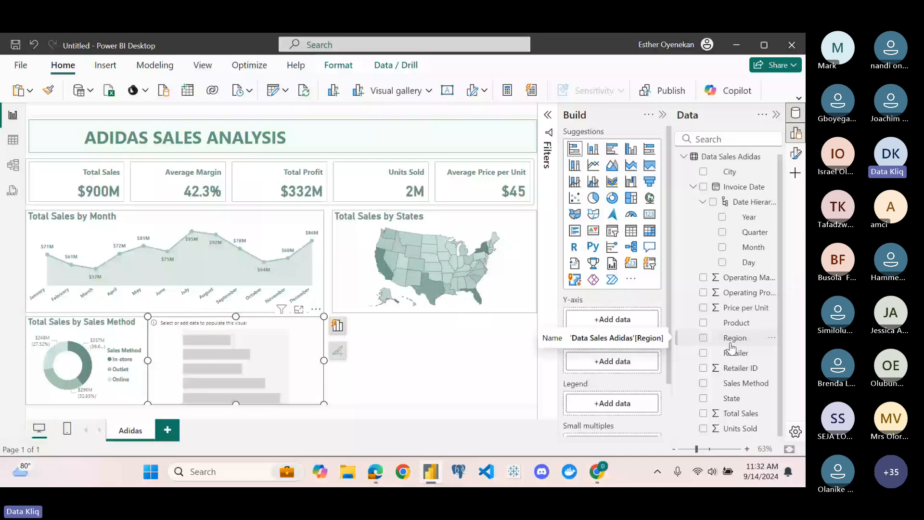
left_click_drag(731, 347, 637, 328)
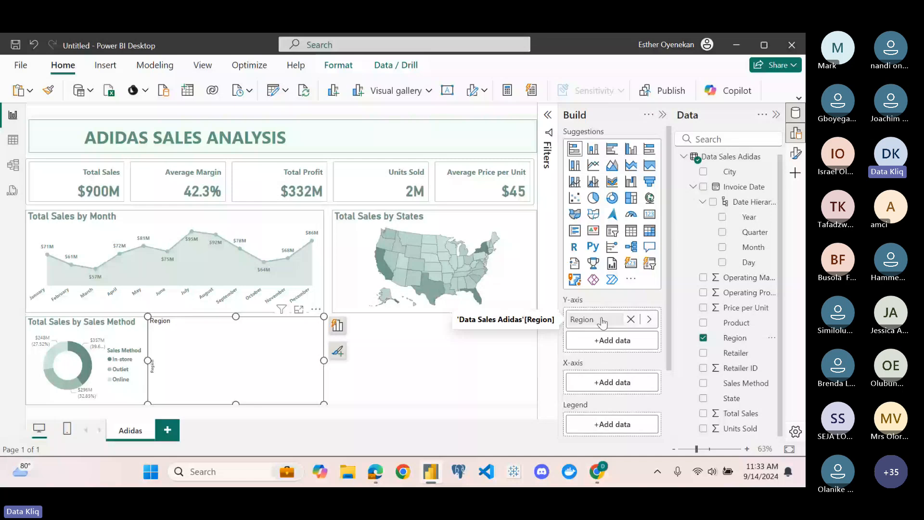
left_click(740, 415)
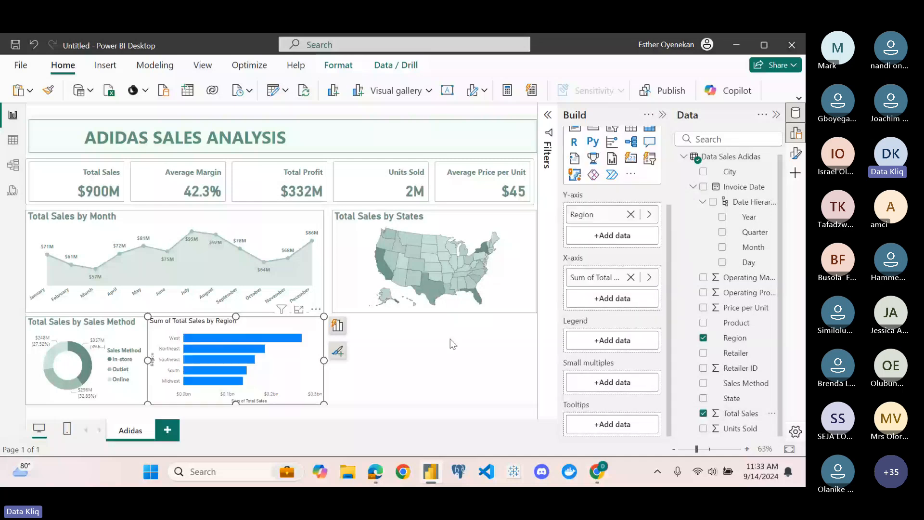
Copy the donut chart's formatting onto the new region bar chart with Format Painter
left_click(86, 366)
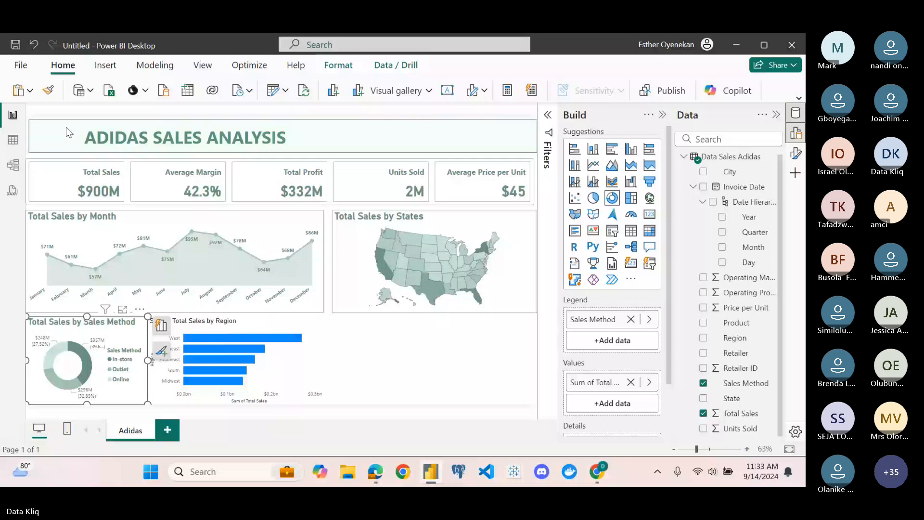
left_click(48, 89)
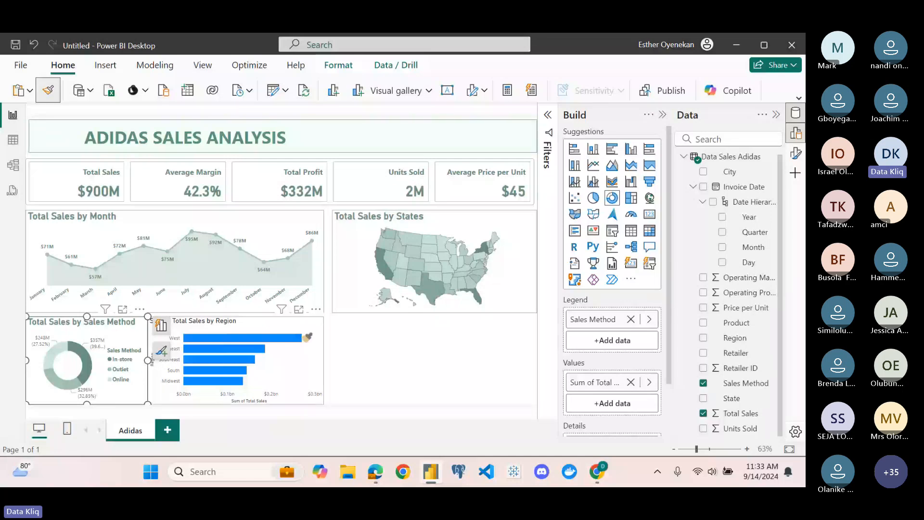
left_click(305, 337)
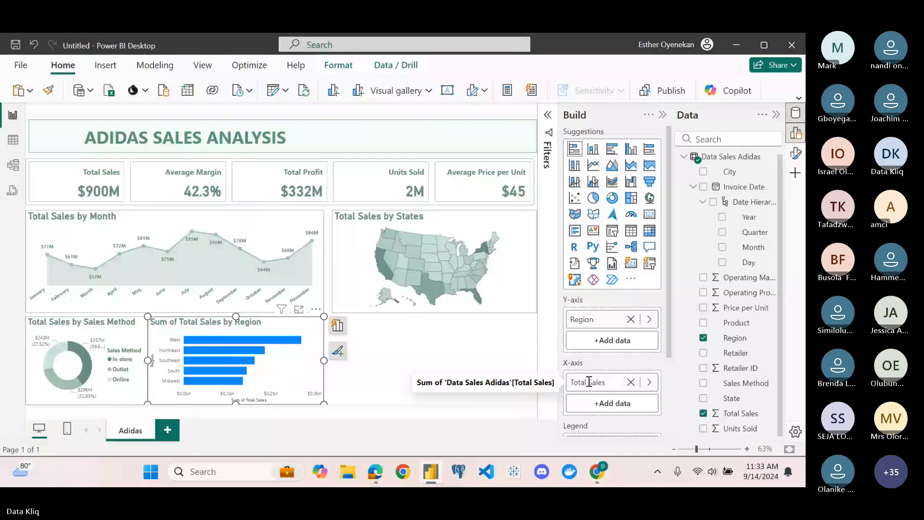
Rename the bar chart's X-axis field to Total Sales
left_click(403, 354)
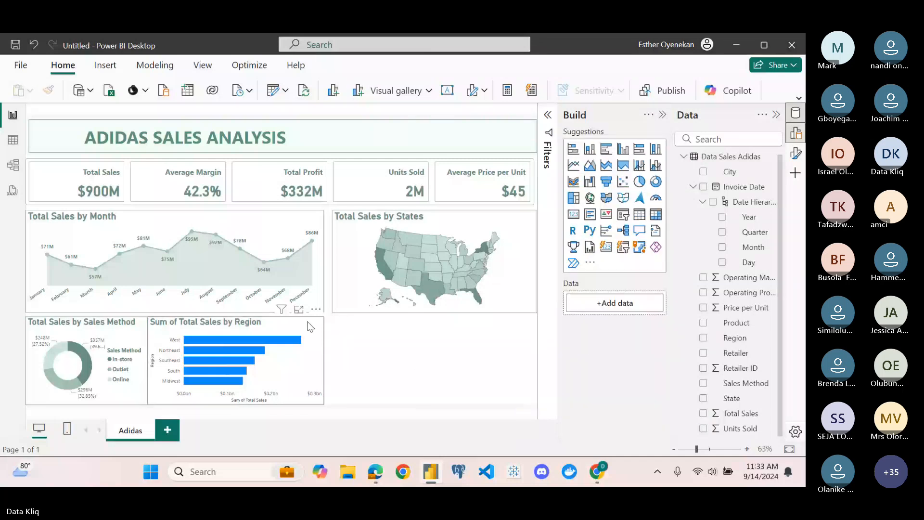
left_click(308, 323)
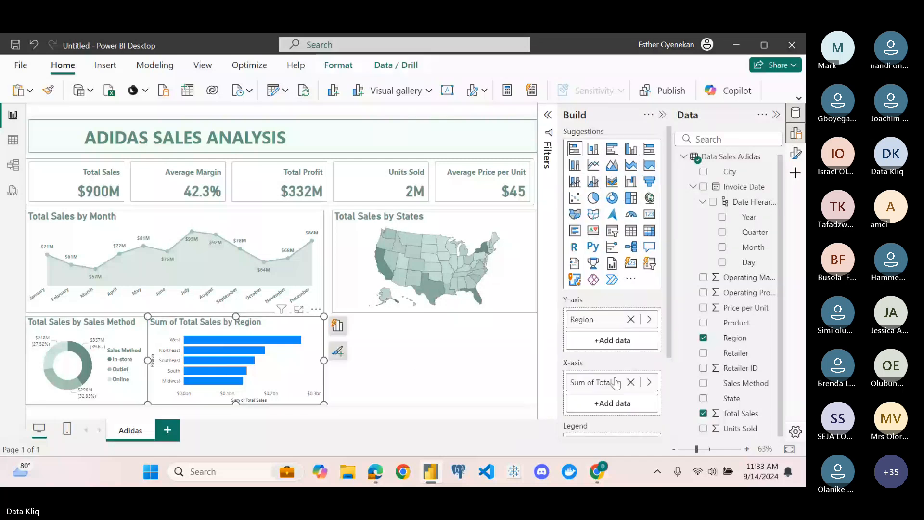
double_click(593, 381)
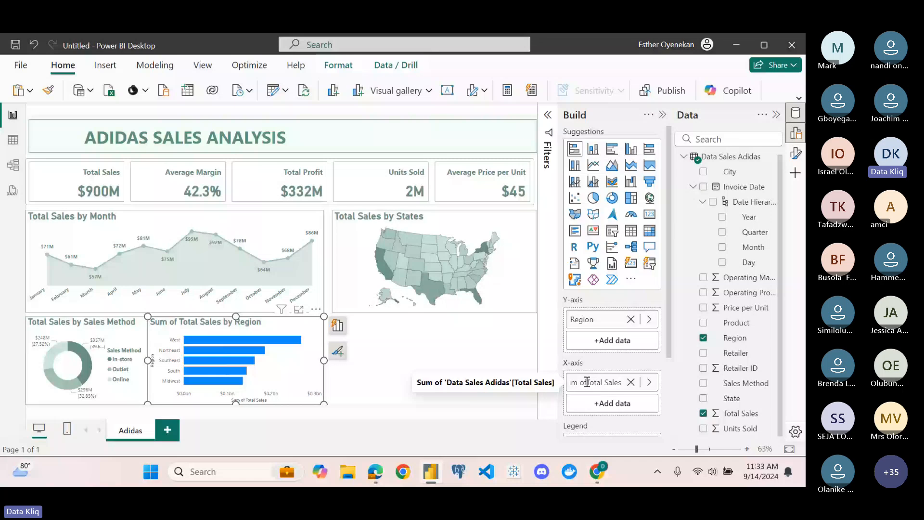
key("BackSpace")
key("BackSpace")
key("BackSpace")
key("BackSpace")
key("BackSpace")
key("BackSpace")
key("BackSpace")
key("Return")
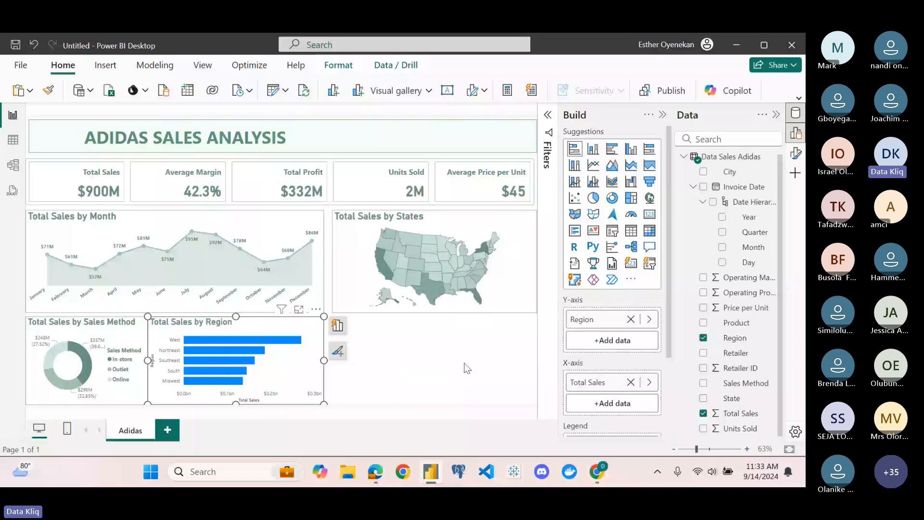
Narrow the Total Sales by Region bar chart and leave a small gap between it and the donut chart
left_click(364, 336)
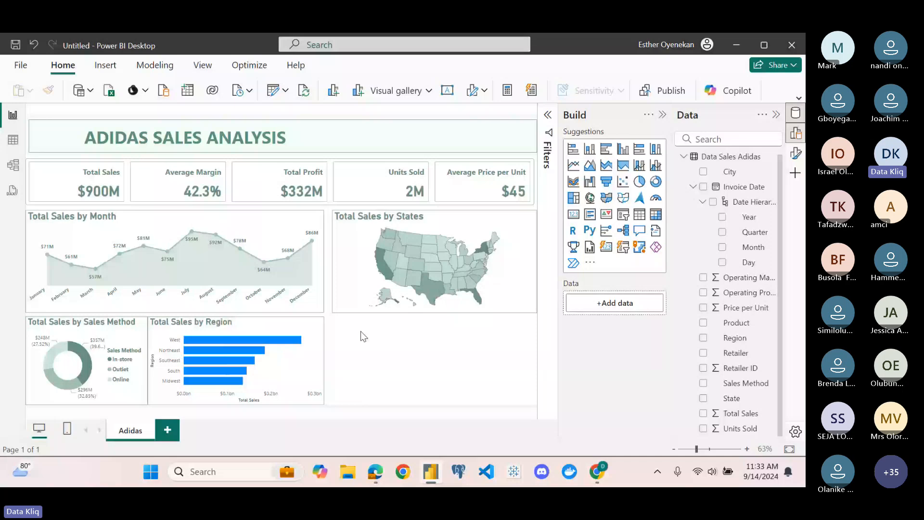
left_click_drag(317, 334, 282, 354)
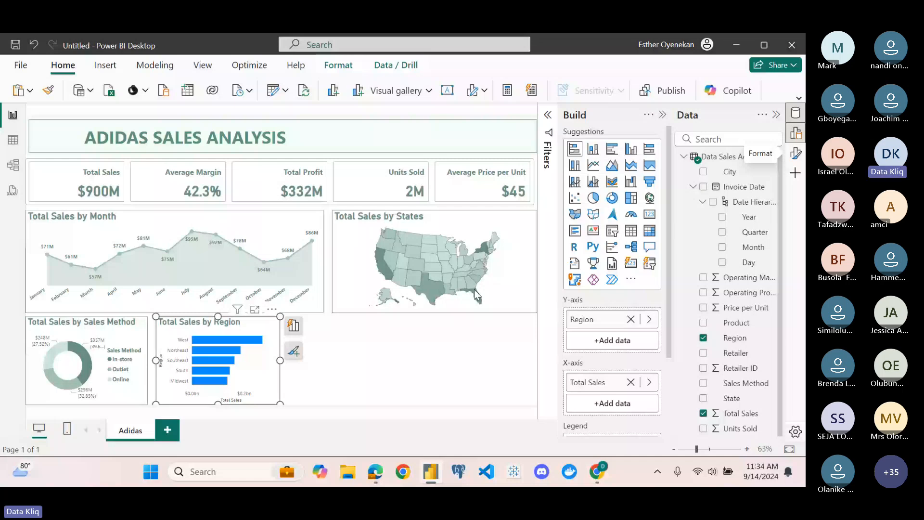
Turn off the Y-axis title of the Total Sales by Region bar chart while keeping the axis values on
left_click(796, 153)
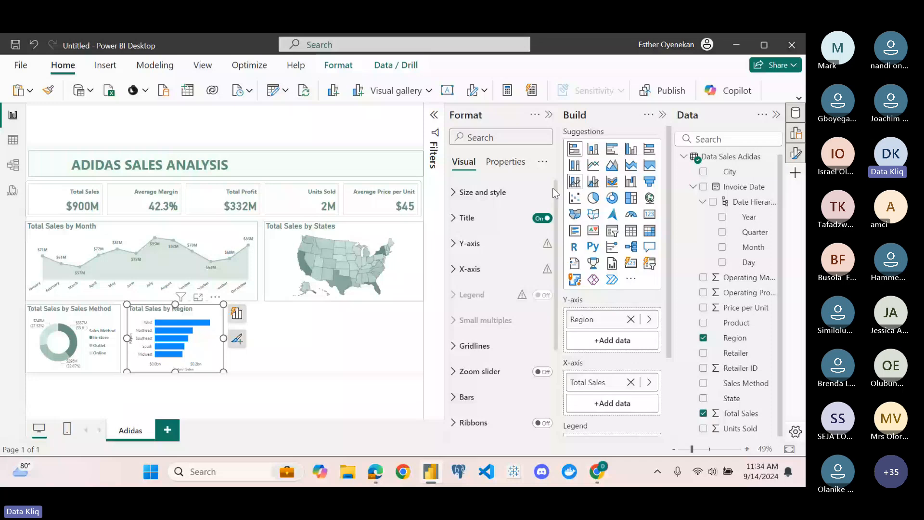
left_click(473, 243)
left_click(541, 275)
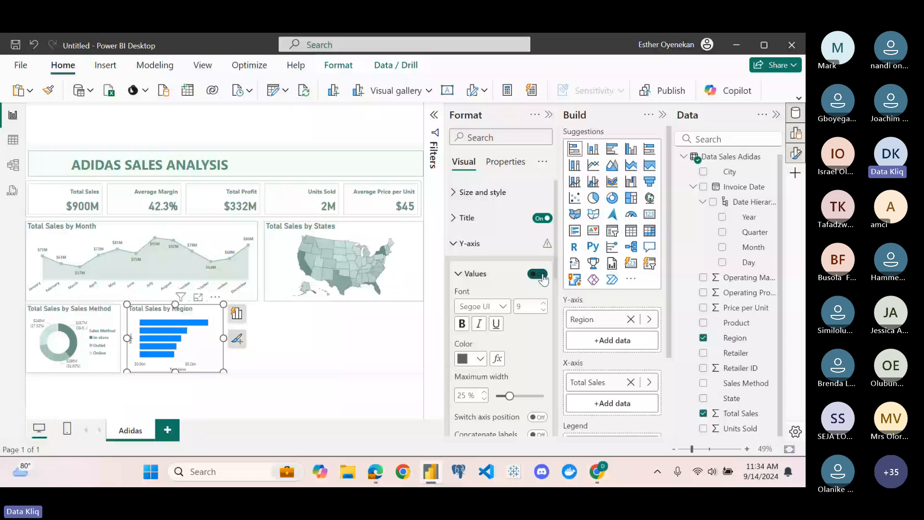
left_click(540, 275)
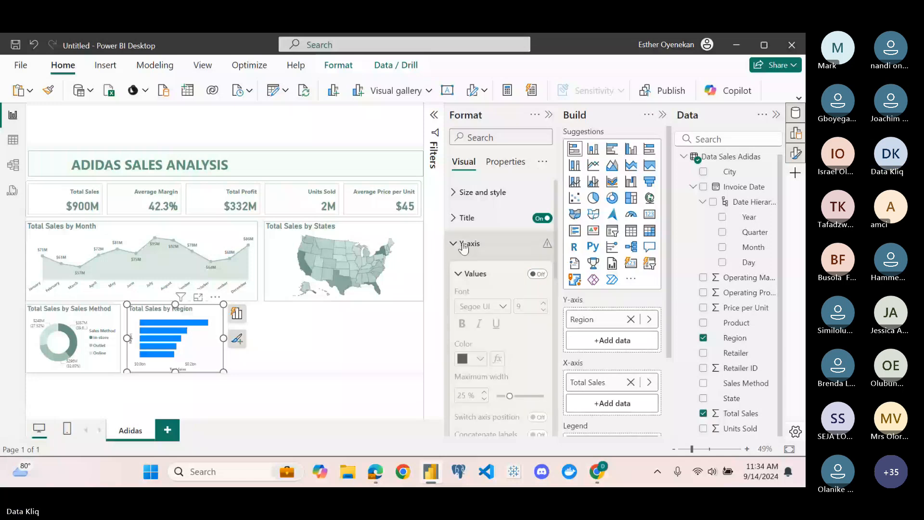
left_click(538, 274)
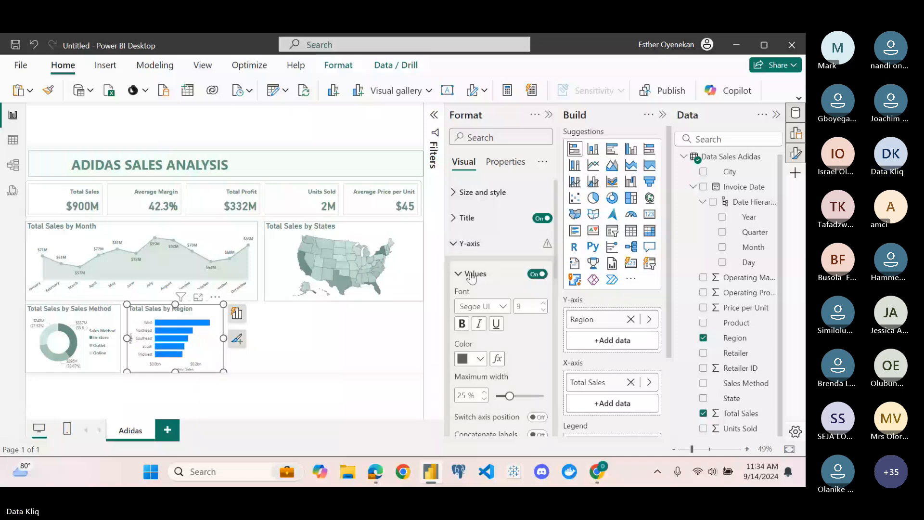
scroll(466, 260, "down", 1)
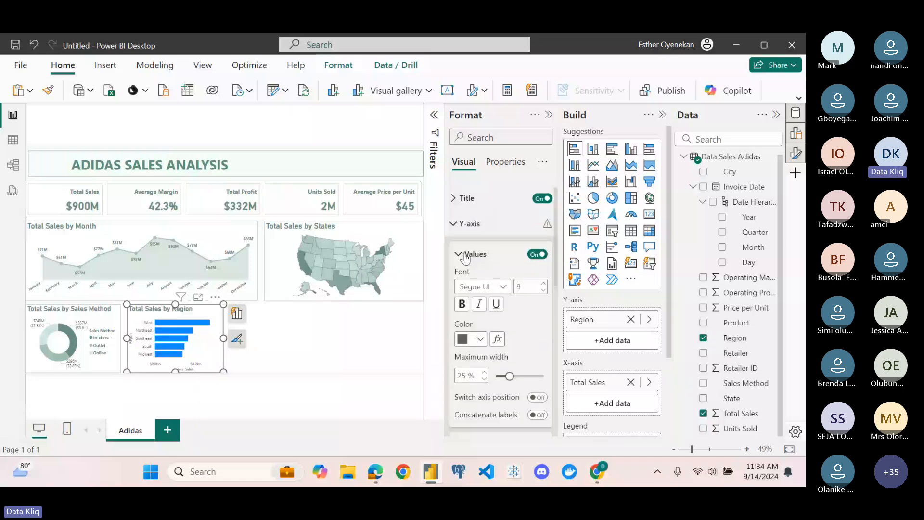
scroll(539, 286, "down", 3)
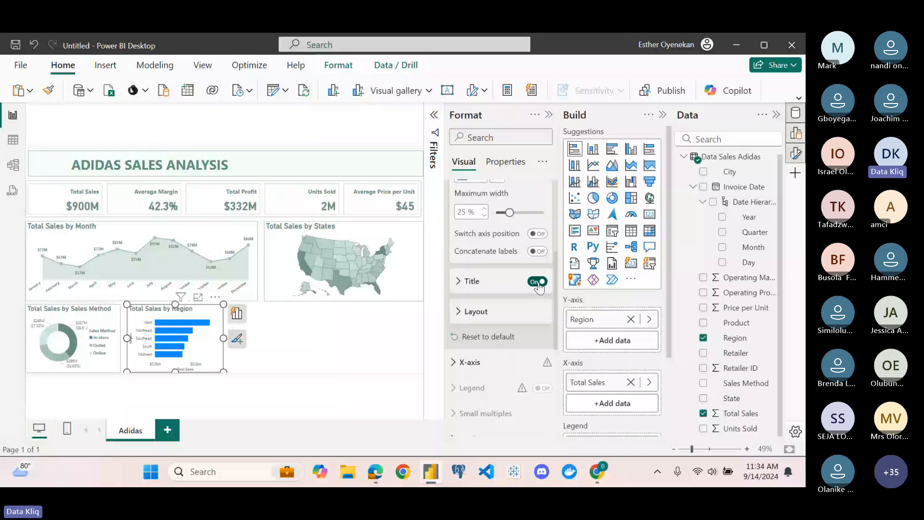
left_click(538, 283)
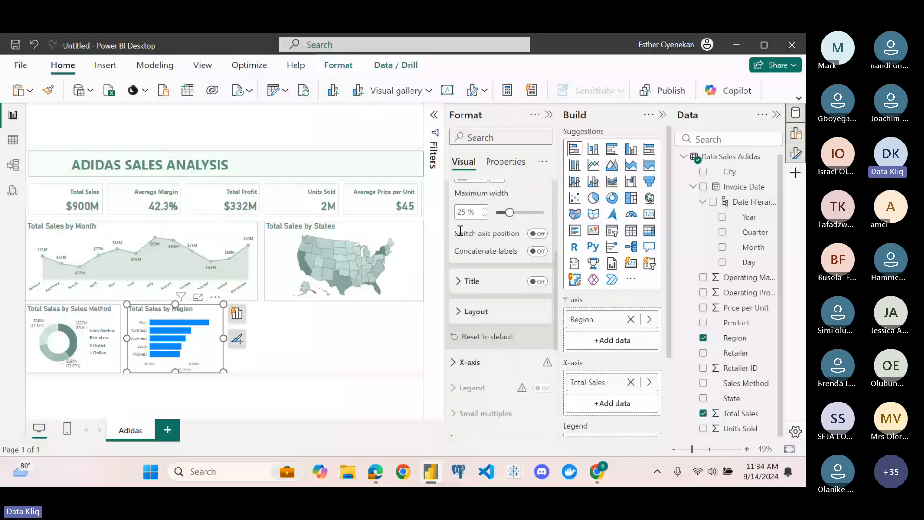
Make the bar chart's Y-axis values bold and dark green
scroll(468, 292, "up", 3)
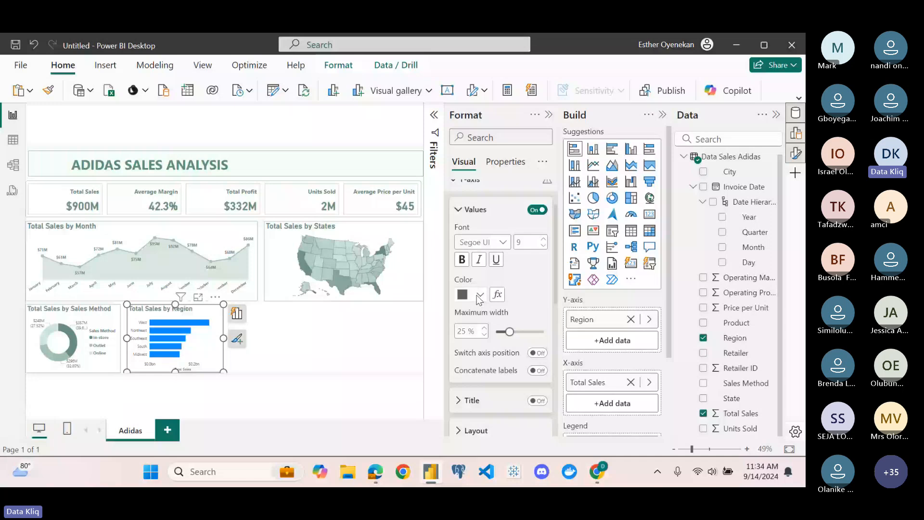
scroll(464, 260, "up", 1)
left_click(458, 255)
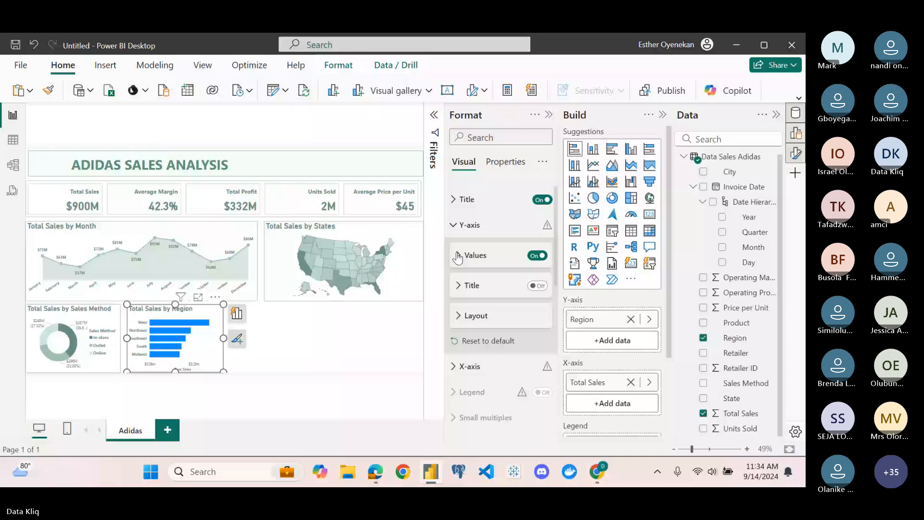
left_click(457, 255)
scroll(483, 322, "down", 1)
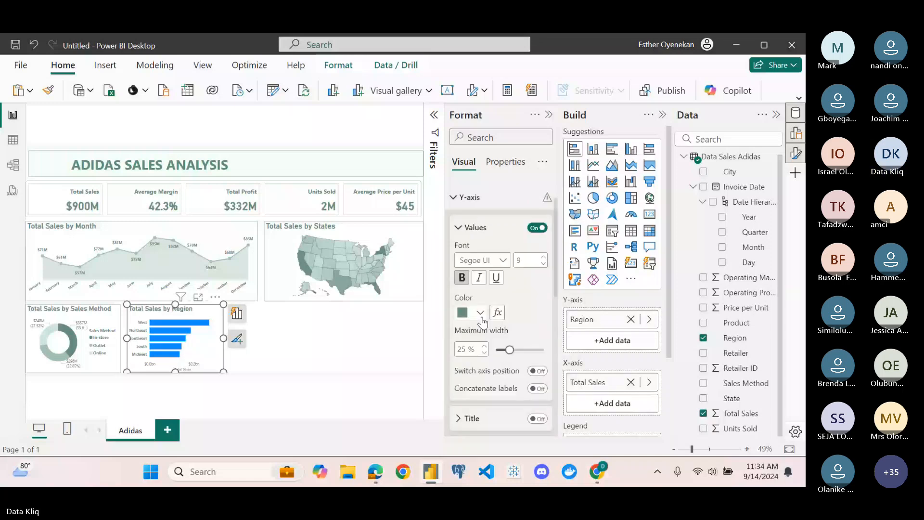
scroll(482, 322, "down", 3)
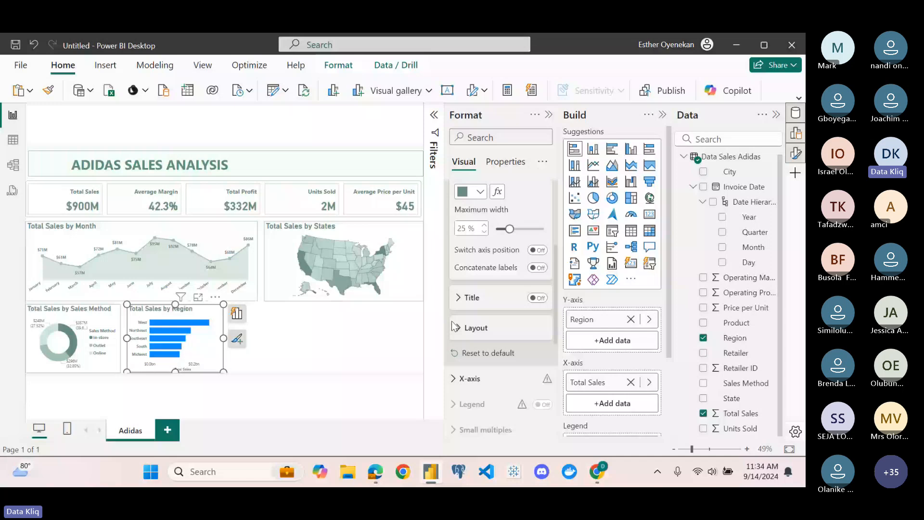
Turn off the X-axis title of the Total Sales by Region bar chart
left_click(460, 332)
left_click(460, 332)
scroll(460, 336, "up", 3)
left_click(453, 242)
left_click(453, 269)
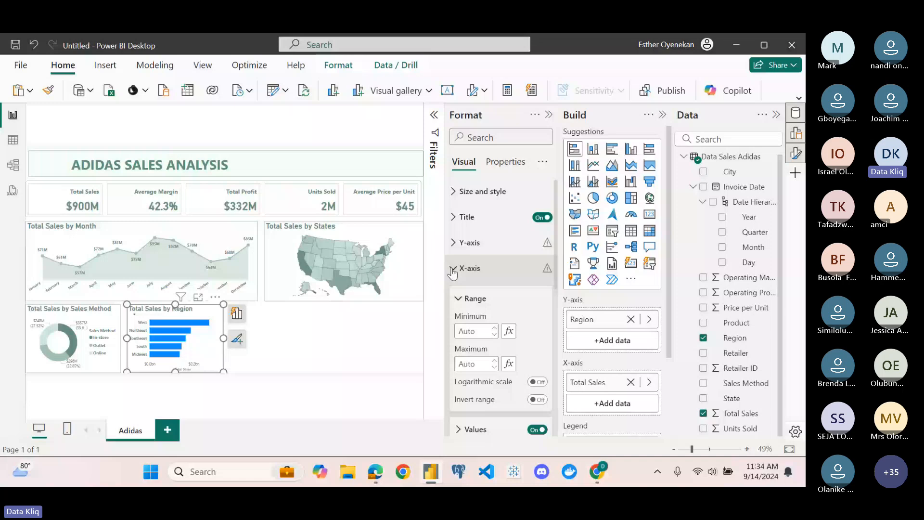
scroll(476, 299, "down", 4)
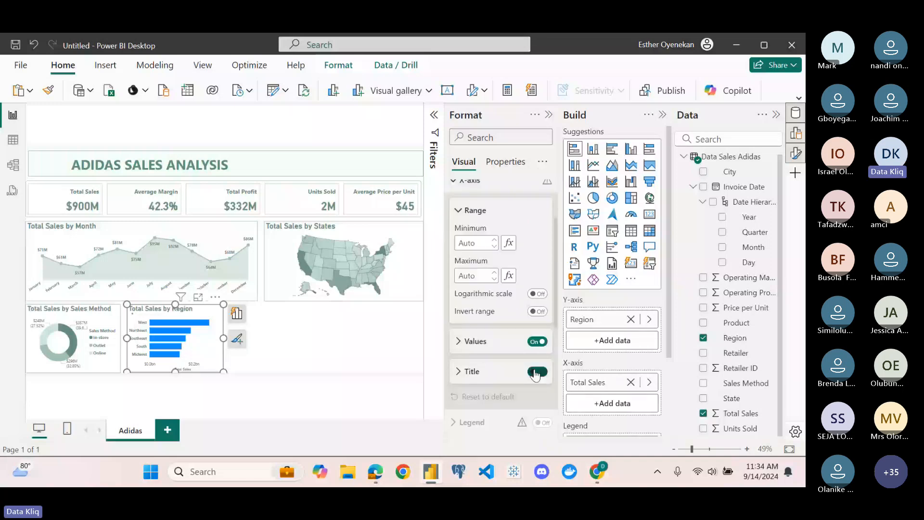
left_click(537, 371)
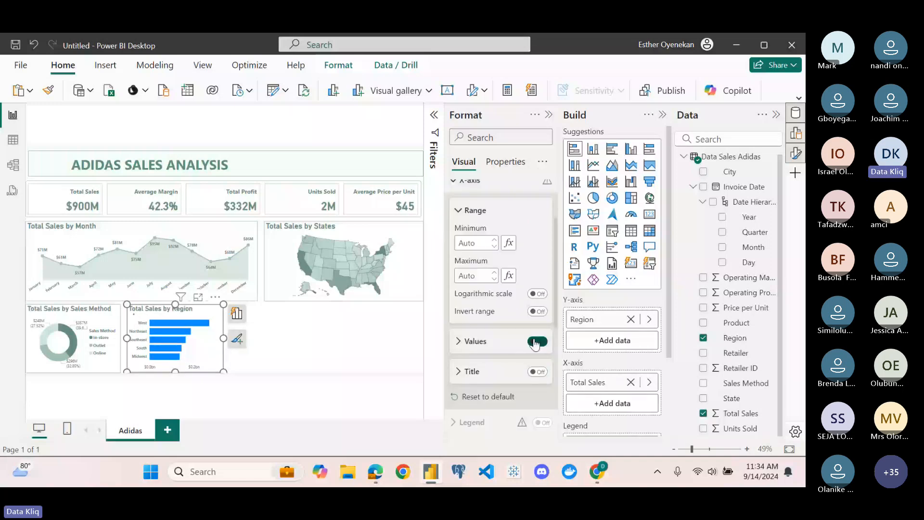
Turn off the X-axis values of the Total Sales by Region bar chart and turn on its data labels
left_click(537, 341)
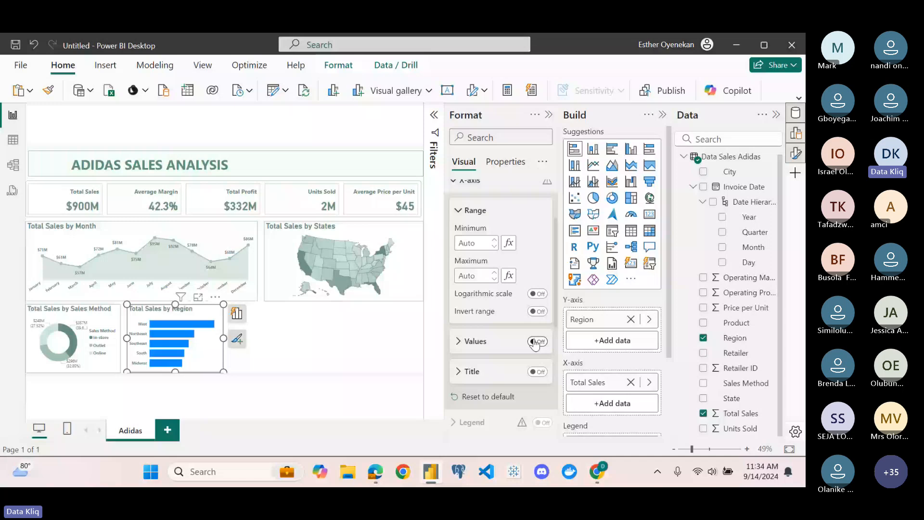
scroll(504, 332, "up", 1)
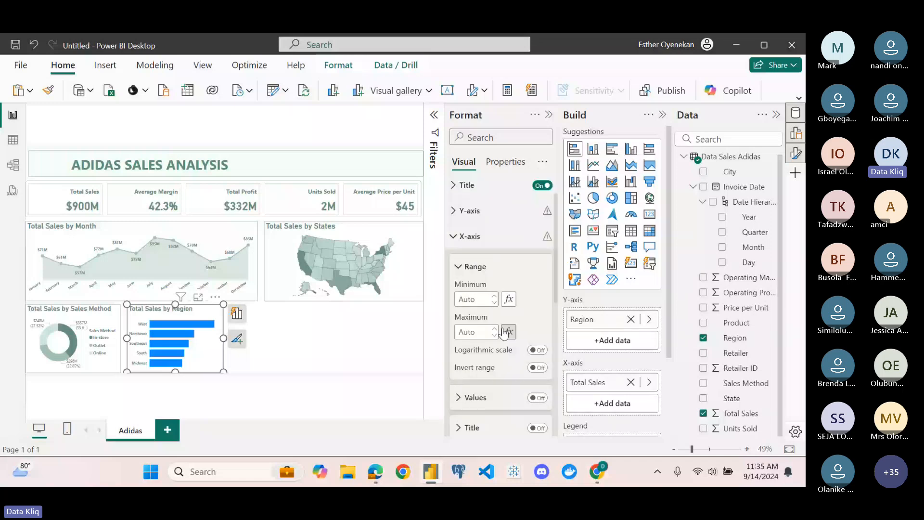
left_click(456, 236)
scroll(509, 346, "down", 2)
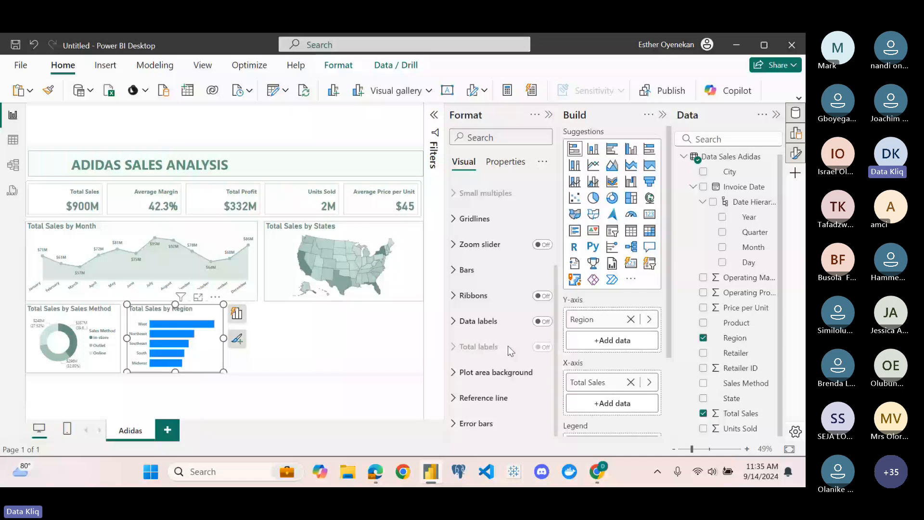
left_click(542, 323)
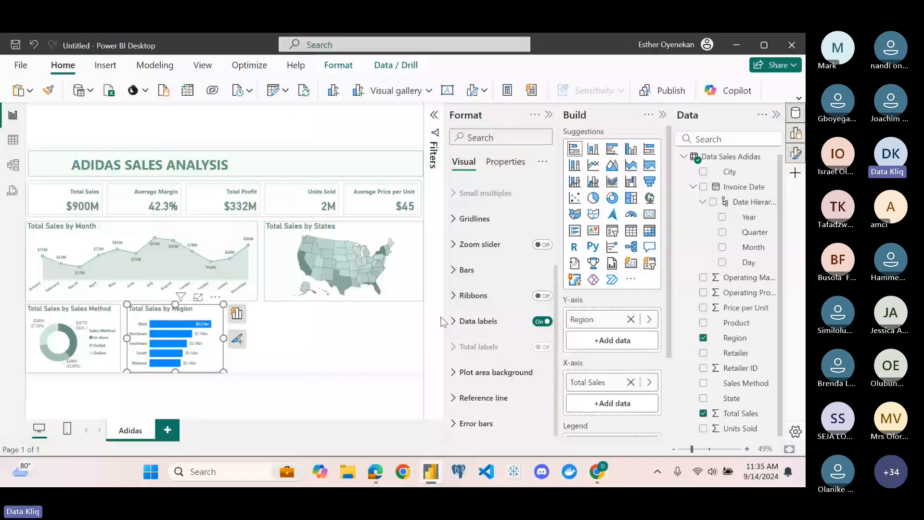
Set the position of the Total Sales by Region chart's data labels to Inside end
left_click(453, 321)
scroll(481, 380, "down", 4)
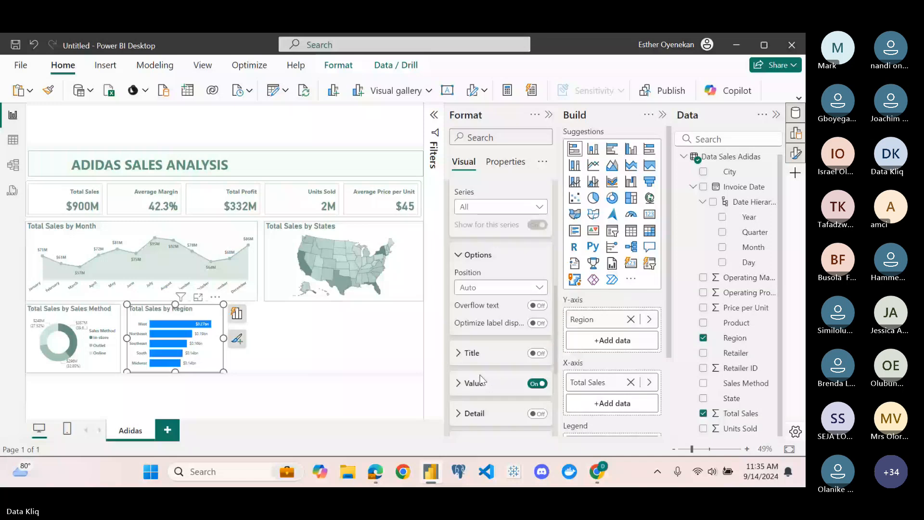
scroll(481, 380, "down", 1)
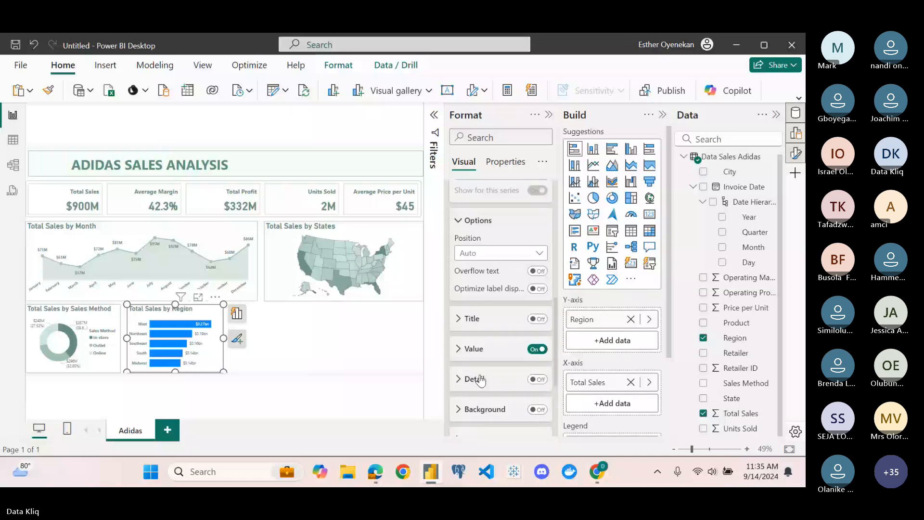
scroll(481, 381, "up", 1)
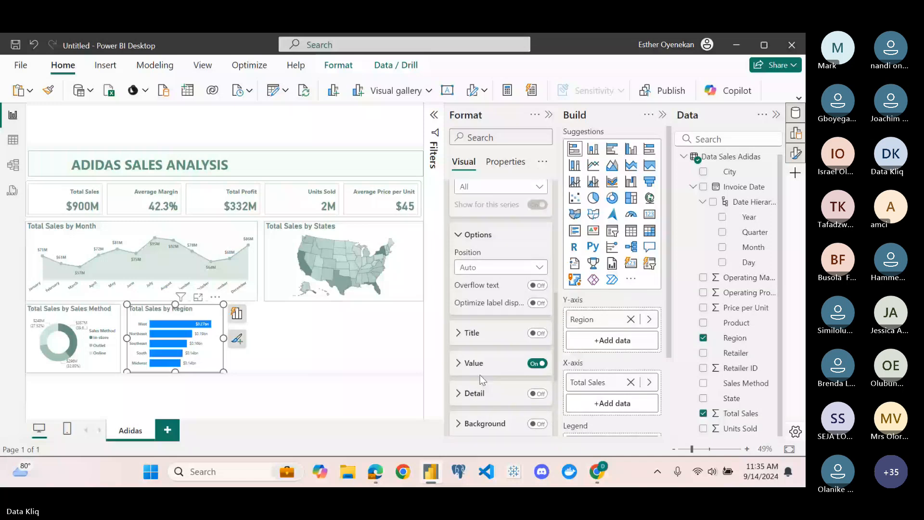
scroll(482, 381, "down", 2)
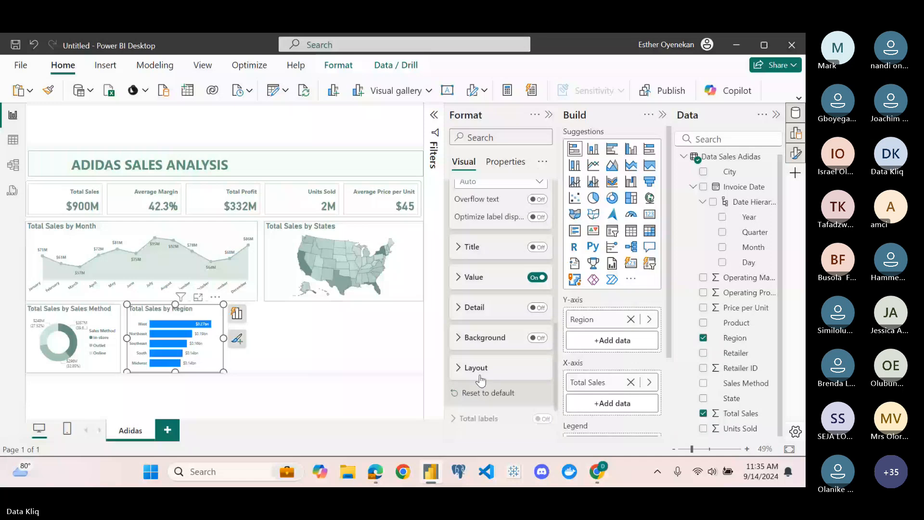
scroll(481, 381, "up", 5)
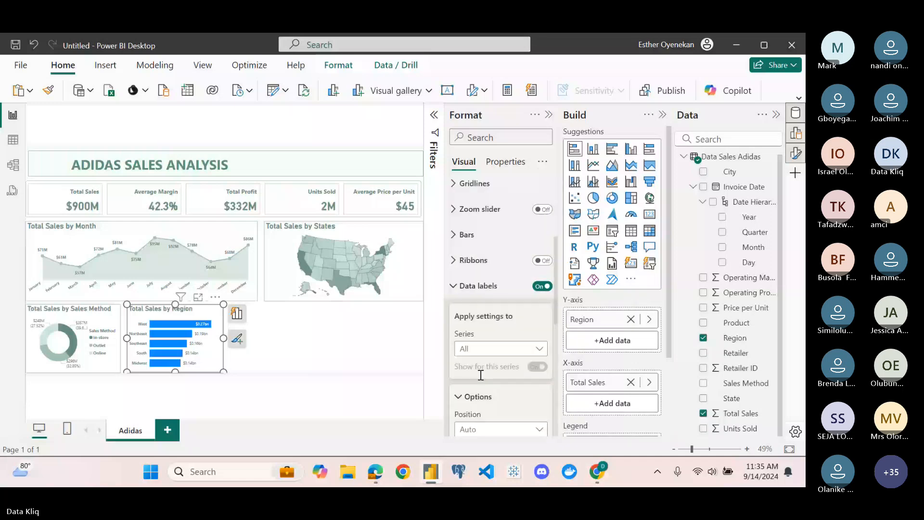
scroll(480, 375, "up", 1)
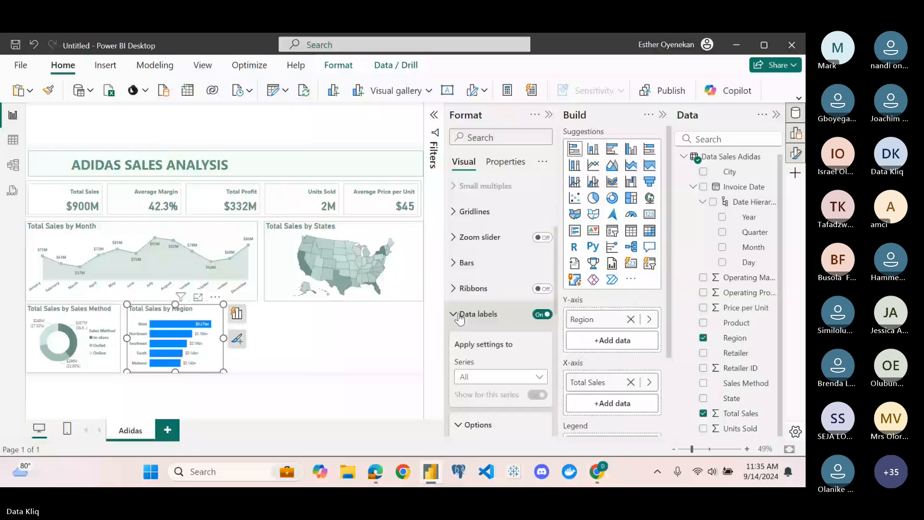
scroll(460, 316, "down", 2)
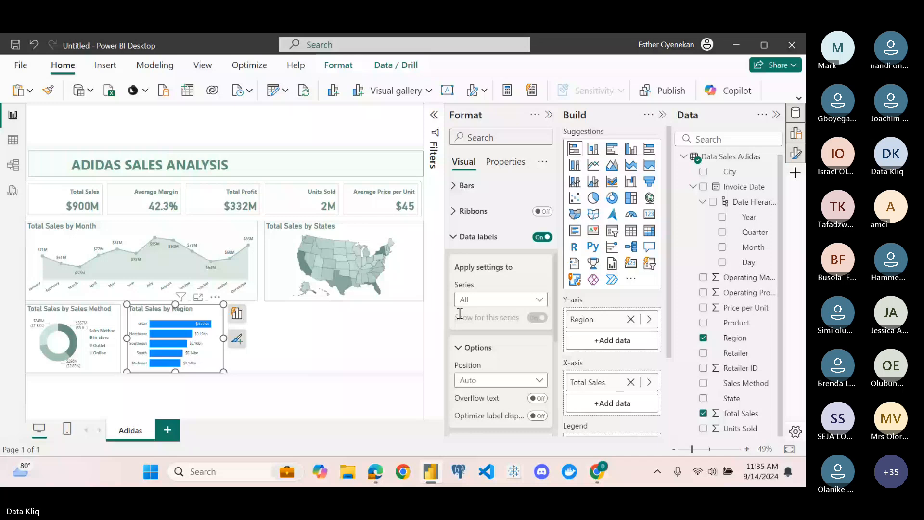
scroll(482, 336, "down", 1)
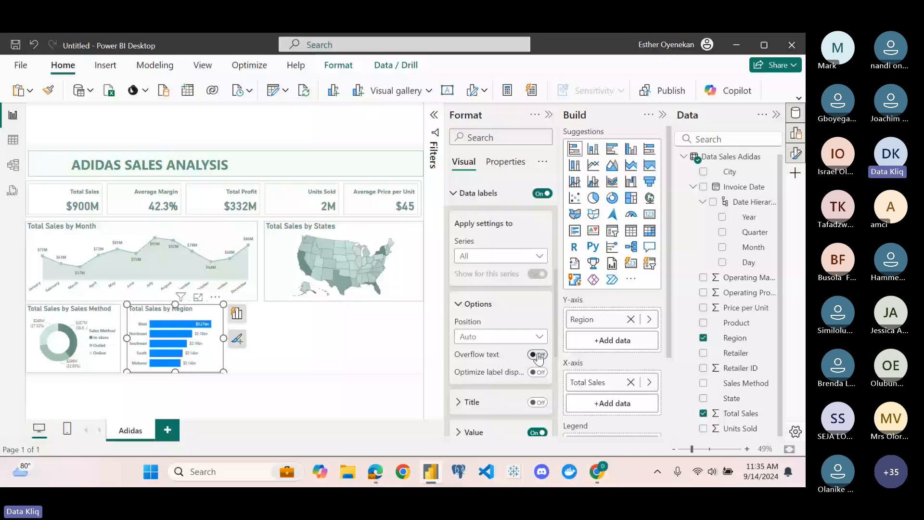
scroll(492, 346, "down", 1)
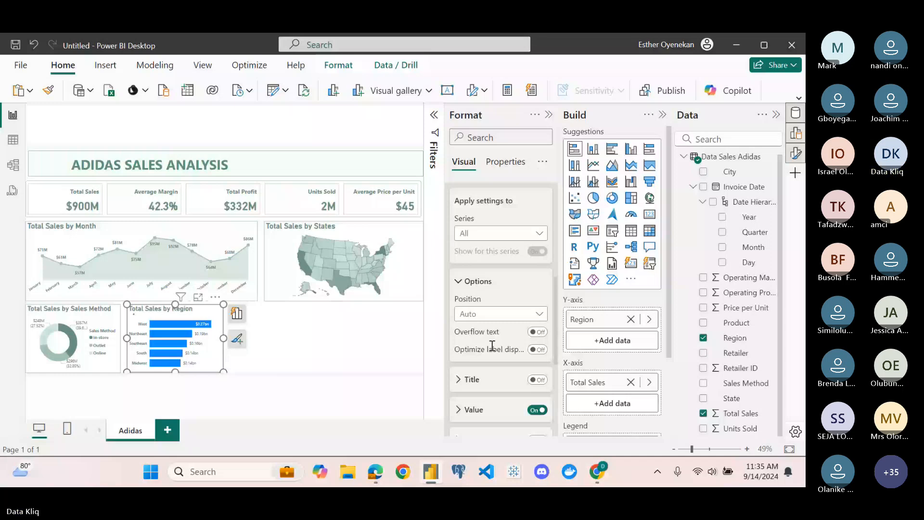
left_click(500, 314)
left_click(489, 345)
scroll(477, 303, "down", 3)
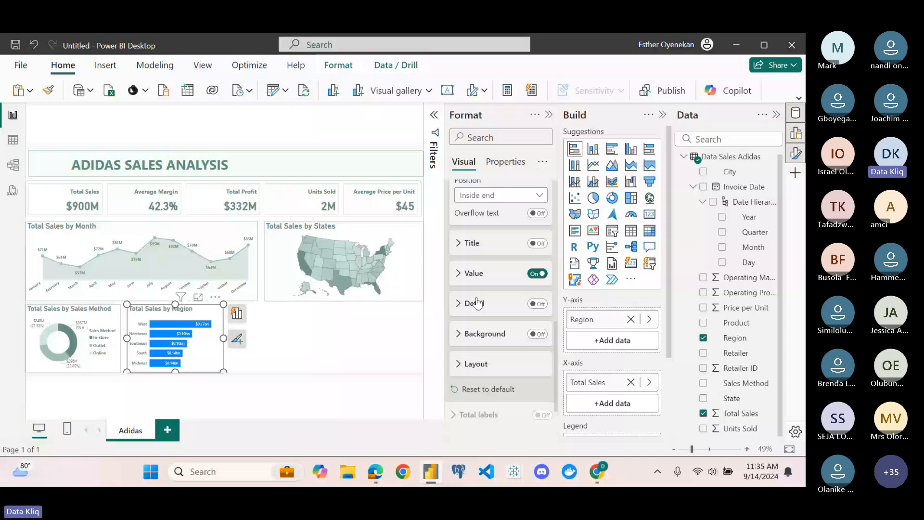
scroll(477, 303, "up", 5)
left_click(460, 291)
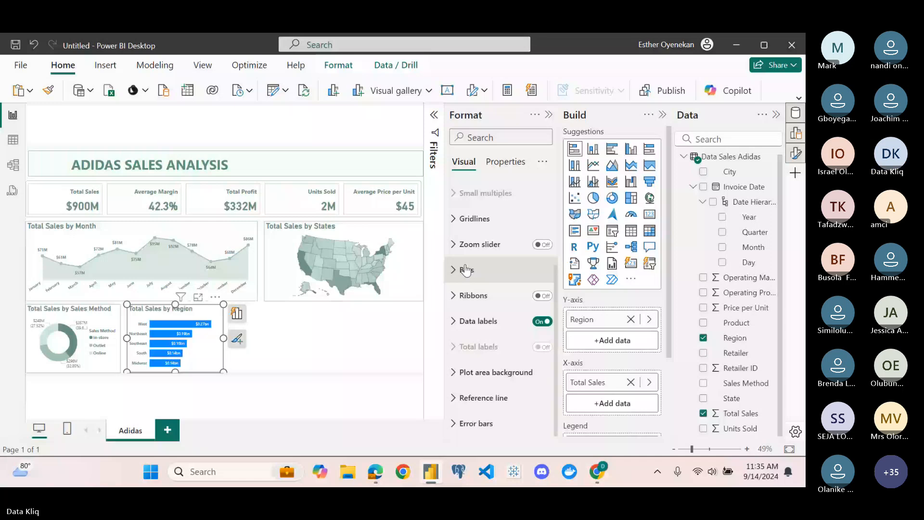
Recolor all bars of the Total Sales by Region chart dark green and check its vertical gridline setting
left_click(466, 270)
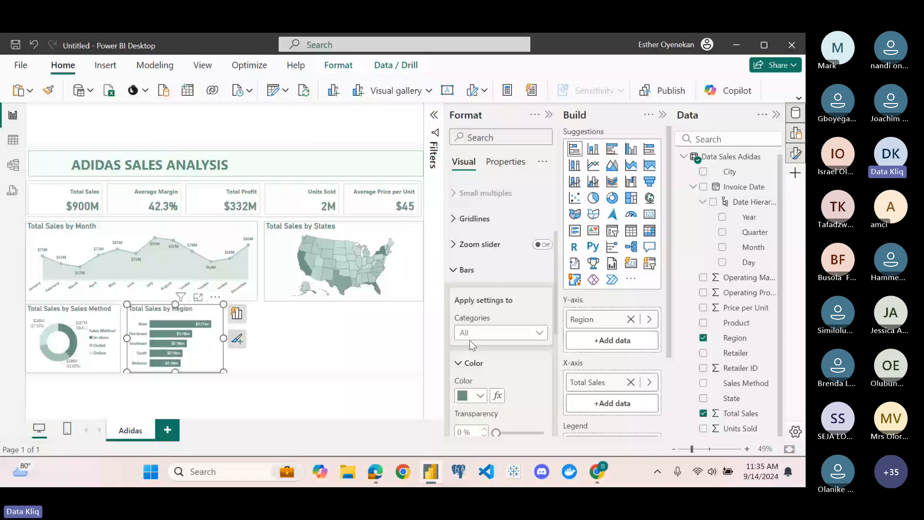
scroll(470, 345, "down", 1)
scroll(470, 340, "down", 1)
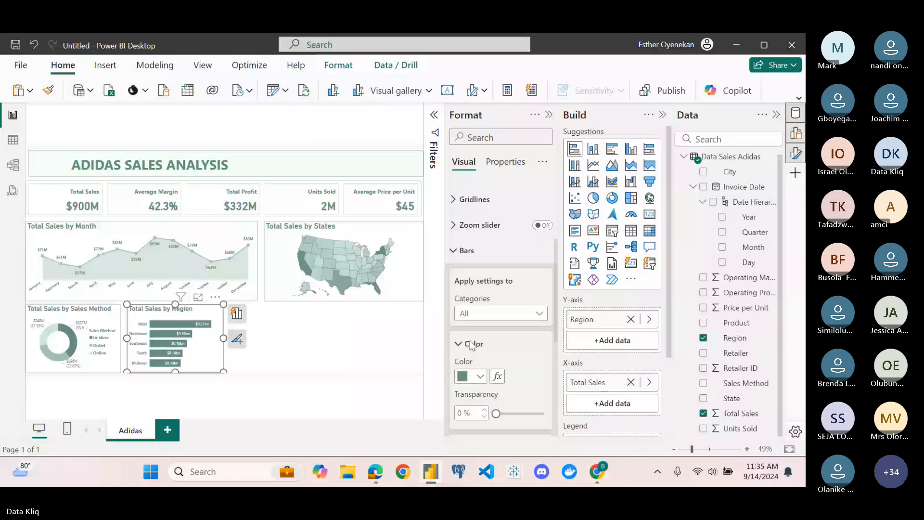
scroll(456, 291, "up", 3)
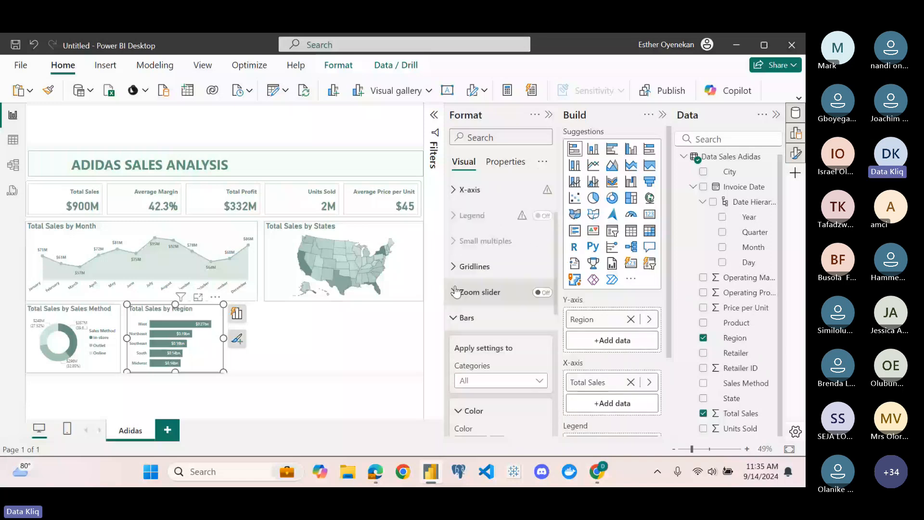
left_click(474, 266)
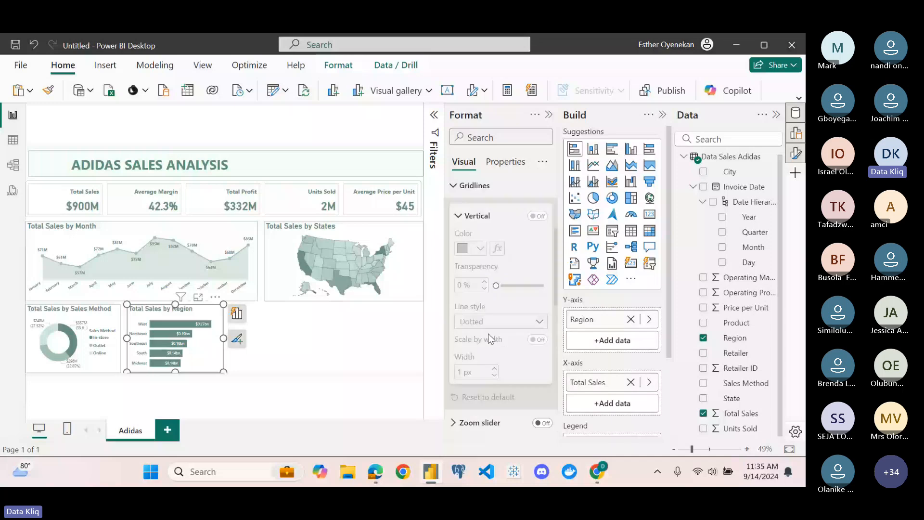
left_click(453, 186)
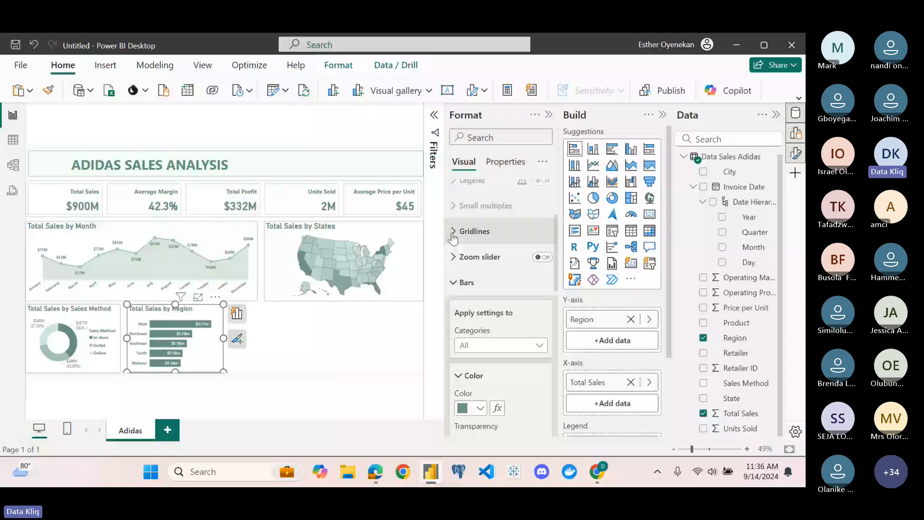
left_click(457, 282)
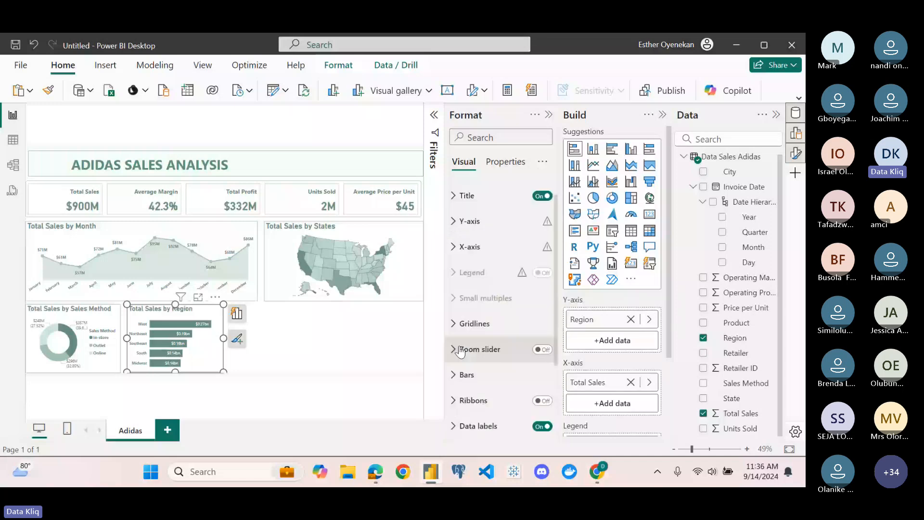
left_click(292, 337)
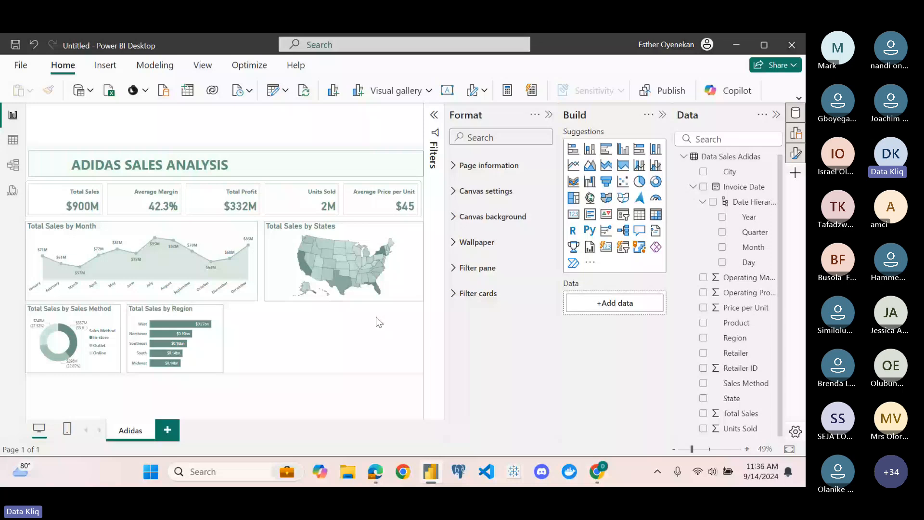
Duplicate the Total Sales by Region chart, place the copy beside the original, and replace Region with Product on the copy's Y-axis
left_click(219, 317)
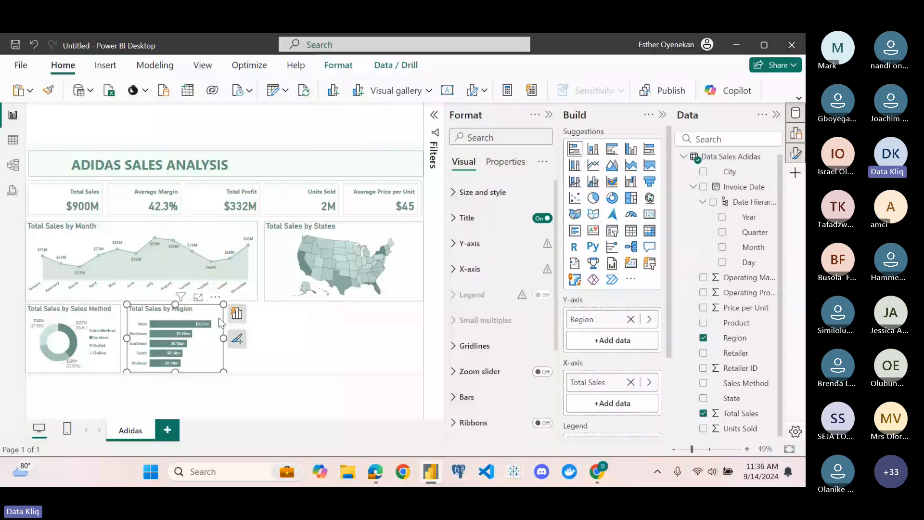
left_click_drag(219, 318, 224, 322)
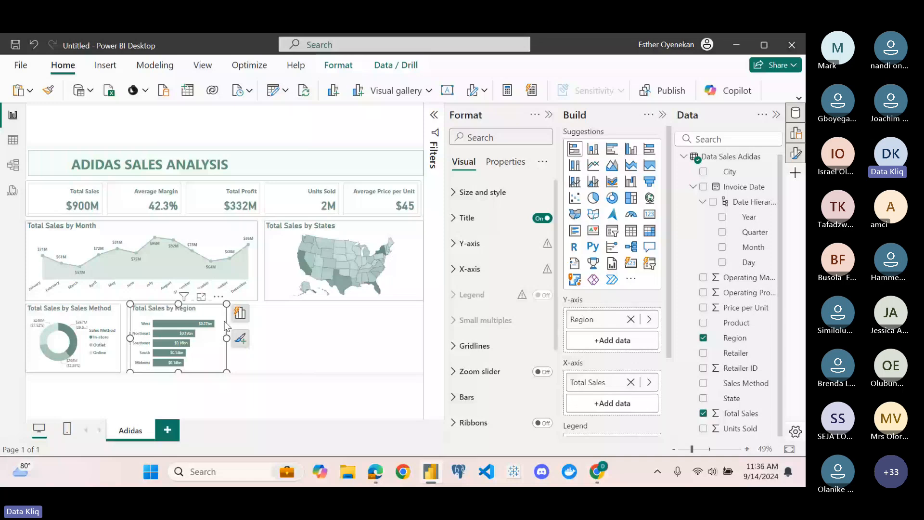
left_click_drag(226, 326, 324, 334)
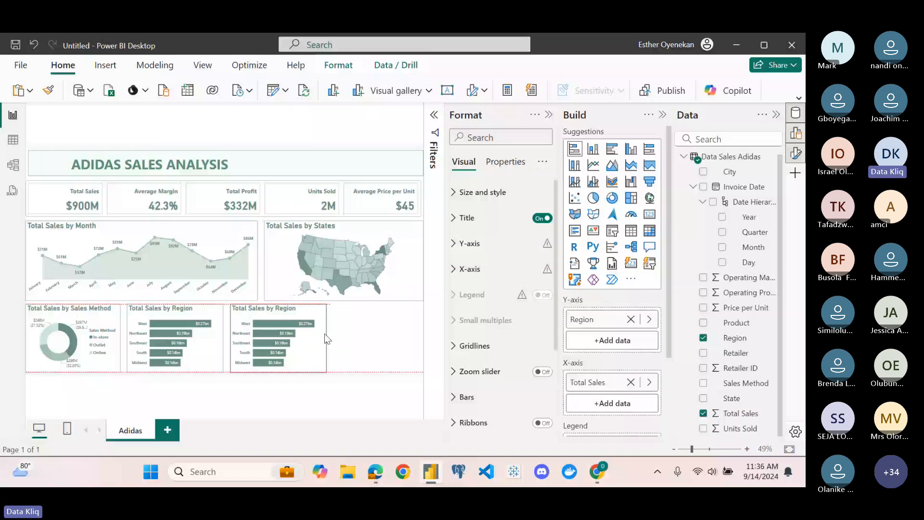
left_click_drag(324, 333, 324, 333)
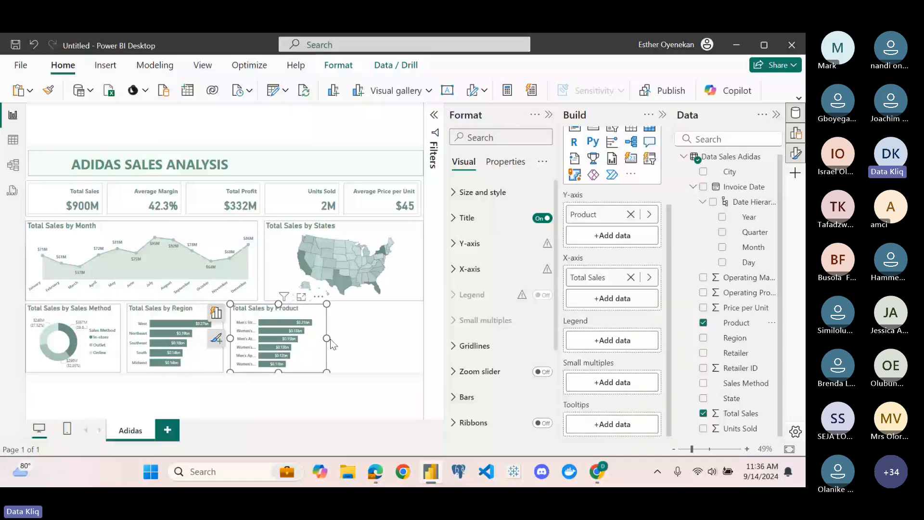
Widen the Total Sales by Product chart towards the page's free edge and collapse the formatting options to enlarge the report view
left_click_drag(331, 339, 353, 346)
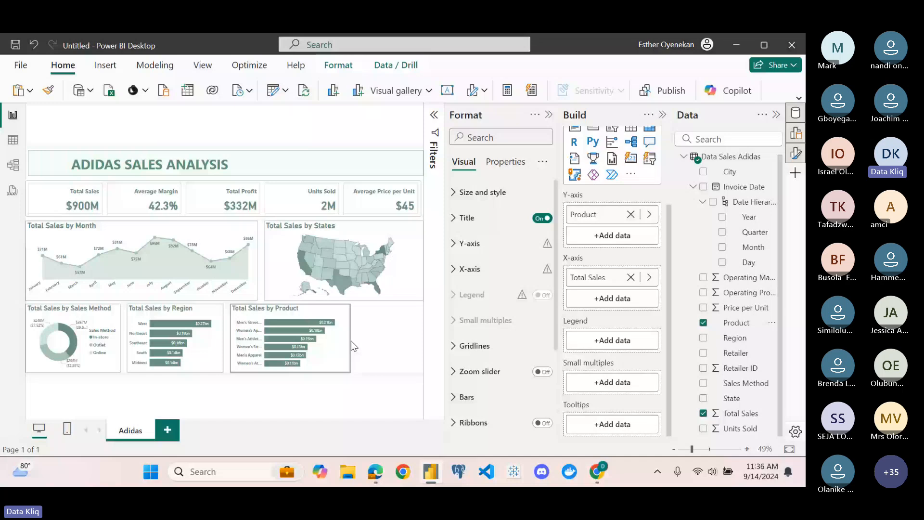
left_click(332, 340)
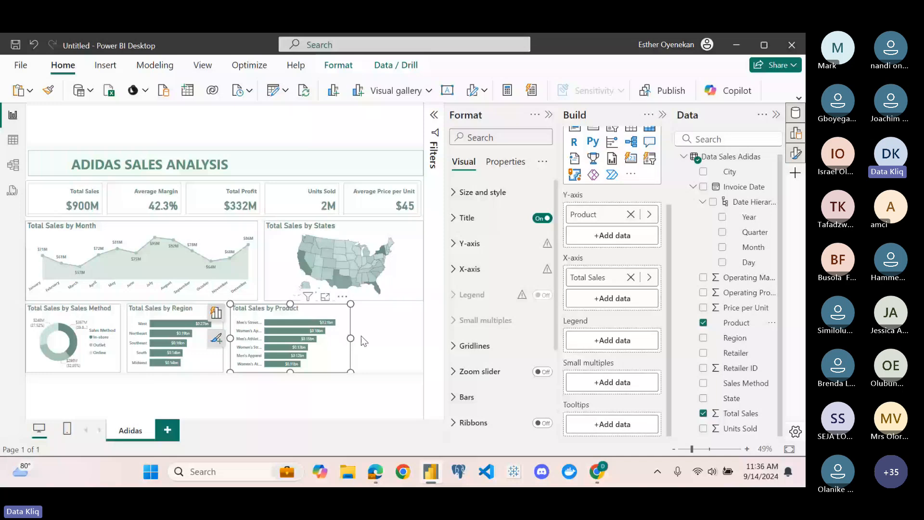
left_click(375, 346)
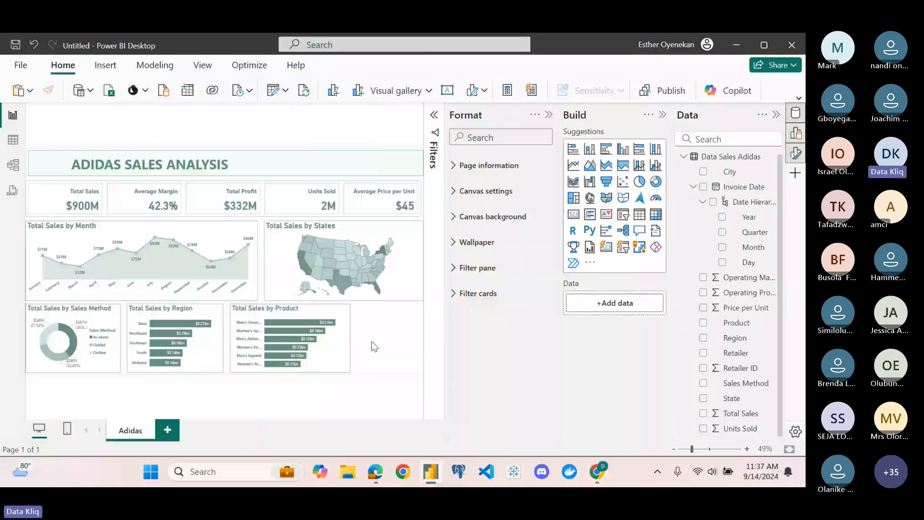
left_click(547, 115)
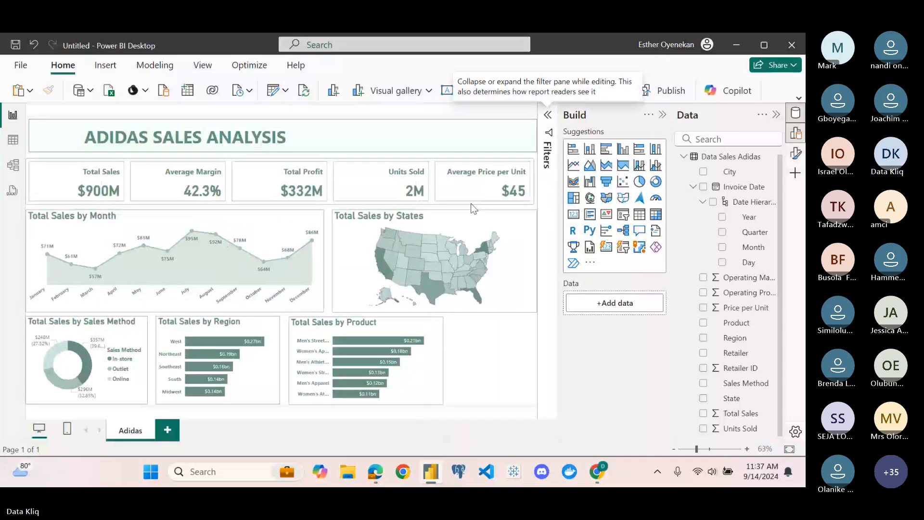
Nudge the Total Sales by Product chart slightly closer to the Total Sales by Region chart
left_click(329, 329)
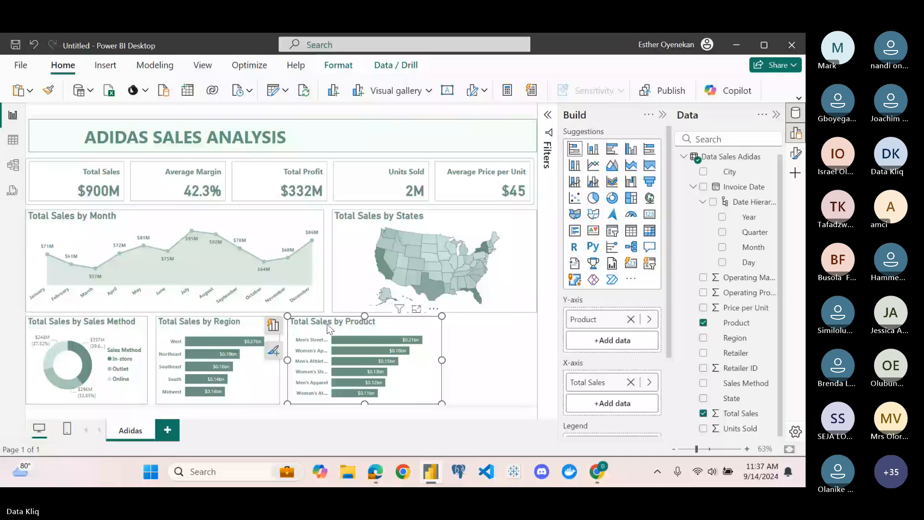
key("Left")
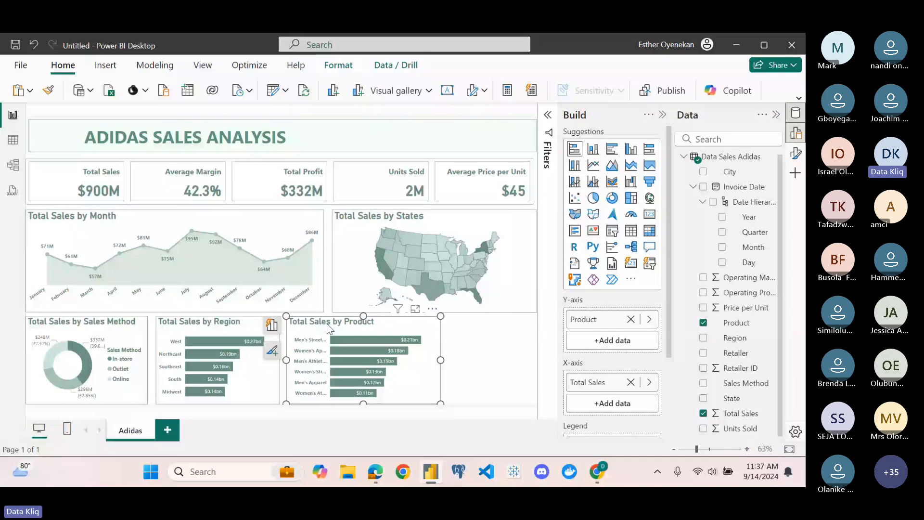
key("Left")
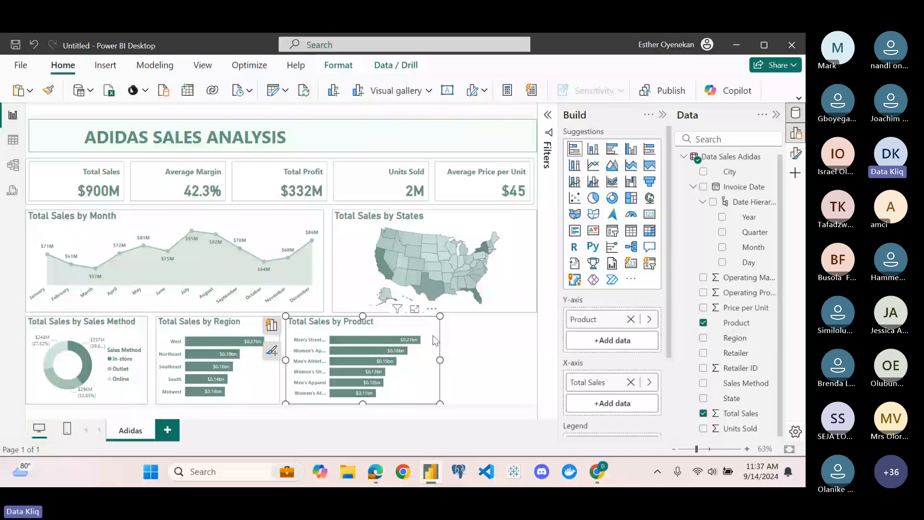
Move the Total Sales by Product chart to the right end of its row and widen it by extending its left edge
left_click_drag(433, 329, 516, 339)
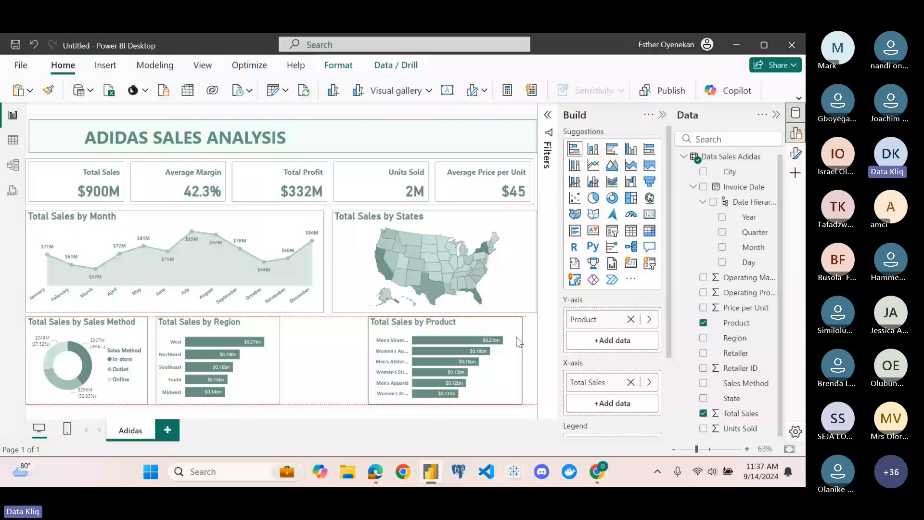
left_click_drag(517, 337, 529, 338)
left_click_drag(380, 361, 354, 361)
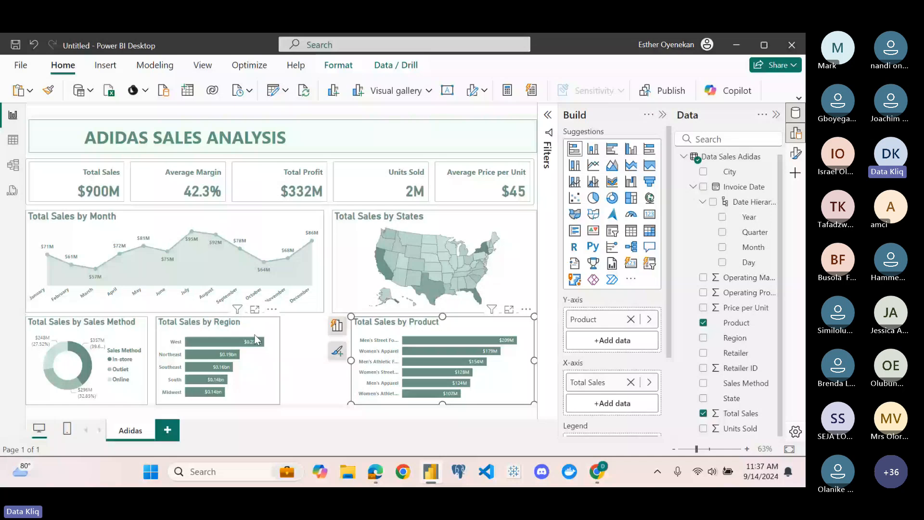
Widen and reposition the Total Sales by Region chart, and widen the Total Sales by Sales Method chart to even out the row's gaps
left_click(274, 334)
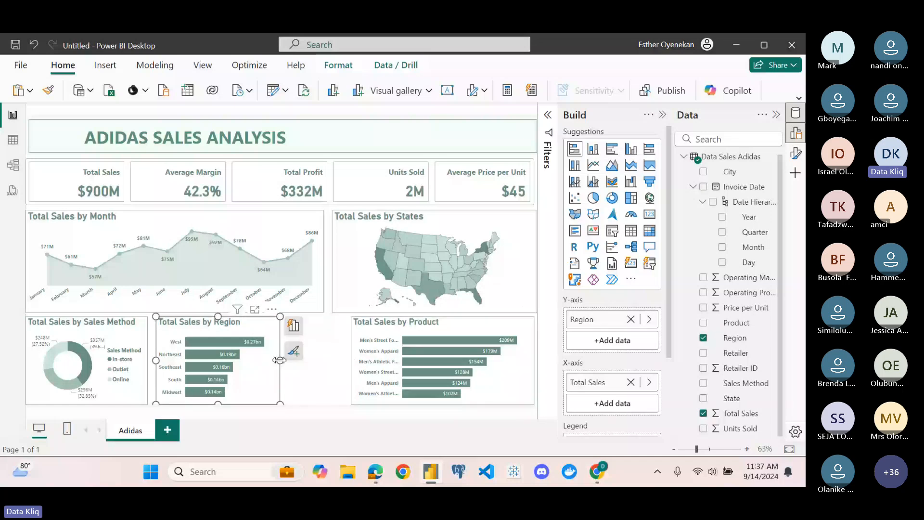
left_click_drag(280, 360, 322, 331)
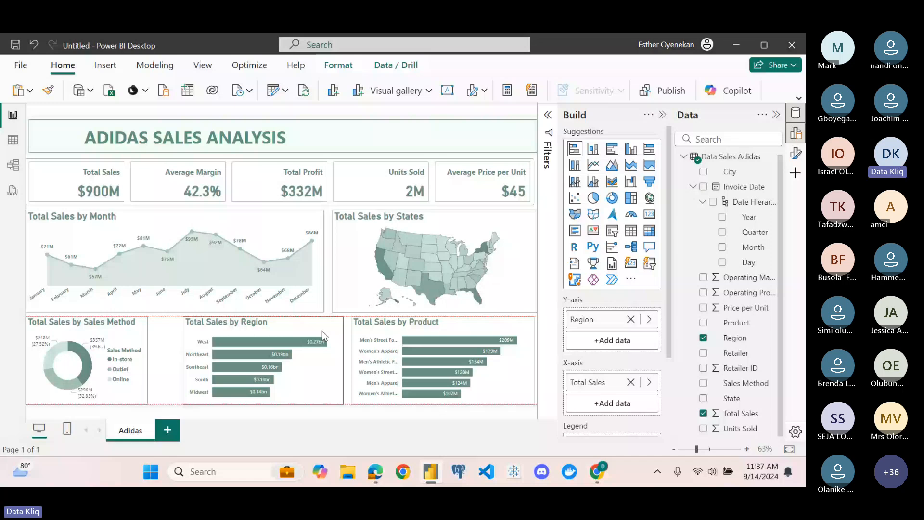
left_click(125, 332)
left_click_drag(148, 360, 174, 360)
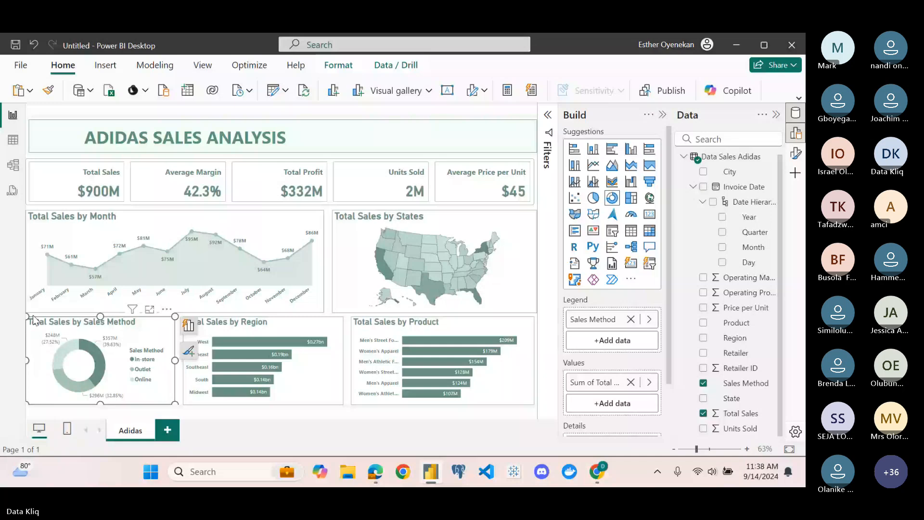
left_click(178, 380)
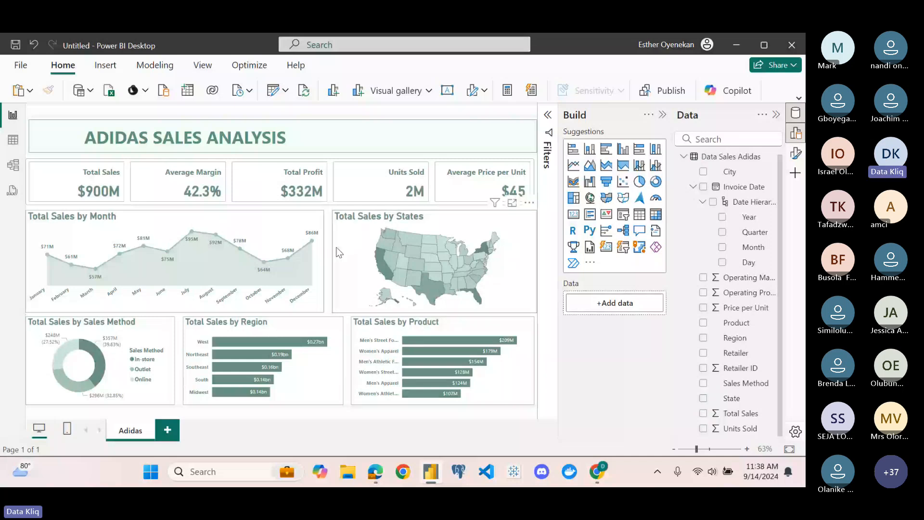
Add a slicer to the report, place it over the title band, and assign the Region field to it
mouse_move(398, 273)
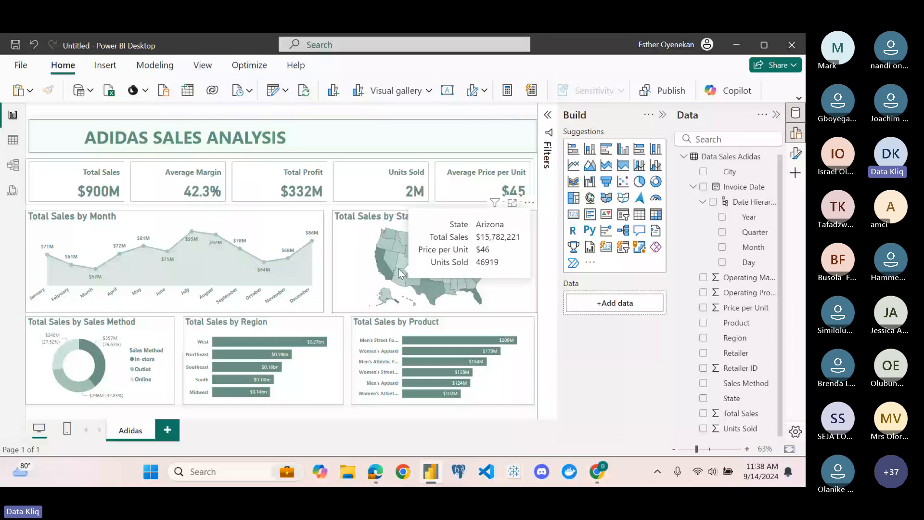
left_click(621, 218)
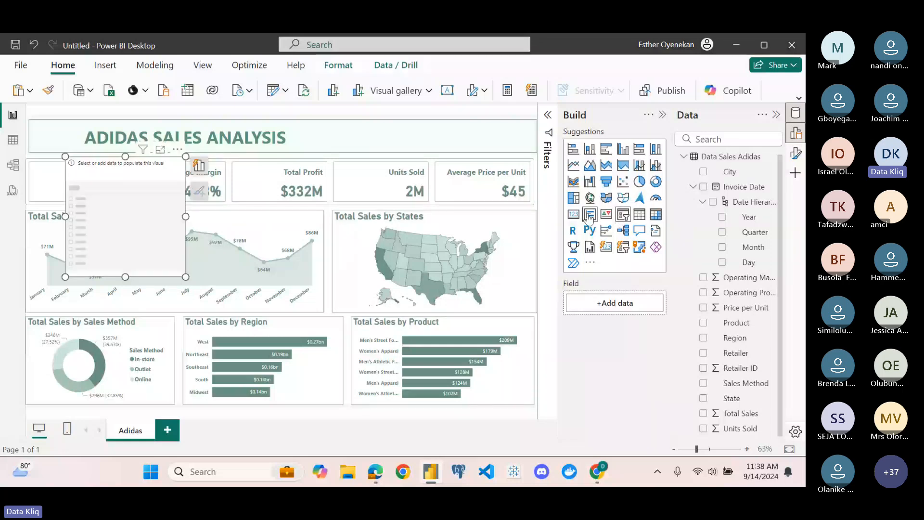
left_click_drag(161, 238, 437, 207)
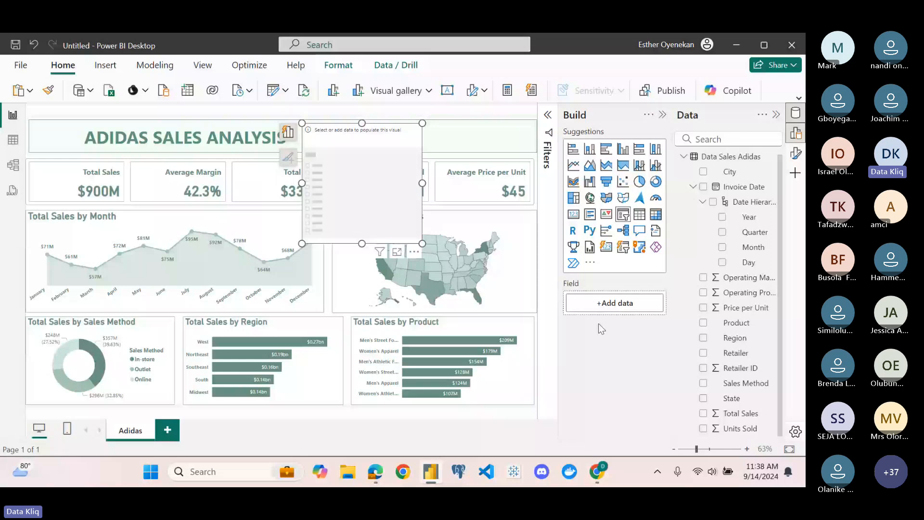
left_click(744, 340)
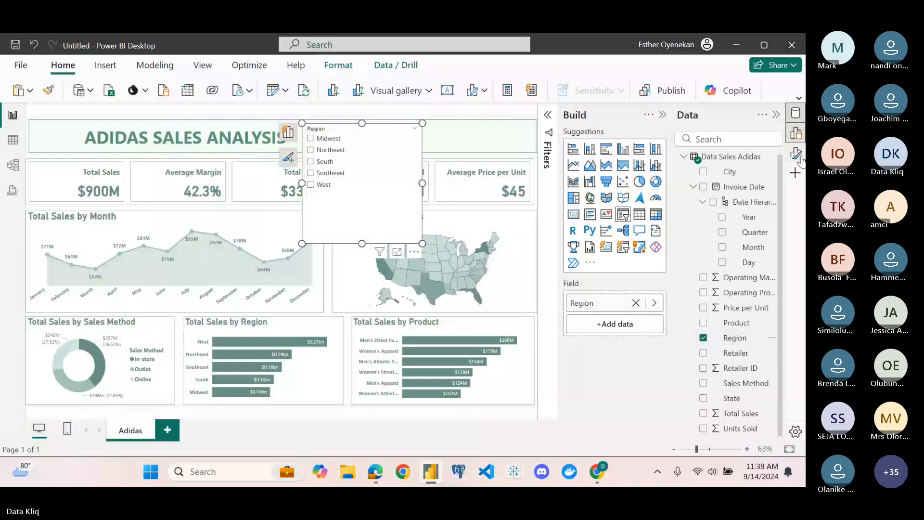
Change the Region slicer's style to Dropdown
left_click(797, 155)
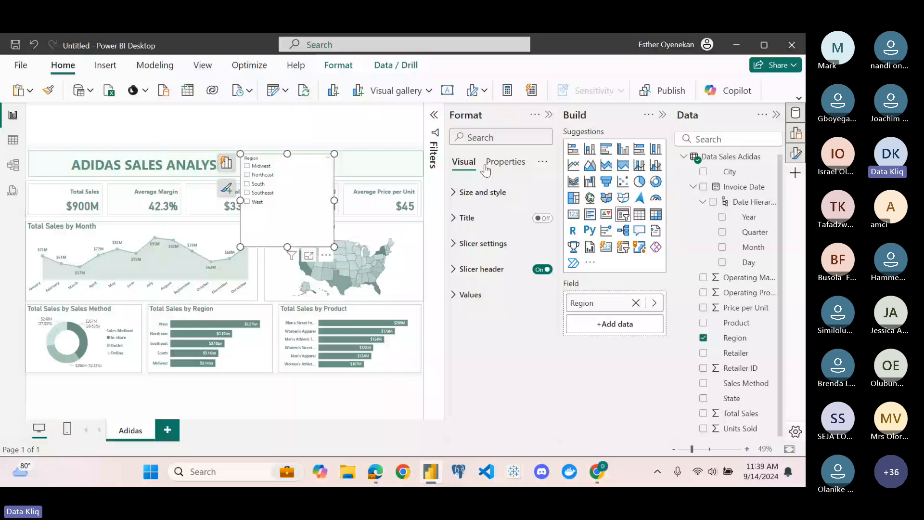
left_click(482, 243)
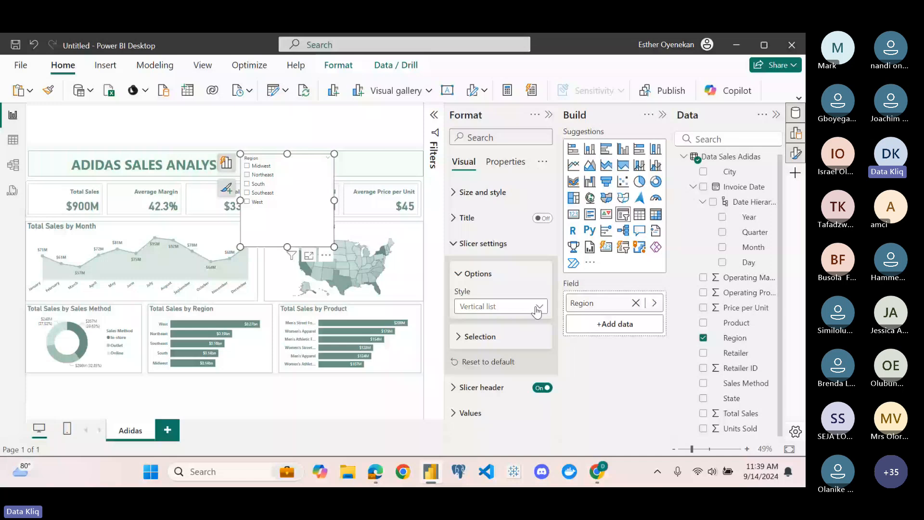
left_click(538, 308)
left_click(513, 370)
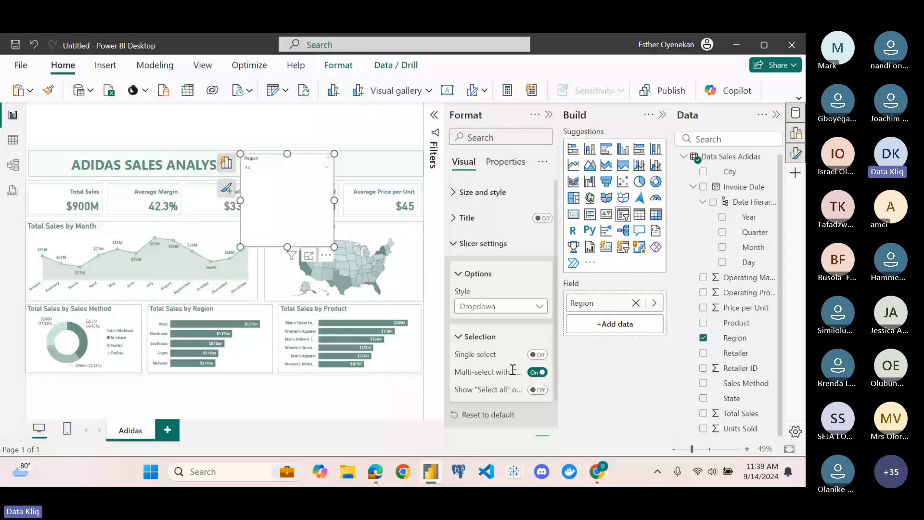
left_click(481, 337)
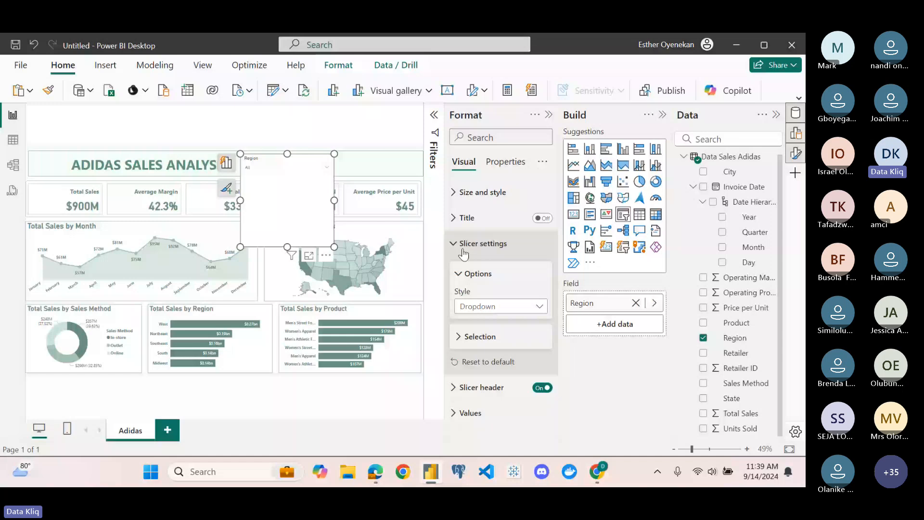
Turn off the Region slicer's background
left_click(458, 193)
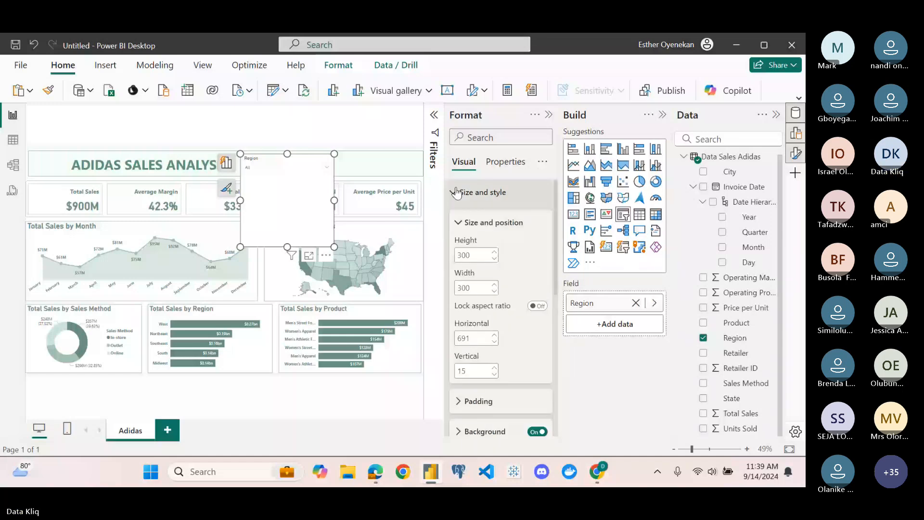
scroll(462, 323, "down", 3)
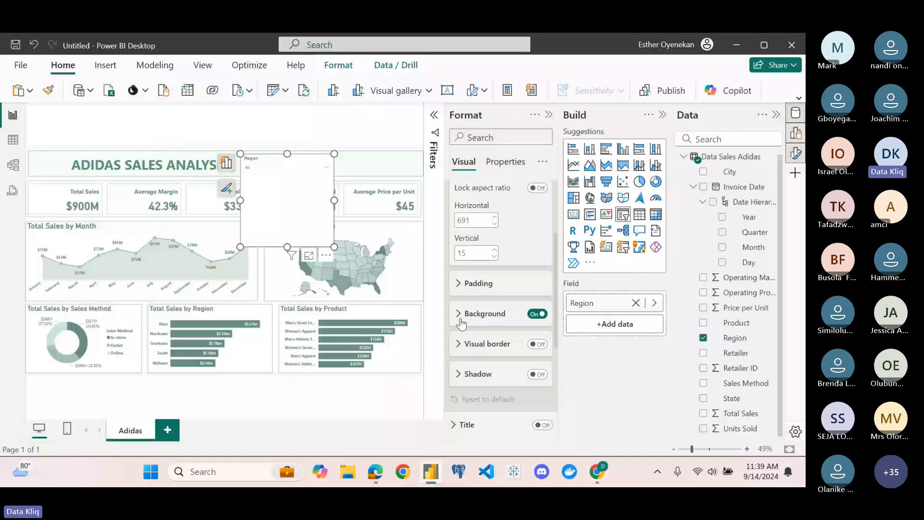
left_click(460, 318)
left_click(535, 314)
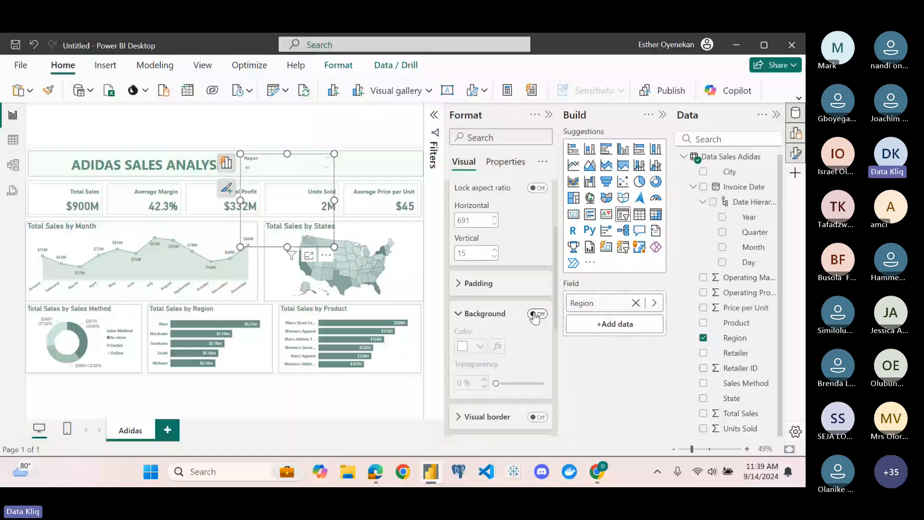
left_click(481, 317)
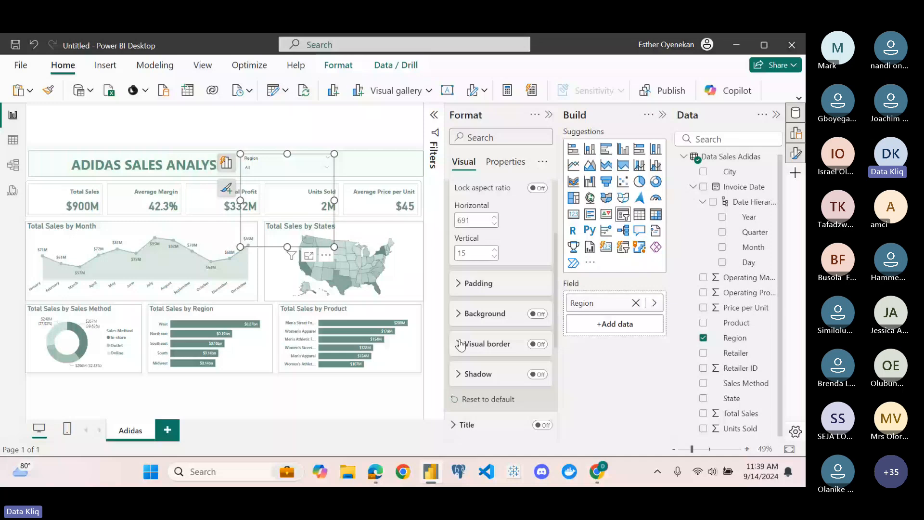
Give the Region slicer a visual border in the recently used pale green
left_click(462, 345)
left_click(480, 376)
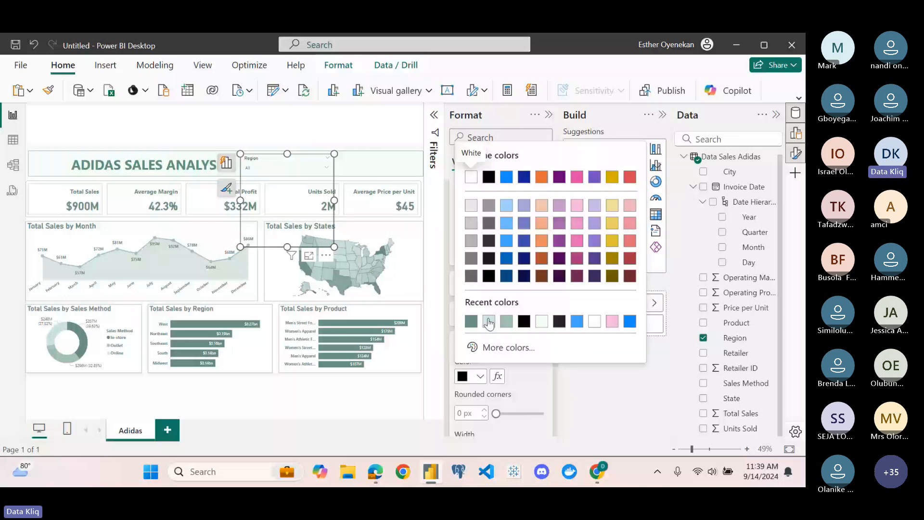
left_click(489, 322)
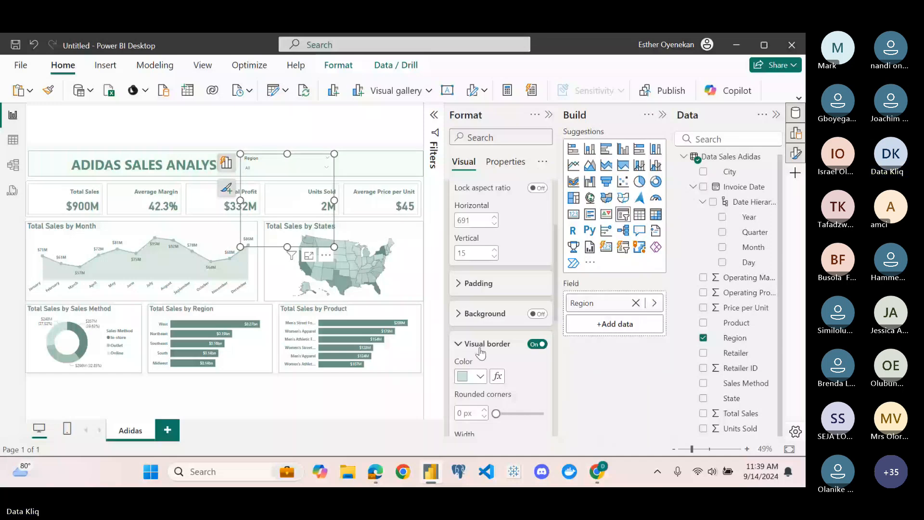
Turn on the Region slicer's background with the dark green color and check its dropdown list
left_click(537, 313)
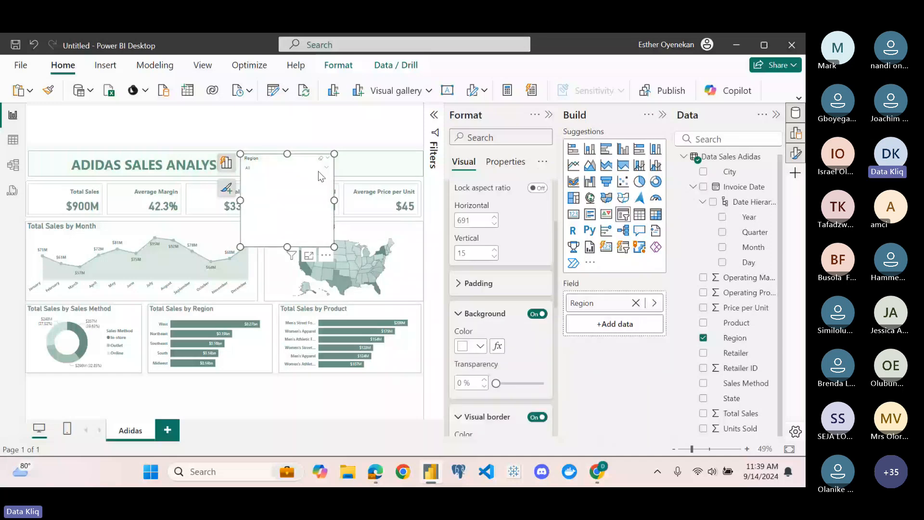
left_click(319, 172)
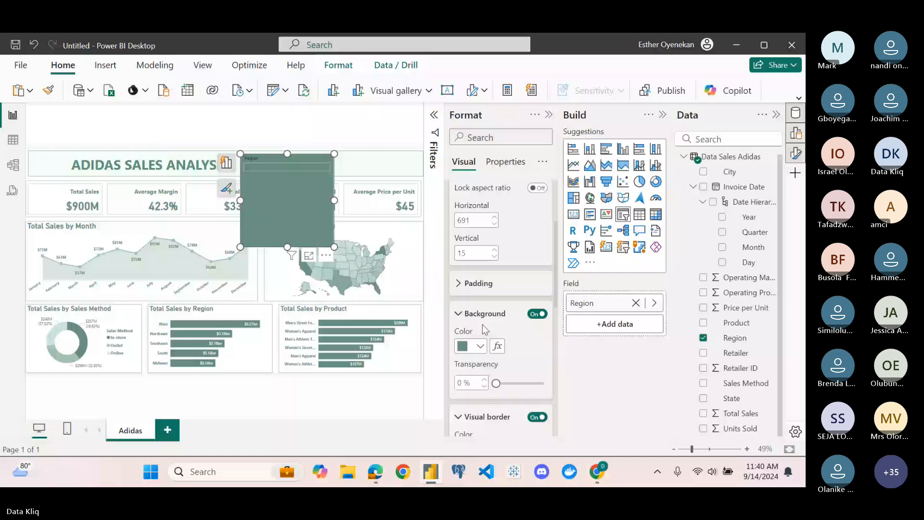
left_click(318, 169)
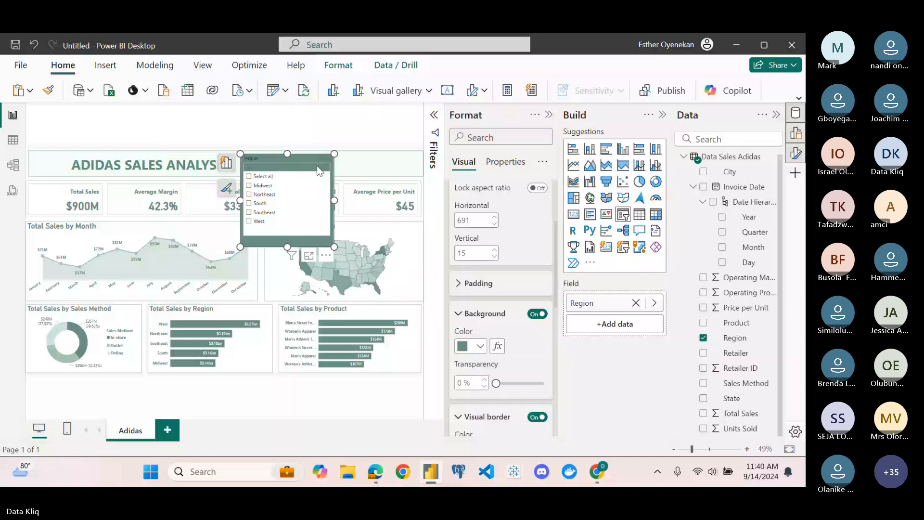
Format the Region slicer's values in bold, size 14, with the recently used pale green font color
left_click(460, 286)
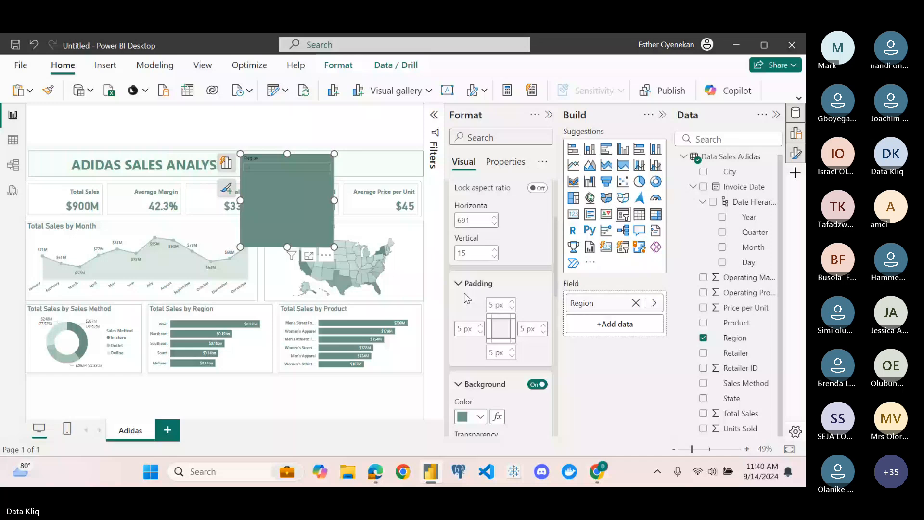
left_click(464, 293)
left_click(461, 303)
scroll(461, 302, "down", 1)
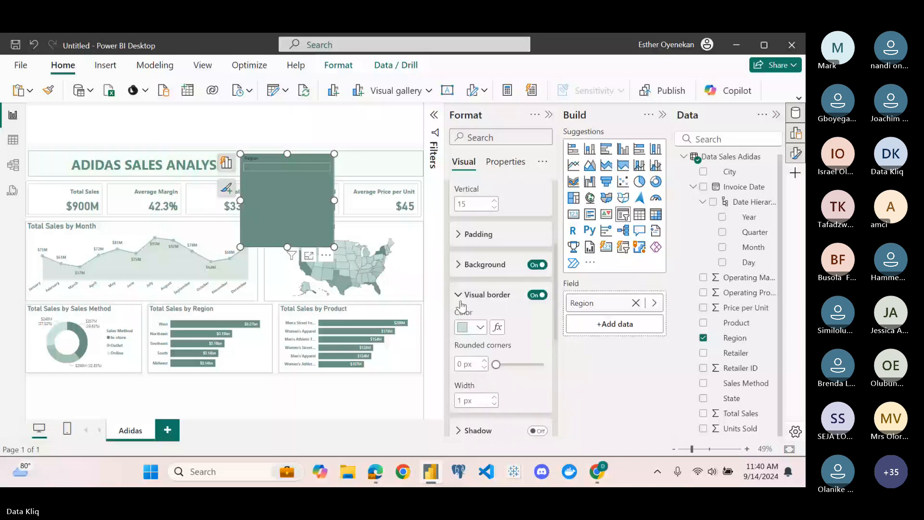
left_click(459, 295)
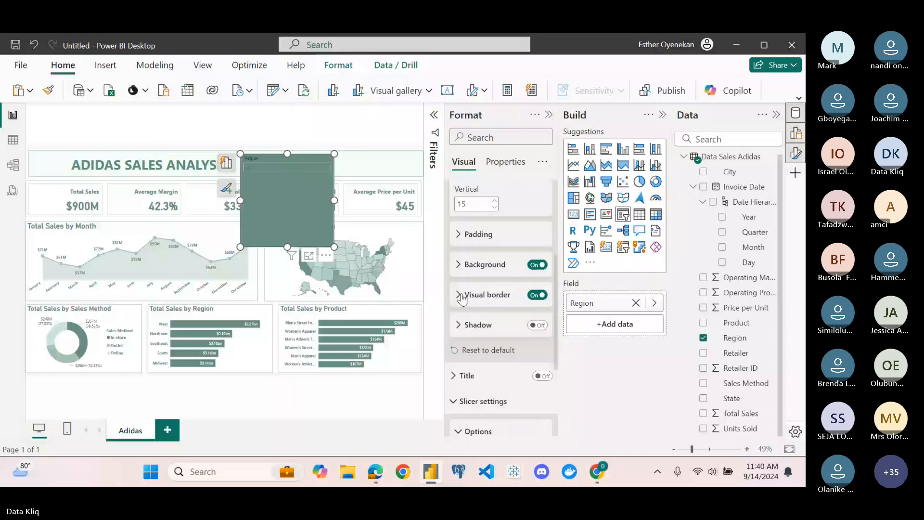
scroll(461, 306, "down", 2)
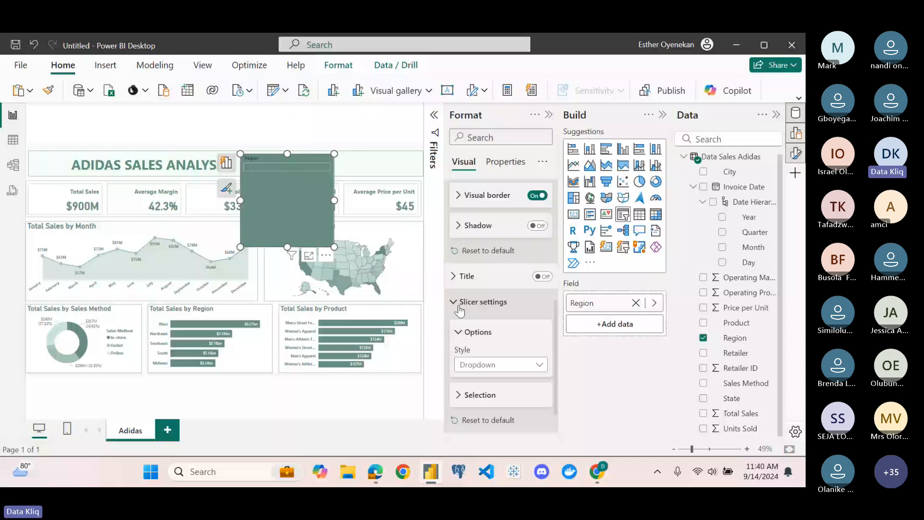
left_click(460, 308)
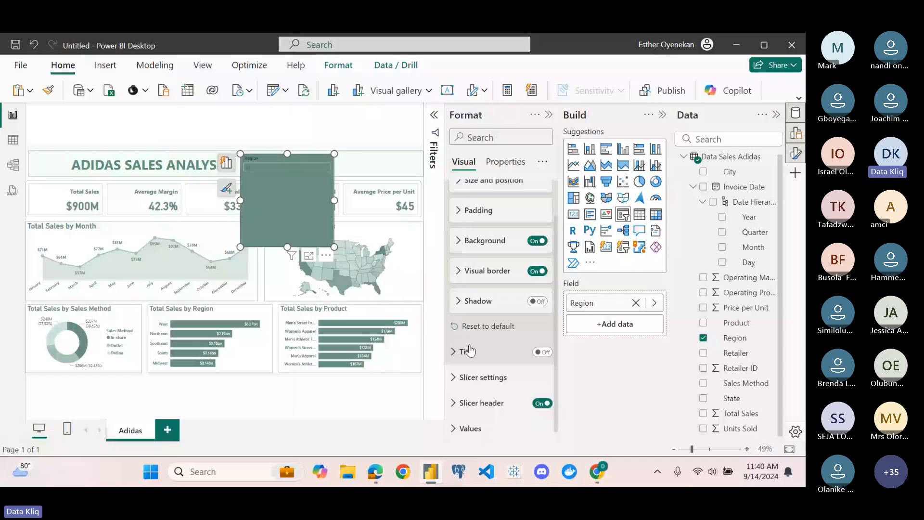
left_click(469, 378)
scroll(470, 380, "down", 3)
left_click(464, 426)
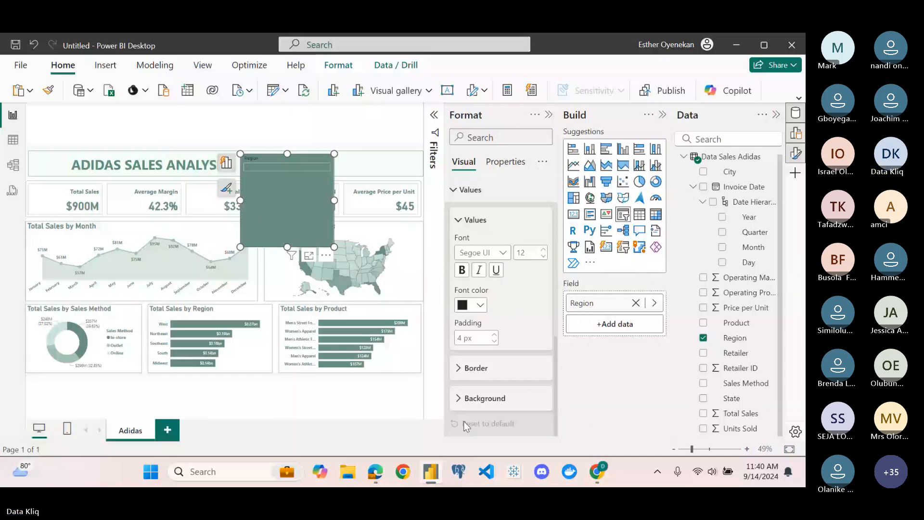
left_click(480, 307)
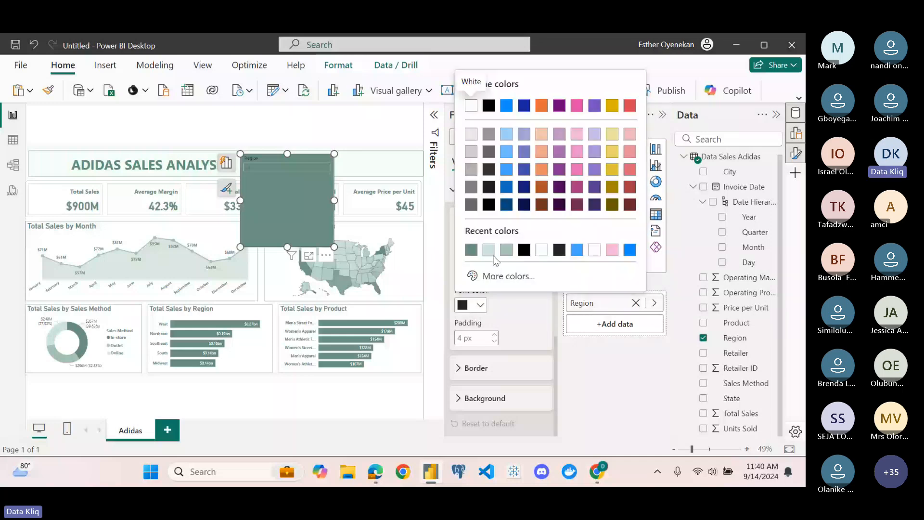
left_click(489, 250)
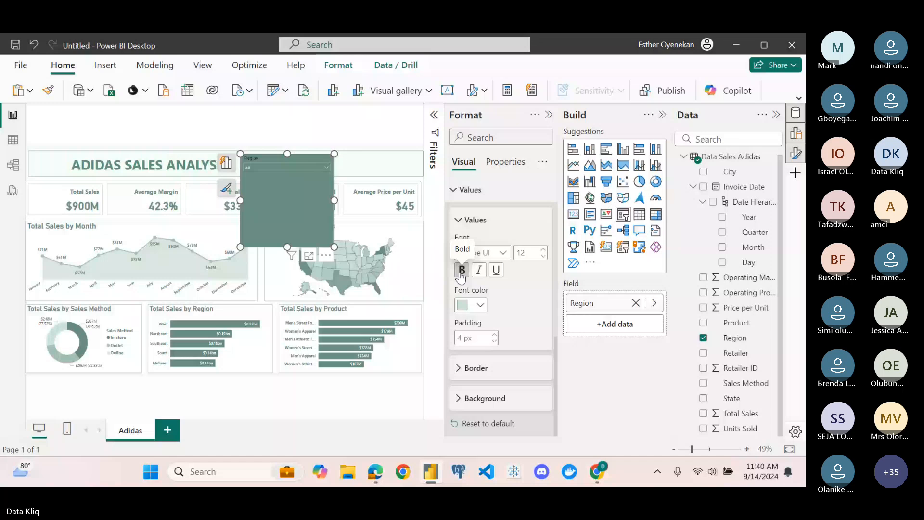
left_click(462, 271)
left_click(544, 250)
left_click(544, 250)
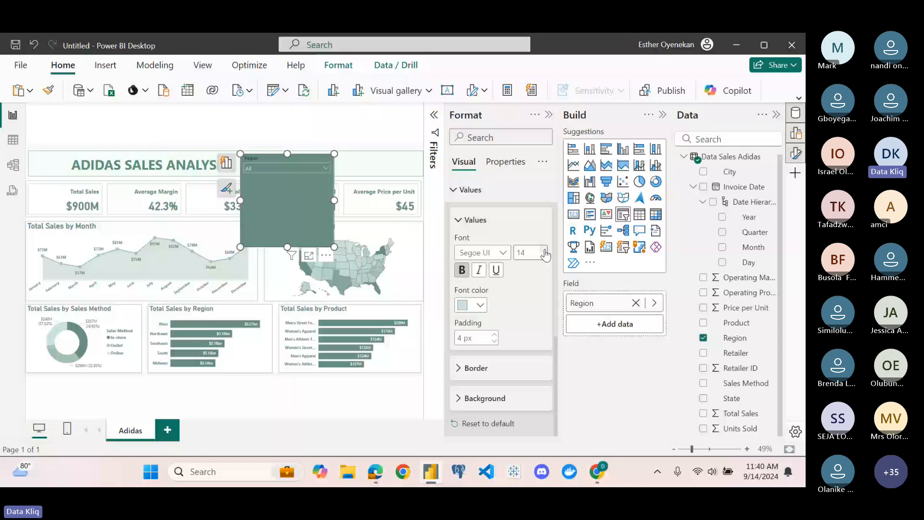
Change the font color of the Region slicer's values to the recently used dark green
left_click(326, 168)
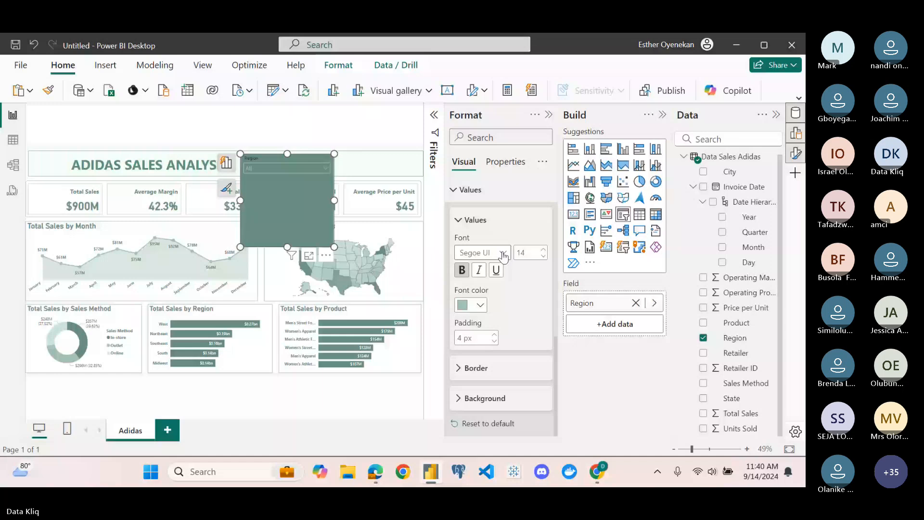
left_click(480, 305)
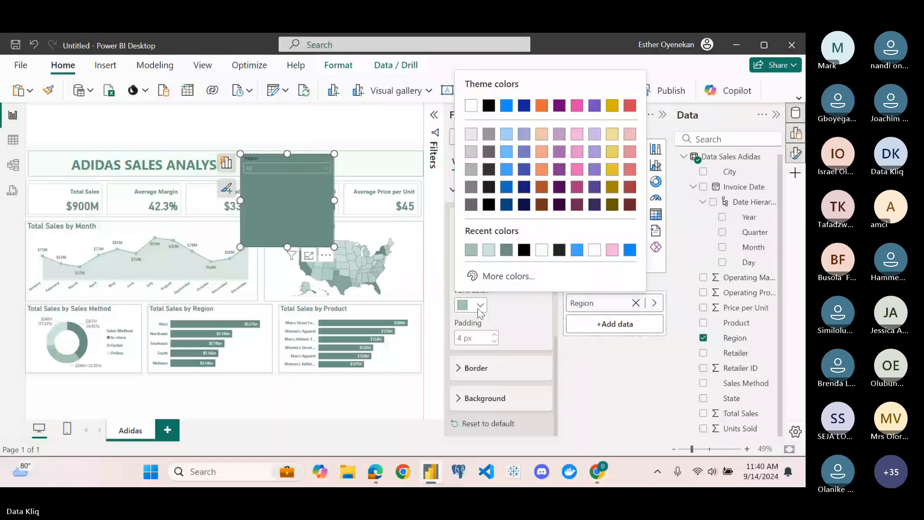
left_click(506, 250)
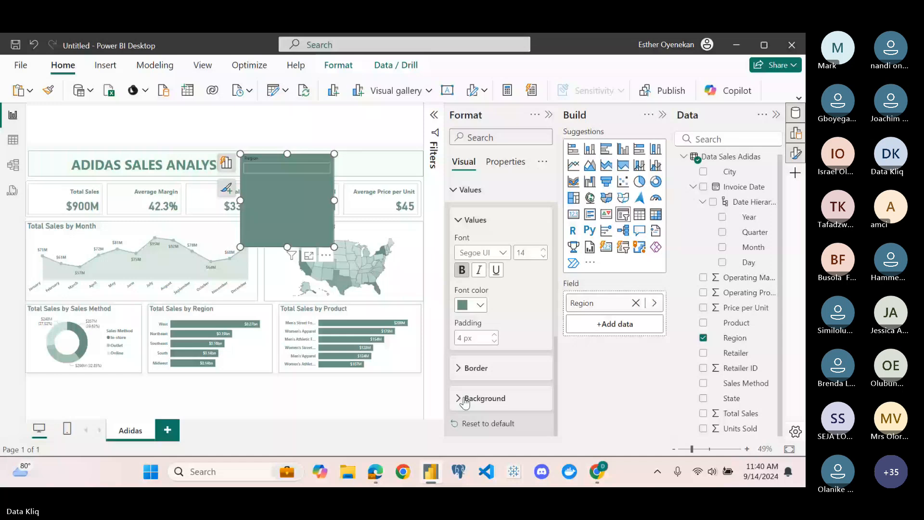
Give the Region slicer's values a near-white background and reduce the slicer's height to fit inside the title band
left_click(465, 399)
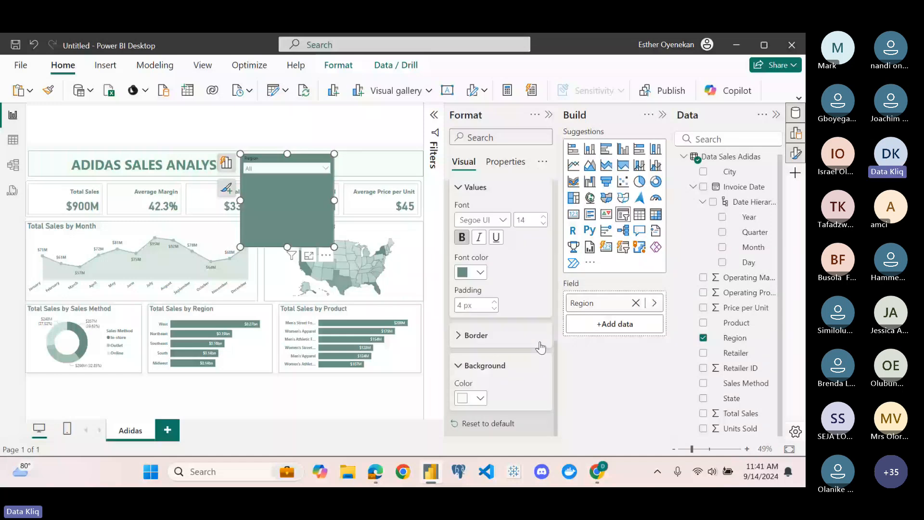
left_click(324, 169)
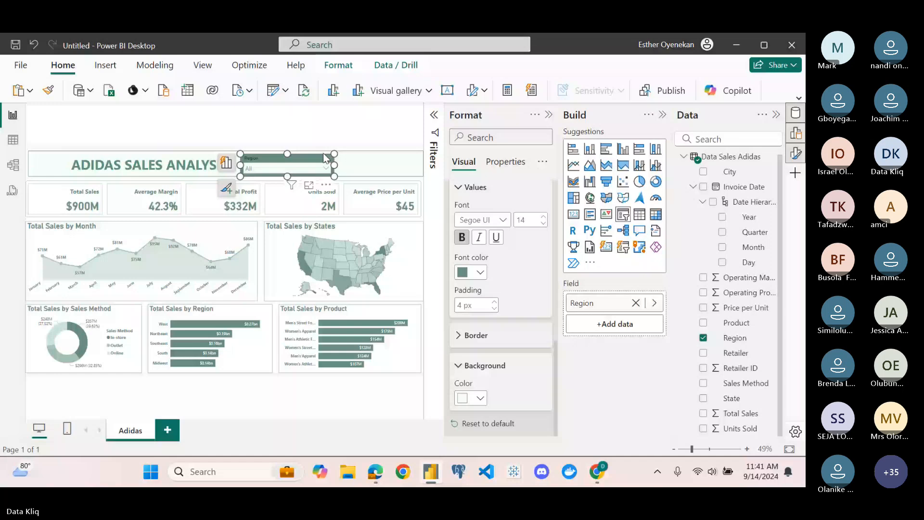
Format the Region slicer's header text in bold white at size 15
left_click(368, 135)
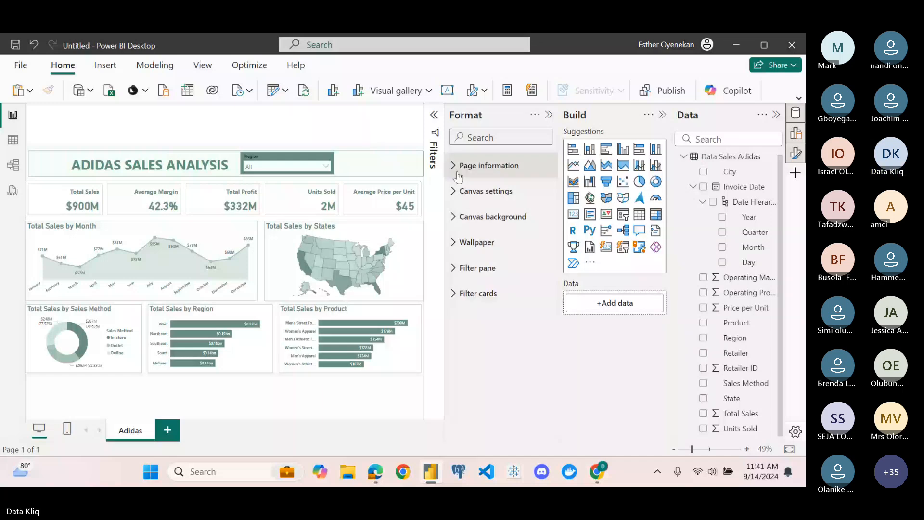
left_click(288, 157)
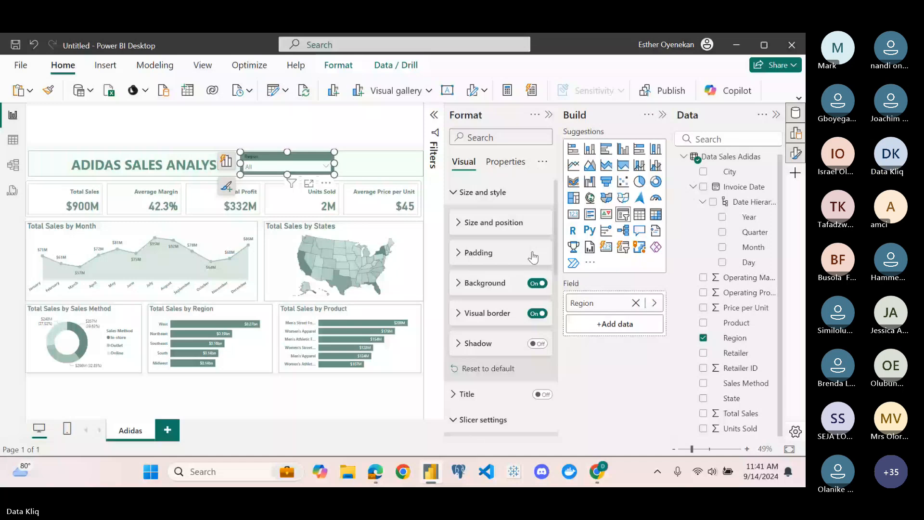
left_click(460, 388)
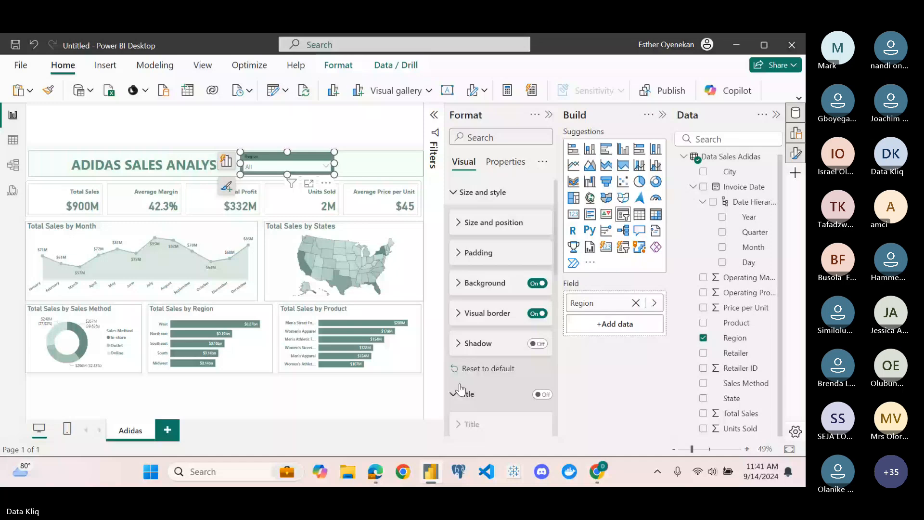
scroll(460, 389, "down", 1)
left_click(471, 351)
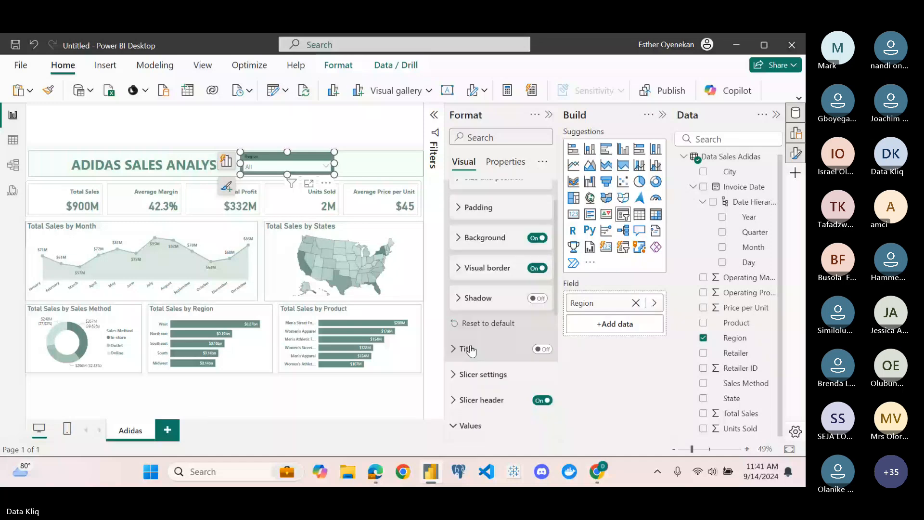
left_click(472, 400)
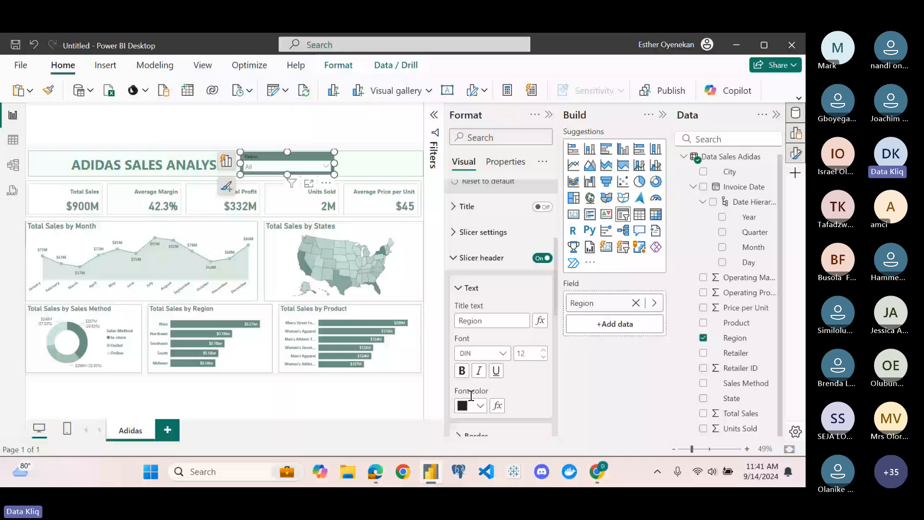
left_click(480, 405)
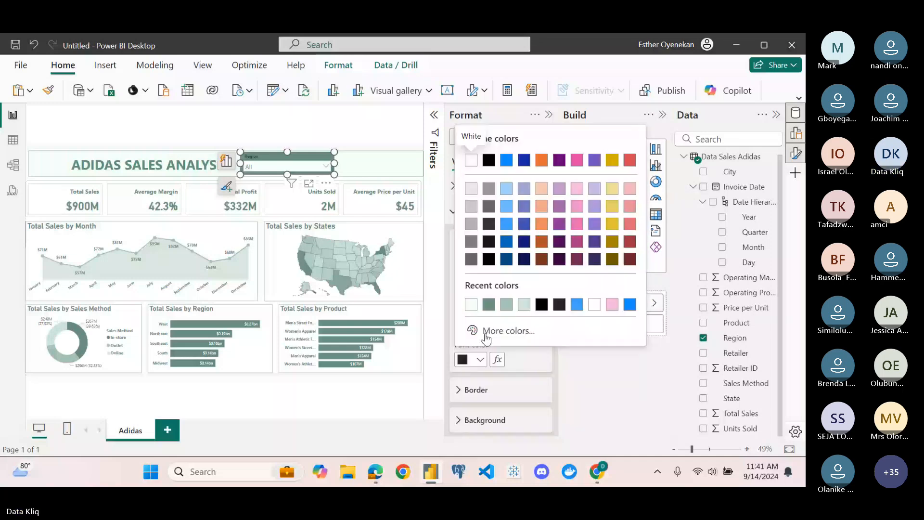
left_click(471, 159)
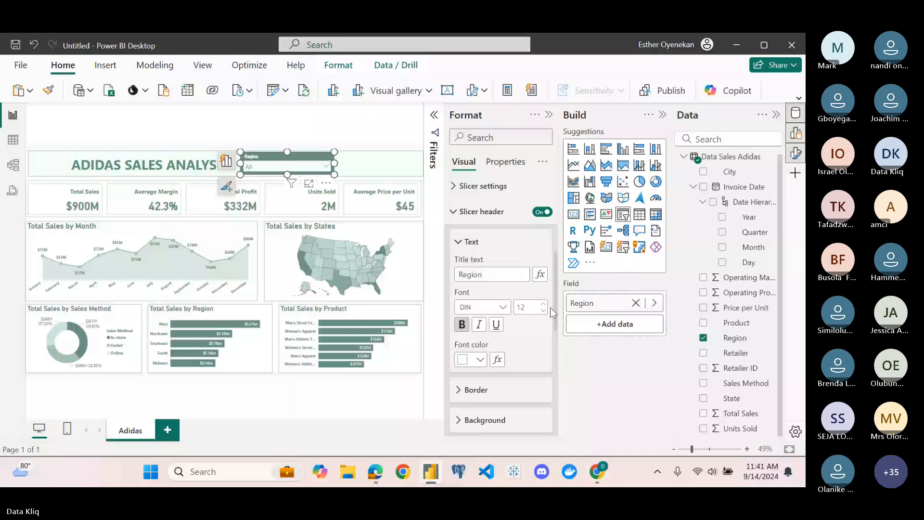
left_click(543, 304)
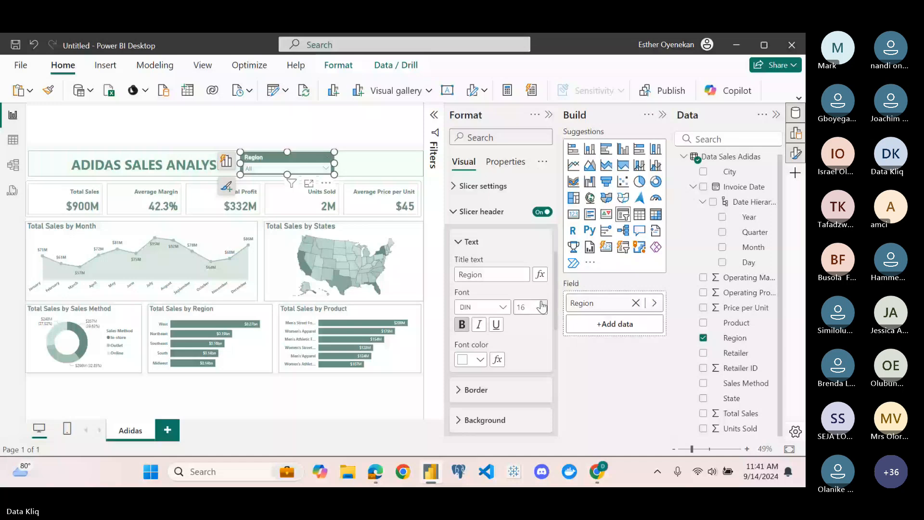
left_click(544, 311)
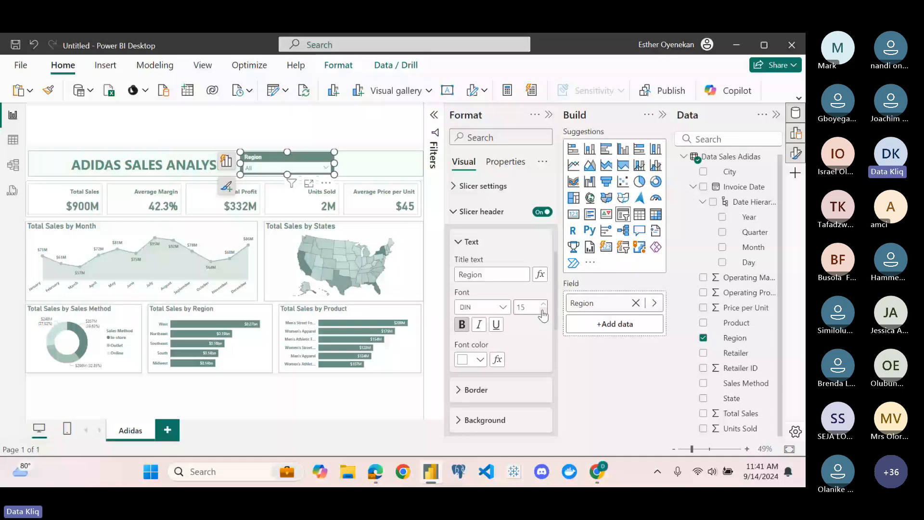
left_click(341, 129)
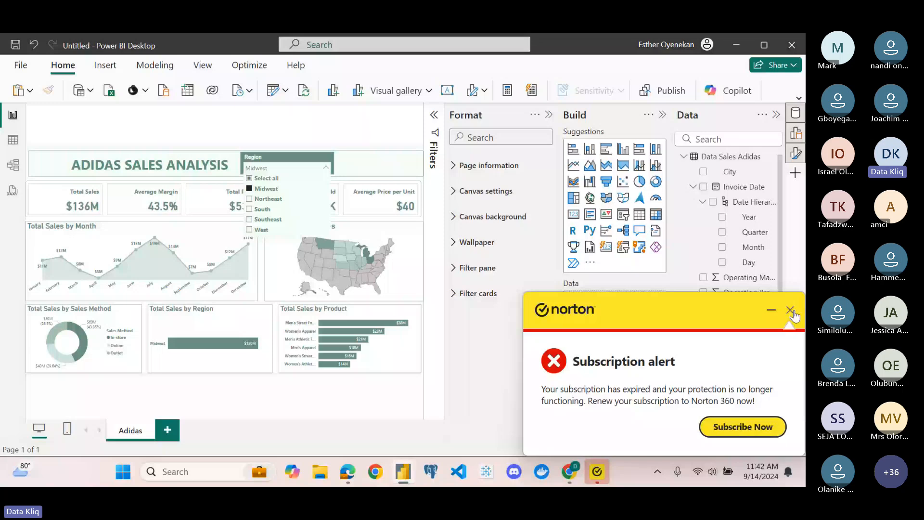
Dismiss the Norton alert and test the Region slicer with South, Southeast and West, ending with all regions selected
left_click(790, 311)
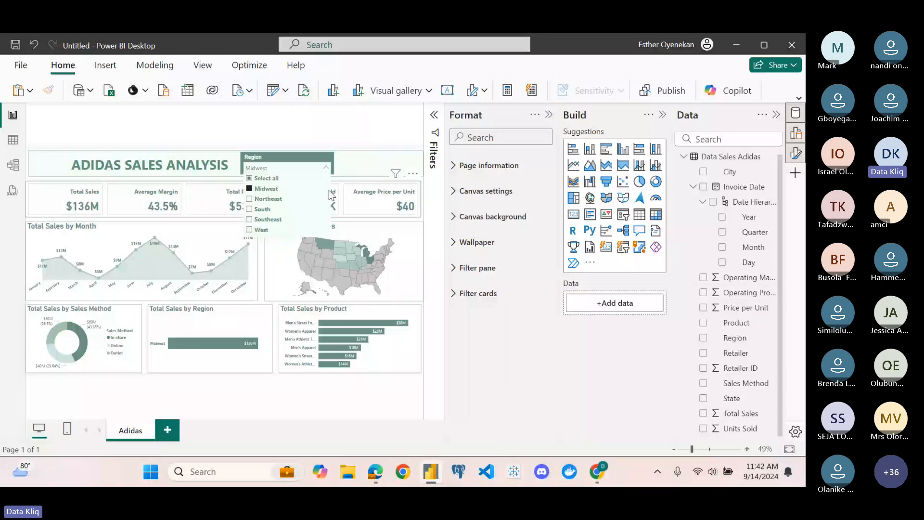
left_click(251, 210)
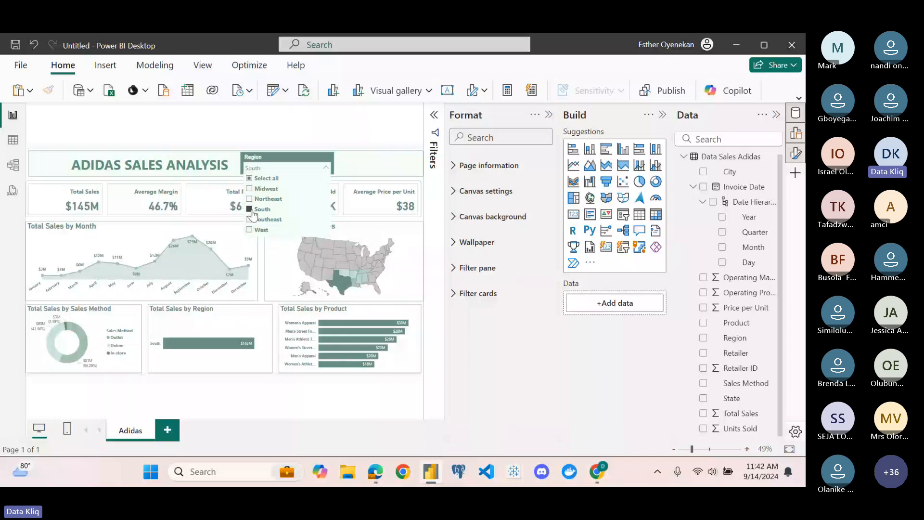
left_click(253, 220)
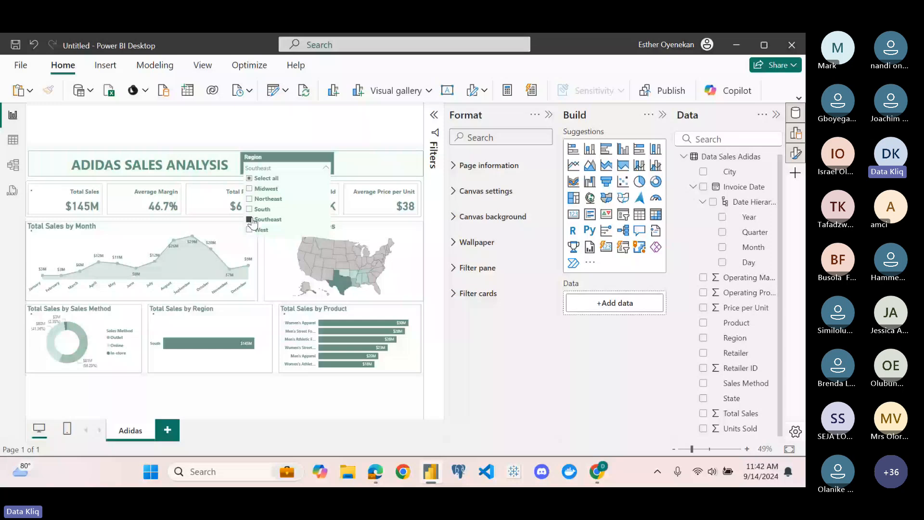
left_click(254, 230)
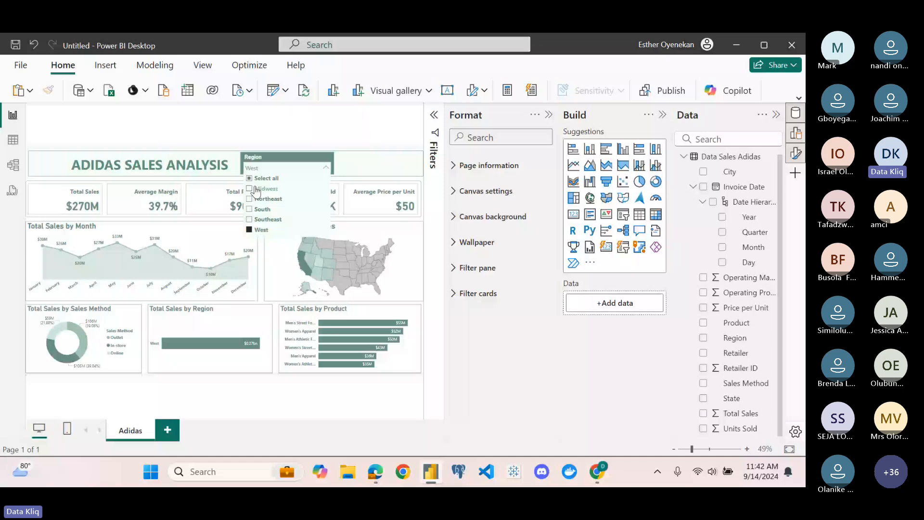
left_click(255, 179)
left_click(326, 168)
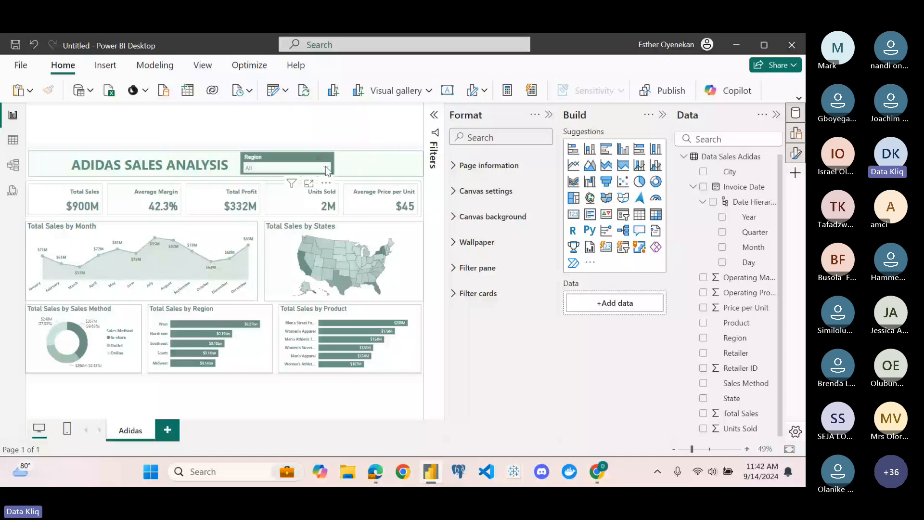
Narrow the Region slicer and place a wider copy of it beside the original in the title band
left_click(309, 161)
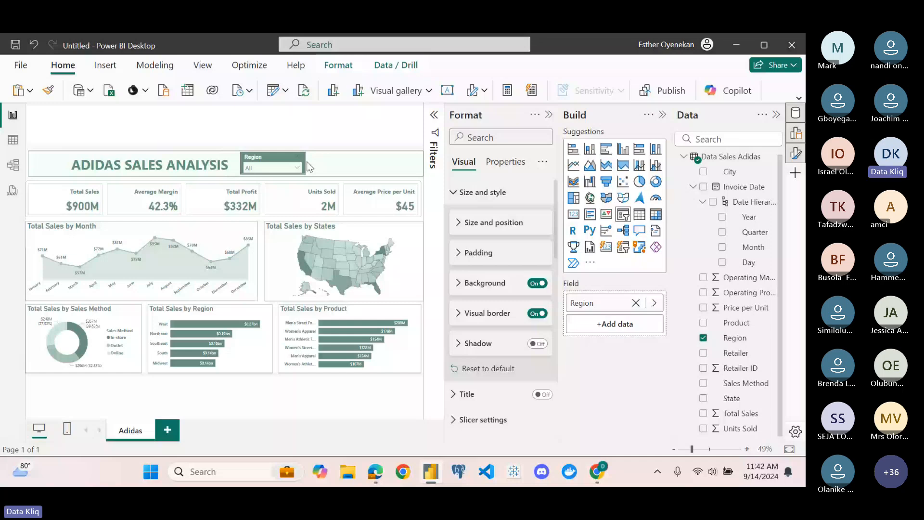
left_click(283, 163)
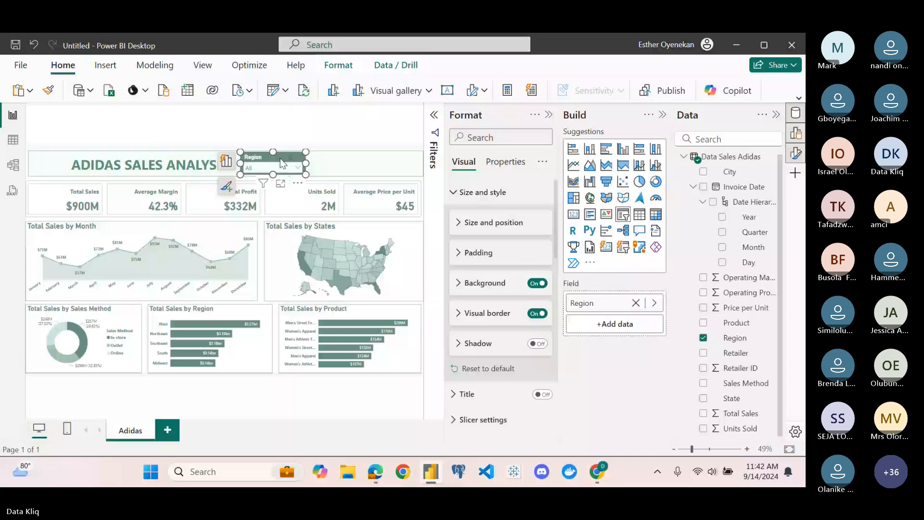
left_click(334, 166)
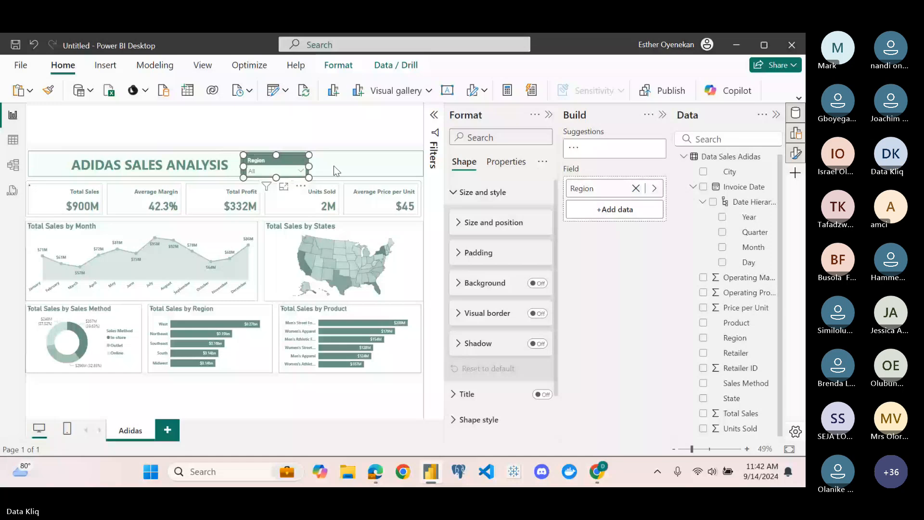
key("ctrl+v")
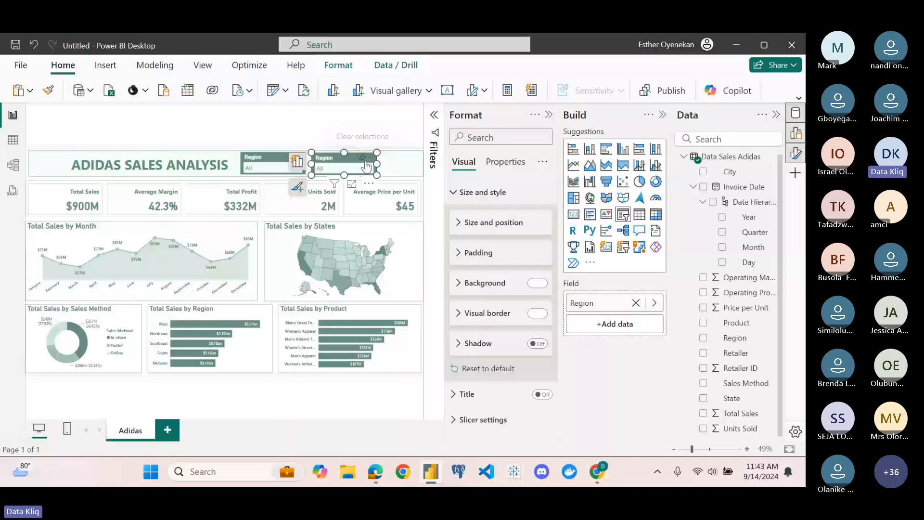
left_click_drag(377, 164, 408, 163)
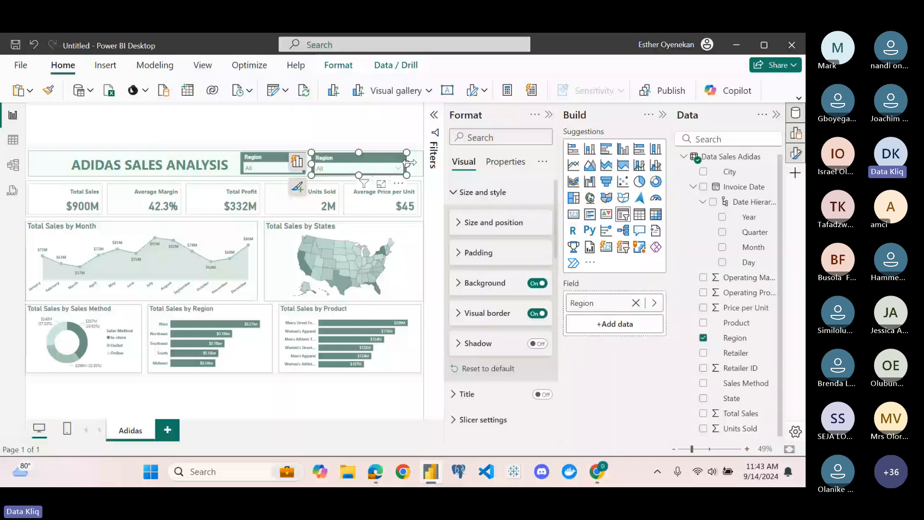
Replace the copied slicer's Region field with Invoice Date and change its style from dropdown to a start-and-end date range
left_click(636, 303)
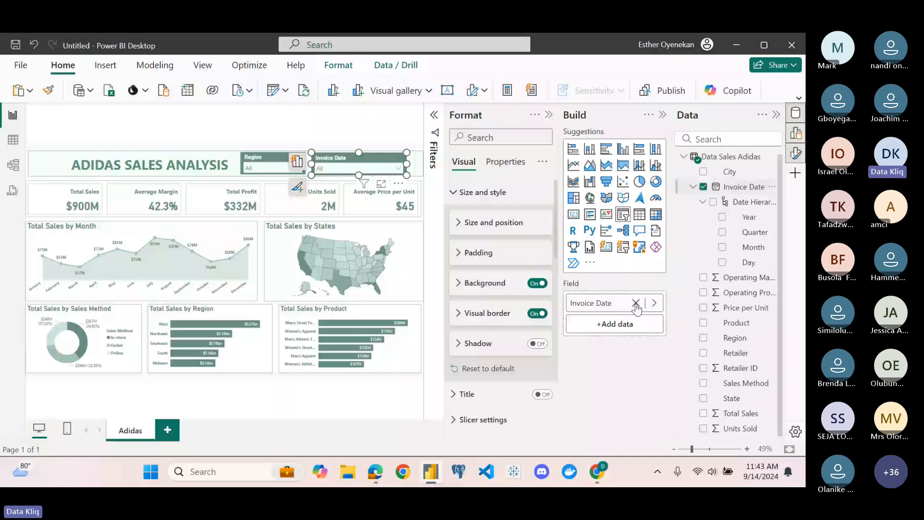
left_click(478, 421)
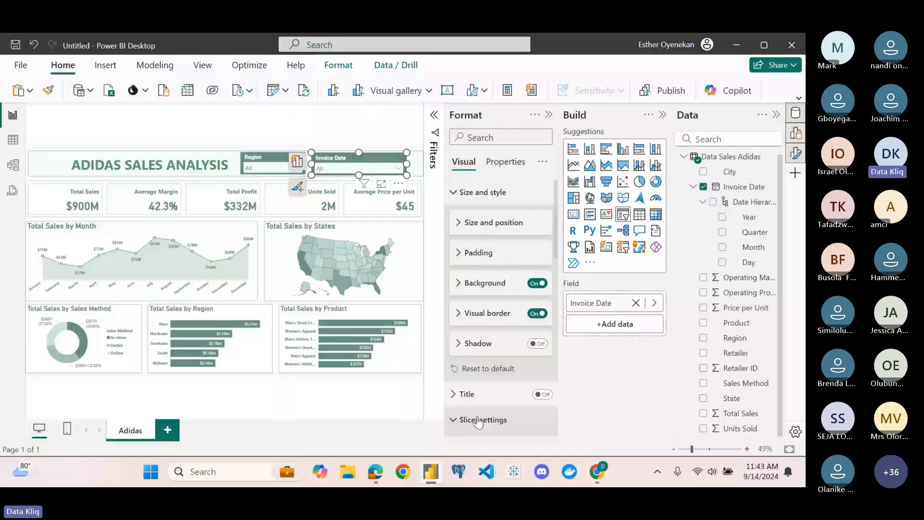
scroll(490, 268, "down", 3)
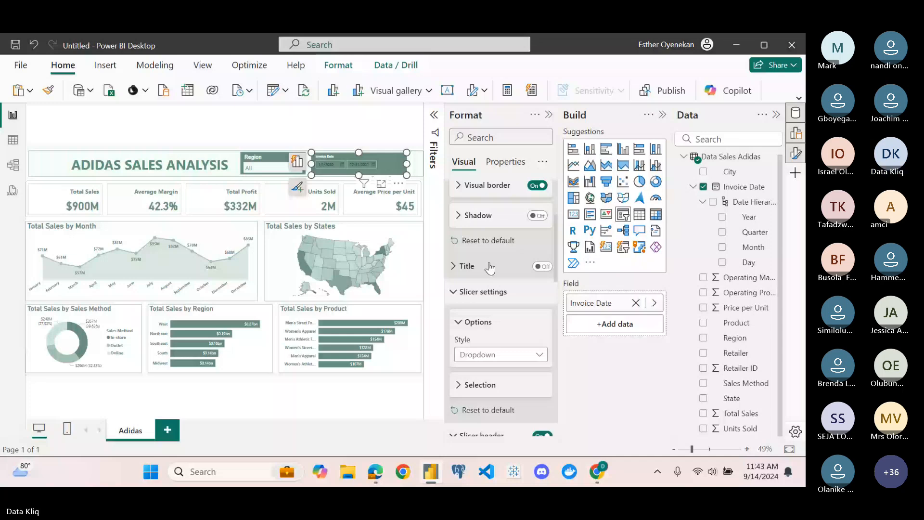
Give the Invoice Date slicer's values a near-white font color and set their size to 10
scroll(483, 289, "down", 5)
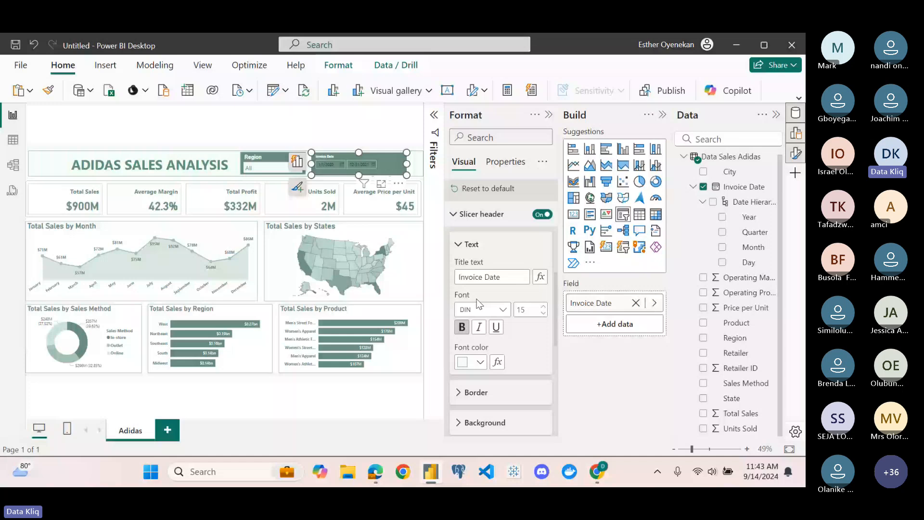
scroll(479, 322, "down", 5)
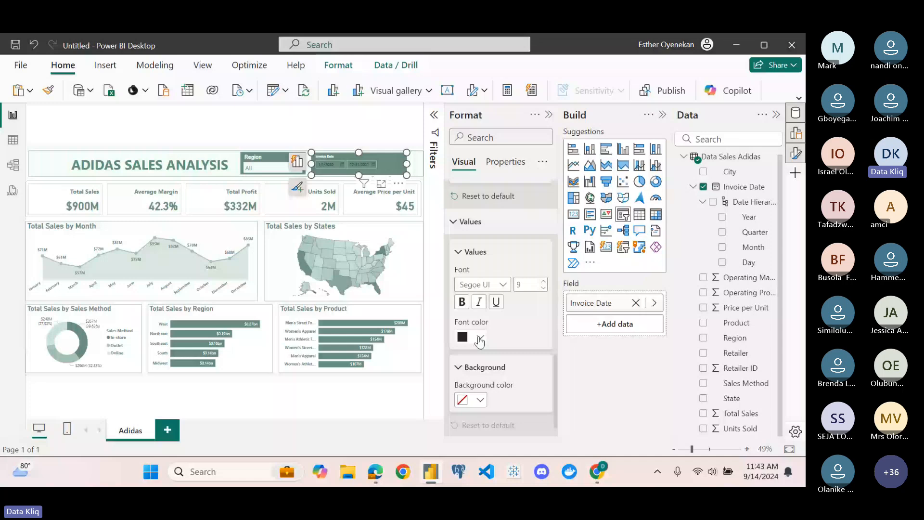
left_click(480, 341)
left_click(463, 226)
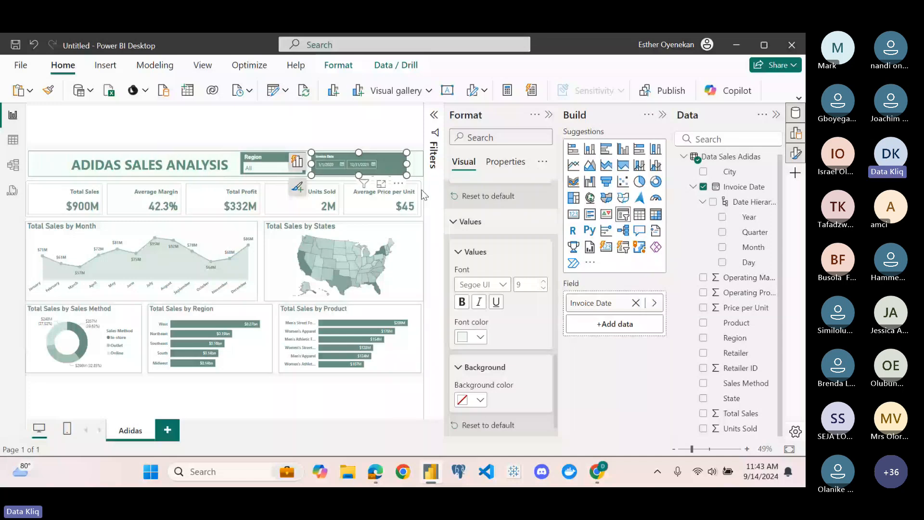
left_click(543, 281)
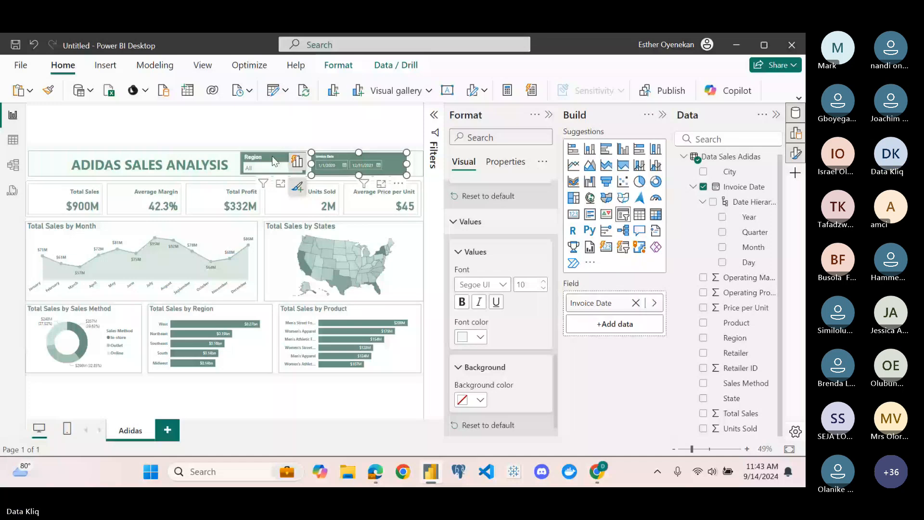
Copy the Region slicer's formatting onto the Invoice Date slicer with Format painter
left_click(344, 150)
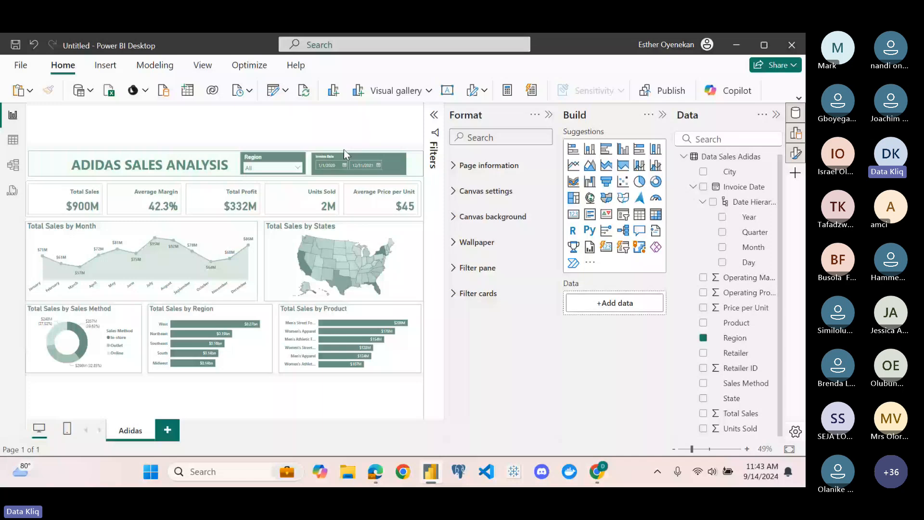
left_click(344, 153)
left_click(263, 155)
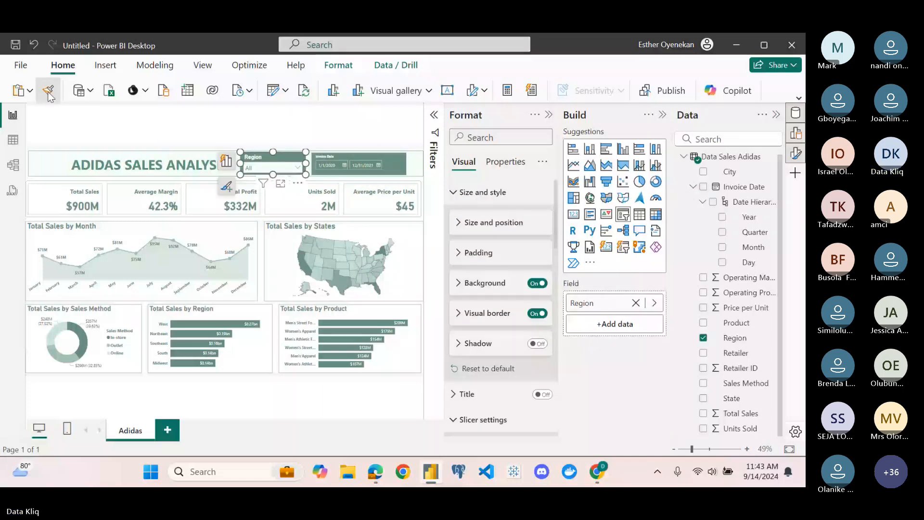
left_click(48, 94)
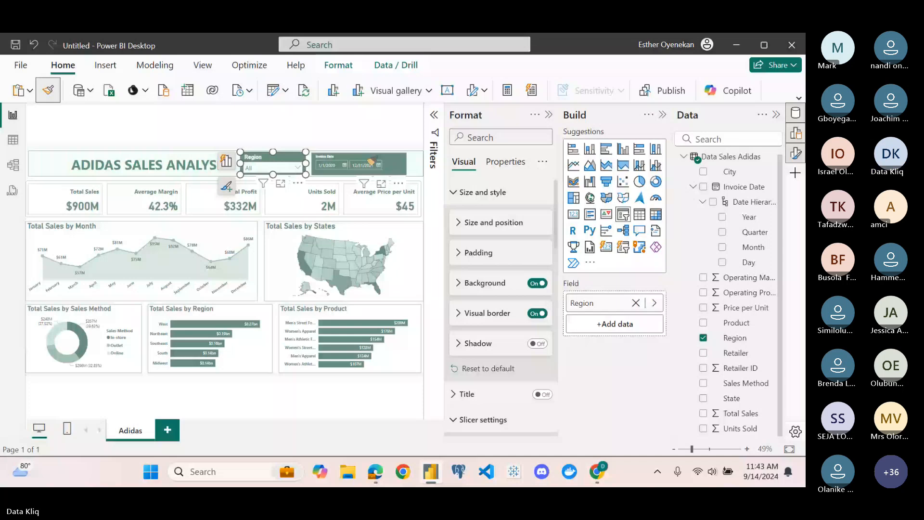
left_click(371, 163)
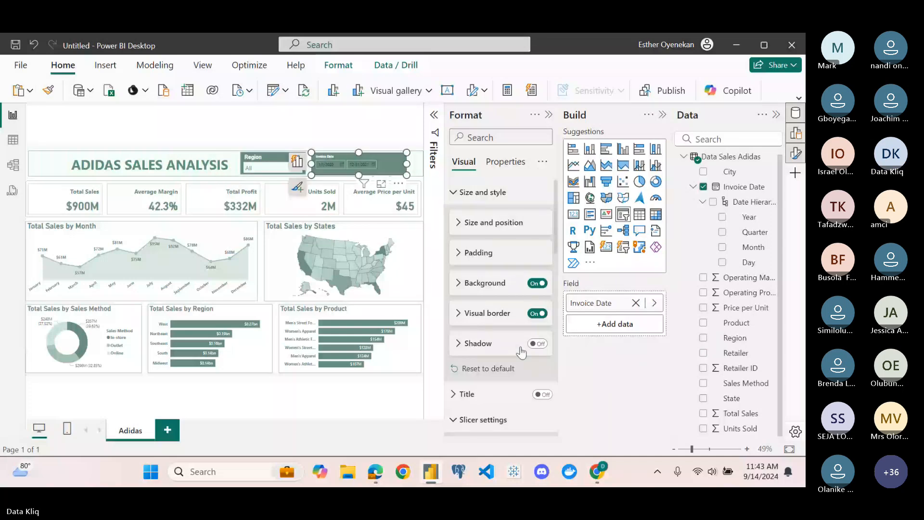
Set the Invoice Date slicer's values to size 12 with the near-white font color
scroll(470, 362, "down", 5)
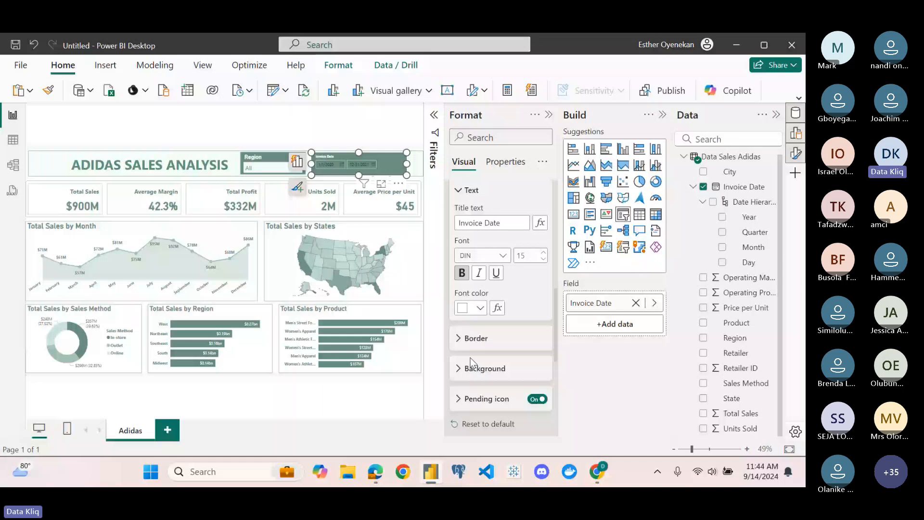
scroll(471, 362, "down", 5)
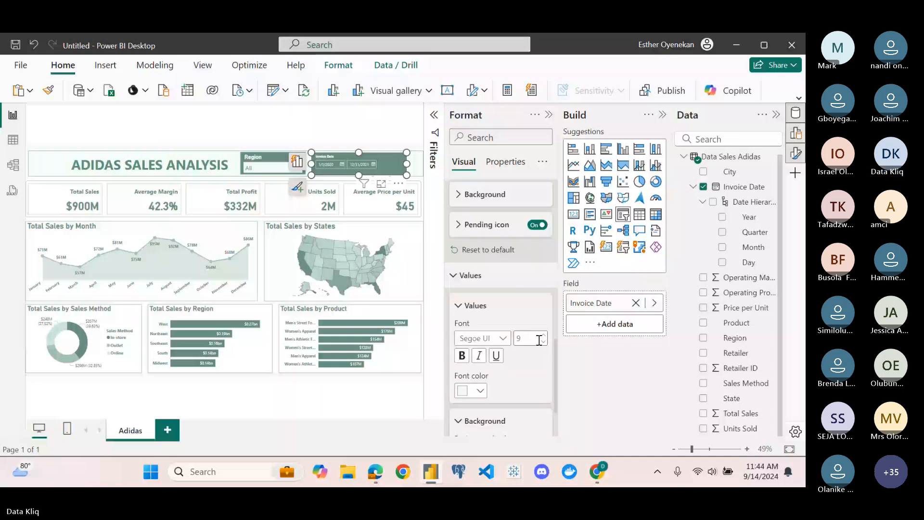
triple_click(543, 335)
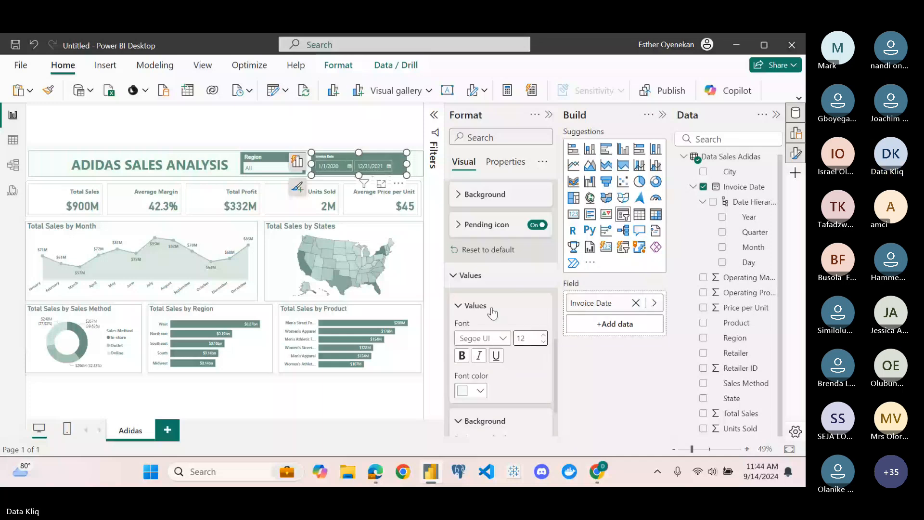
left_click(457, 307)
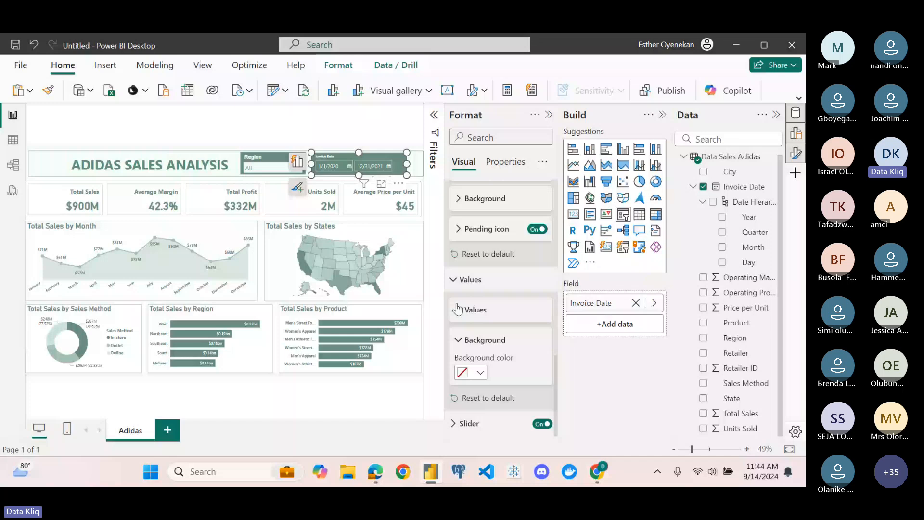
Set the Invoice Date slicer's header text size to 21, keeping it bold
left_click(458, 281)
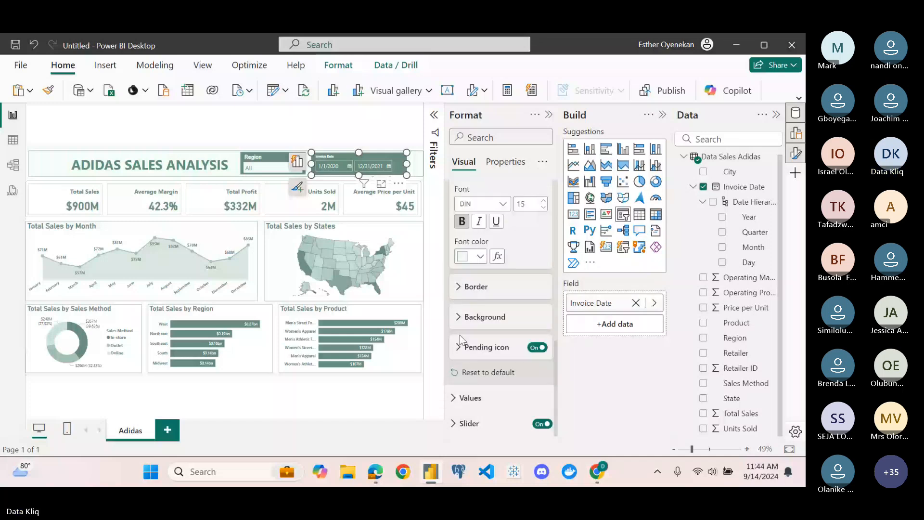
scroll(459, 340, "up", 3)
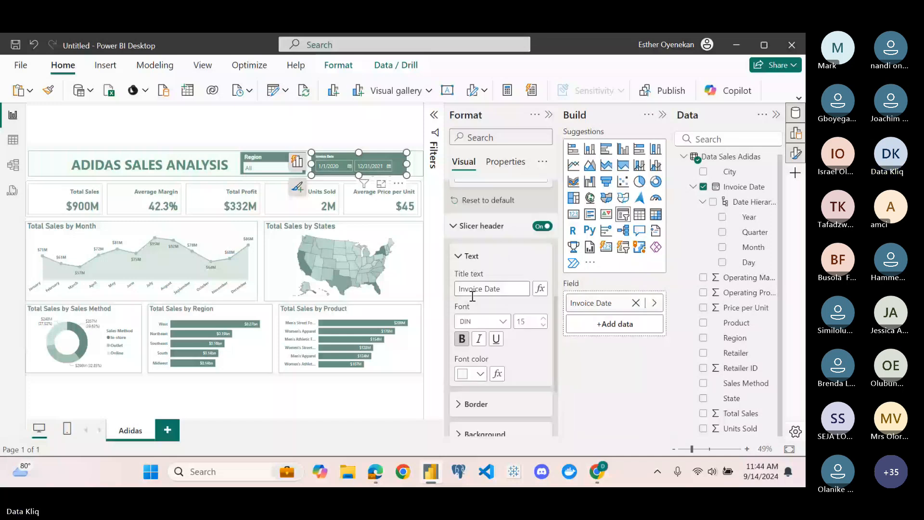
left_click(460, 255)
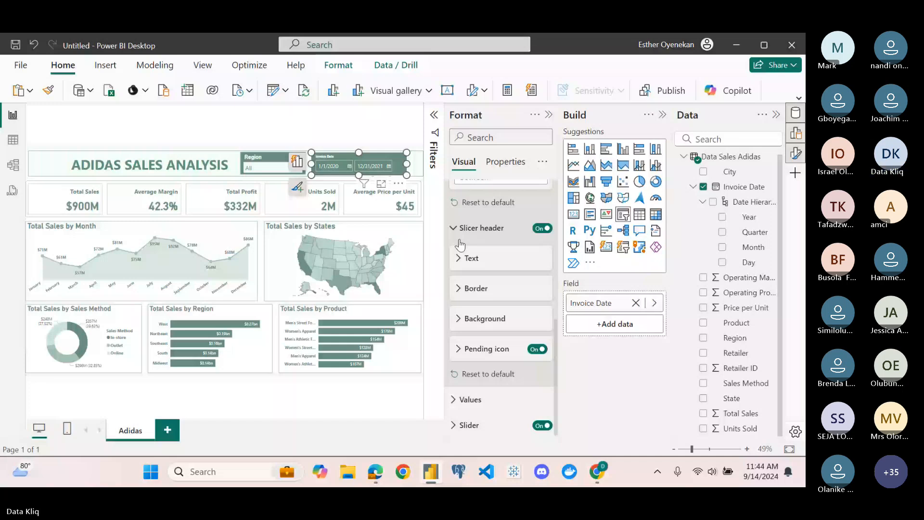
left_click(460, 240)
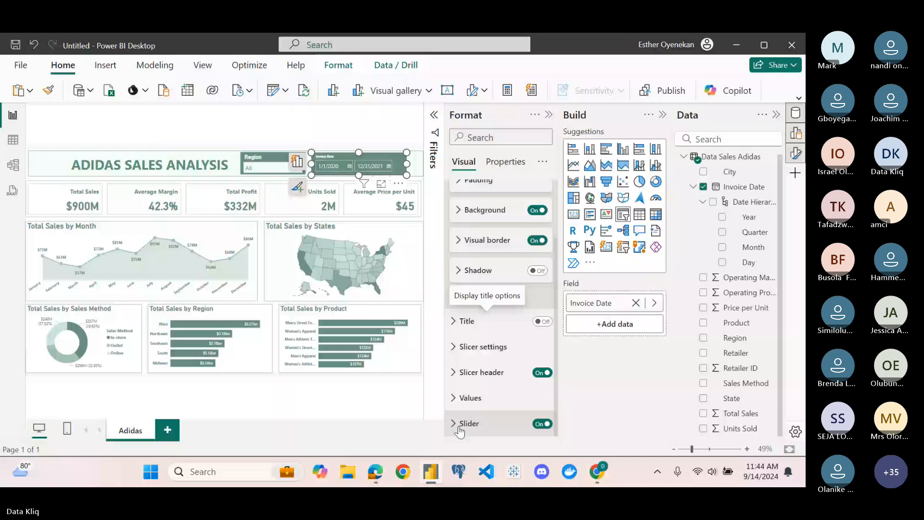
left_click(460, 372)
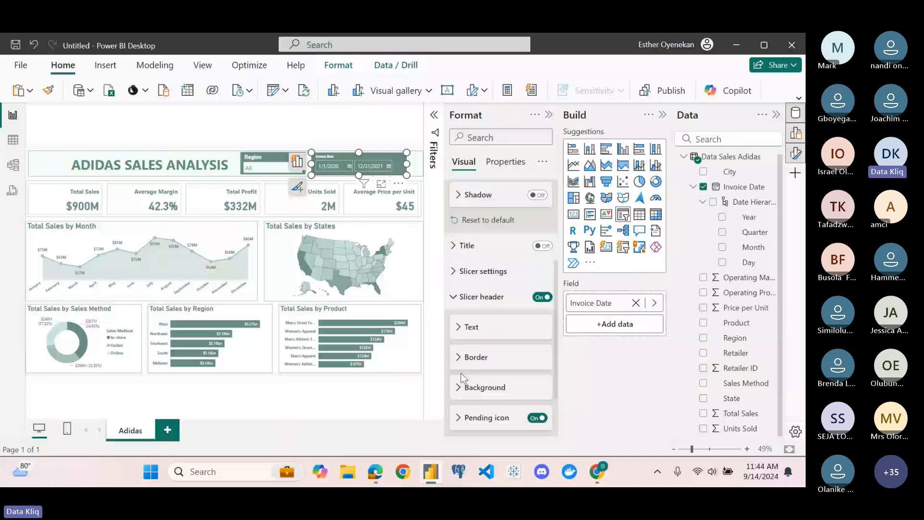
left_click(464, 327)
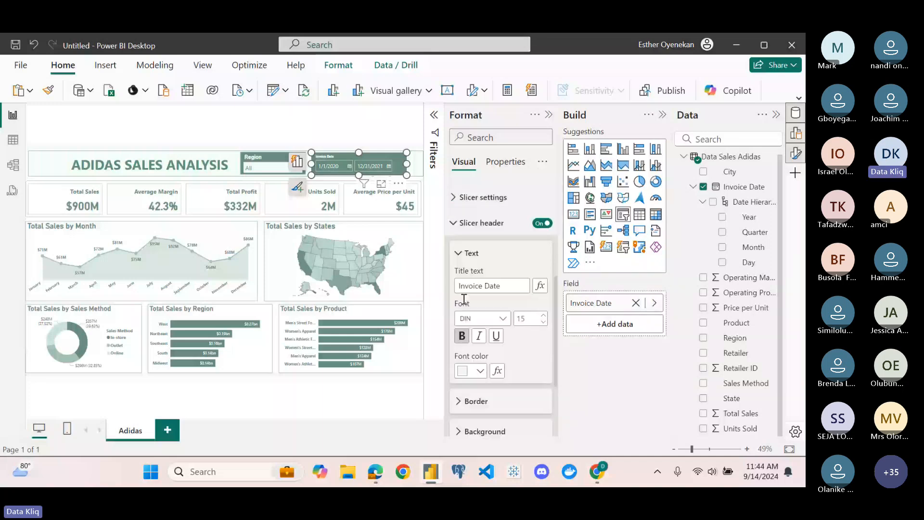
scroll(464, 299, "down", 1)
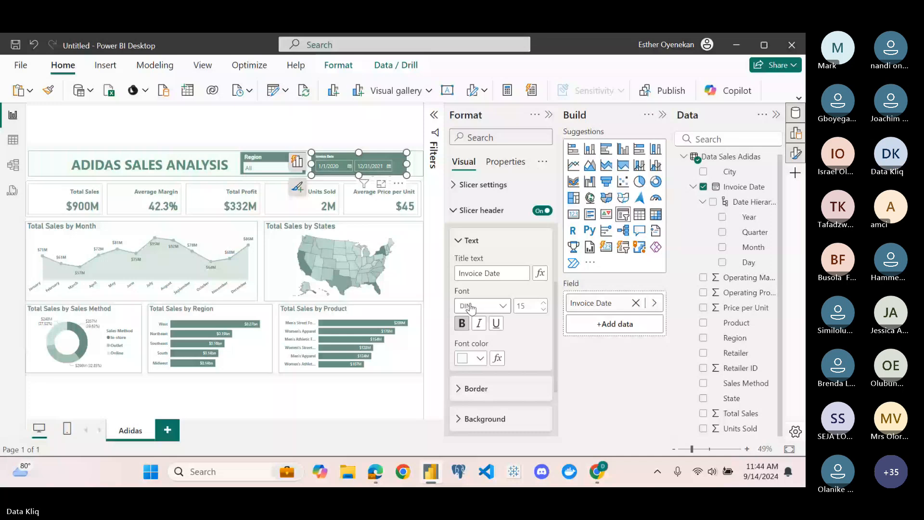
left_click(543, 303)
left_click(544, 303)
left_click(543, 303)
left_click(543, 303)
left_click(543, 303)
left_click(543, 303)
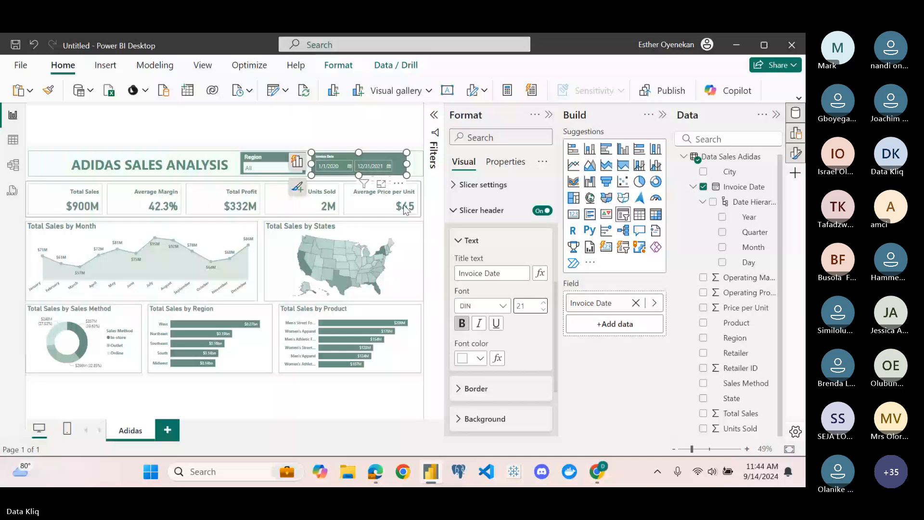
scroll(493, 300, "up", 1)
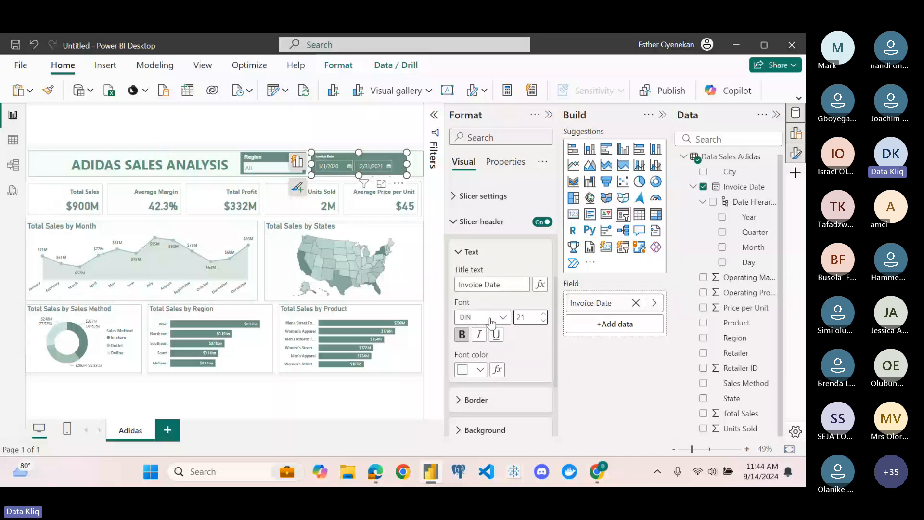
left_click(462, 334)
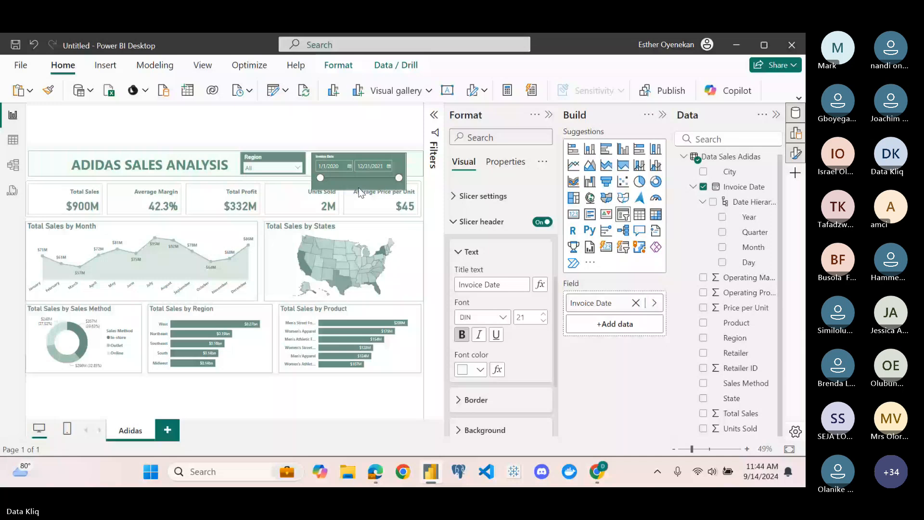
Move the Invoice Date slicer to the right end of the title band and widen the Region slicer towards it
left_click(348, 169)
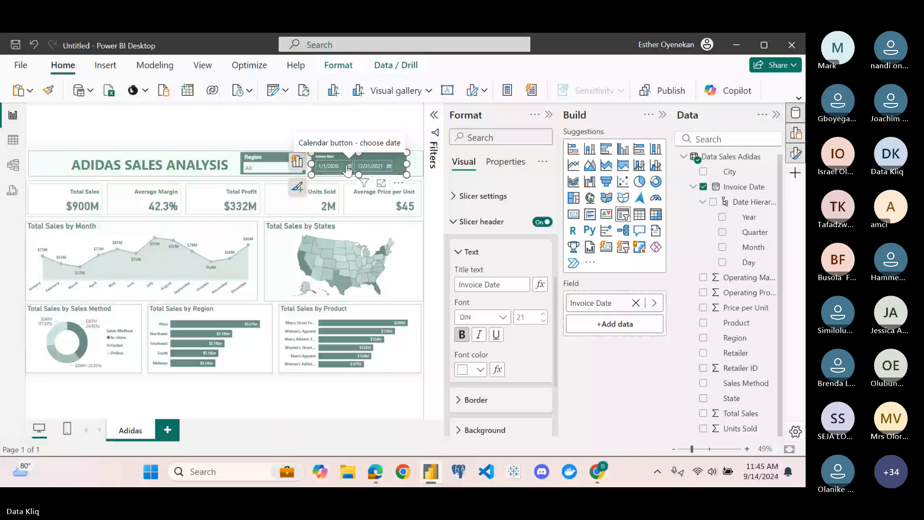
left_click(385, 158)
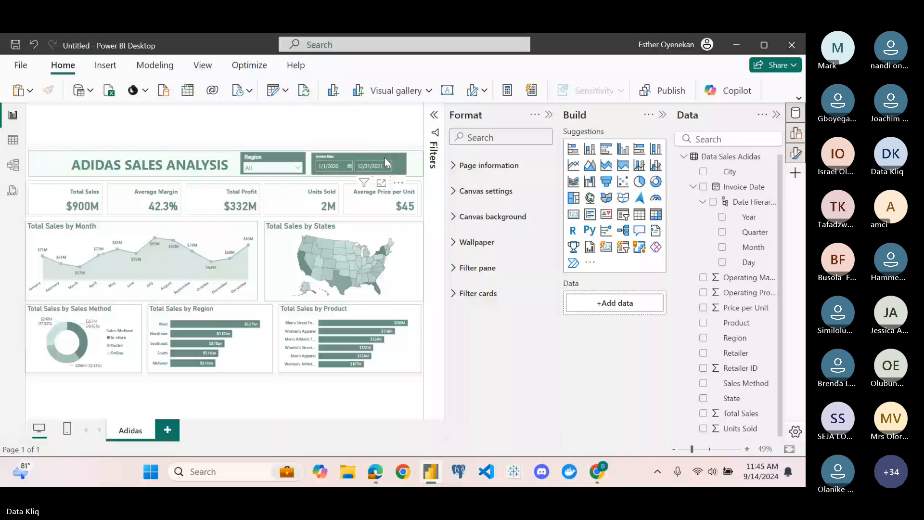
left_click(385, 157)
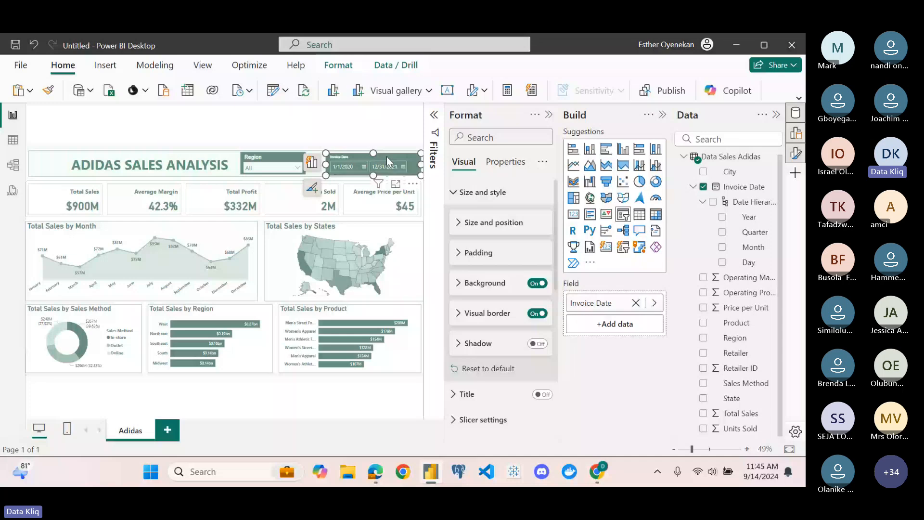
left_click(291, 160)
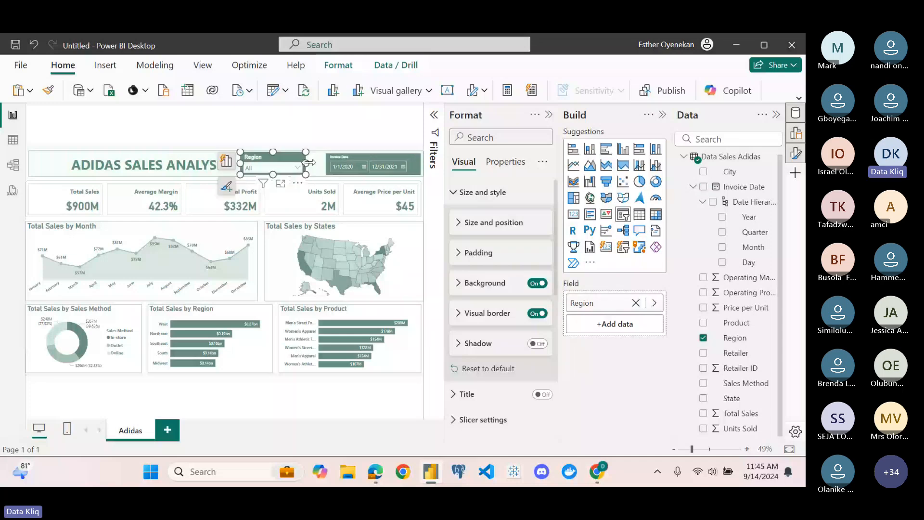
left_click_drag(307, 163, 320, 162)
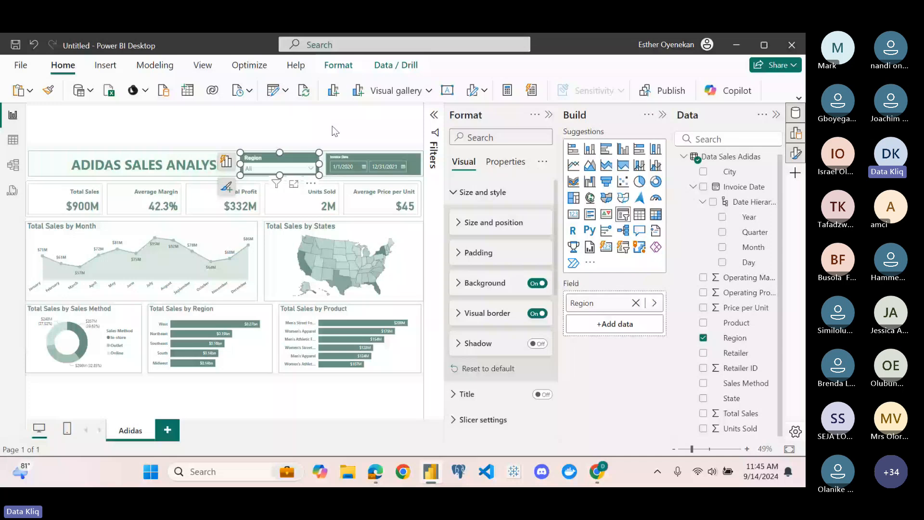
left_click(332, 141)
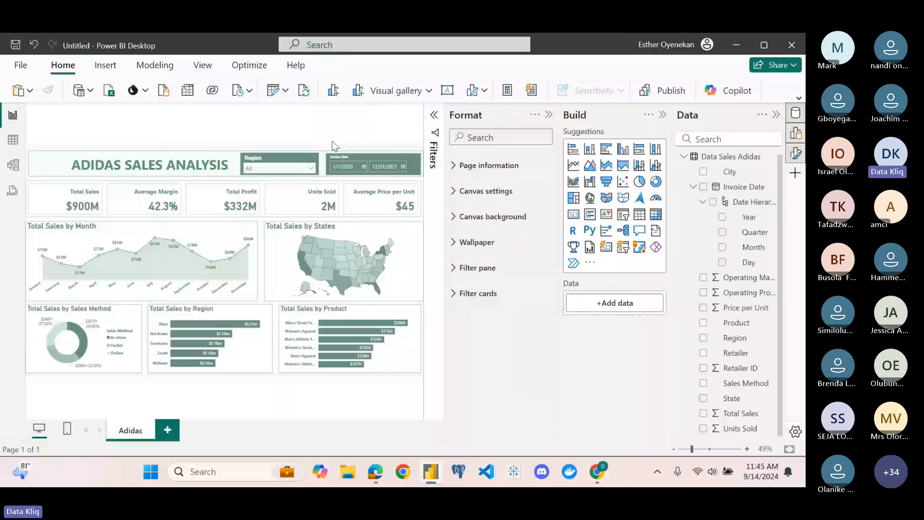
Test the Invoice Date slicer with end dates 12/14/2021 and 6/8/2021, and restore the range's end to 12/31/2021
left_click(364, 167)
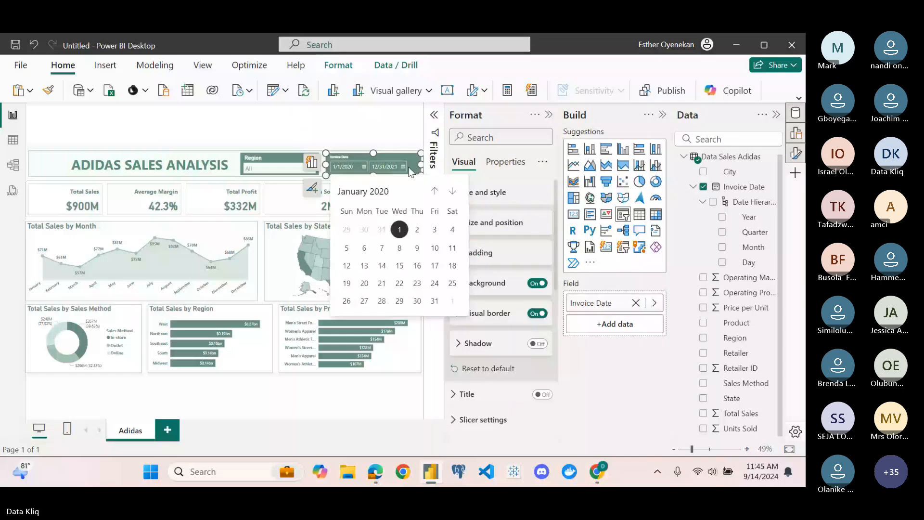
left_click(400, 167)
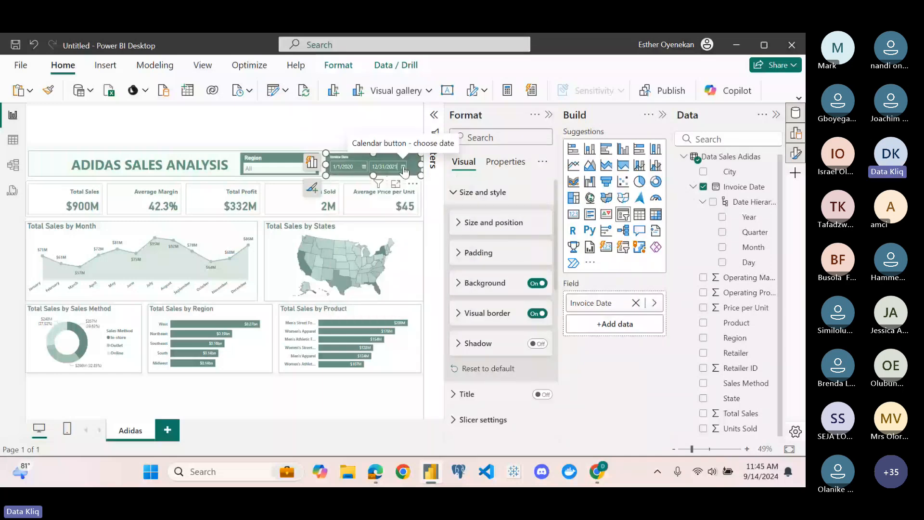
left_click(403, 167)
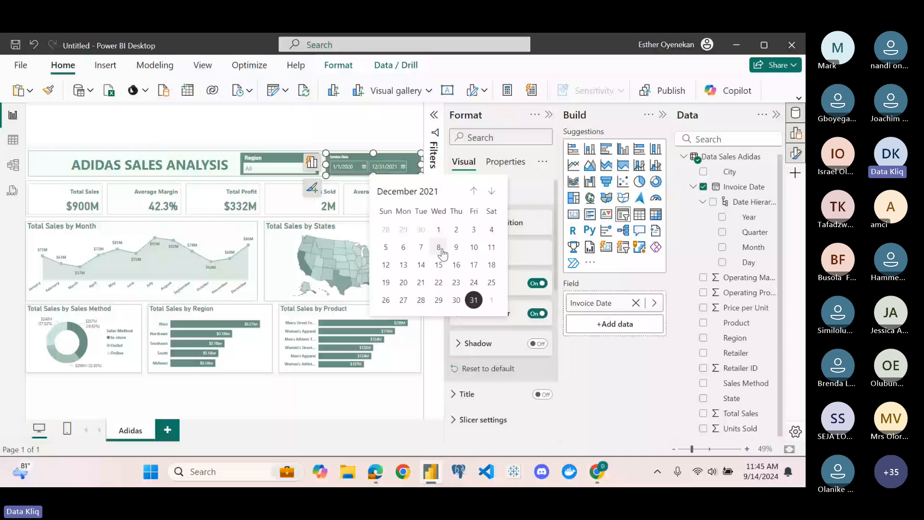
left_click(421, 265)
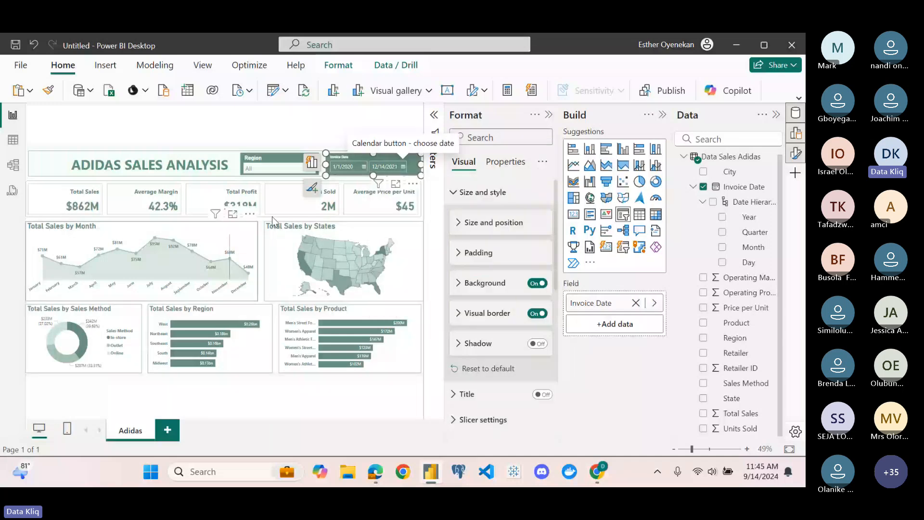
left_click(403, 167)
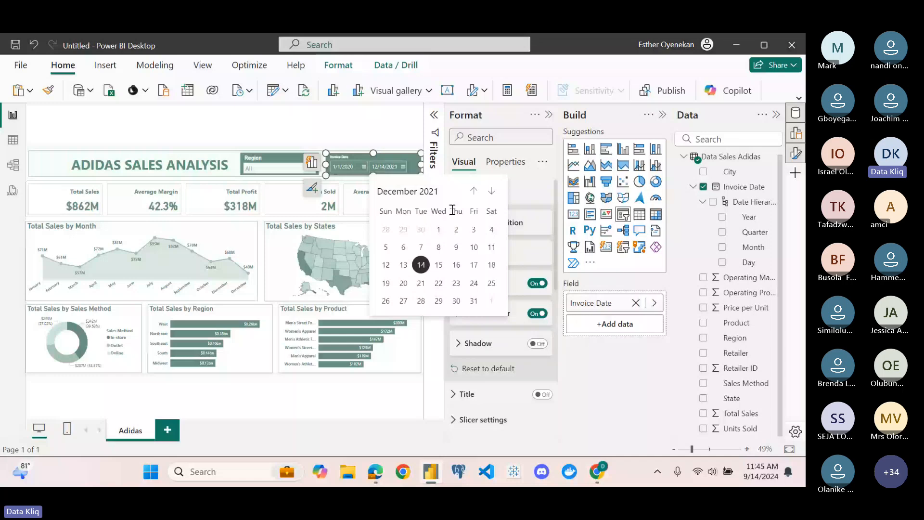
scroll(426, 248, "up", 6)
left_click(421, 247)
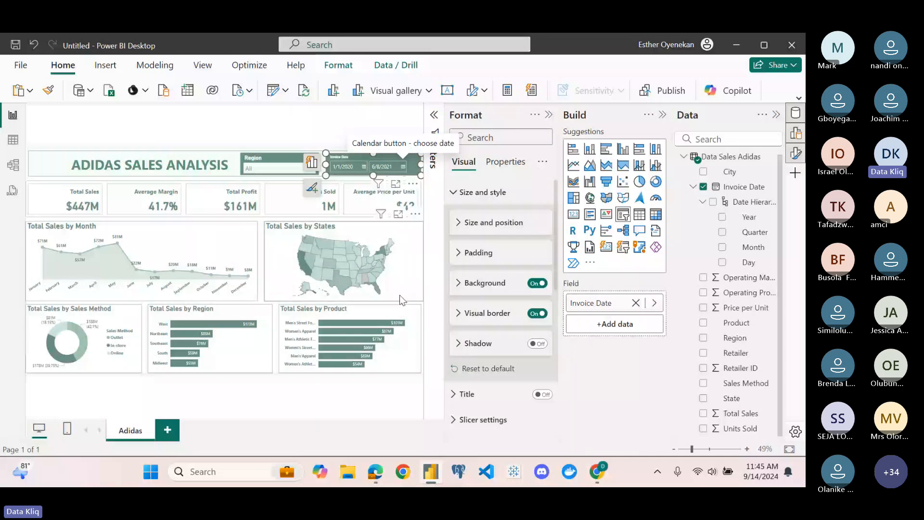
left_click(411, 163)
left_click(284, 135)
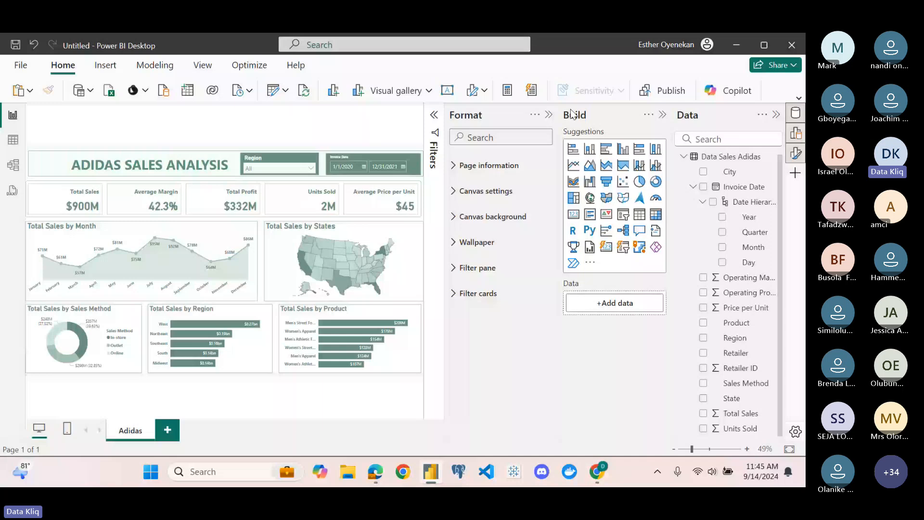
Collapse the Format and Build panes to enlarge the report canvas
left_click(549, 115)
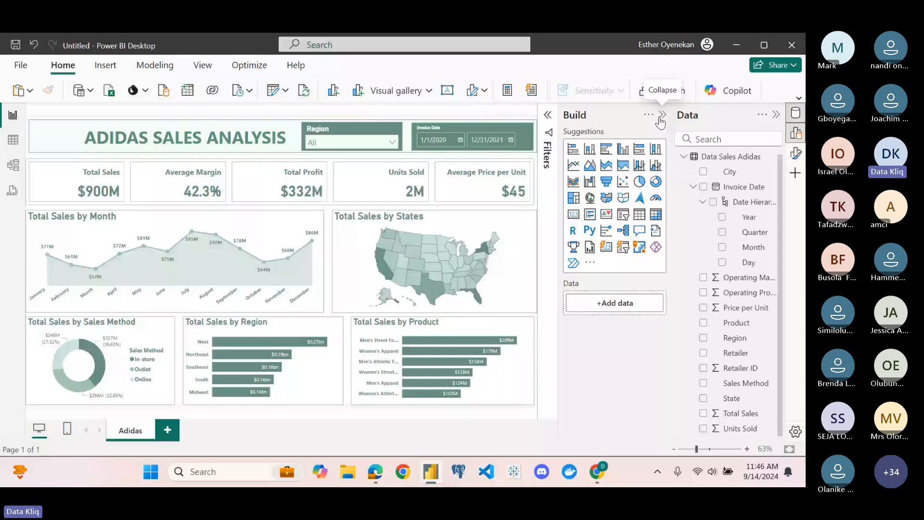
left_click(660, 120)
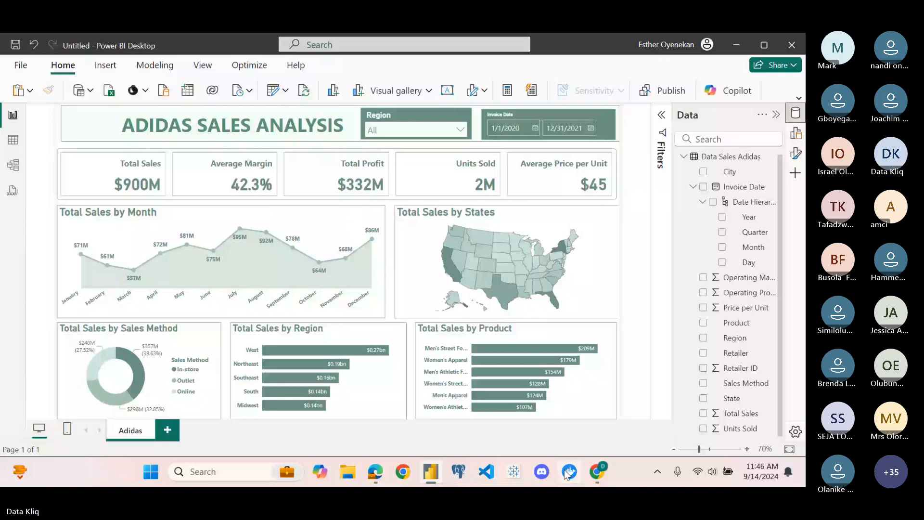
Switch to Chrome to look at the Flaticon icon site, and return to the Power BI report
mouse_move(547, 385)
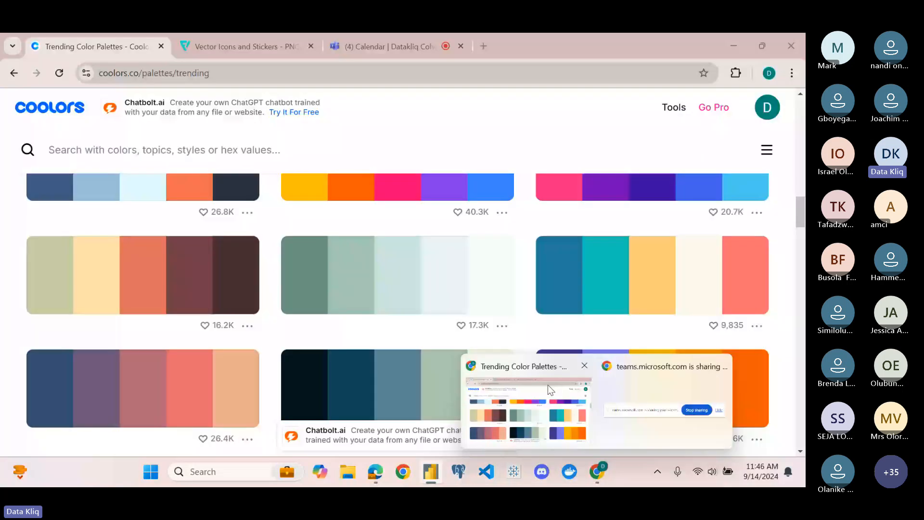
left_click(548, 385)
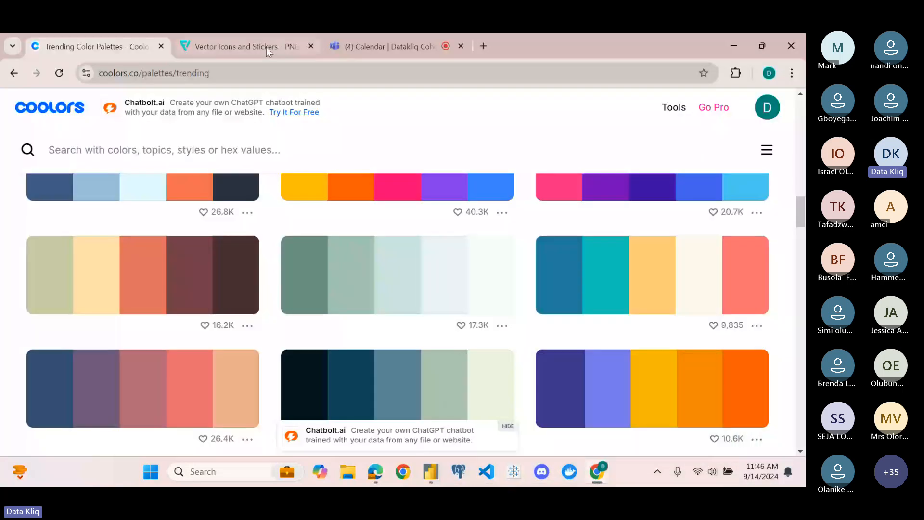
left_click(263, 46)
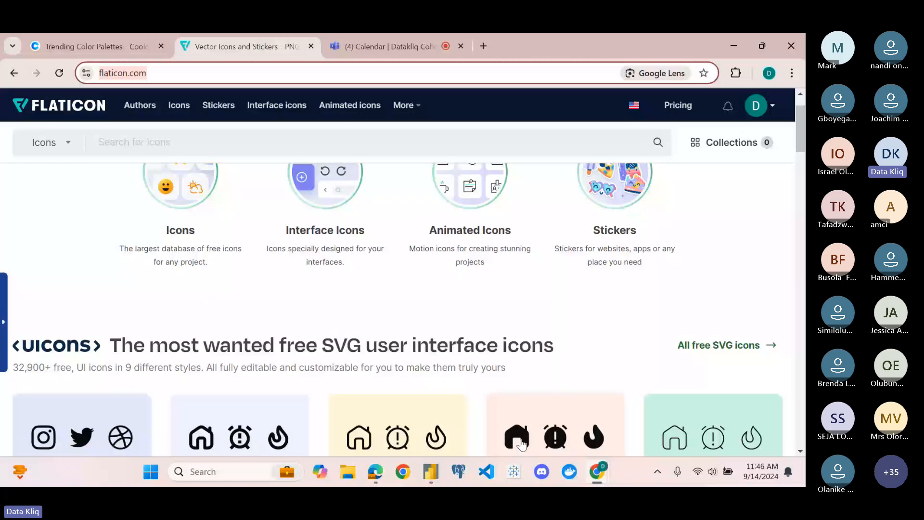
left_click(432, 471)
Insert the adidas picture from the Desktop folder into the report page
left_click(105, 66)
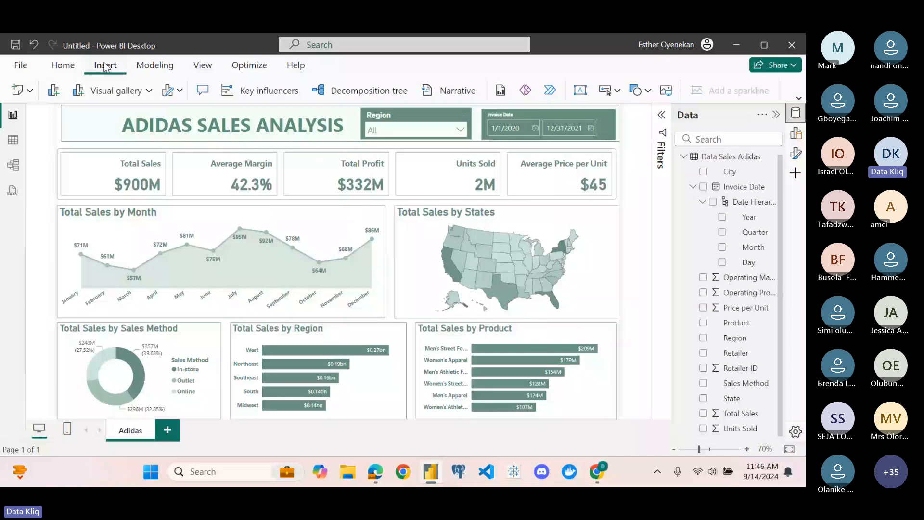
left_click(667, 92)
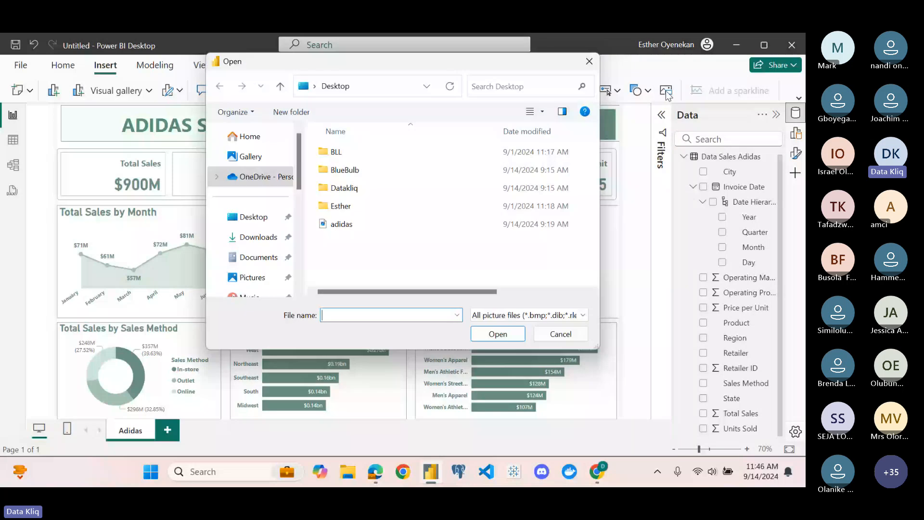
left_click(341, 224)
left_click(498, 334)
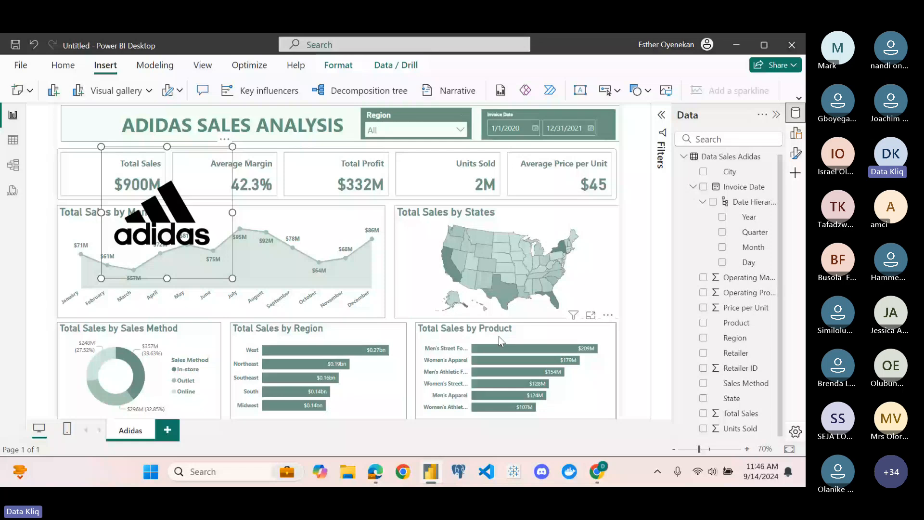
Shrink the adidas logo to fit the title band and place it just before the ADIDAS SALES ANALYSIS title
left_click_drag(233, 278, 143, 188)
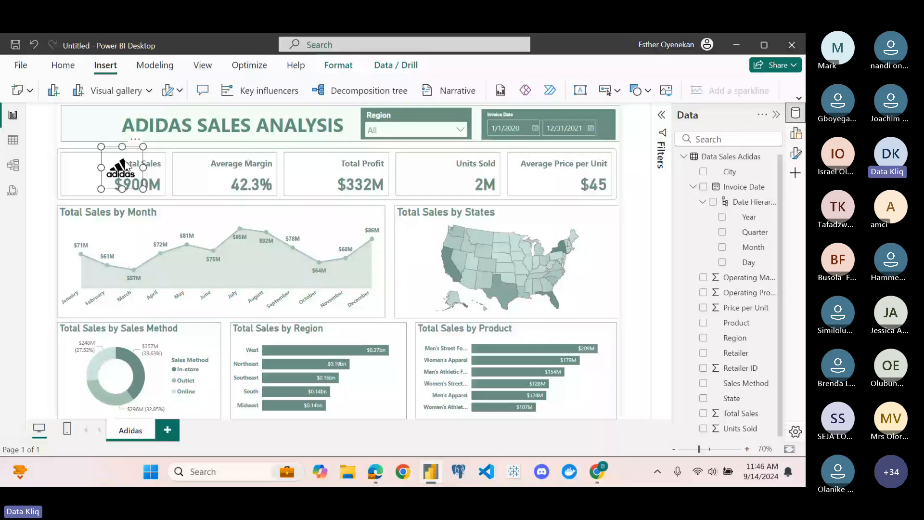
left_click_drag(127, 165, 90, 120)
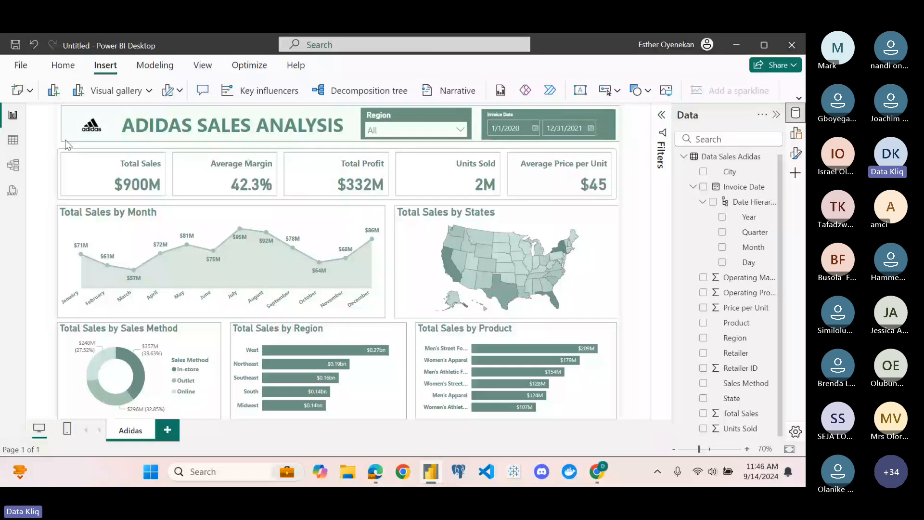
left_click(112, 129)
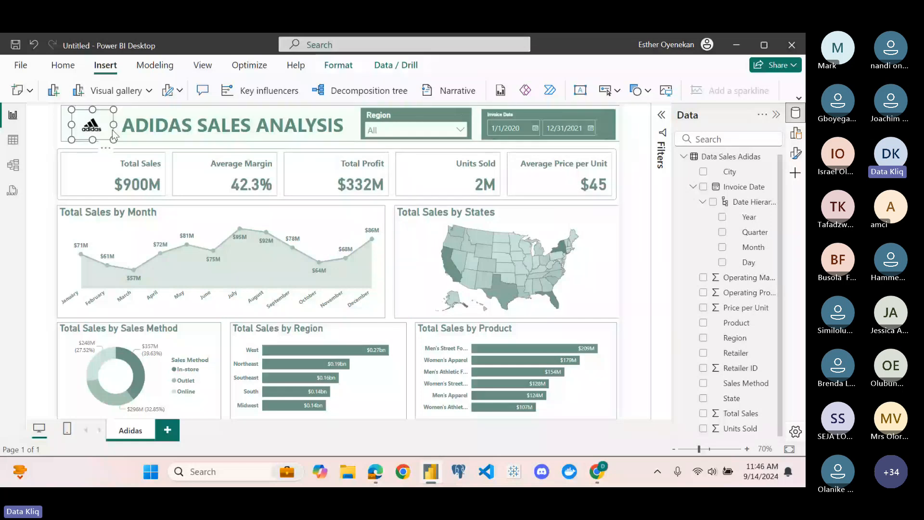
left_click_drag(114, 140, 119, 142)
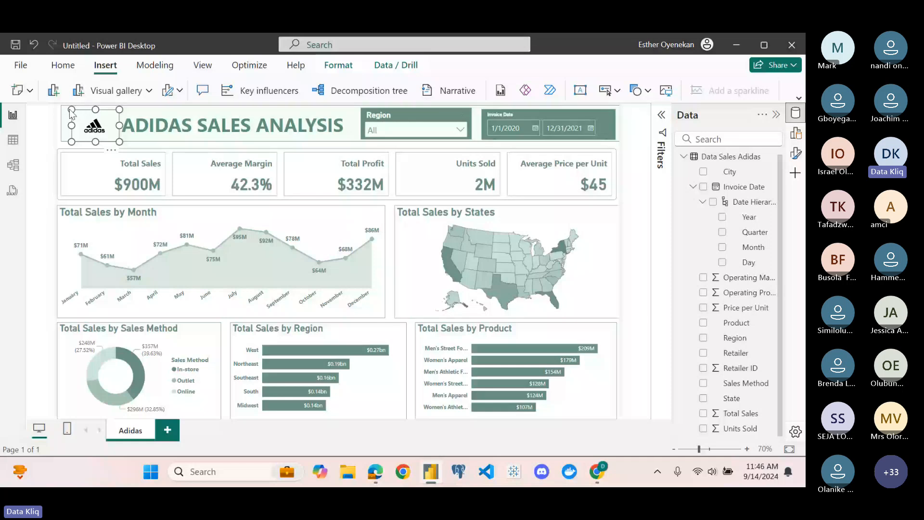
Move the adidas logo to the title band's left edge and shift the ADIDAS SALES ANALYSIS title left, closer to the logo
left_click_drag(71, 110, 61, 105)
left_click(35, 136)
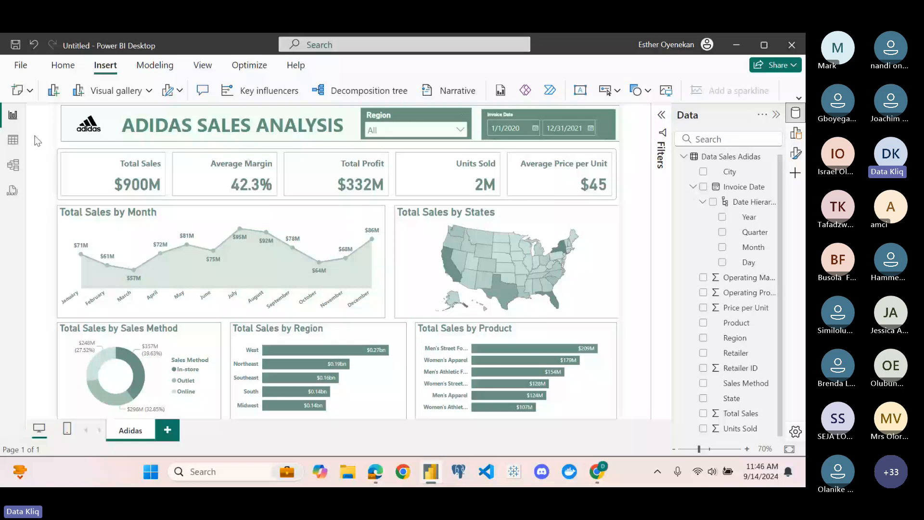
left_click(207, 116)
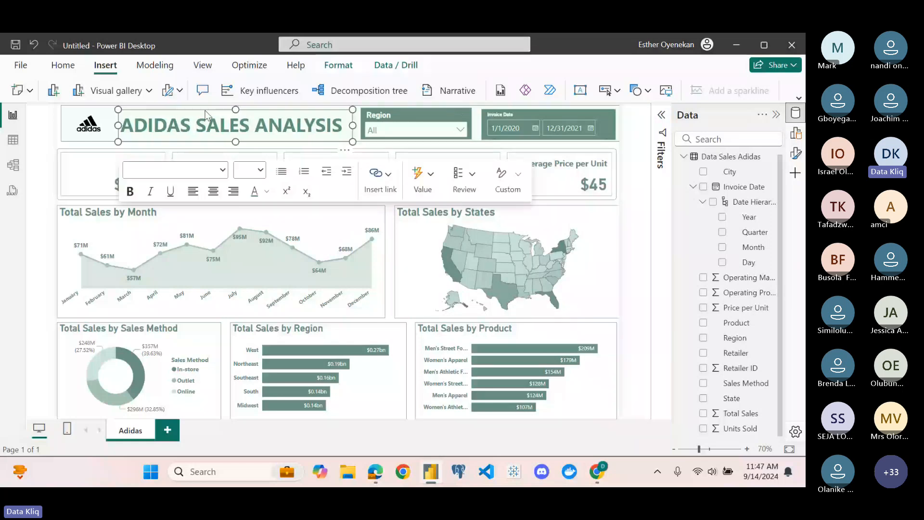
key("Left")
key("Left")
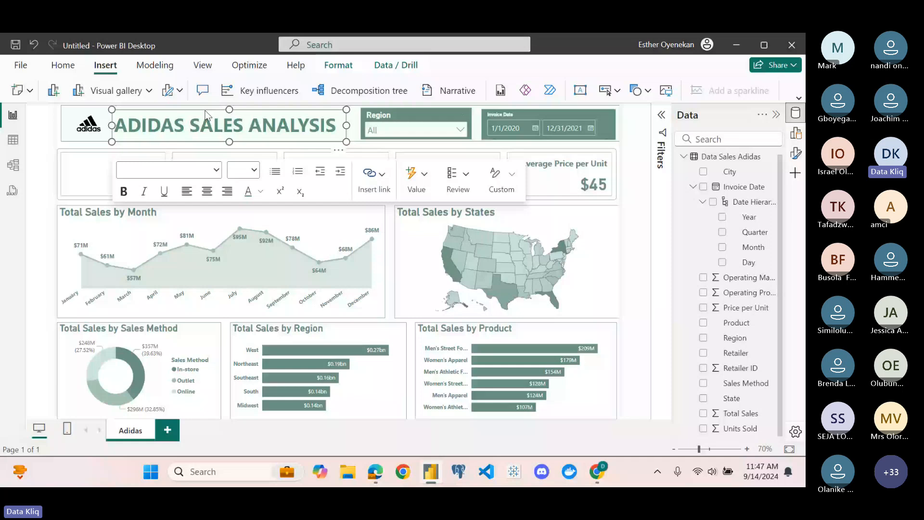
left_click_drag(205, 111, 206, 111)
left_click(45, 152)
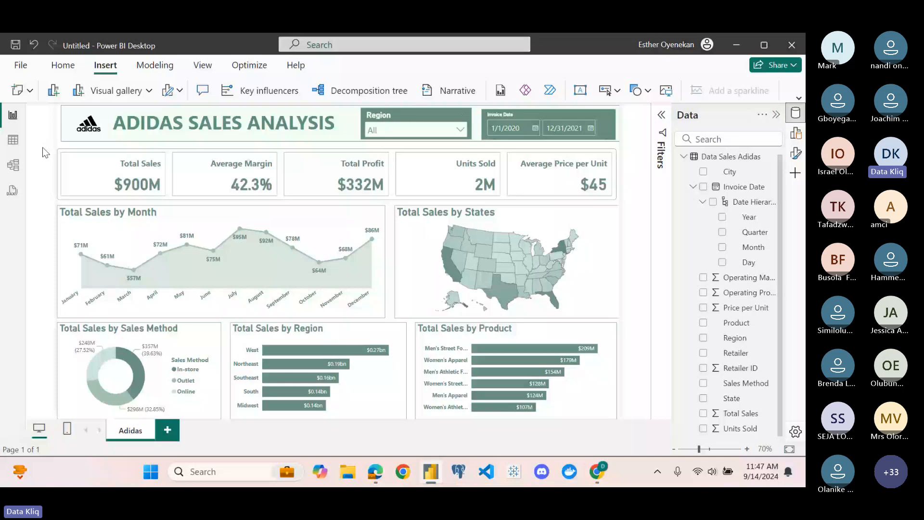
Nudge the adidas logo slightly up and to the left within the title band
left_click(89, 123)
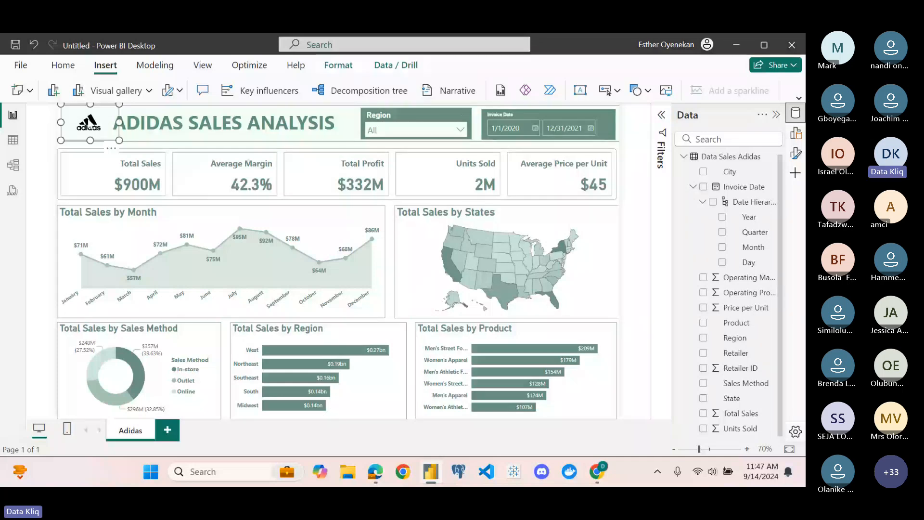
key("Up")
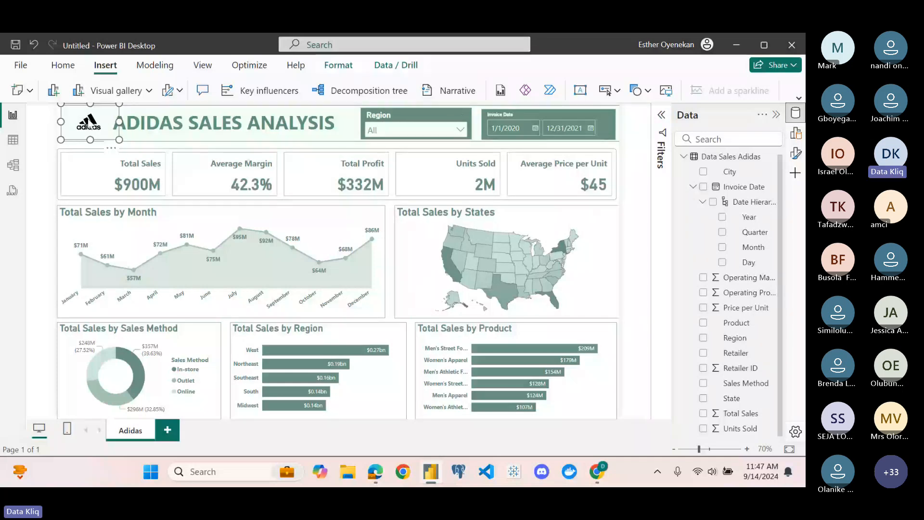
key("Left")
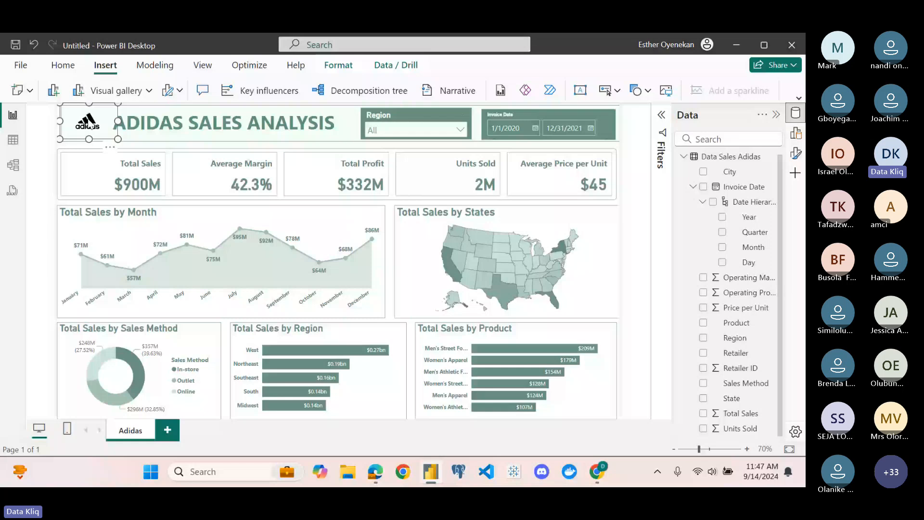
left_click(384, 321)
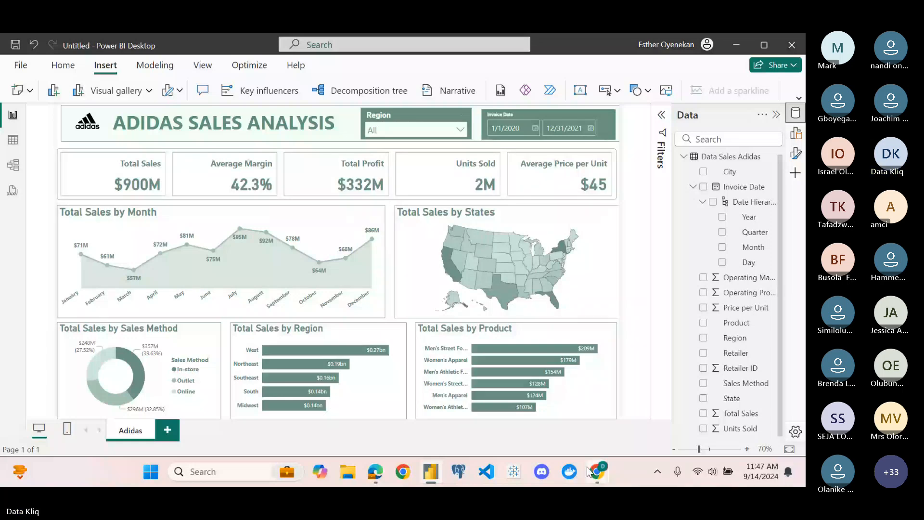
left_click(86, 125)
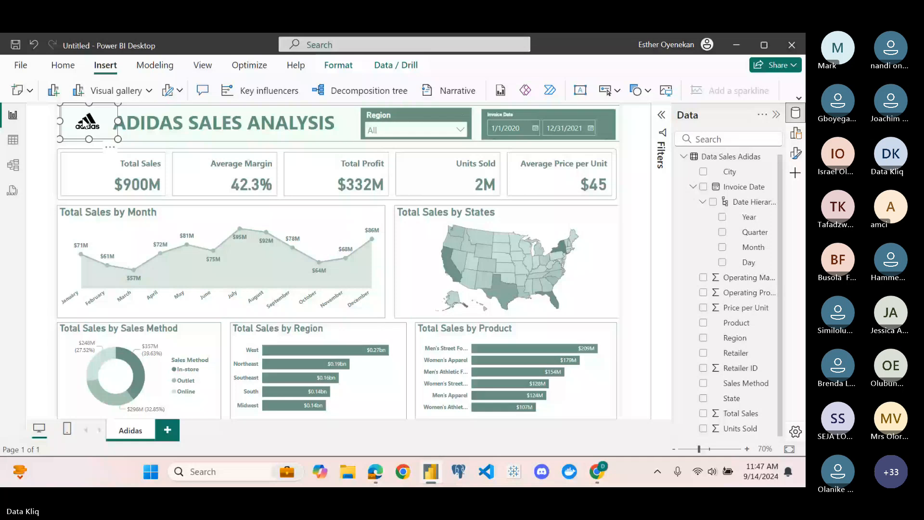
left_click(333, 65)
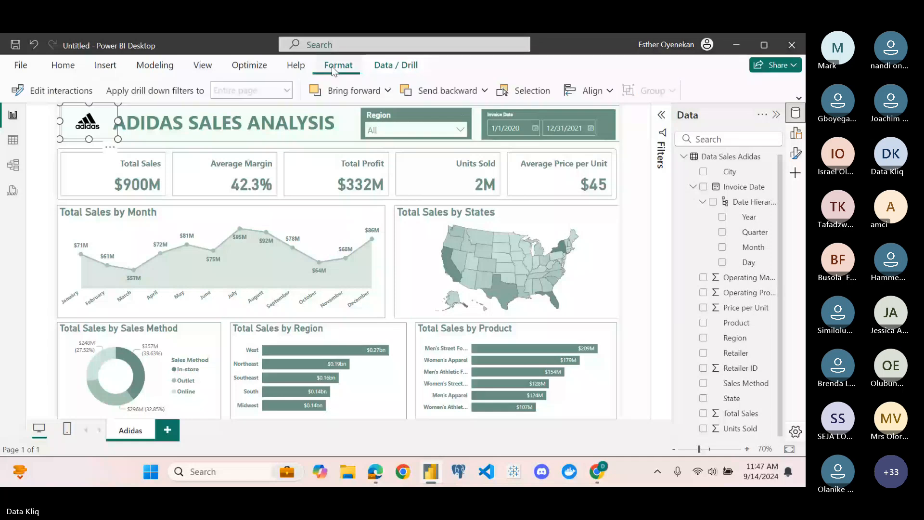
left_click(82, 172)
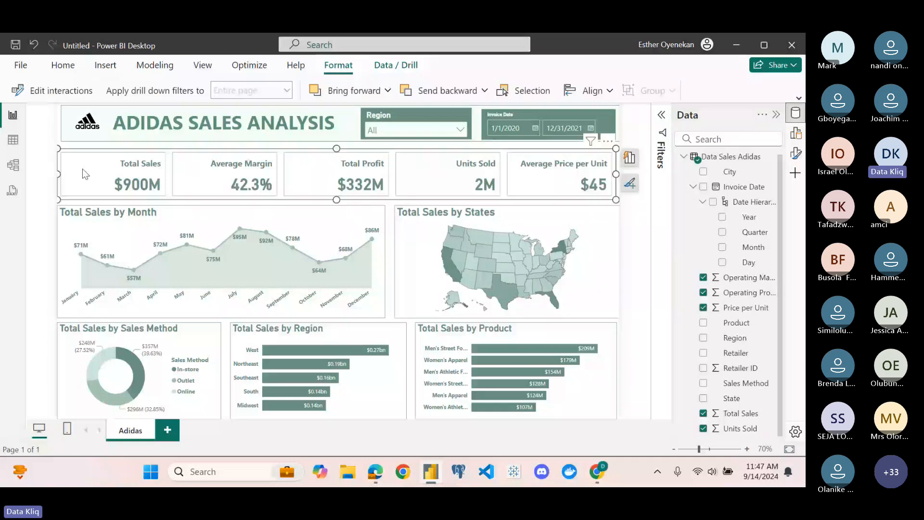
left_click(41, 204)
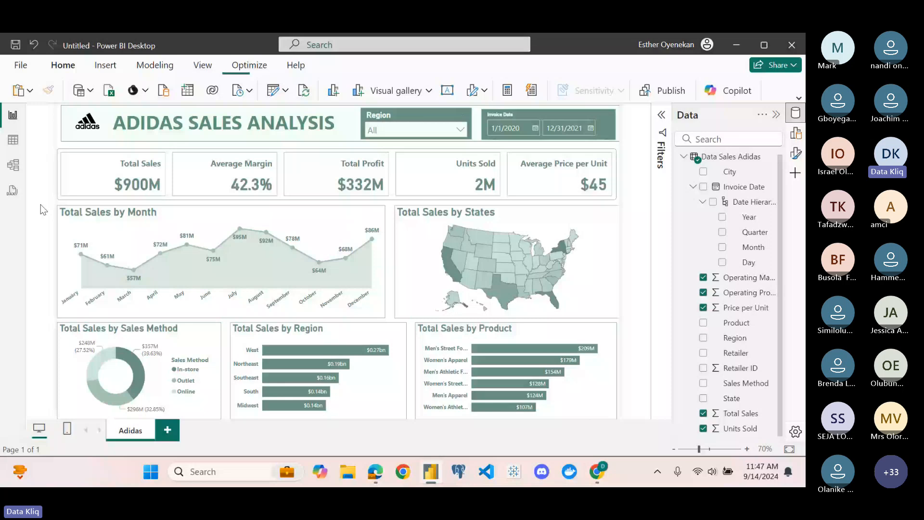
Switch to the Flaticon site in Chrome and search its icons for "tota sales"
key("alt+Tab")
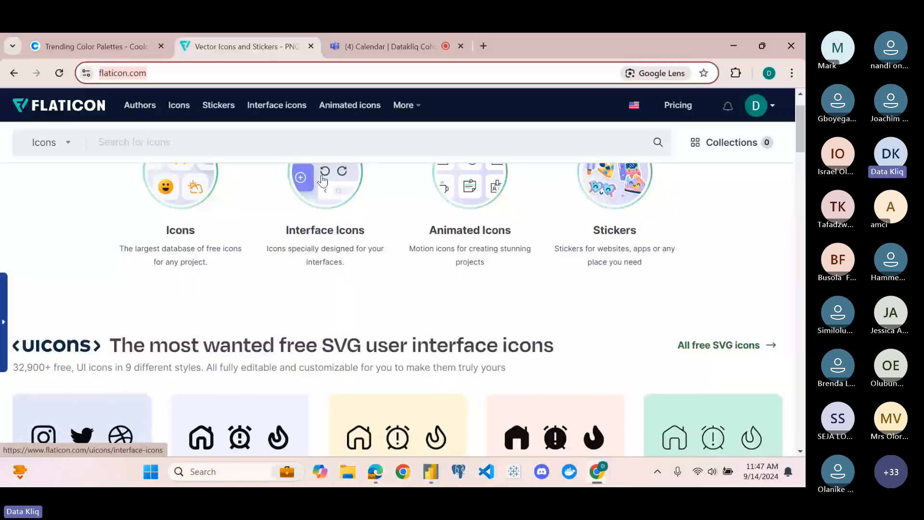
scroll(322, 181, "up", 1)
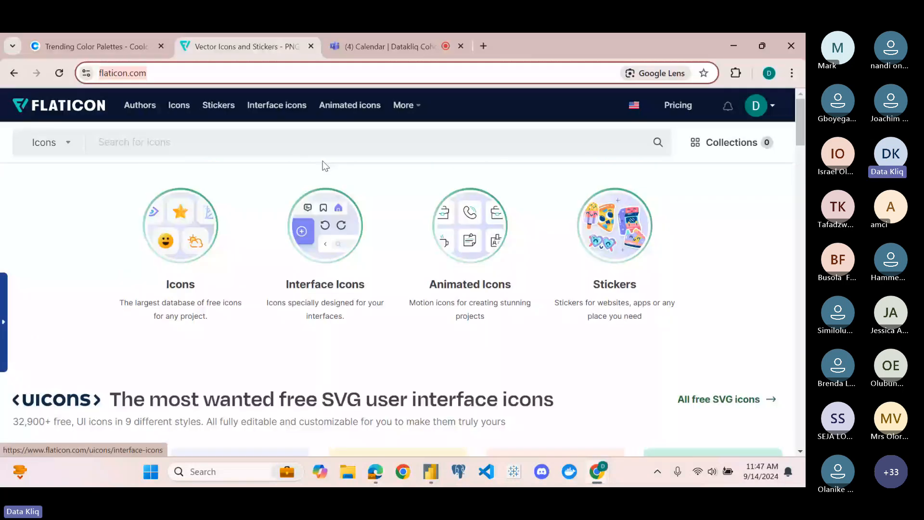
left_click(290, 140)
type("sale")
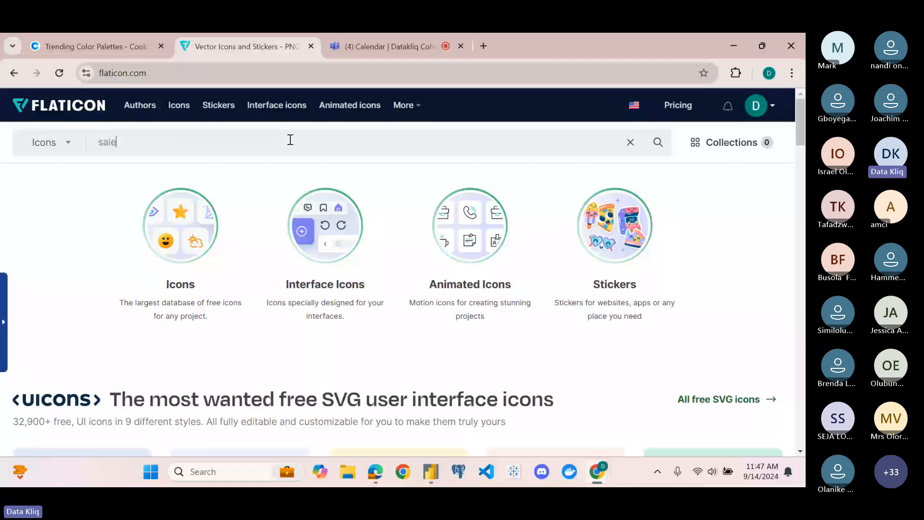
key("BackSpace")
key("BackSpace")
key("BackSpace")
key("BackSpace")
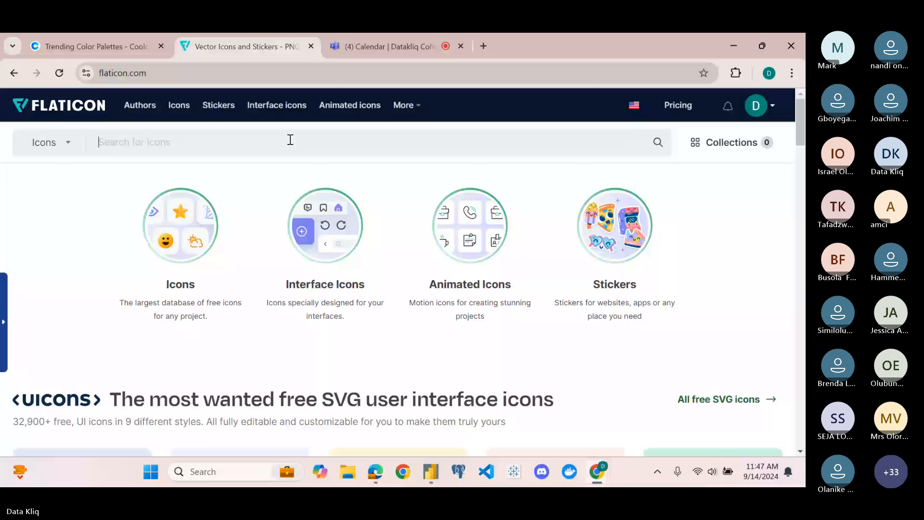
type("tota sales")
key("Return")
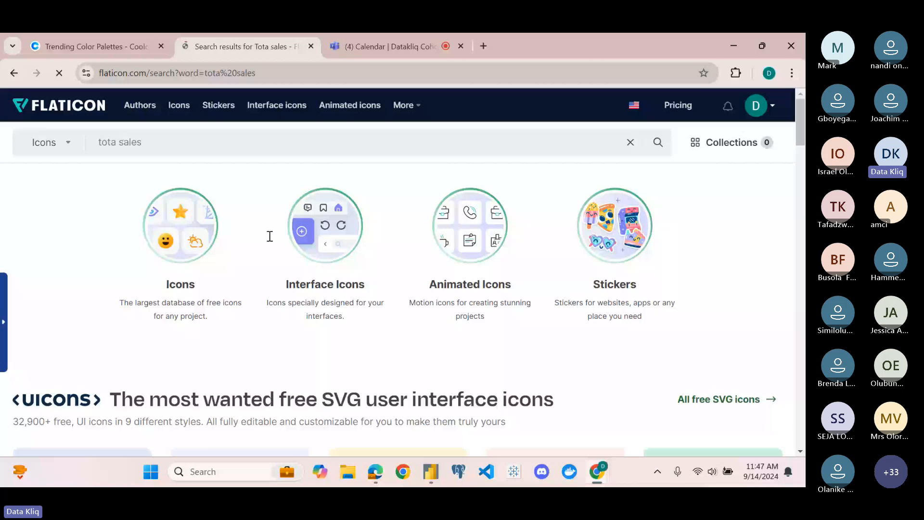
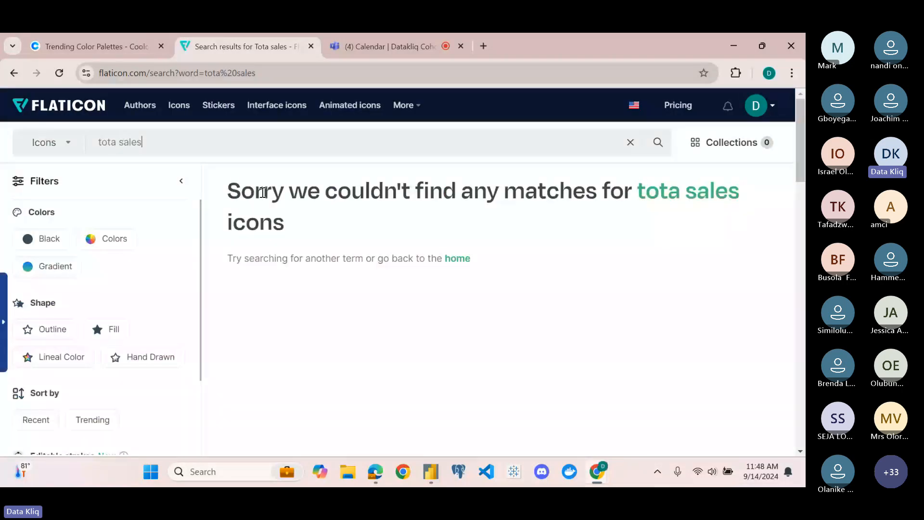
Correct the Flaticon icon search term to "total sales" and run it again
scroll(414, 208, "down", 5)
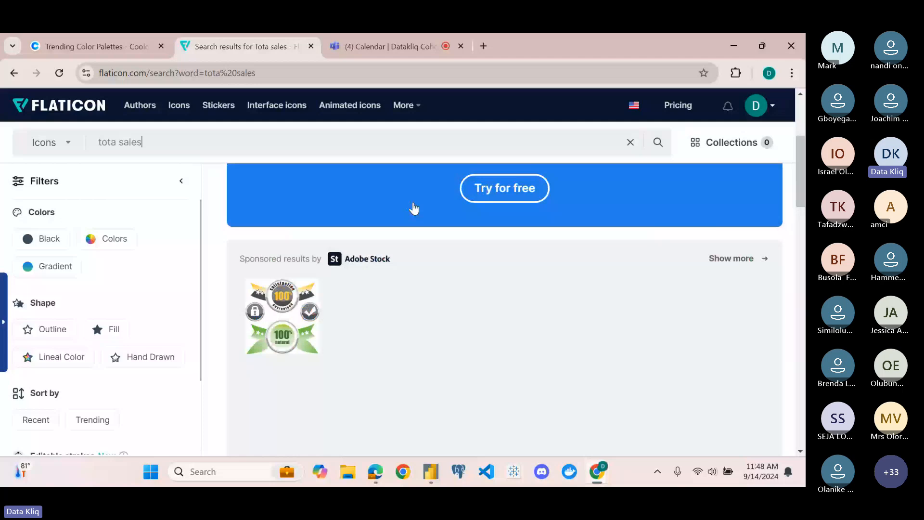
scroll(414, 209, "up", 4)
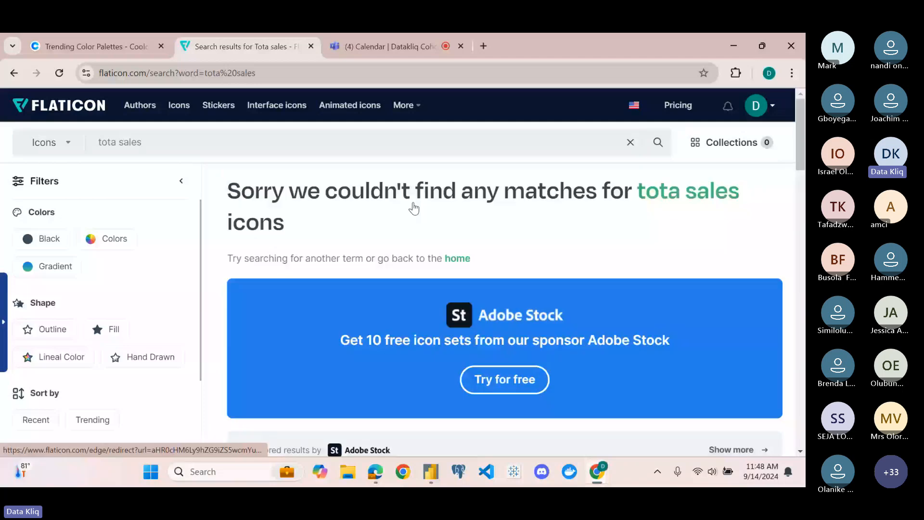
left_click(115, 145)
type("l")
left_click(658, 143)
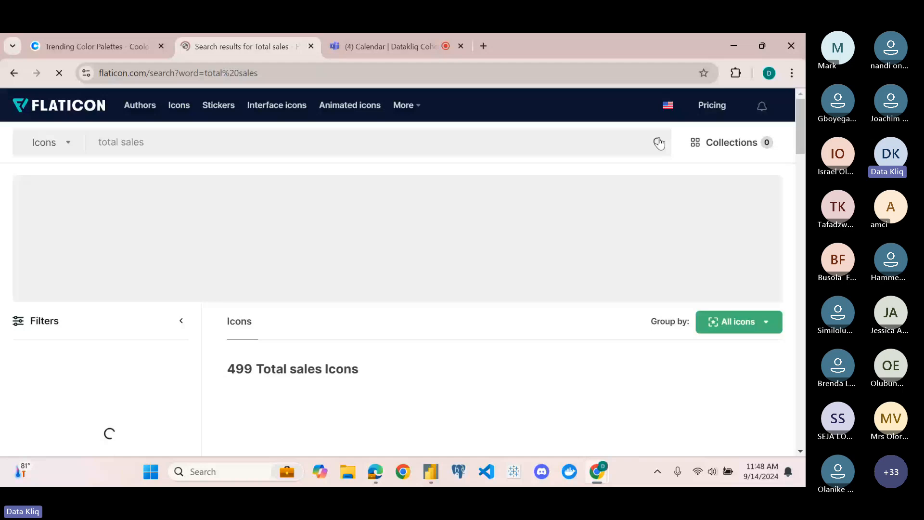
Browse the total sales icons and download the outline icon of a hand holding a shopping bag as PNG, closing the attribution notice
scroll(386, 375, "down", 5)
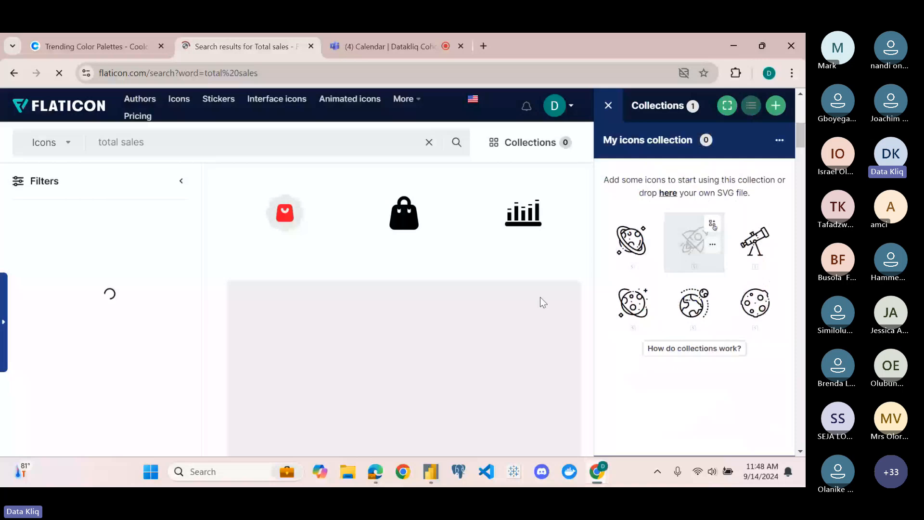
scroll(484, 285, "down", 3)
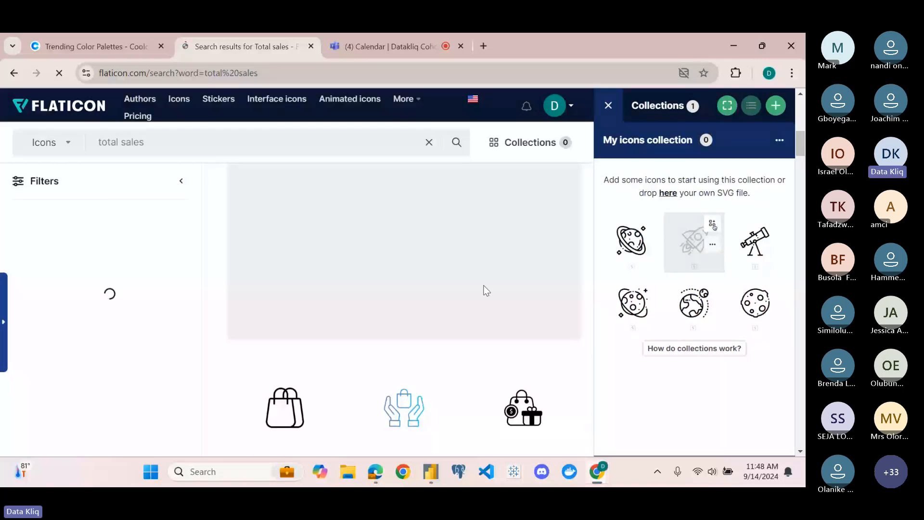
scroll(483, 285, "down", 5)
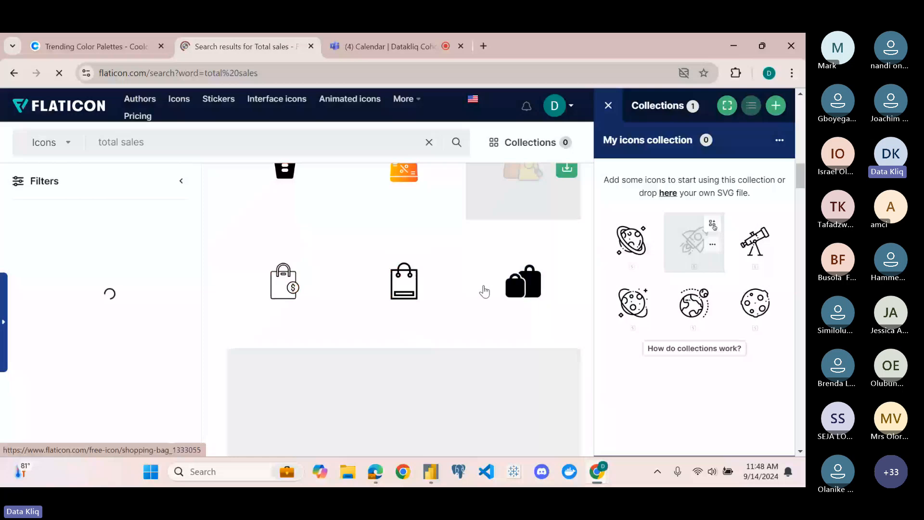
scroll(485, 290, "down", 4)
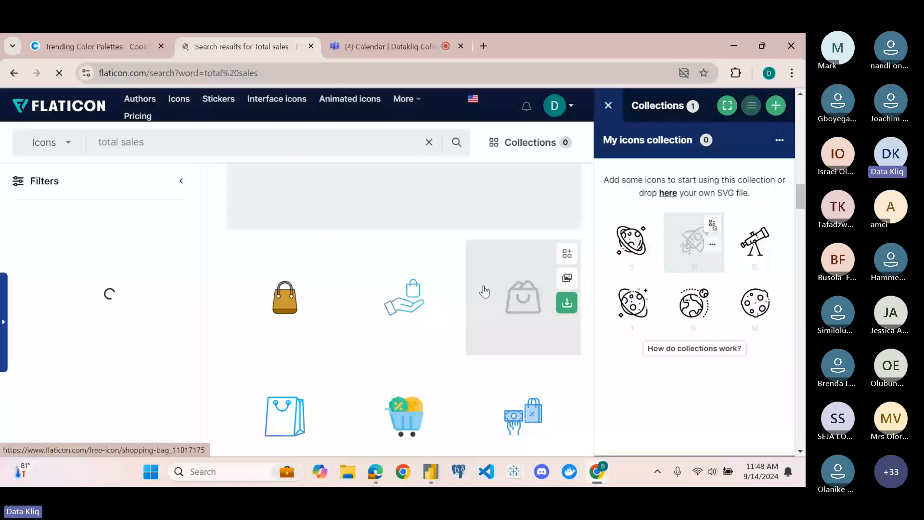
scroll(484, 291, "down", 8)
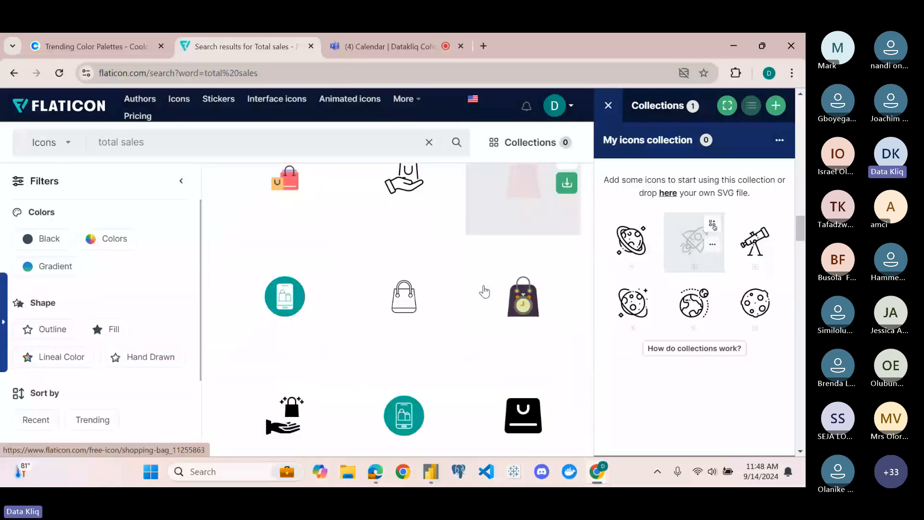
scroll(484, 291, "down", 2)
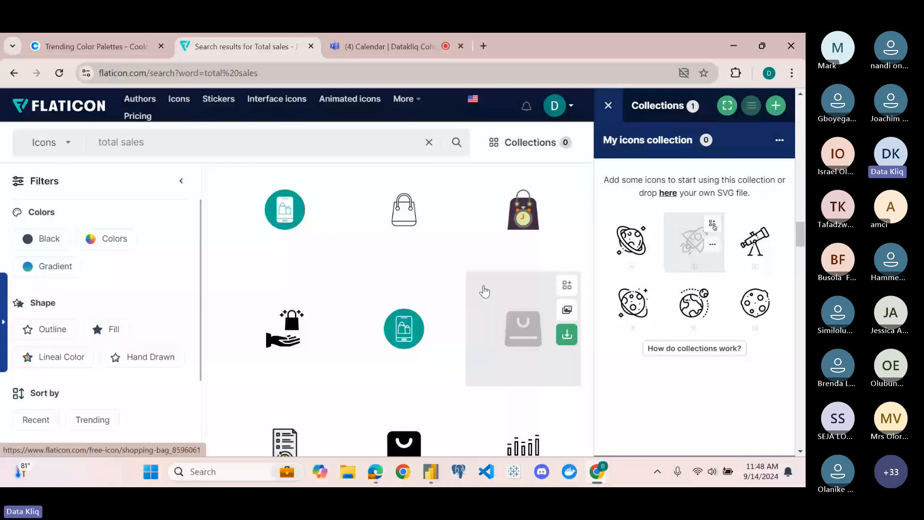
scroll(485, 290, "down", 3)
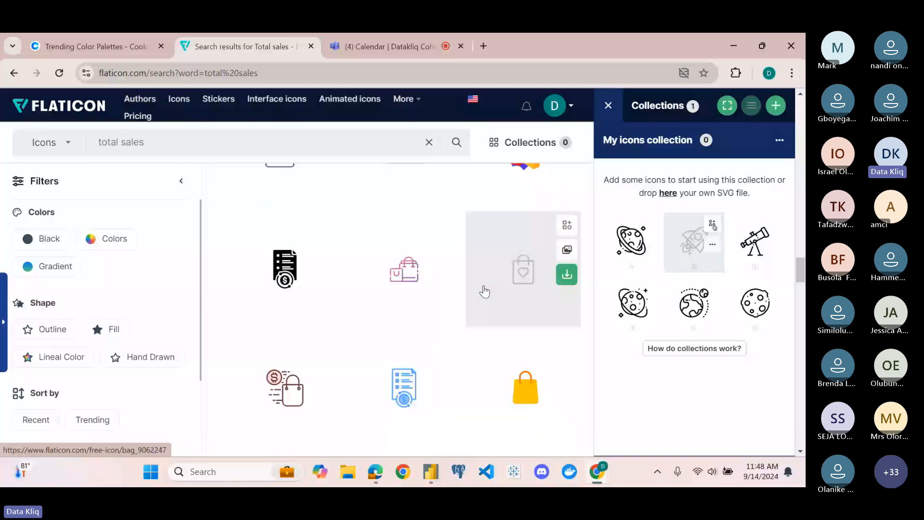
scroll(485, 291, "down", 3)
scroll(485, 290, "down", 3)
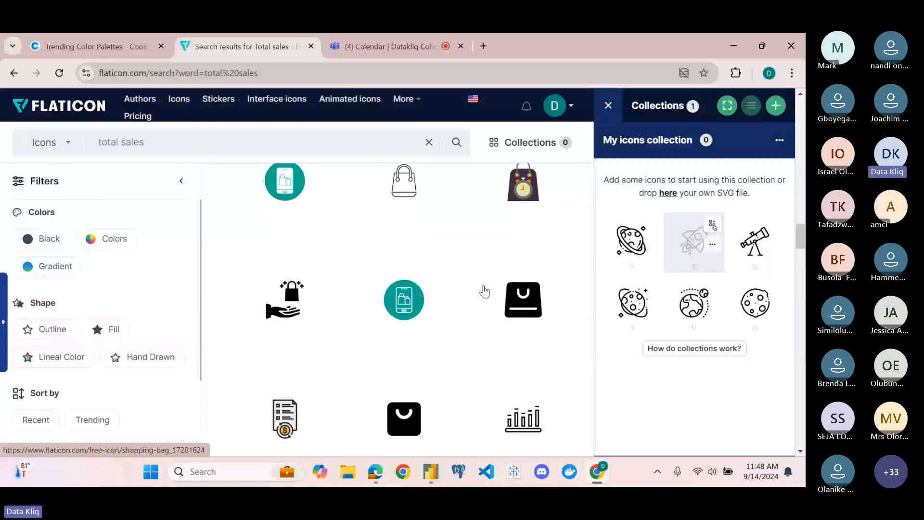
scroll(484, 290, "up", 3)
scroll(476, 290, "up", 2)
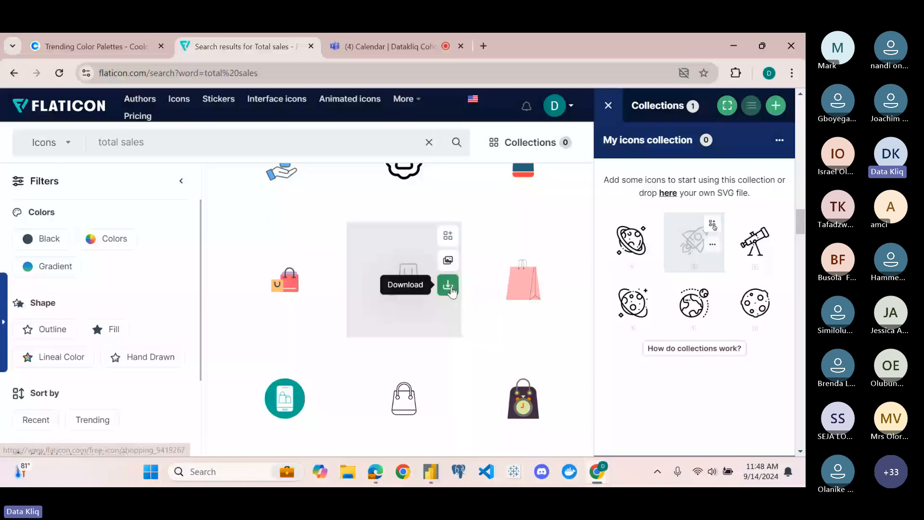
left_click(448, 286)
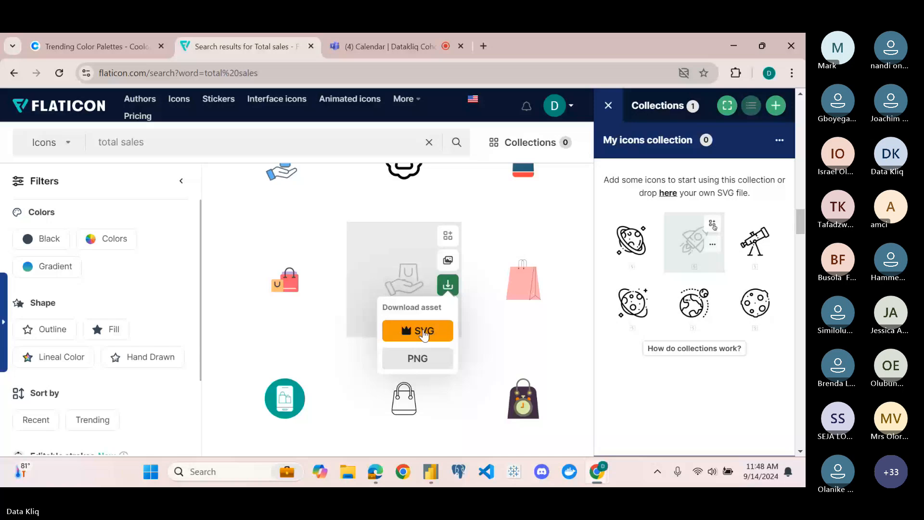
left_click(418, 359)
left_click(567, 245)
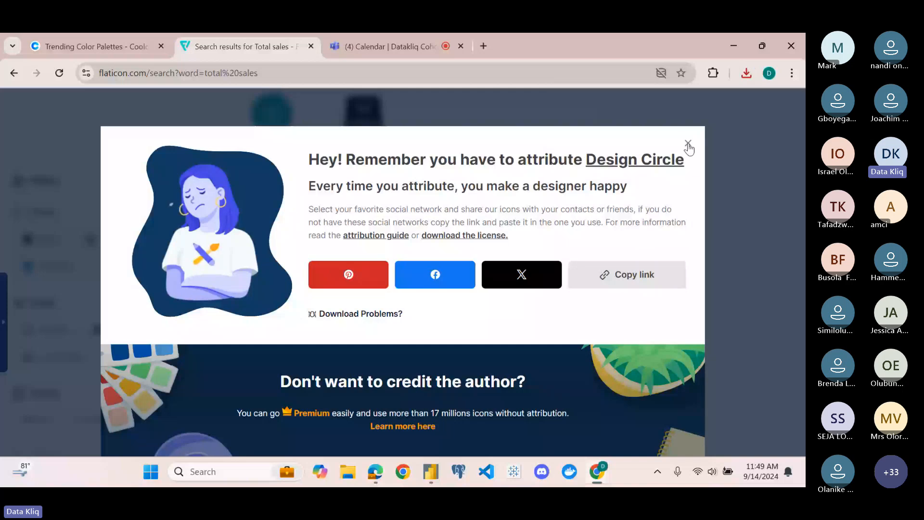
left_click(689, 144)
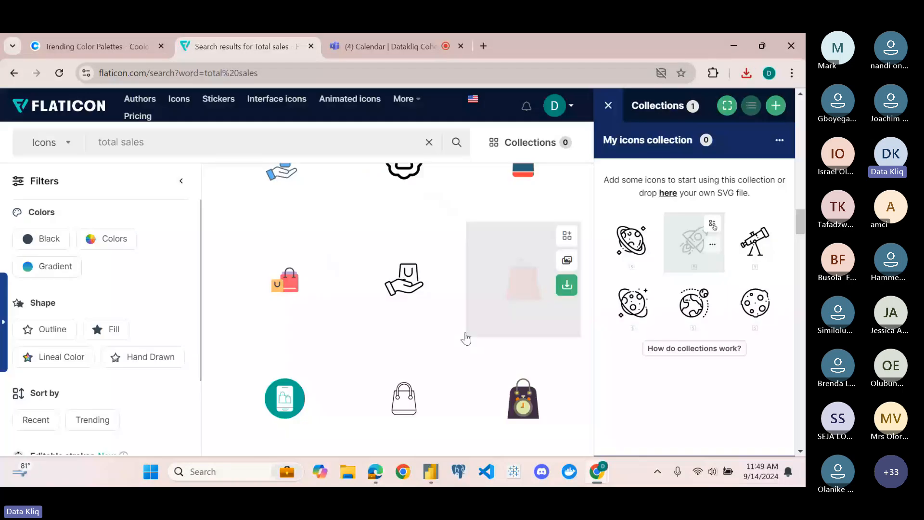
Check the metric cards on the Power BI dashboard, then return to Flaticon and search its icons for "profit"
mouse_move(430, 471)
left_click(411, 402)
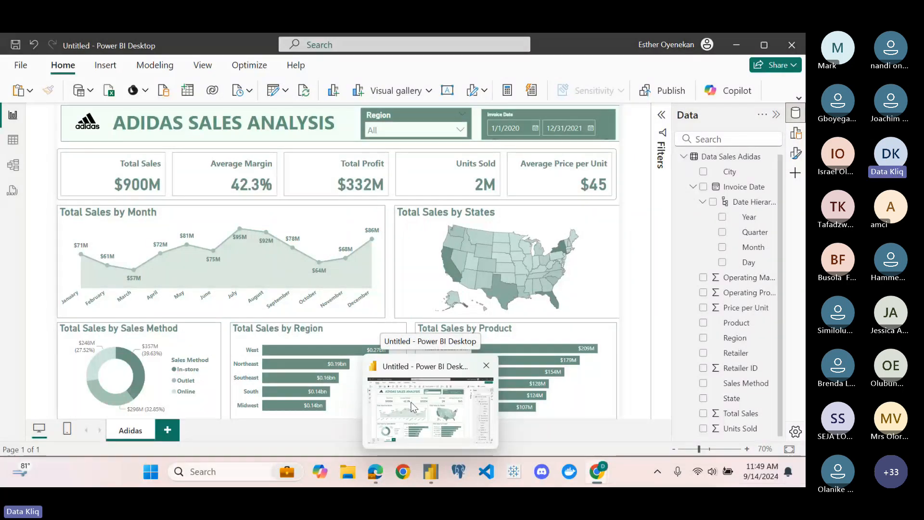
key("ctrl+a")
key("BackSpace")
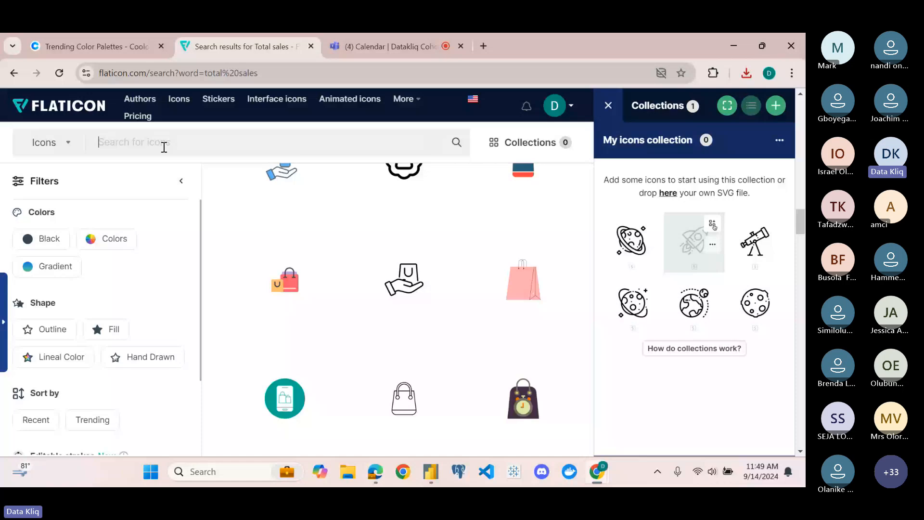
type("profit")
key("Return")
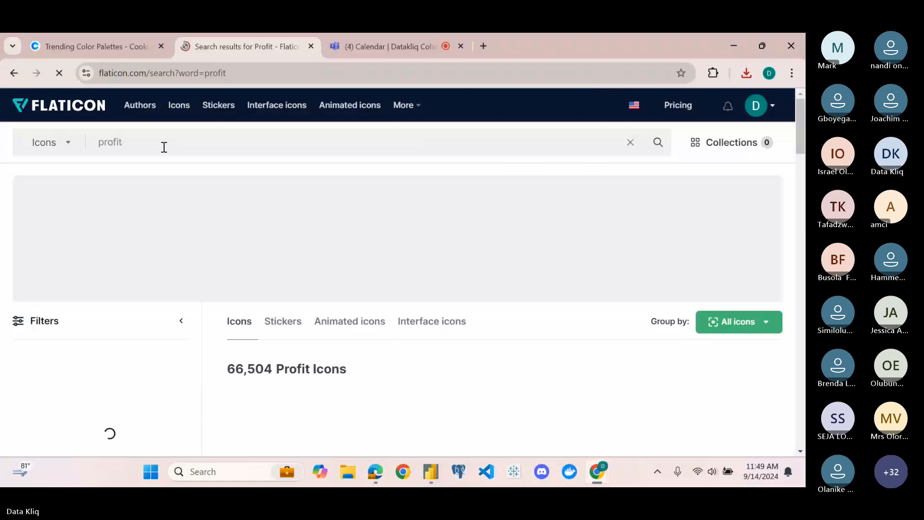
Download the outline icon of coin stacks with rising arrows and a percent sign as a free PNG, closing the attribution notice
scroll(299, 371, "down", 3)
scroll(299, 375, "down", 1)
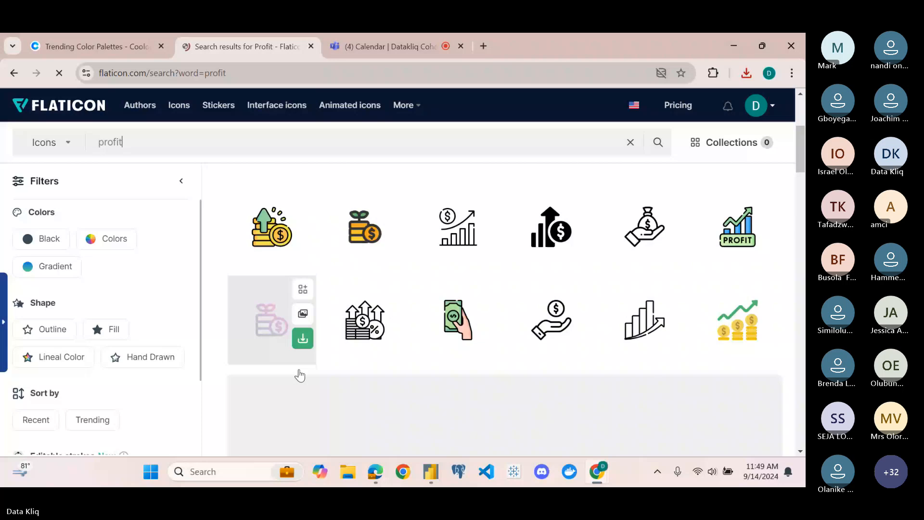
scroll(299, 375, "down", 1)
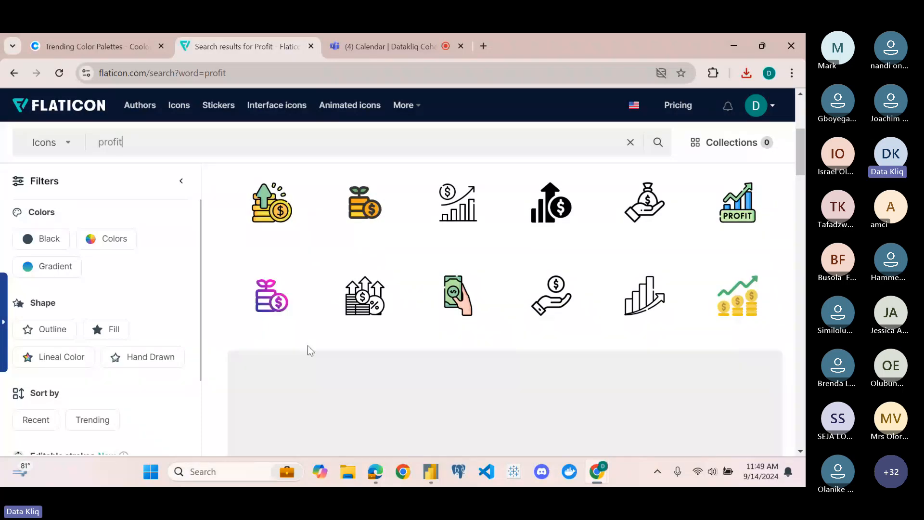
left_click(386, 313)
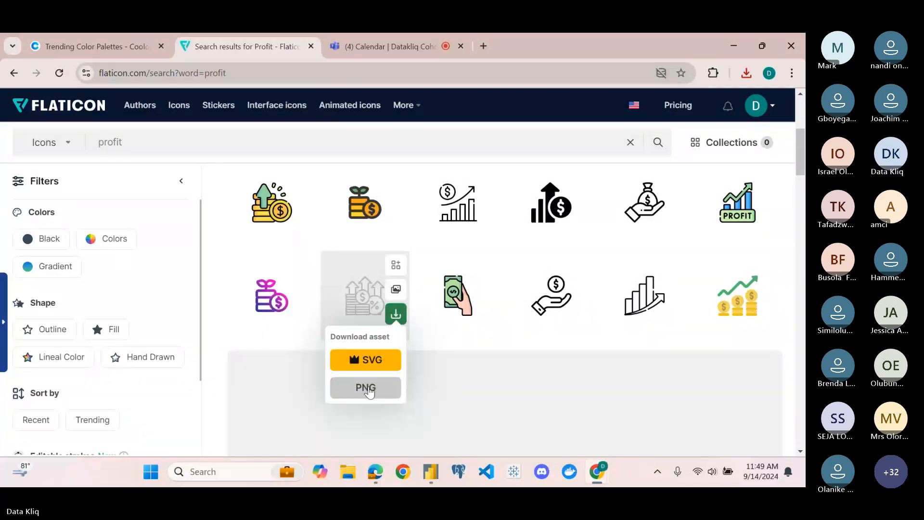
left_click(368, 386)
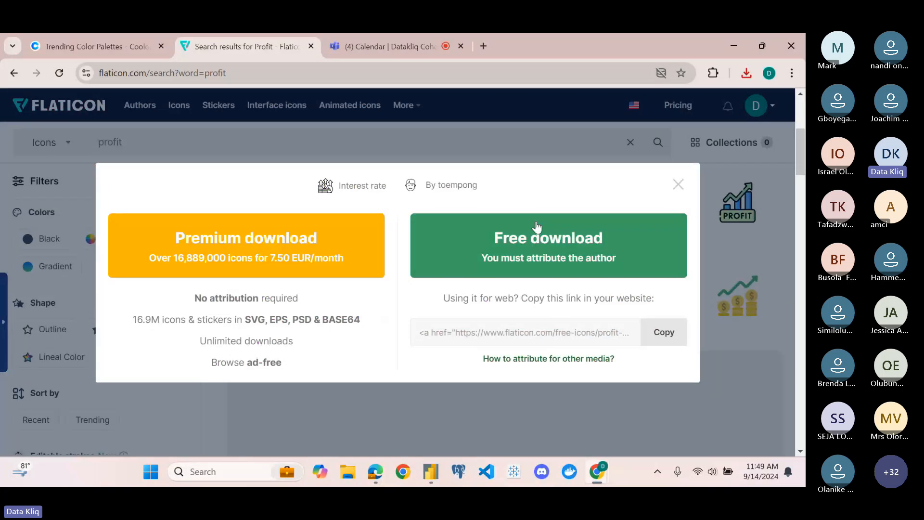
left_click(540, 239)
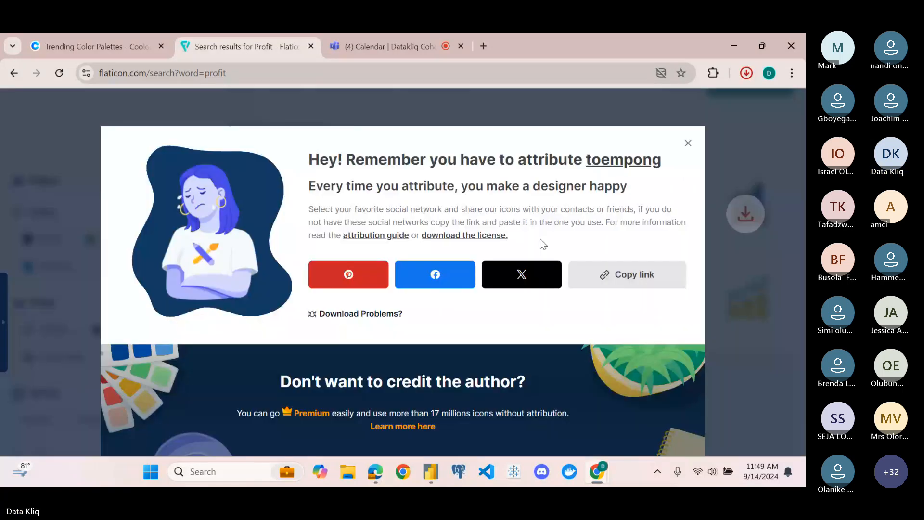
left_click(688, 143)
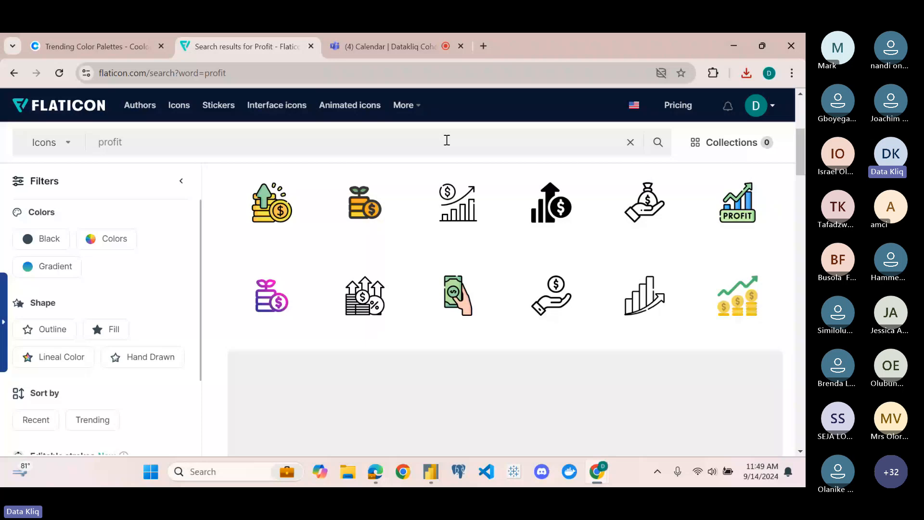
Search the Flaticon icons for "margin" and choose the suggested term "margin growth"
left_click(338, 137)
type("mar")
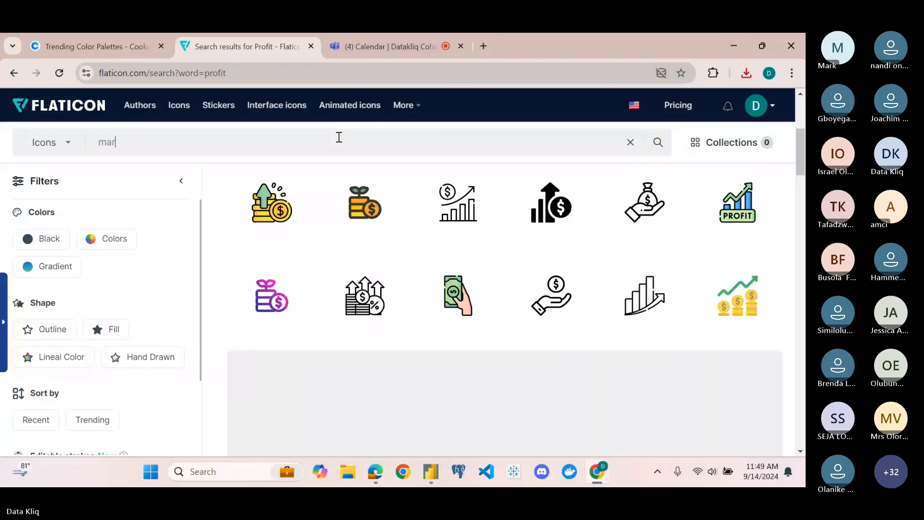
type("gin")
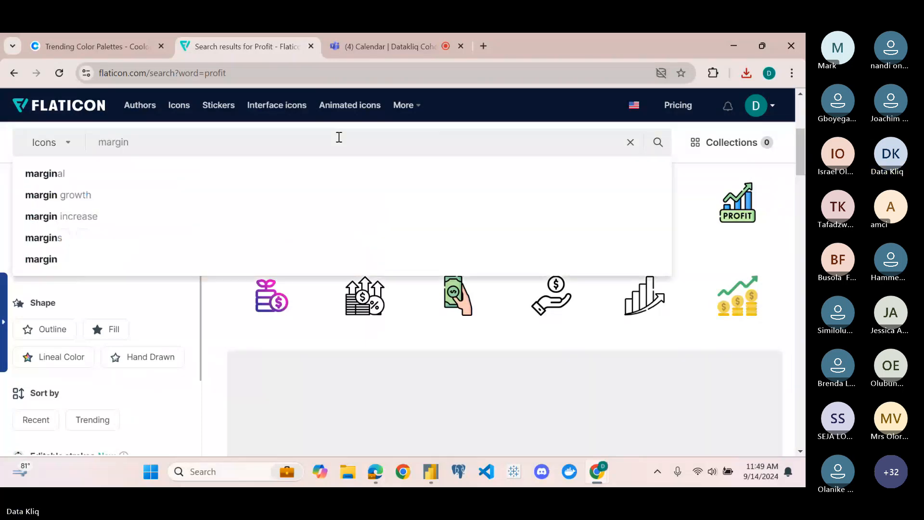
left_click(161, 195)
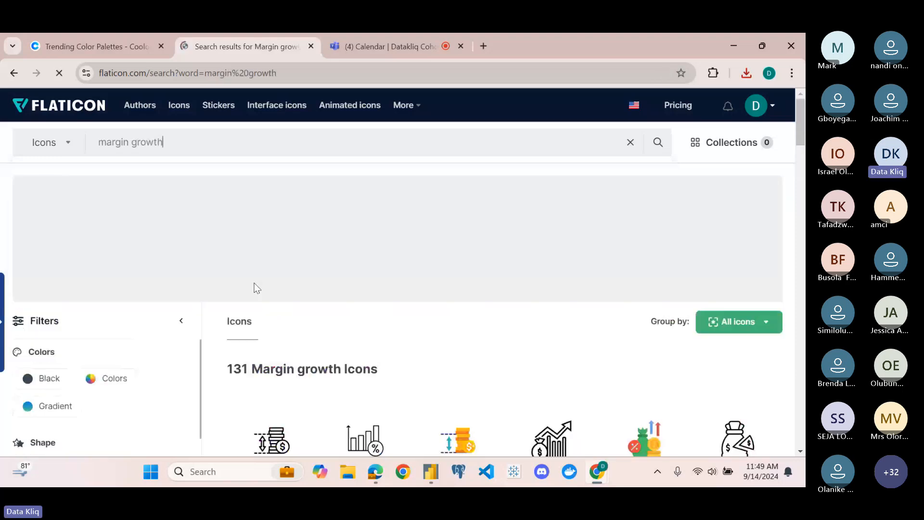
Browse the margin growth icons and download the black percent sign with an upward arrow as a free PNG, closing the attribution notice
scroll(257, 288, "down", 3)
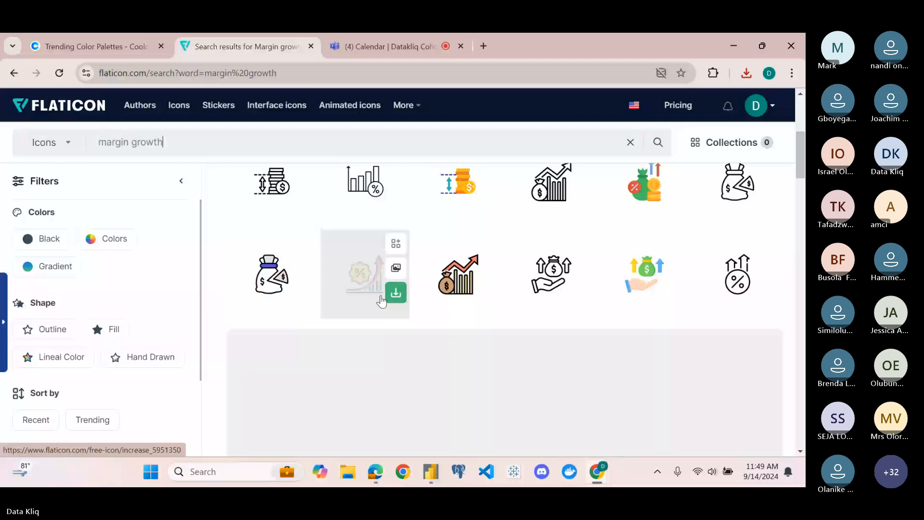
scroll(316, 274, "down", 1)
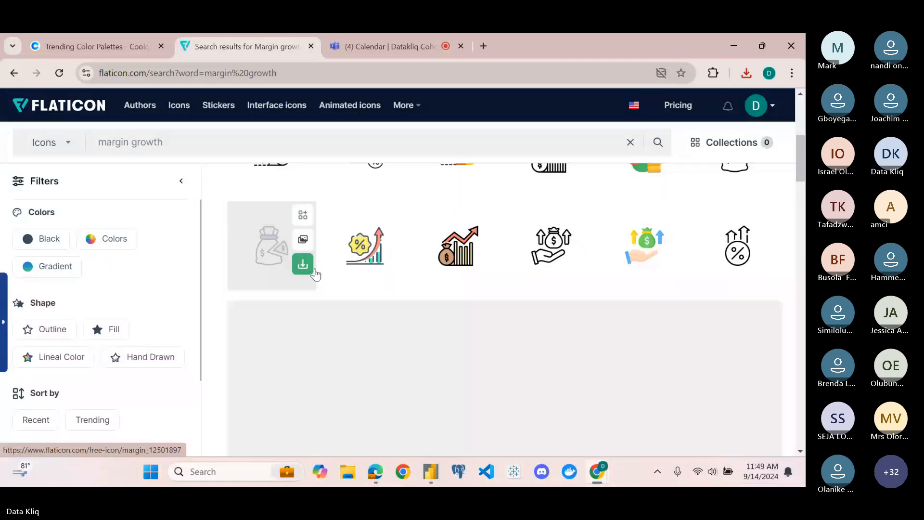
scroll(315, 275, "down", 3)
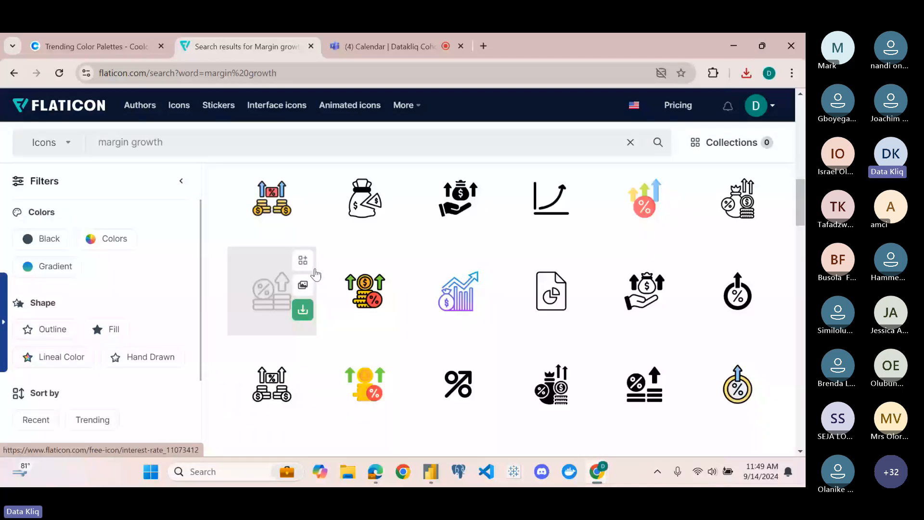
scroll(477, 302, "down", 3)
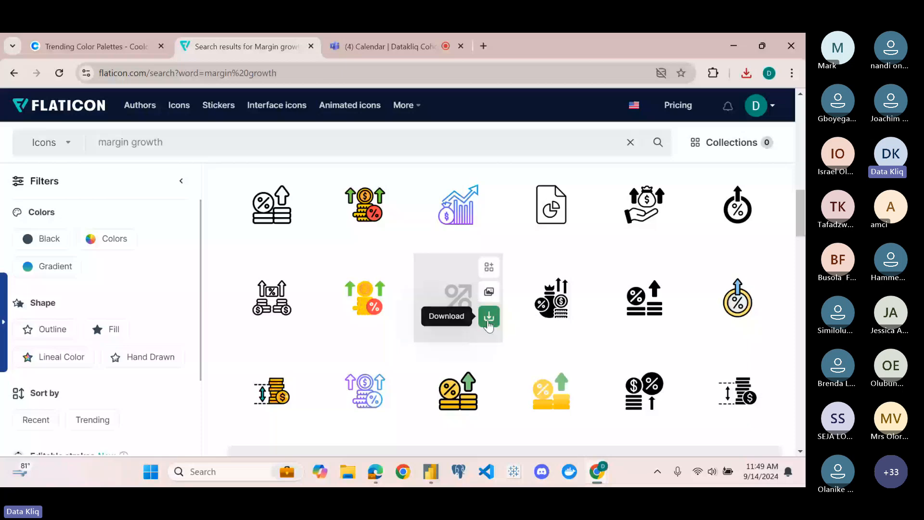
left_click(489, 317)
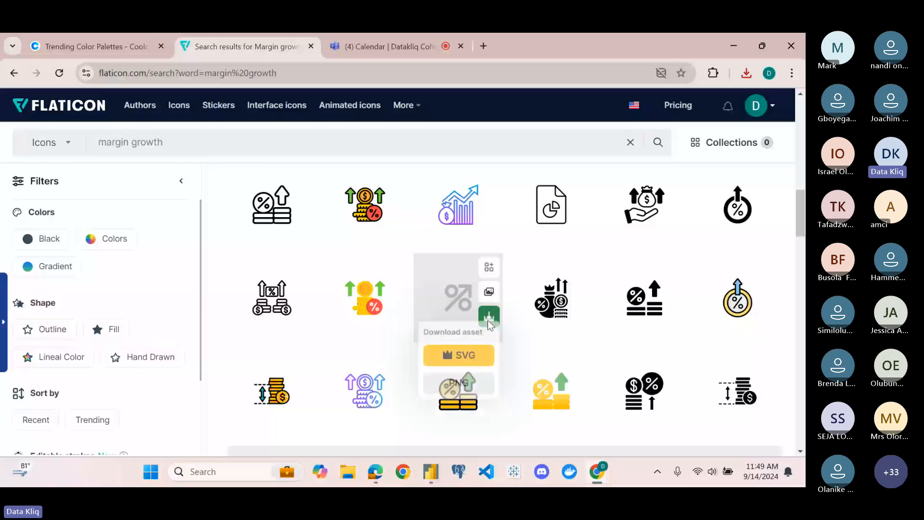
left_click(465, 363)
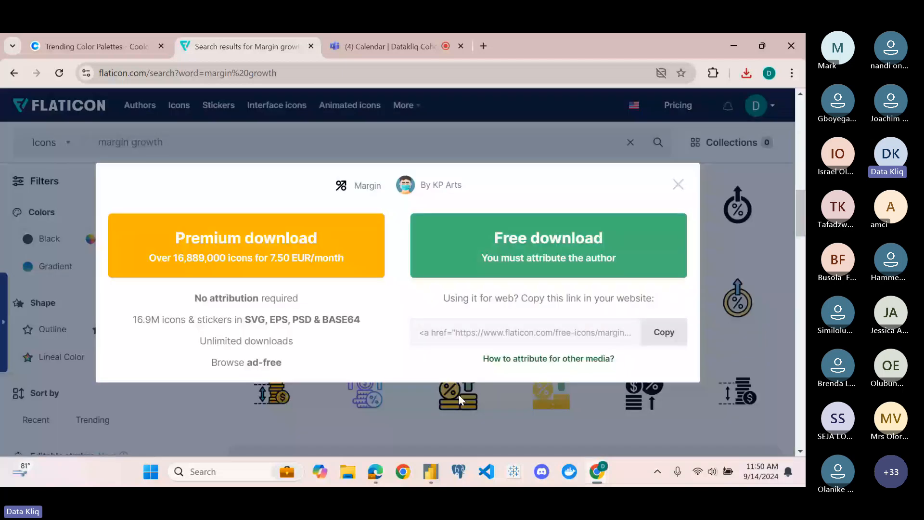
left_click(531, 264)
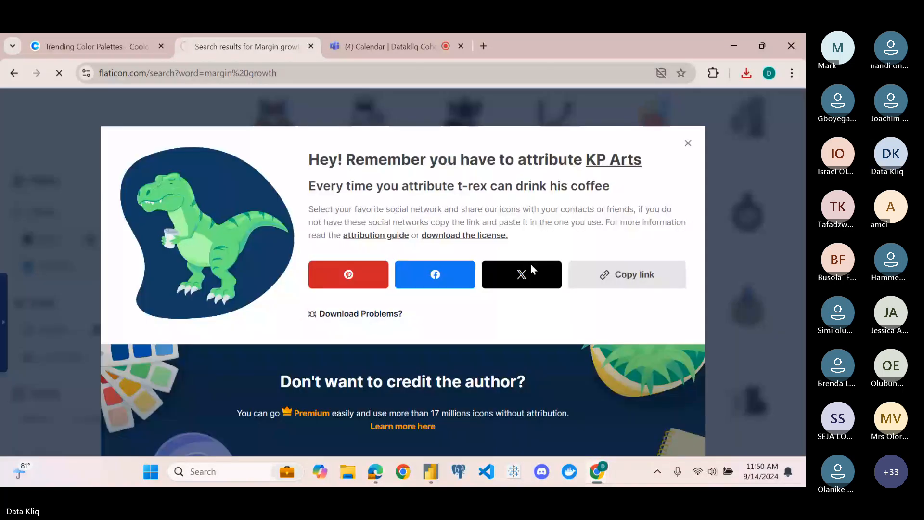
left_click(524, 120)
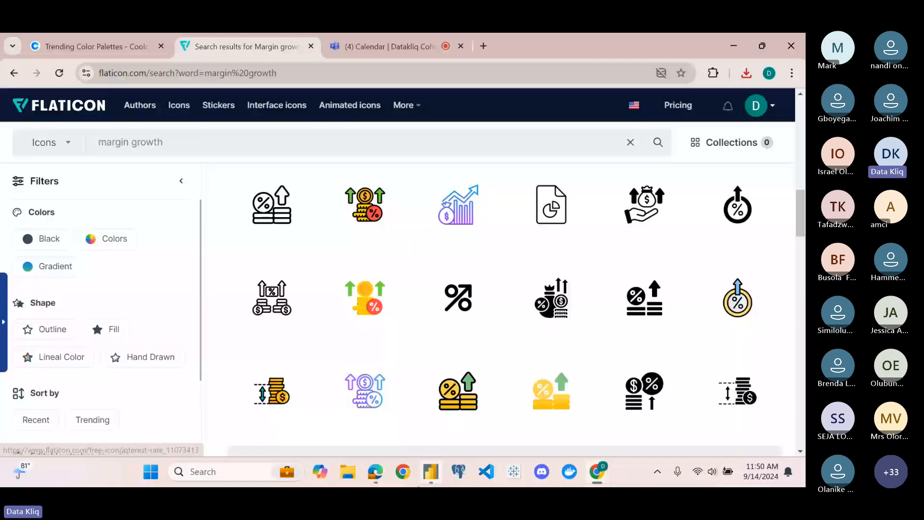
Replace the Flaticon search term with "price" and run the icon search
mouse_move(436, 478)
mouse_move(416, 398)
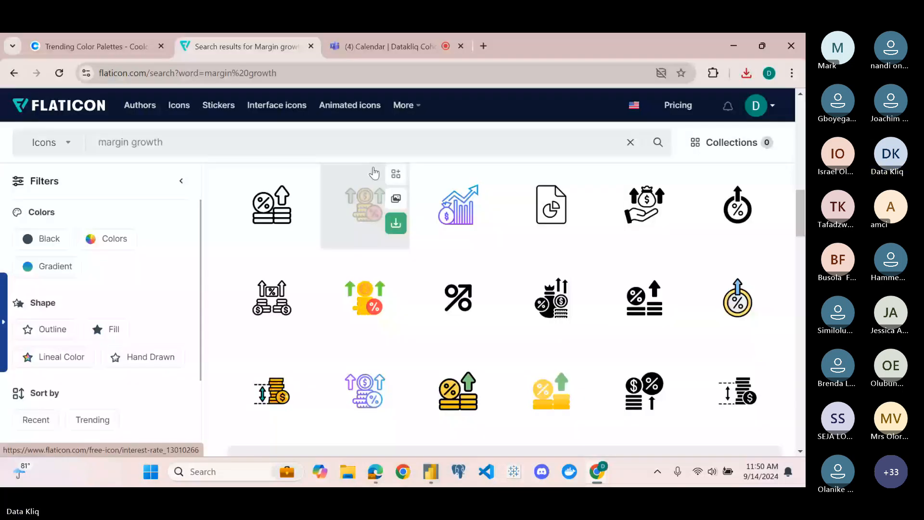
left_click(237, 137)
key("BackSpace")
key("BackSpace")
key("BackSpace")
key("BackSpace")
key("BackSpace")
key("BackSpace")
key("BackSpace")
key("BackSpace")
key("BackSpace")
key("BackSpace")
key("BackSpace")
key("BackSpace")
key("BackSpace")
type("pric")
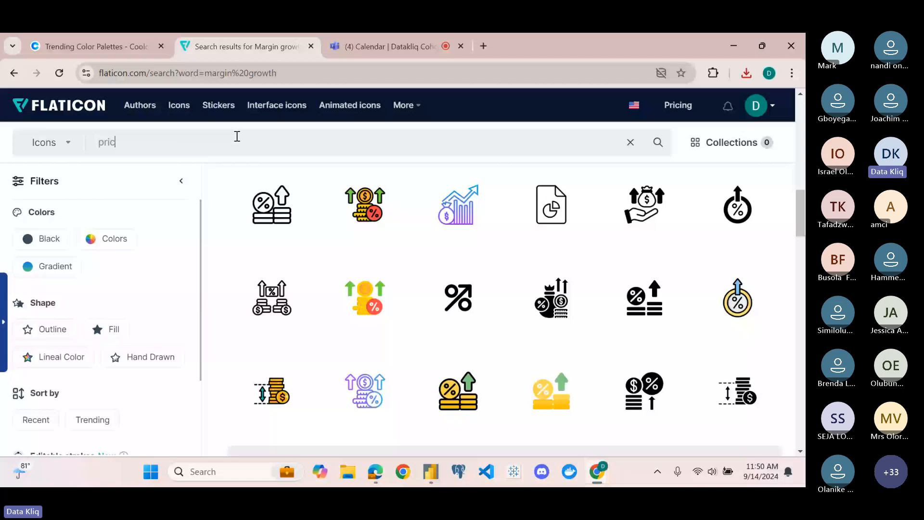
type("e")
key("Return")
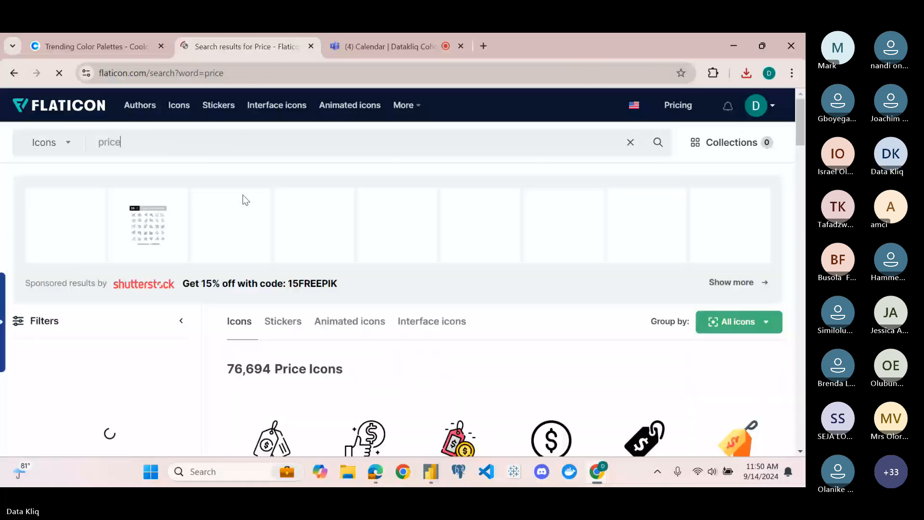
Download the outline icon of price tags with a dollar sign as a free PNG and close the attribution notice
scroll(324, 343, "down", 3)
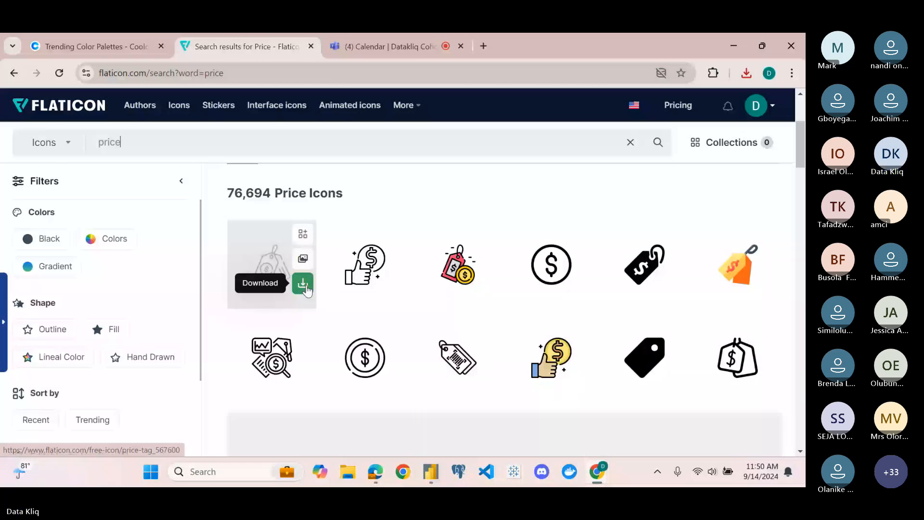
left_click(303, 285)
left_click(283, 357)
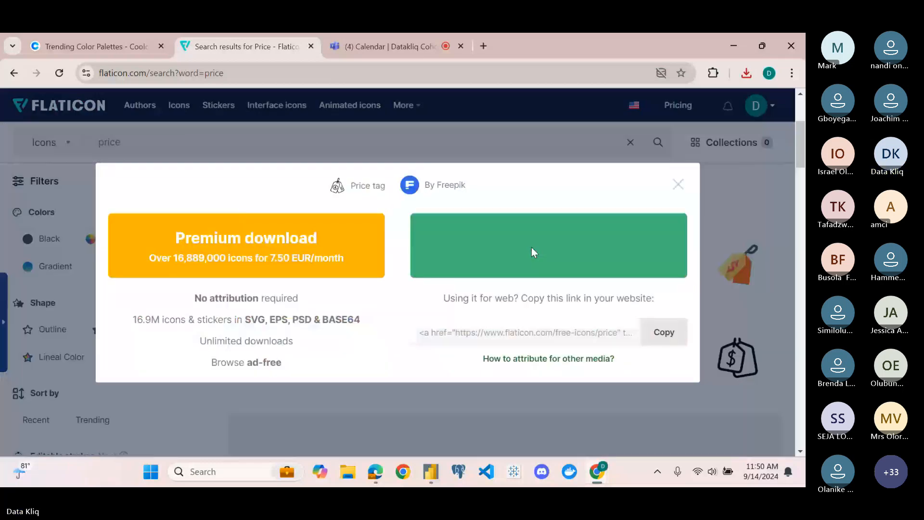
left_click(532, 248)
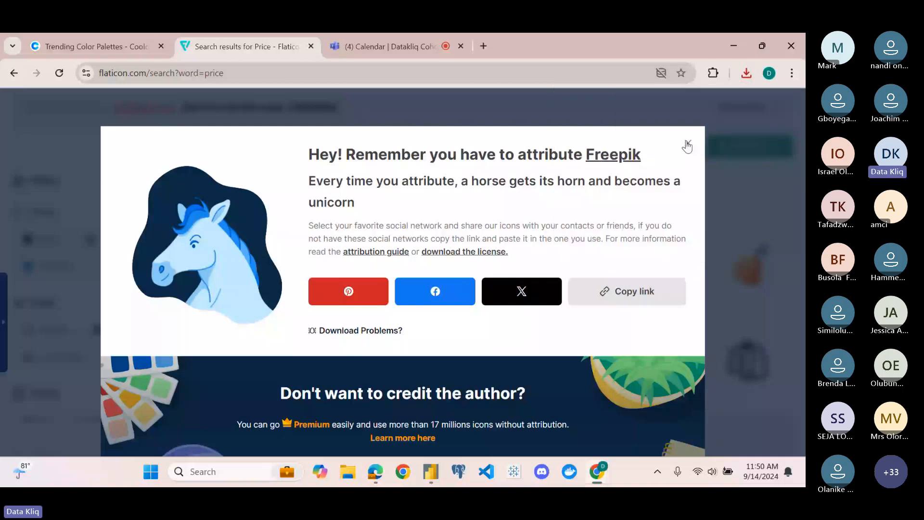
left_click(688, 144)
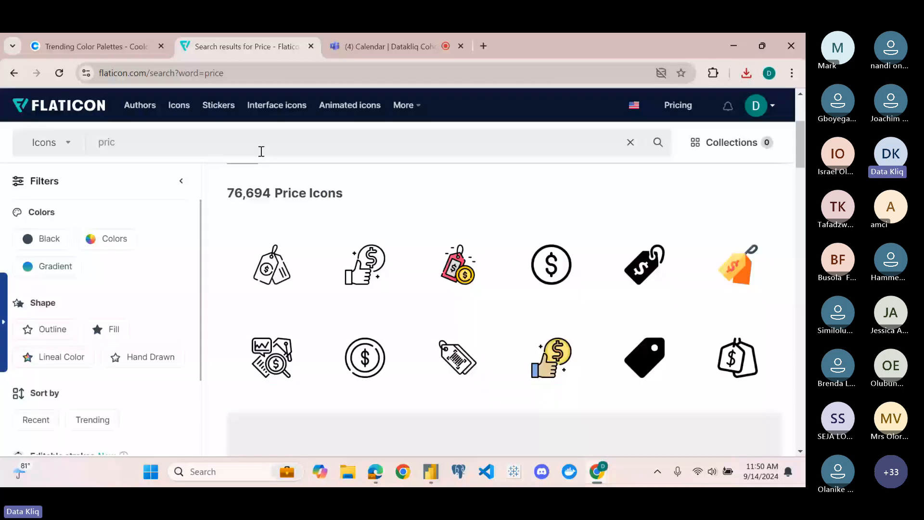
Search the Flaticon icons for "unit sold" and look through the results
key("BackSpace")
key("BackSpace")
key("BackSpace")
key("BackSpace")
type("un")
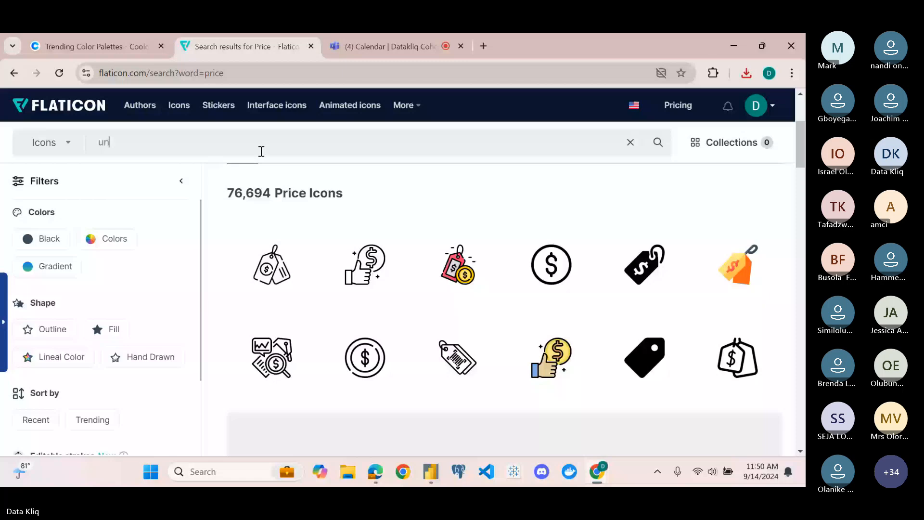
type("it sold")
key("Return")
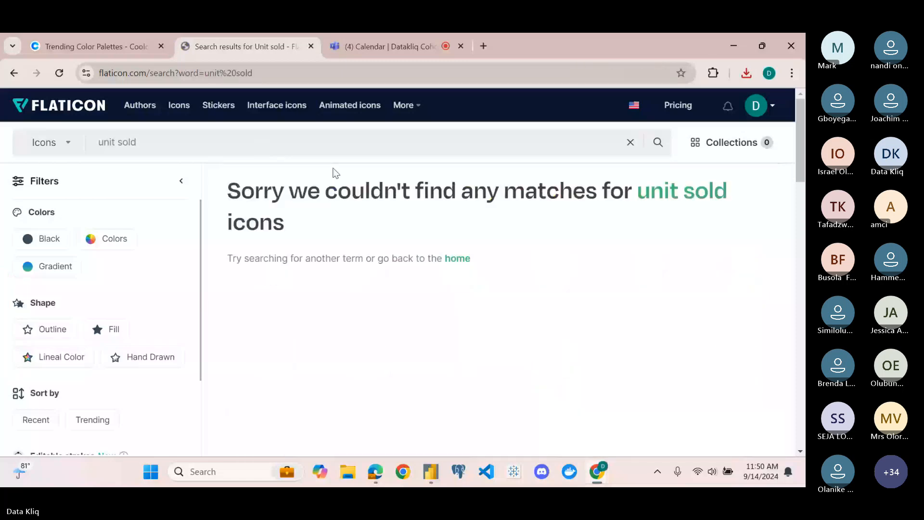
scroll(308, 300, "down", 5)
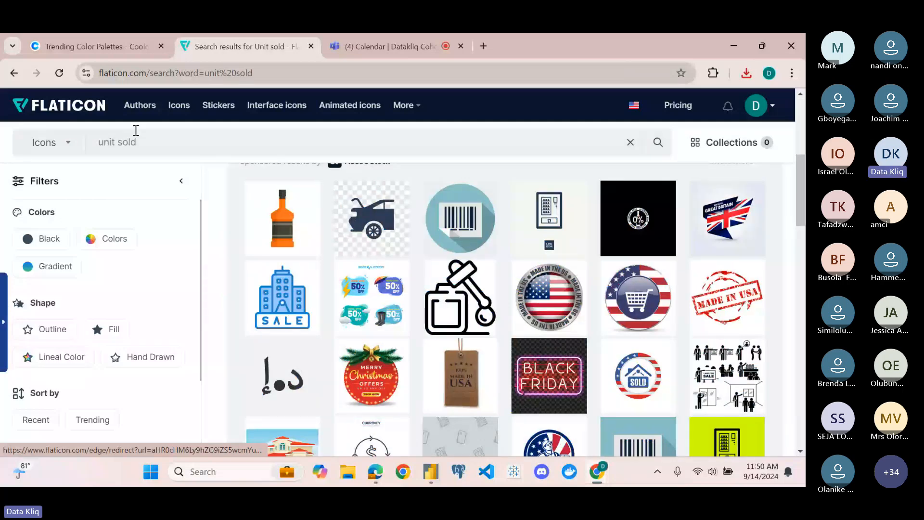
Shorten the Flaticon search term to "sold" and run the icon search again
left_click(121, 143)
key("BackSpace")
key("BackSpace")
key("BackSpace")
key("BackSpace")
key("BackSpace")
key("BackSpace")
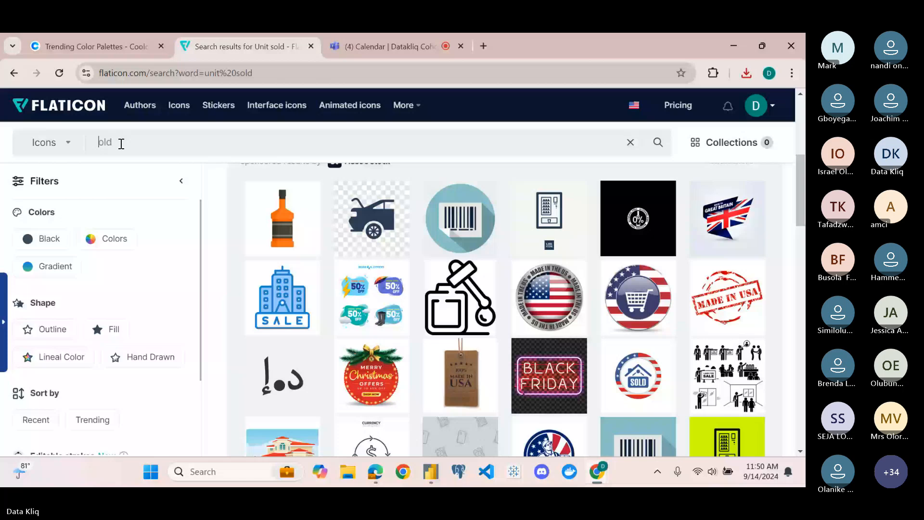
type("s")
key("Return")
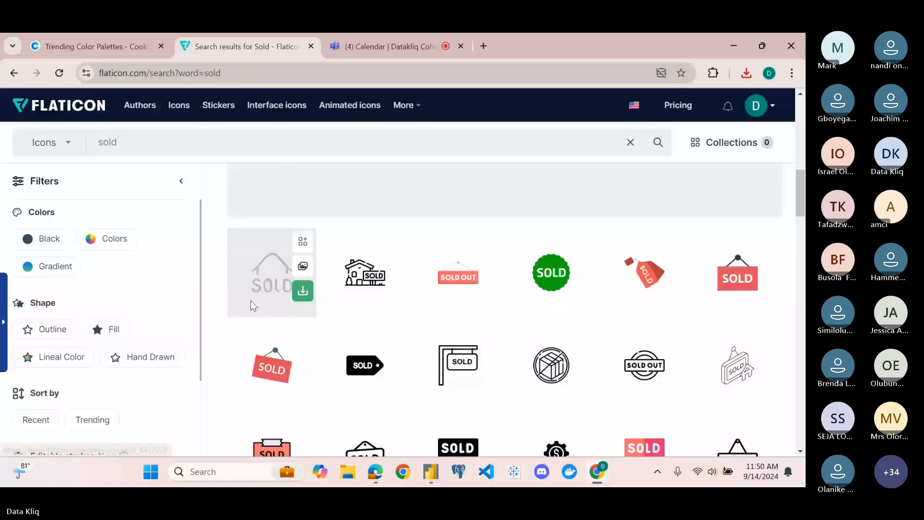
Download the outline icon of a shopping cart with an upward arrow as a free PNG
scroll(250, 305, "down", 2)
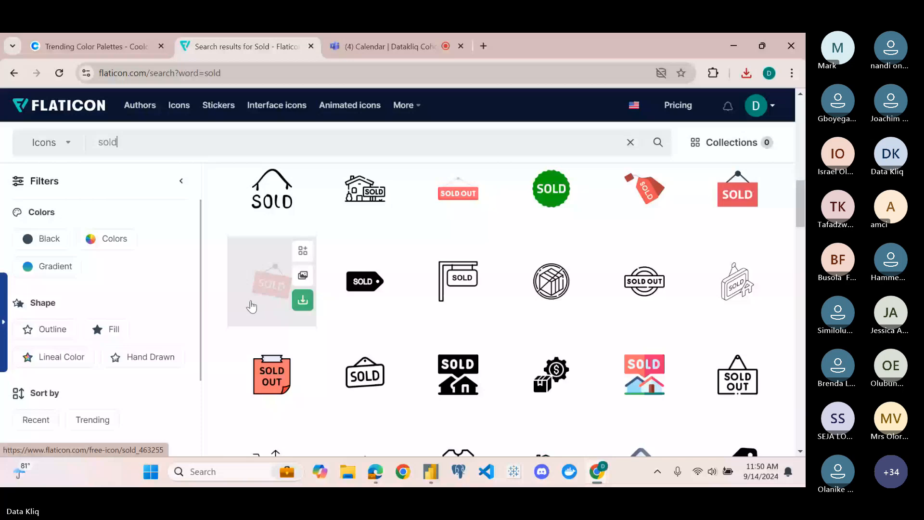
scroll(251, 307, "down", 2)
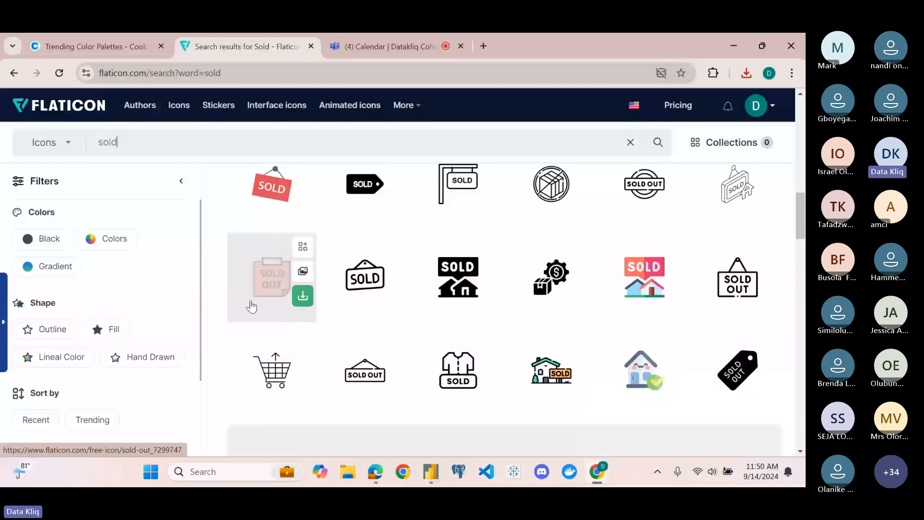
scroll(251, 307, "down", 1)
mouse_move(303, 353)
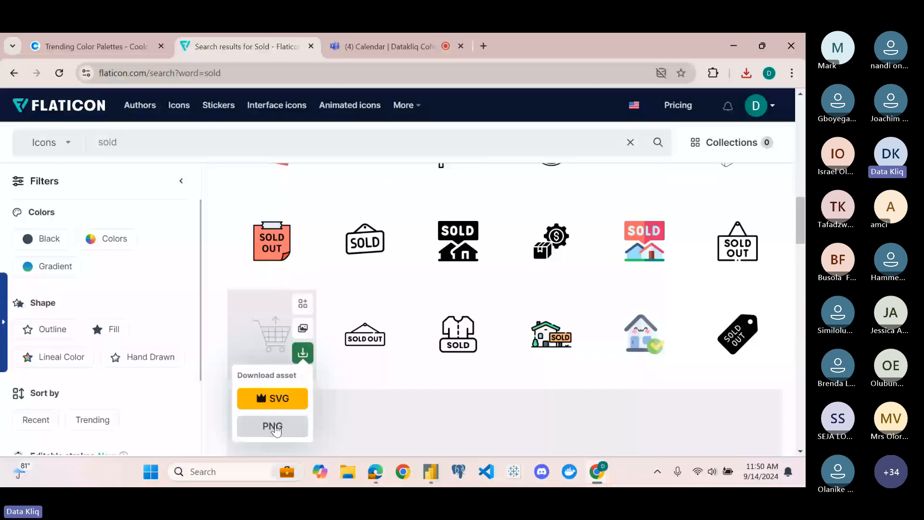
left_click(275, 427)
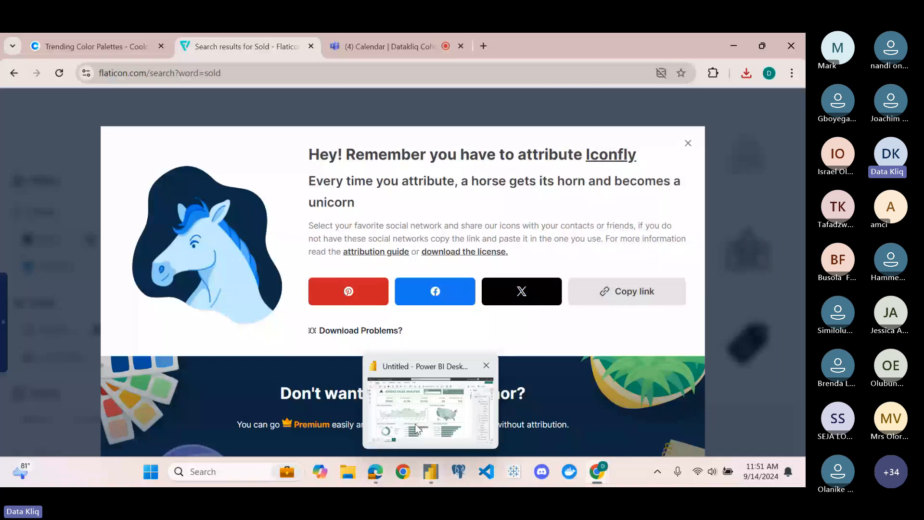
Switch to Power BI Desktop and insert the sold-out picture from the Downloads folder into the Adidas report page
left_click(417, 429)
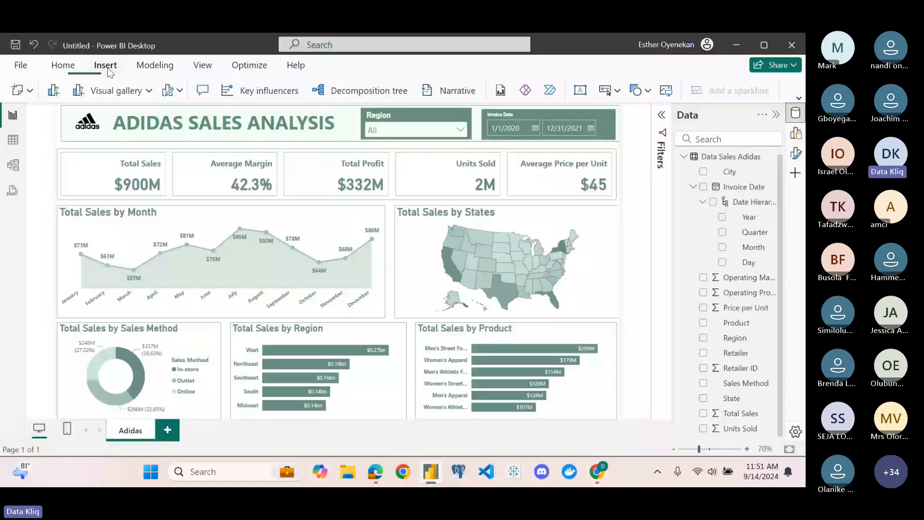
left_click(664, 94)
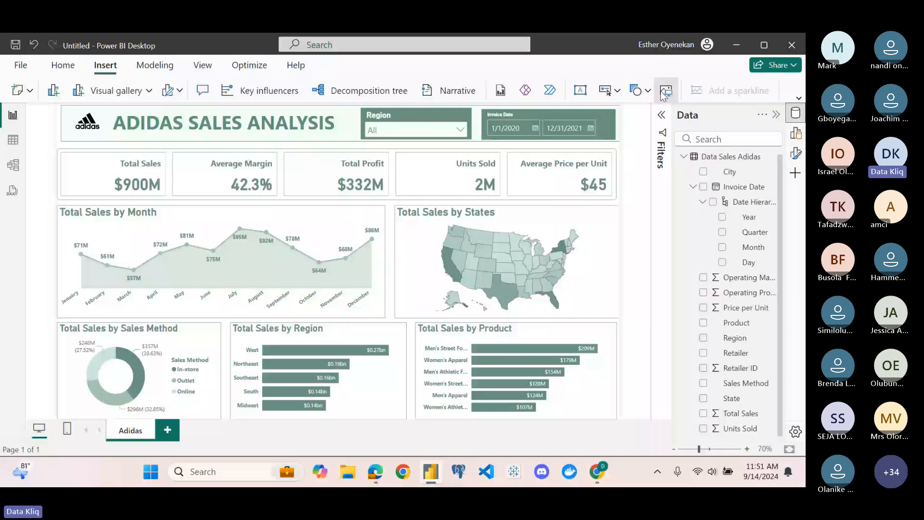
left_click(259, 237)
left_click(374, 169)
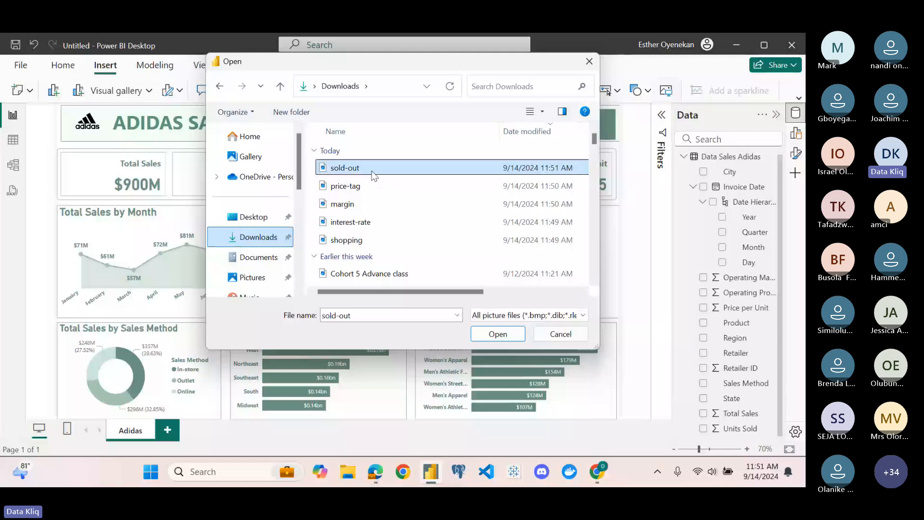
left_click(354, 255)
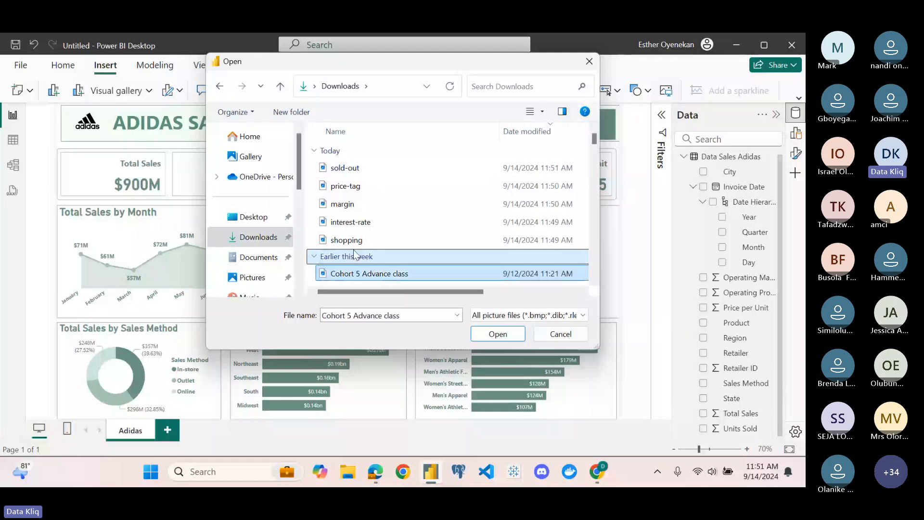
left_click(349, 168)
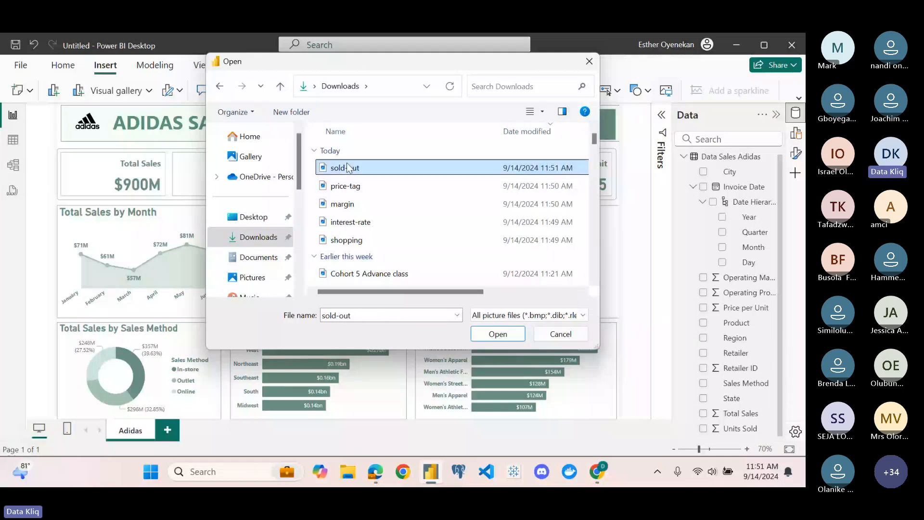
left_click(350, 241)
left_click(360, 170)
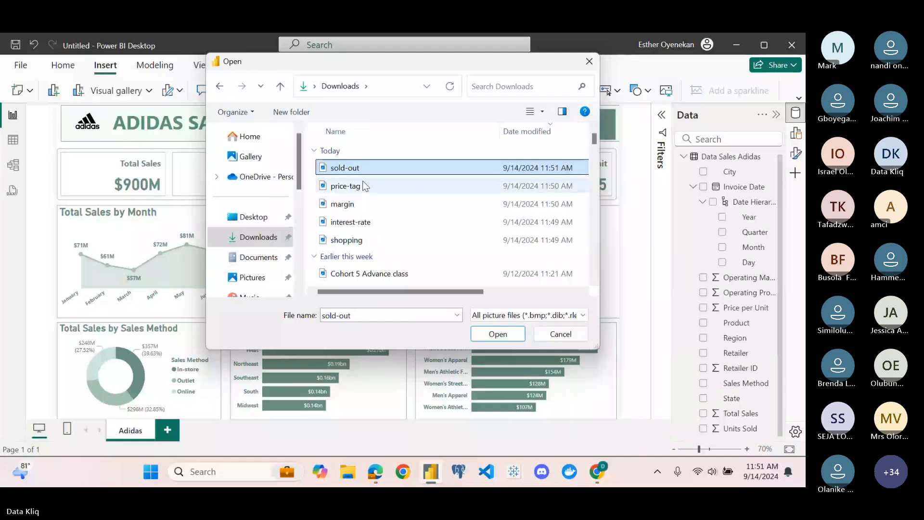
left_click(364, 183)
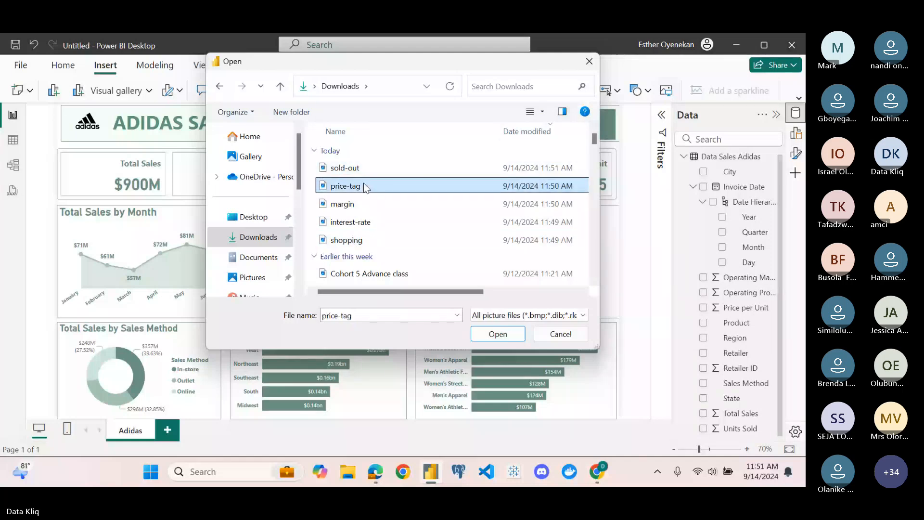
left_click(353, 168)
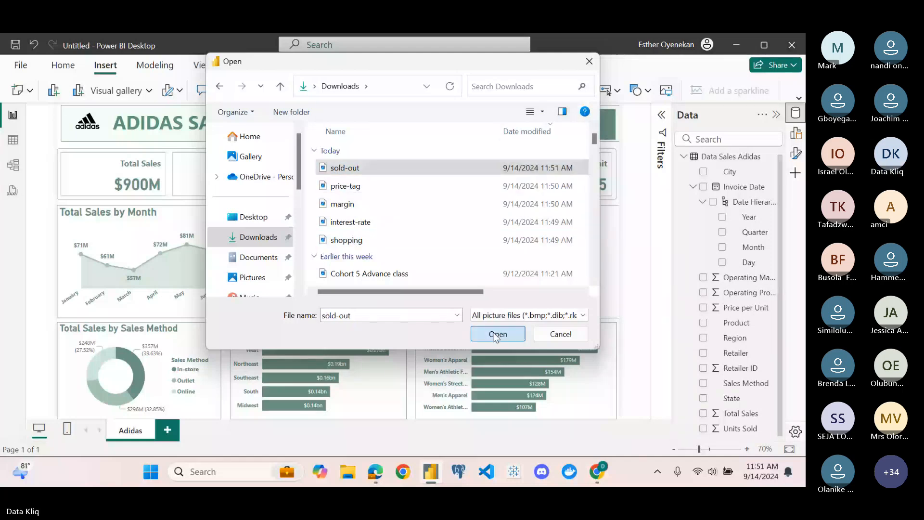
left_click(497, 334)
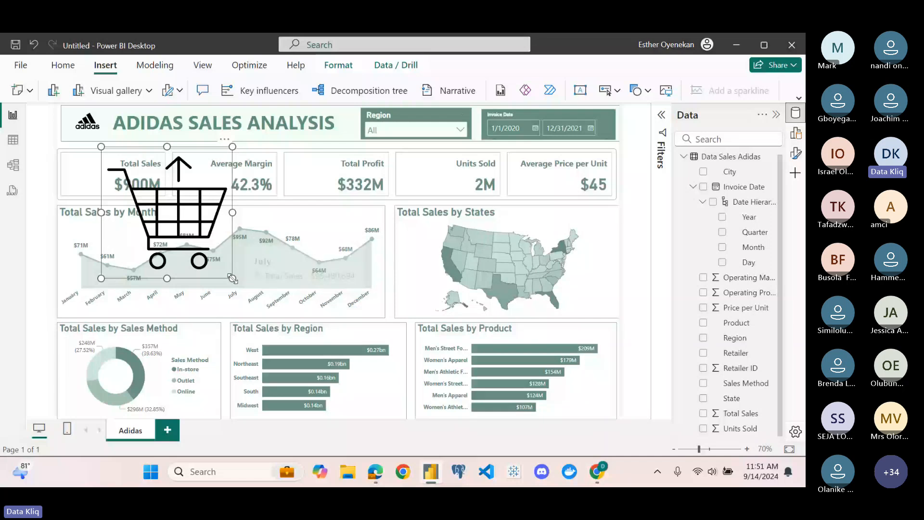
Shrink the shopping cart picture and place it beside the value on the Units Sold card
left_click_drag(232, 278, 158, 172)
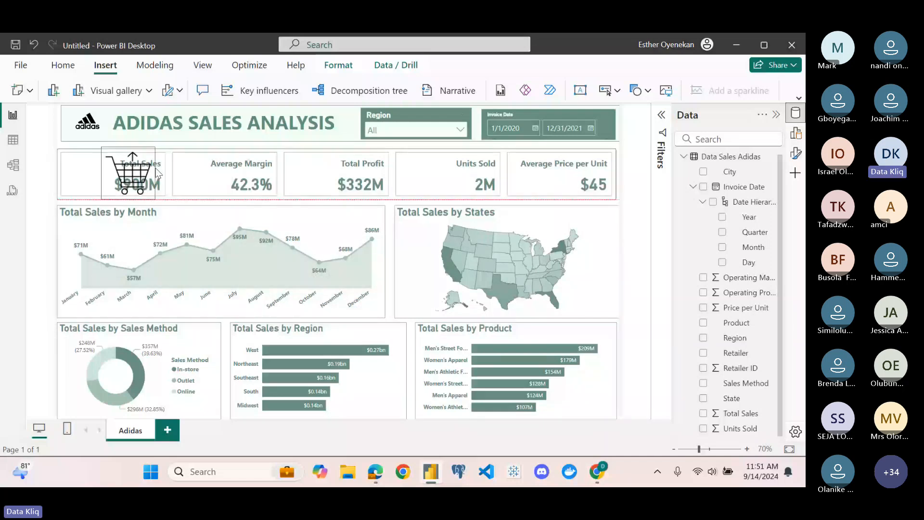
left_click_drag(159, 173, 449, 195)
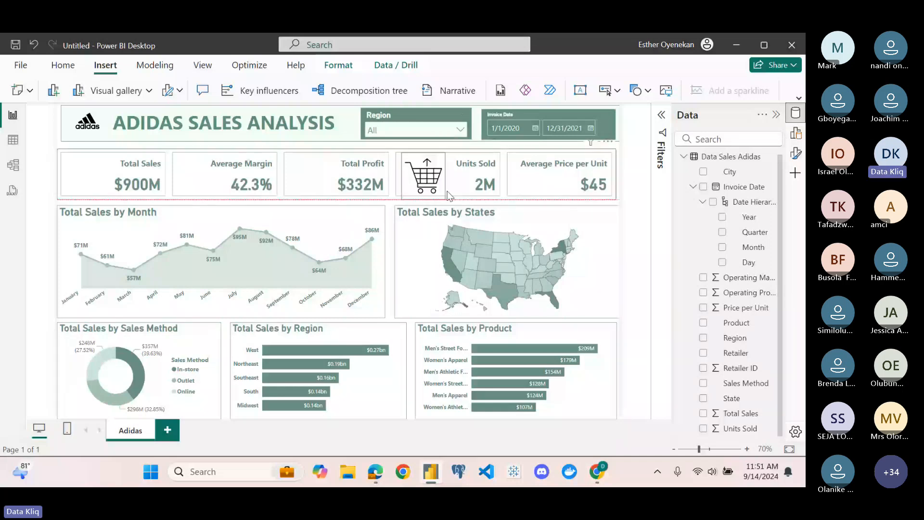
left_click_drag(449, 195, 444, 195)
left_click(633, 230)
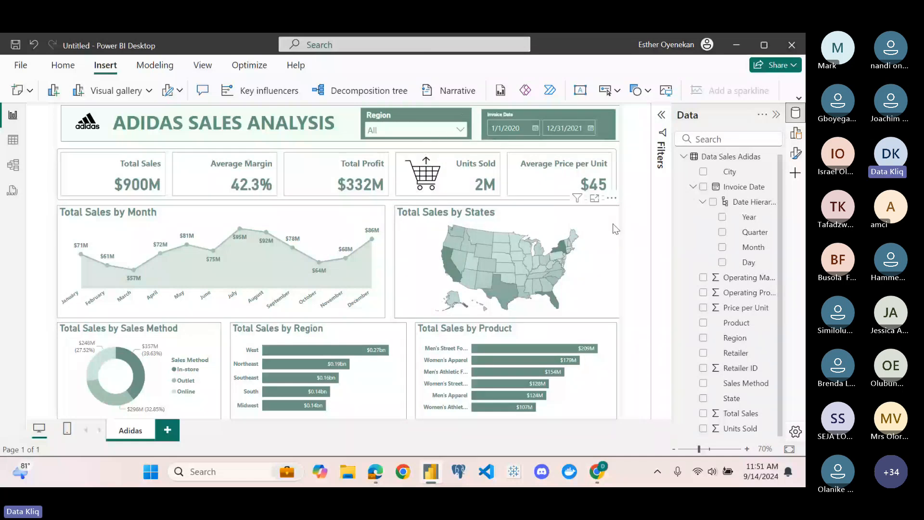
Insert the price-tag picture from Downloads, shrink it and place it beside the value on the Average Price per Unit card
mouse_move(565, 248)
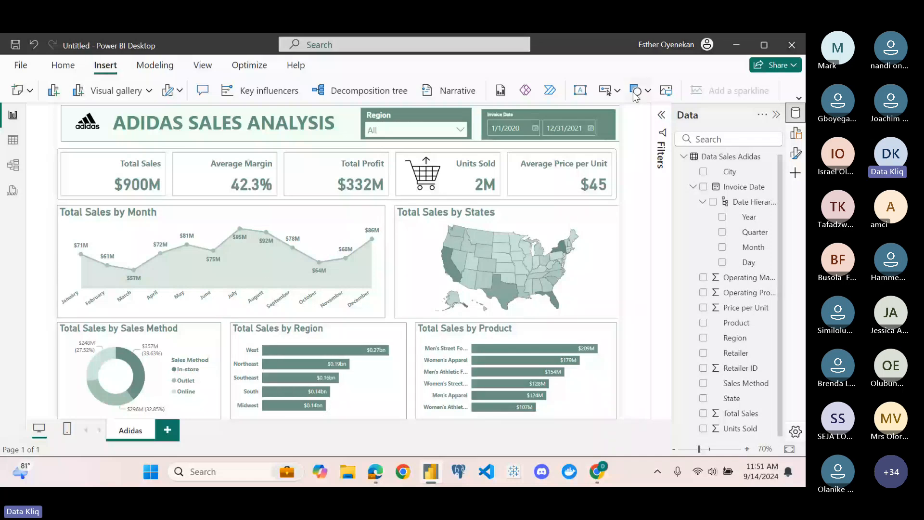
left_click(666, 91)
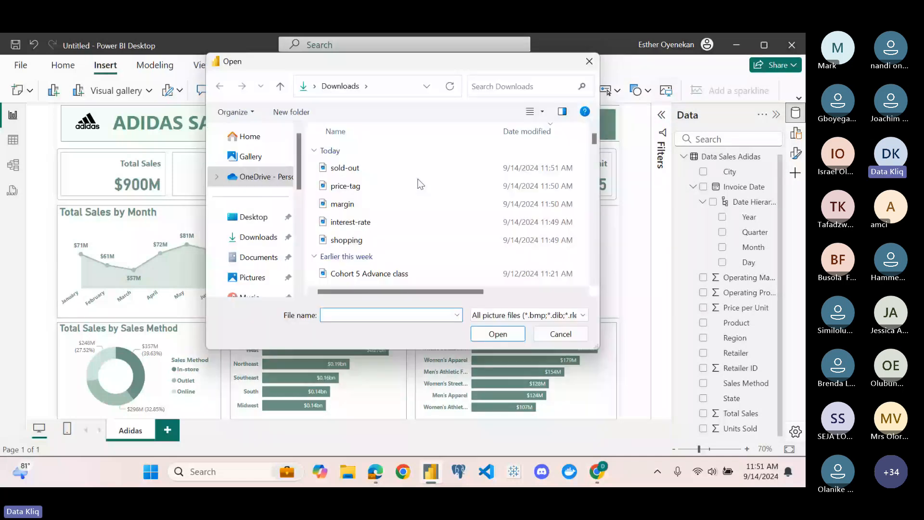
left_click(420, 185)
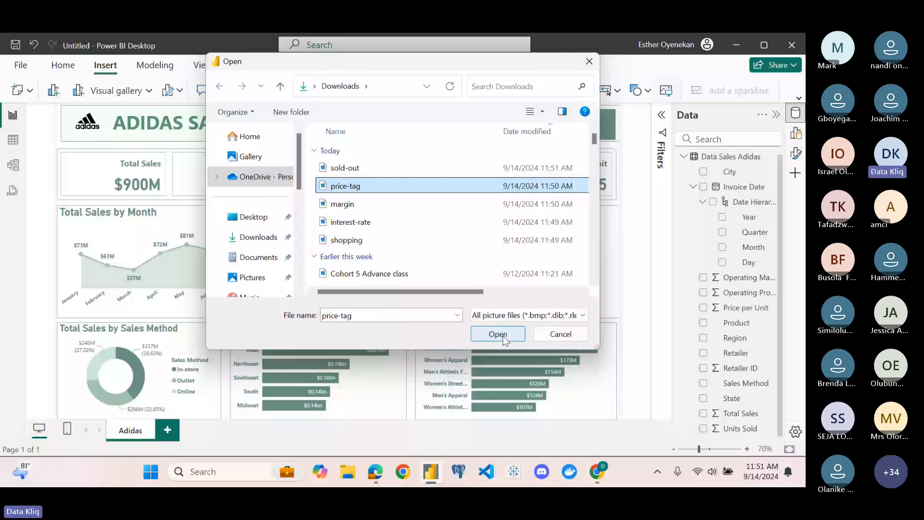
left_click(504, 338)
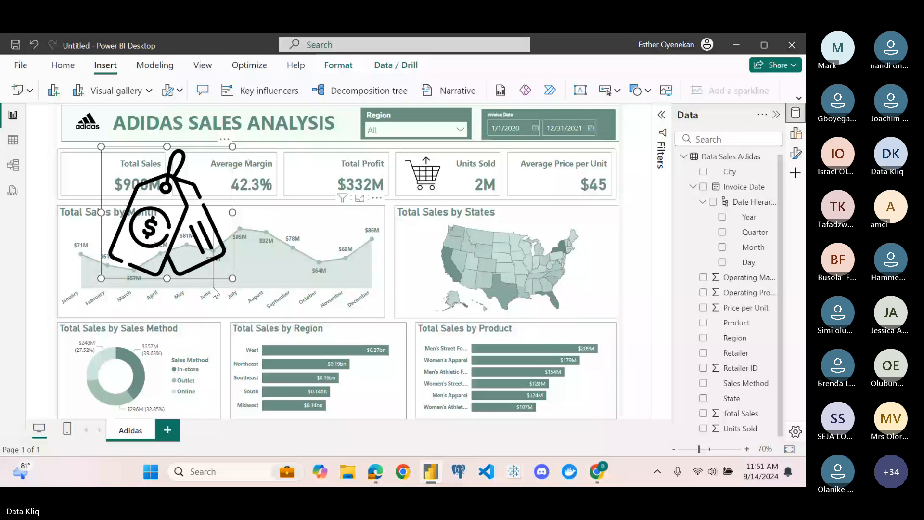
left_click_drag(232, 279, 157, 203)
left_click_drag(129, 166, 507, 169)
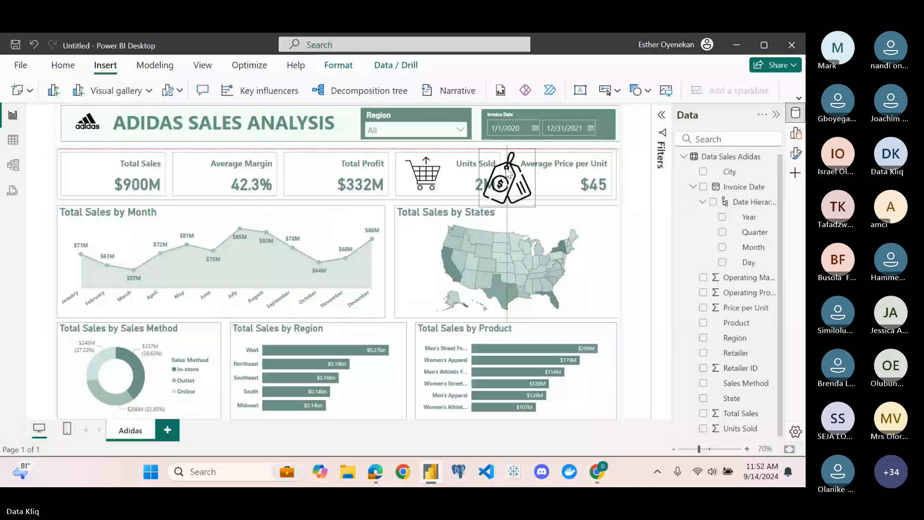
left_click_drag(509, 171, 566, 188)
Reduce the shopping cart icon further and reposition it within the Units Sold card to suit the price tag icon
left_click(421, 174)
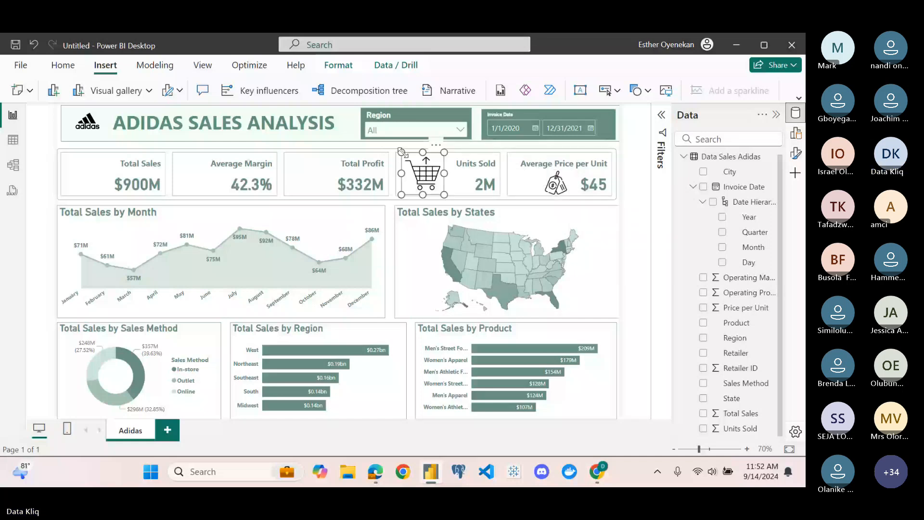
left_click_drag(402, 152, 418, 168)
left_click_drag(435, 183, 427, 177)
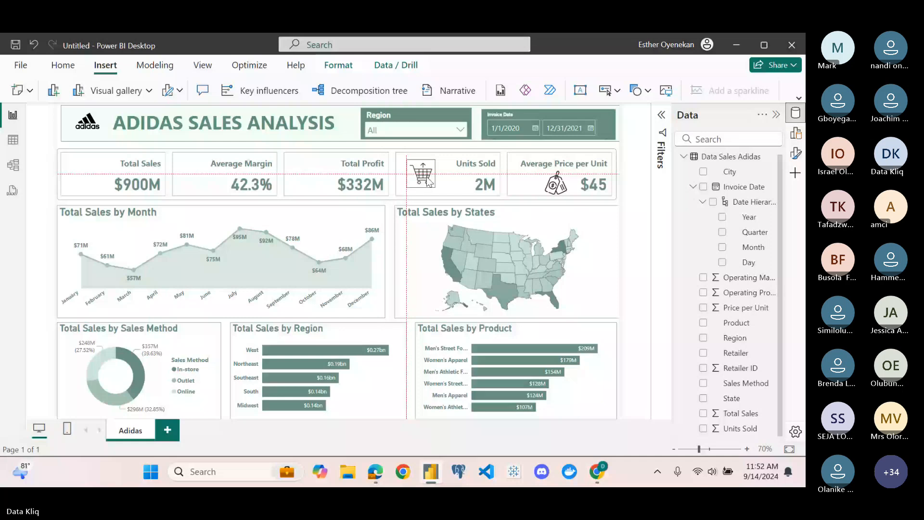
left_click_drag(427, 177, 427, 184)
left_click(479, 193)
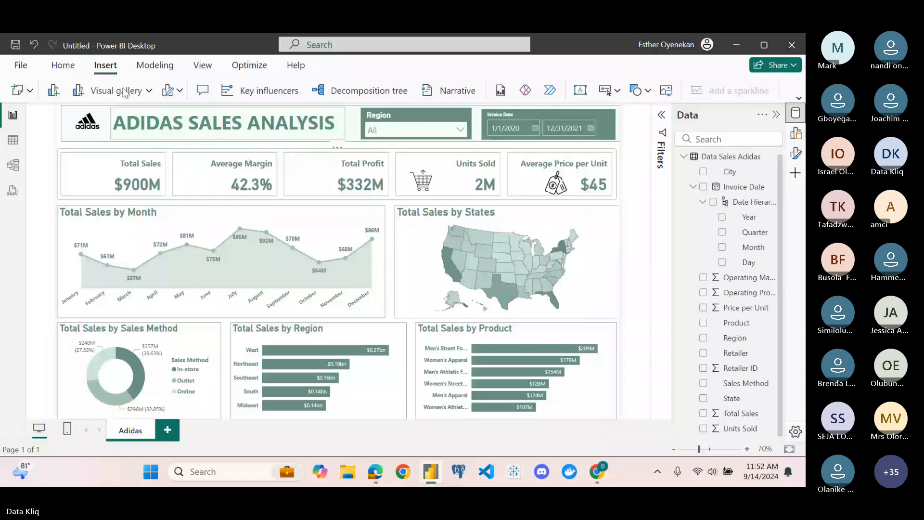
Insert the downloaded percent-sign-with-arrow picture, shrink it and place it beside the value on the Average Margin card
left_click(666, 91)
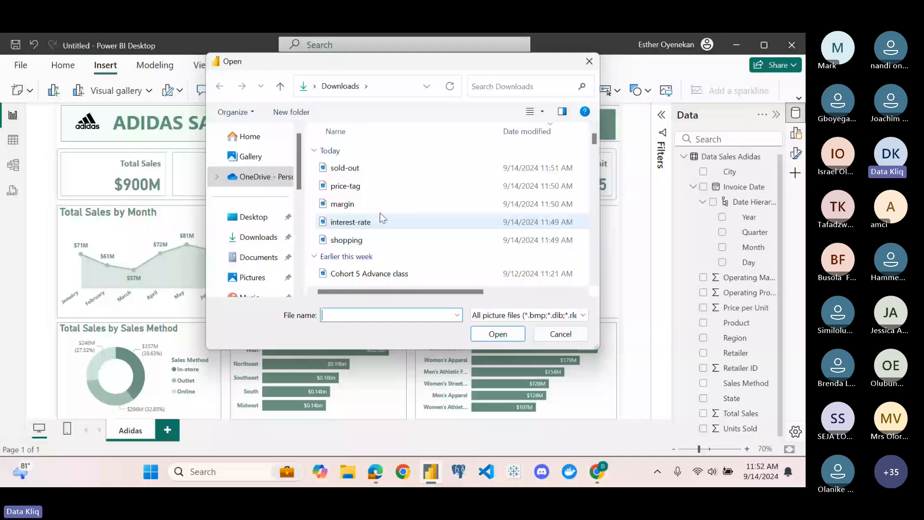
double_click(380, 215)
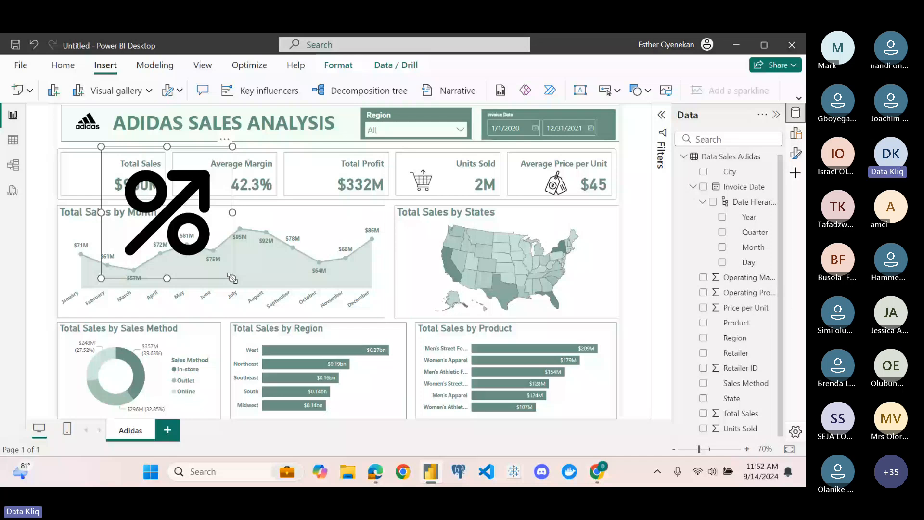
left_click_drag(232, 279, 285, 204)
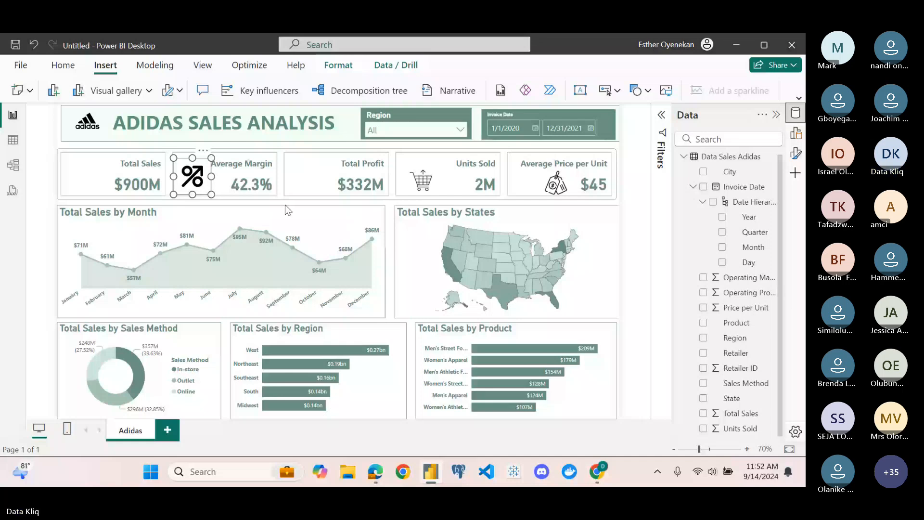
left_click(285, 204)
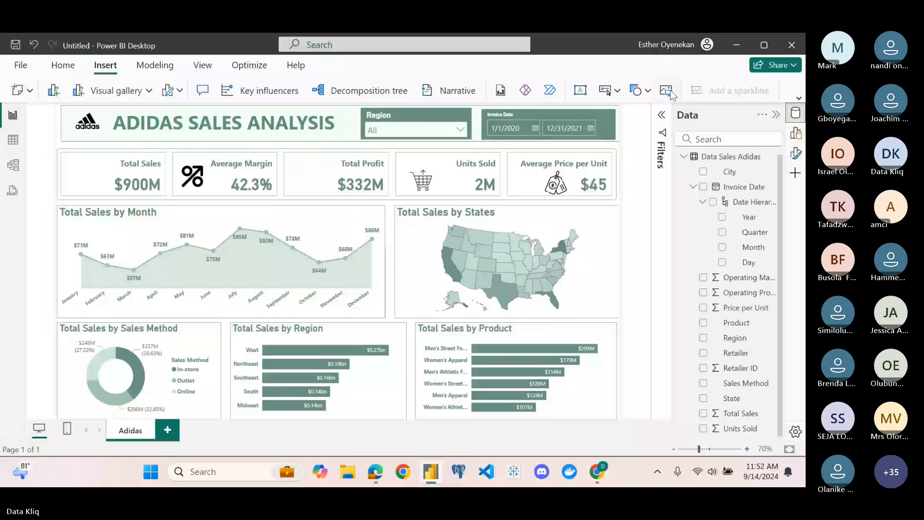
Insert the downloaded picture of stacked money with rising arrows, shrink it and place it on the Total Profit card
left_click(667, 90)
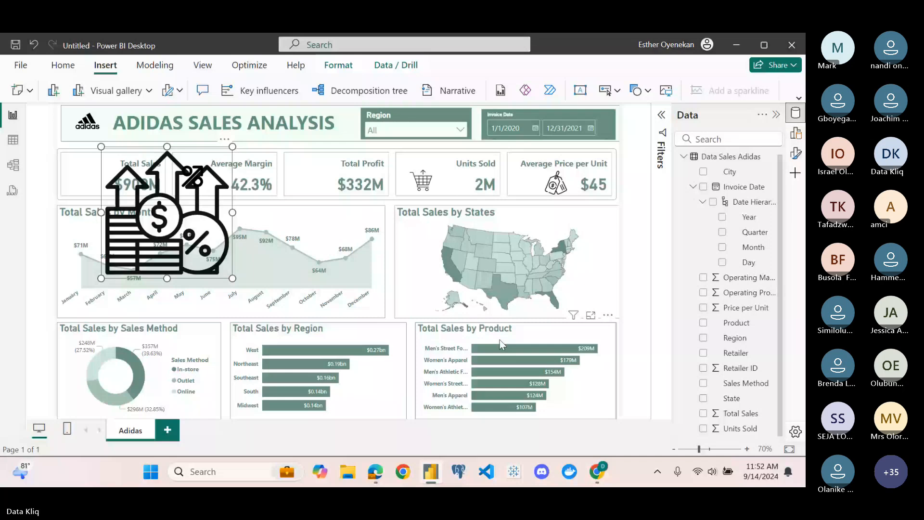
left_click_drag(233, 146, 144, 248)
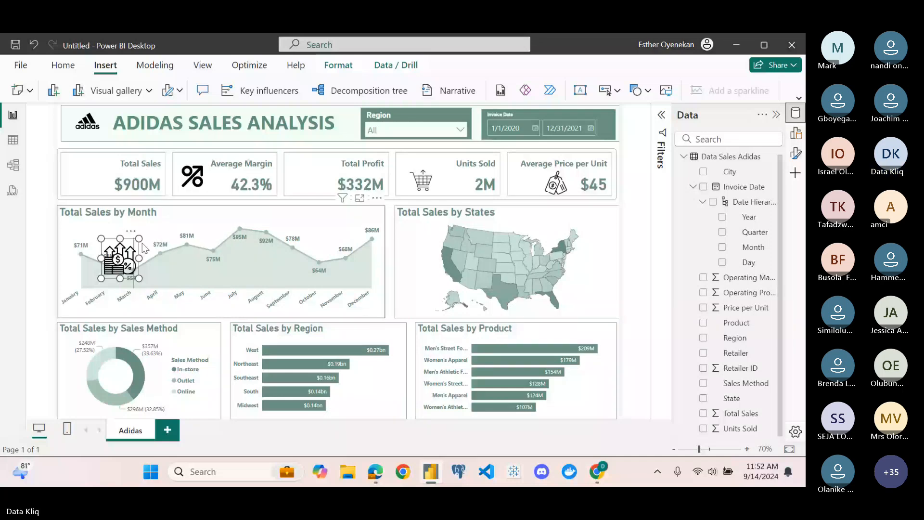
left_click_drag(104, 249, 298, 168)
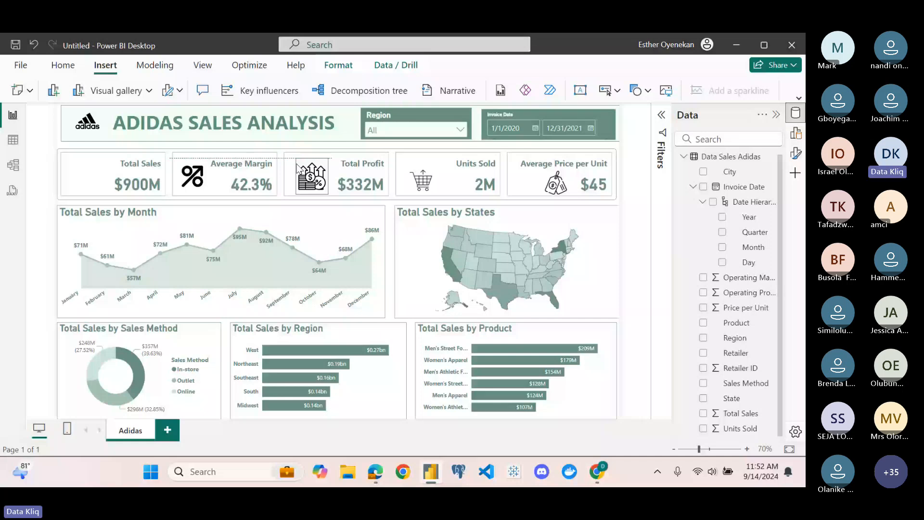
left_click_drag(299, 169, 297, 168)
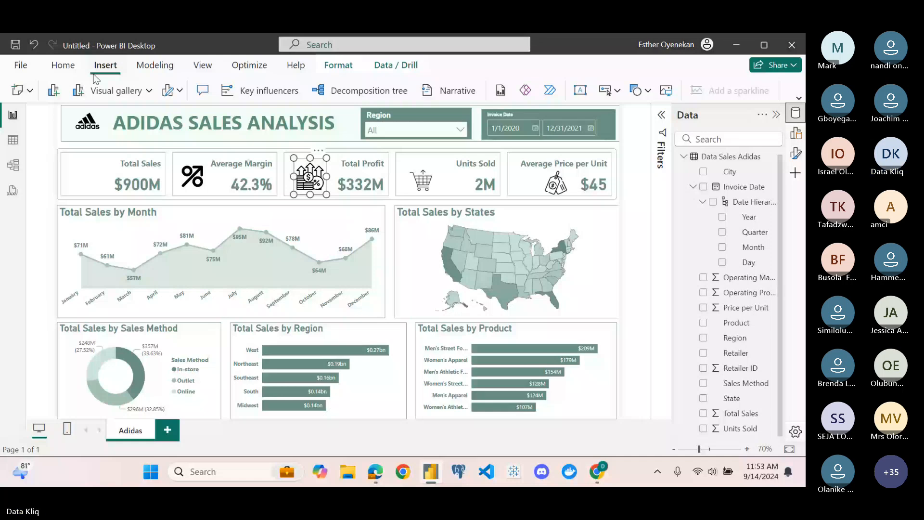
Insert the shopping picture from Downloads, shrink it and place it beside the value on the Total Sales card
left_click(666, 90)
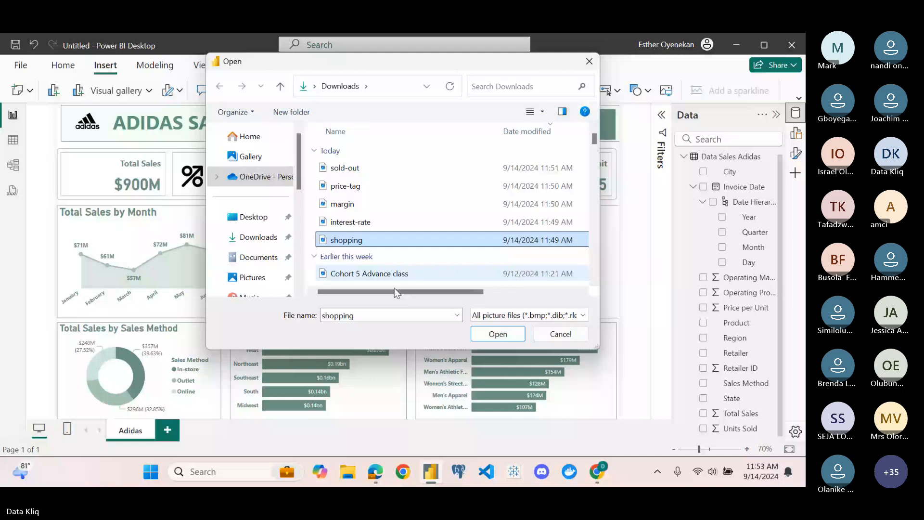
key("Return")
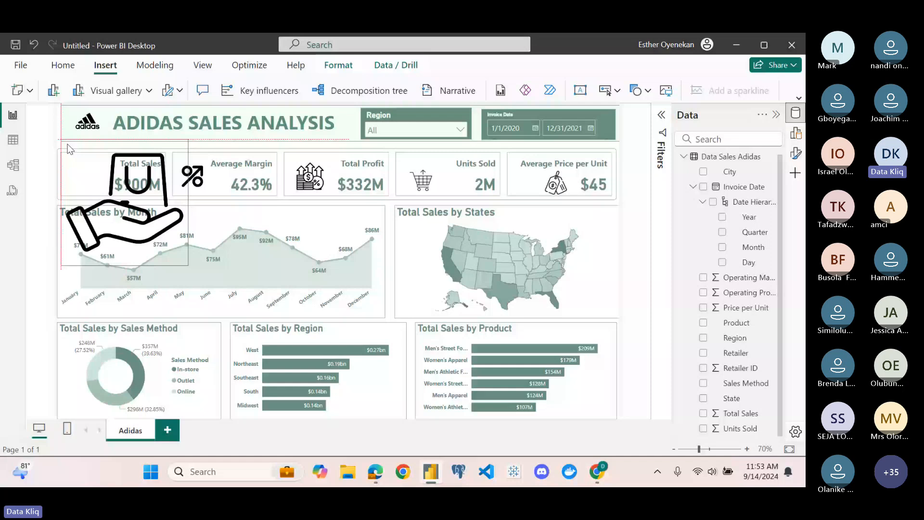
left_click_drag(69, 149, 92, 182)
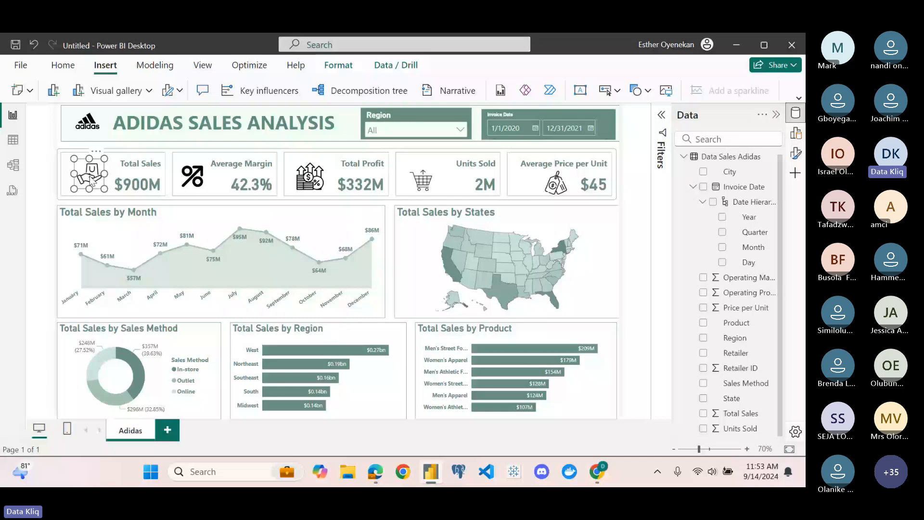
Duplicate the shopping cart icon from the Units Sold card and place the copy in the centre of the Total Sales by Sales Method donut chart
left_click(423, 185)
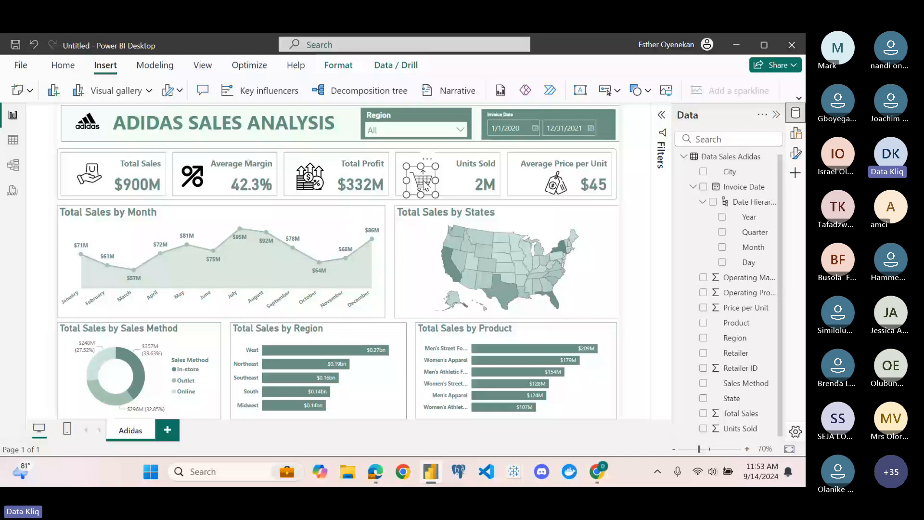
left_click_drag(424, 186, 426, 190)
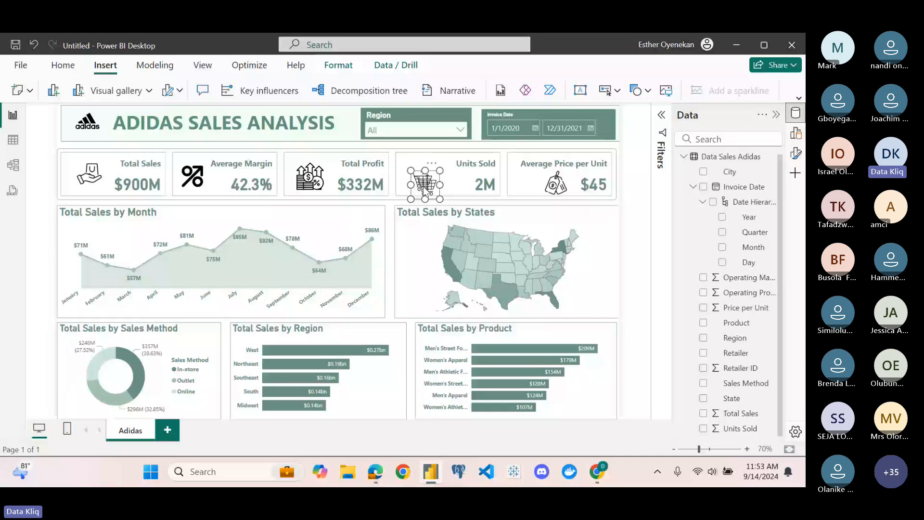
left_click_drag(426, 191, 119, 375)
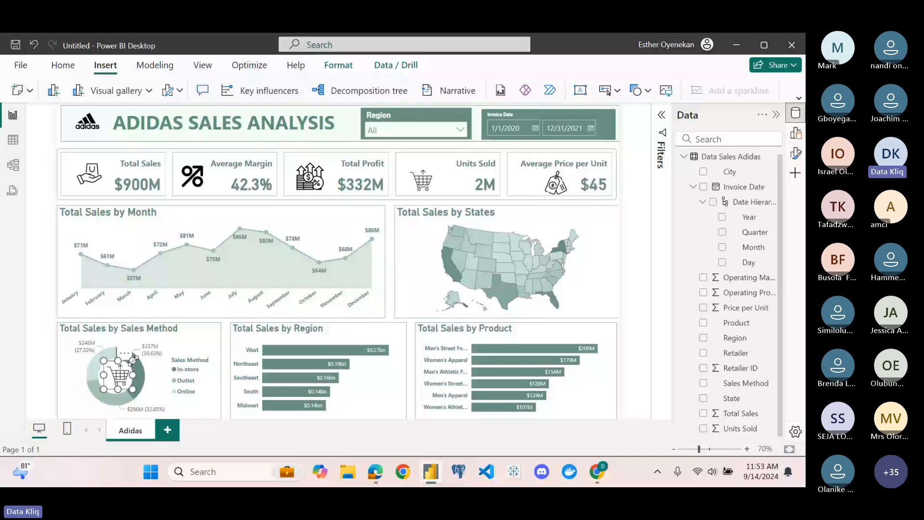
left_click(47, 361)
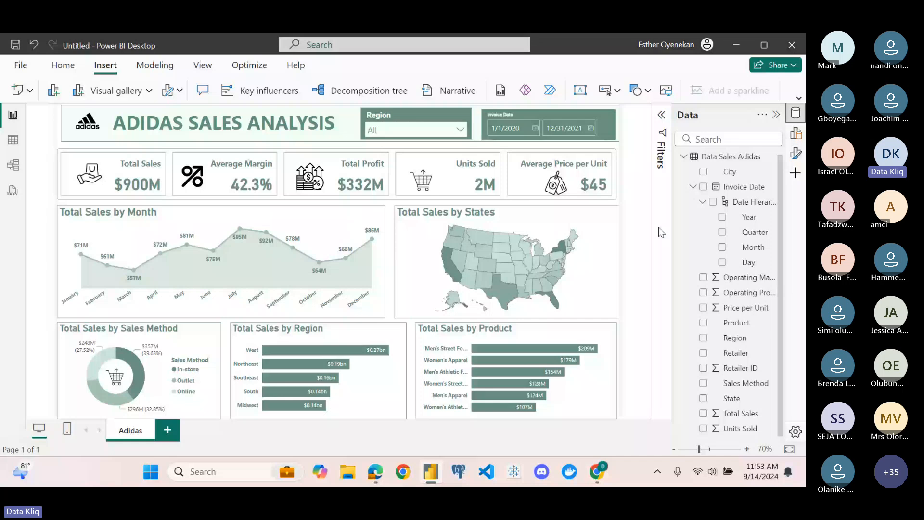
Nudge the percent icon on the Average Margin card and the cart icon on the Units Sold card slightly upward, and collapse the Data pane
left_click(96, 173)
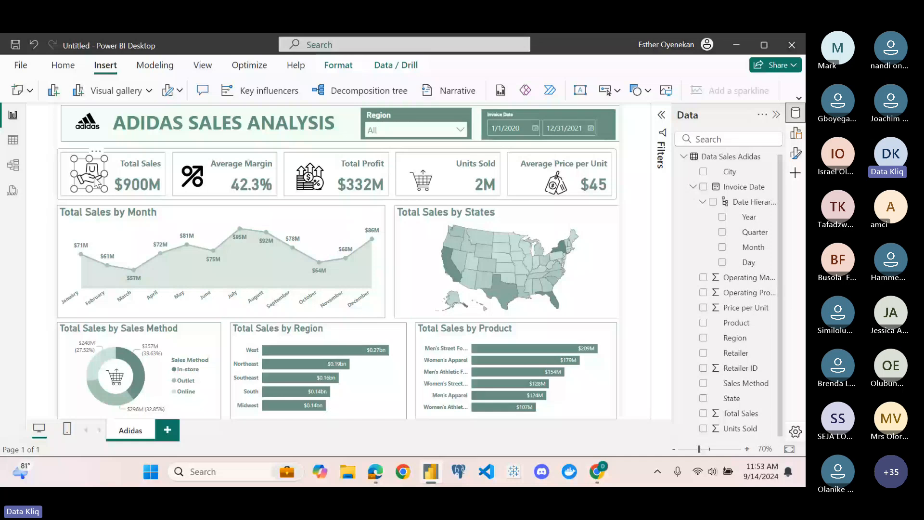
left_click_drag(96, 182, 195, 183)
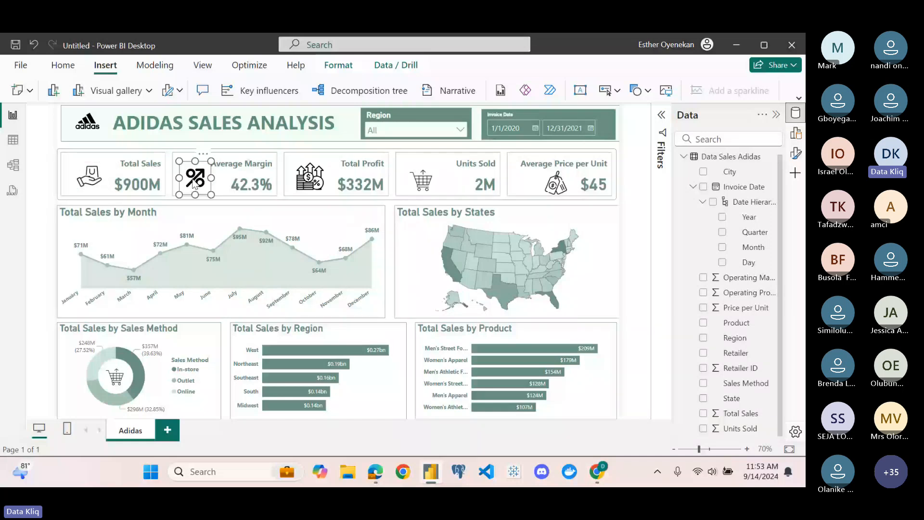
left_click_drag(193, 183, 194, 181)
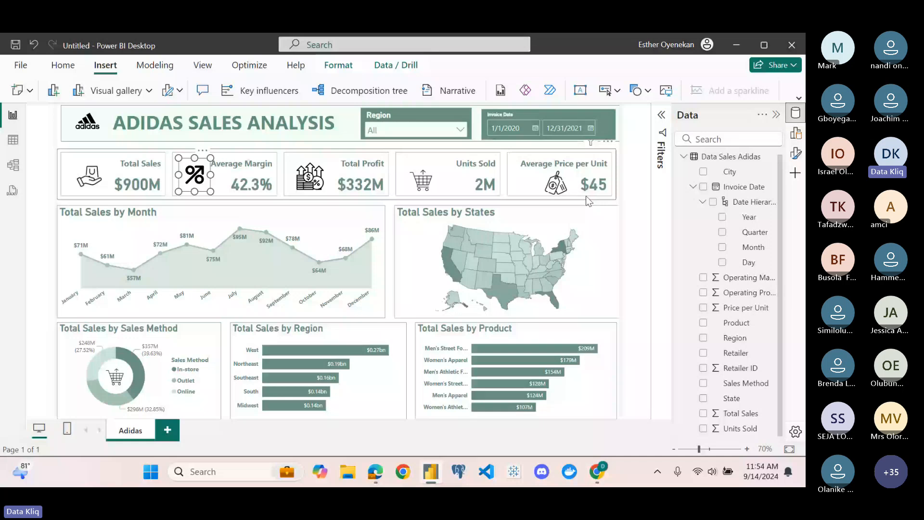
left_click(437, 177)
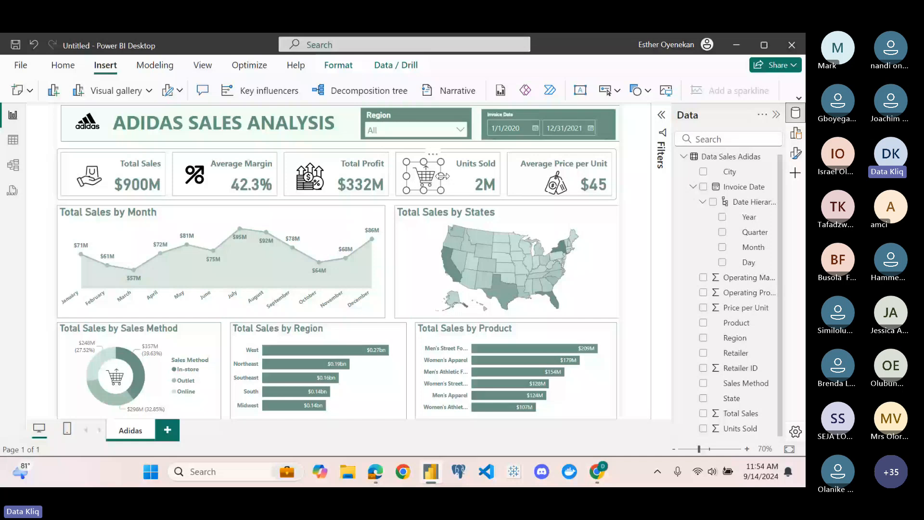
left_click(643, 201)
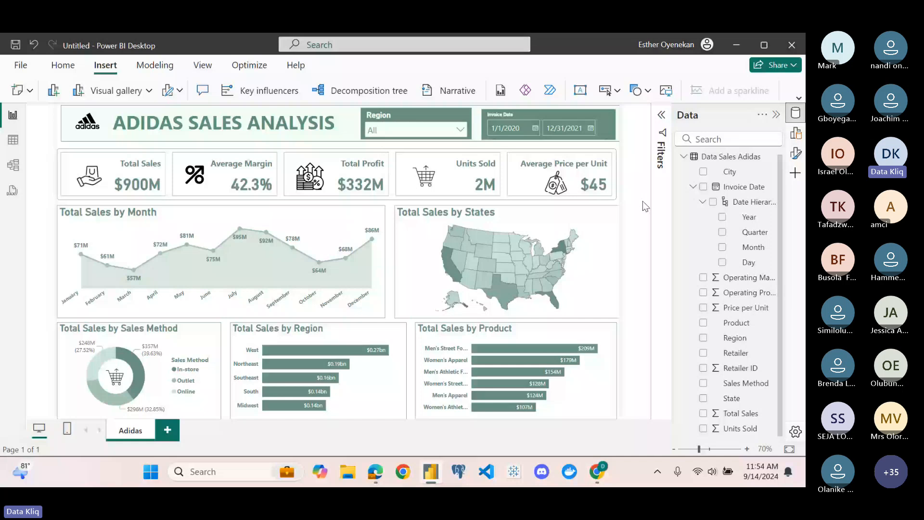
left_click(776, 114)
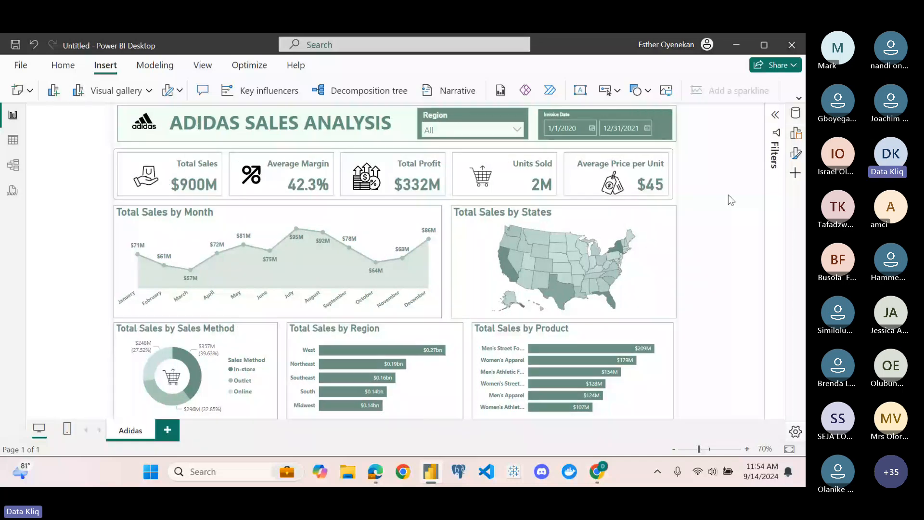